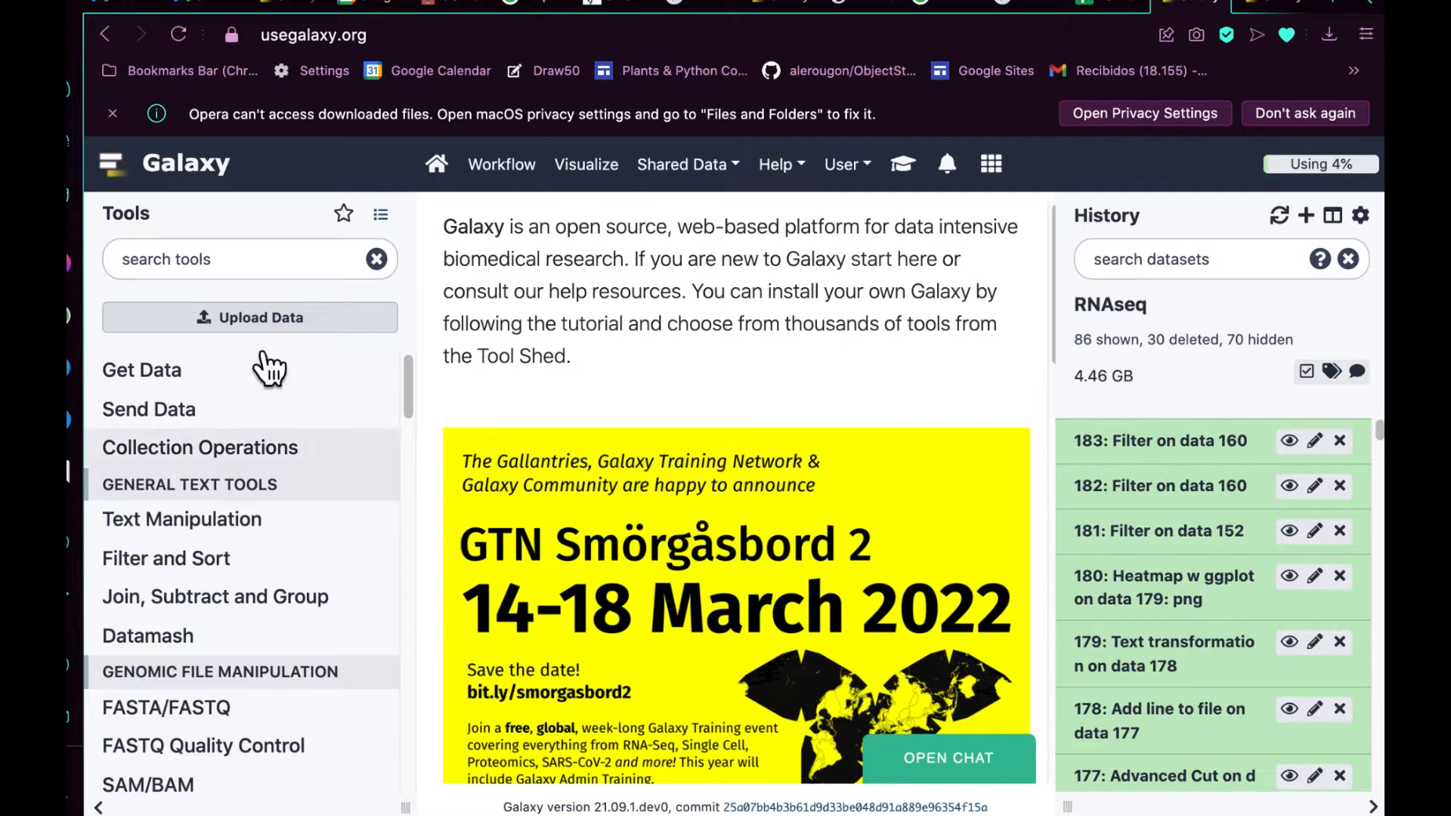
Step: Create a new empty history and name it RNAseq
left_click_drag(375, 36, 261, 38)
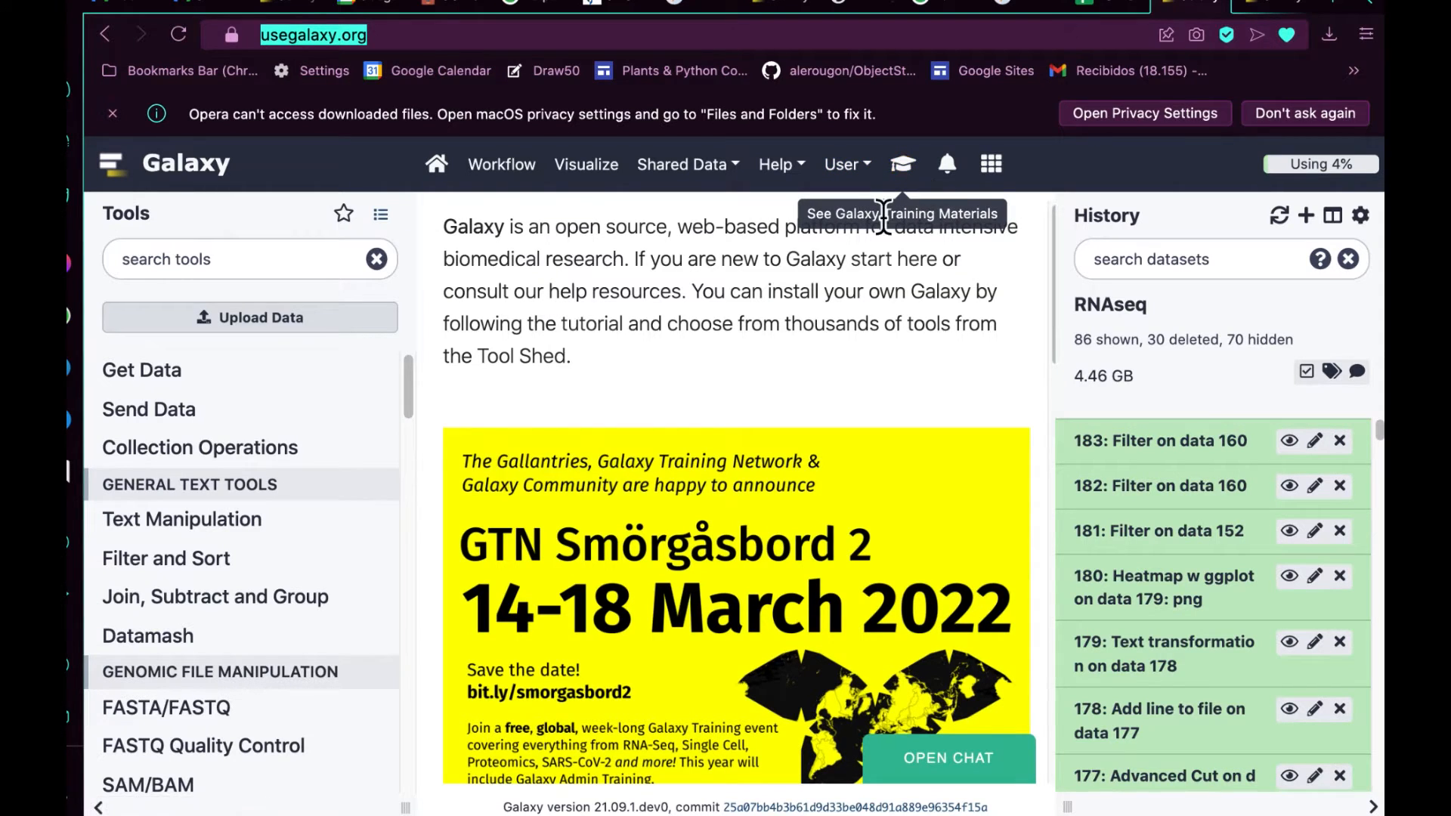
left_click(1315, 225)
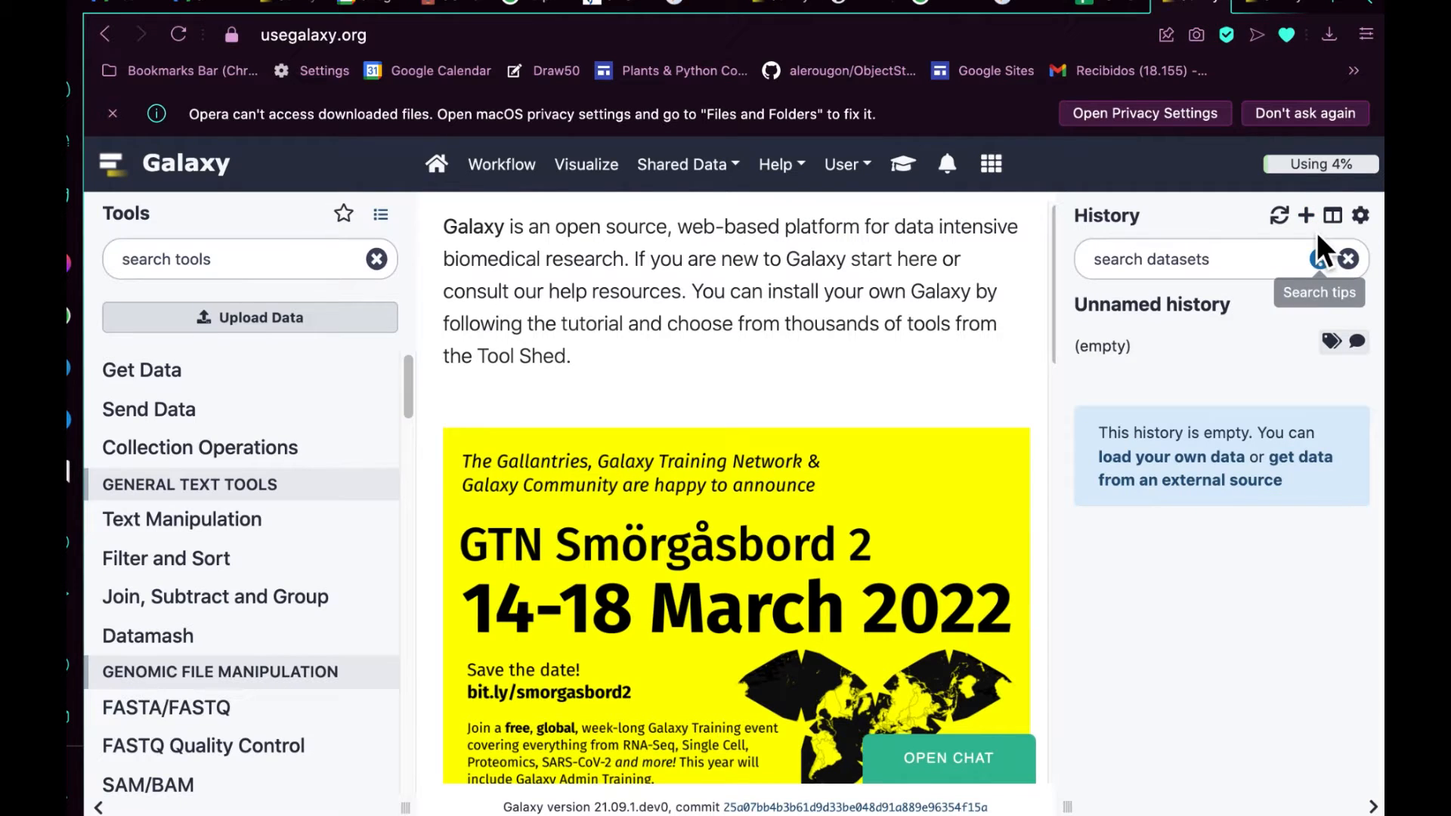
left_click(1247, 314)
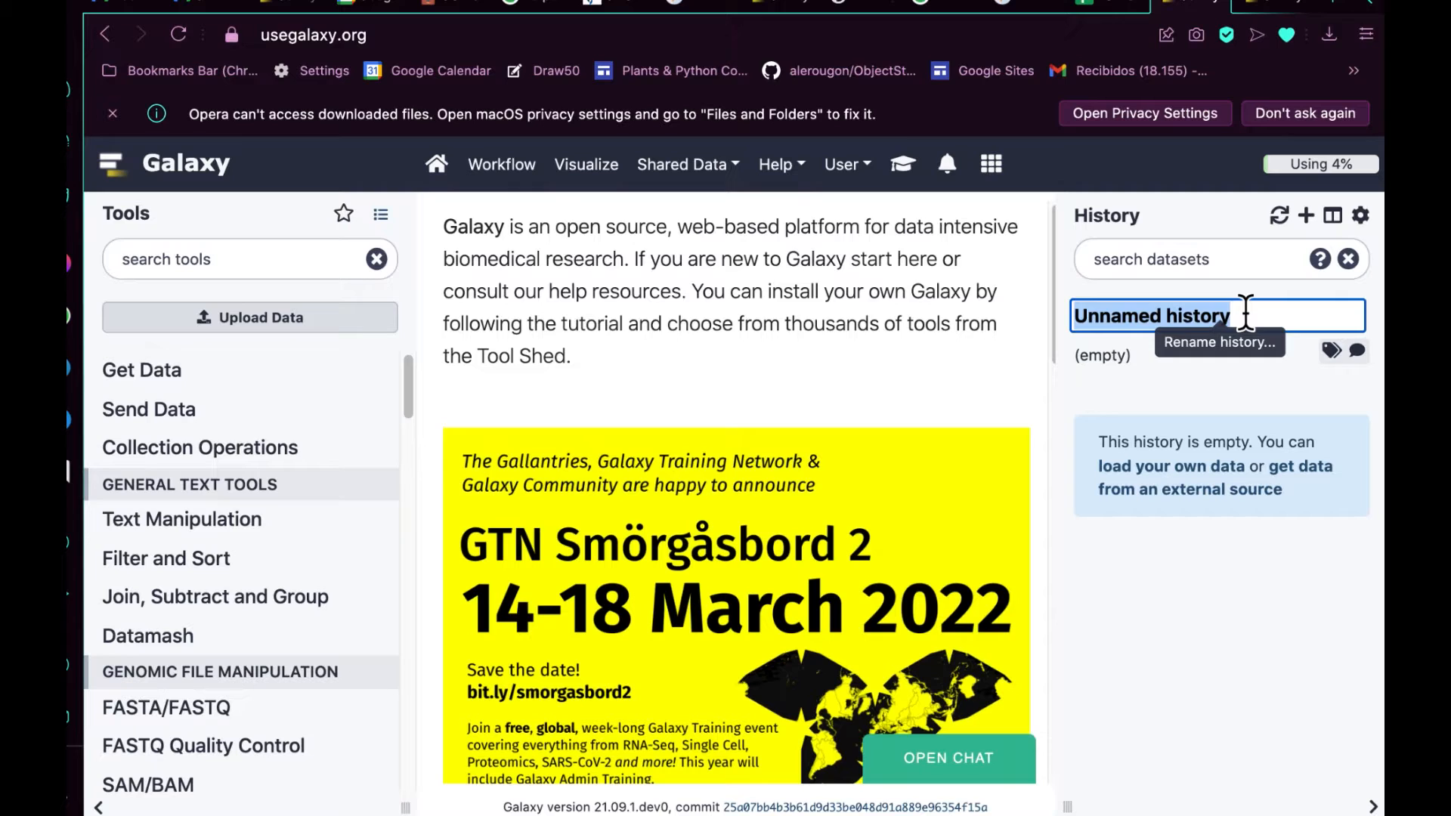
type("RNAseq")
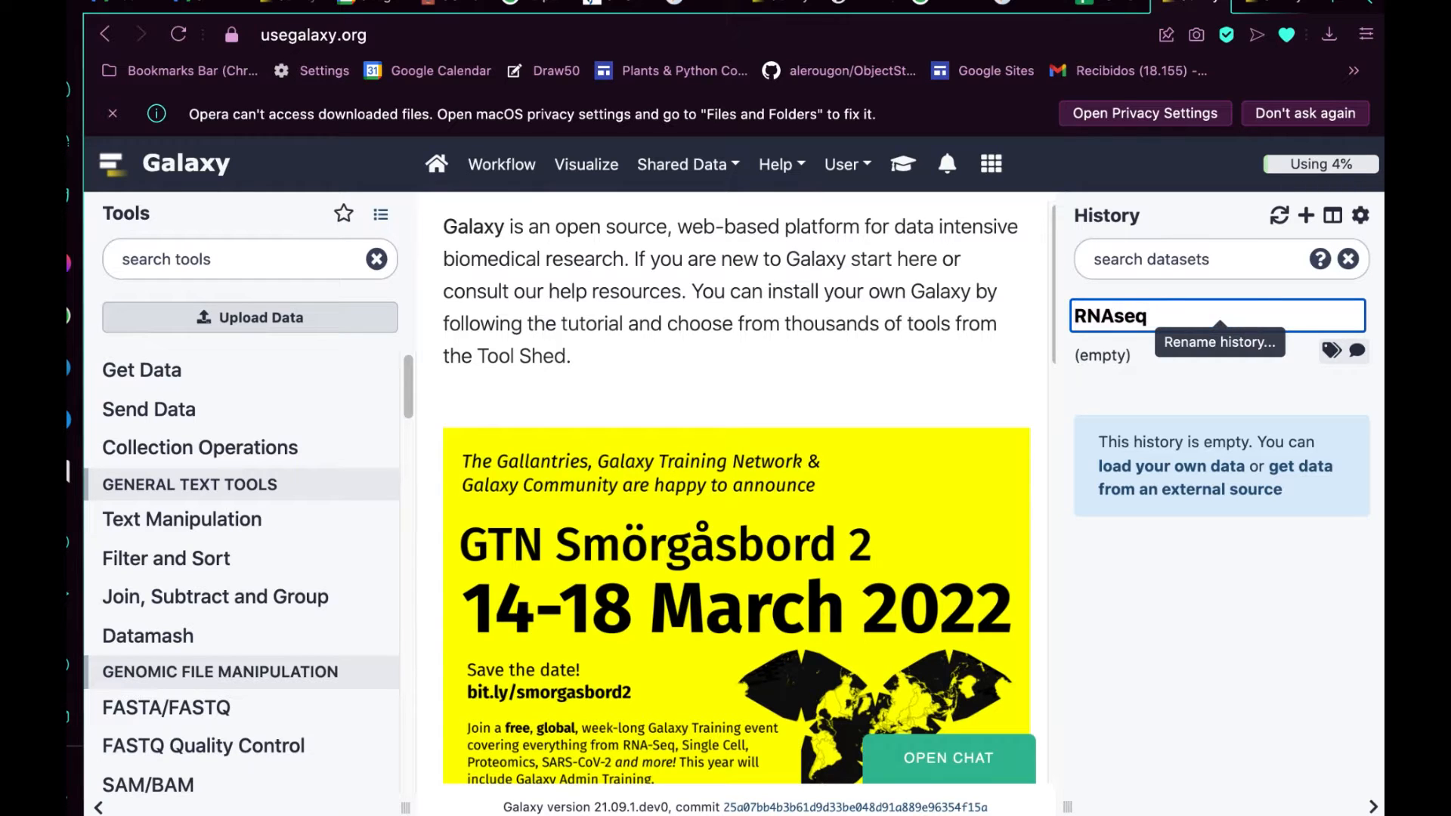
key("Return")
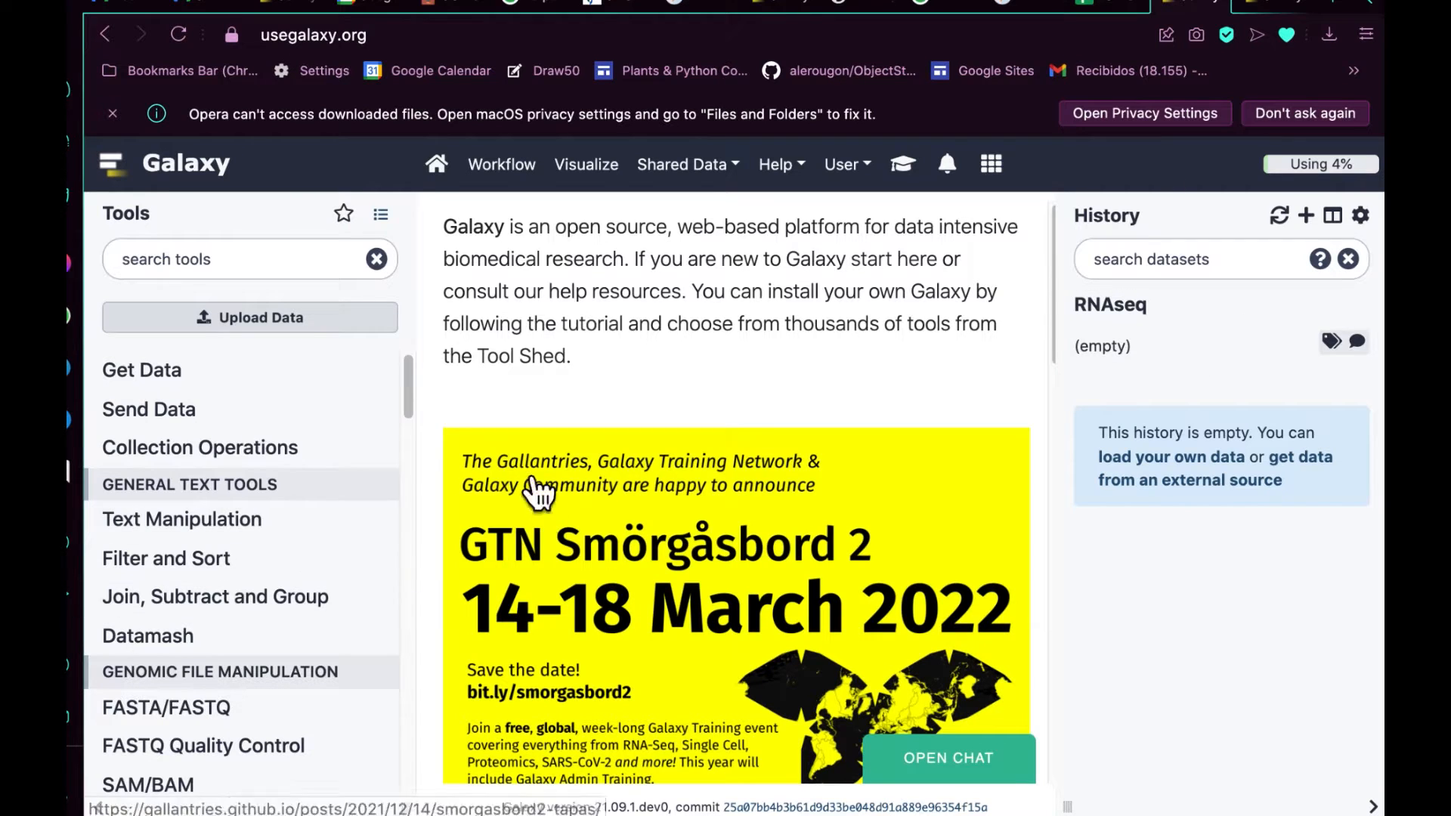
Step: Open the Upload File tool from Get Data and add a new Paste/Fetch data entry
left_click(193, 381)
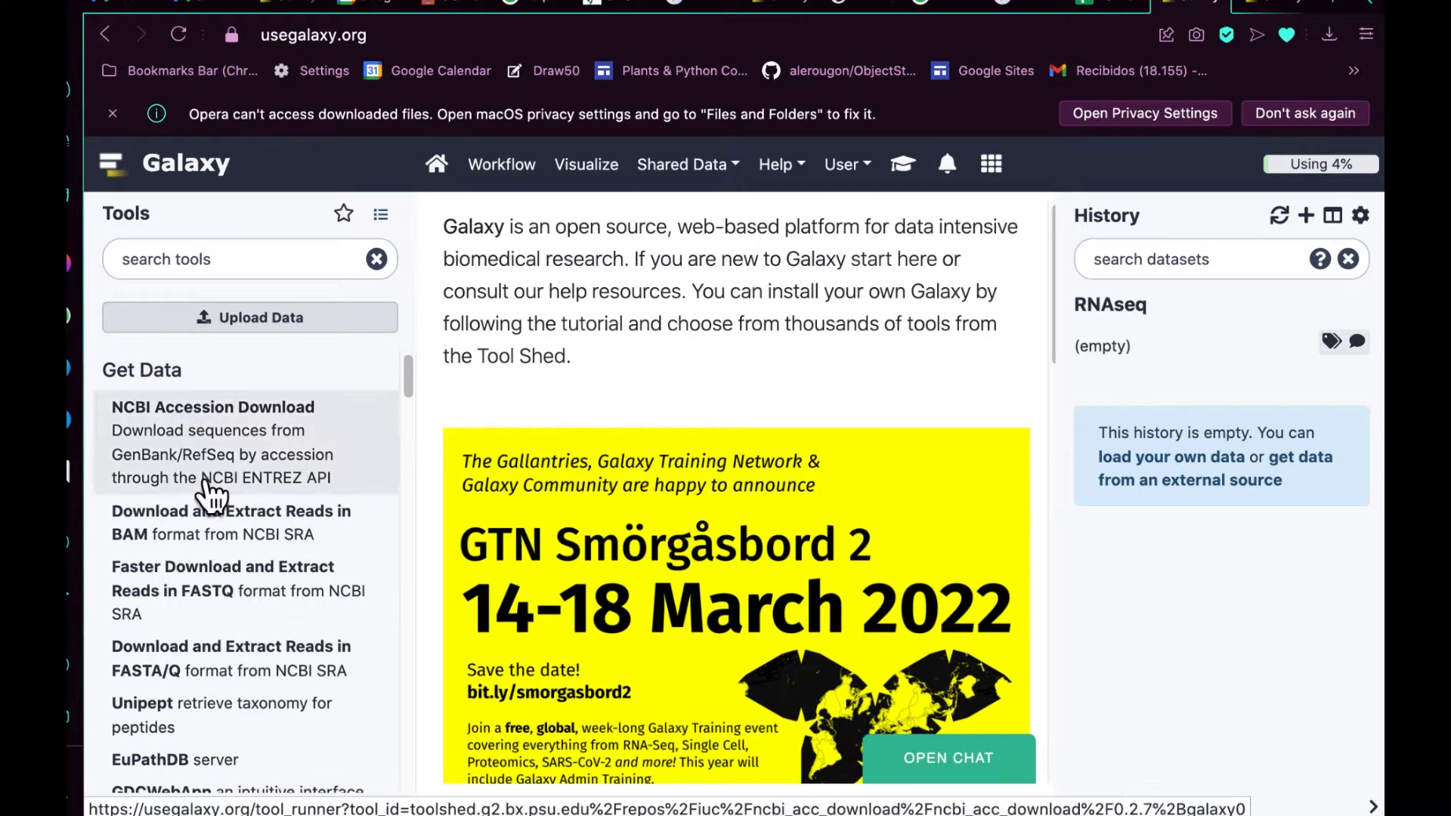
scroll(208, 650, "down", 10)
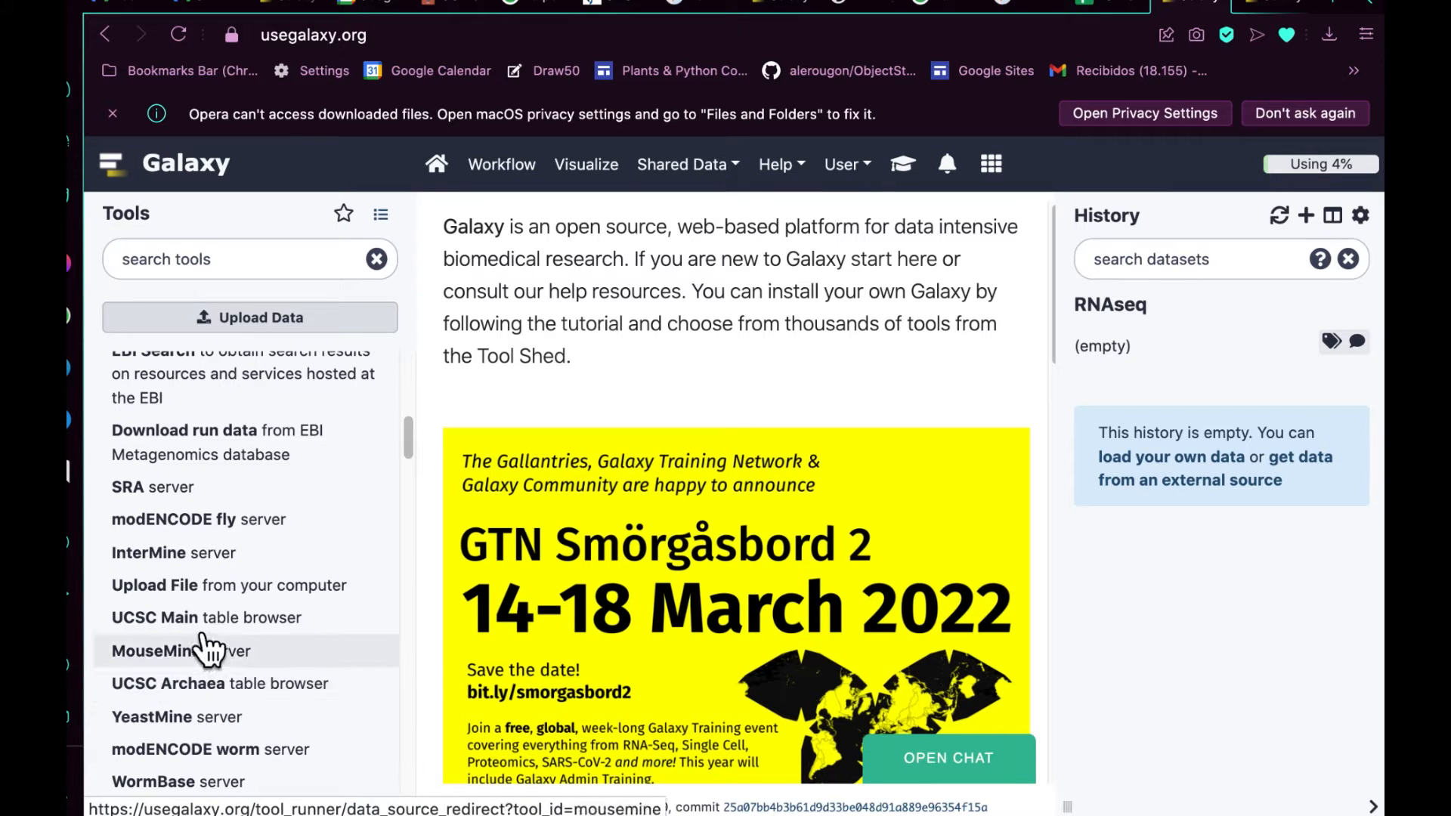
left_click(204, 586)
left_click(903, 778)
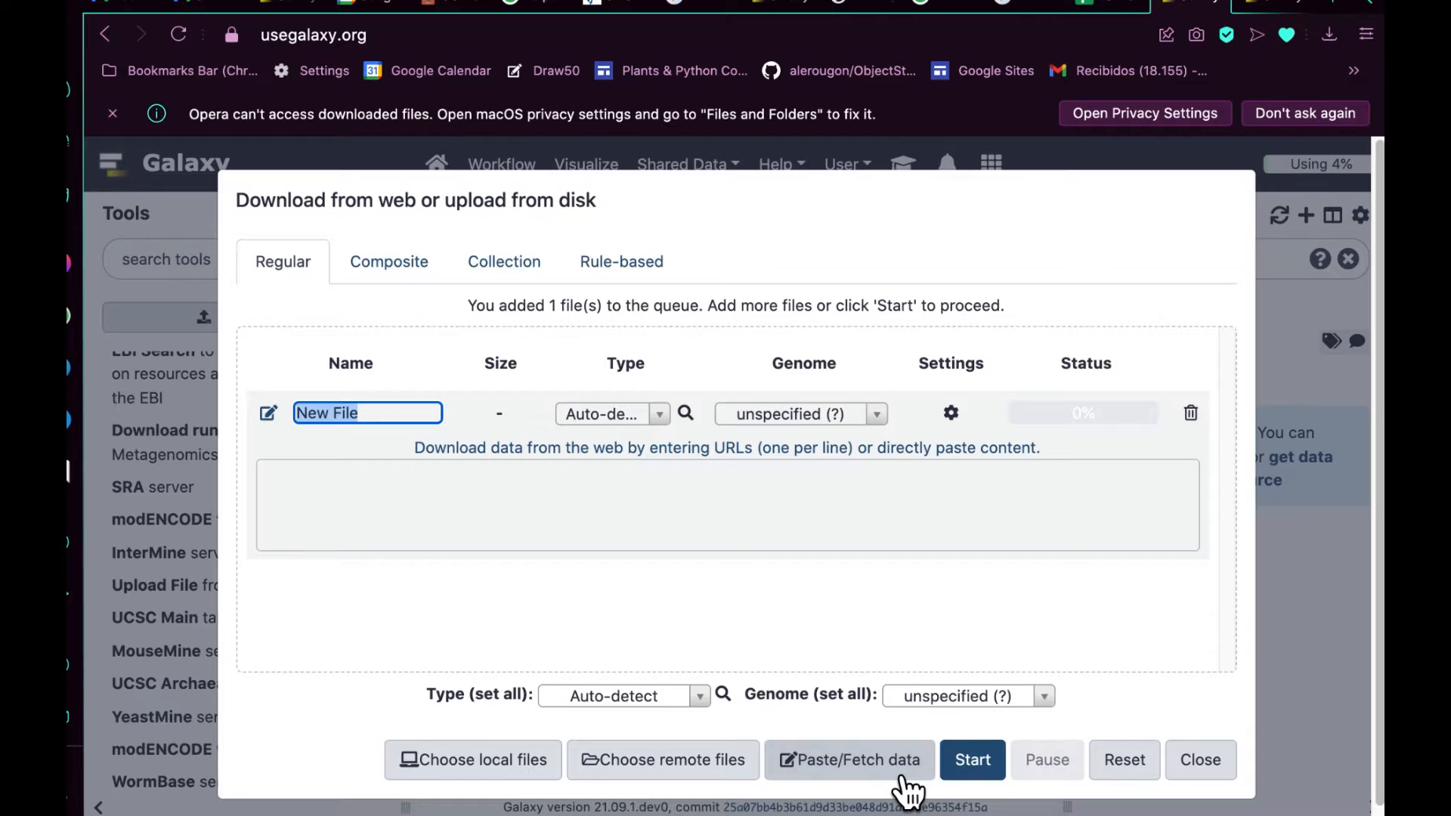
Step: Copy the eight Zenodo G1E and Megakaryocyte read links from the exercise notes and paste them into the Galaxy upload entry
key("super+Tab")
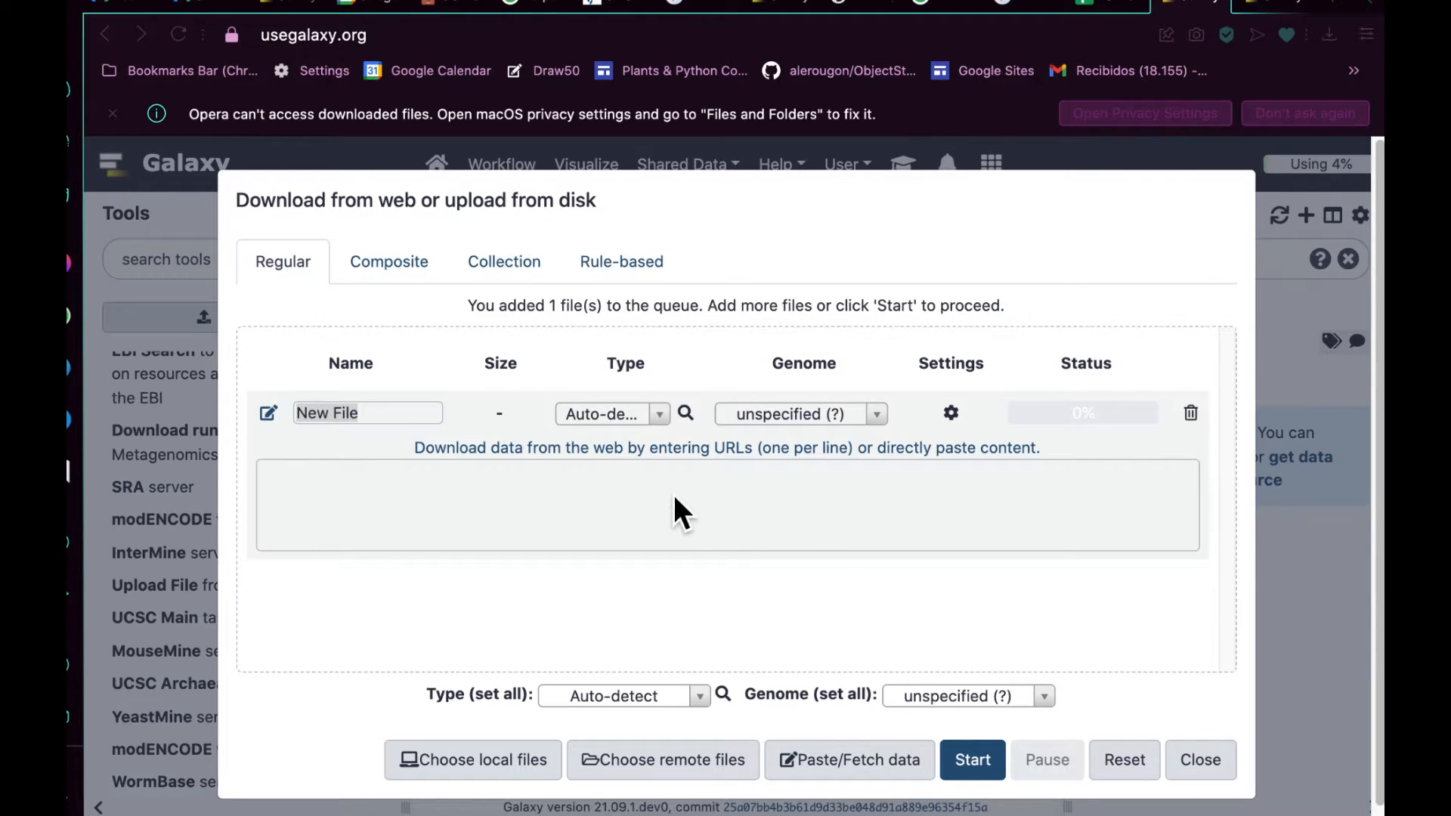
key("super+Tab")
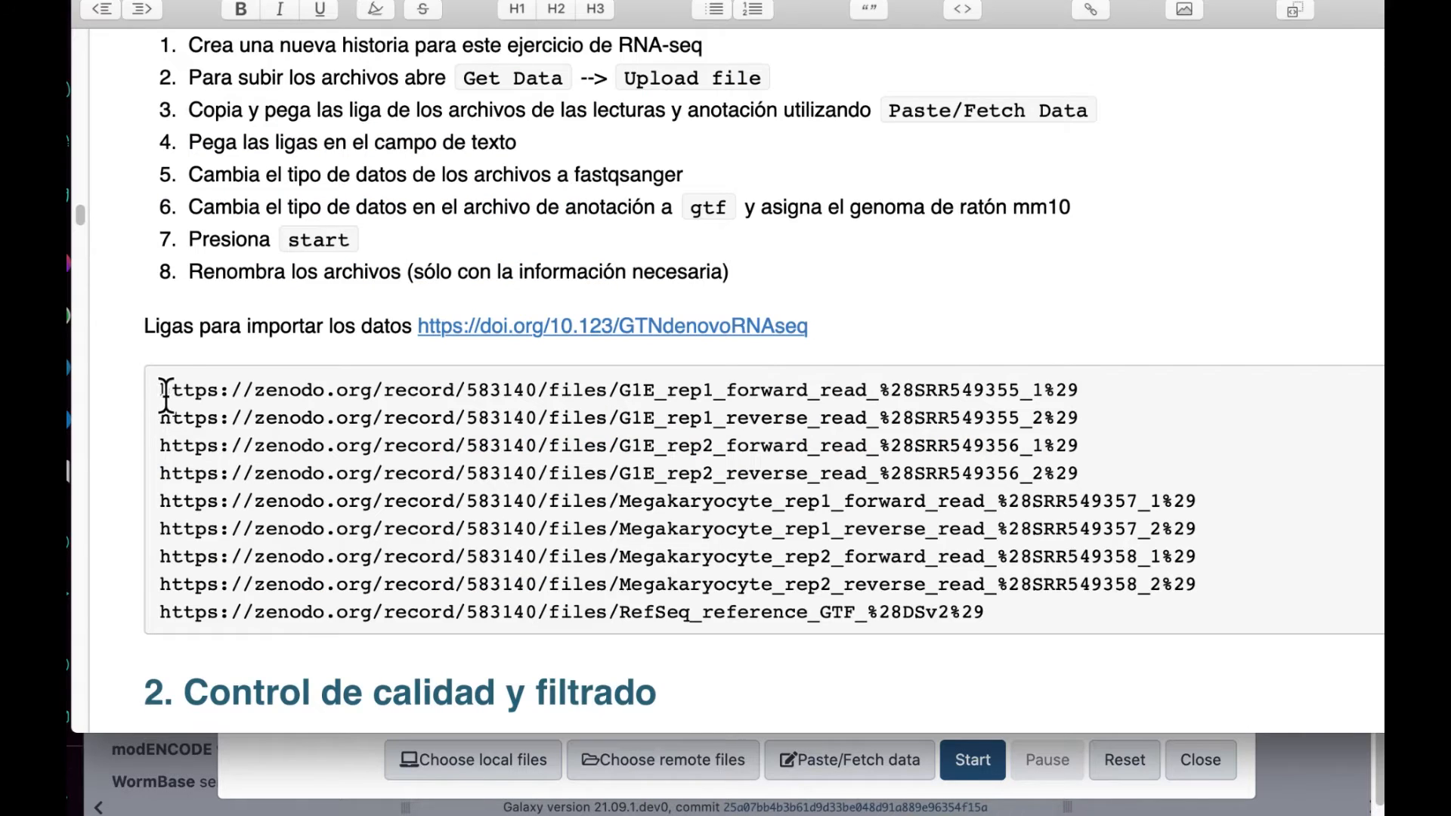
left_click_drag(167, 394, 1253, 592)
key("super+c")
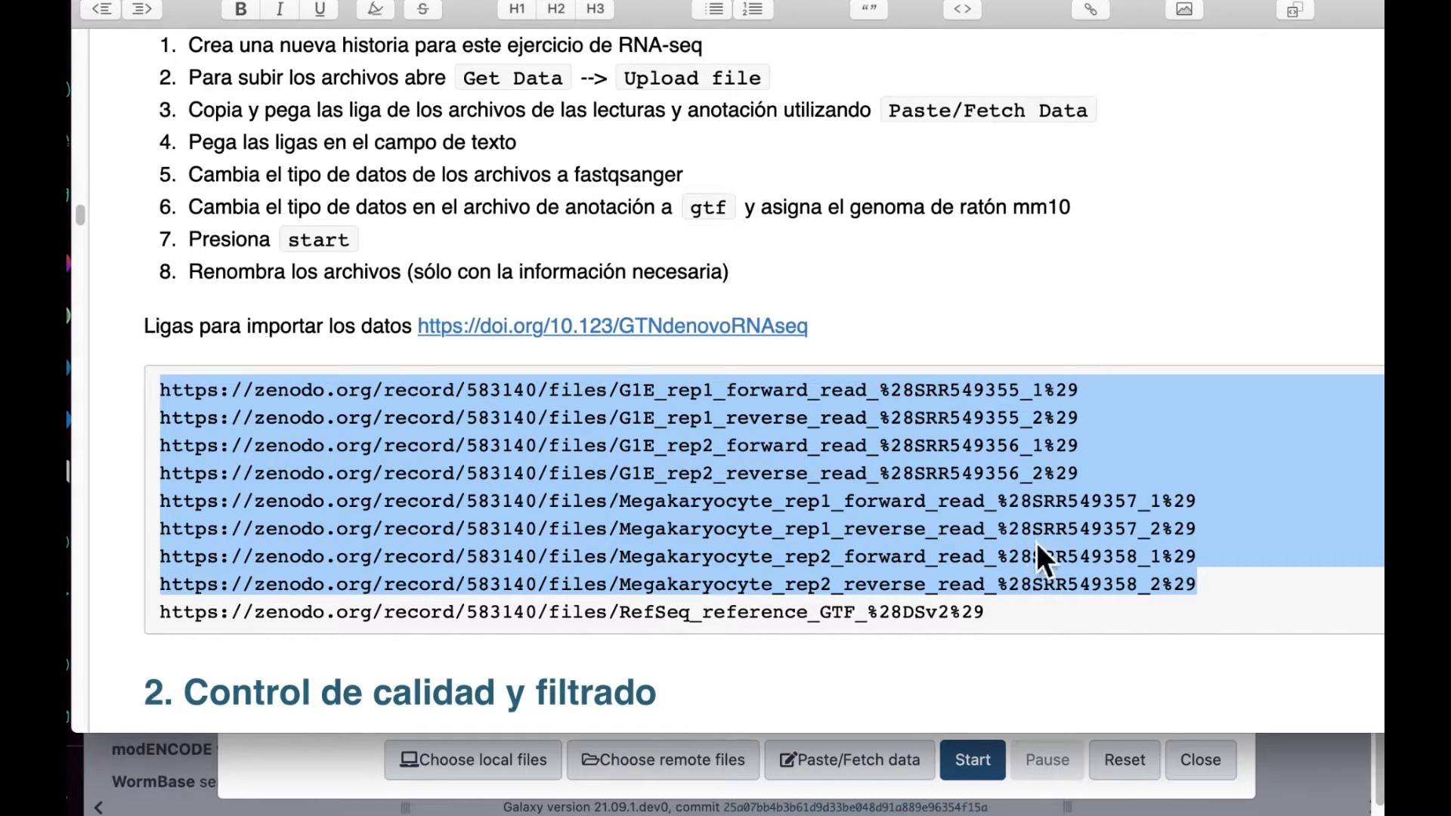
left_click(1239, 804)
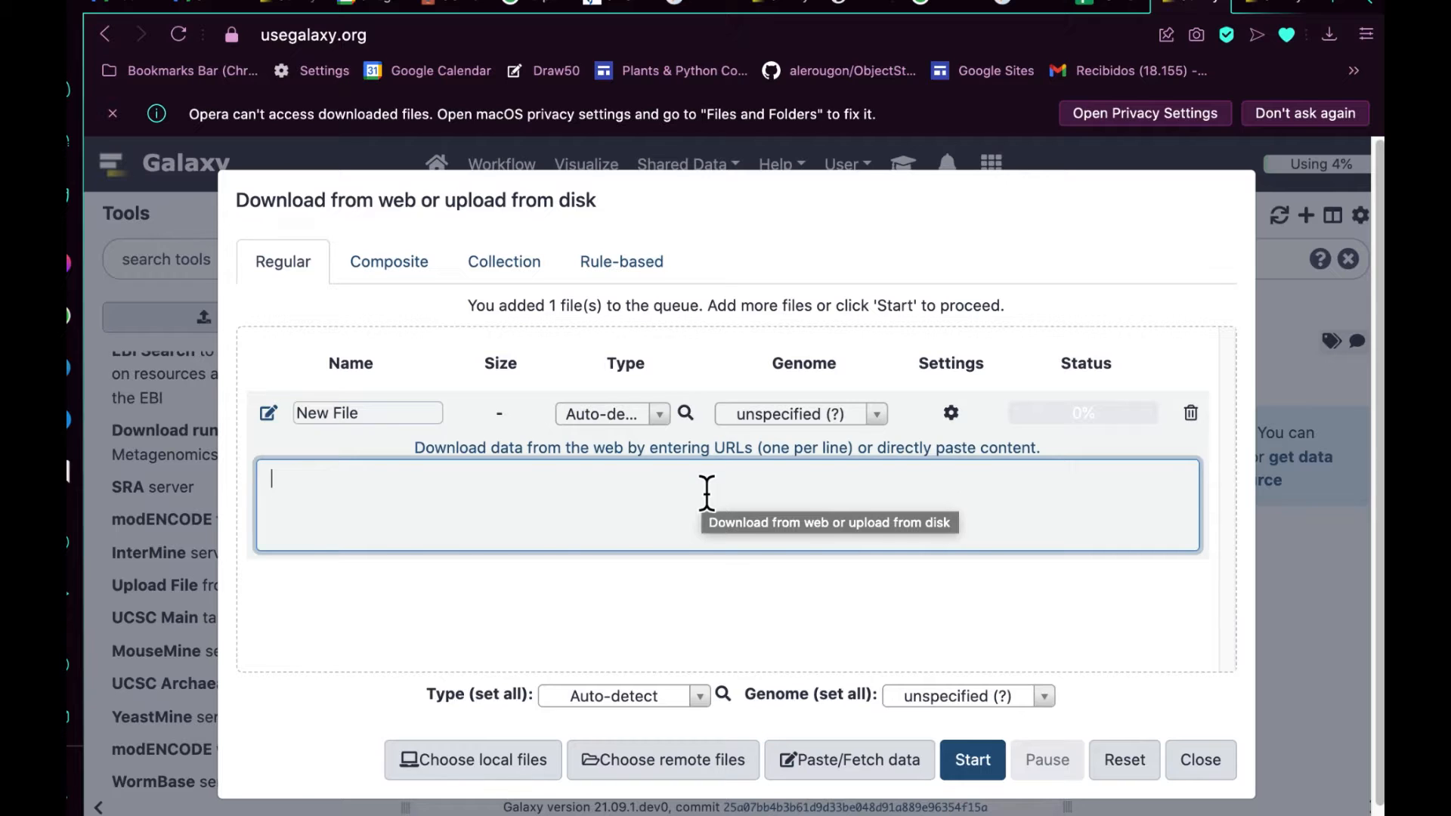
key("super+v")
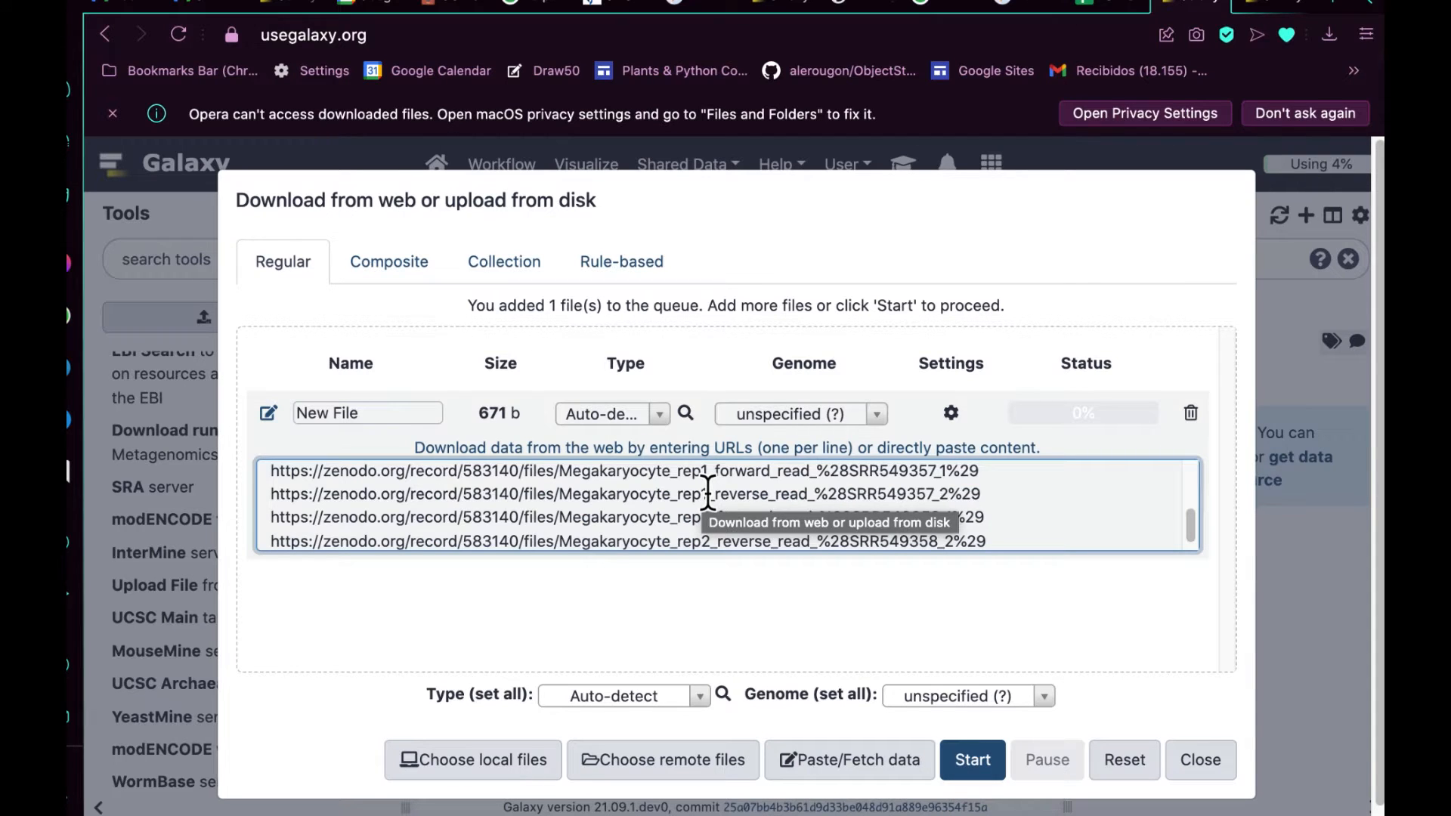
Step: Set the type of all queued read files to fastqsanger and start the upload
left_click(704, 696)
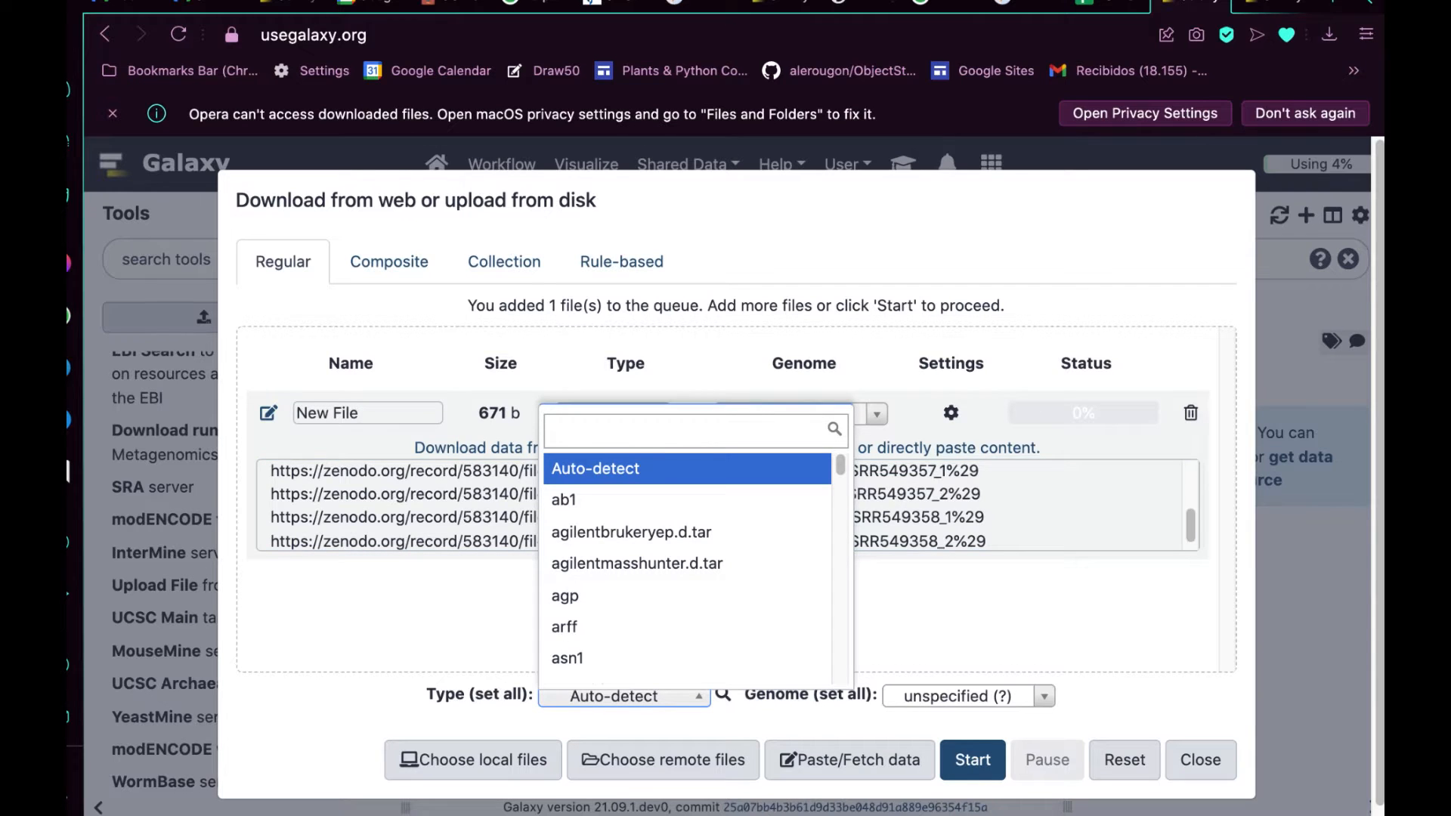
type("san")
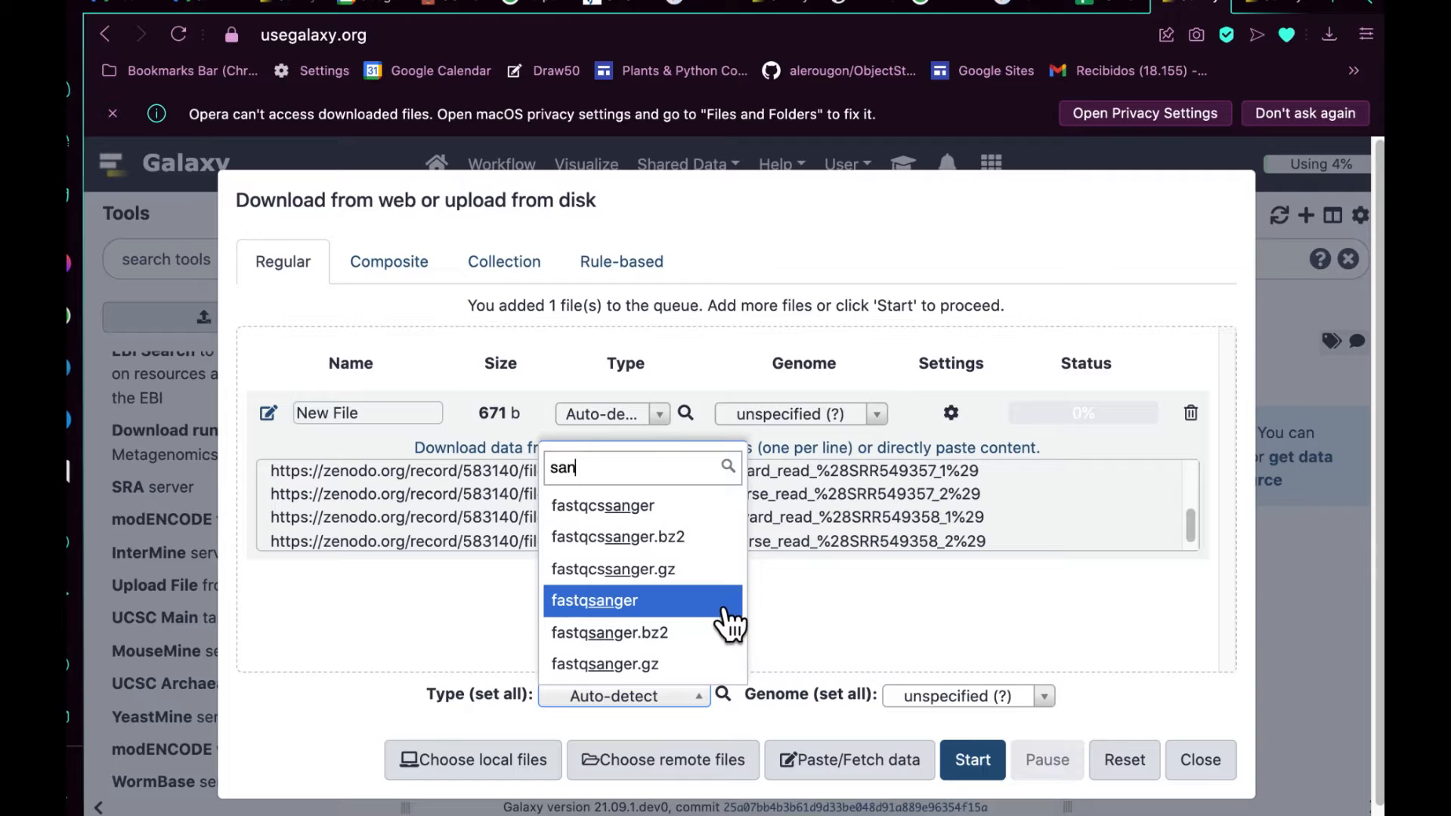
left_click(637, 604)
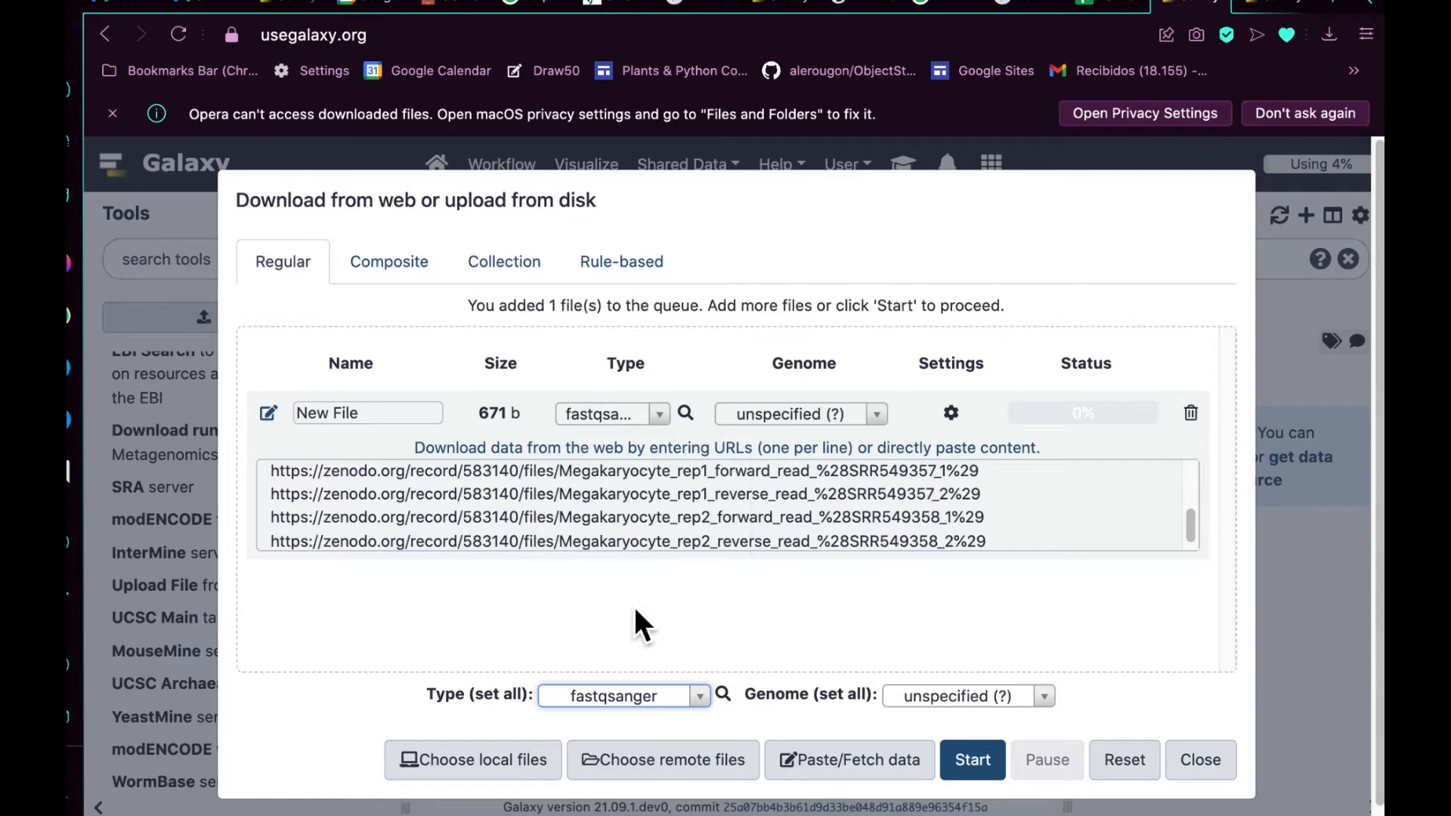
left_click(983, 762)
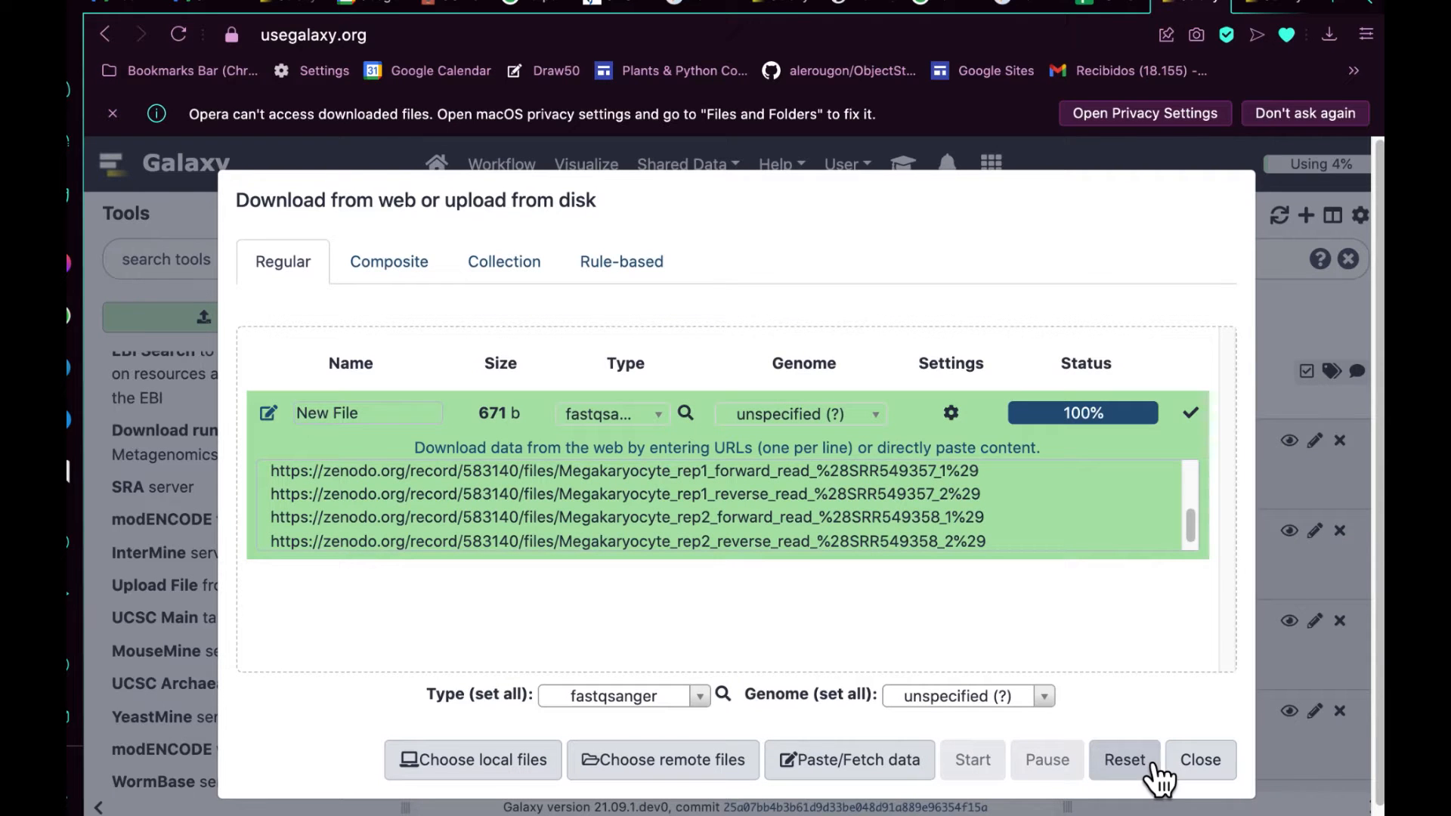
left_click(1332, 292)
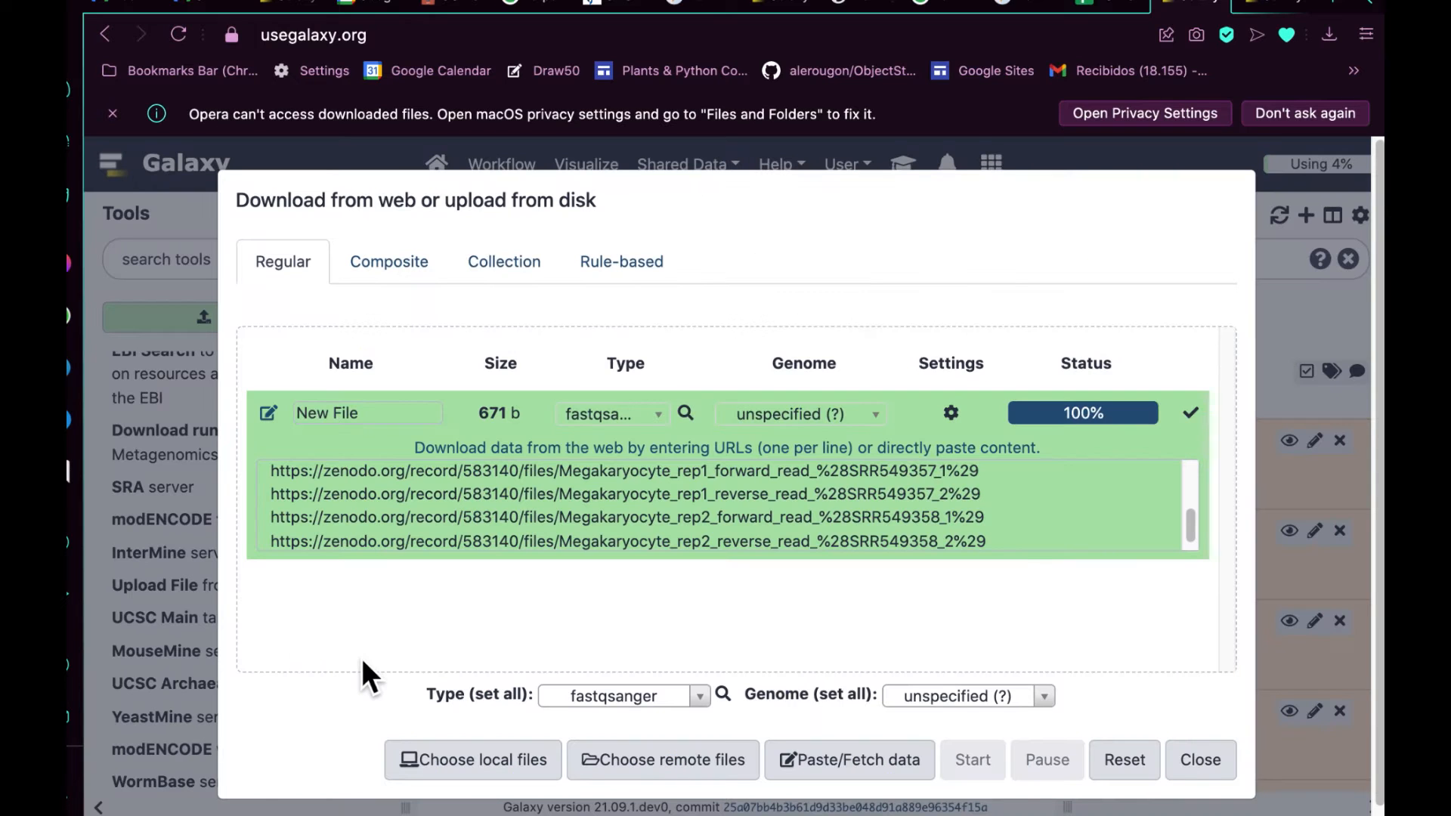
Step: Reset the upload queue and fill a new Paste/Fetch entry with the RefSeq_reference_GTF link copied from the exercise notes
left_click(1124, 759)
left_click(851, 760)
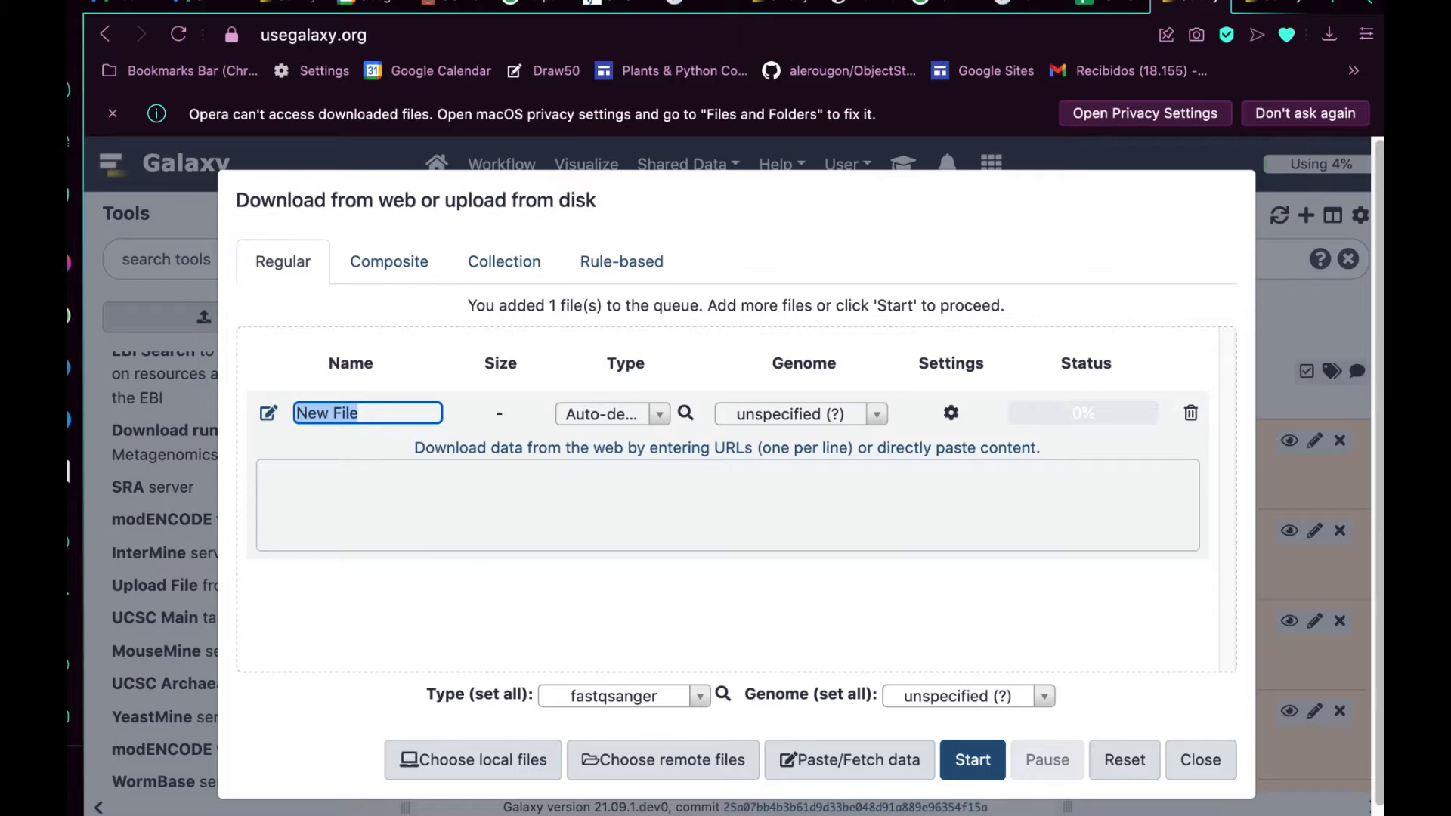
key("super+Tab")
left_click_drag(165, 627, 637, 656)
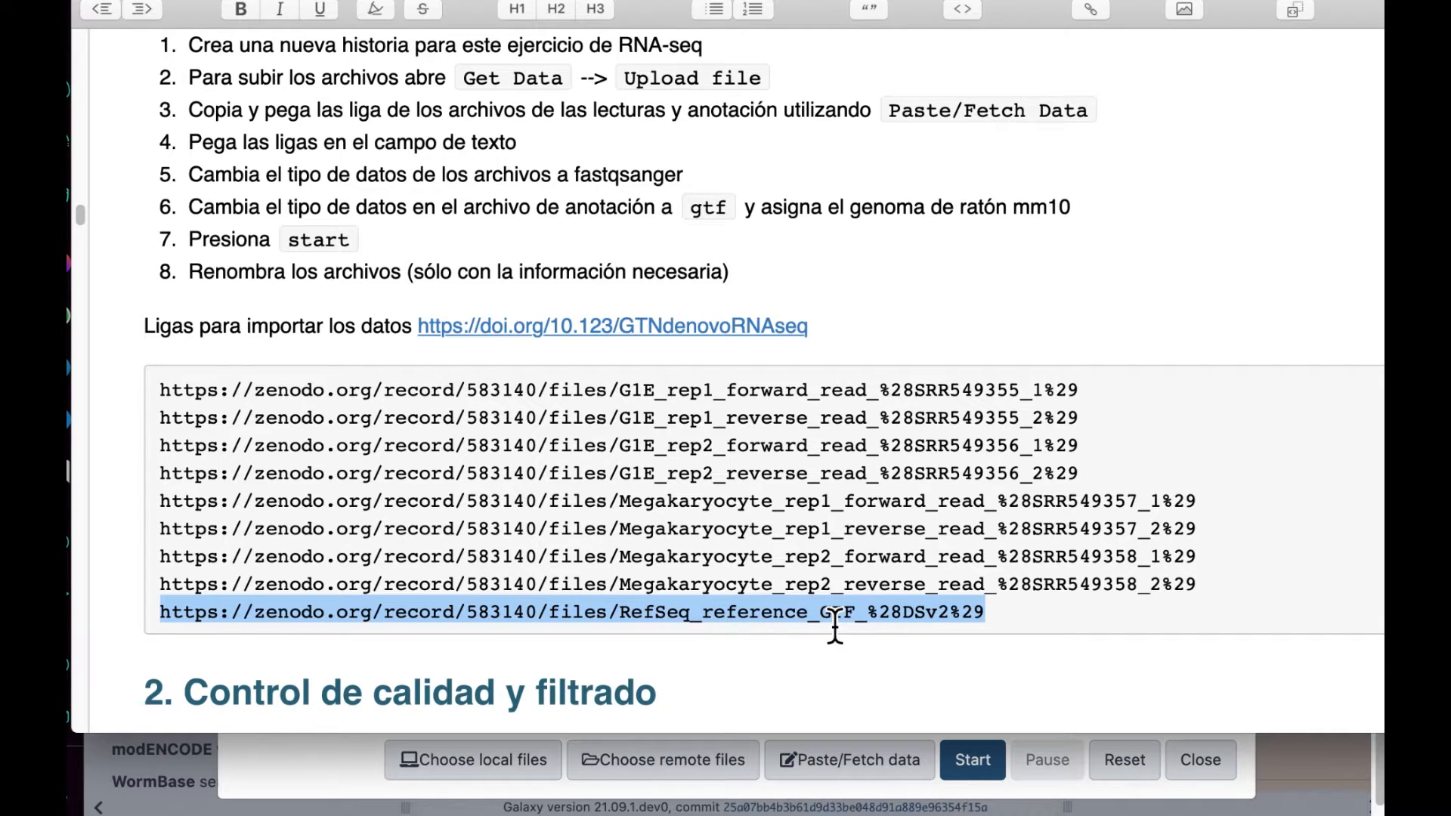
key("super+Tab")
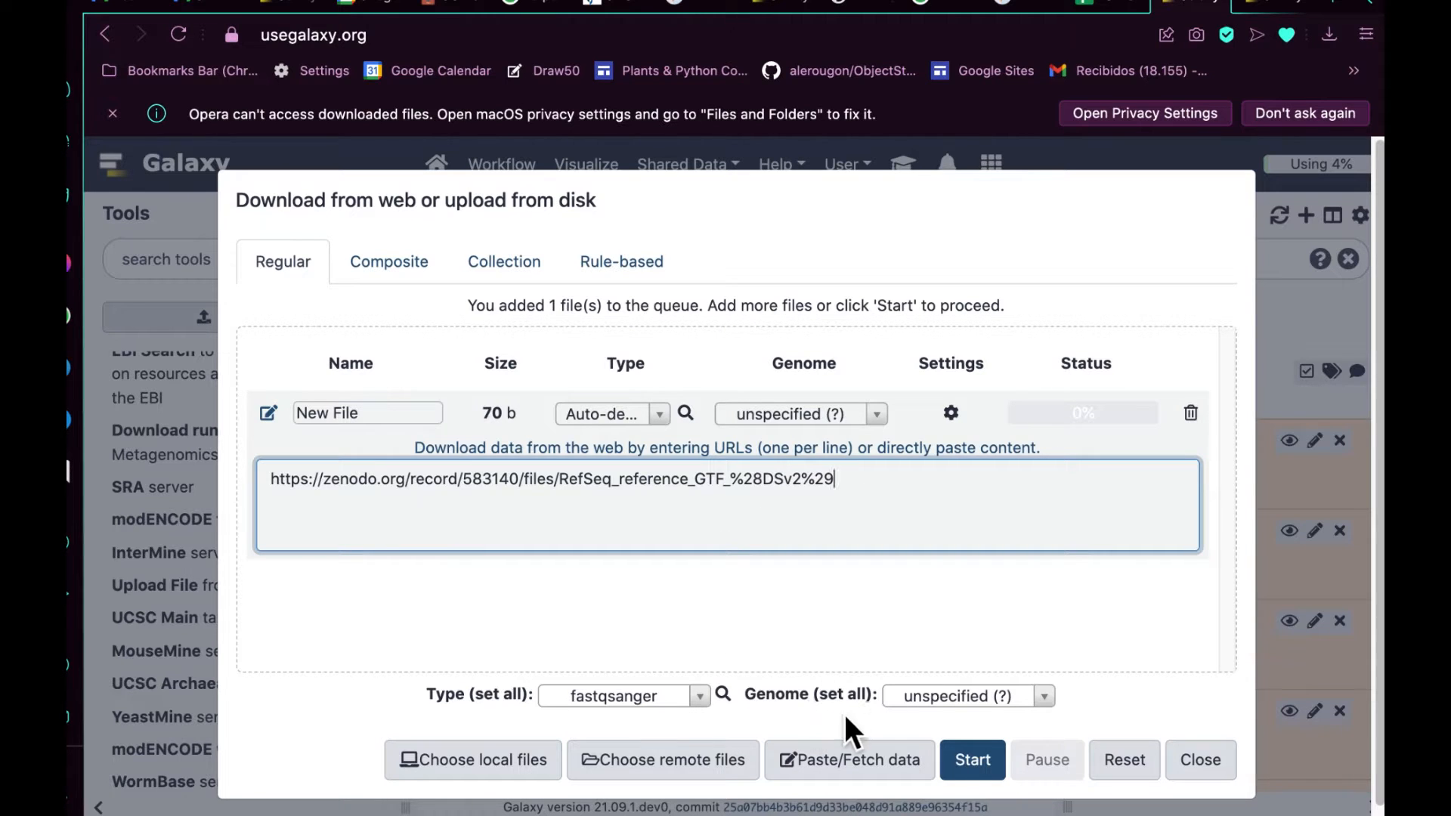
Step: Upload the RefSeq annotation with type gtf and genome Mouse Dec. 2011 (GRCm38/mm10), and close the upload dialog
left_click(699, 696)
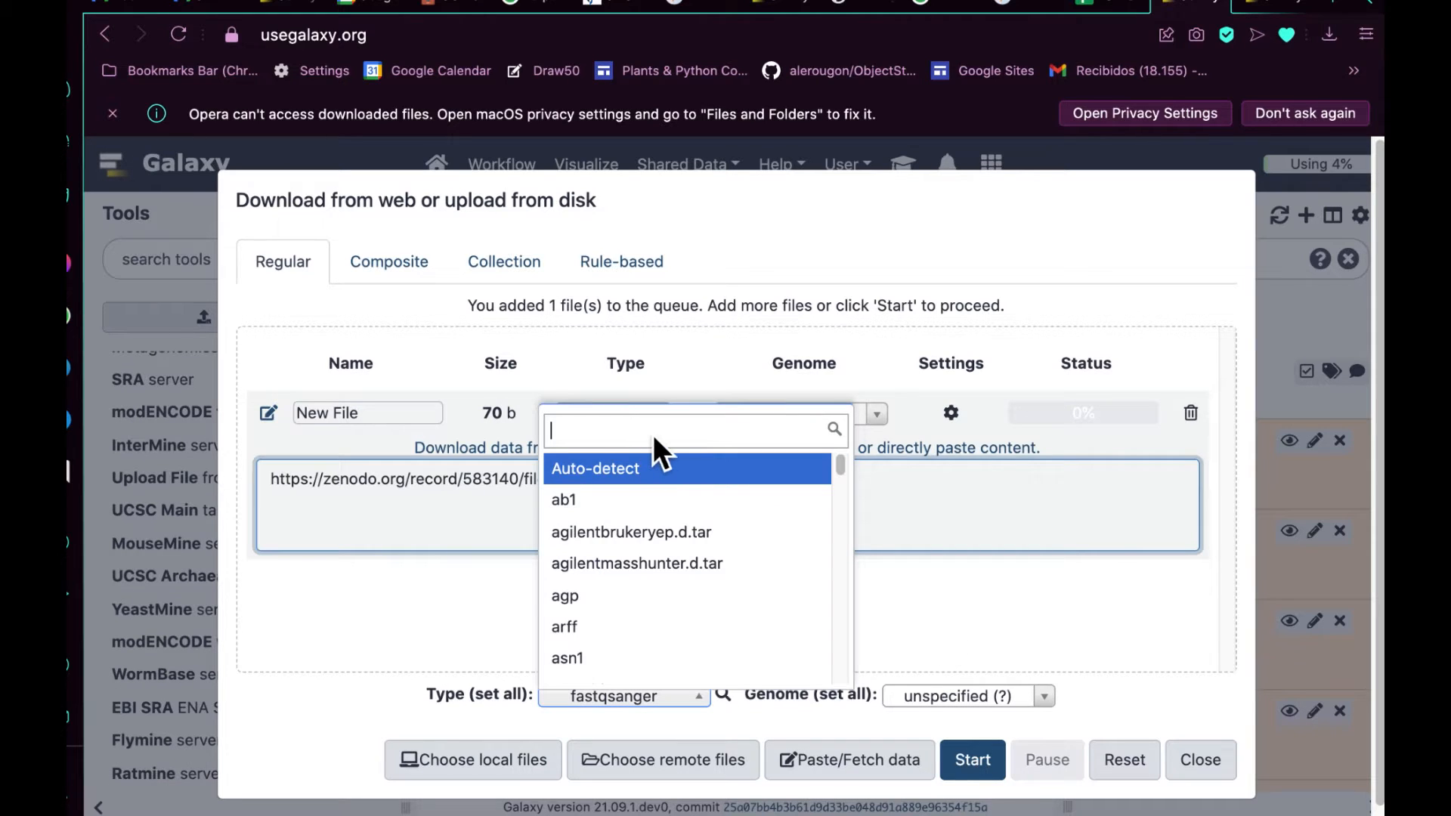
type("gg")
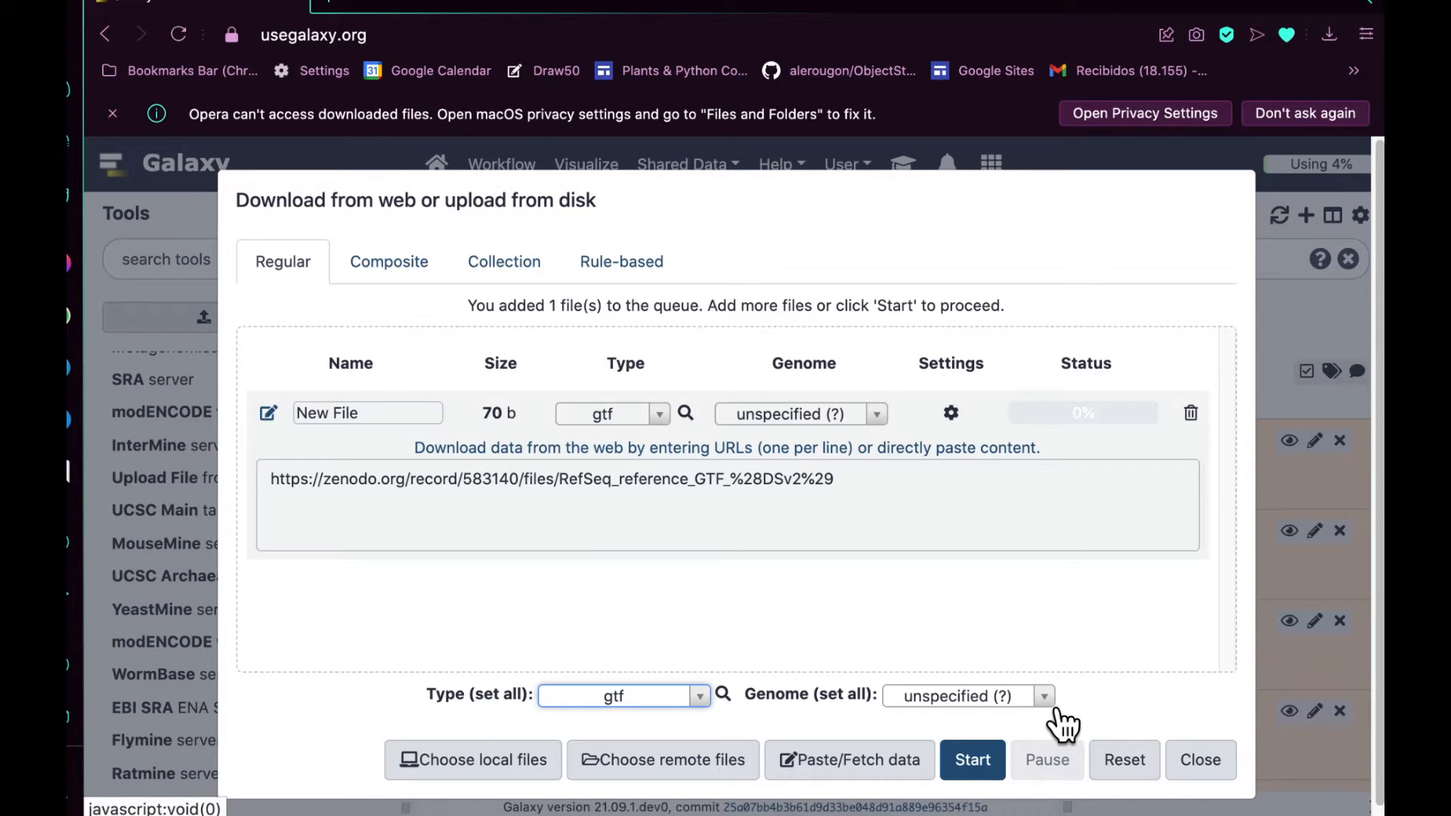
left_click(1045, 696)
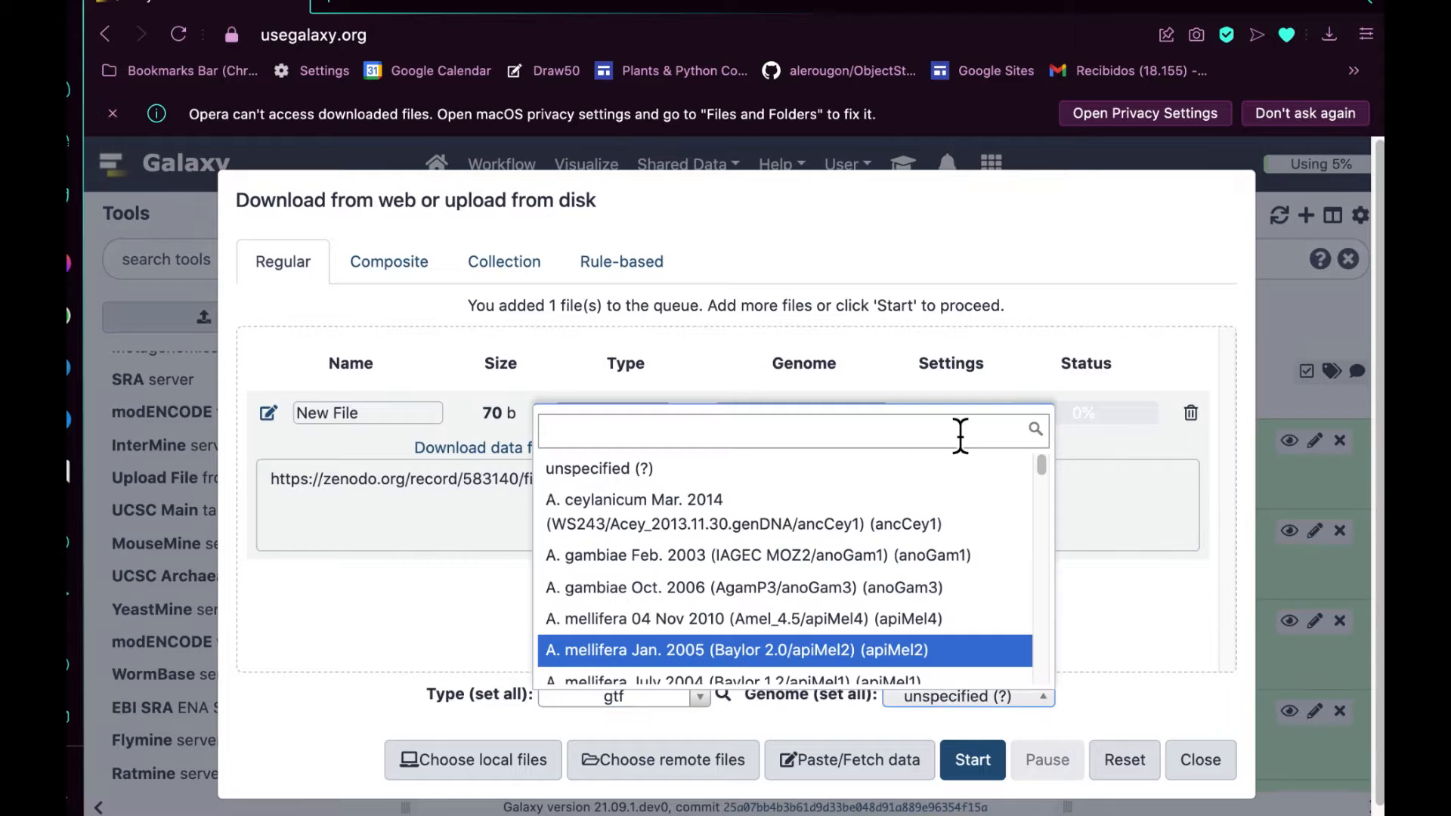
type("mm10")
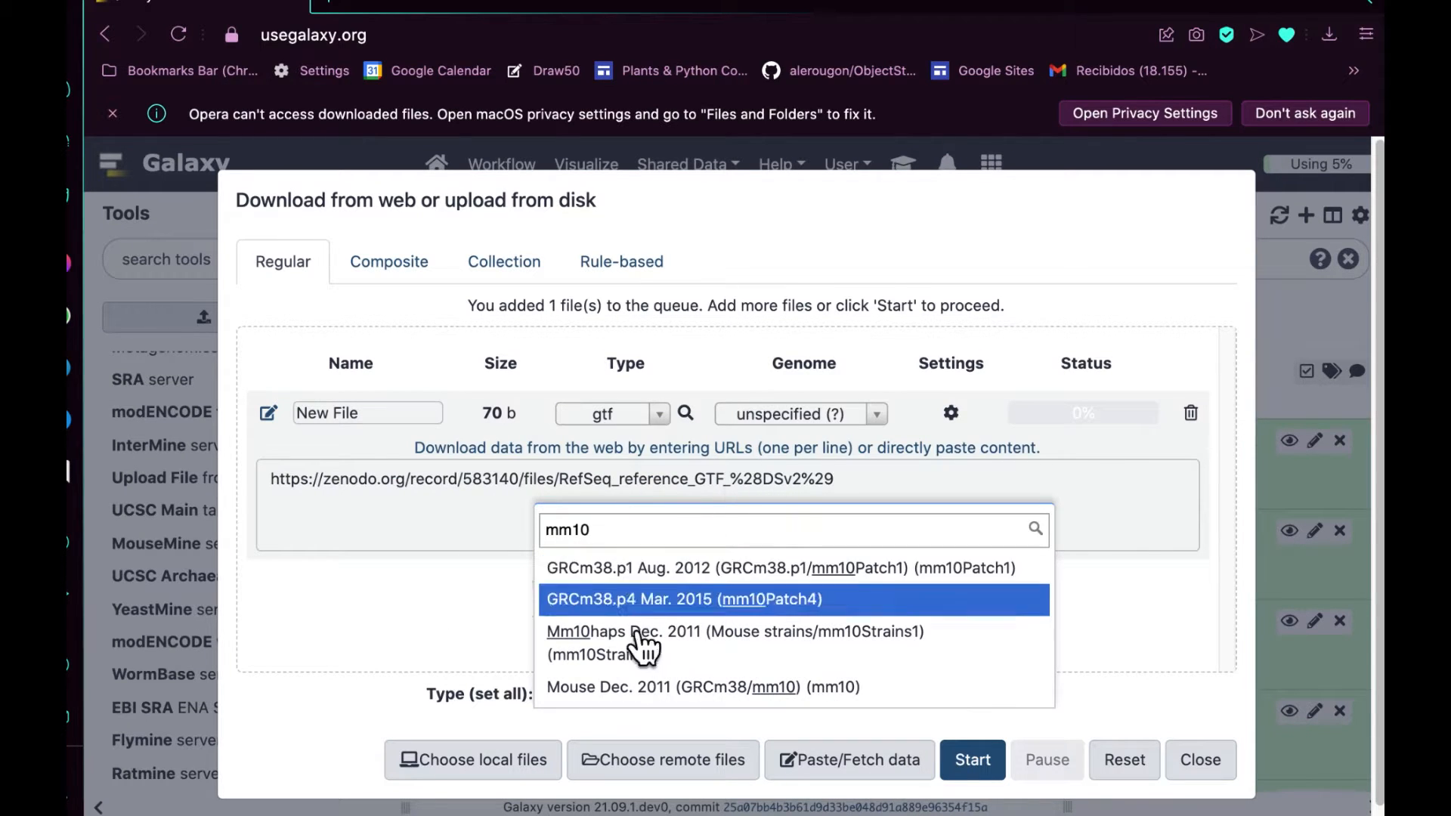
left_click(633, 697)
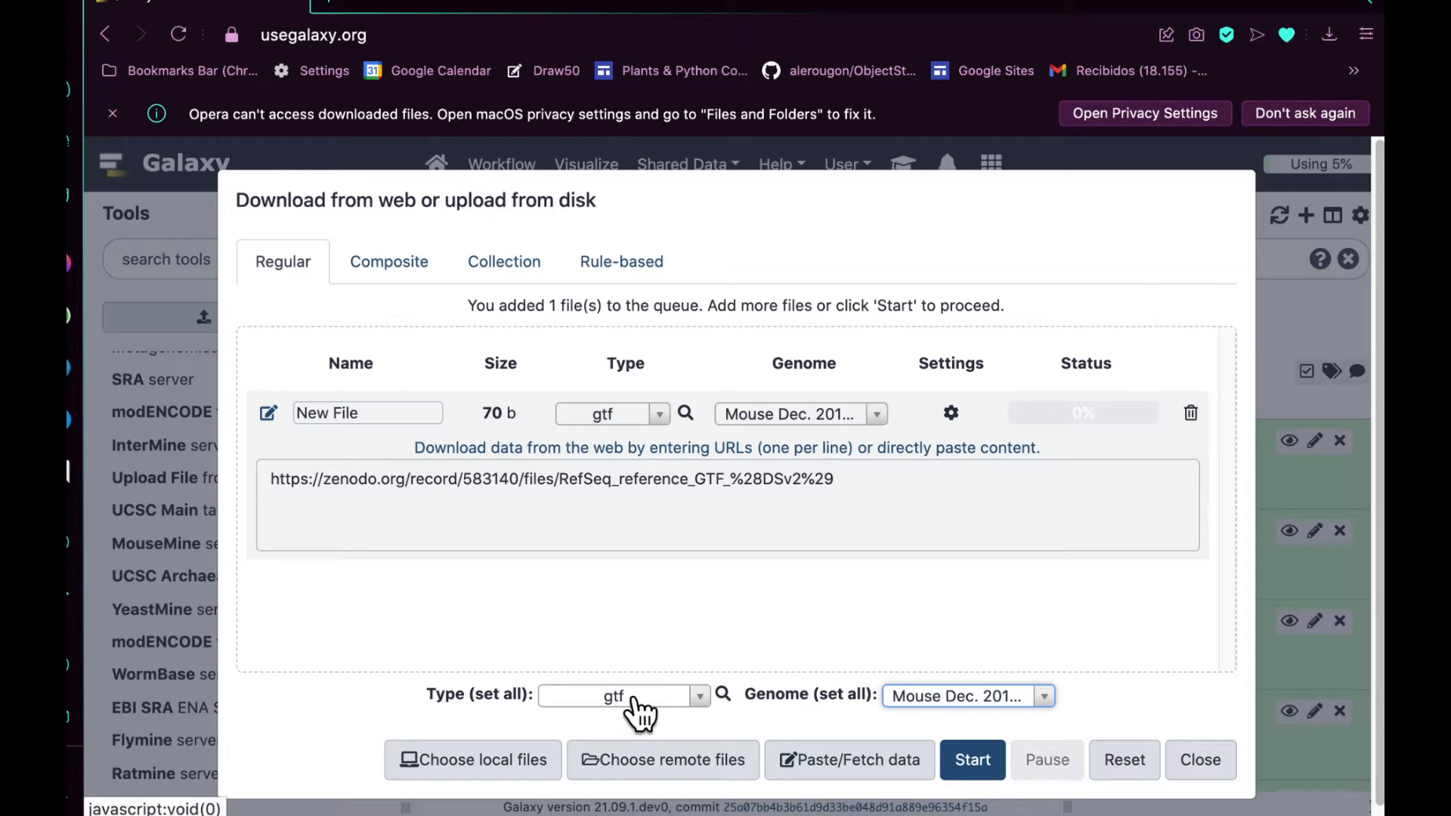
left_click(979, 758)
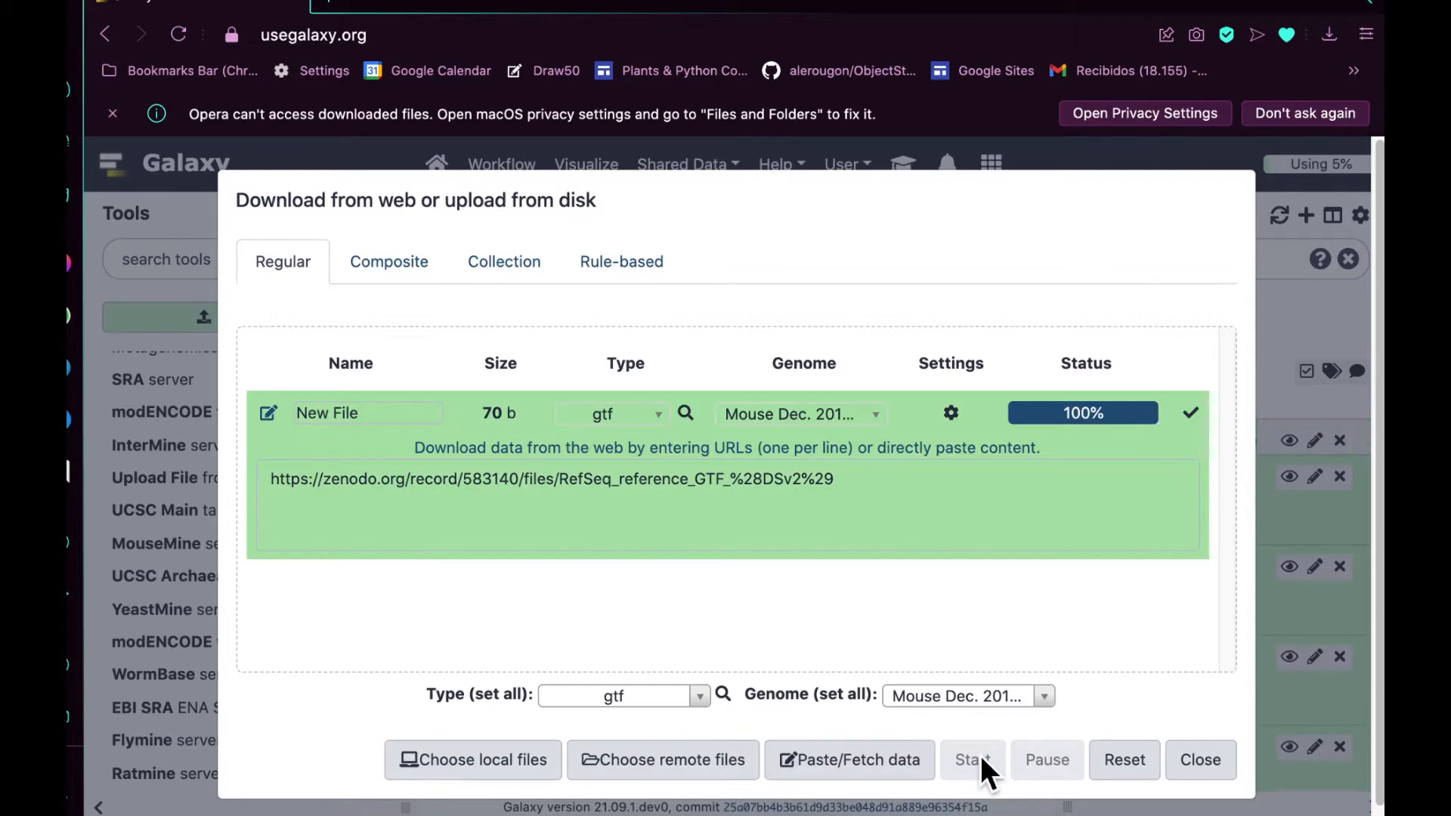
left_click(1200, 759)
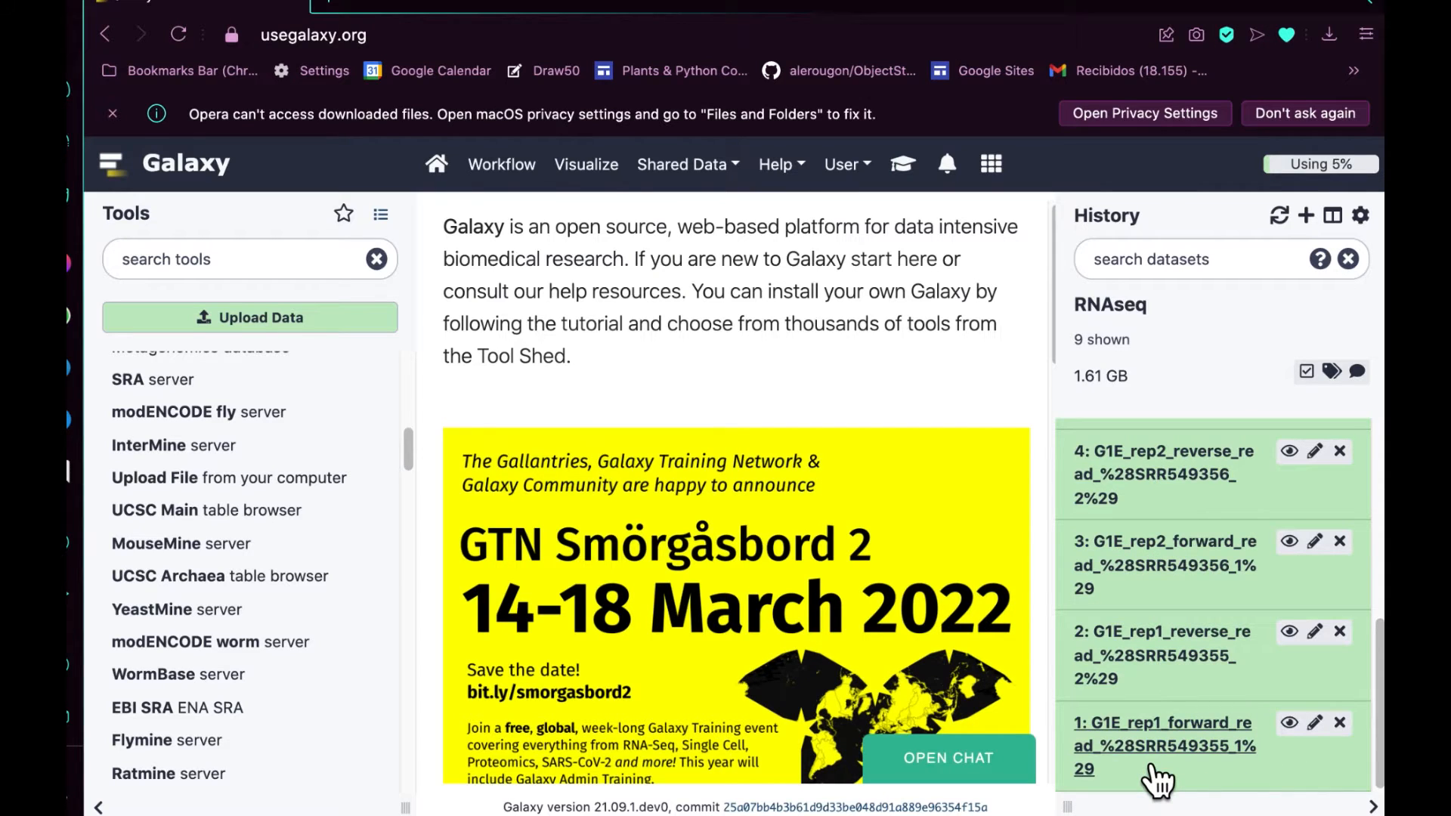
Step: Rename dataset 1, the G1E rep1 forward read, as G1E_rep1_F and save its attributes
left_click(1329, 740)
left_click_drag(527, 357, 837, 368)
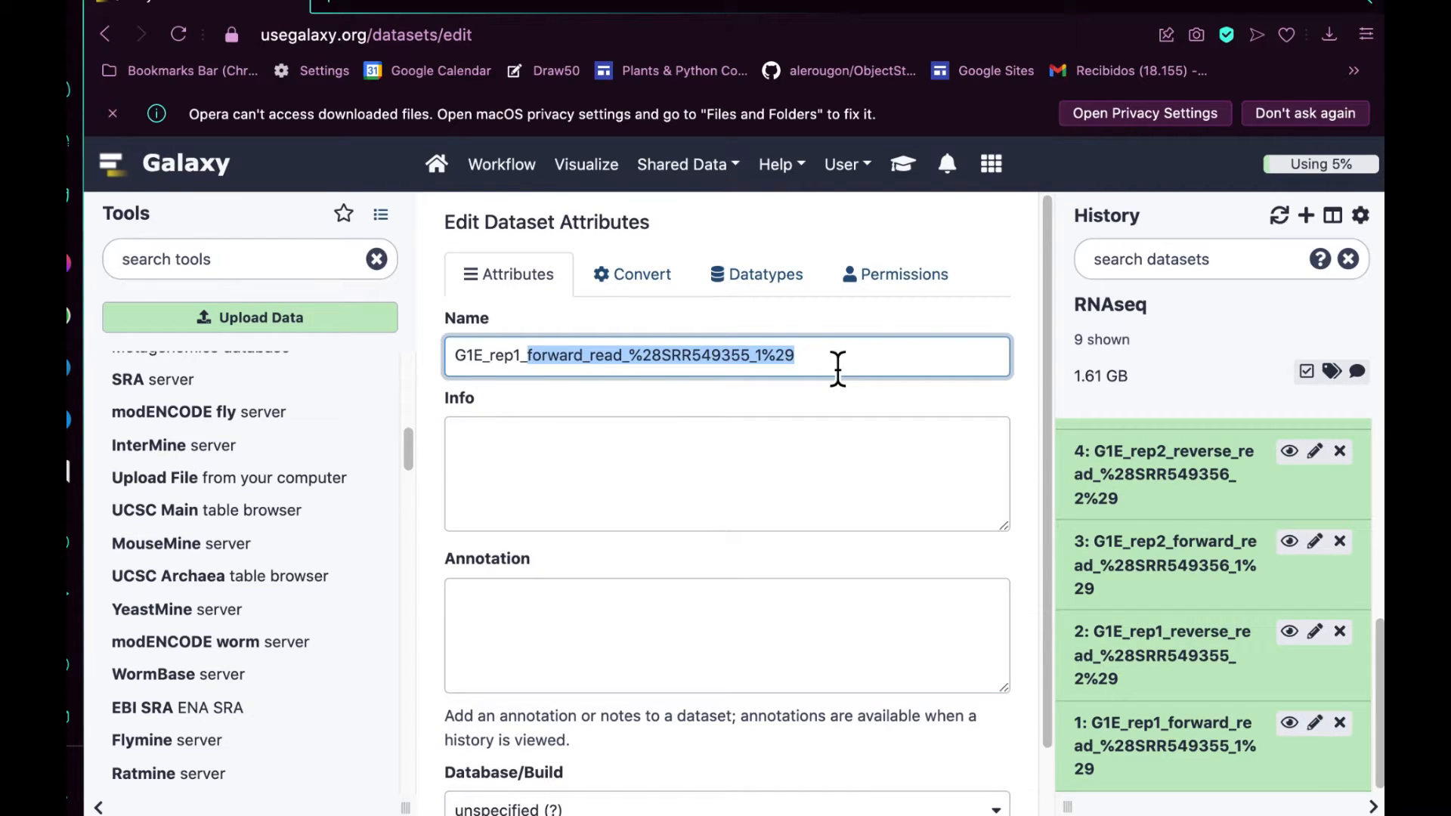
type("F")
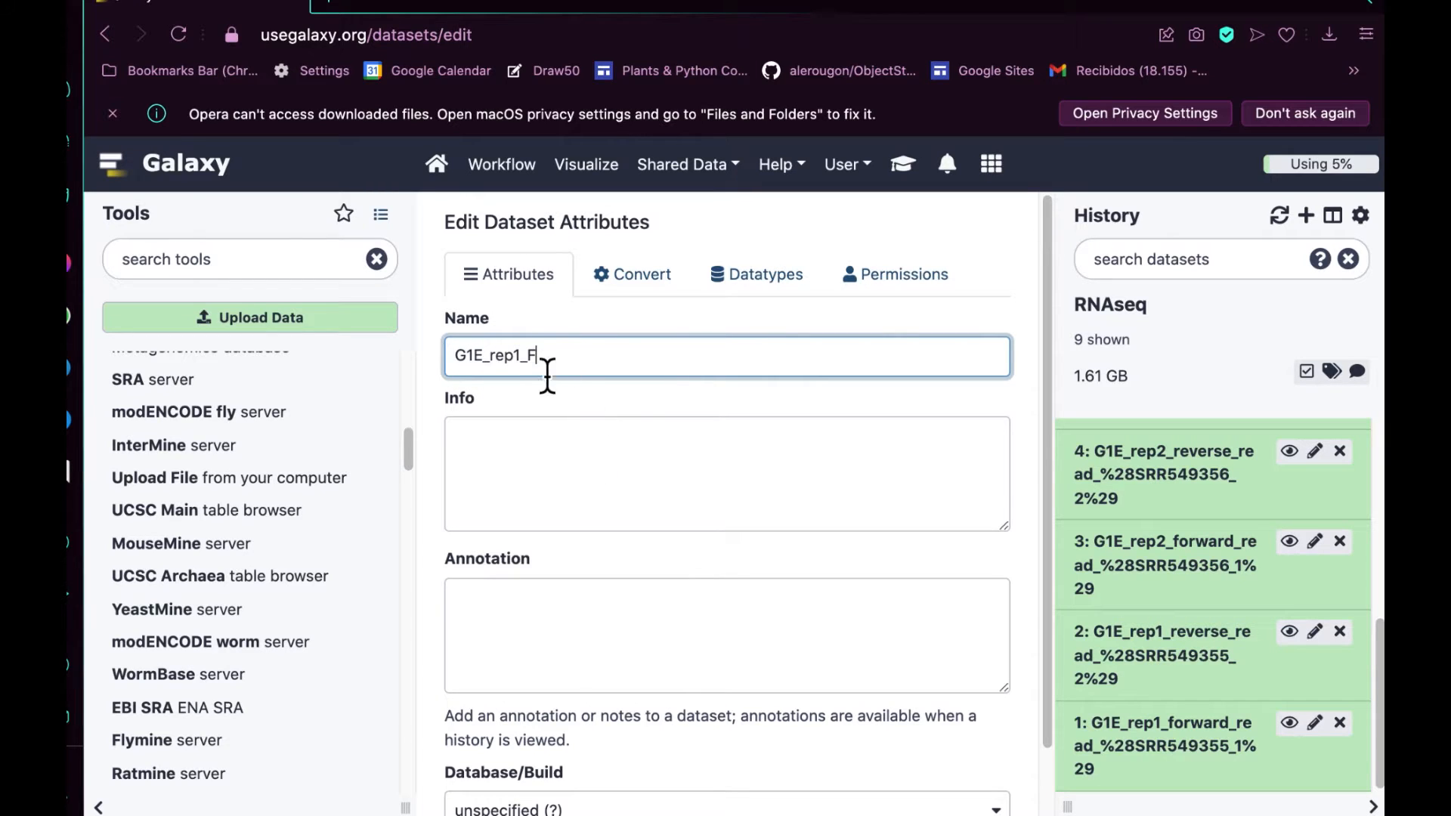
scroll(620, 461, "down", 2)
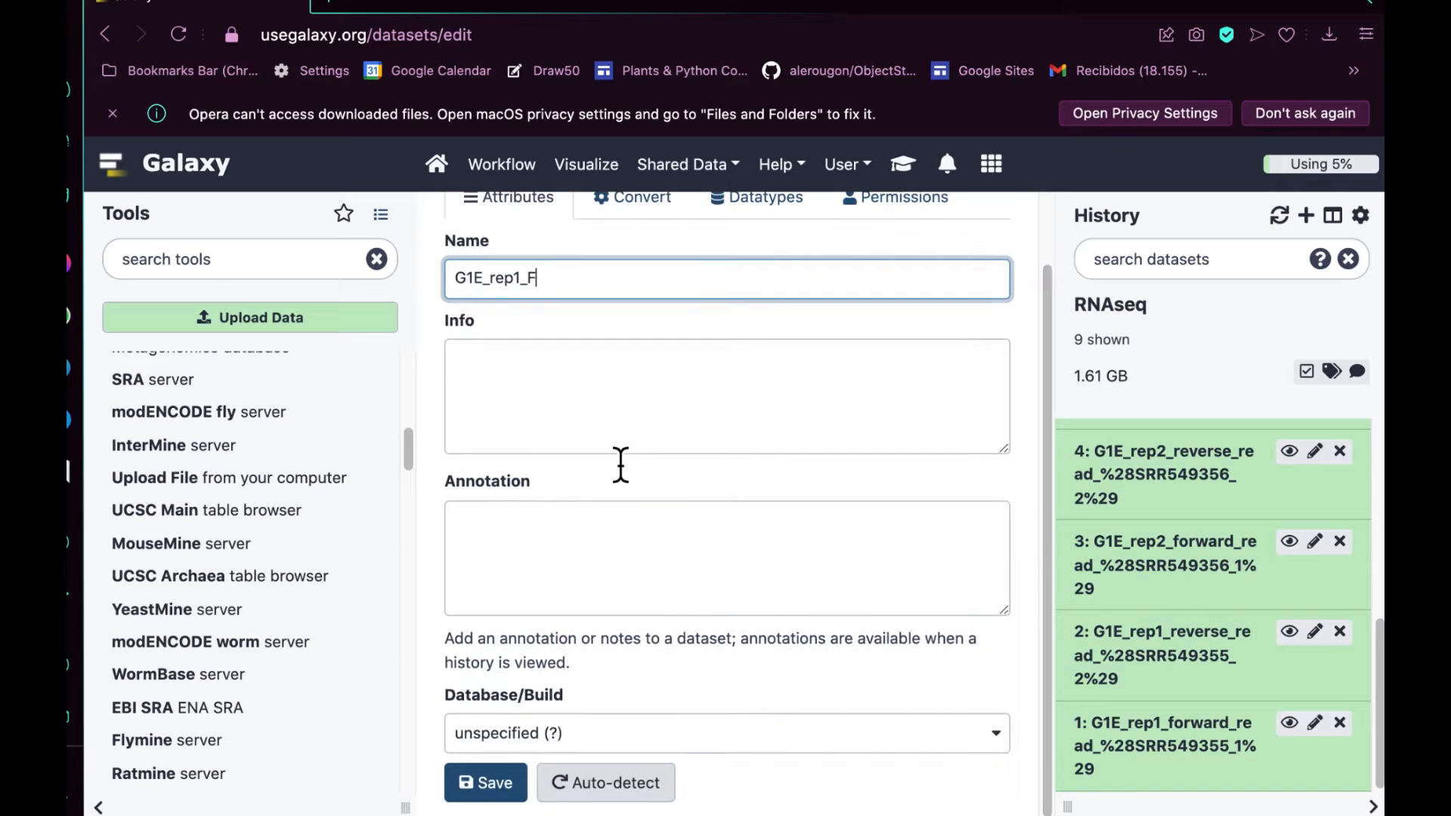
left_click(486, 783)
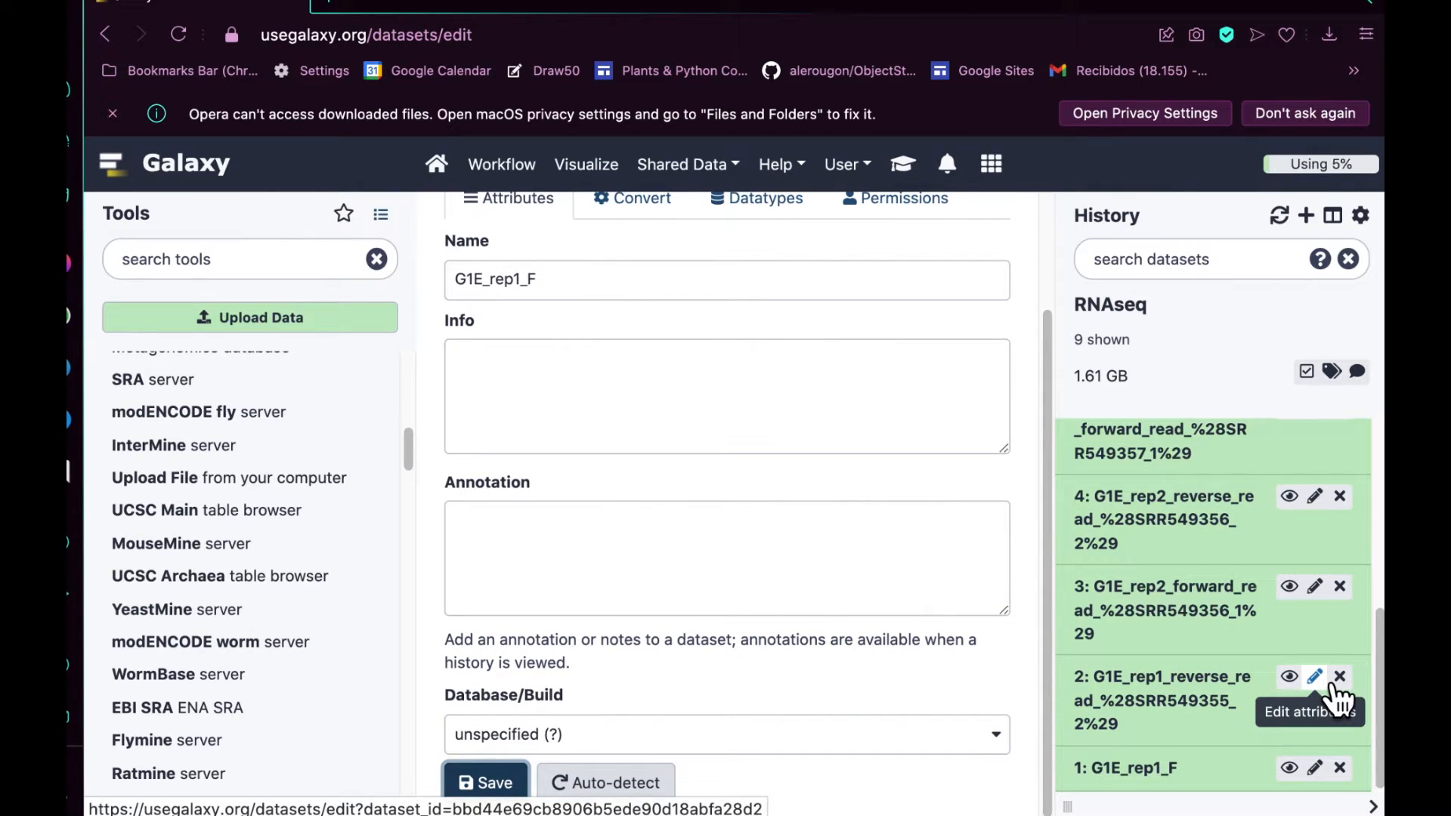
Step: Rename dataset 2, the G1E rep1 reverse read, as G1E_rep1_R and save its attributes
left_click(1318, 678)
left_click_drag(527, 357, 886, 370)
type("R")
scroll(735, 654, "down", 2)
left_click(485, 783)
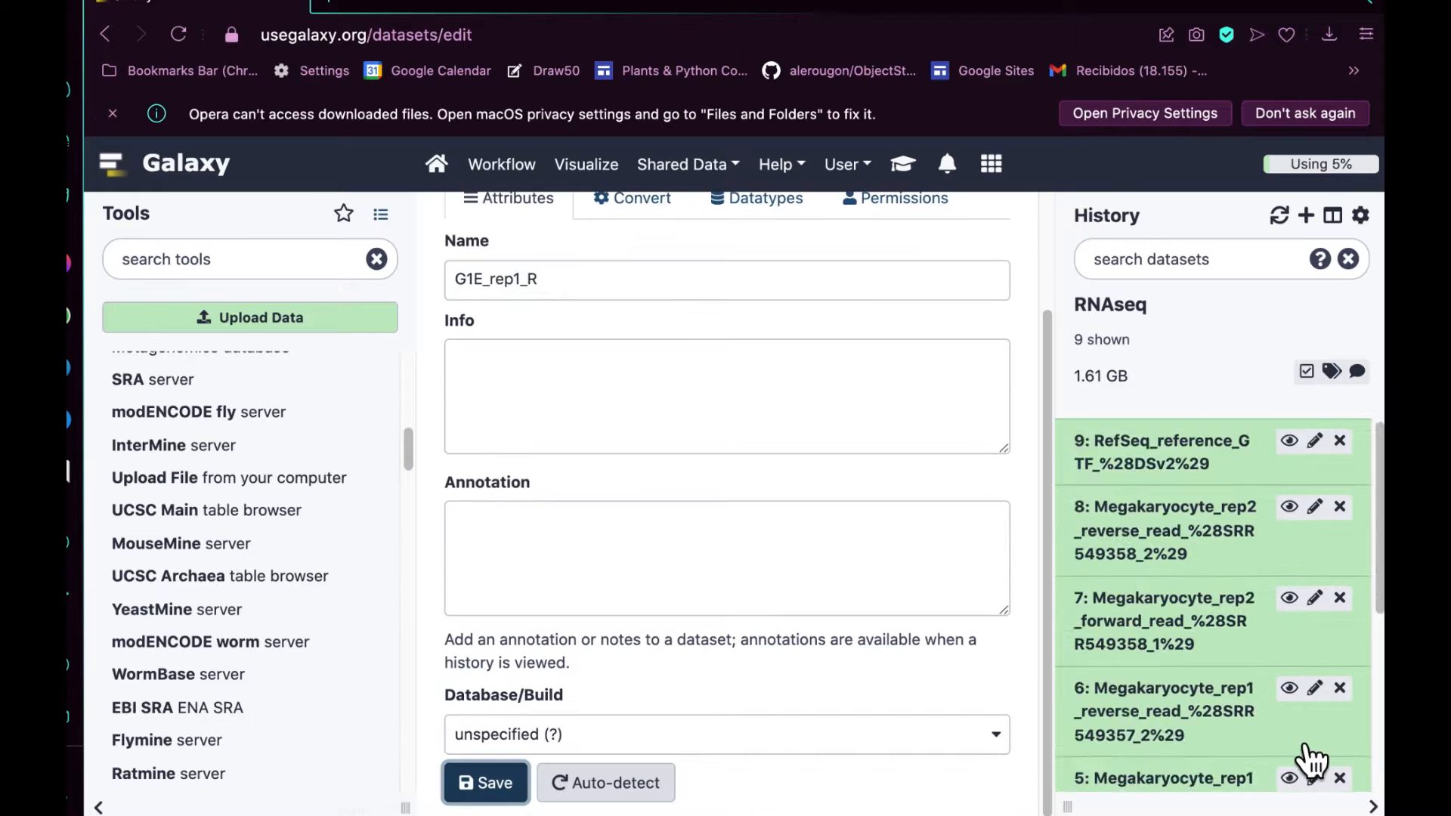
Step: Rename dataset 3, the G1E rep2 forward read, as G1E_rep2_F and save its attributes
scroll(1367, 782, "down", 5)
left_click(1314, 635)
left_click_drag(534, 356, 907, 383)
type("F")
scroll(906, 453, "down", 2)
left_click(485, 783)
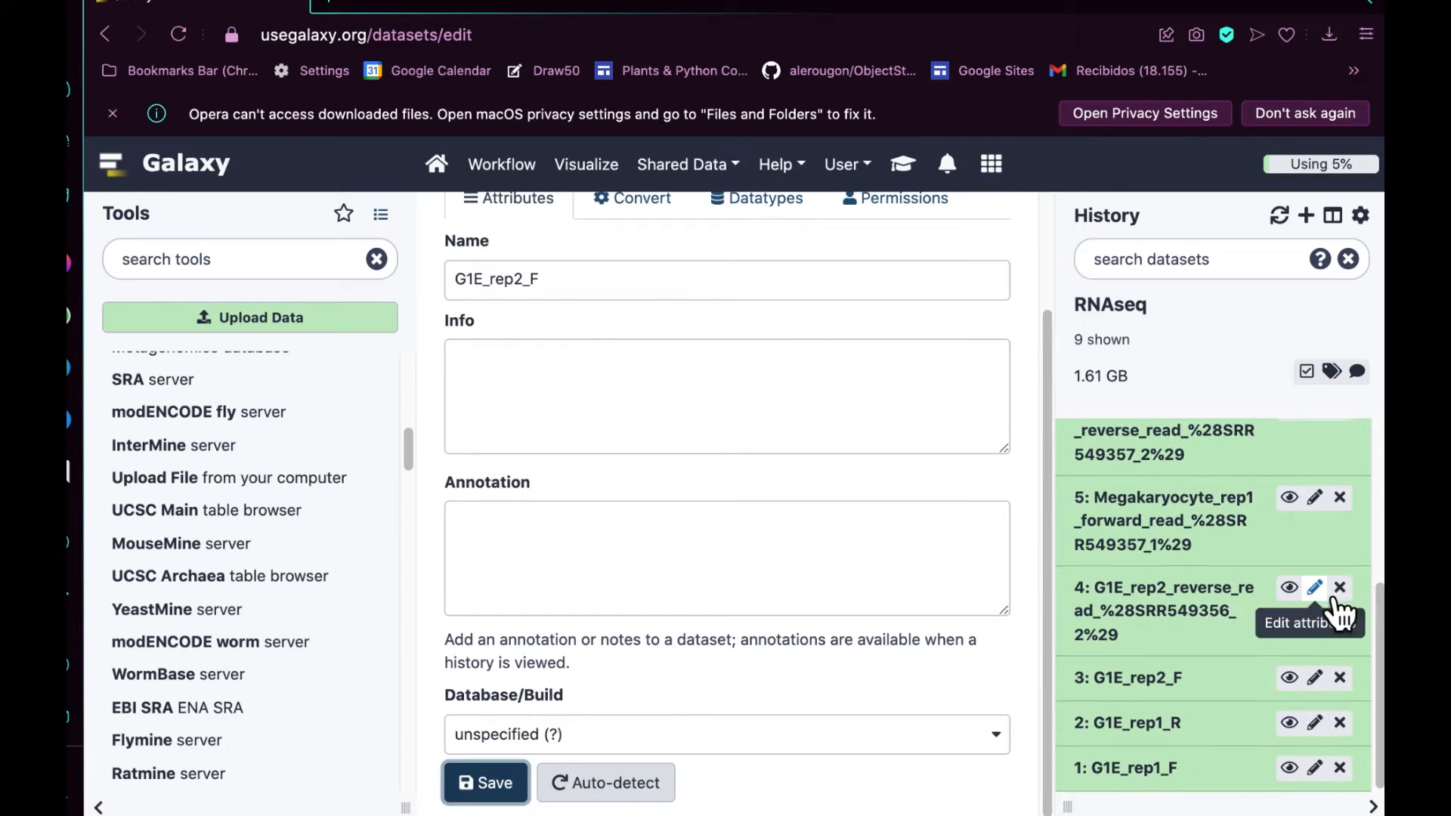
Step: Rename dataset 4, the G1E rep2 reverse read, as G1E_rep2_R and save its attributes
left_click(1314, 587)
left_click_drag(523, 357, 755, 360)
type("R")
scroll(736, 529, "down", 2)
left_click(486, 783)
Step: Rename dataset 5, the Megakaryocyte rep1 forward read, as MK_rep1_F and save its attributes
scroll(1318, 738, "down", 5)
left_click(1314, 541)
left_click_drag(478, 358, 891, 380)
type("K")
type("_F")
left_click(477, 355)
key("BackSpace")
scroll(686, 565, "down", 2)
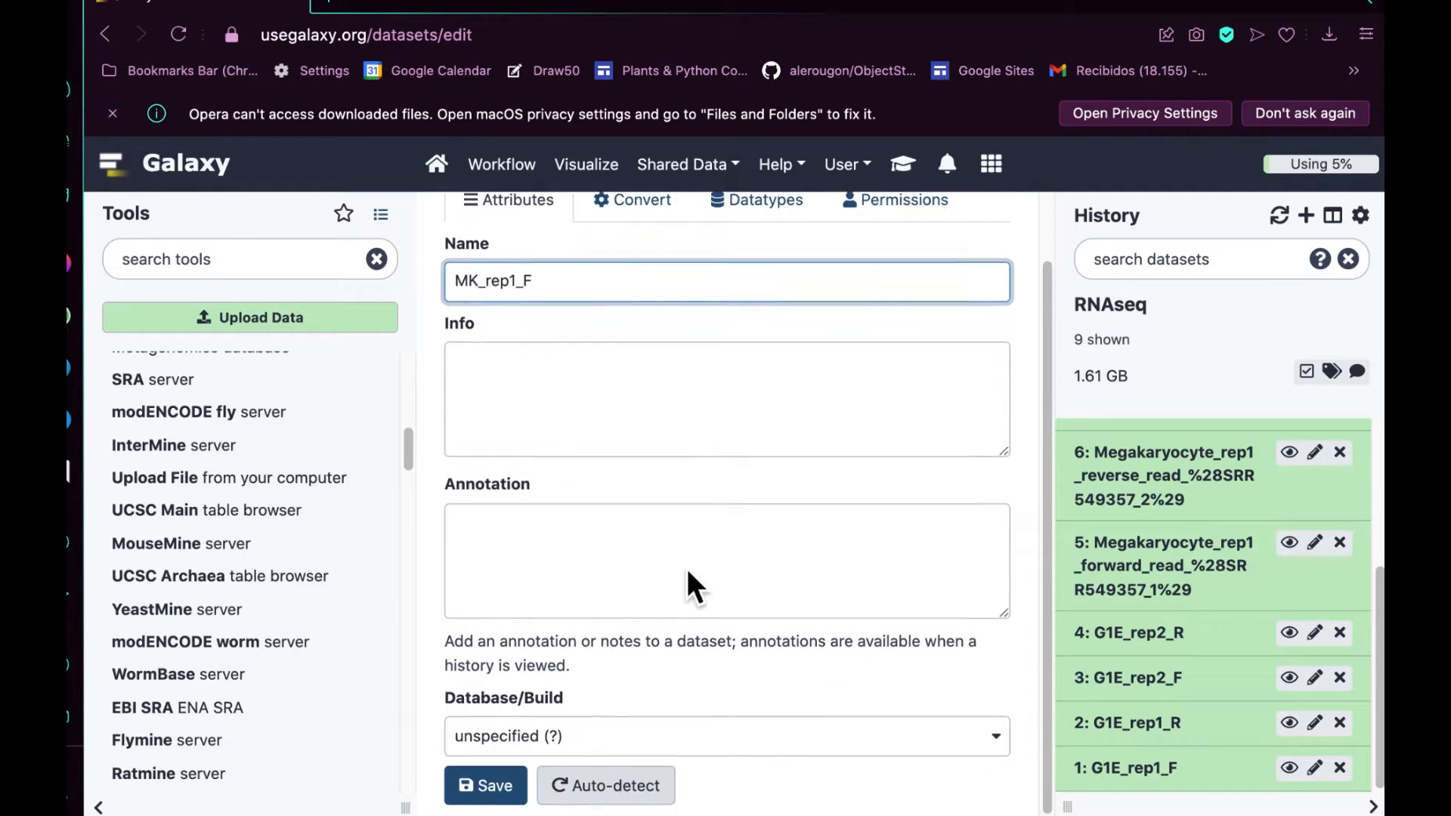
left_click(507, 789)
Step: Rename dataset 6, the Megakaryocyte rep1 reverse read, as MK_rep1_R and save its attributes
left_click(1314, 689)
type("K")
left_click_drag(468, 358, 831, 367)
key("BackSpace")
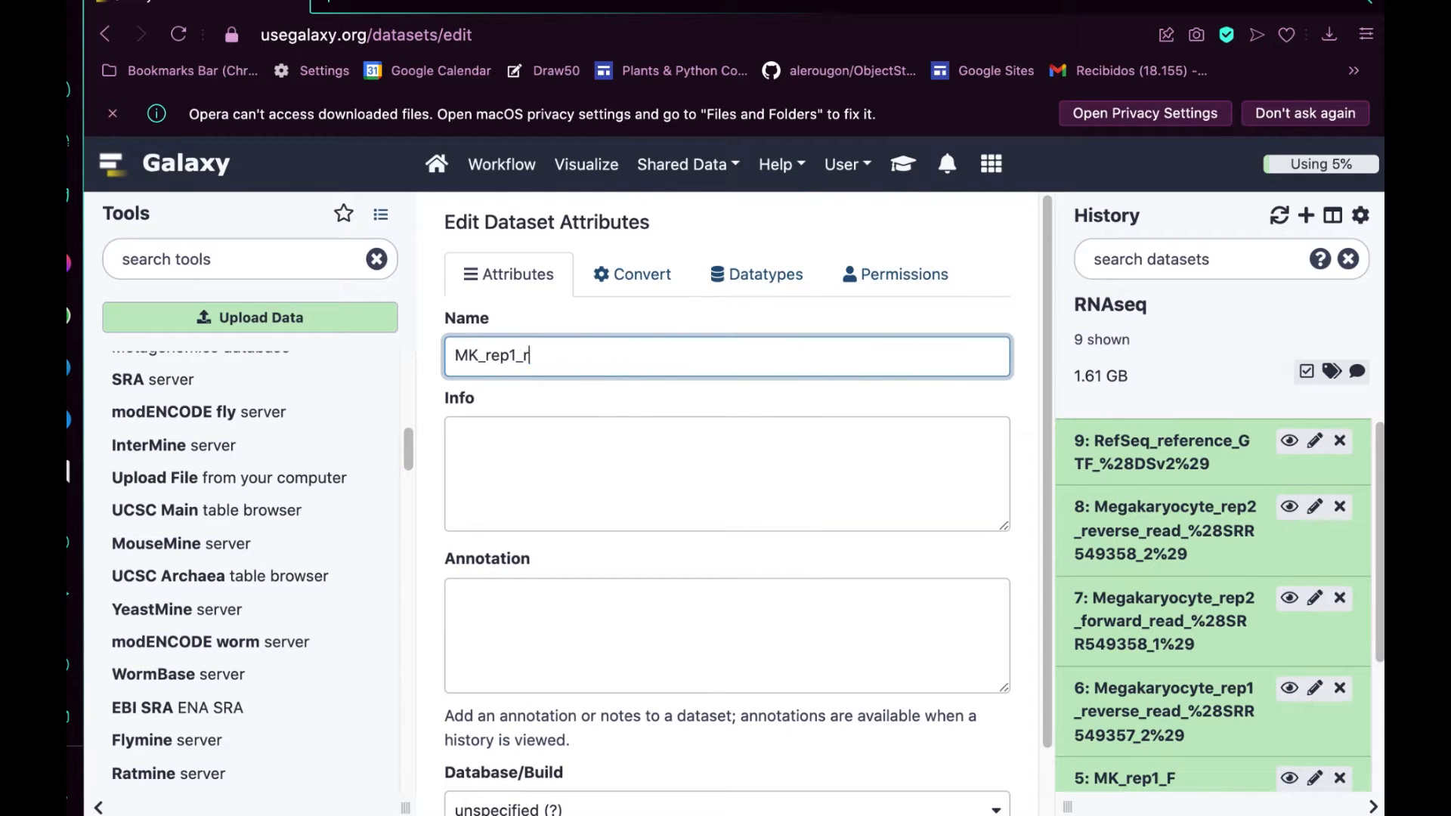
scroll(696, 703, "down", 2)
left_click(487, 782)
Step: Rename dataset 7, the Megakaryocyte rep2 forward read, as MK_rep2_F and save its attributes
left_click(1314, 598)
type("K")
left_click_drag(468, 358, 892, 362)
type("F")
scroll(731, 559, "down", 2)
left_click(486, 782)
Step: Rename dataset 8, the Megakaryocyte rep2 reverse read, as MK_rep2_R and save its attributes
left_click(1314, 506)
left_click_drag(468, 358, 863, 357)
type("K")
type("R")
scroll(763, 651, "down", 2)
left_click(487, 782)
Step: Rename dataset 9, the RefSeq reference annotation, as RefSeq_GTF and save its attributes
scroll(1207, 544, "down", 1)
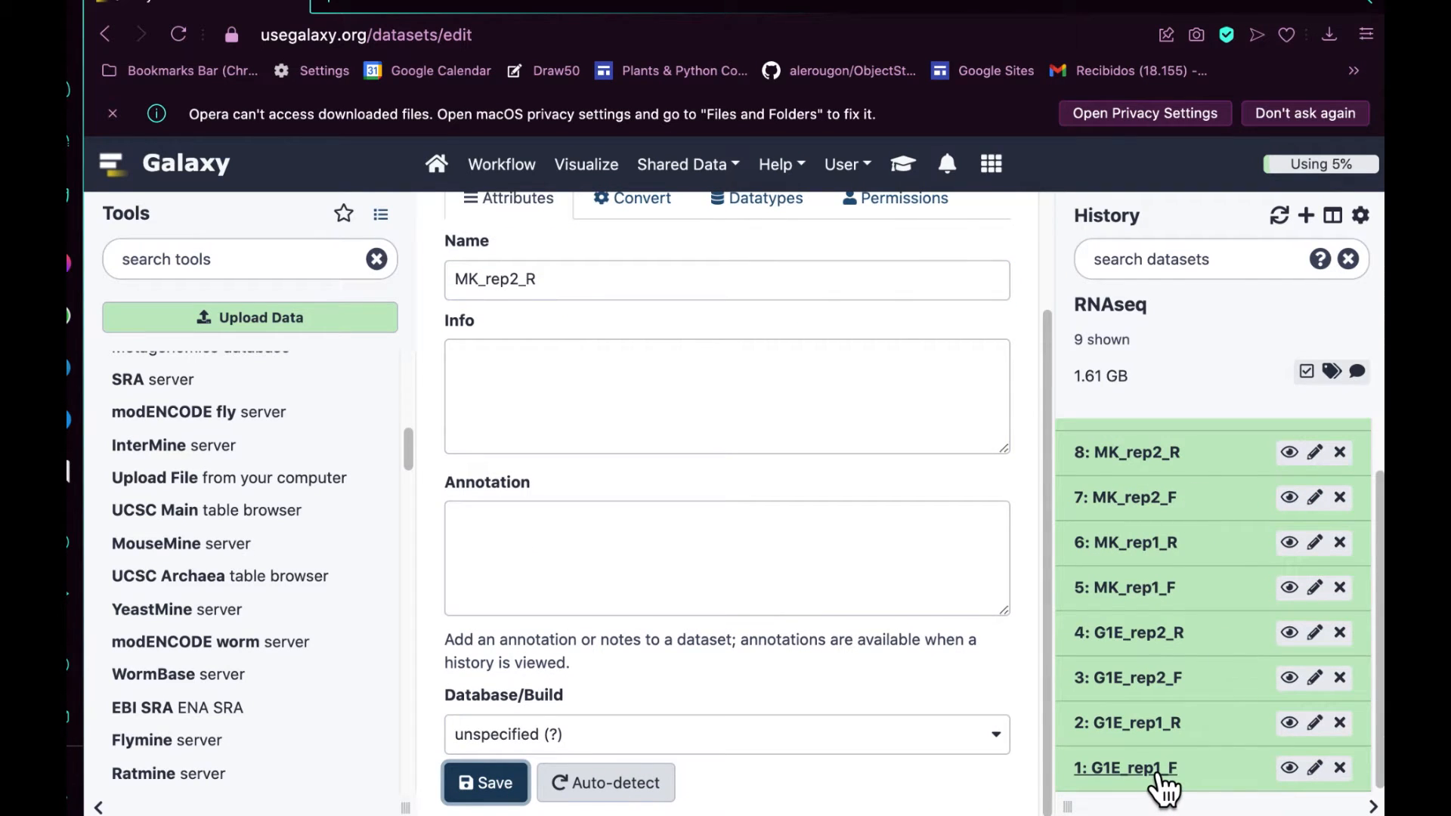
scroll(1190, 468, "up", 1)
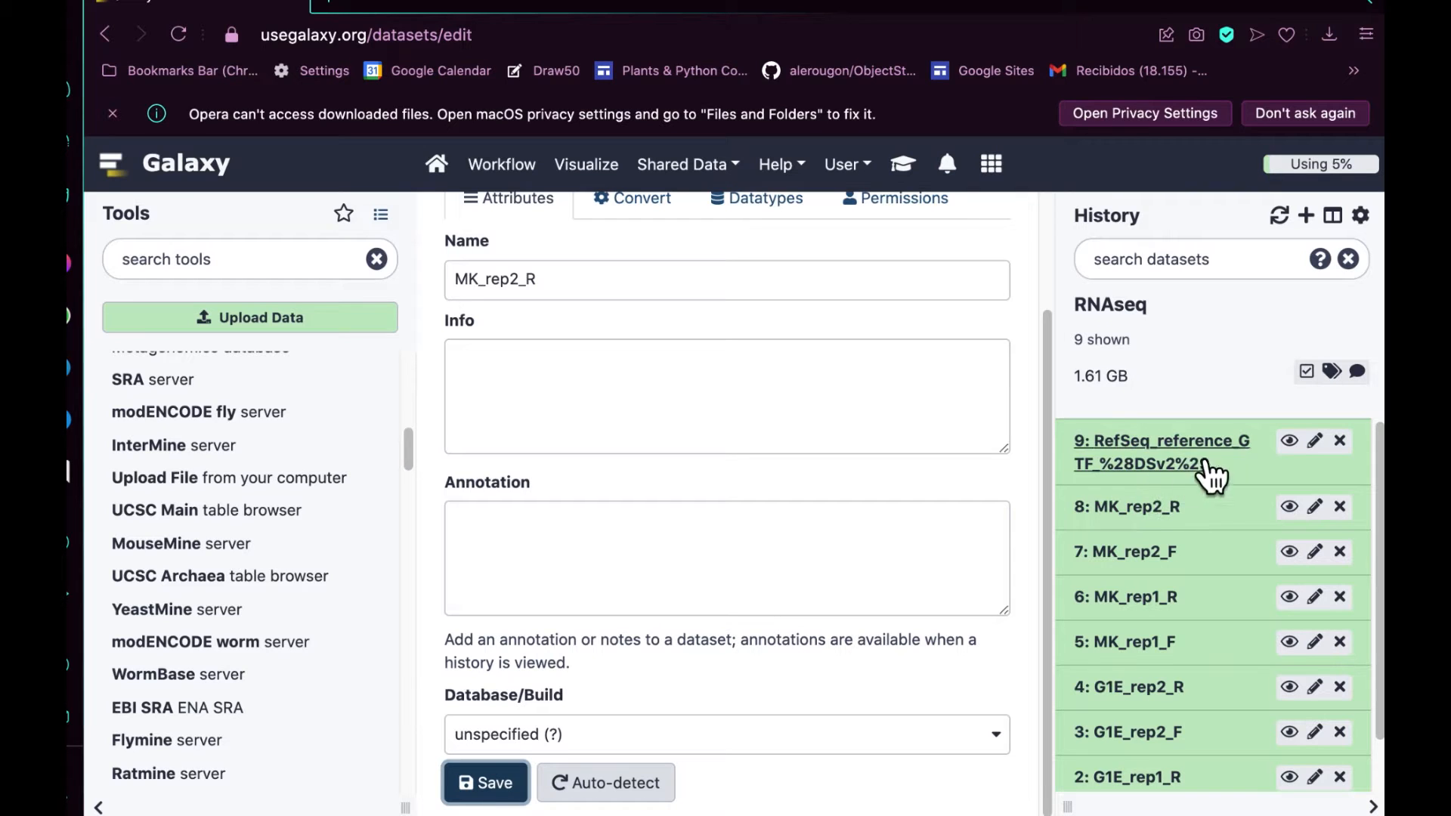
left_click(1338, 457)
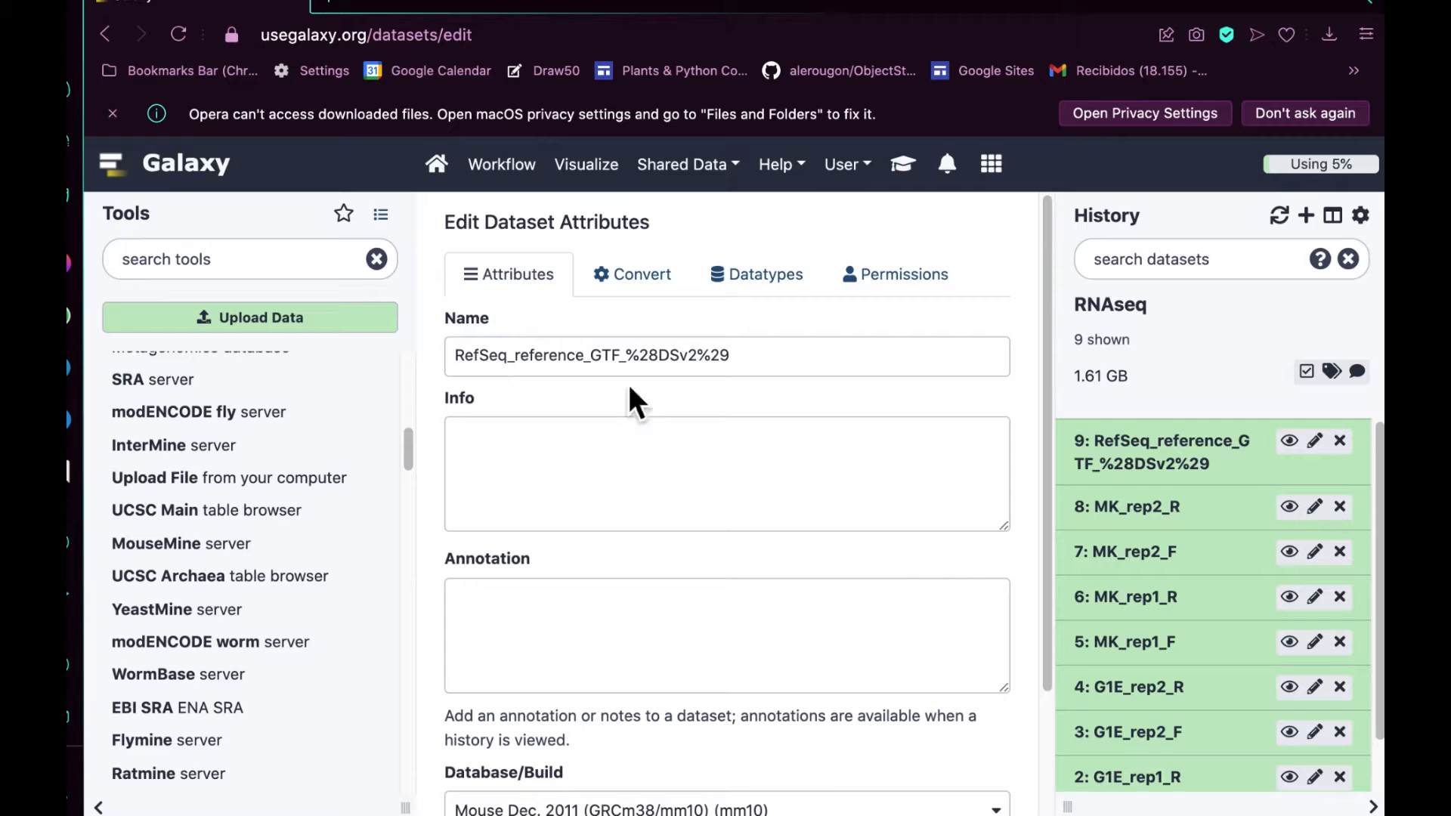
left_click_drag(521, 363, 724, 361)
key("BackSpace")
key("BackSpace")
scroll(669, 691, "down", 3)
left_click(523, 786)
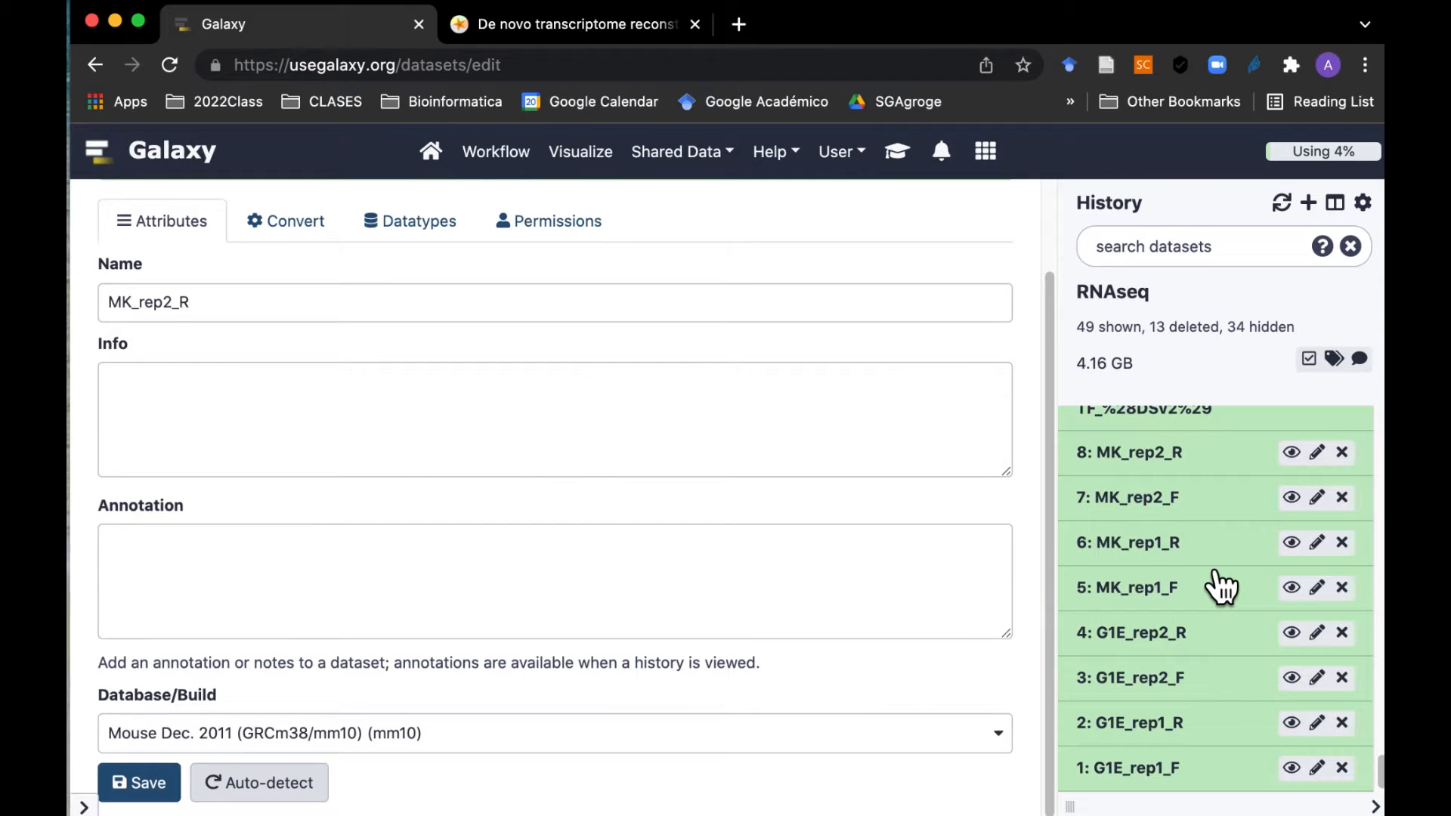
Step: Switch to the De novo transcriptome tutorial and read the FastQC instruction in its Quality control section
left_click(636, 29)
scroll(786, 586, "down", 7)
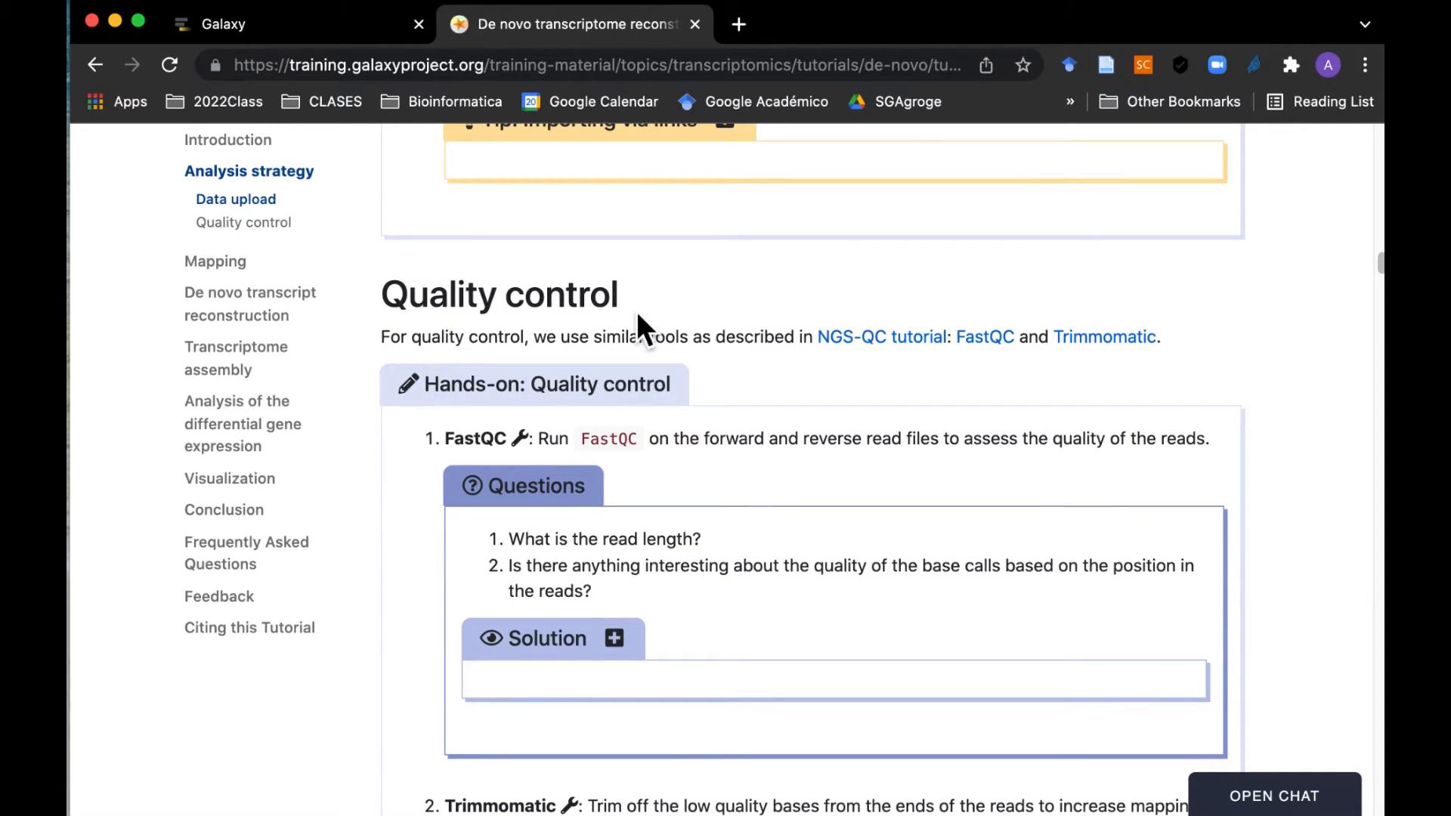
left_click_drag(451, 445, 703, 445)
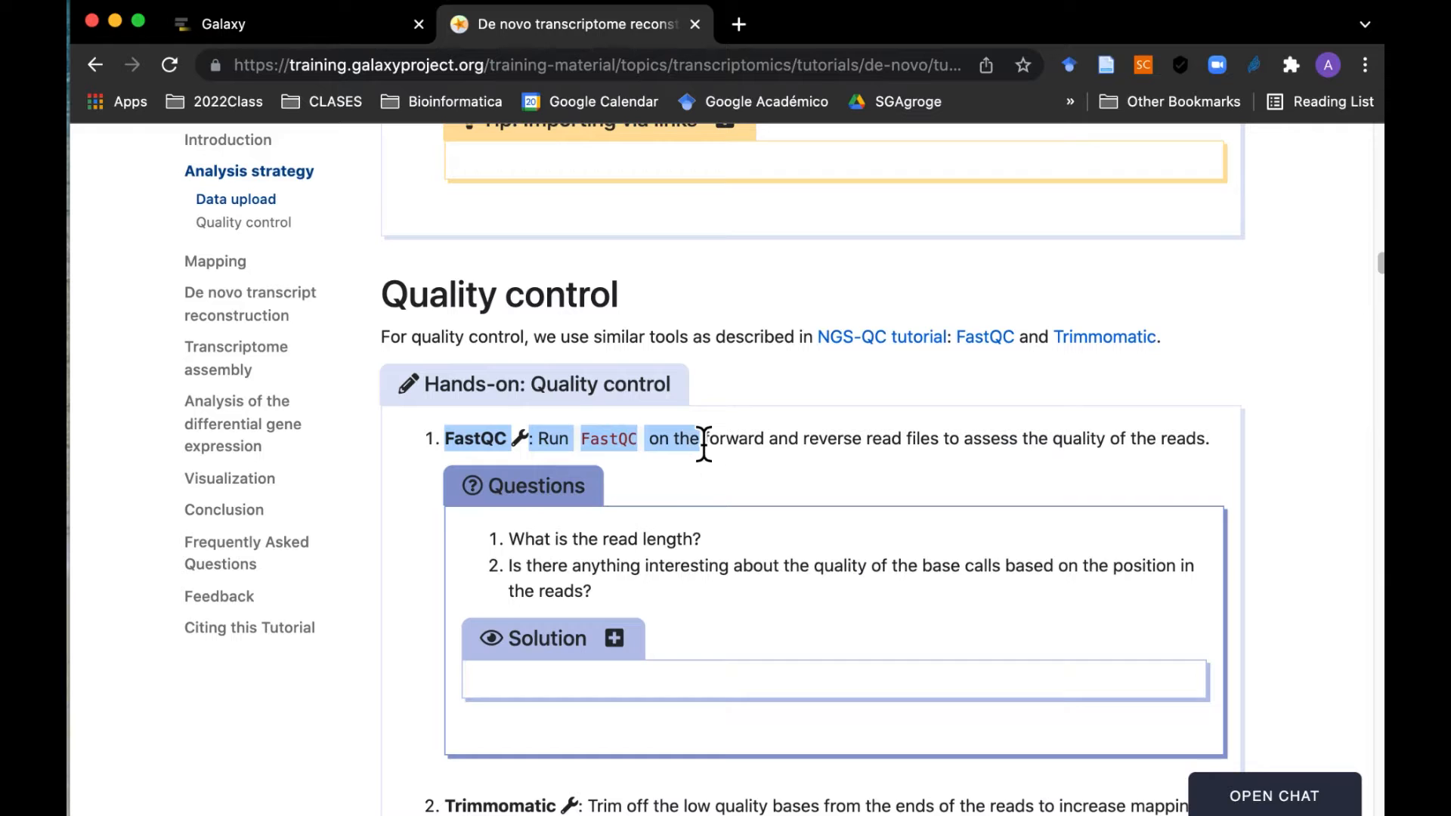
Step: Switch back to Galaxy, show the tool list, search it for fastqc and open FastQC Read Quality reports
left_click(363, 34)
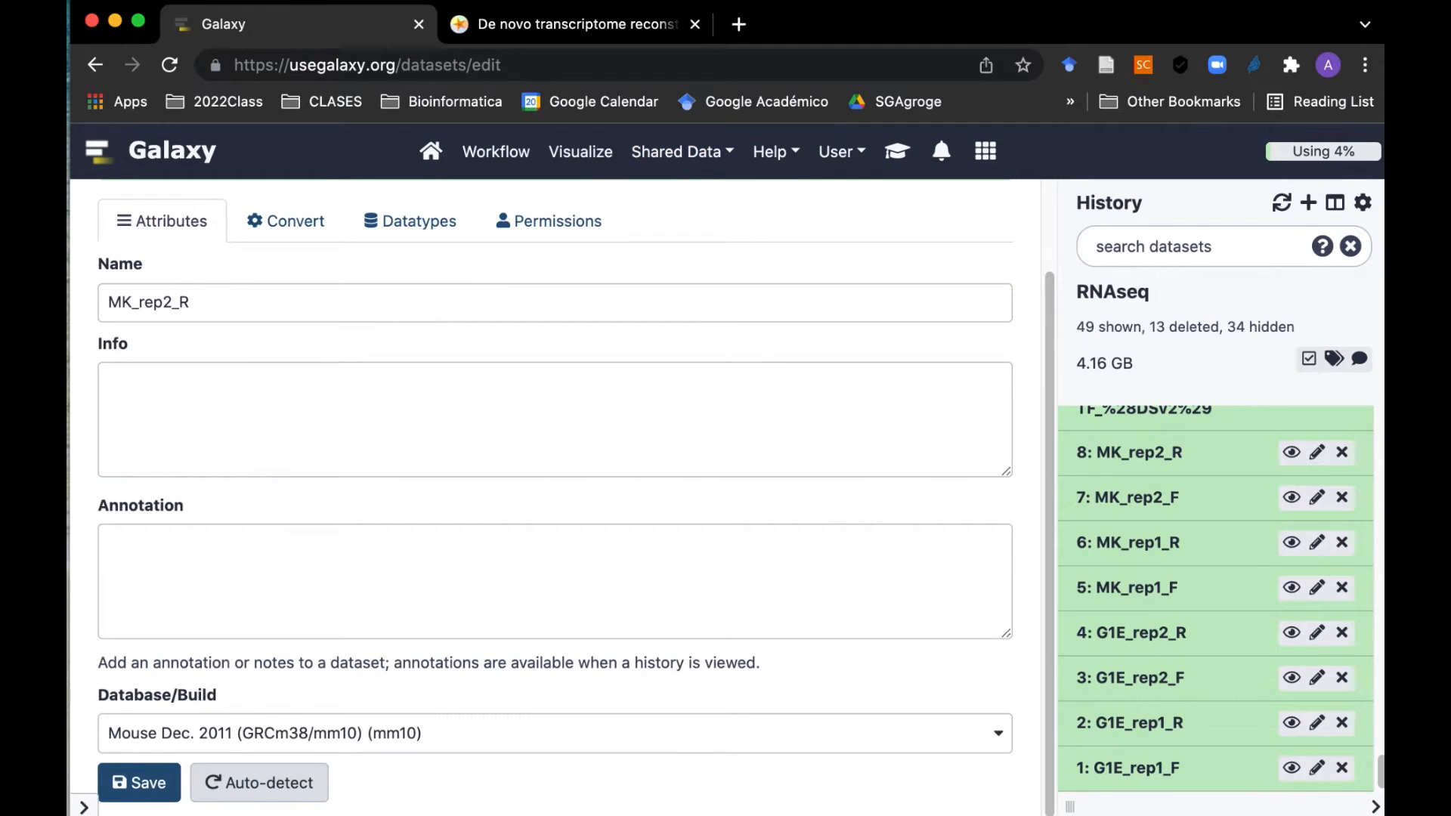
left_click(83, 807)
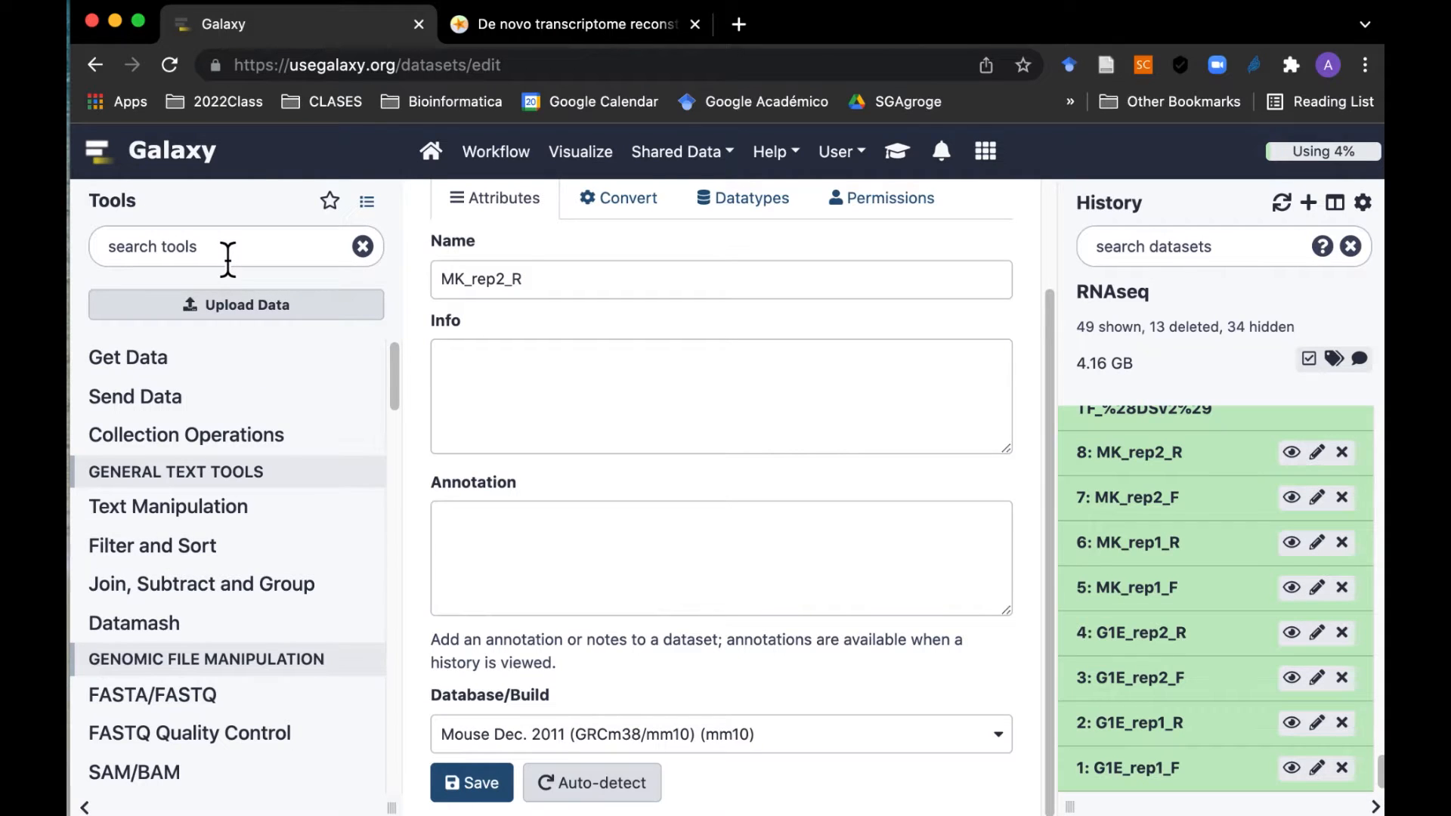
type("fastqc")
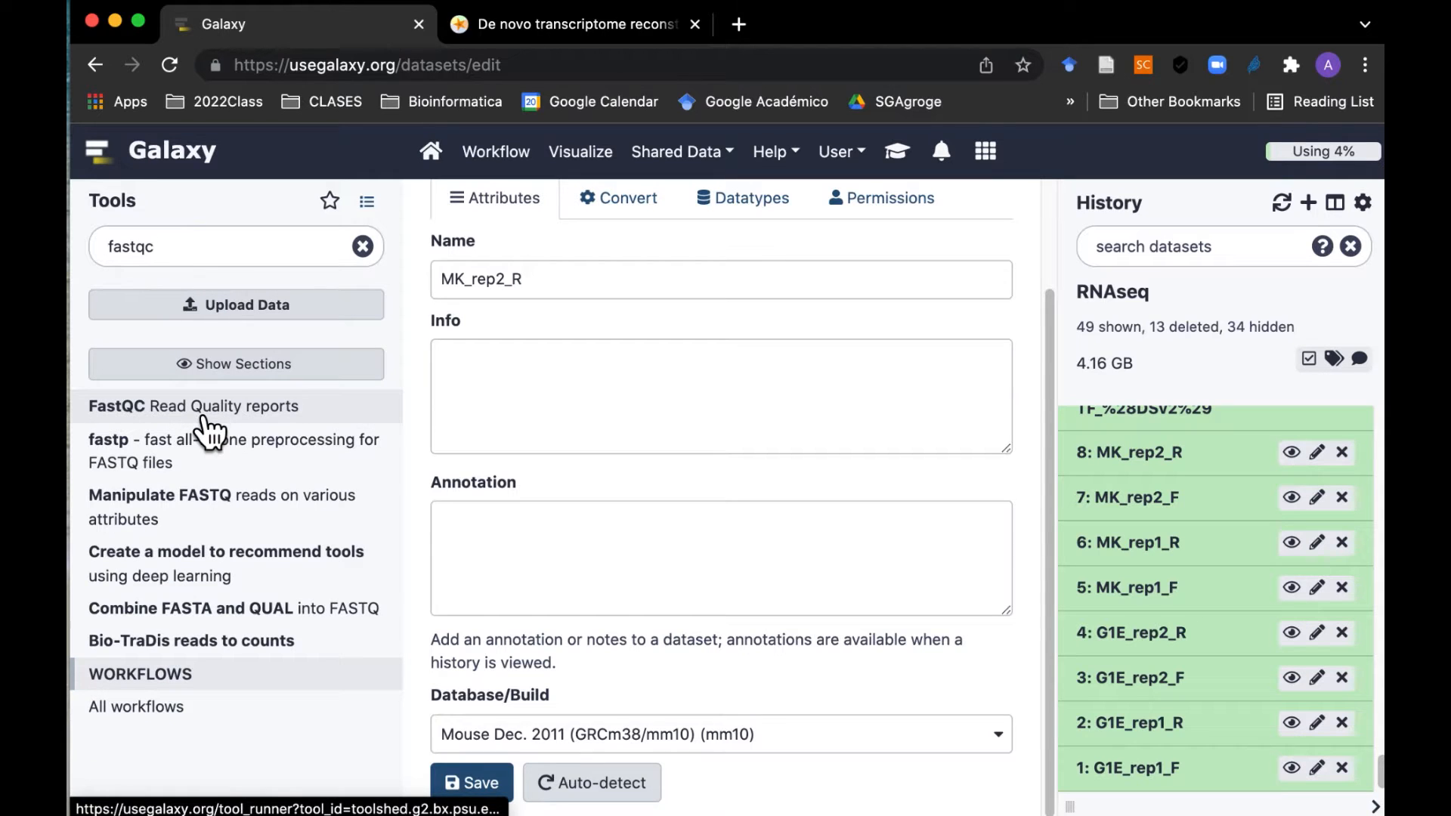
left_click(202, 416)
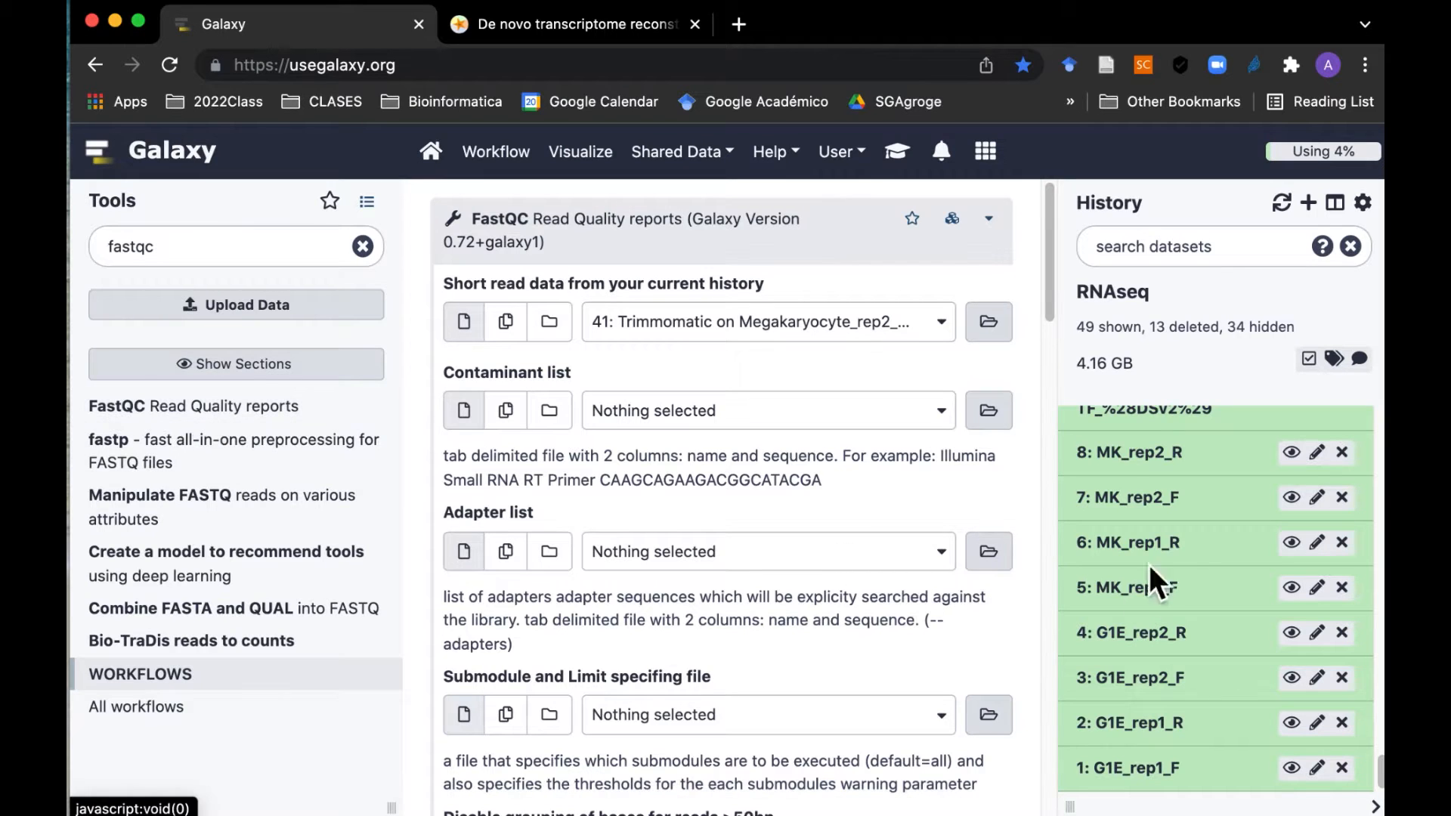
Step: Choose dataset 1, G1E_rep1_F, as FastQC's single short read input and review the remaining parameters
left_click(950, 323)
left_click_drag(941, 400, 945, 601)
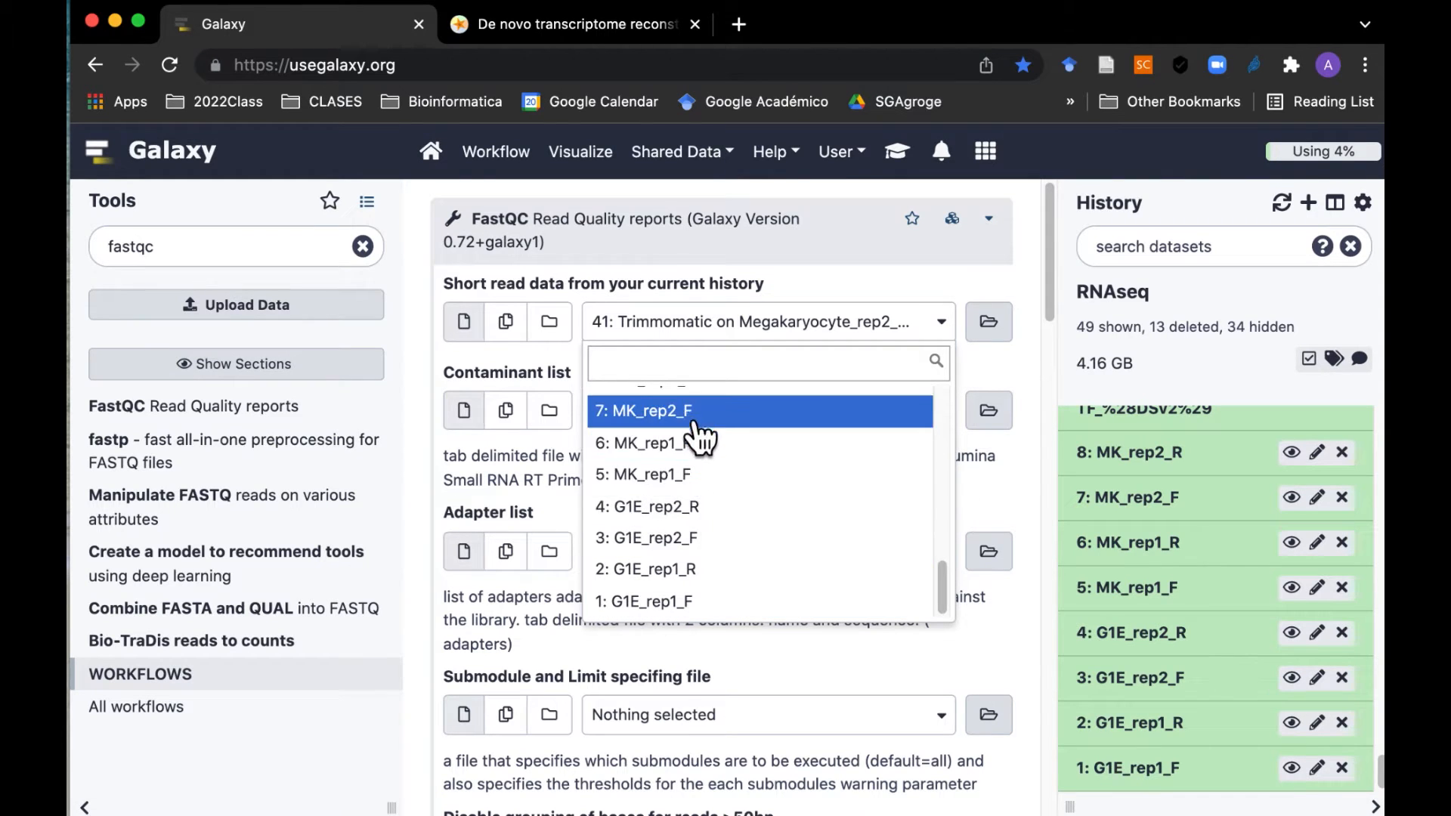
left_click(723, 613)
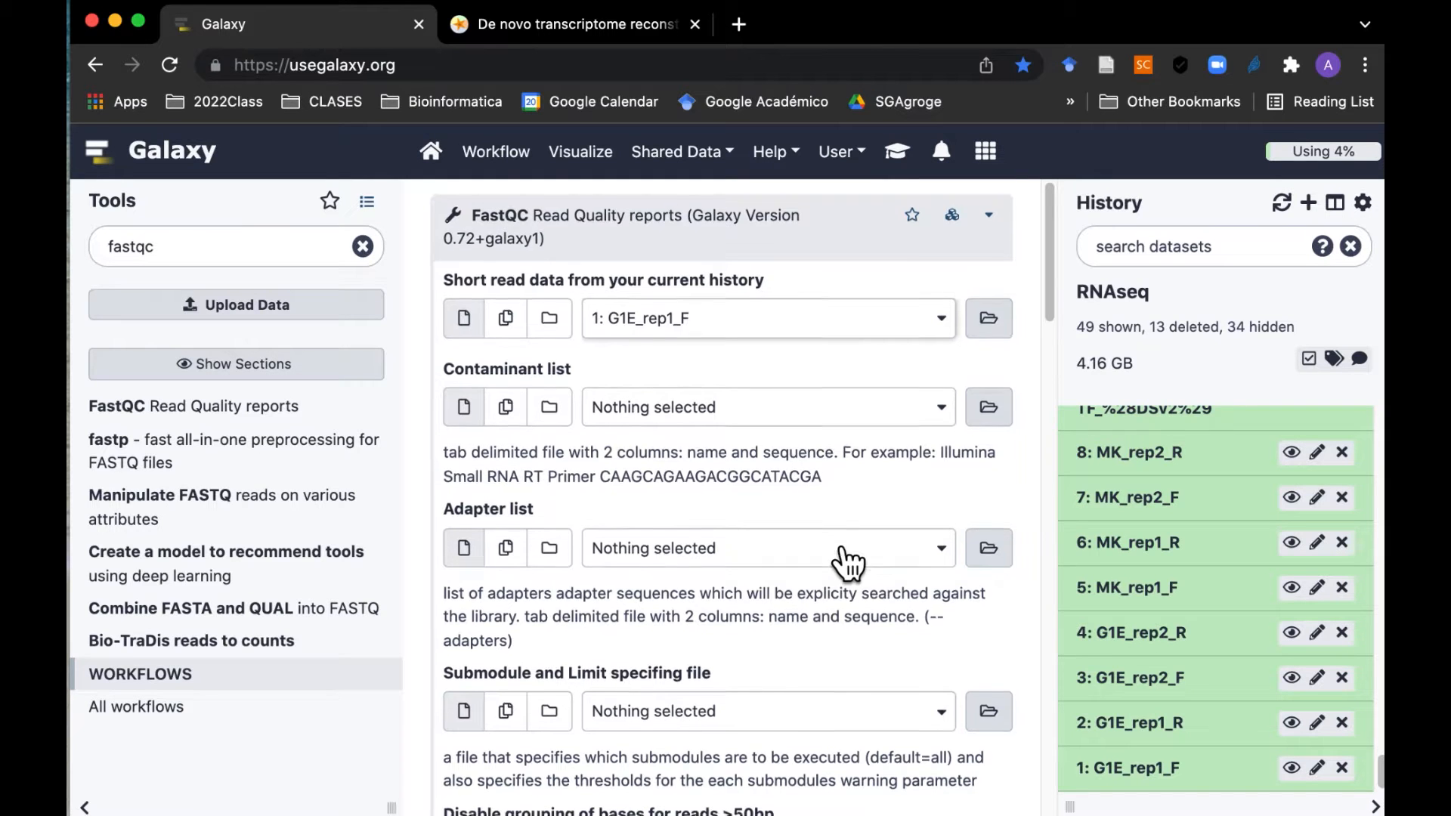
scroll(838, 556, "down", 4)
scroll(834, 542, "down", 7)
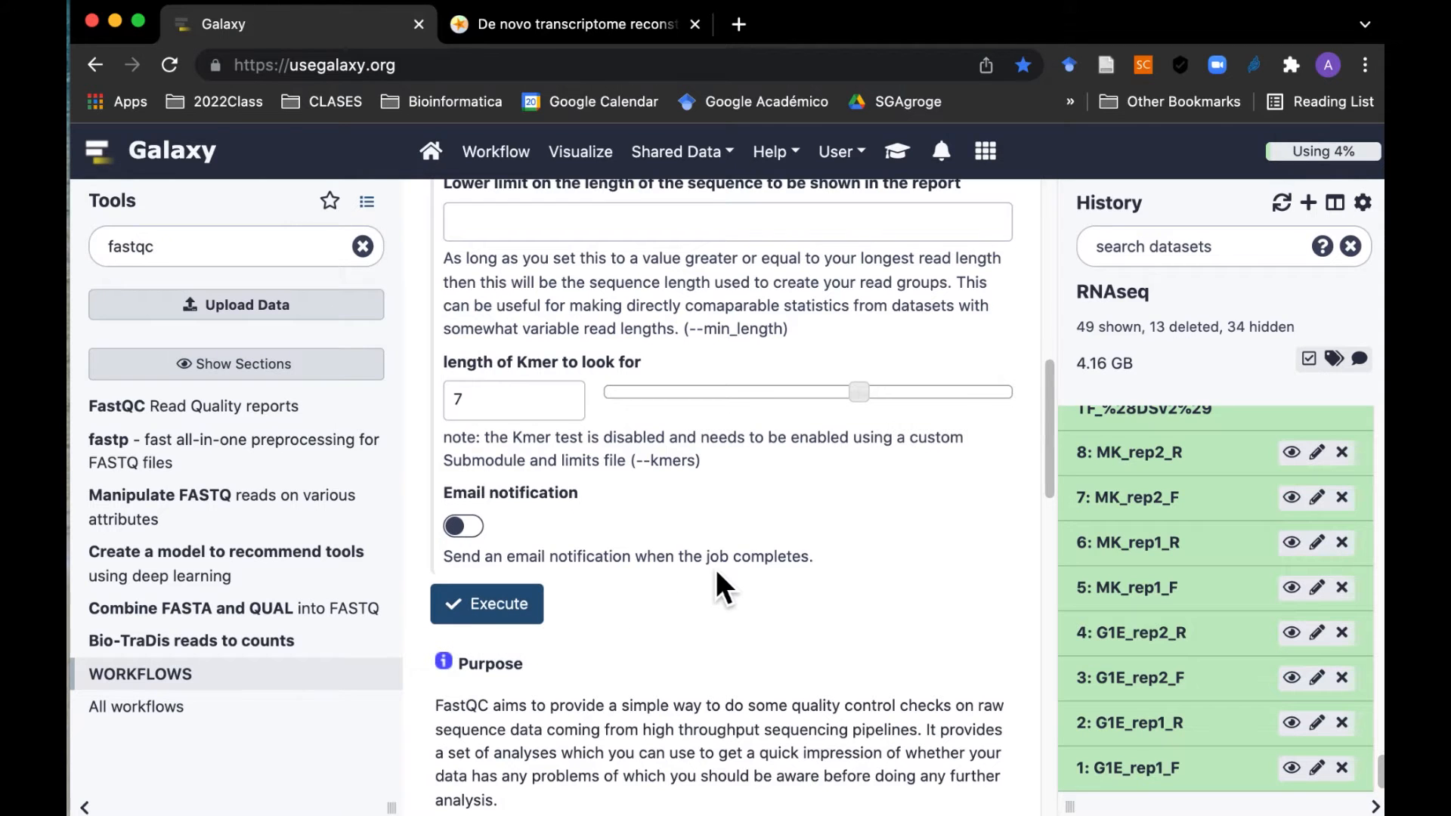
scroll(715, 569, "up", 9)
scroll(715, 569, "up", 2)
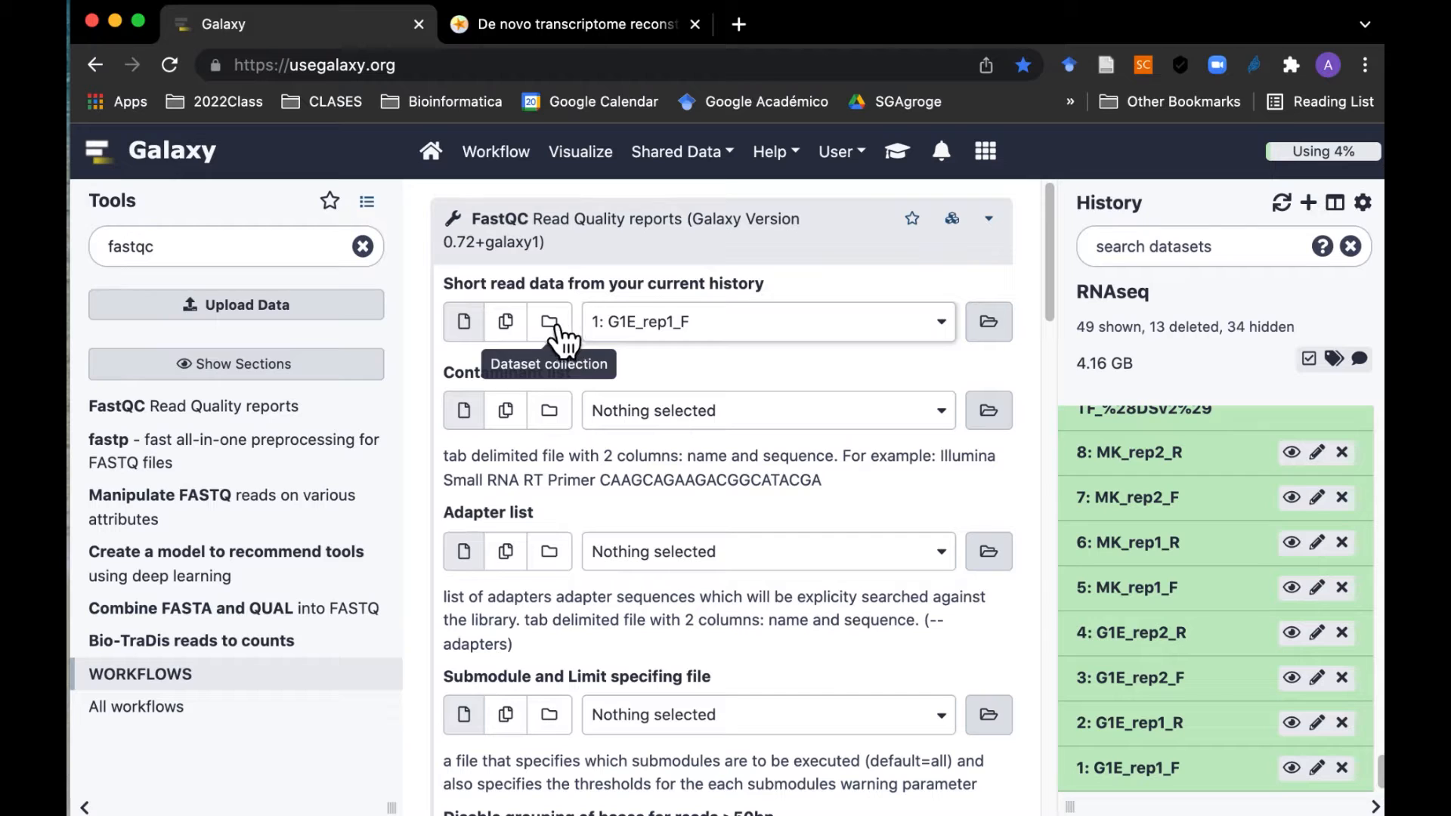
Step: Set FastQC's short read input to multiple datasets and select the reads from 8: MK_rep2_R through 2: G1E_rep1_R
left_click(519, 334)
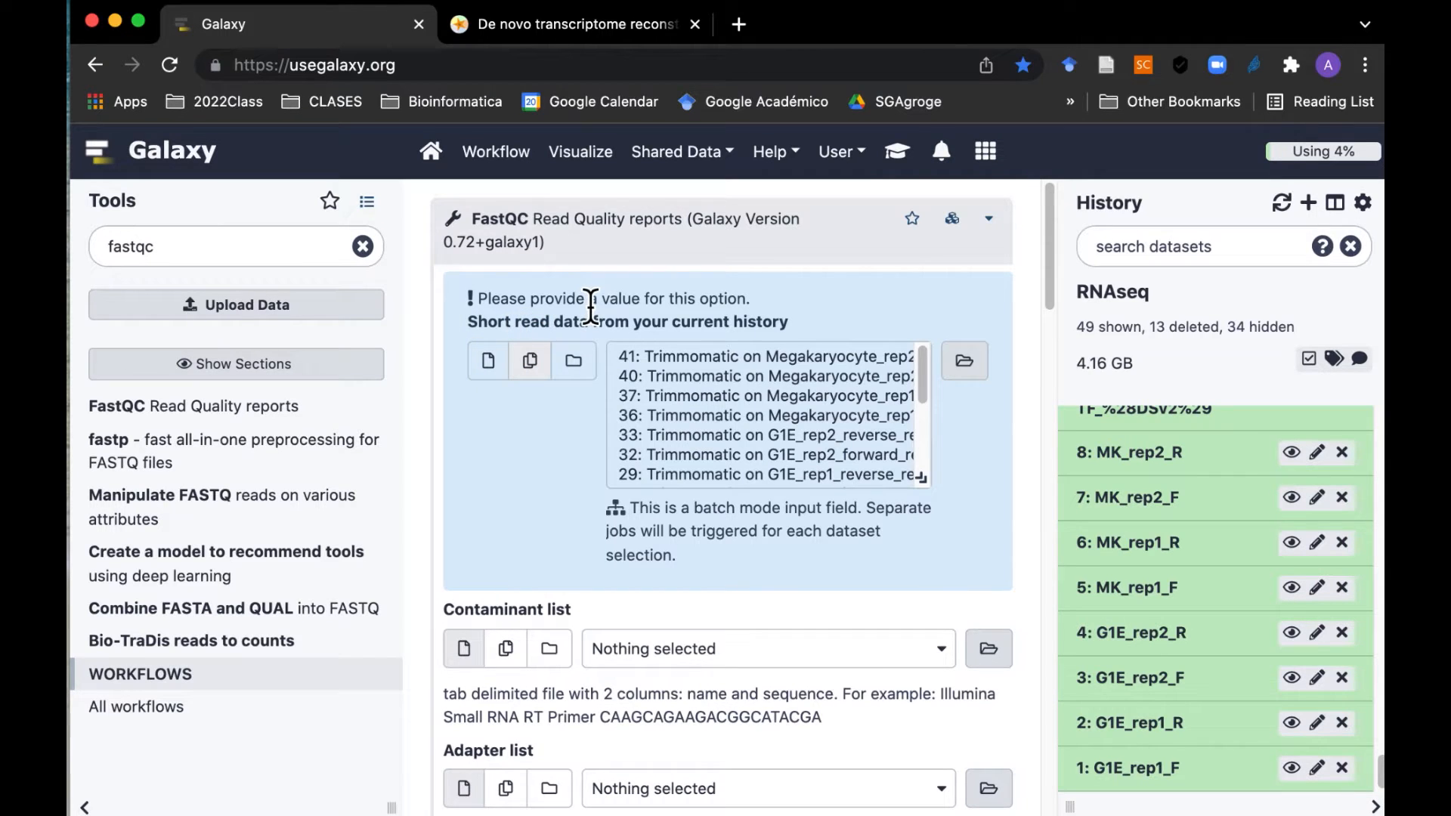
left_click_drag(928, 376, 945, 514)
scroll(932, 451, "up", 2)
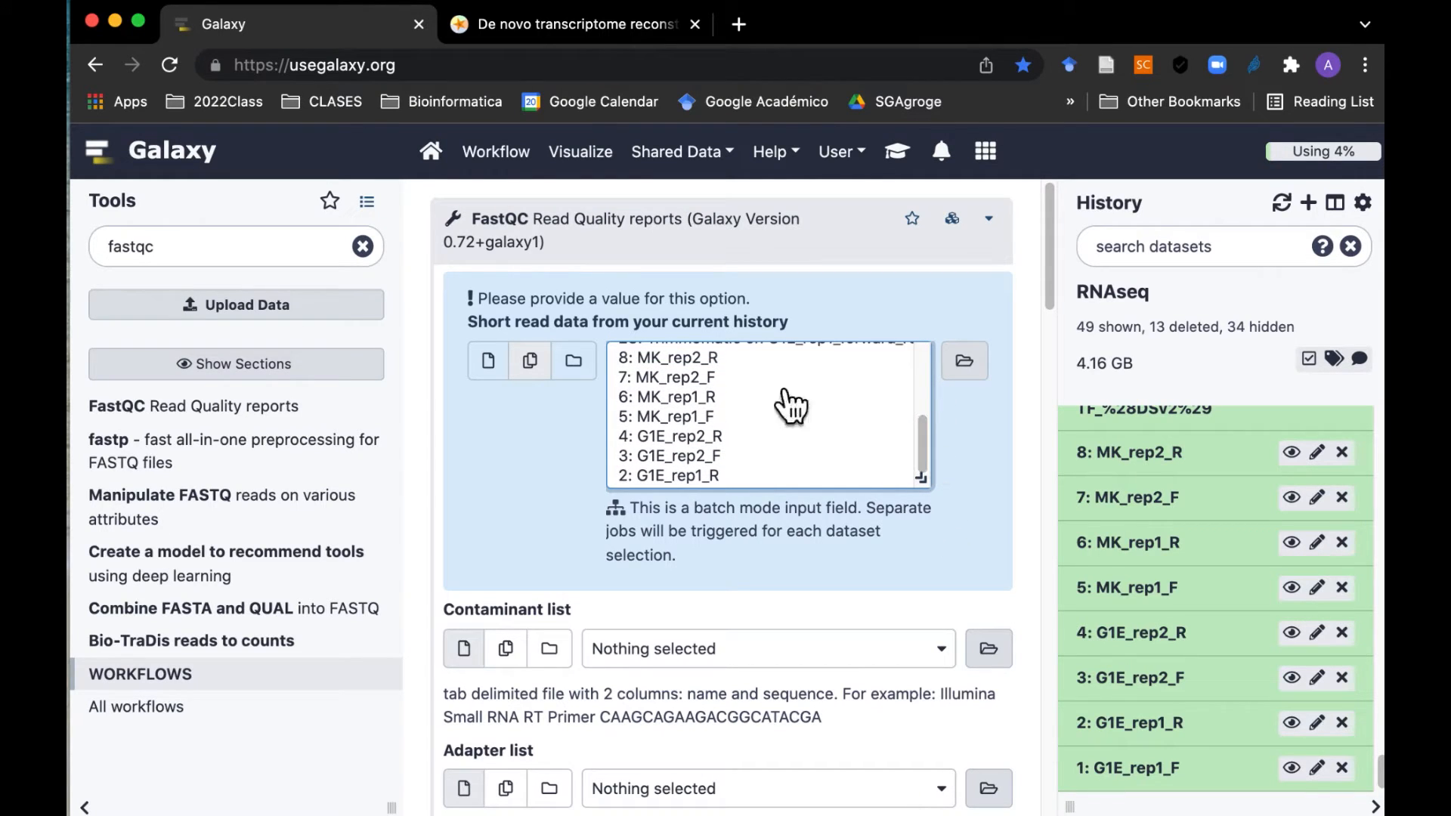
left_click(714, 358)
left_click(722, 338, "shift")
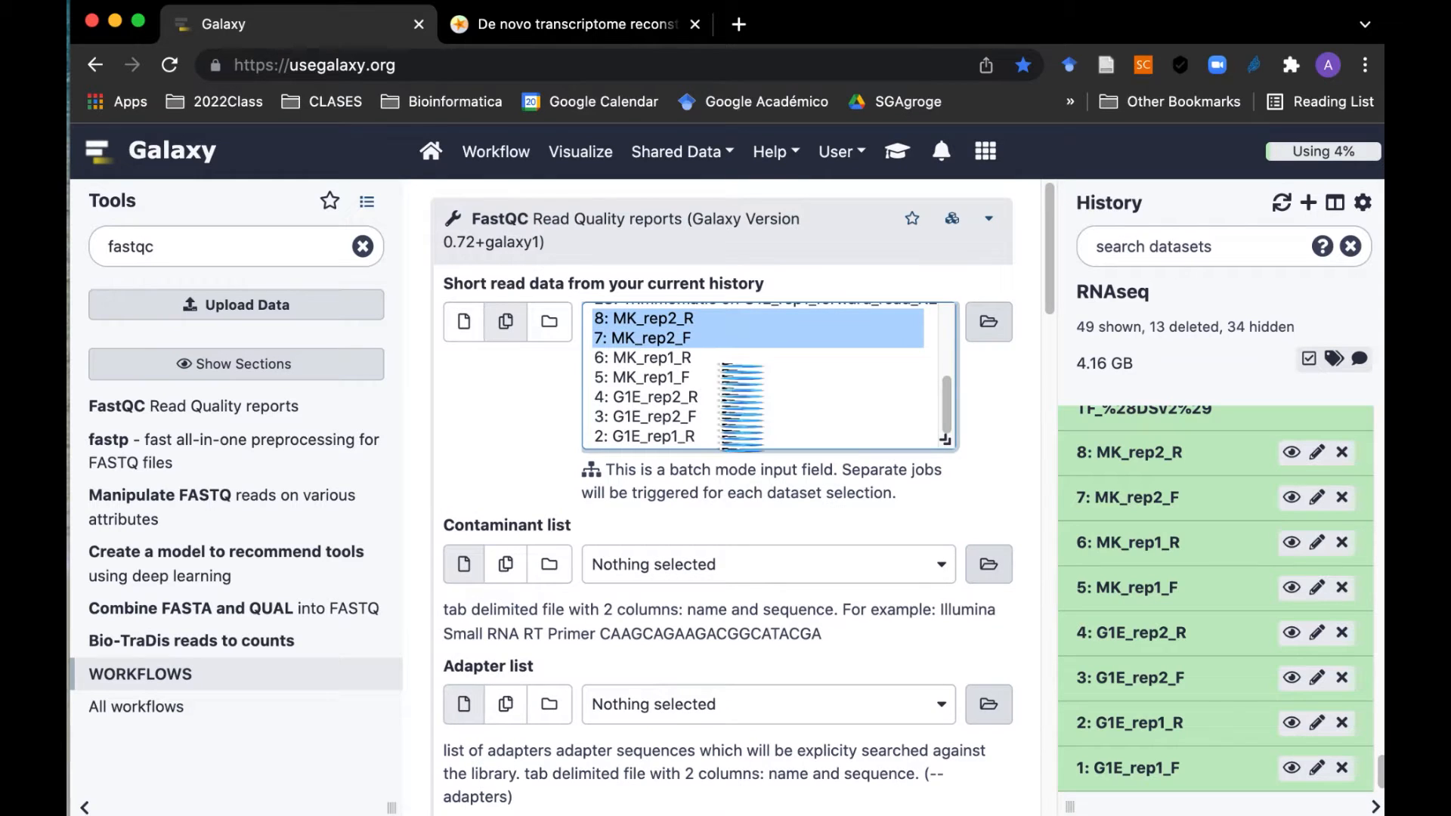
left_click(729, 358, "shift")
key("shift+Down")
key("shift+Down")
key("shift+Down")
key("shift+Down")
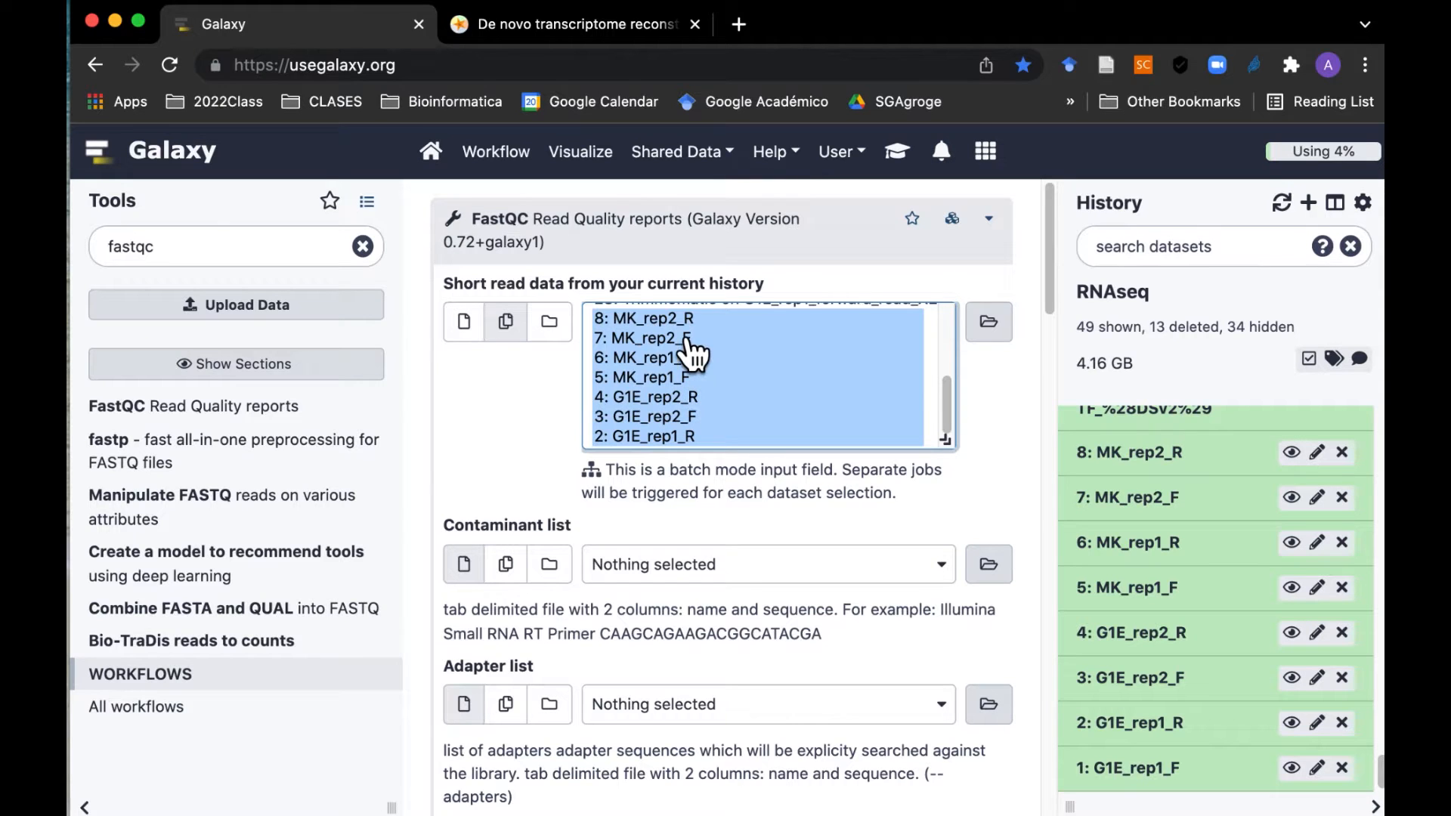
scroll(742, 515, "down", 2)
scroll(744, 522, "down", 6)
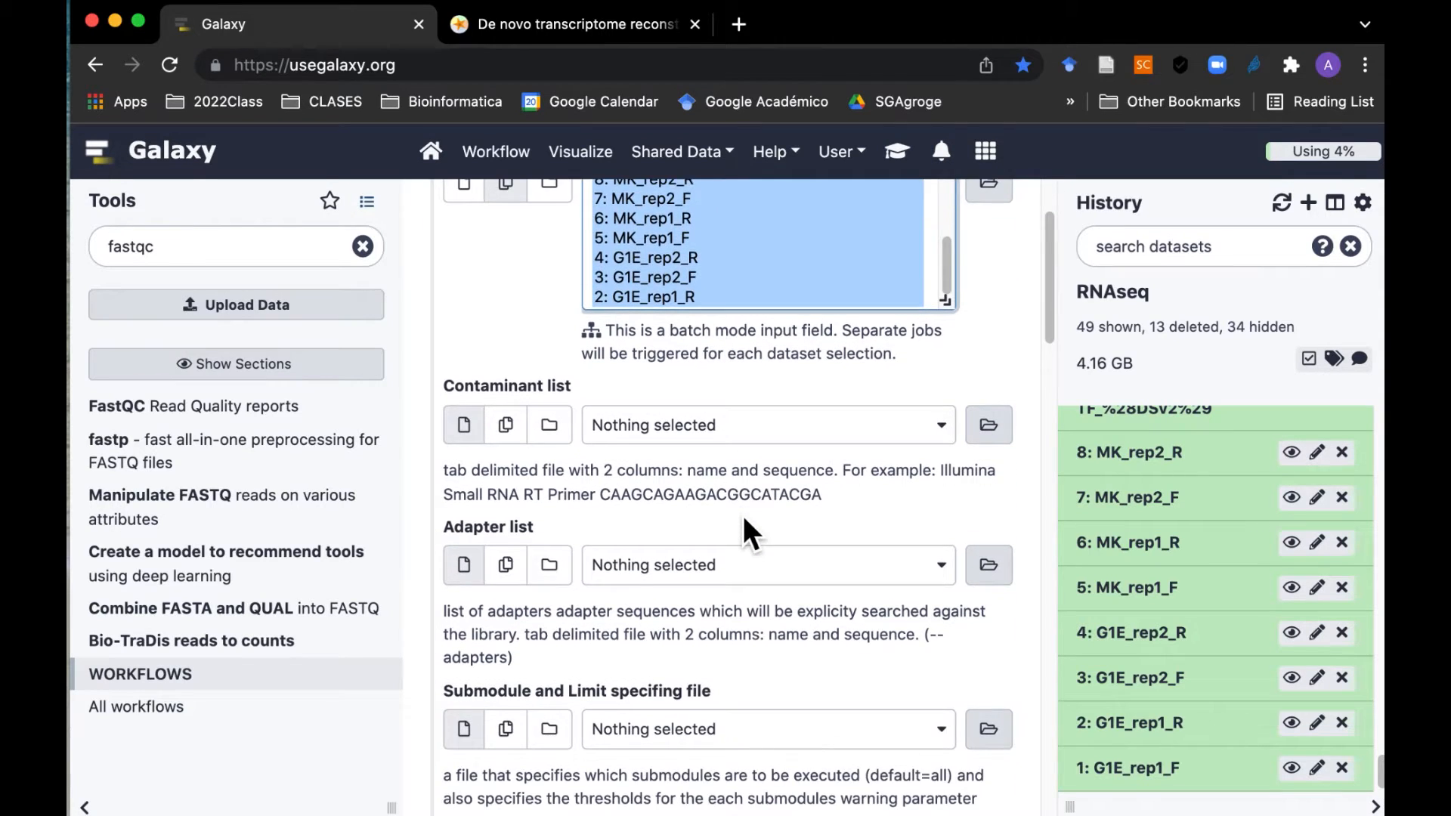
scroll(751, 529, "up", 4)
scroll(753, 528, "up", 4)
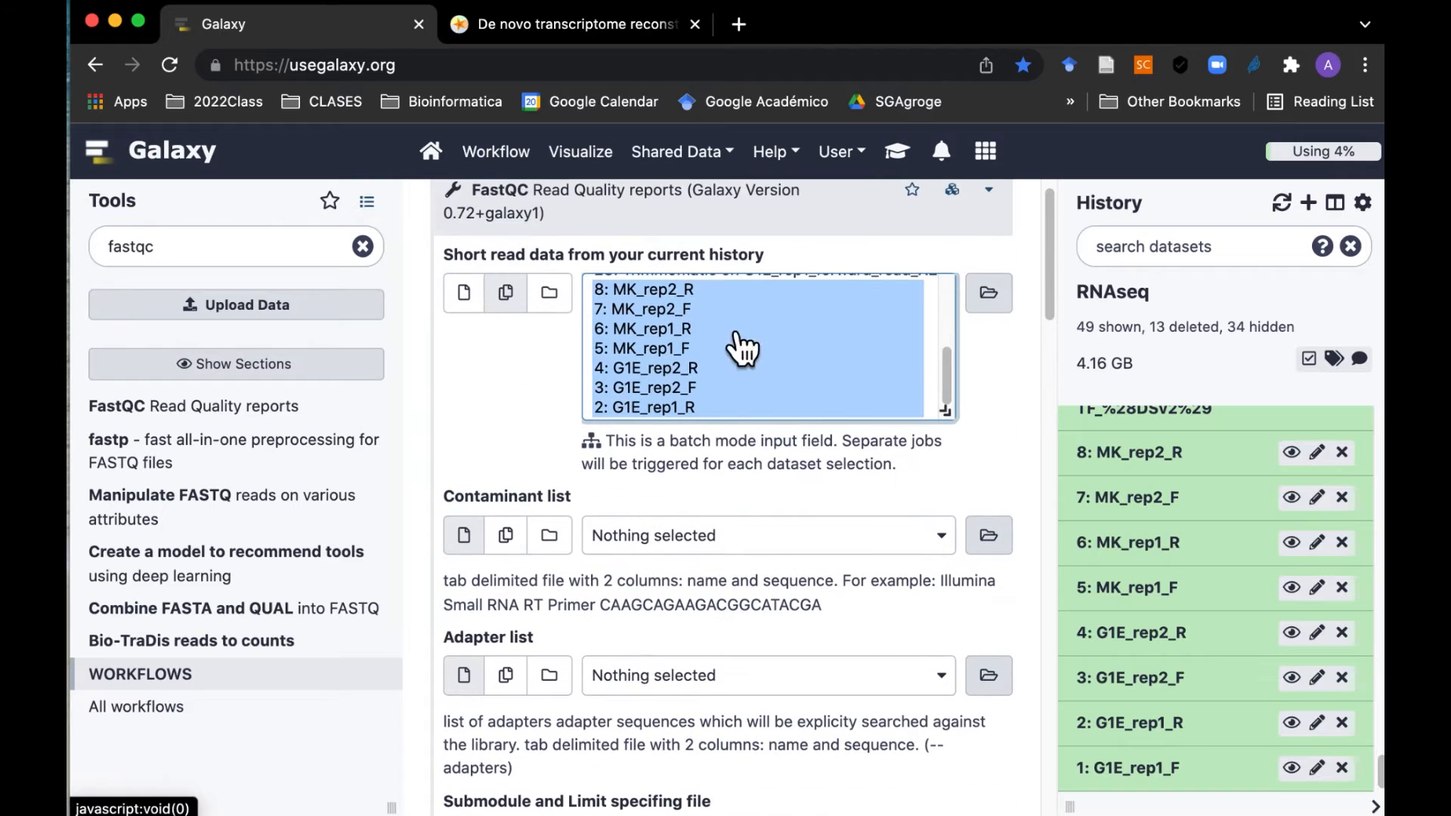
Step: Look through the history for the FastQC Webpage and RawData outputs and the read datasets they belong to
scroll(642, 514, "down", 15)
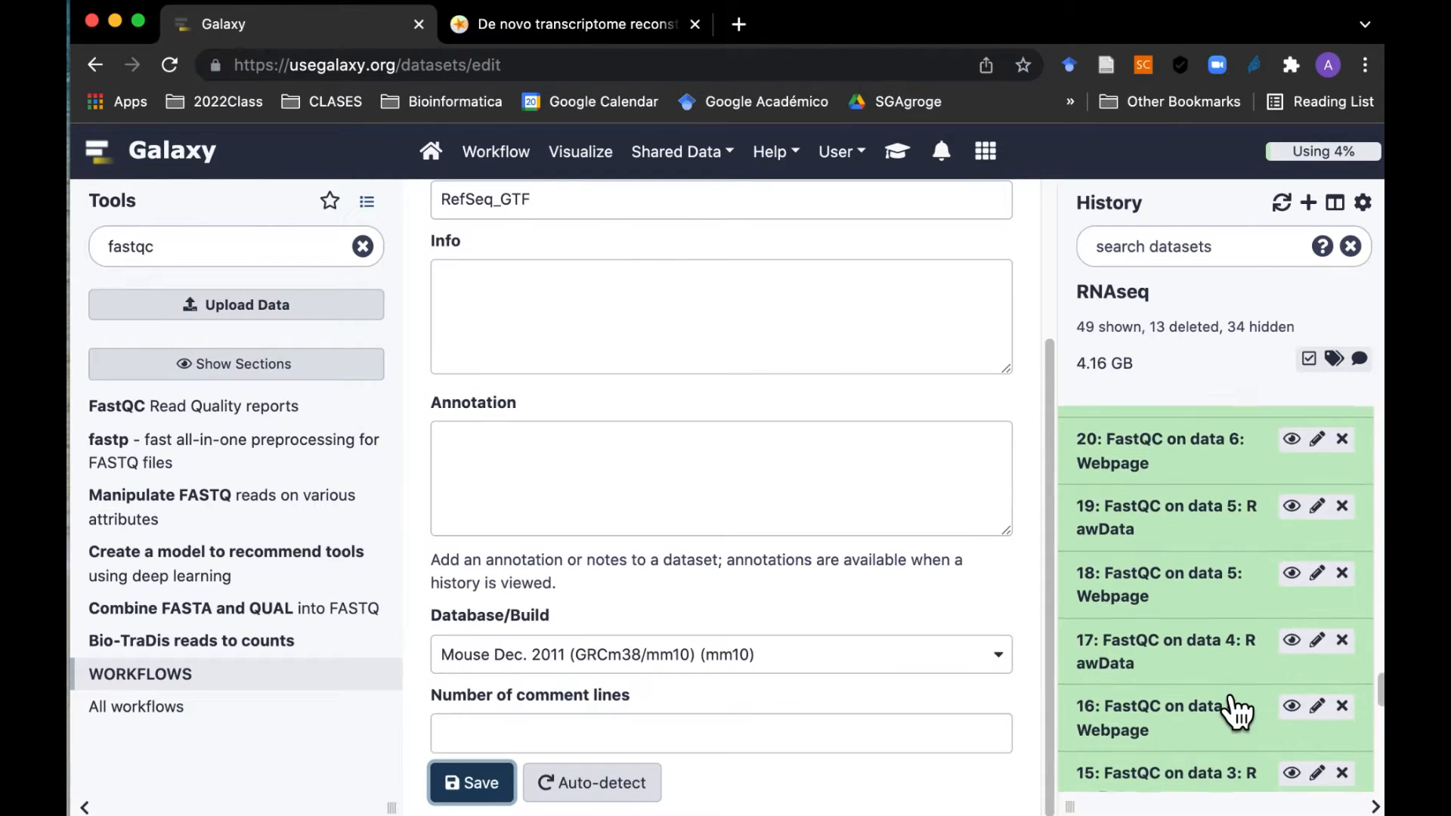
scroll(1236, 710, "down", 7)
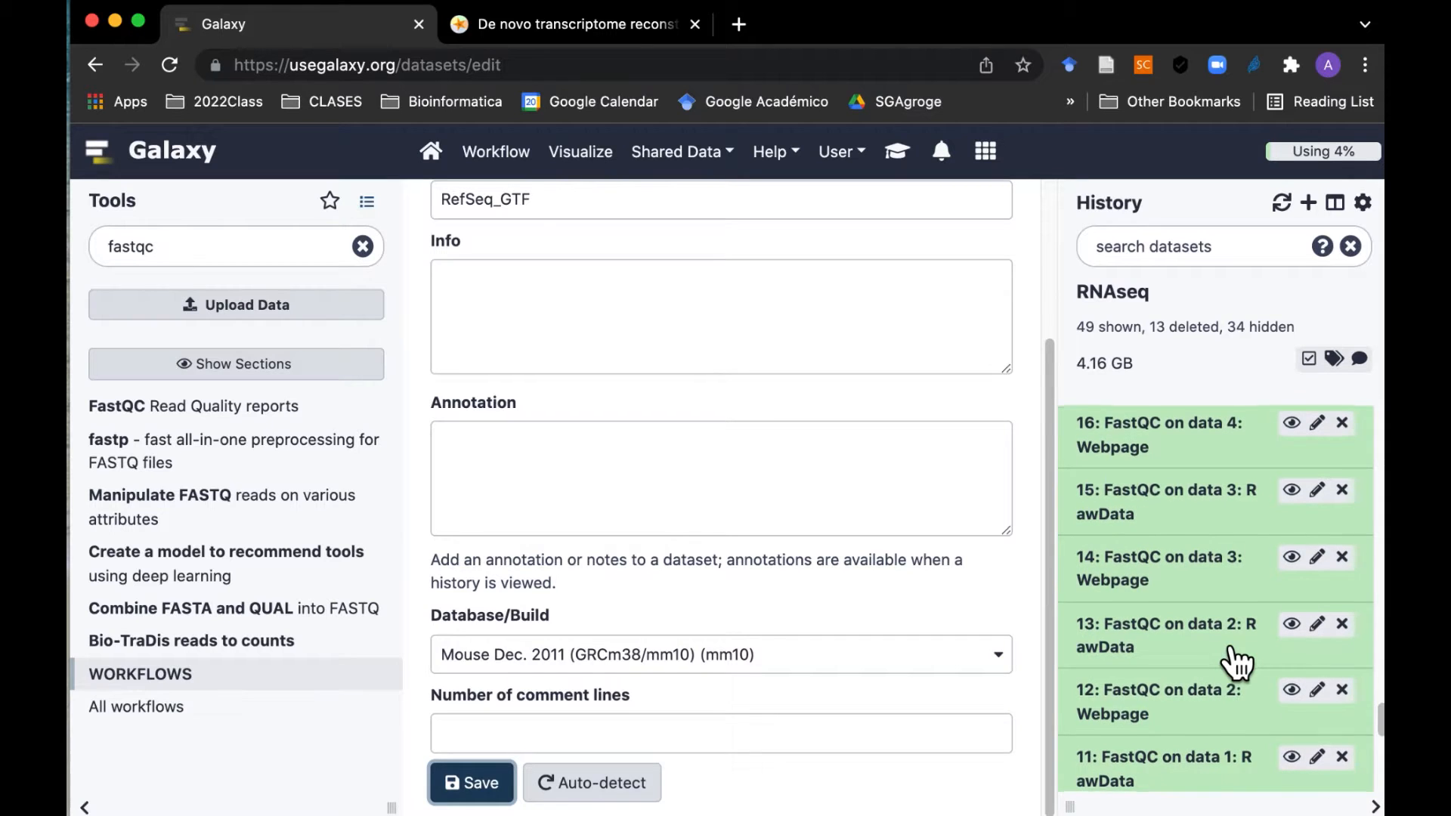
scroll(1234, 653, "up", 1)
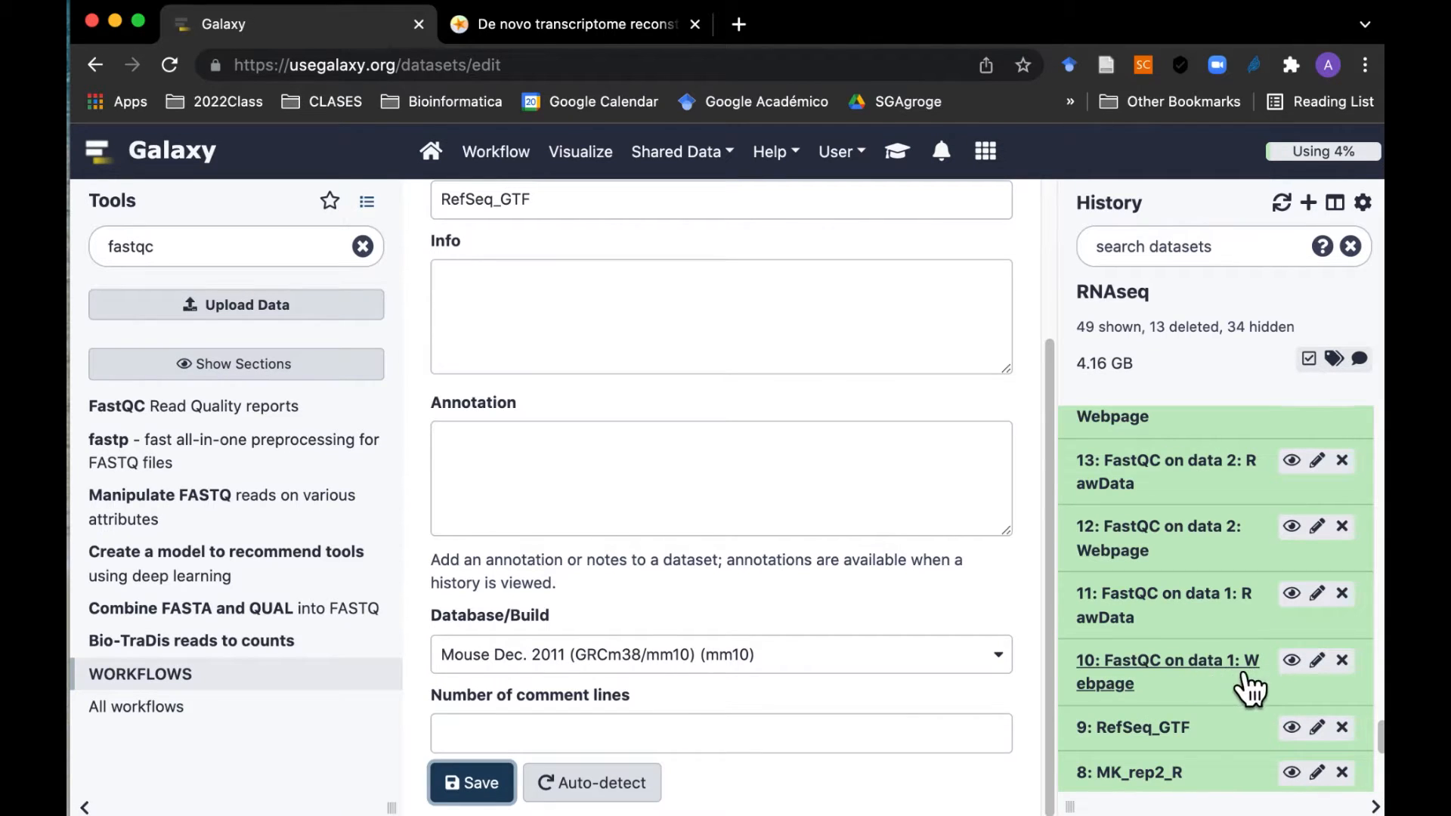
scroll(1260, 701, "down", 1)
scroll(1260, 701, "down", 5)
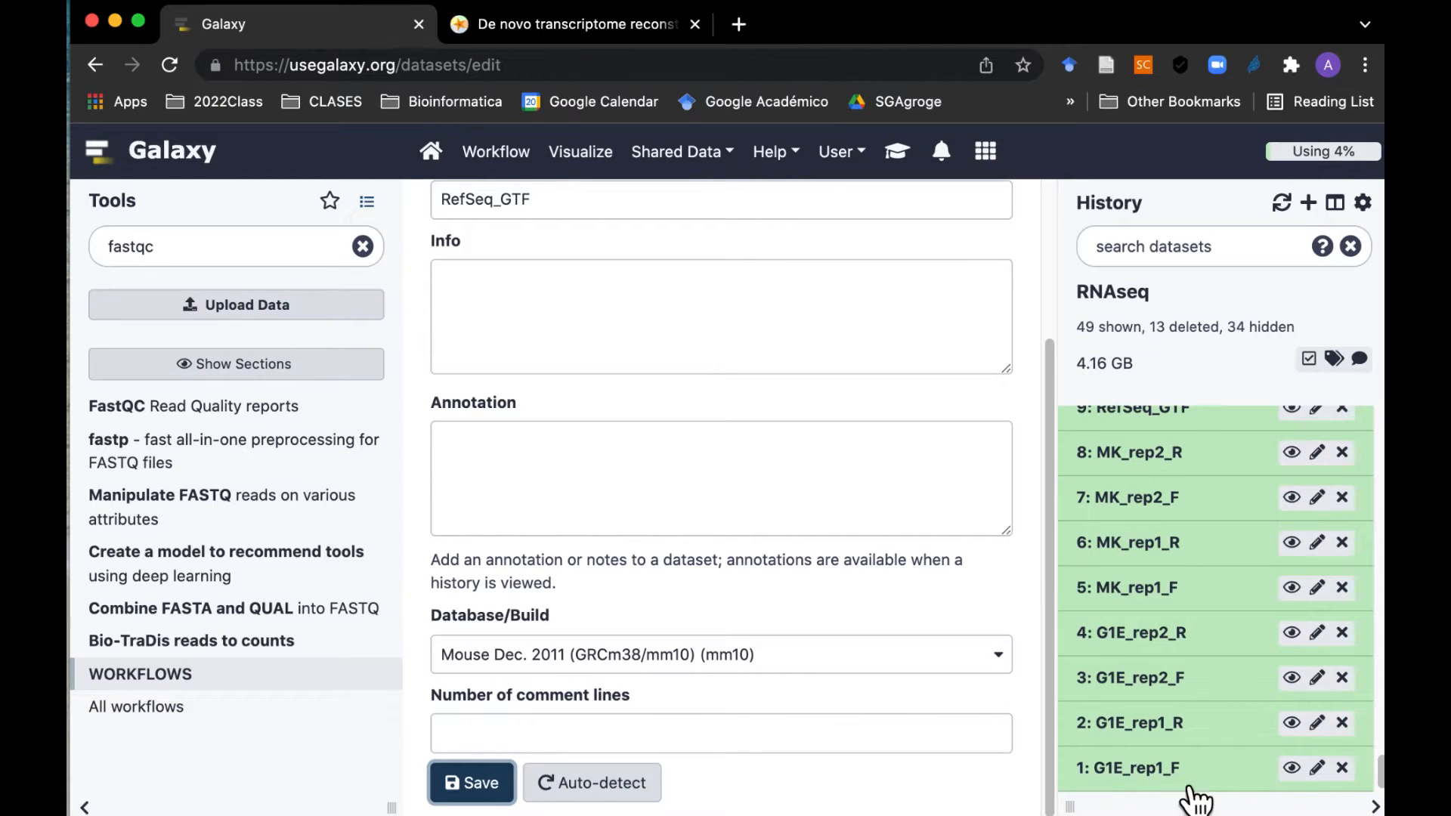
scroll(1219, 696, "up", 1)
scroll(1227, 711, "up", 6)
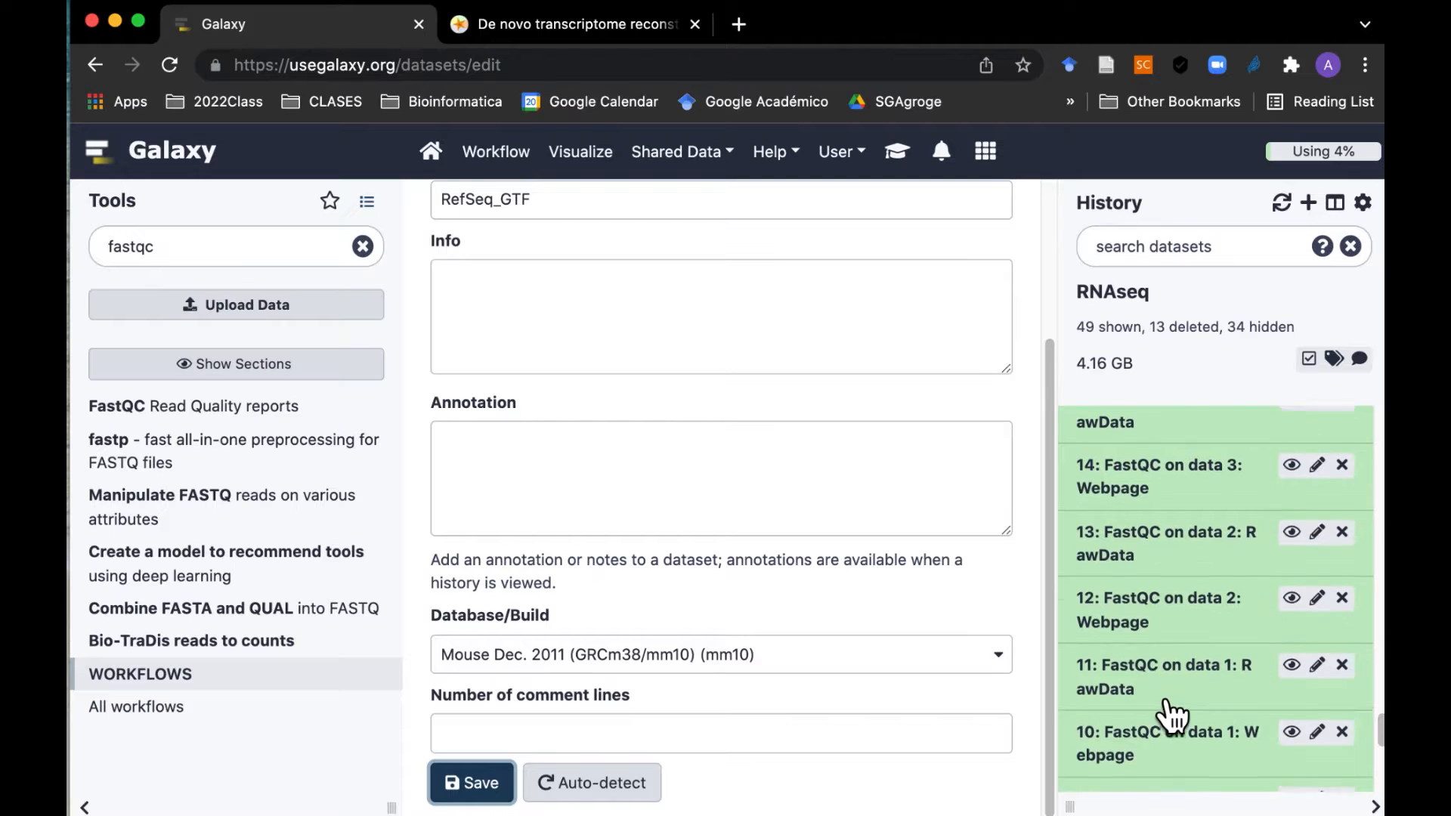
scroll(1172, 715, "up", 2)
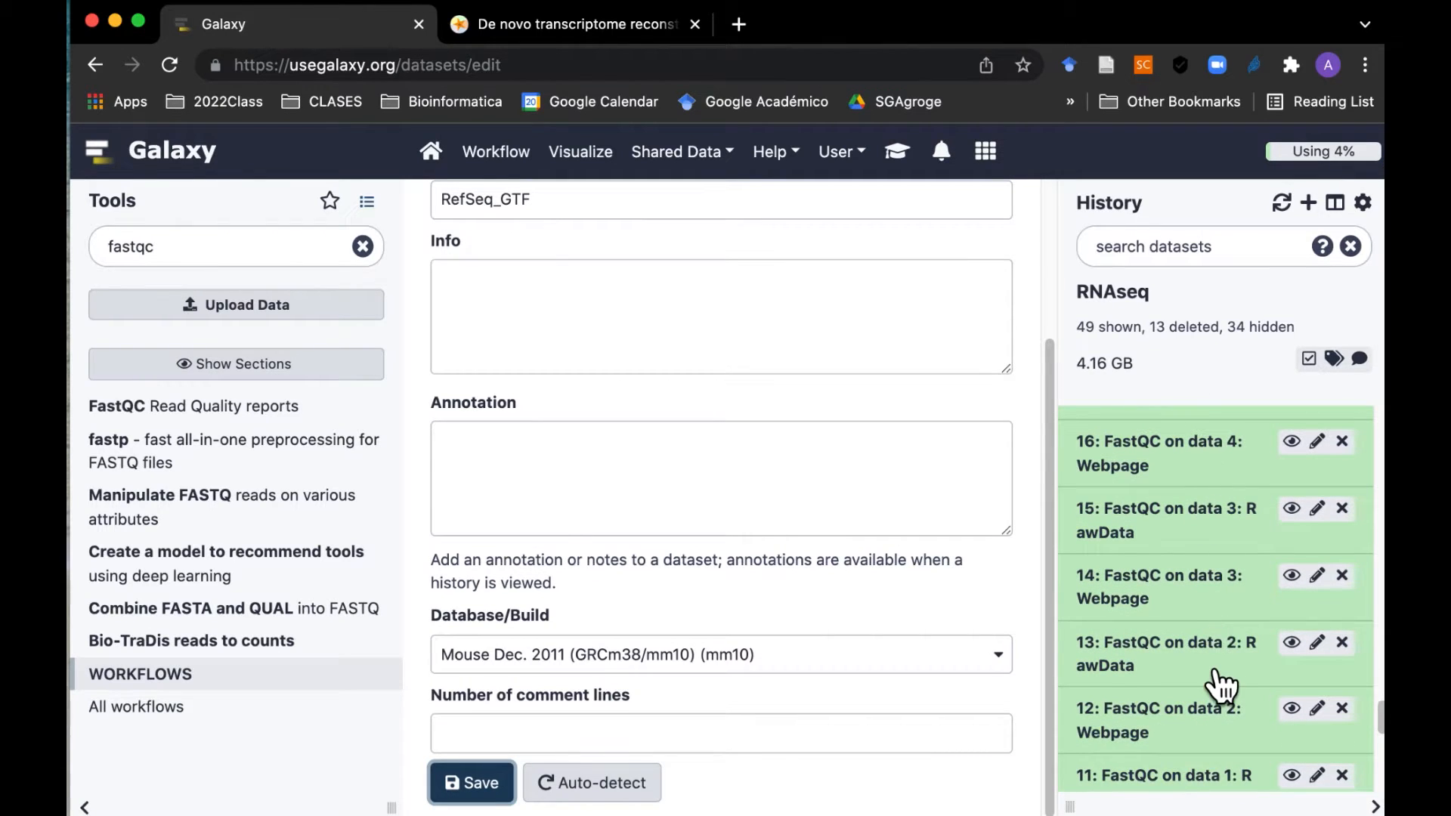
scroll(1220, 684, "down", 3)
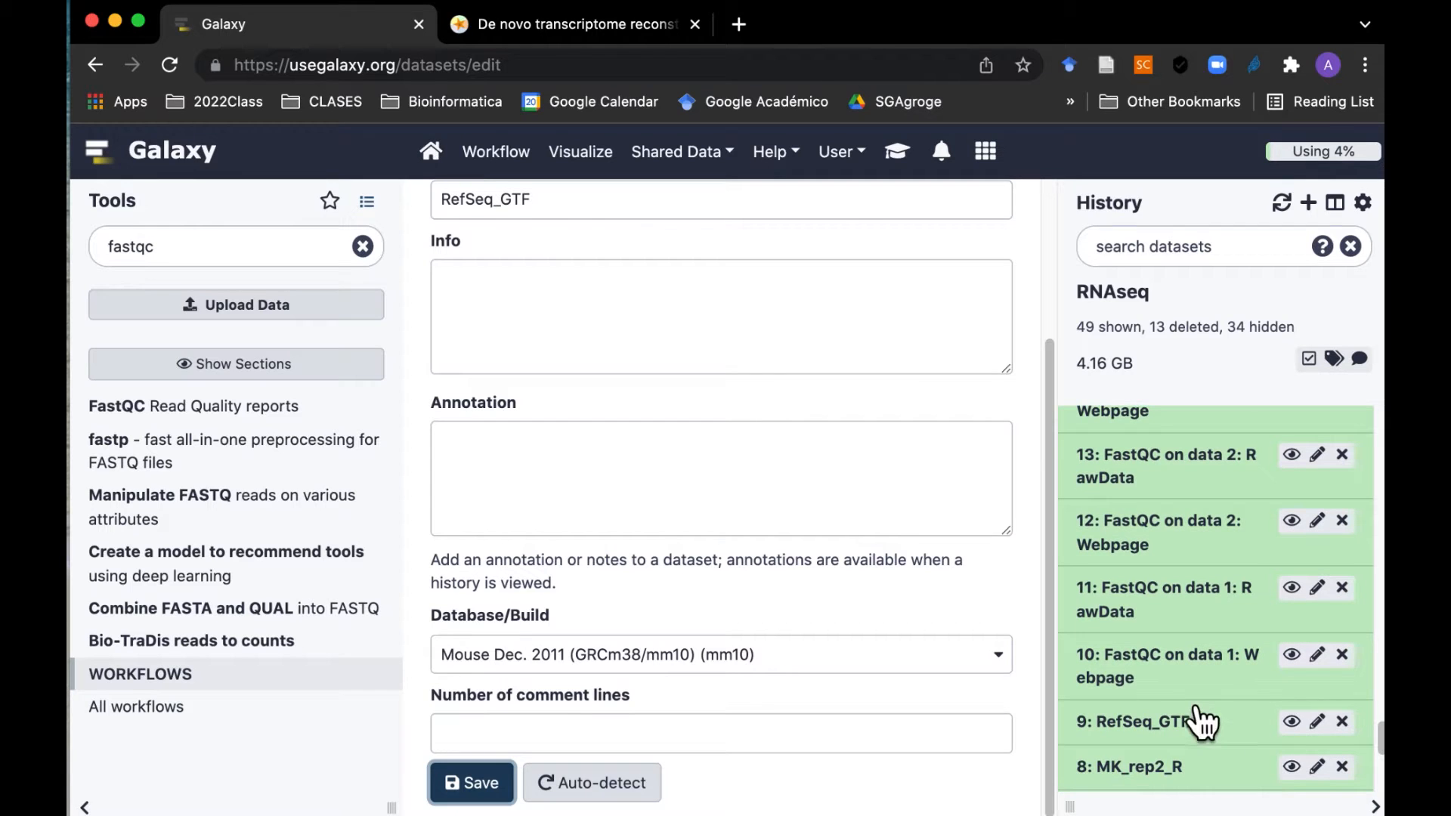
scroll(1222, 727, "down", 1)
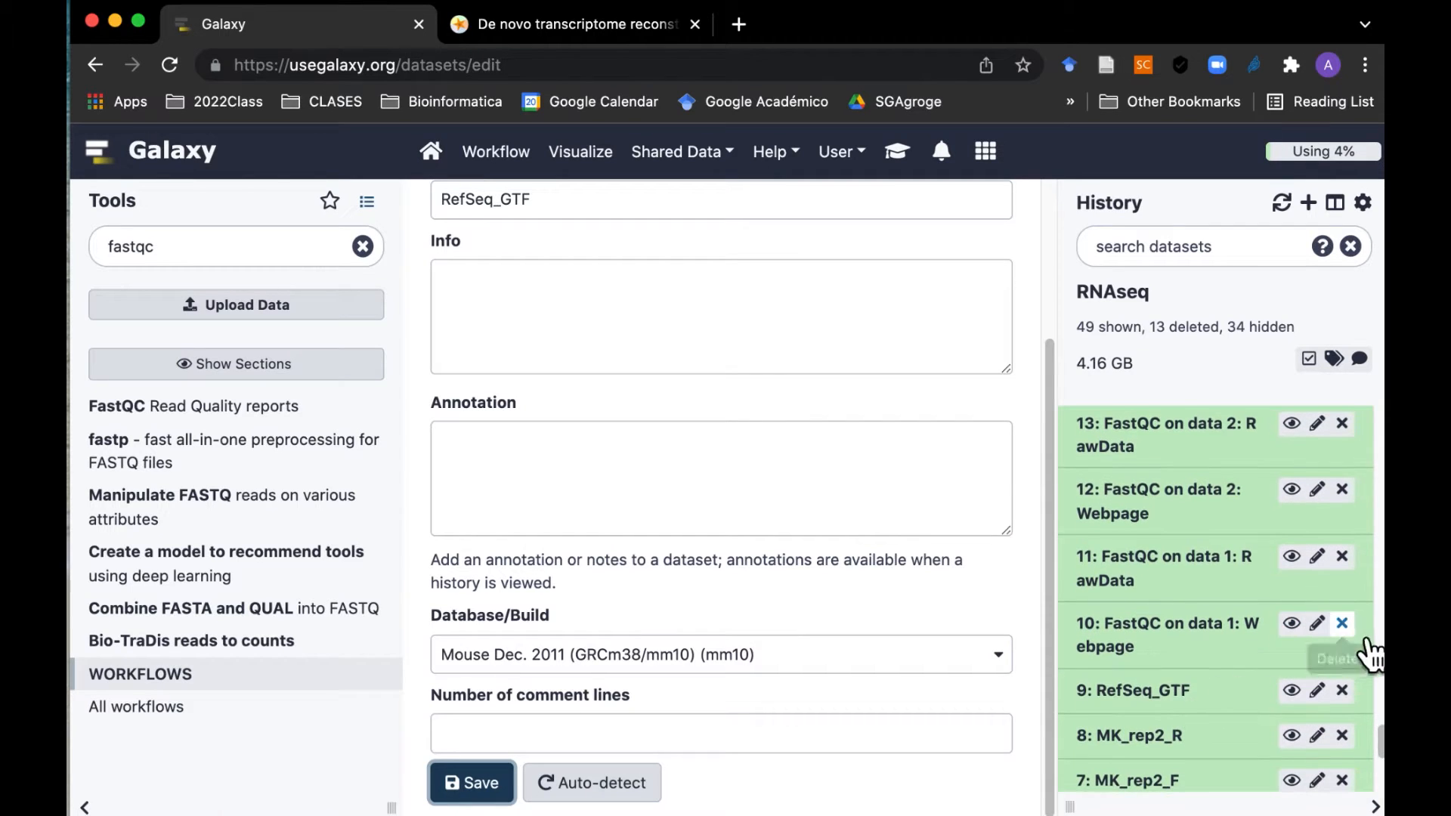
Step: Display dataset 10, the FastQC webpage report for data 1, and locate its source reads in the history
left_click(1308, 638)
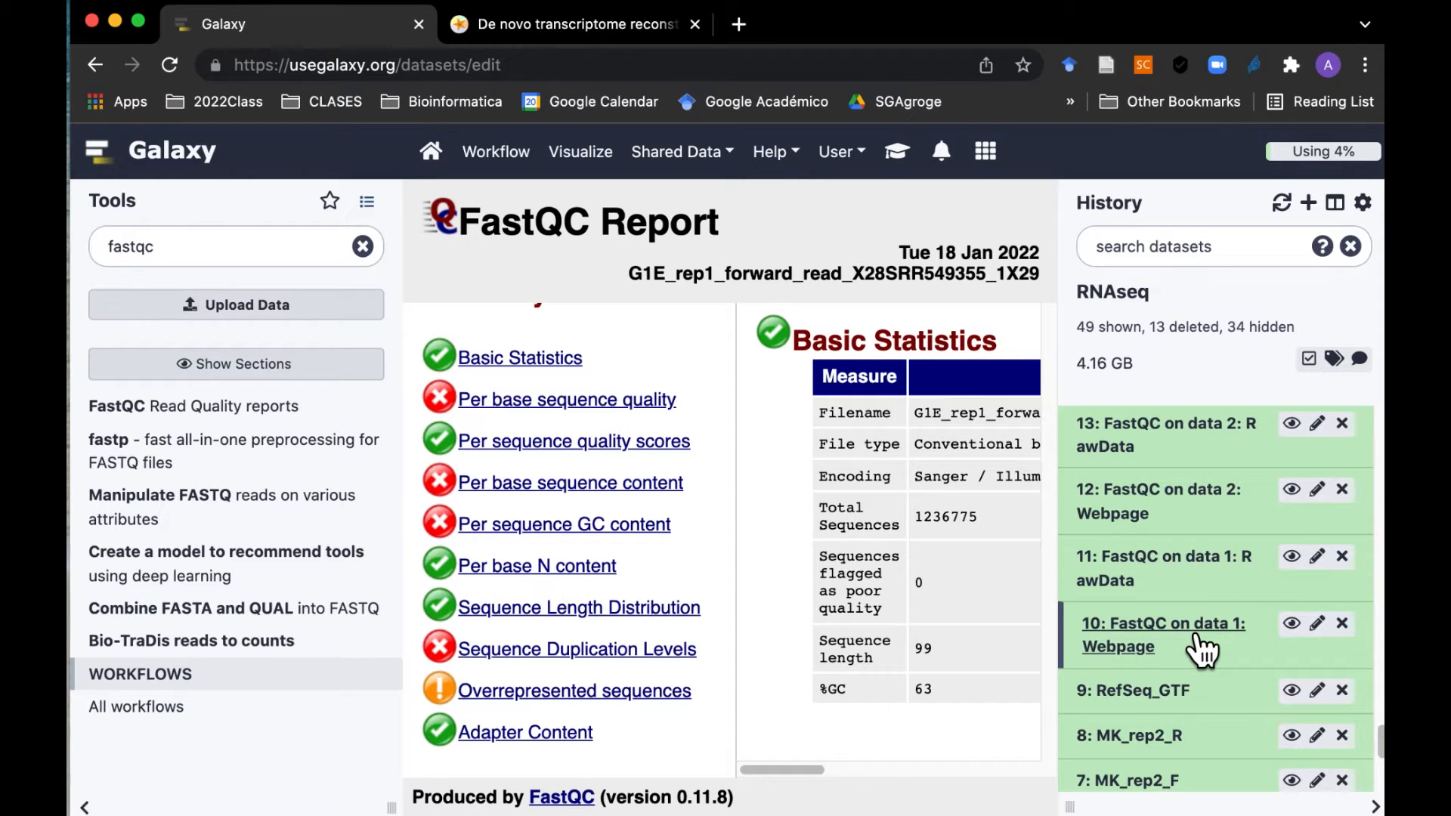
scroll(1201, 648, "down", 4)
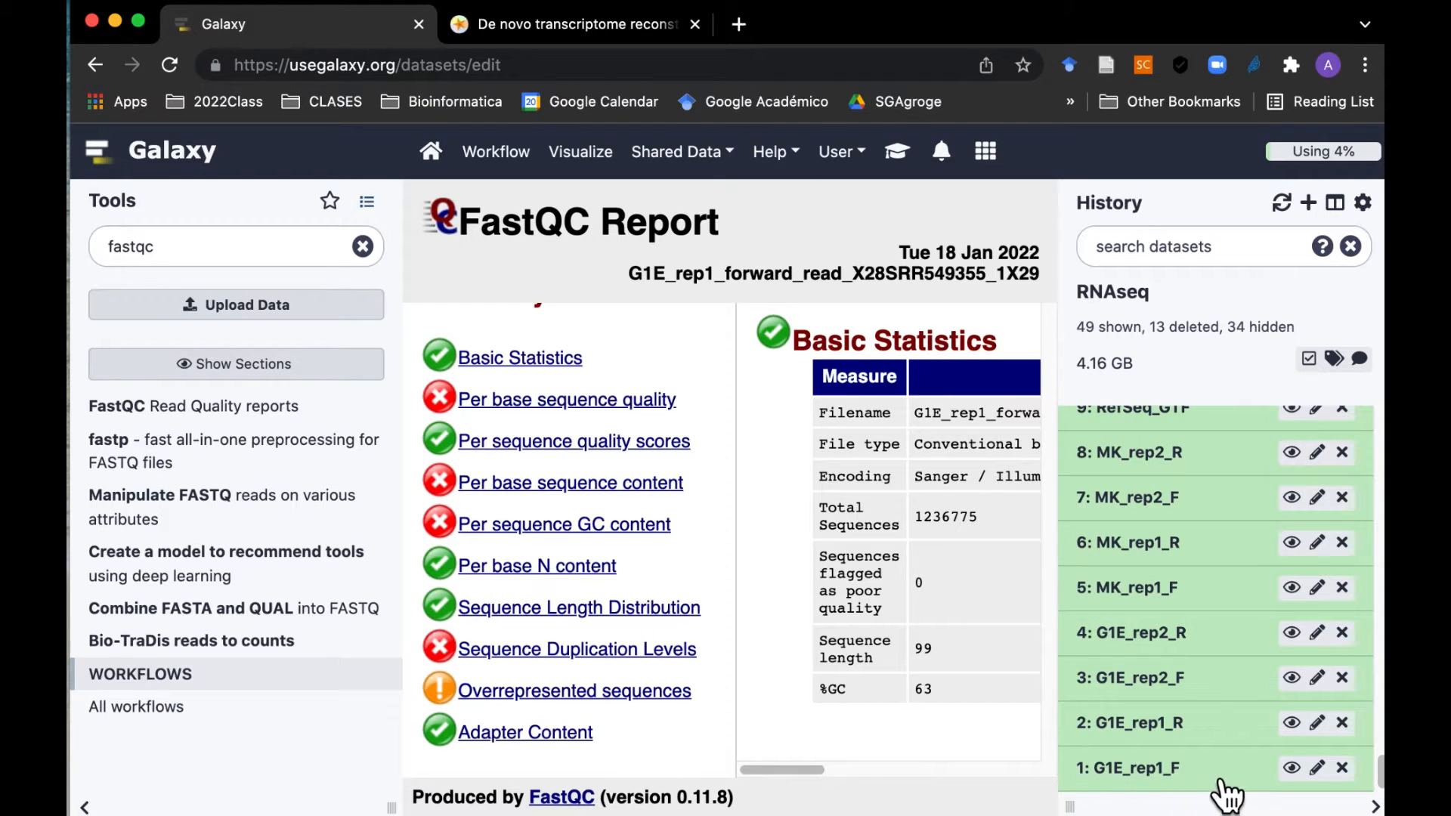
scroll(1260, 688, "up", 1)
scroll(1261, 687, "up", 6)
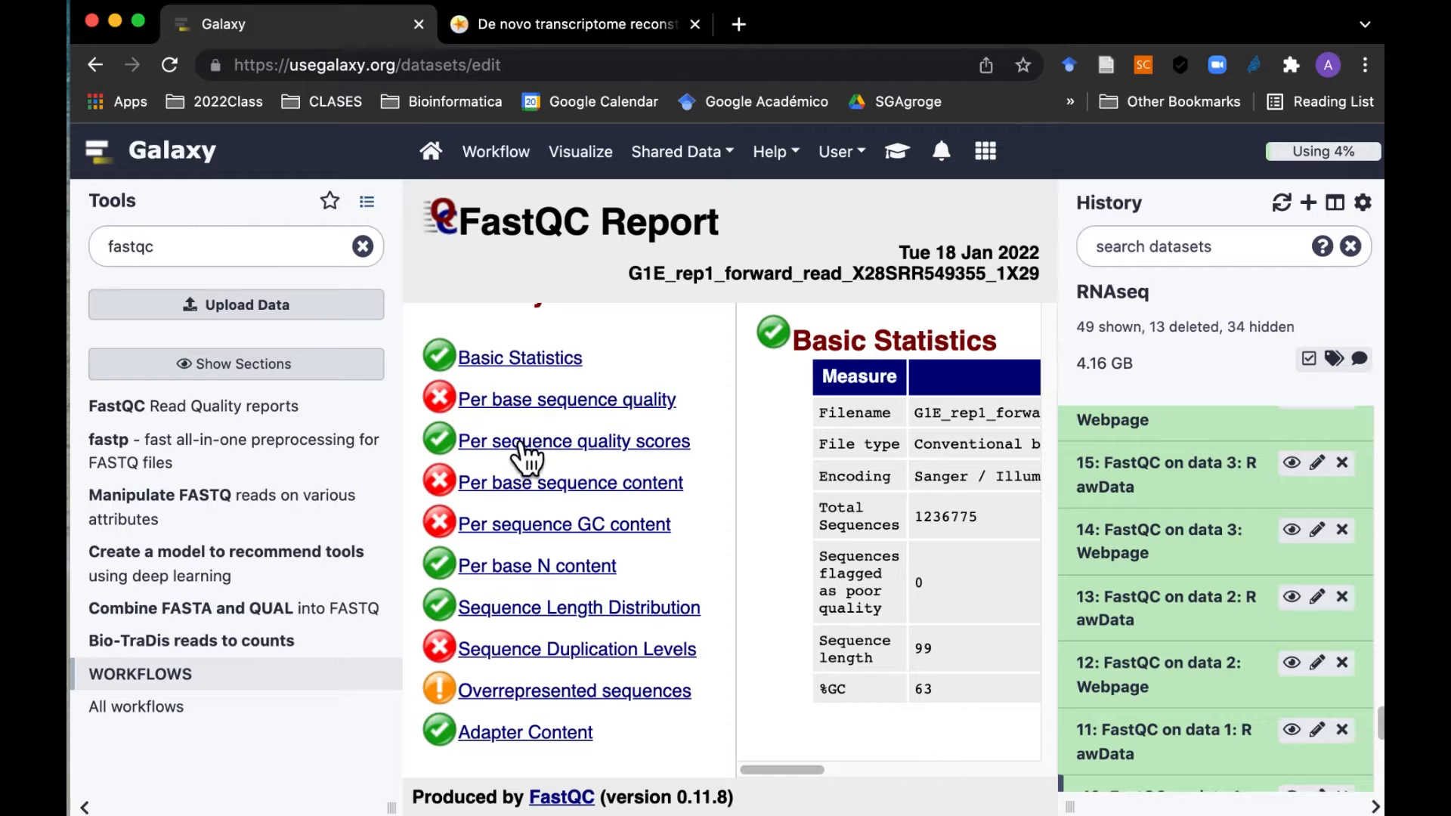
Step: Hide the tool and history panels and examine the Basic Statistics section of the G1E rep1 forward read report
left_click(564, 359)
left_click(84, 807)
left_click(1375, 807)
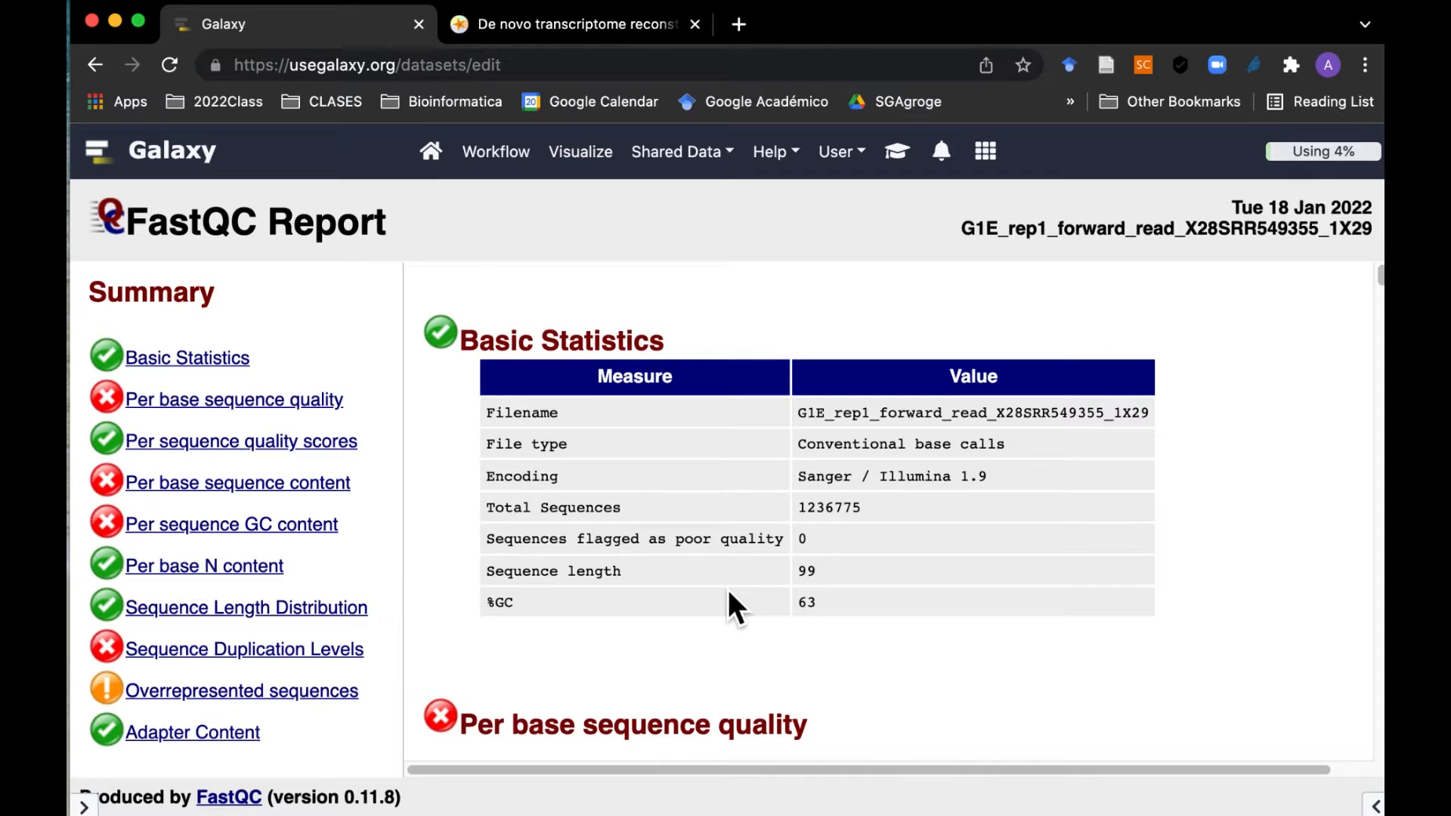
scroll(733, 604, "down", 2)
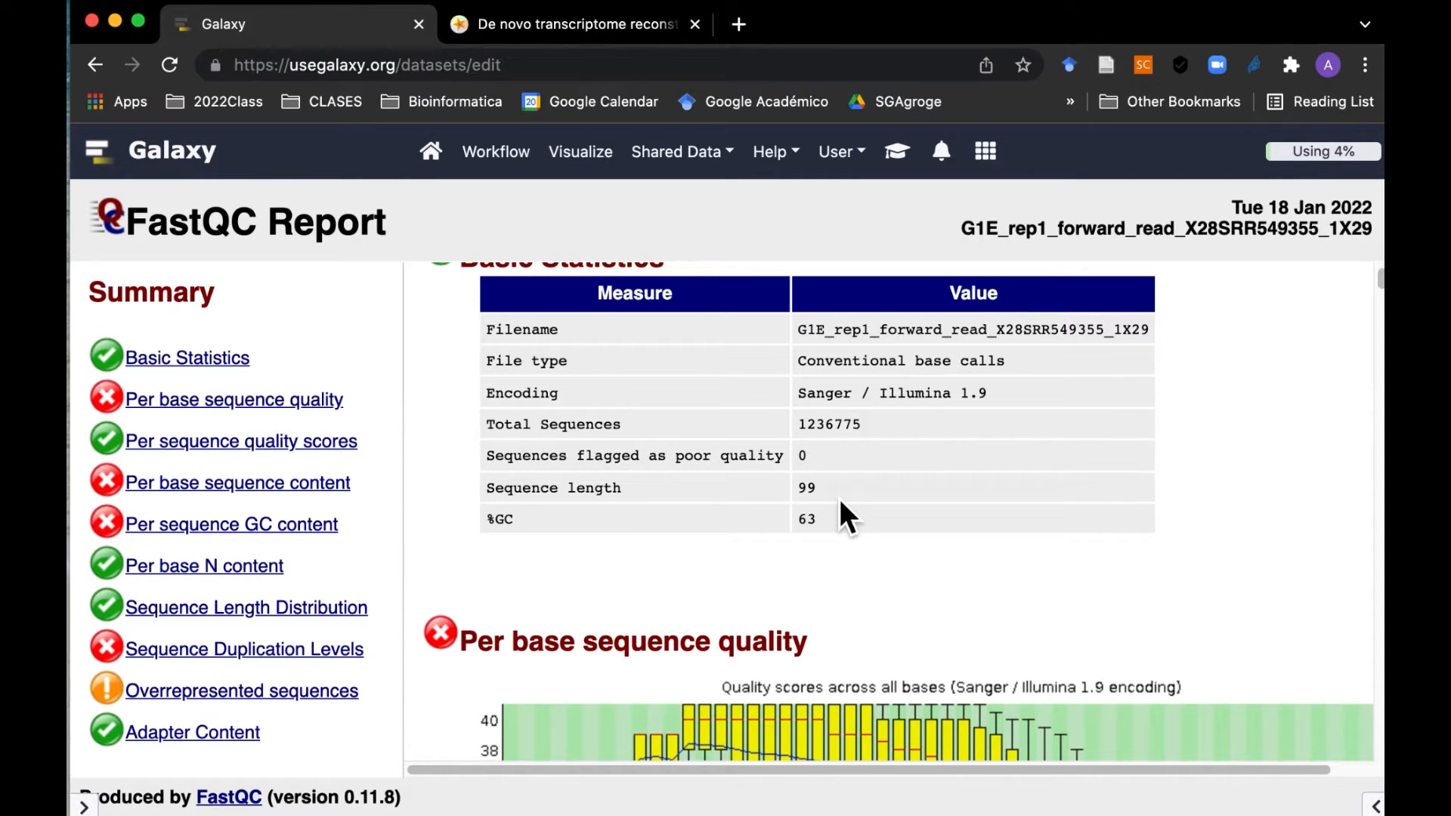
Step: Examine the Per base sequence quality plot across all read positions in the G1E rep1 forward read report
scroll(889, 581, "down", 4)
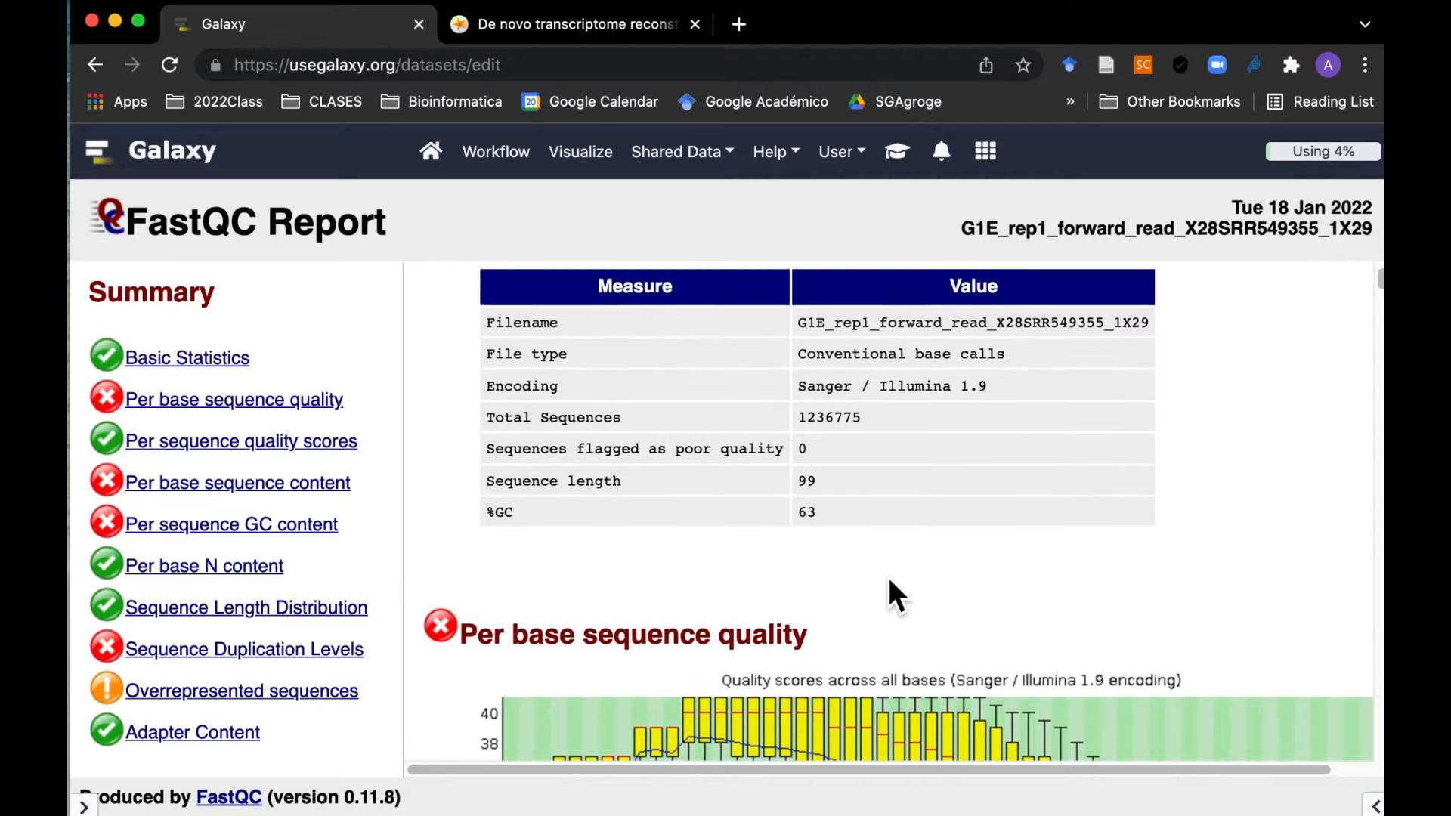
scroll(887, 577, "down", 5)
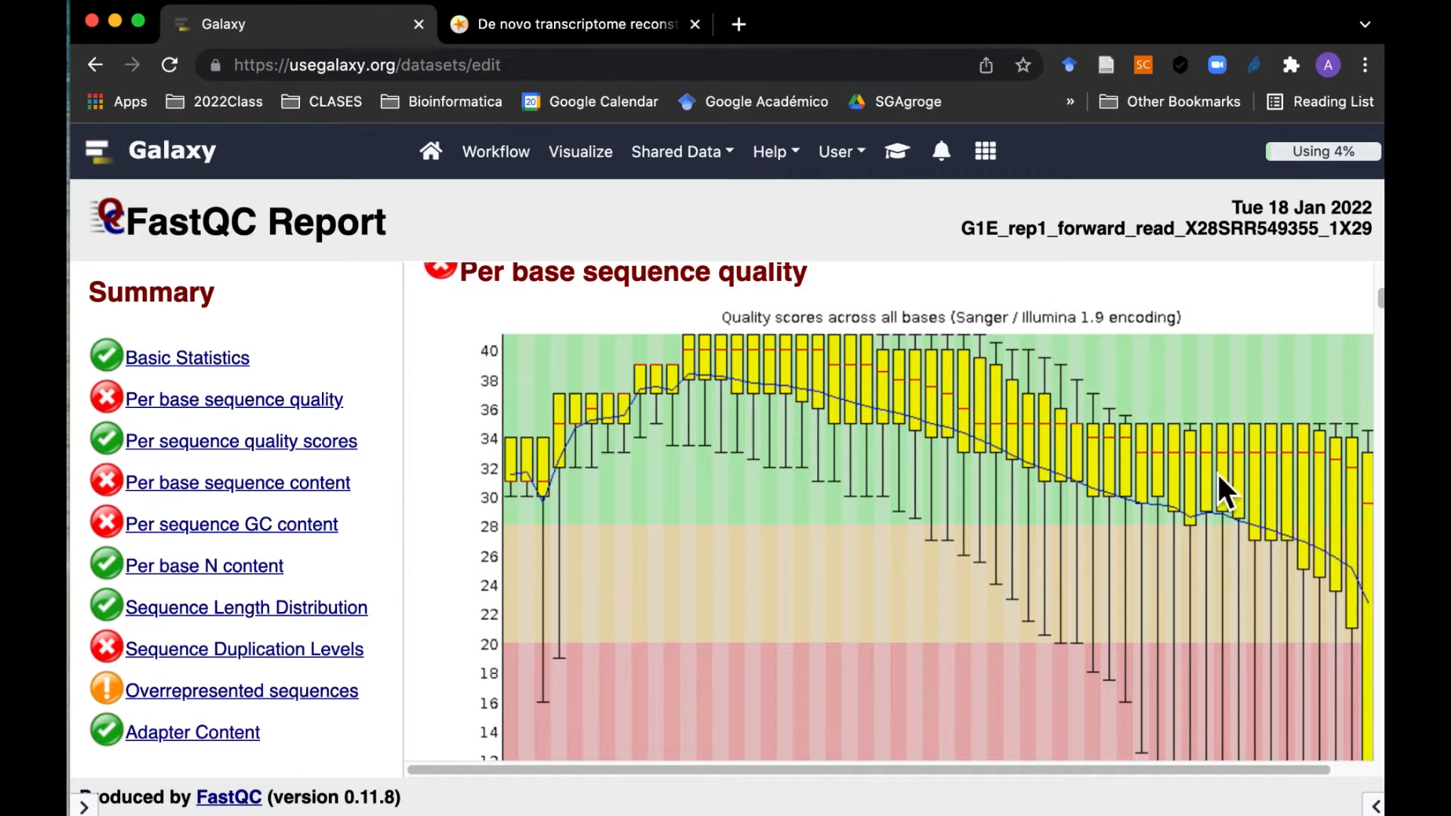
left_click_drag(1326, 773, 1357, 778)
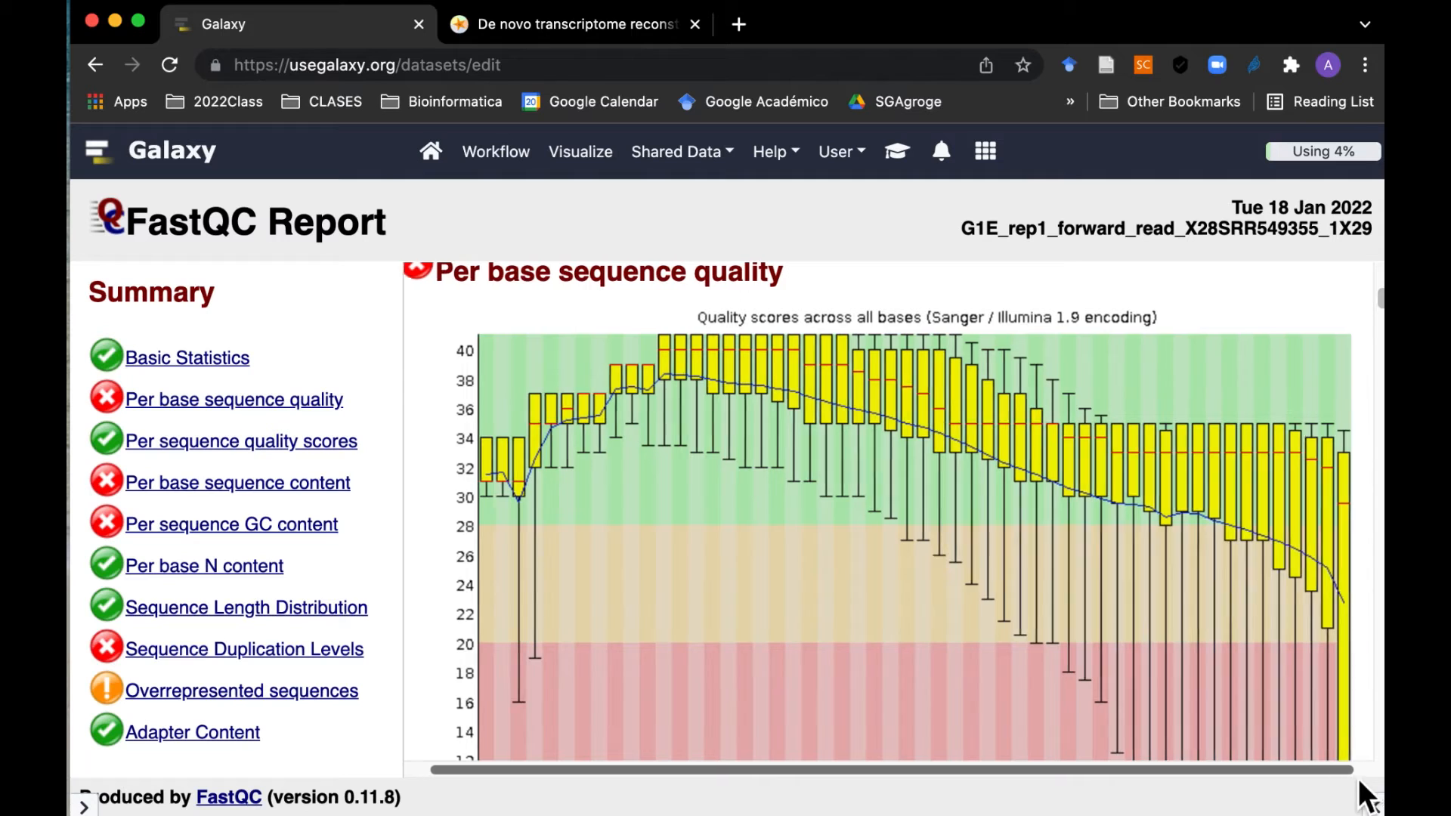
scroll(1236, 705, "down", 1)
scroll(1231, 703, "down", 4)
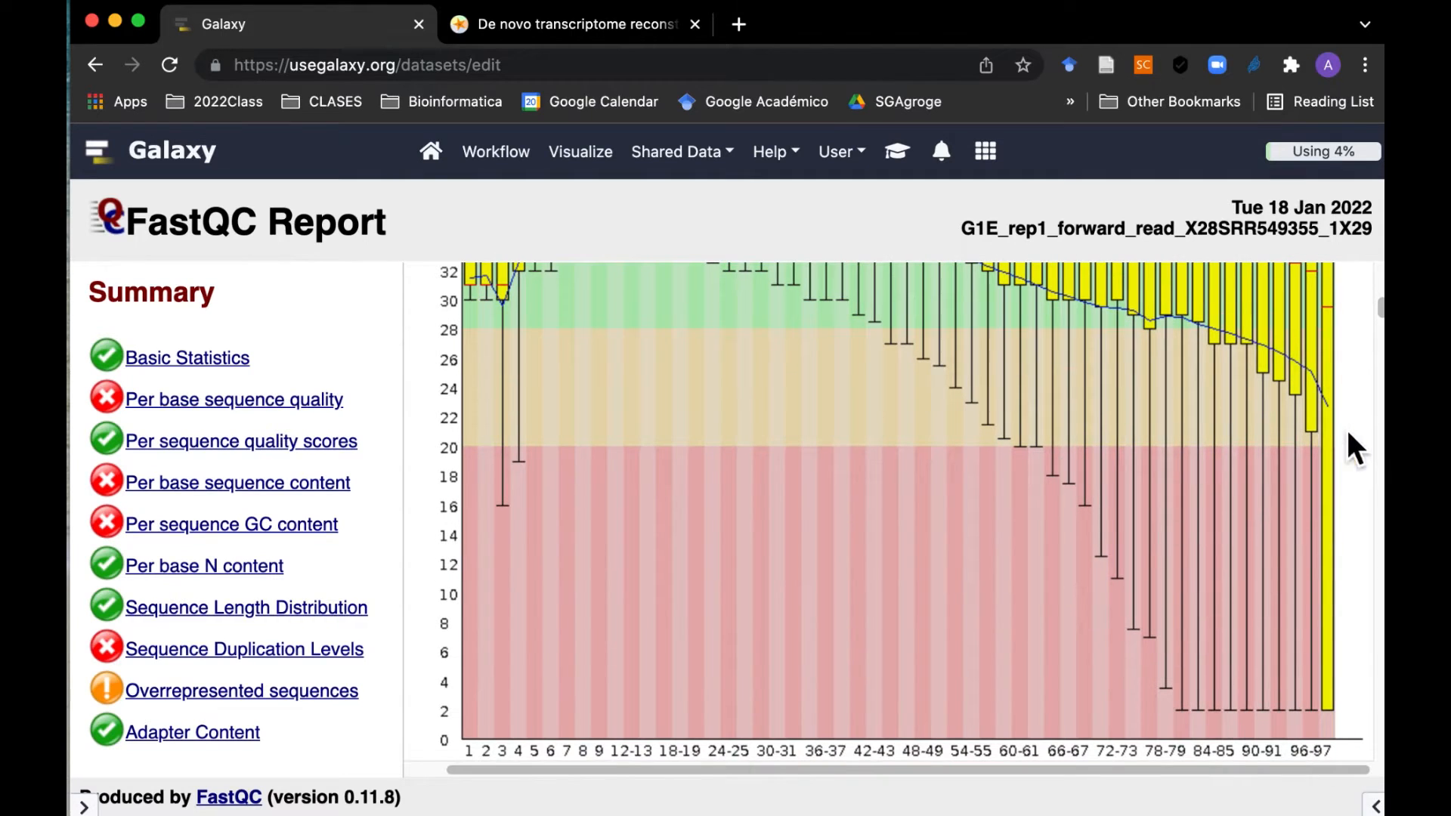
scroll(1330, 623, "up", 3)
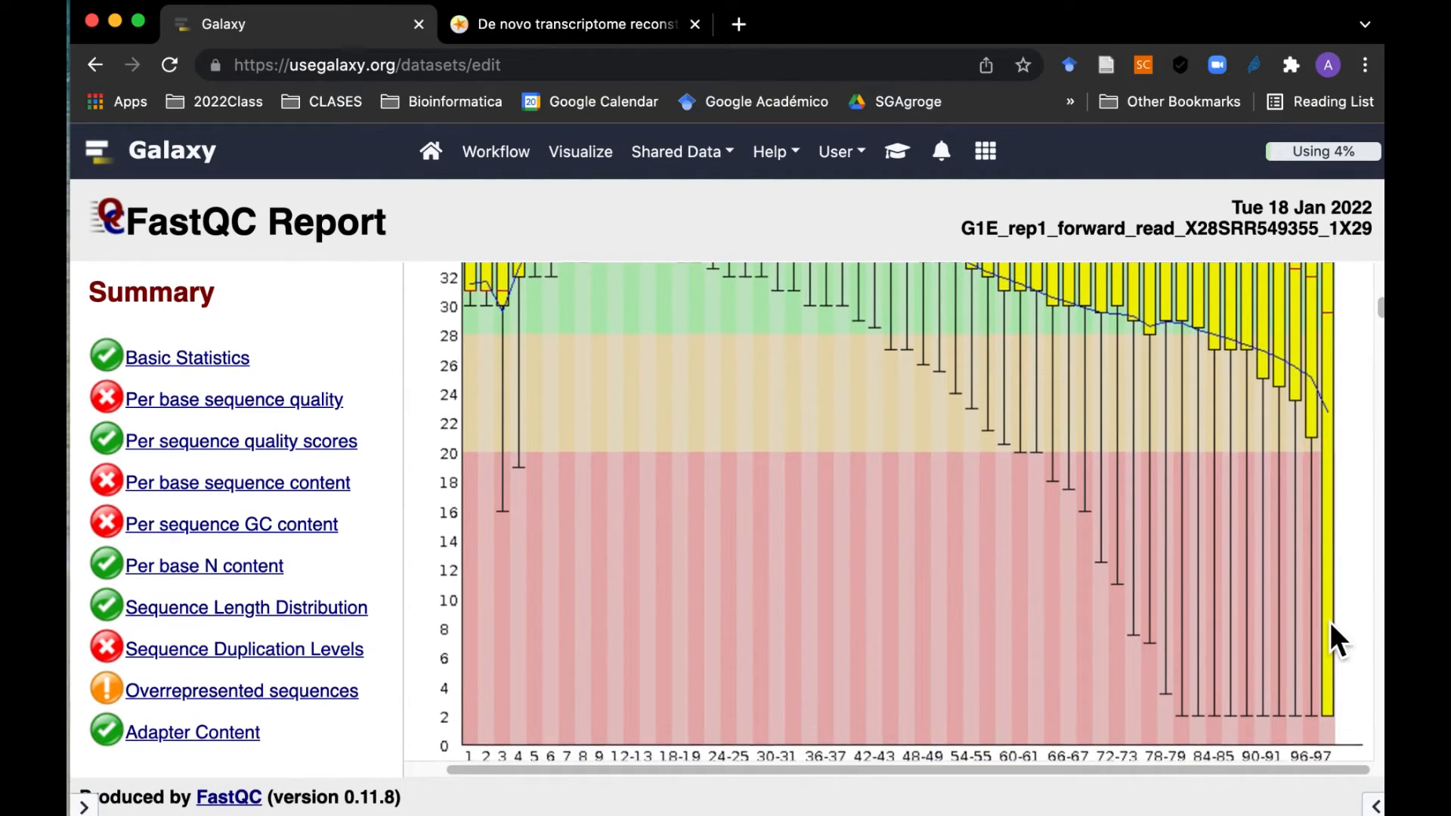
scroll(1325, 664, "down", 8)
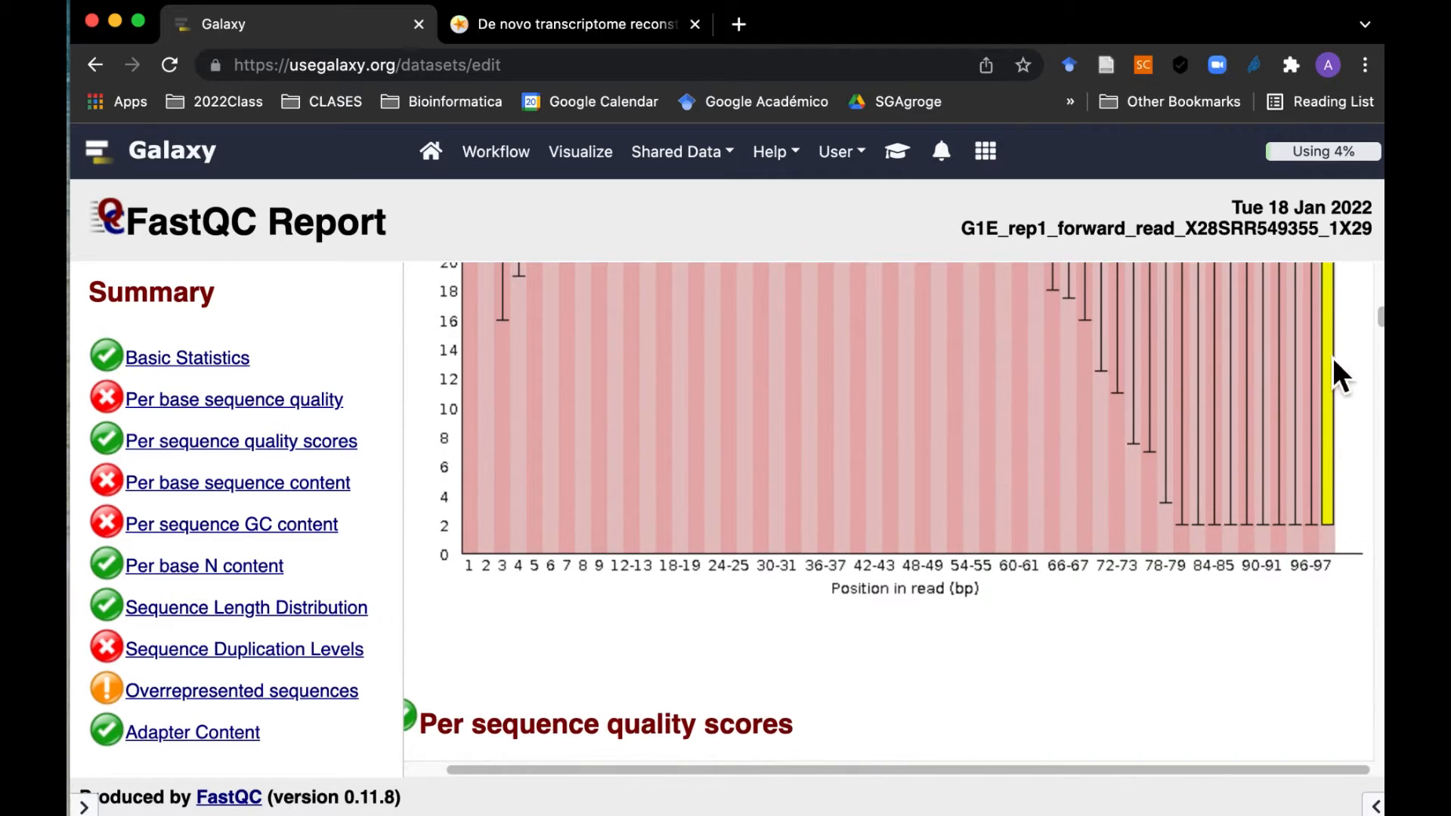
scroll(1077, 522, "up", 14)
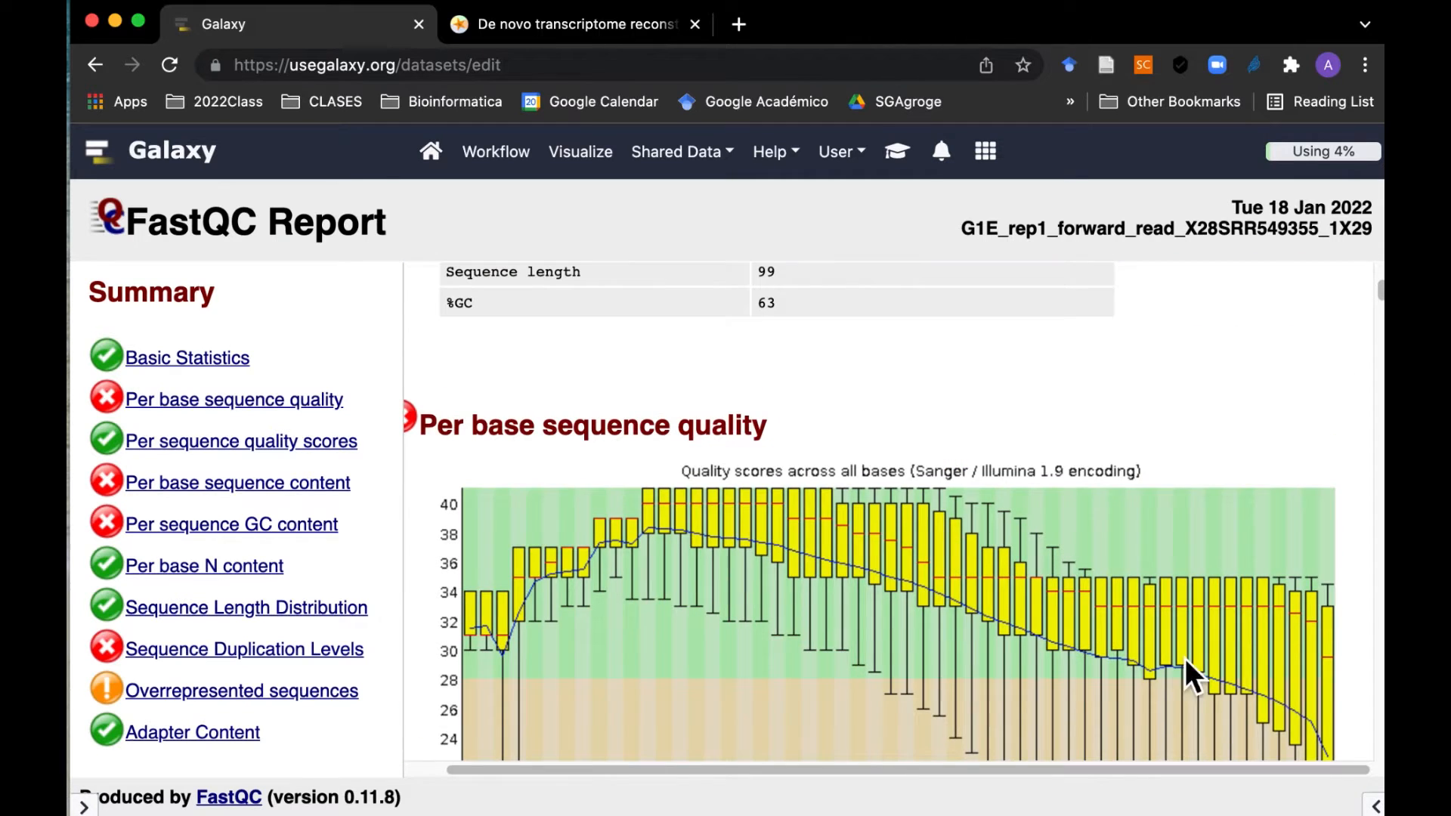
Step: Review the remaining sections of the G1E rep1 forward report, from Per sequence quality scores through Per sequence GC content and Sequence Length Distribution
scroll(889, 612, "down", 20)
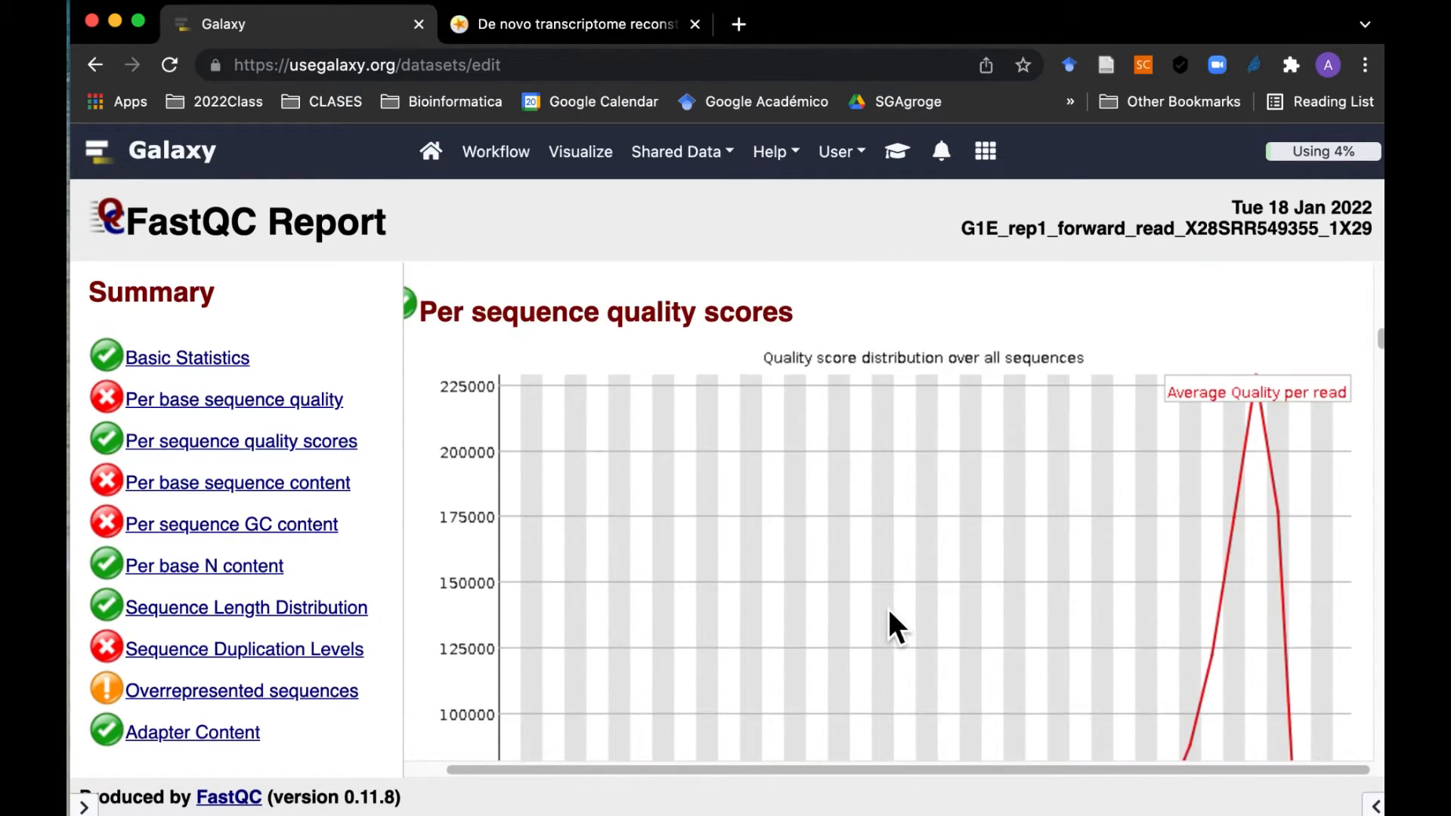
scroll(887, 609, "down", 10)
scroll(905, 647, "down", 12)
scroll(905, 647, "down", 15)
scroll(905, 644, "down", 15)
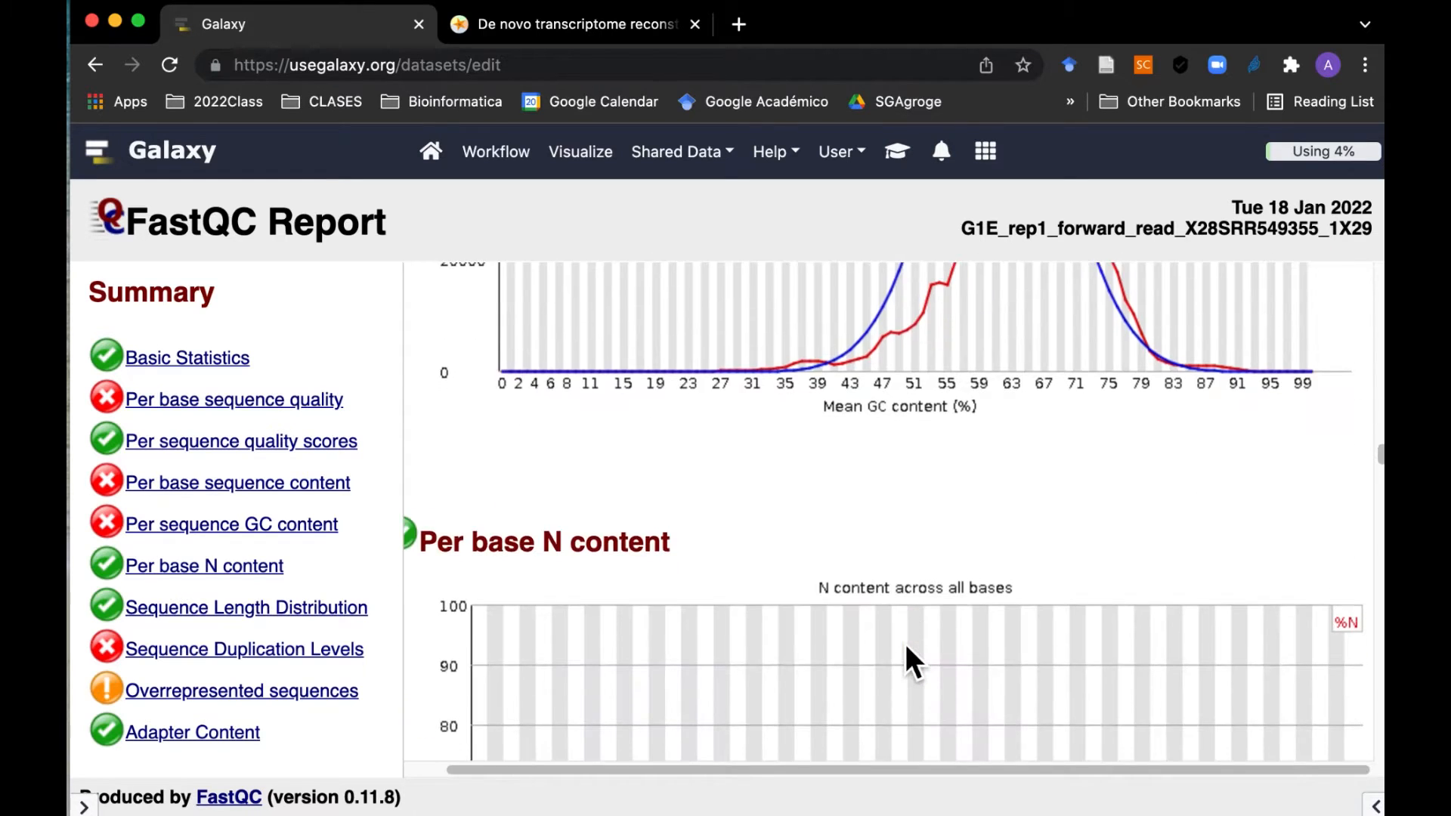
scroll(905, 644, "down", 20)
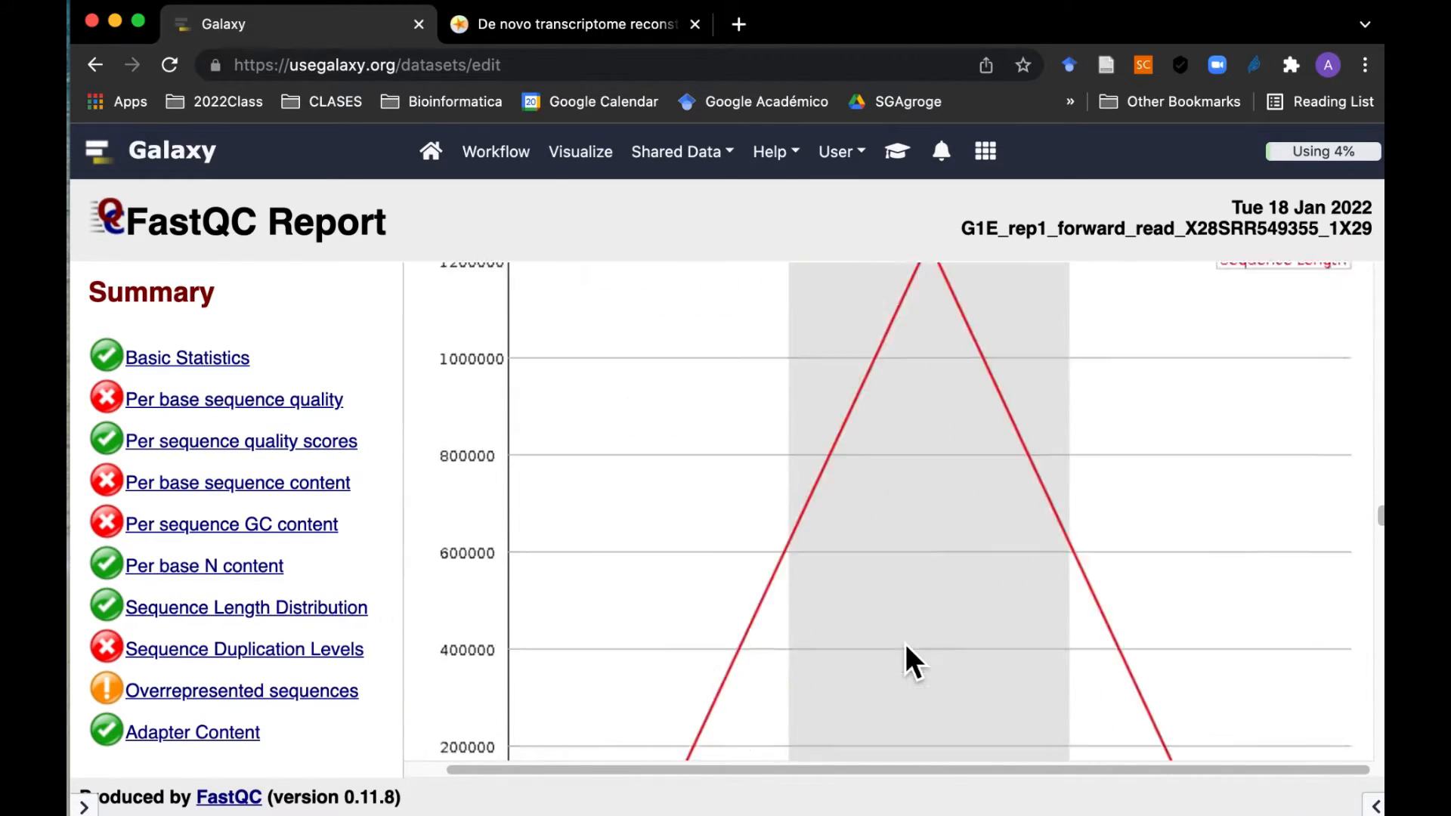
scroll(905, 663, "down", 20)
scroll(905, 643, "down", 10)
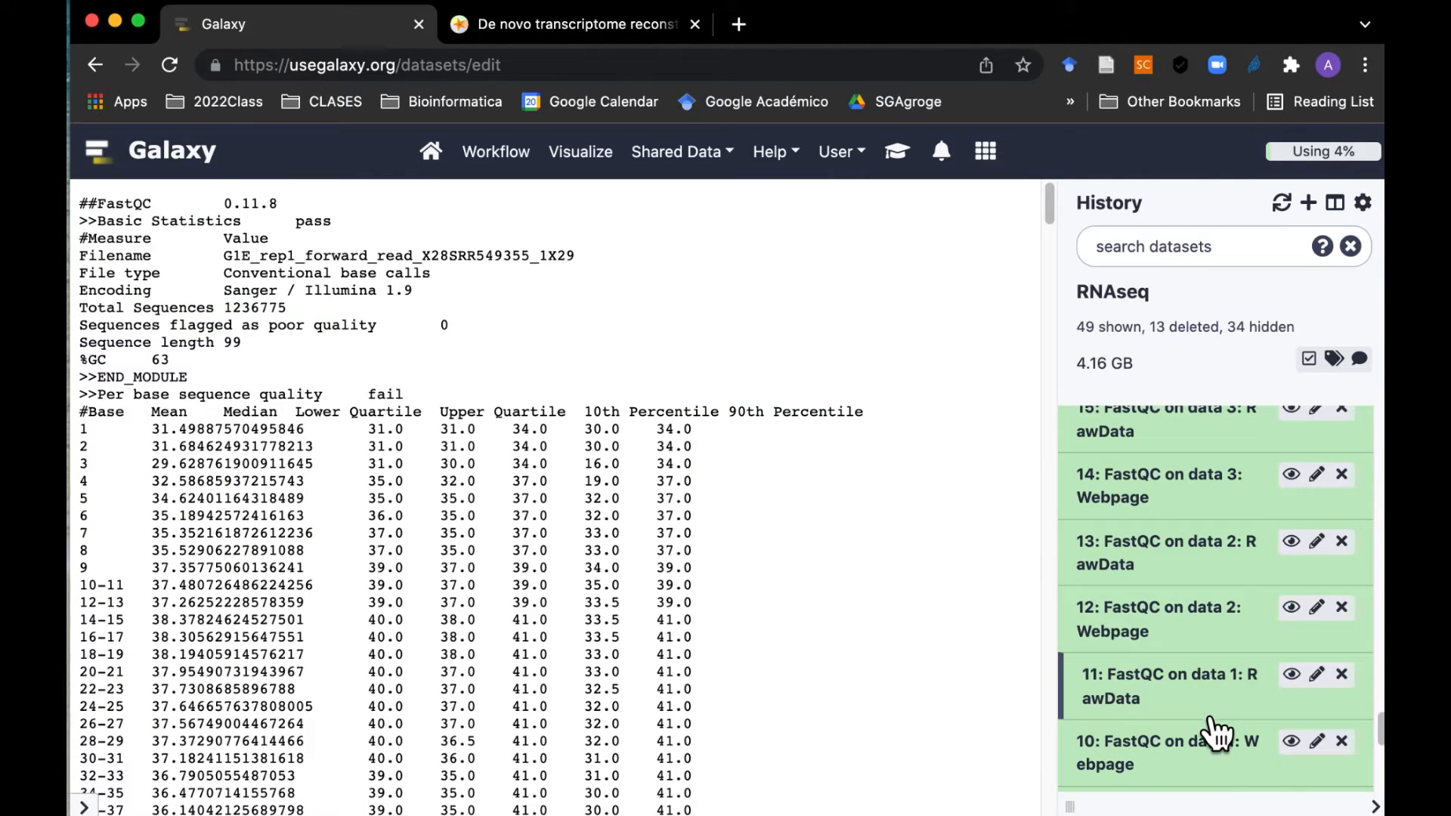
Step: Display the FastQC Webpage output for data 1, then its RawData output, and look through the raw tables
left_click(1290, 742)
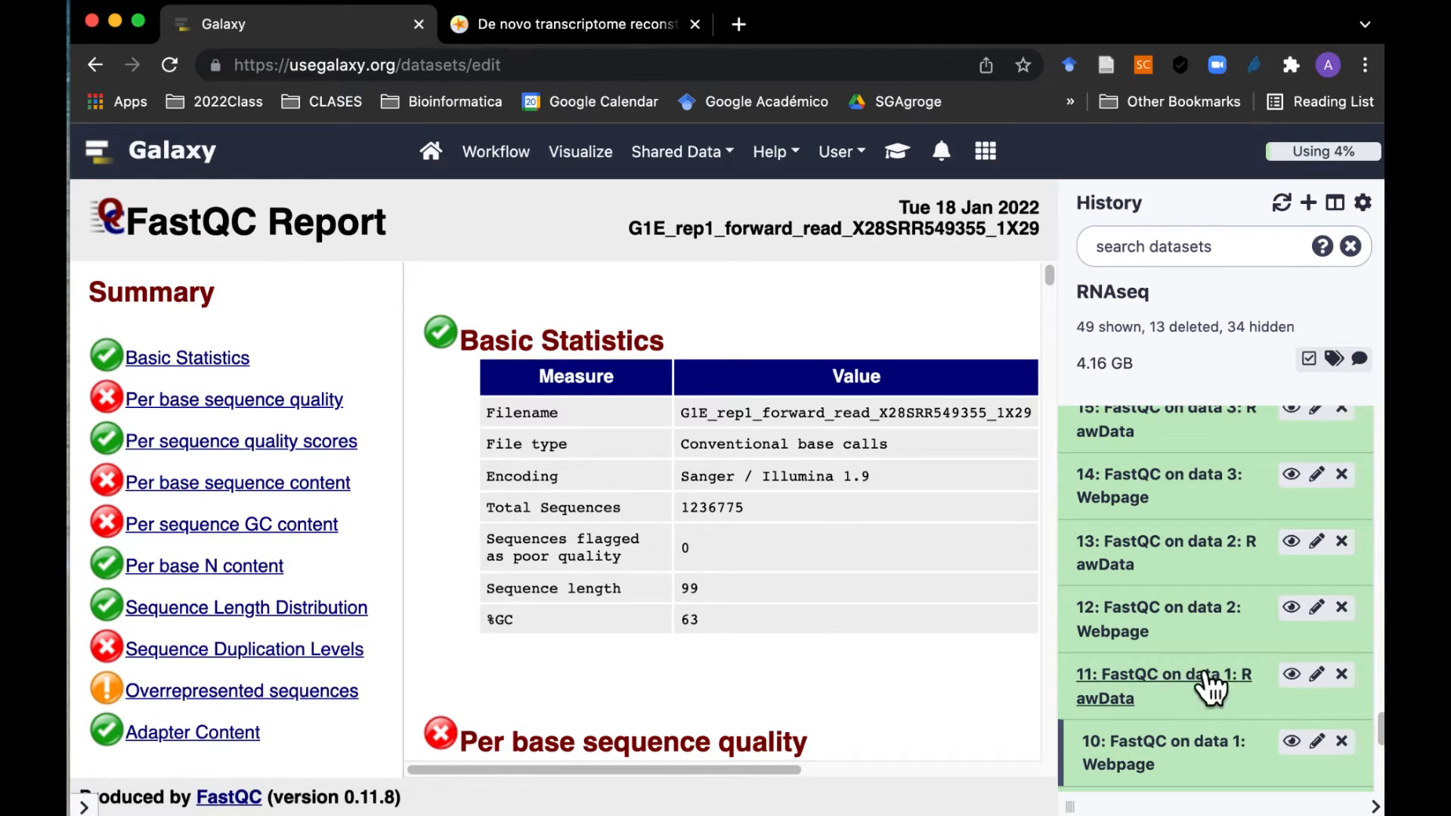
left_click(1298, 676)
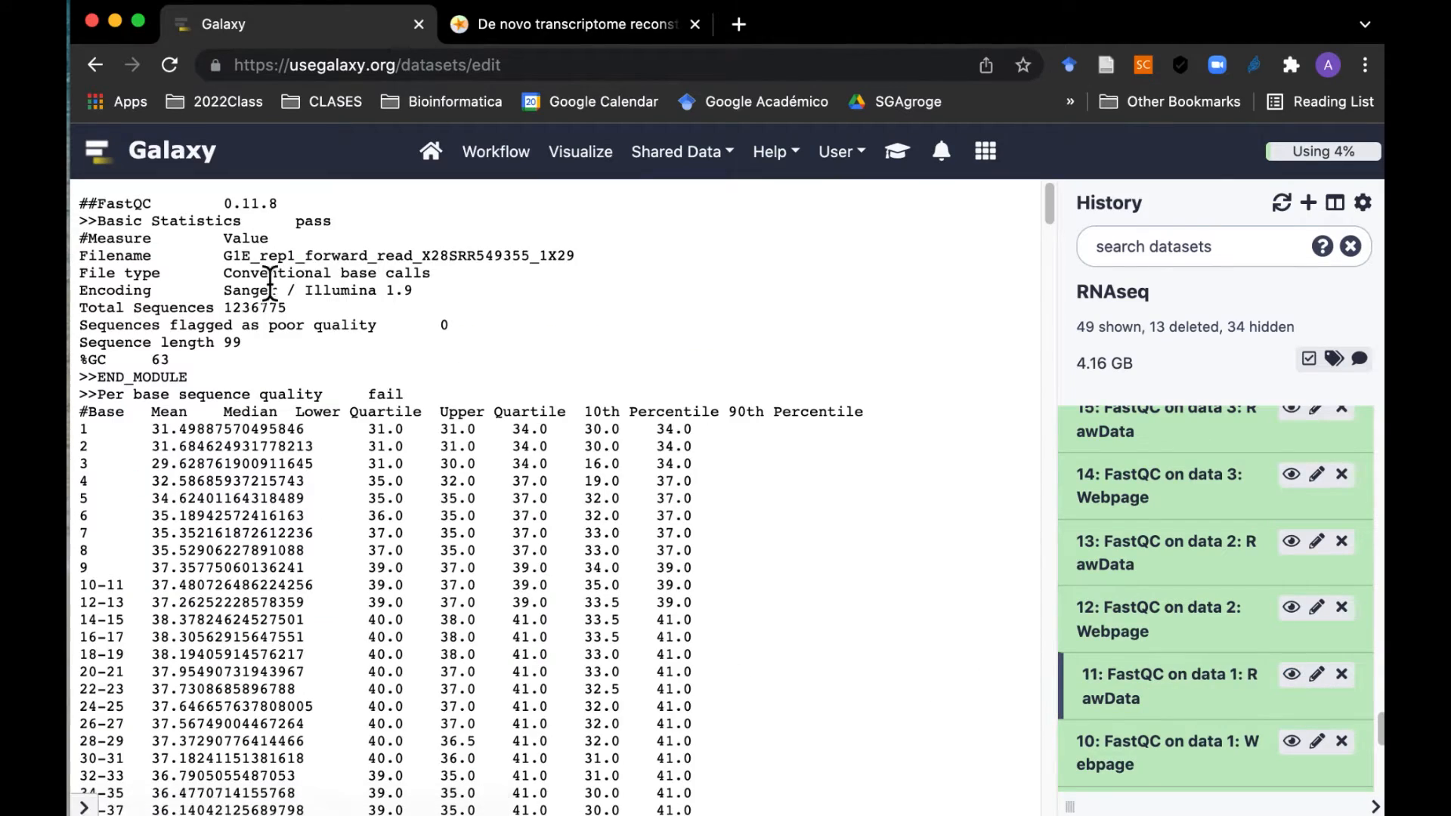
scroll(439, 563, "down", 20)
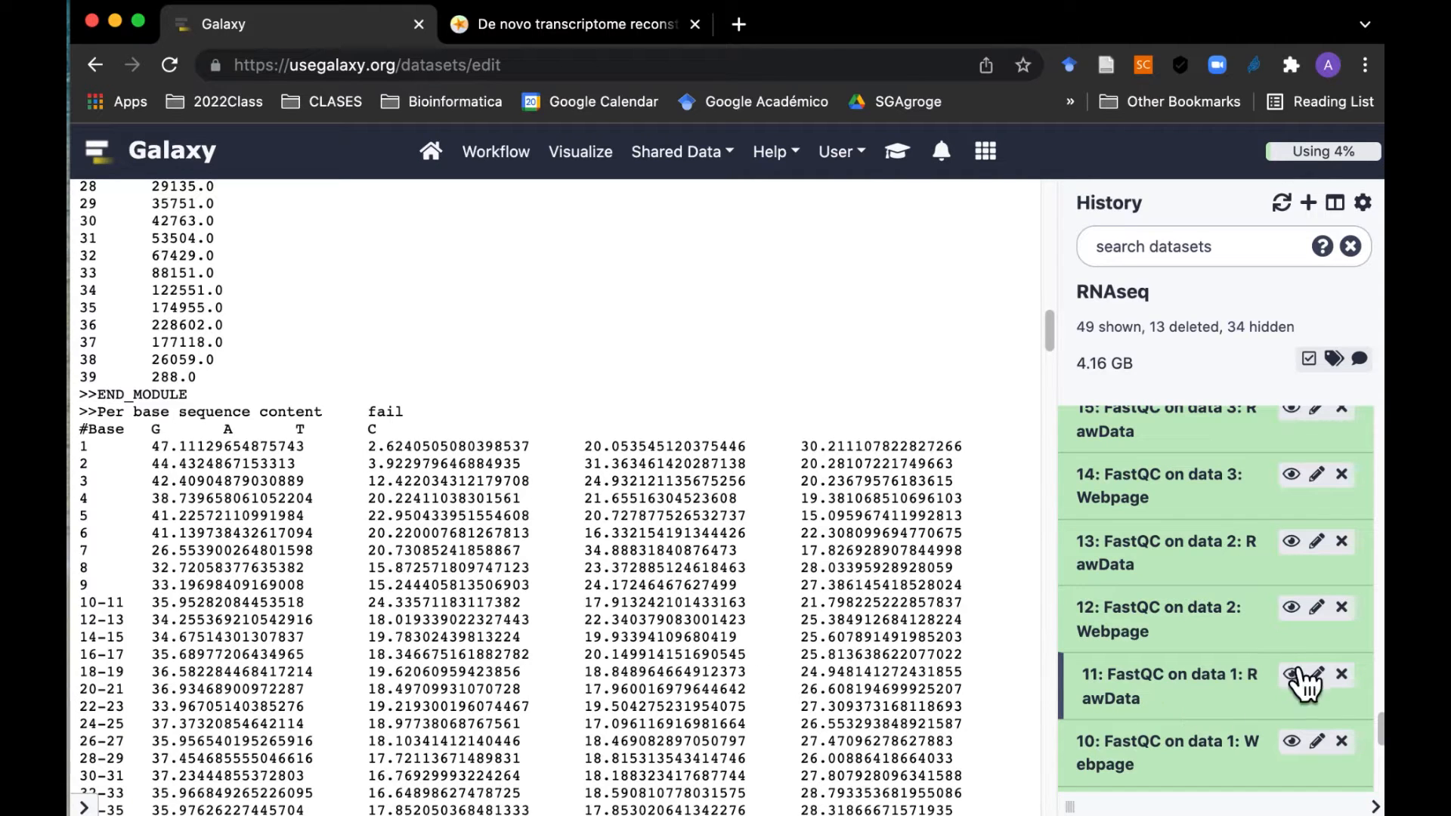
Step: Display the FastQC Webpage reports for data 2 and data 3 and compare their Per base sequence quality plots
left_click(1290, 607)
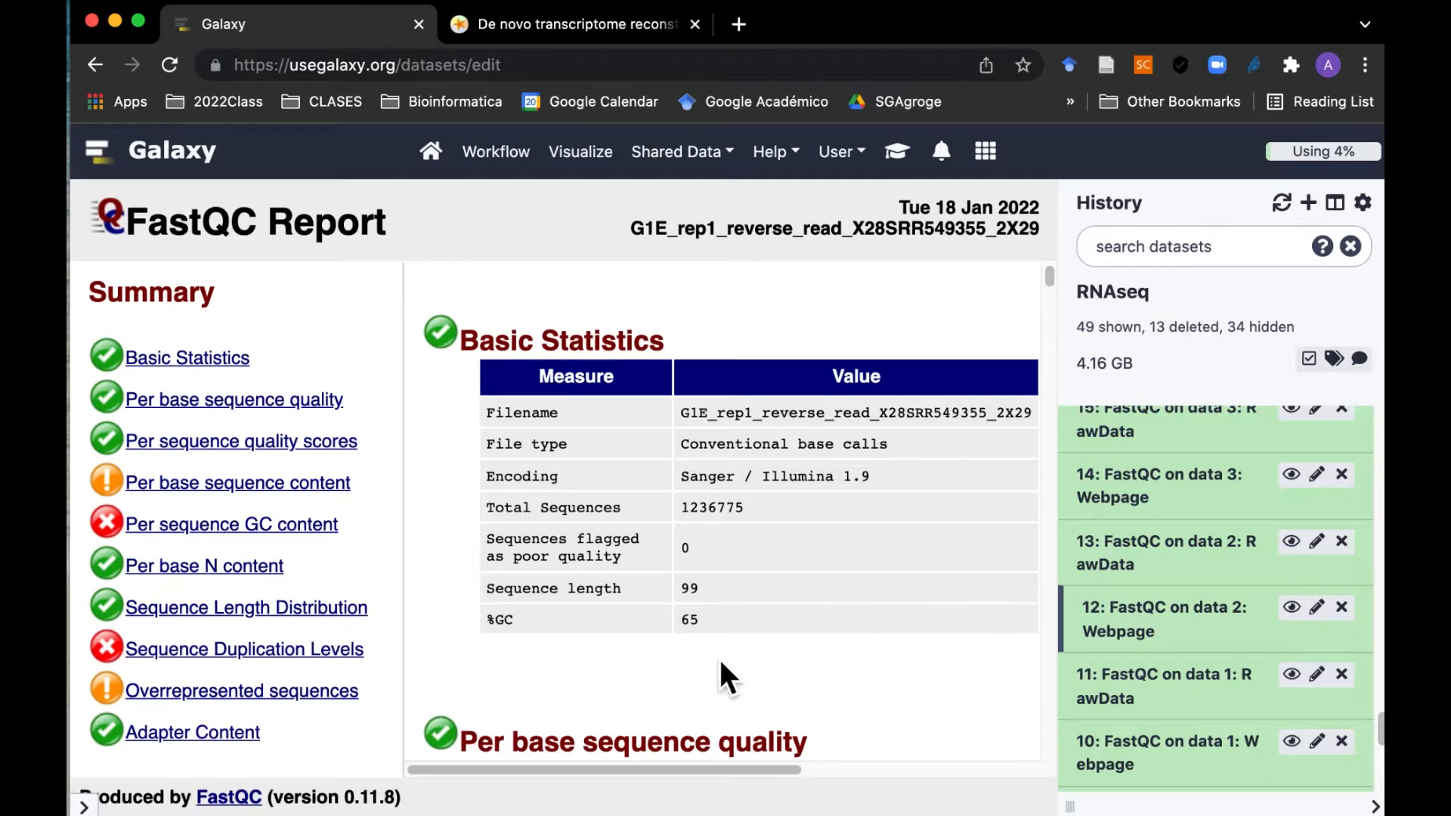
scroll(719, 659, "down", 6)
left_click(1374, 806)
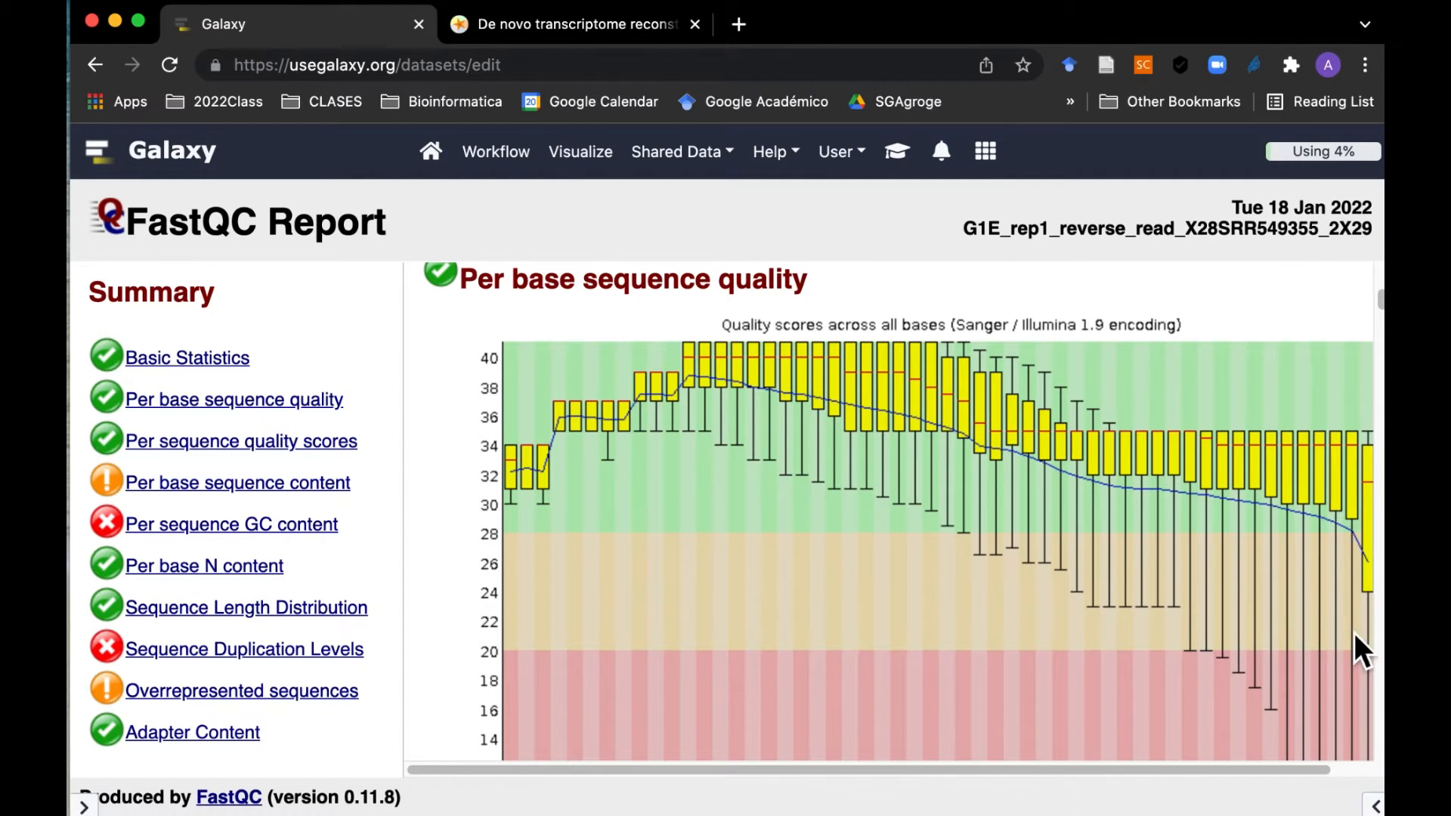
left_click_drag(975, 770, 1131, 758)
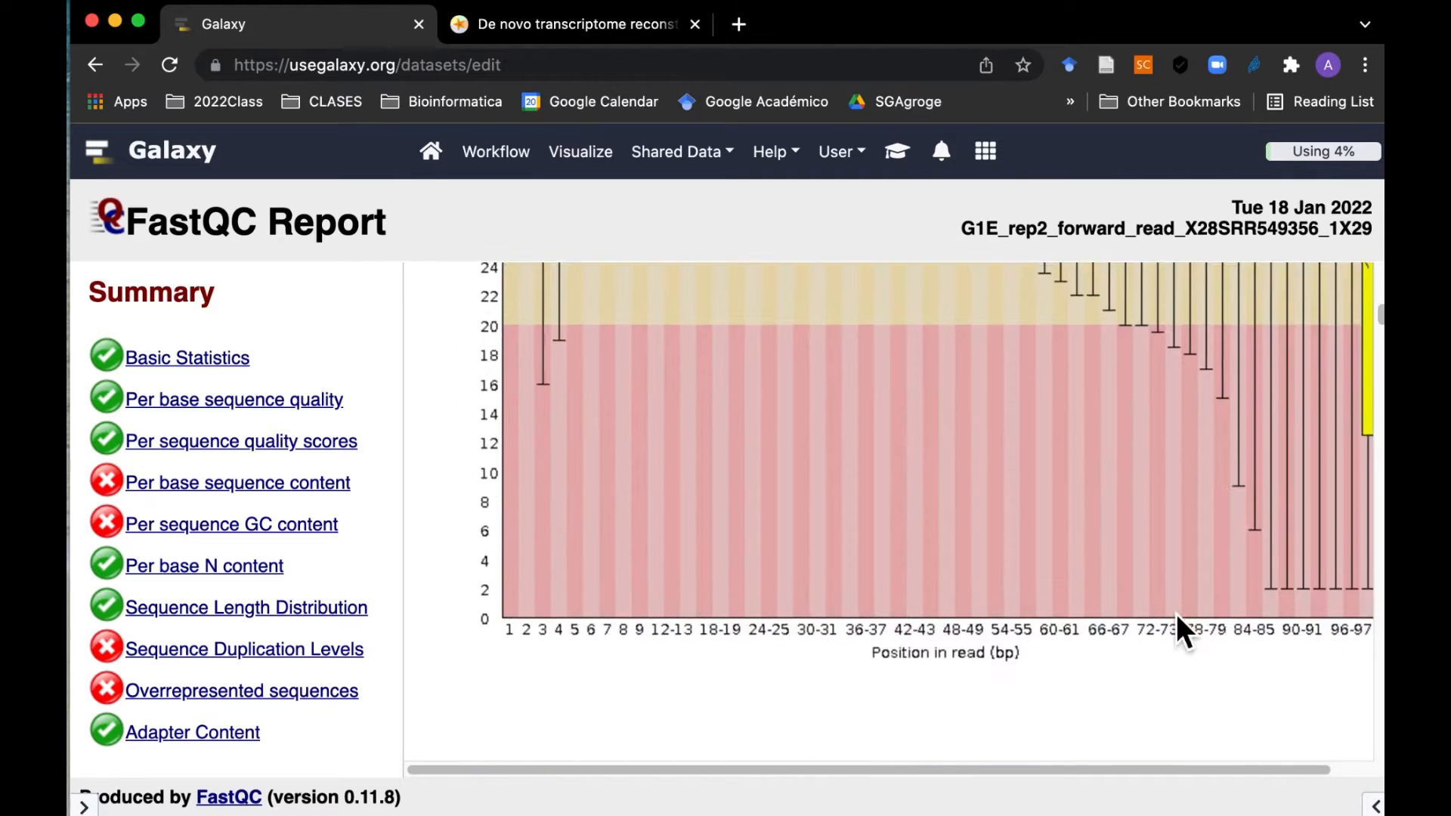
scroll(1182, 625, "up", 7)
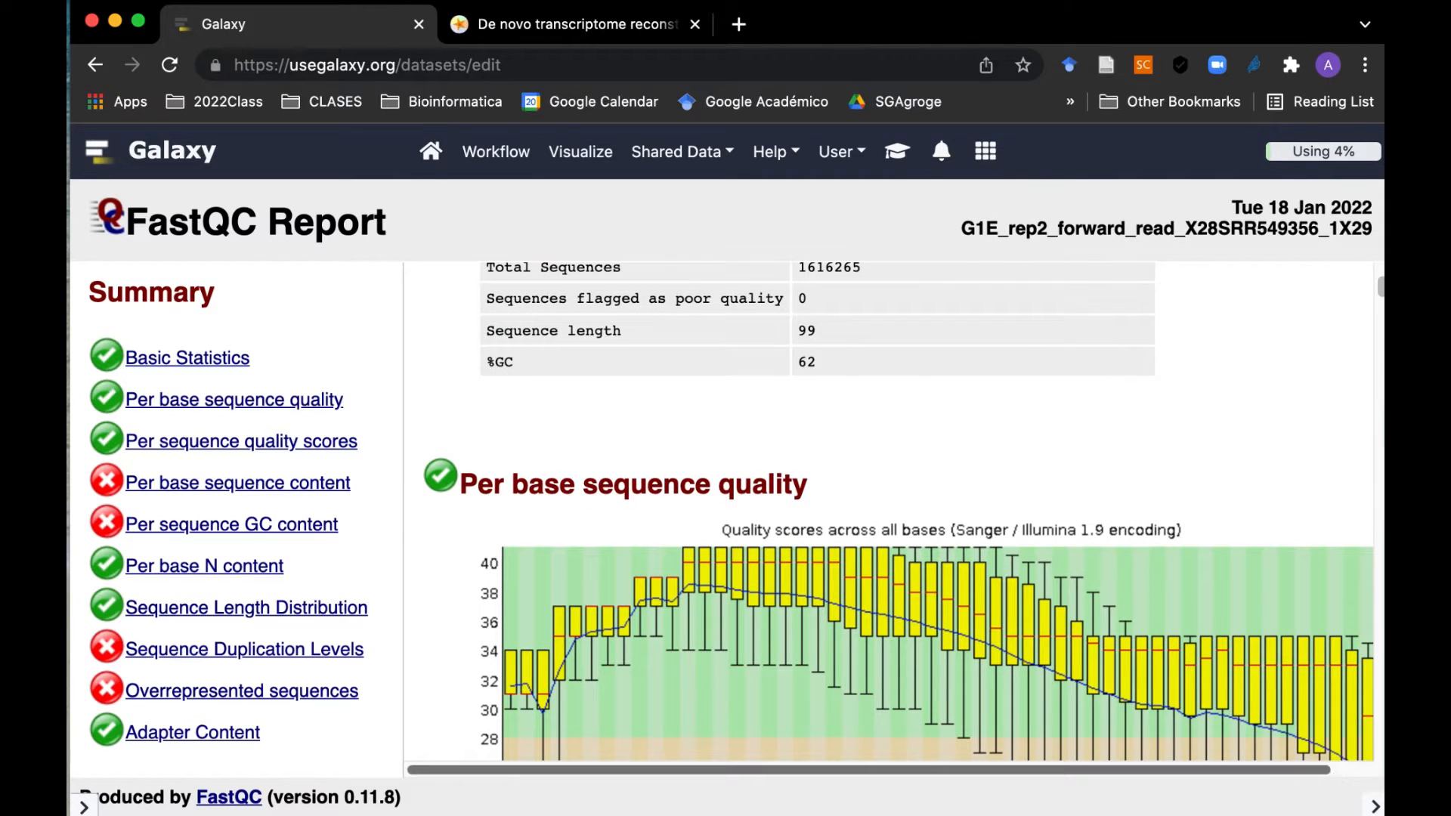
left_click(1375, 806)
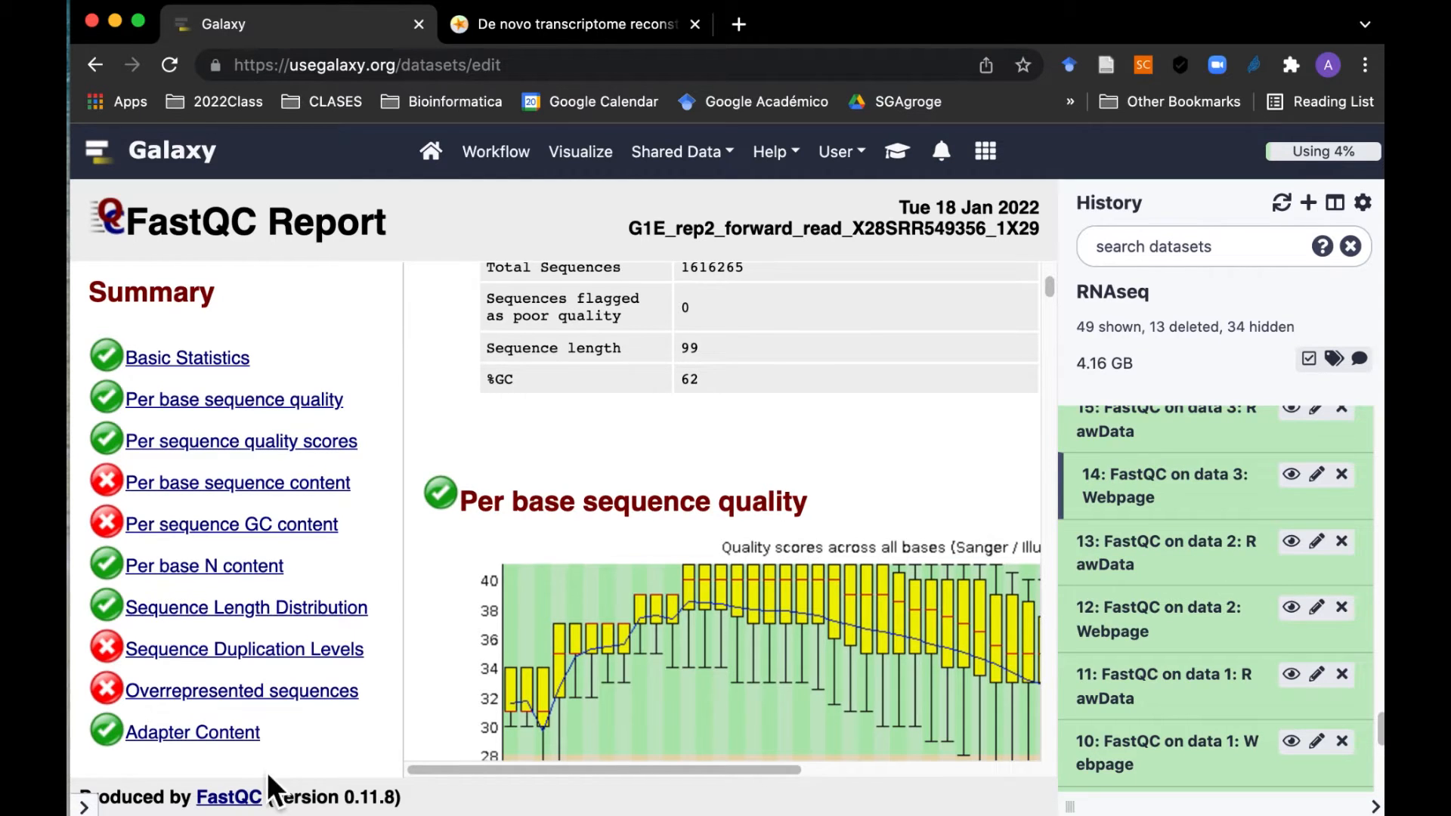
Step: Find and open the MultiQC tool, set the log-generating tool to FastQC and the FastQC output type to Raw data
left_click(84, 807)
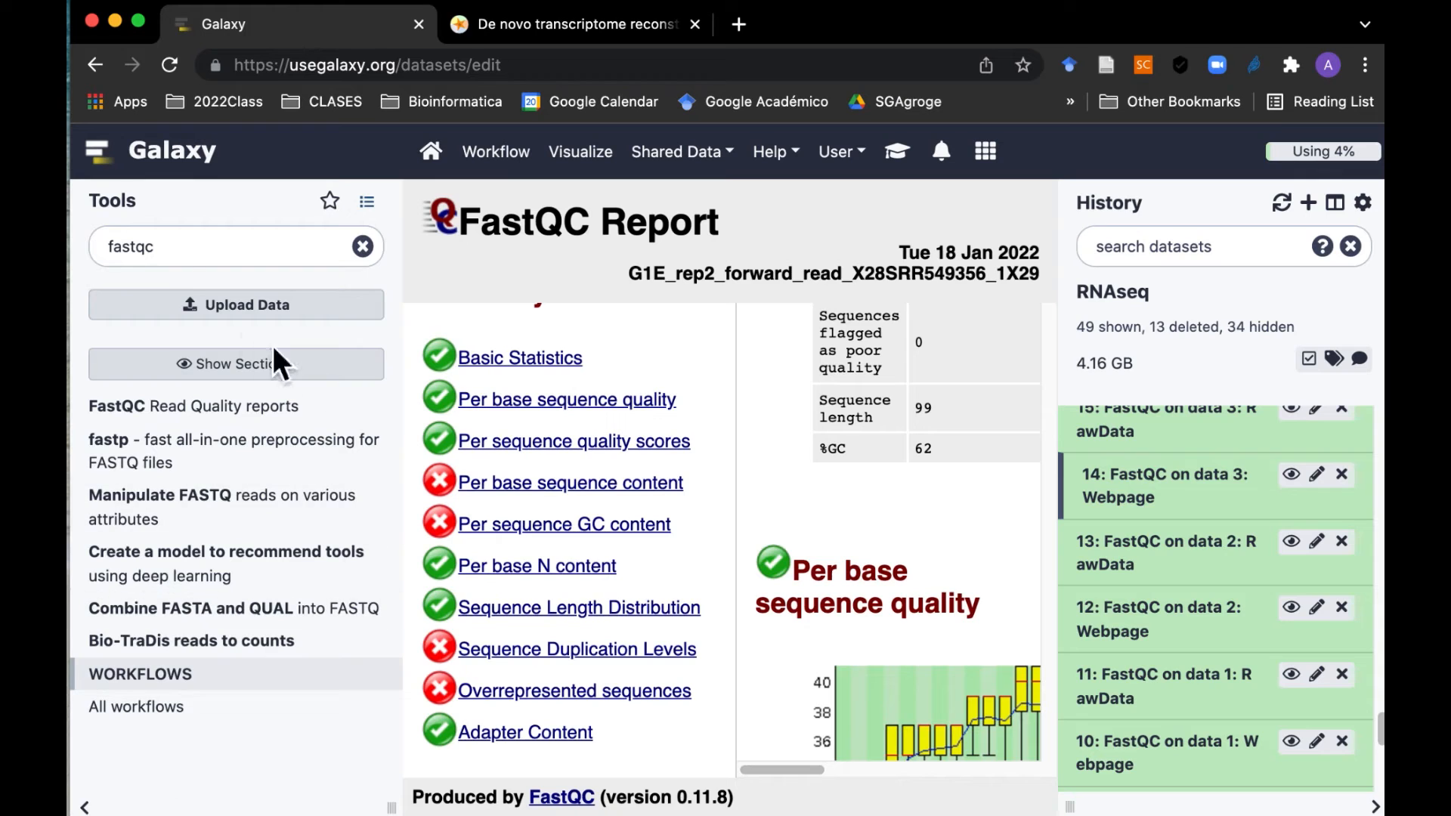
left_click_drag(156, 247, 82, 256)
type("multiqc")
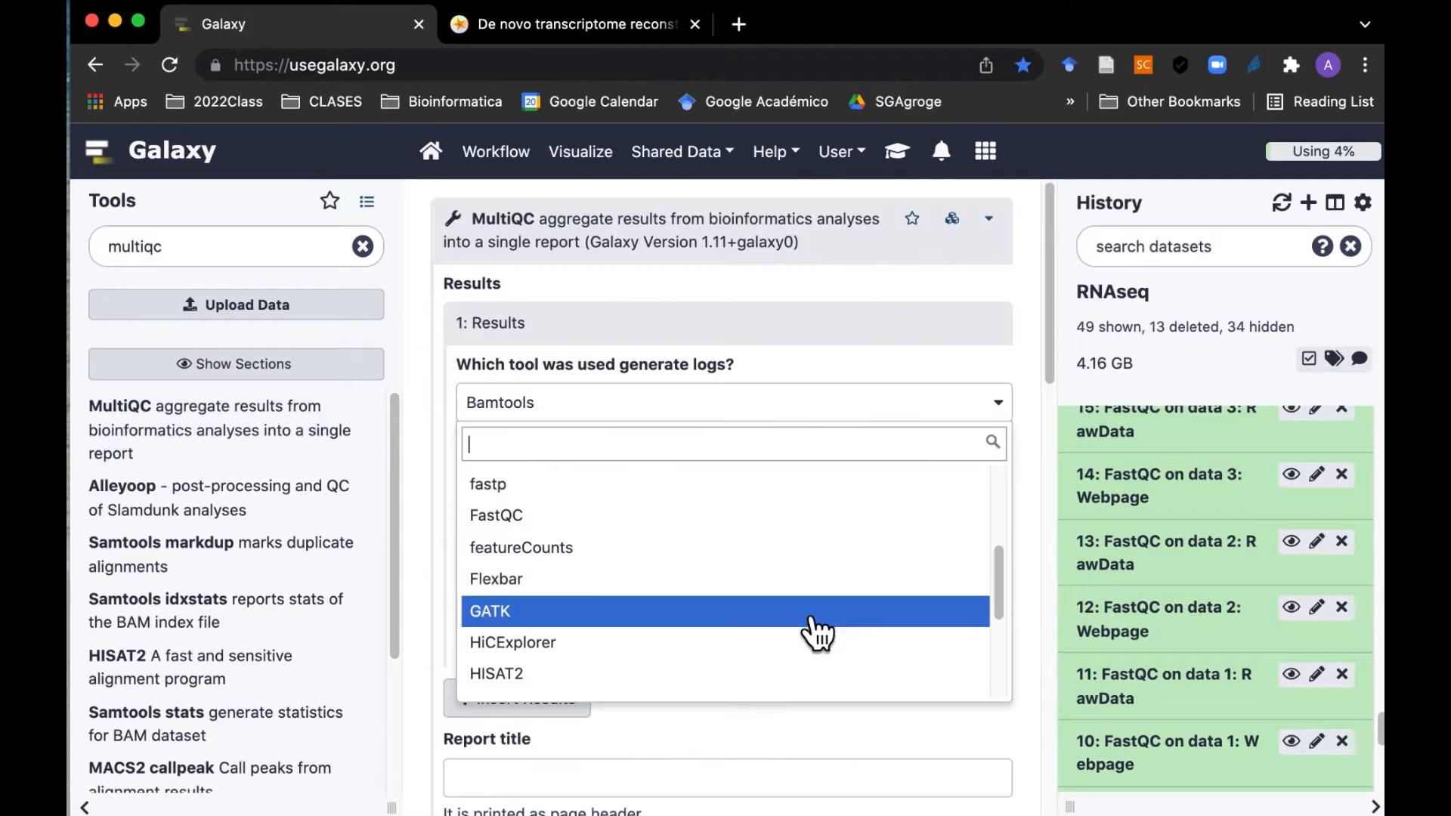
left_click(492, 518)
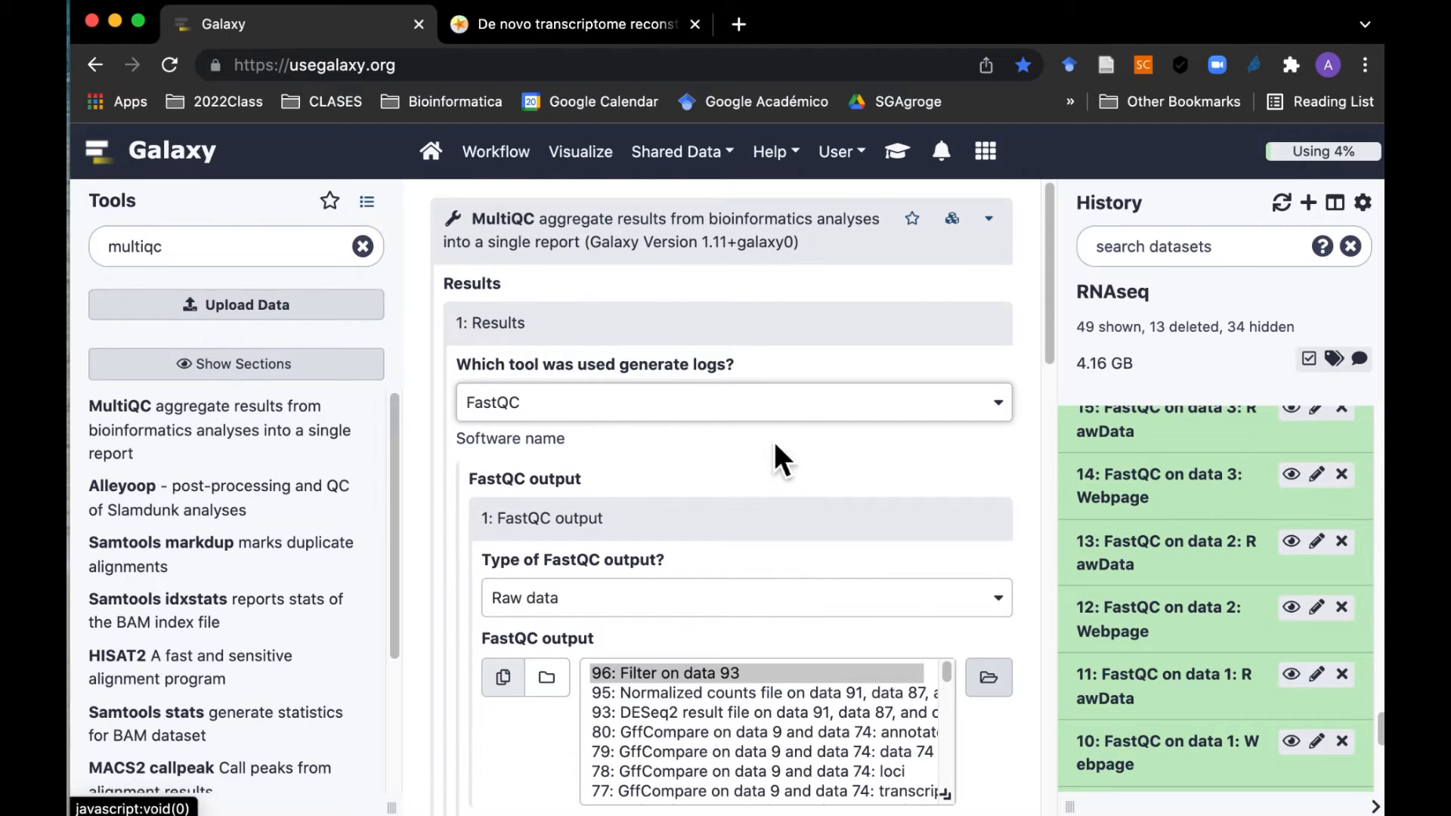
scroll(801, 453, "down", 3)
scroll(964, 452, "down", 1)
left_click(1009, 366)
left_click(907, 382)
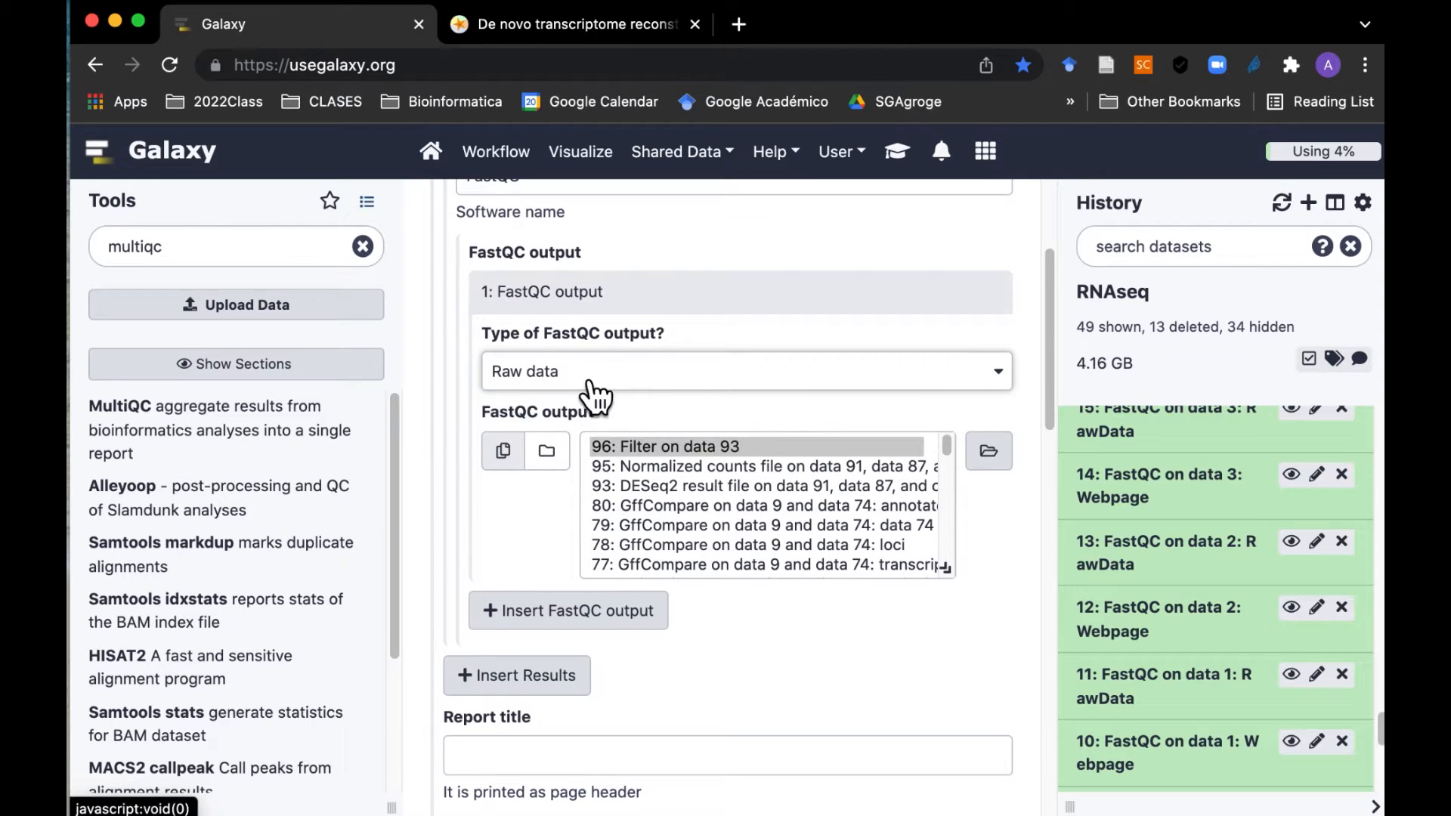
Step: Select 11: FastQC on data 1: RawData in MultiQC's FastQC output list
scroll(899, 475, "down", 2)
scroll(975, 567, "up", 3)
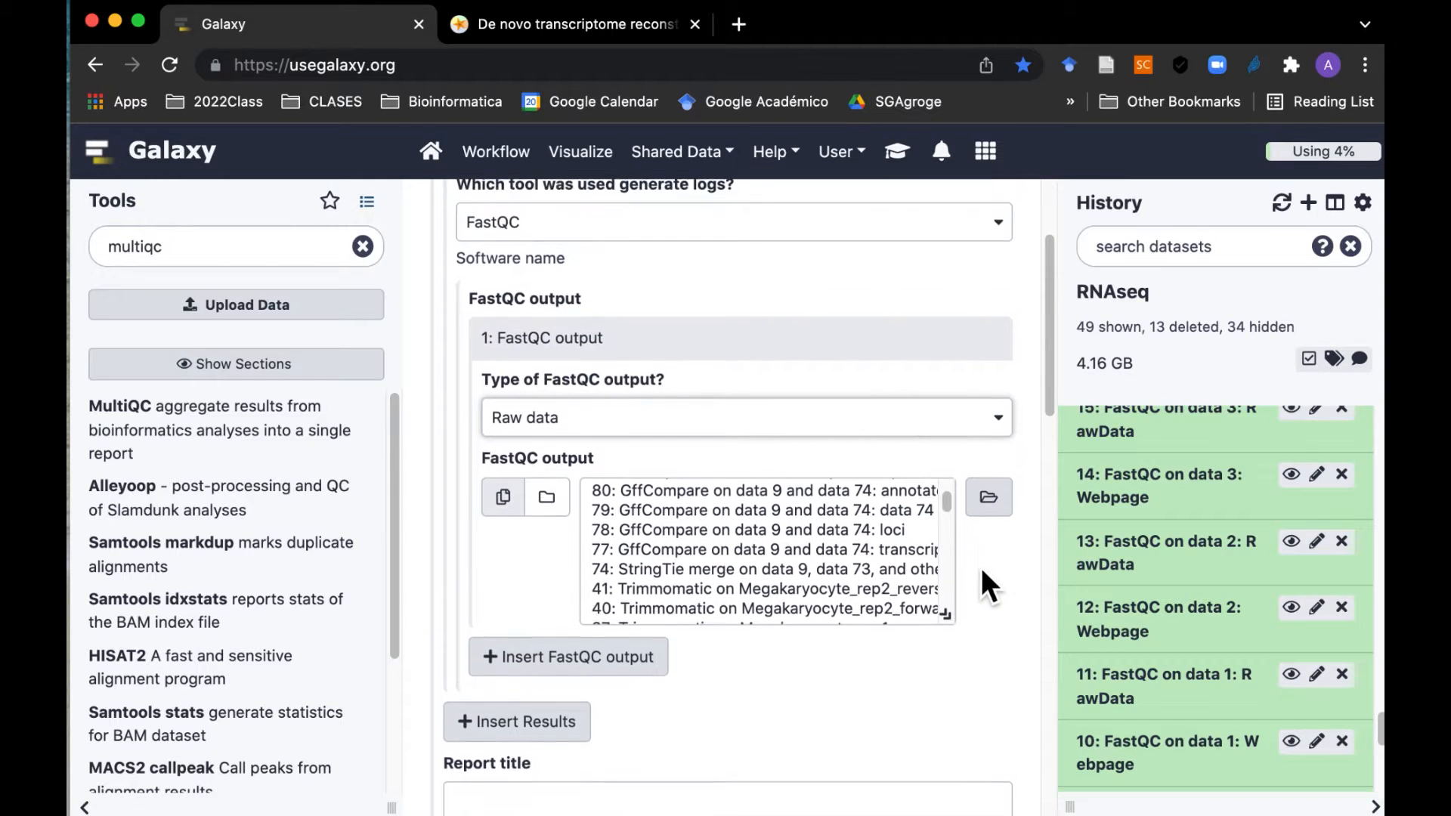
scroll(891, 657, "down", 15)
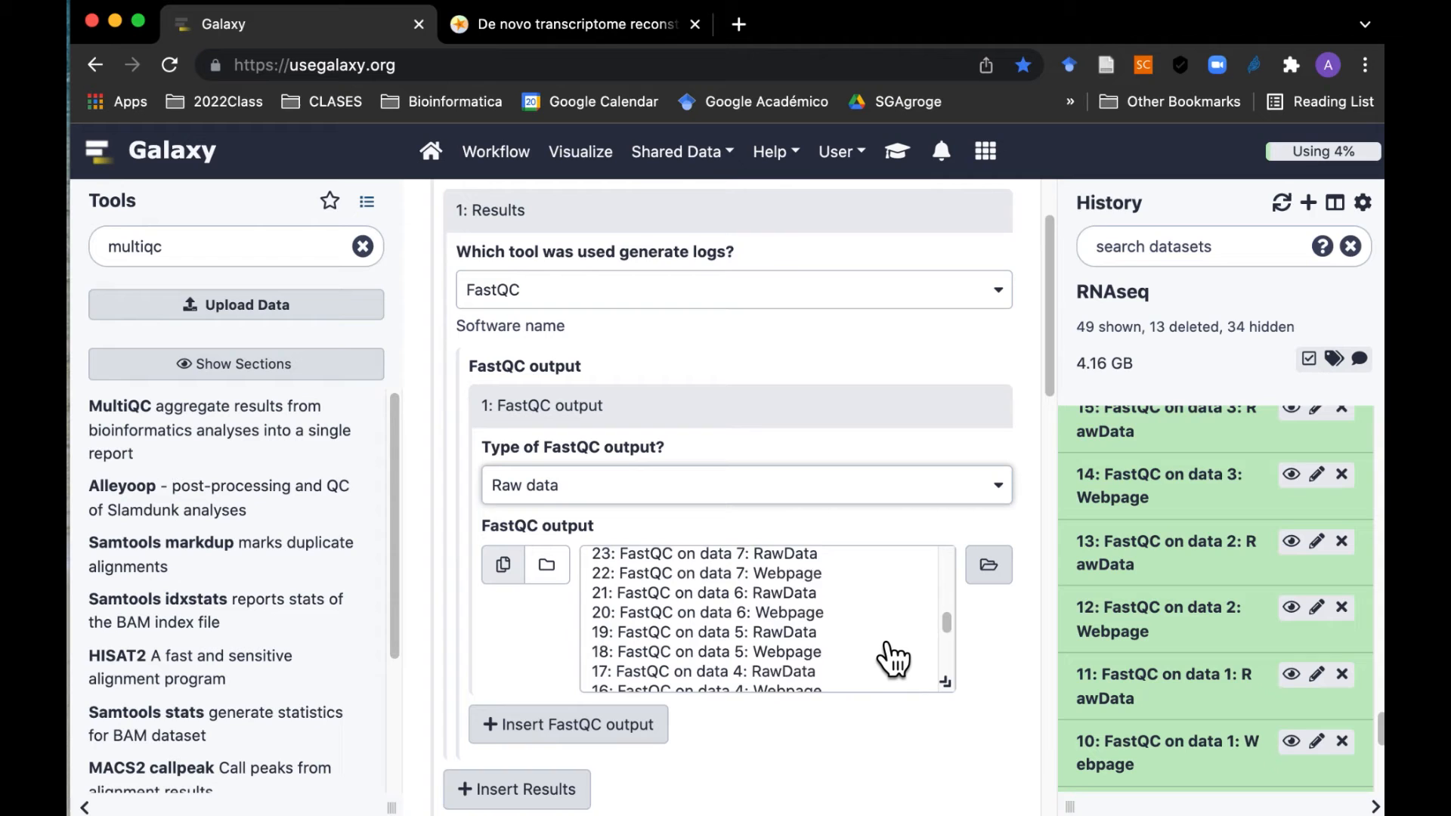
scroll(888, 646, "up", 1)
left_click(885, 641)
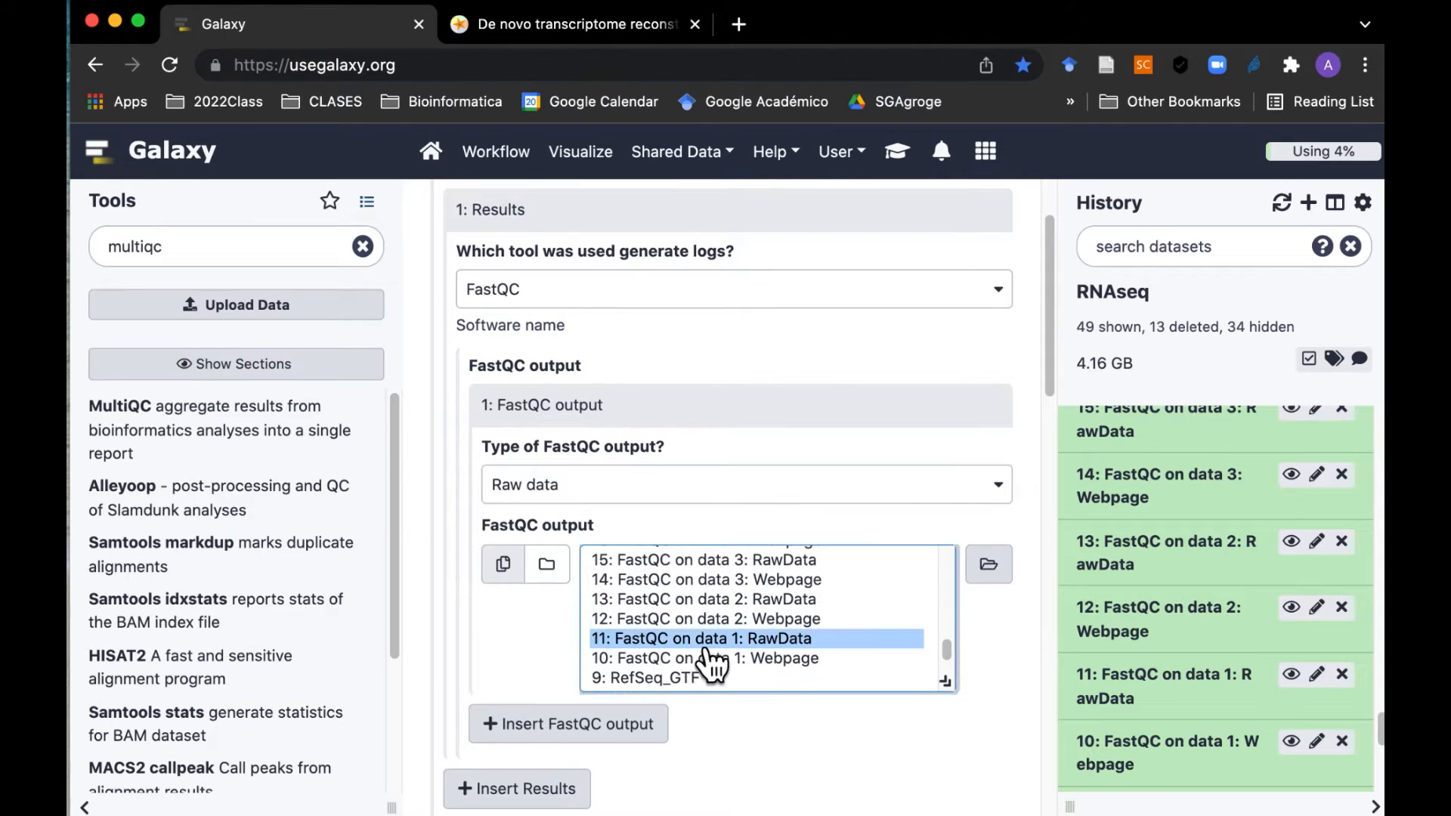
Step: Browse the datasets for MultiQC's FastQC output and mark the RawData files of data 1 to 4: datasets 11, 13, 15 and 17
left_click(990, 574)
scroll(748, 520, "down", 20)
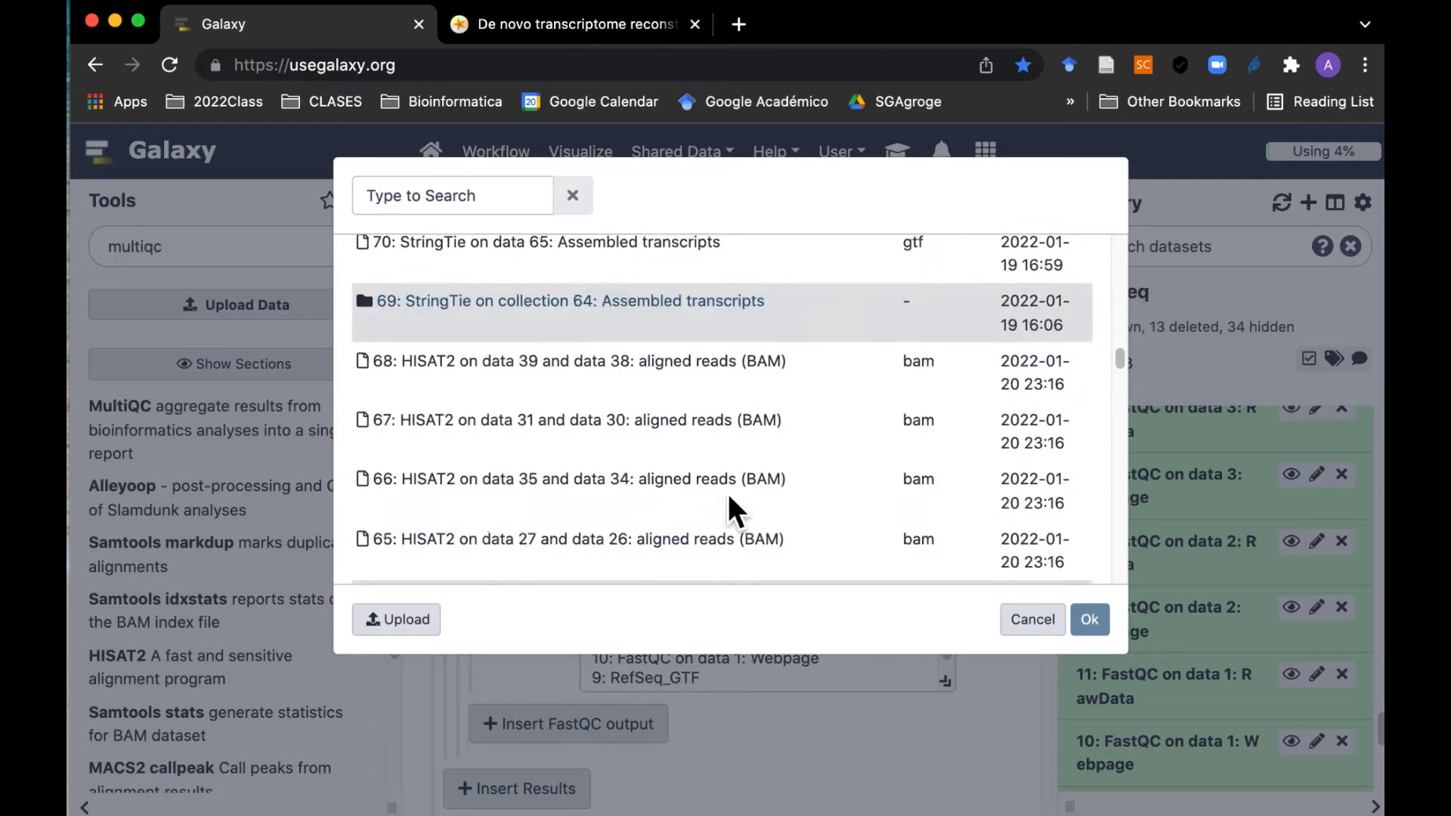
scroll(735, 505, "down", 20)
scroll(665, 438, "up", 5)
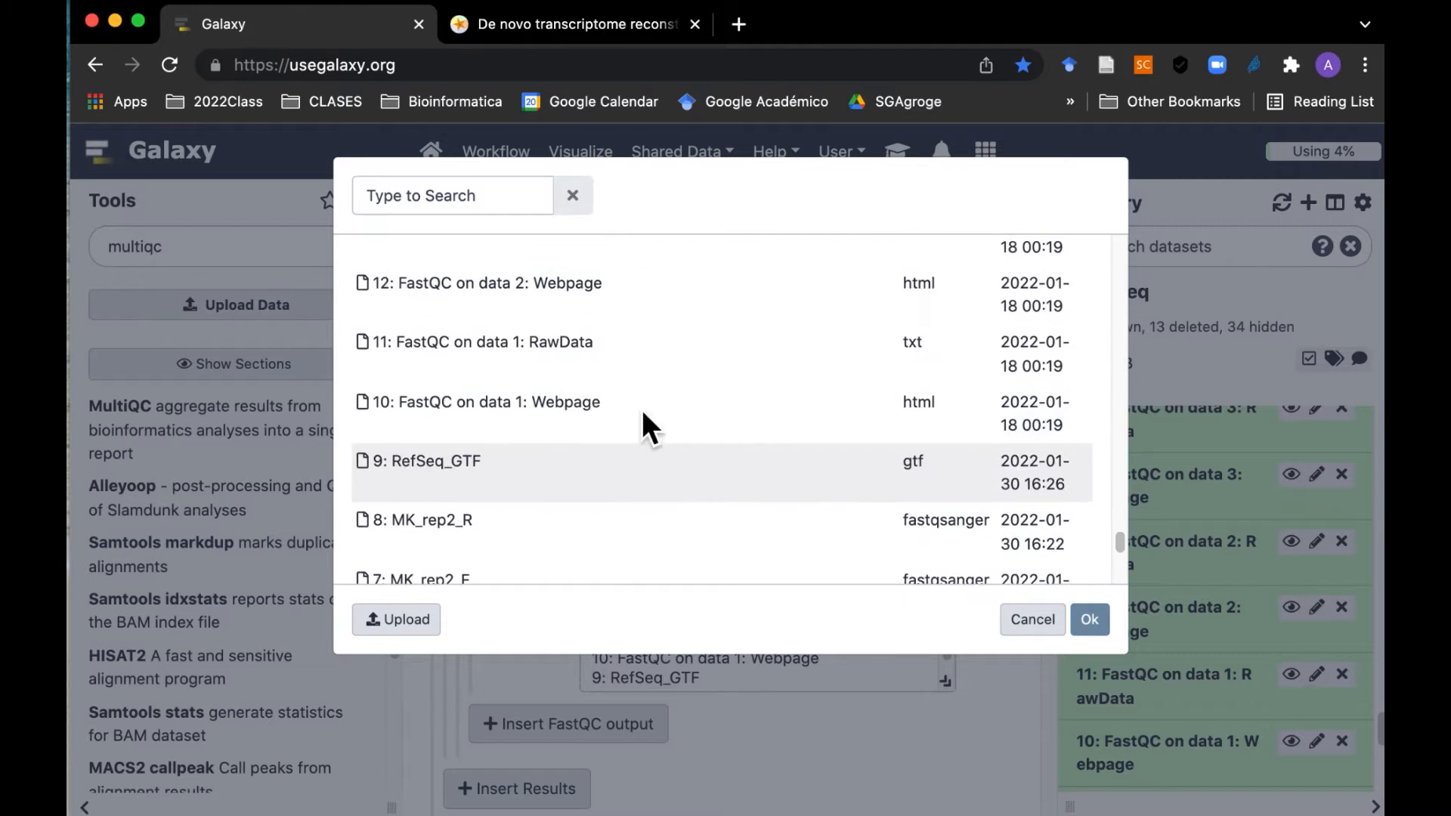
left_click(609, 386)
scroll(597, 408, "up", 2)
left_click(593, 423)
scroll(593, 401, "up", 1)
left_click(594, 374)
scroll(593, 370, "up", 2)
left_click(598, 380)
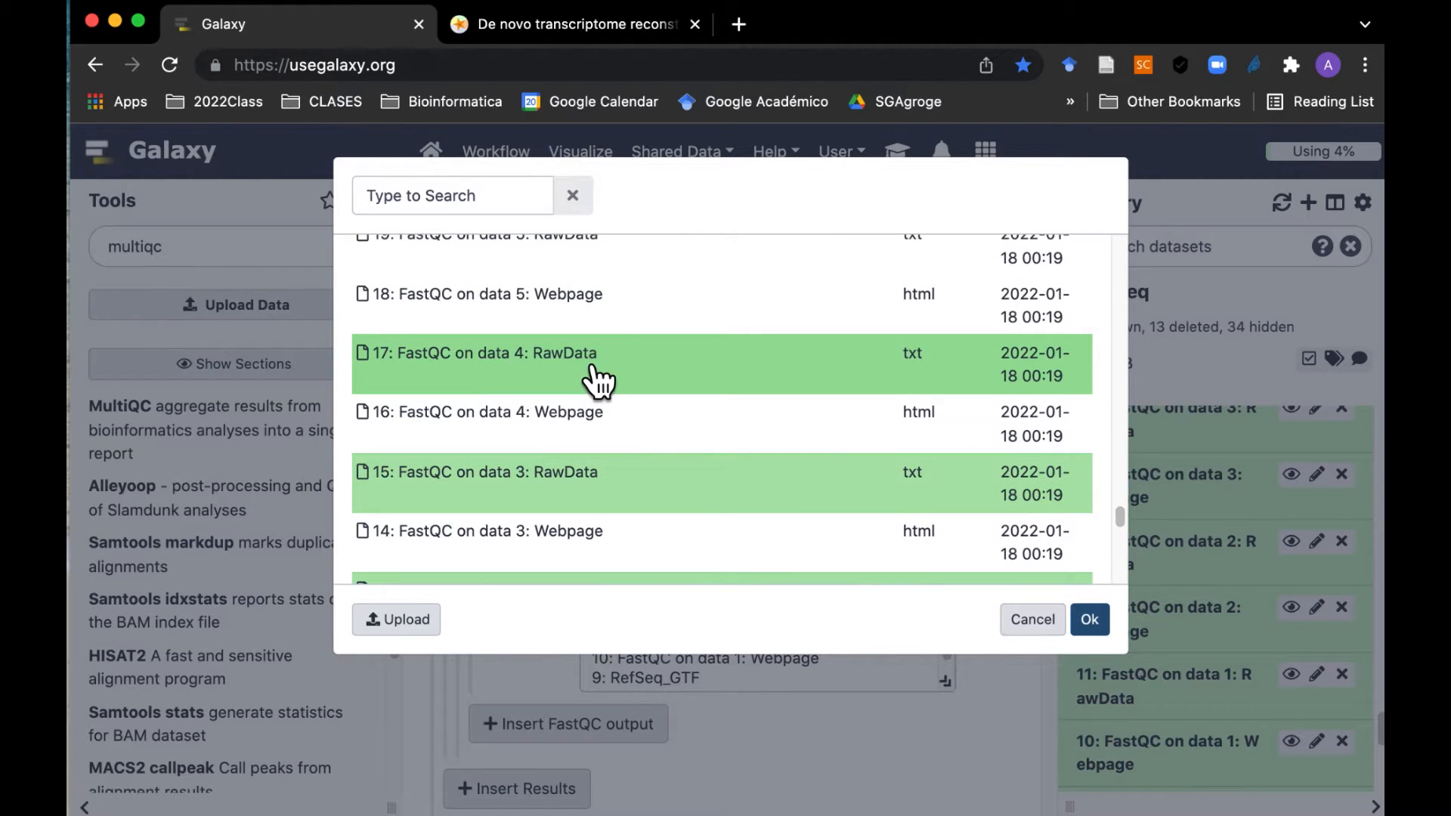
scroll(702, 453, "down", 5)
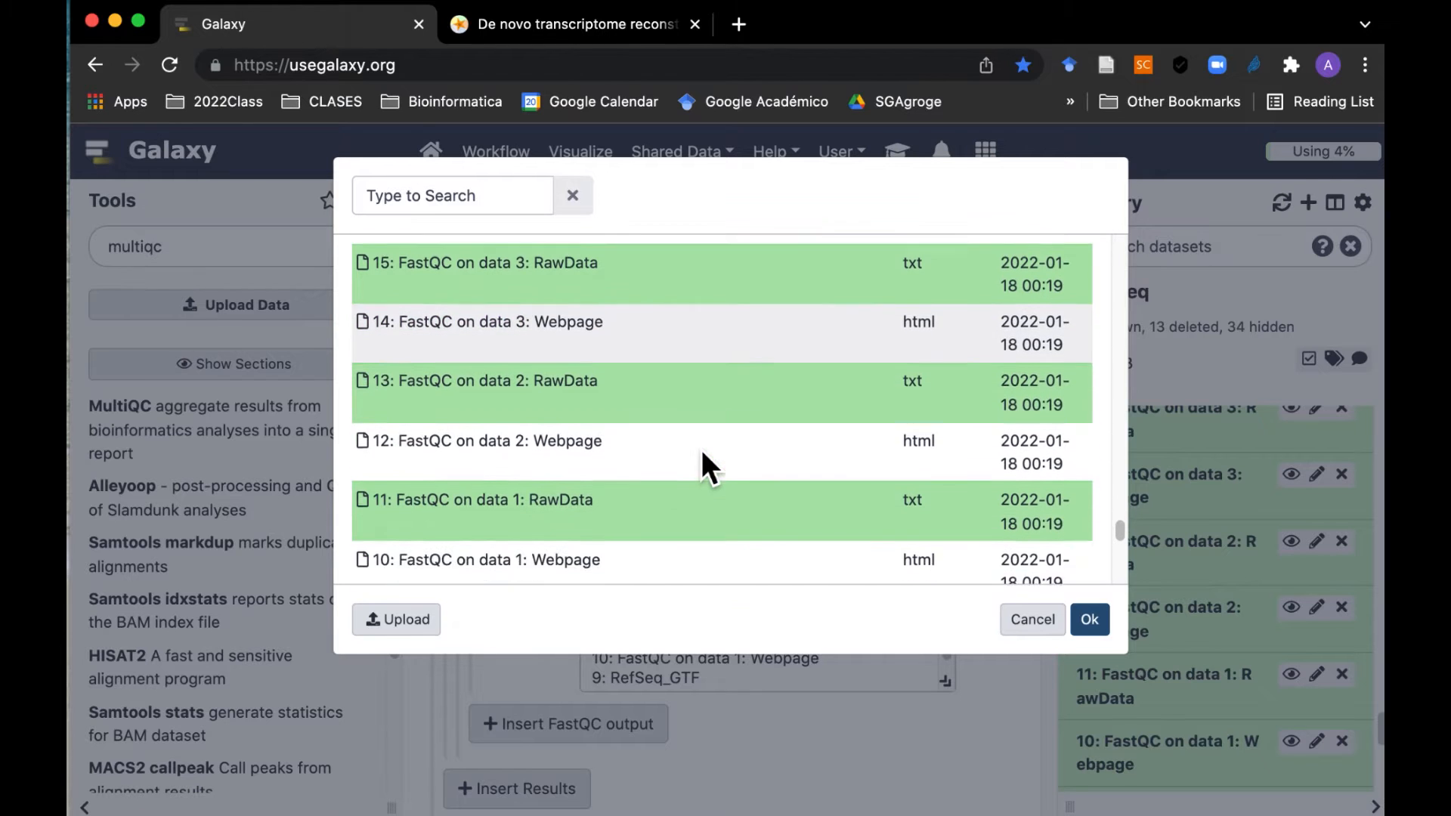
scroll(706, 457, "up", 1)
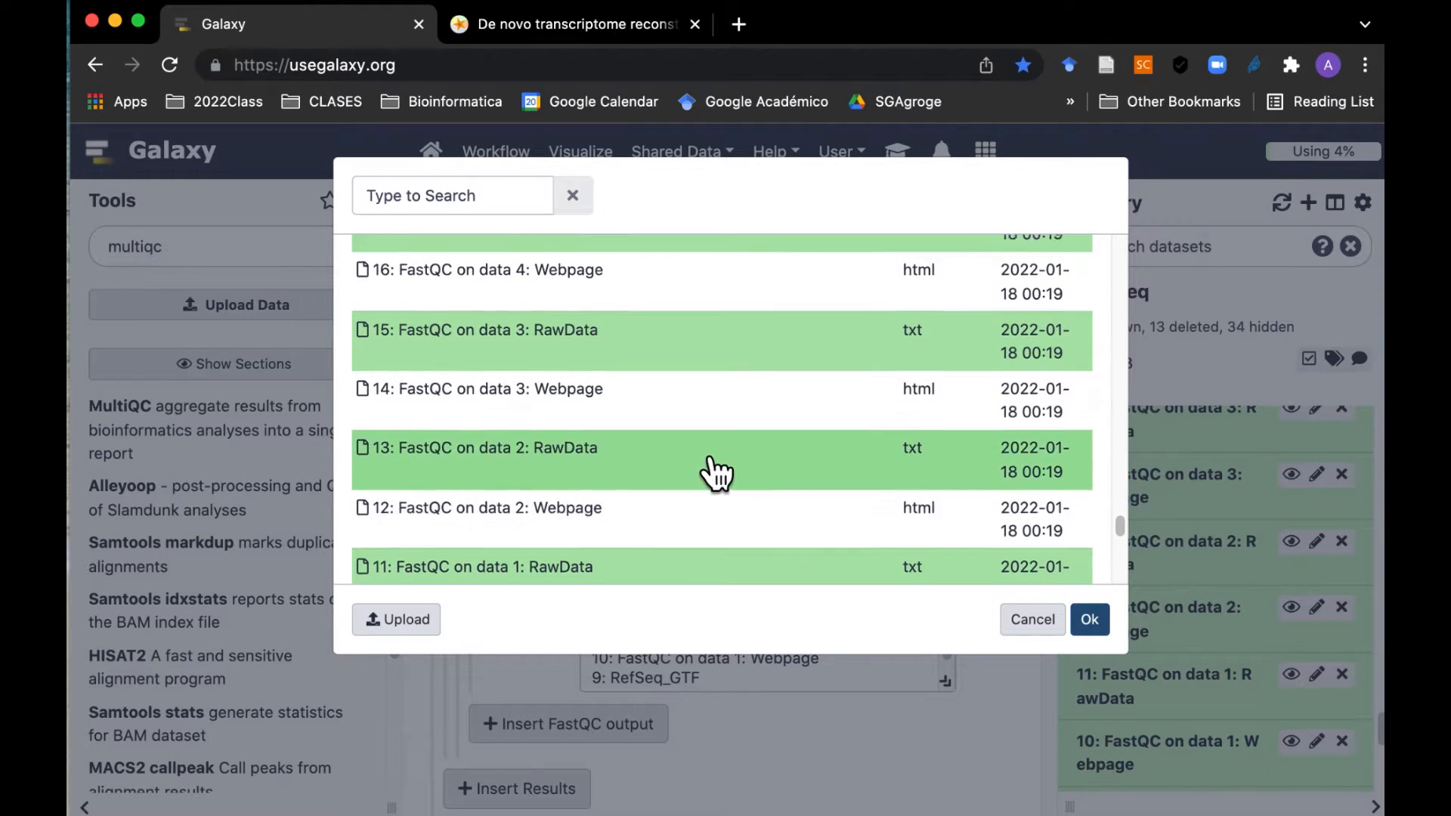
Step: Add the FastQC RawData files of data 5 to 8, datasets 19, 21, 23 and 25, and confirm the dataset selection
scroll(714, 472, "up", 3)
scroll(684, 401, "up", 1)
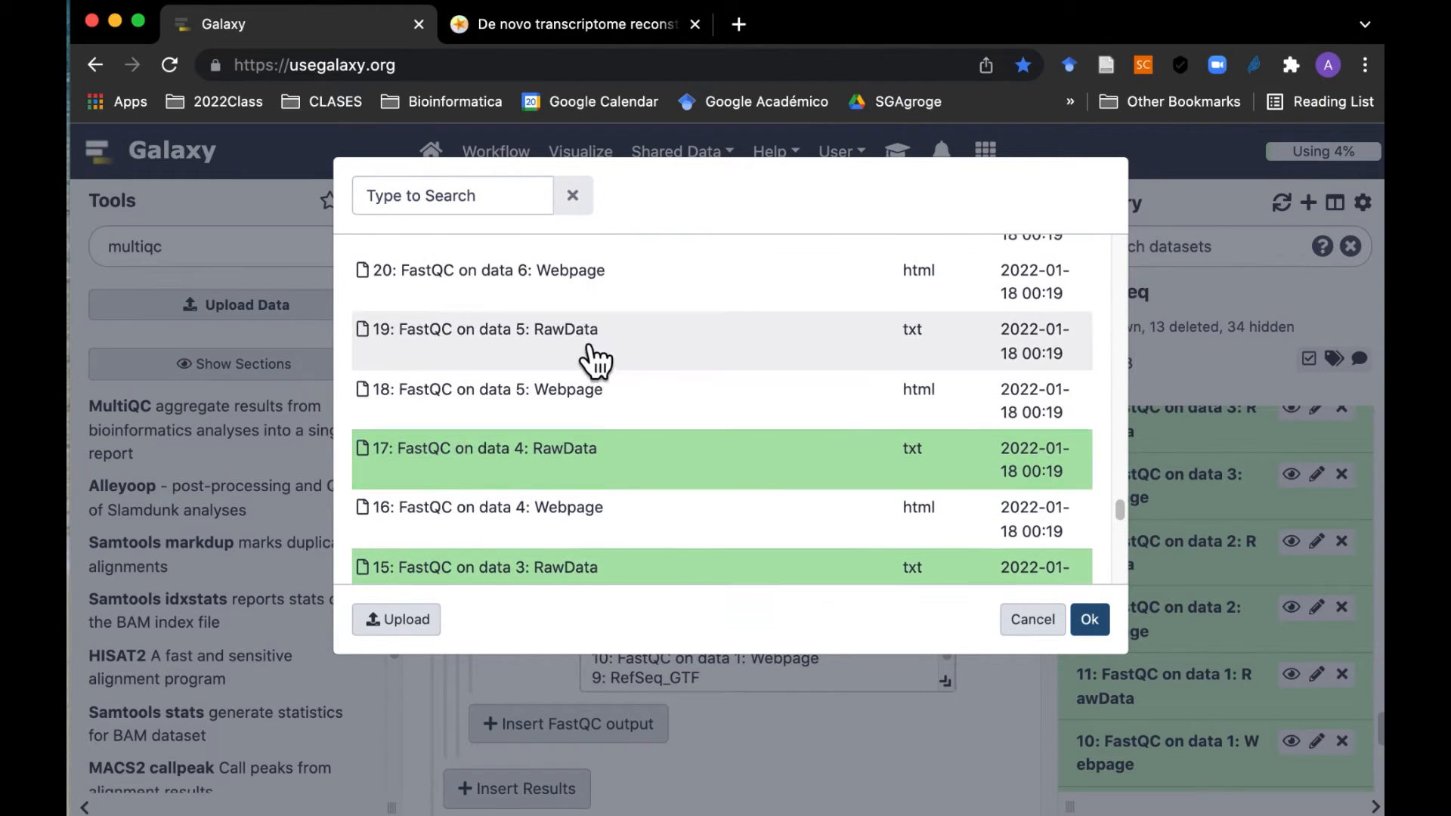
left_click(596, 361)
scroll(596, 361, "up", 2)
left_click(597, 361)
scroll(596, 361, "up", 2)
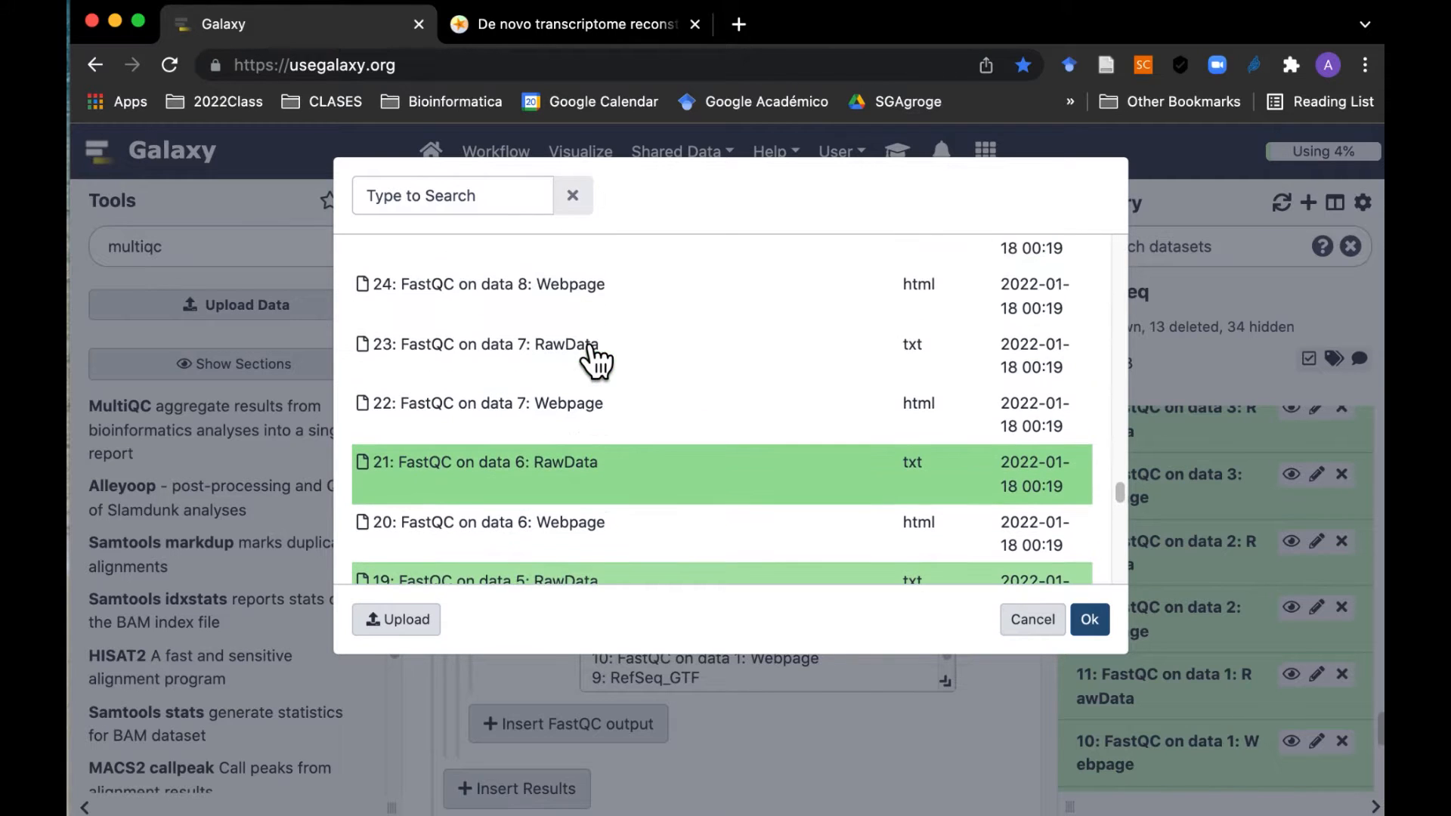
left_click(596, 361)
scroll(594, 357, "up", 2)
left_click(584, 341)
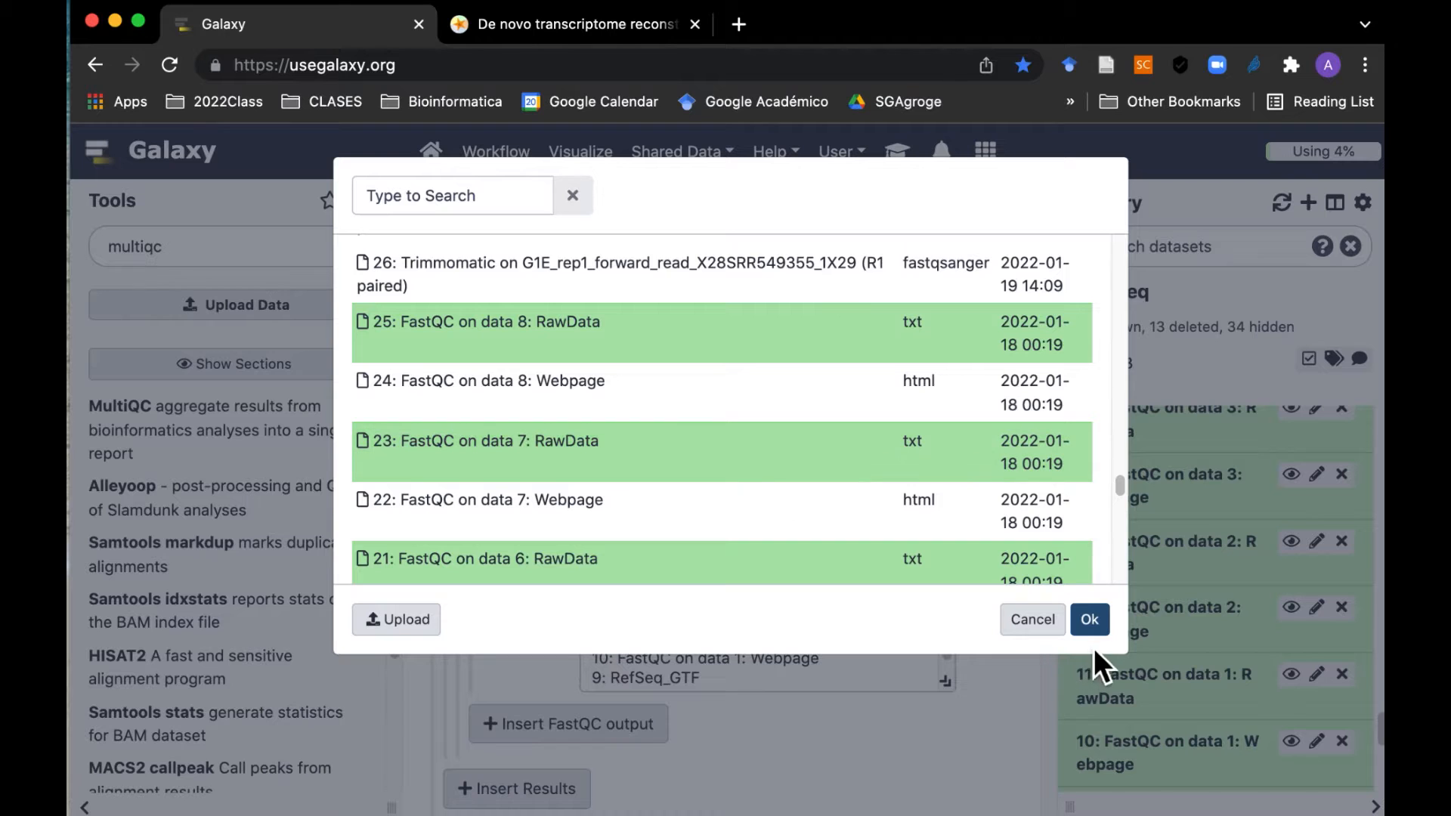
left_click(1097, 622)
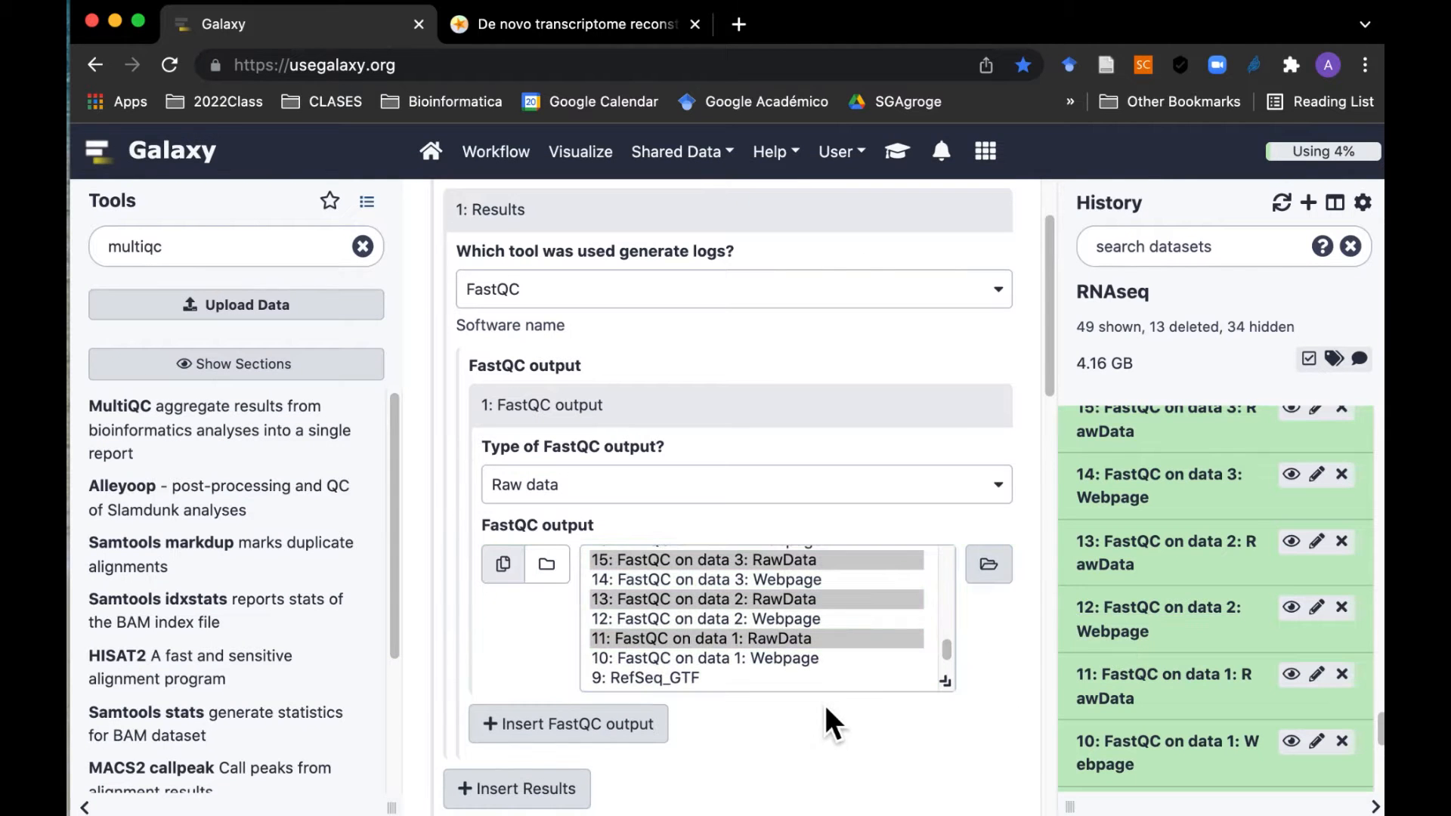
Step: Title the report "MultiQC de Datos Originales" and execute MultiQC on the selected FastQC raw data
scroll(833, 730, "down", 6)
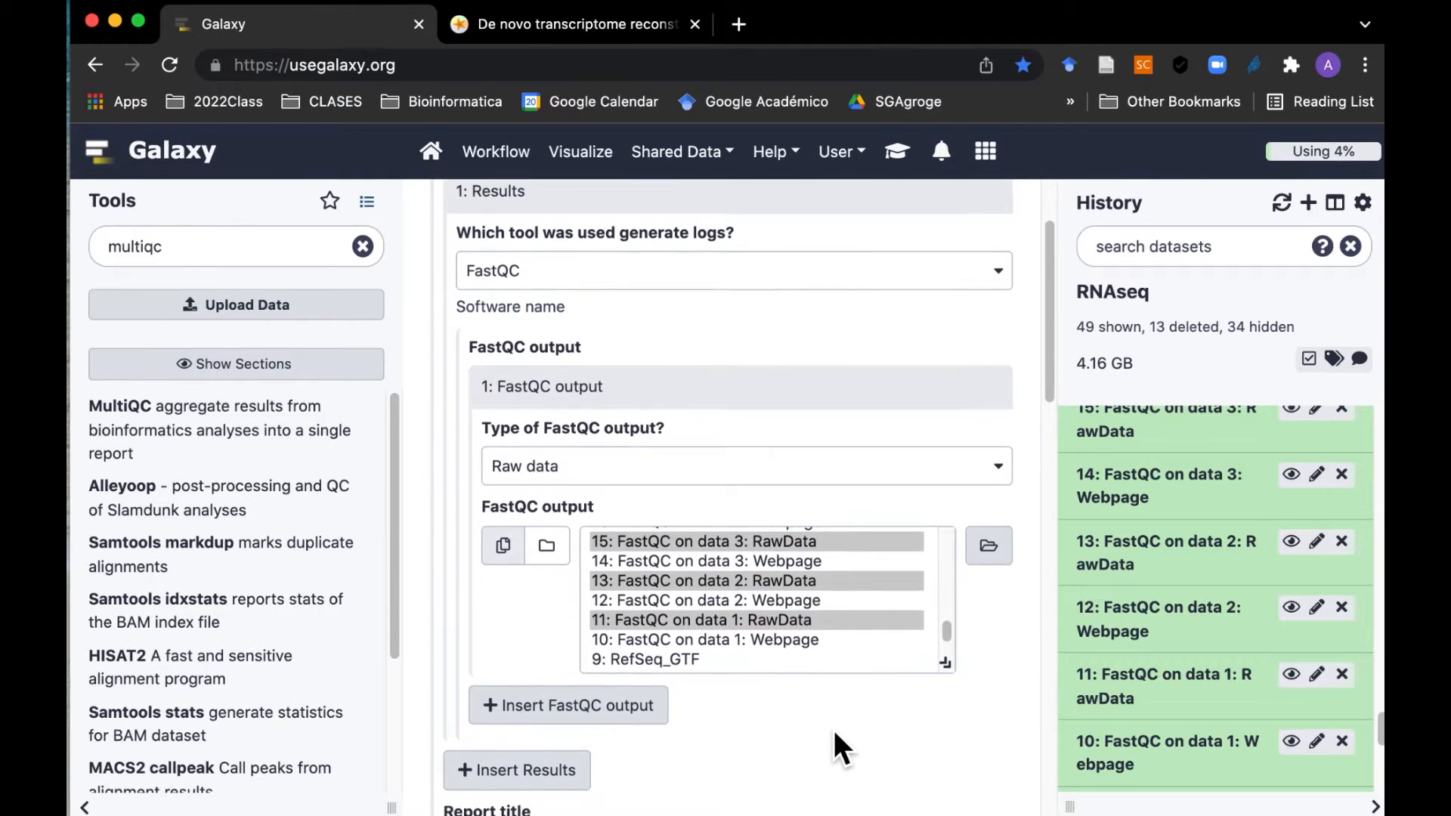
left_click(531, 445)
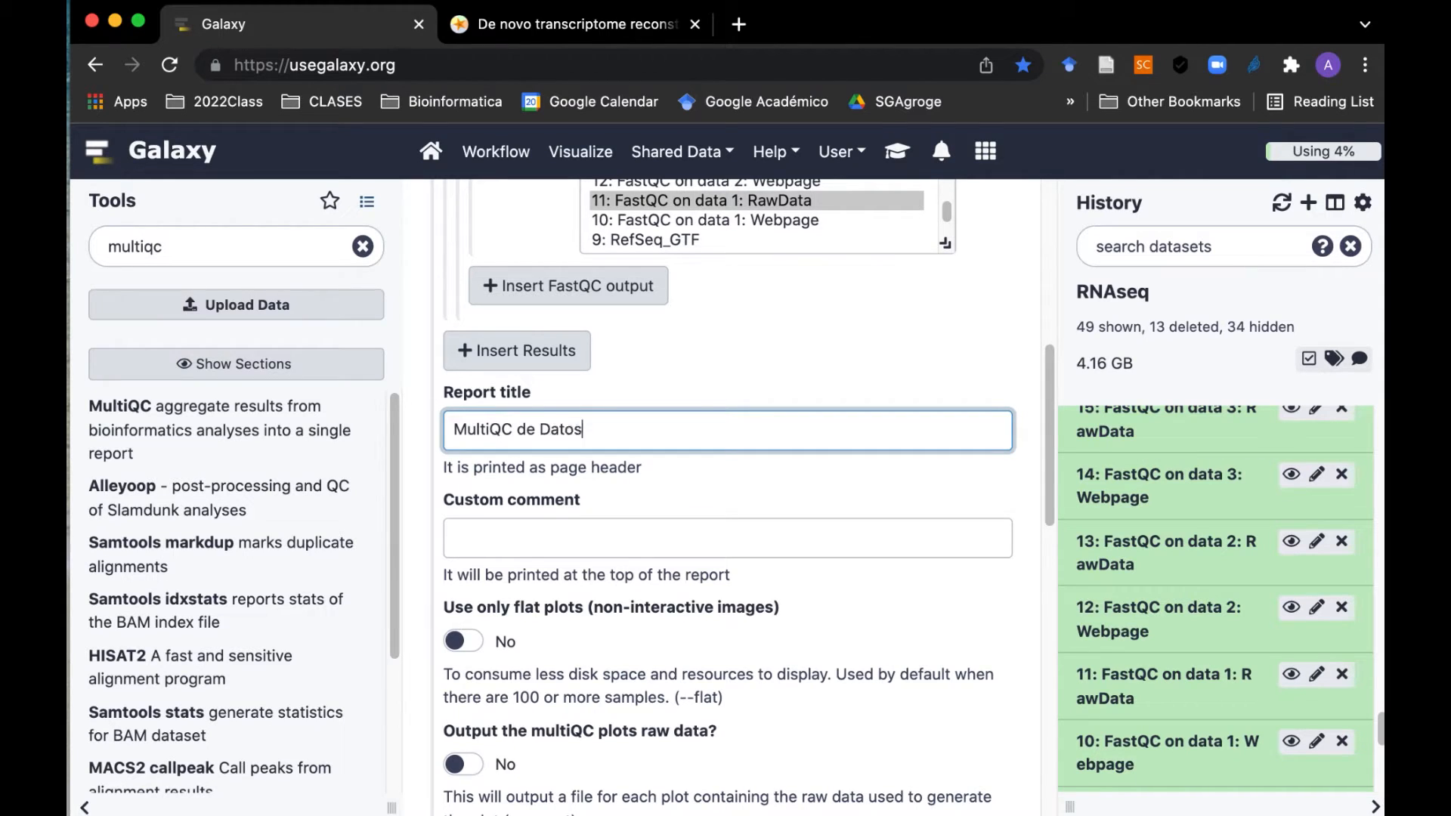
type("MultiQC de Dato")
scroll(640, 627, "down", 4)
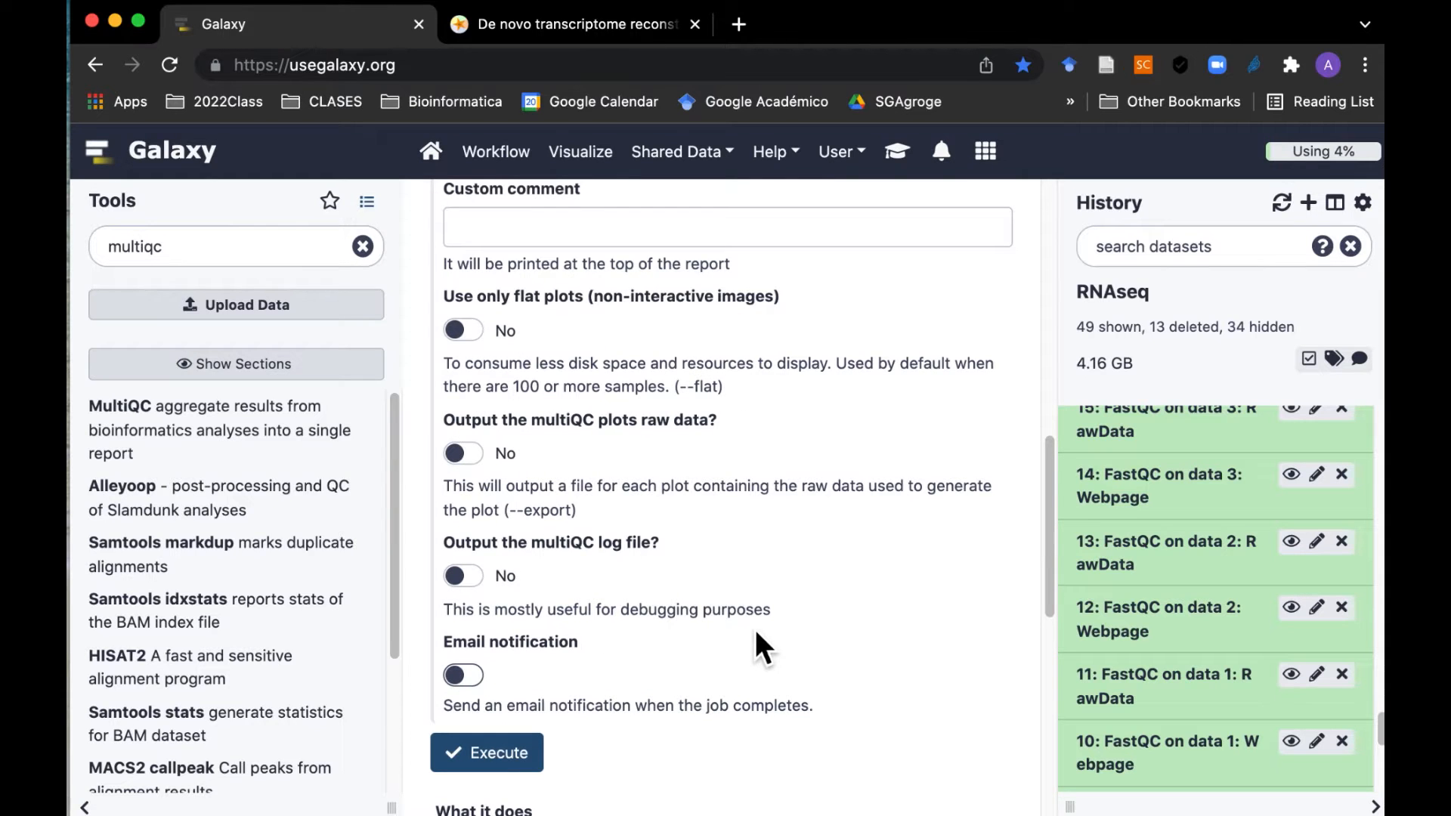
scroll(756, 632, "down", 2)
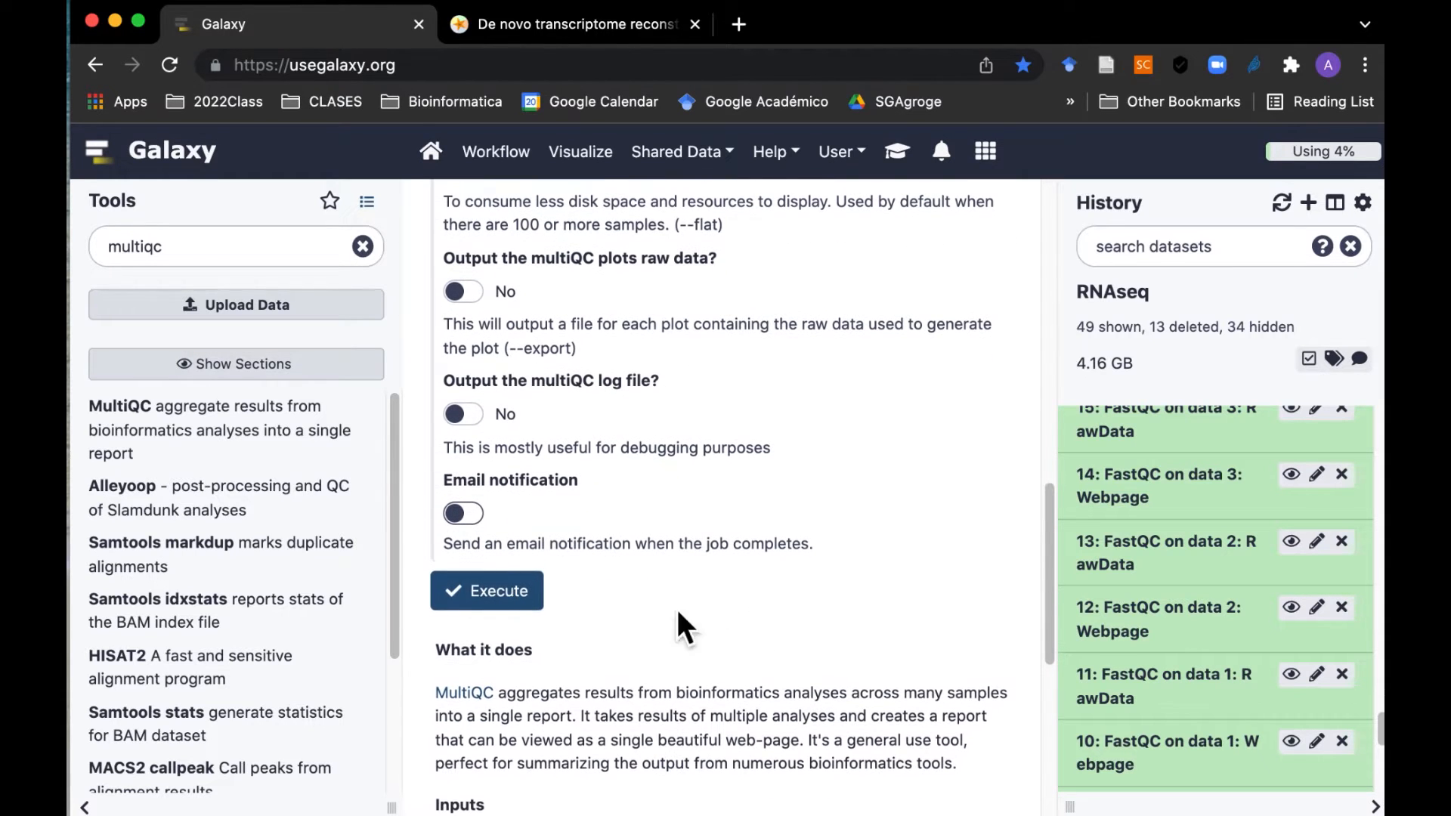
left_click(505, 598)
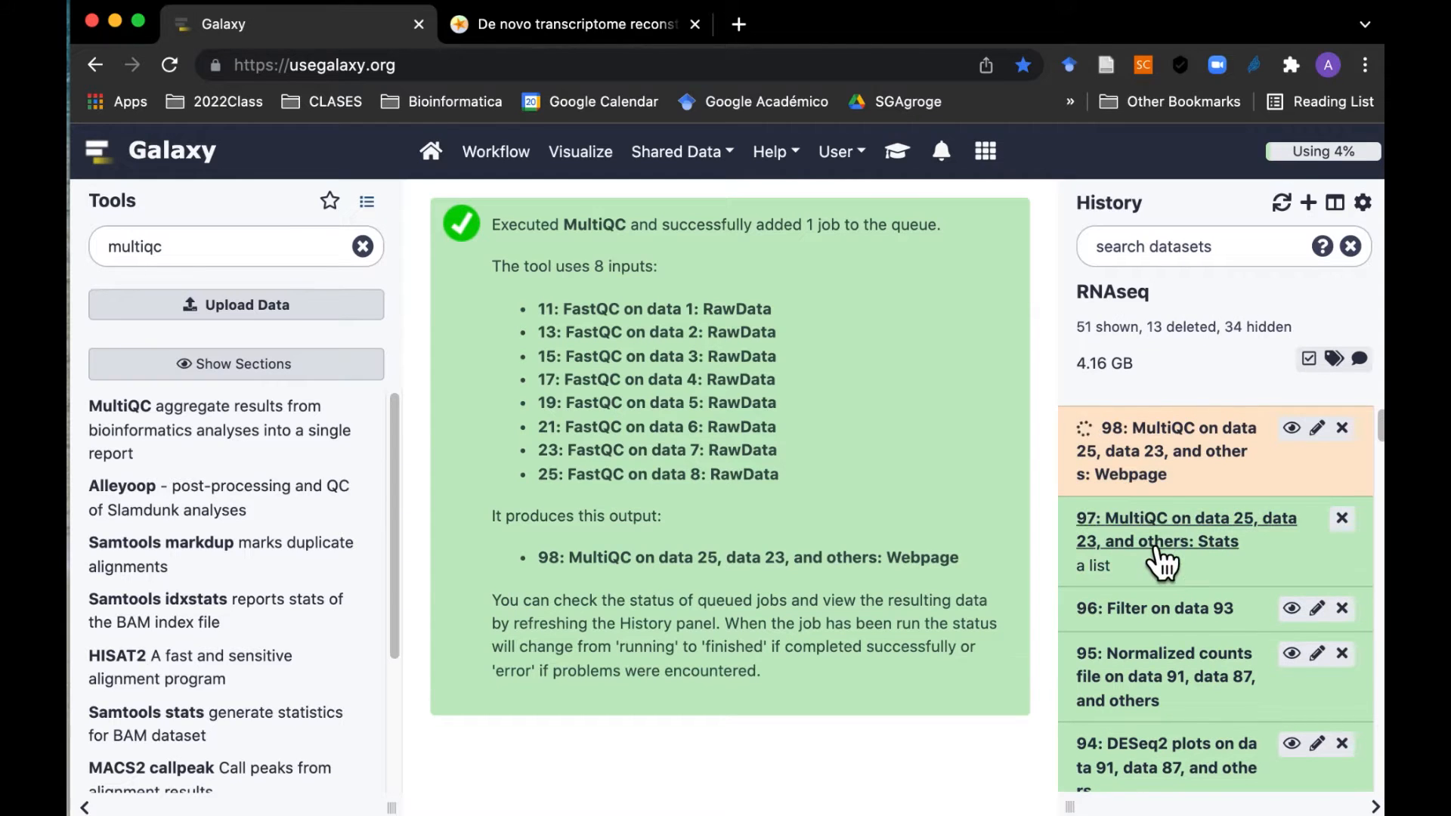
Step: View the MultiQC output, open its Webpage report with both side panels collapsed and examine the General Statistics table
left_click(1249, 560)
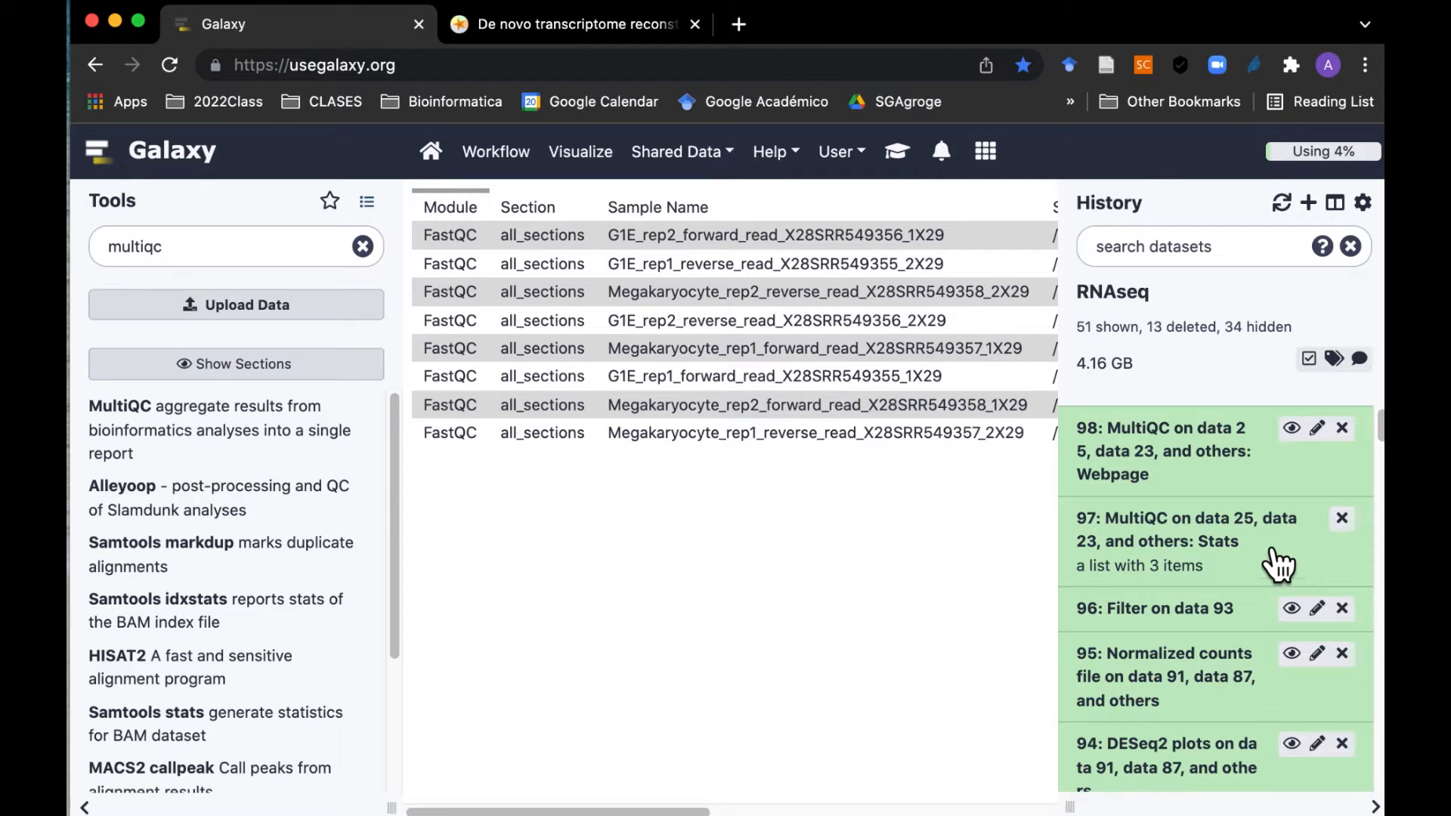
left_click(1292, 428)
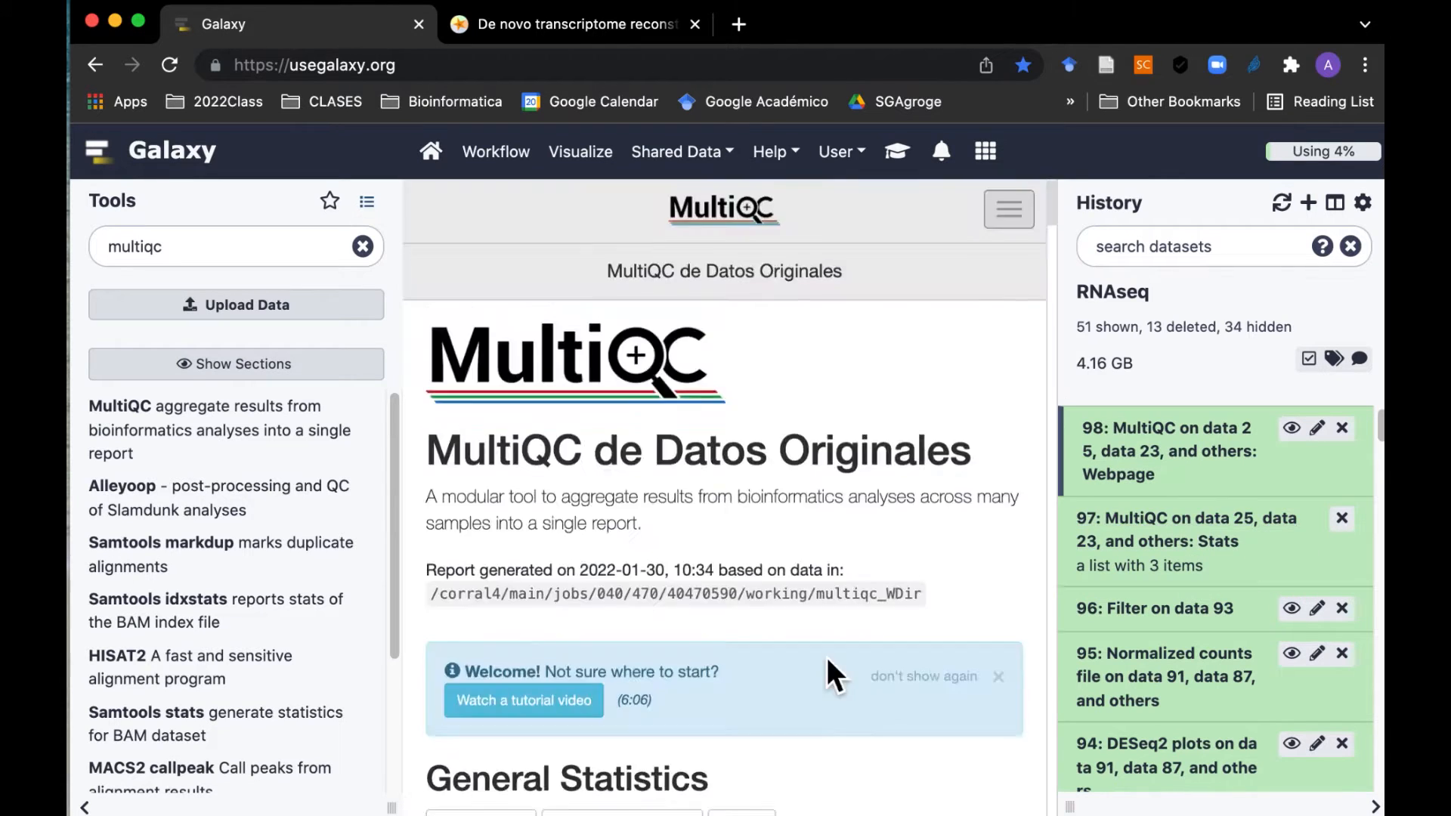
scroll(827, 656, "down", 7)
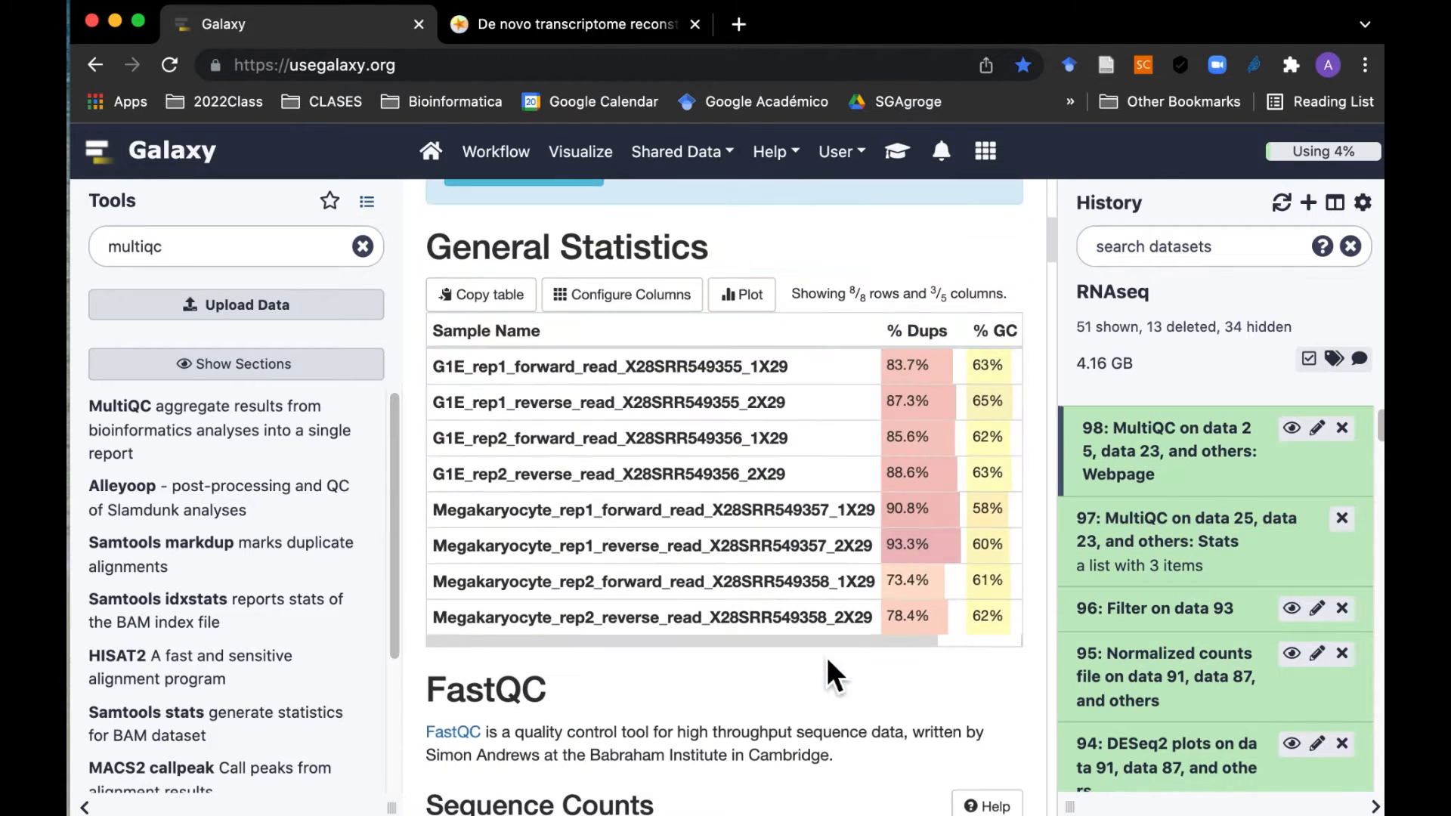
left_click(1375, 807)
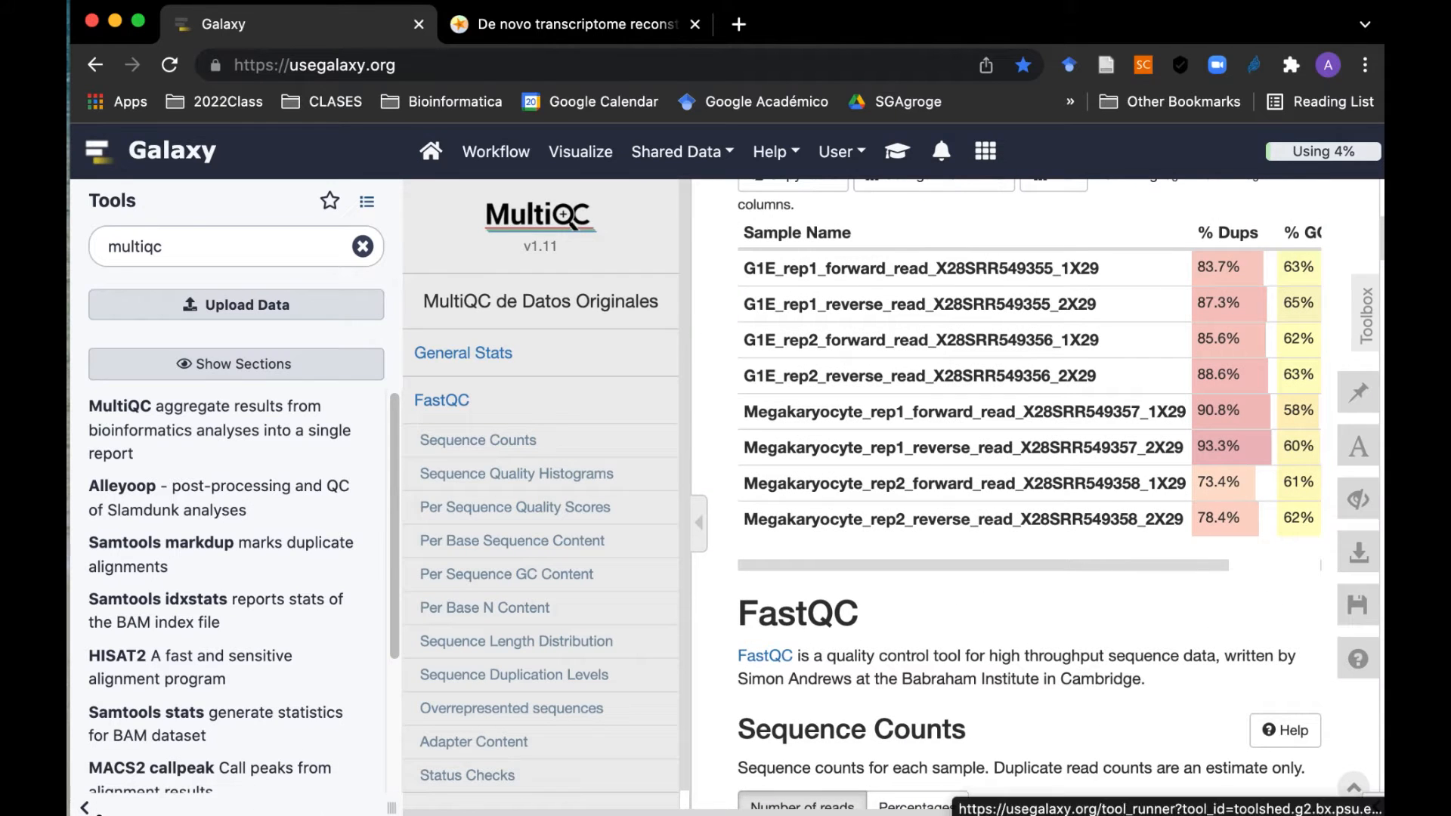
left_click(85, 807)
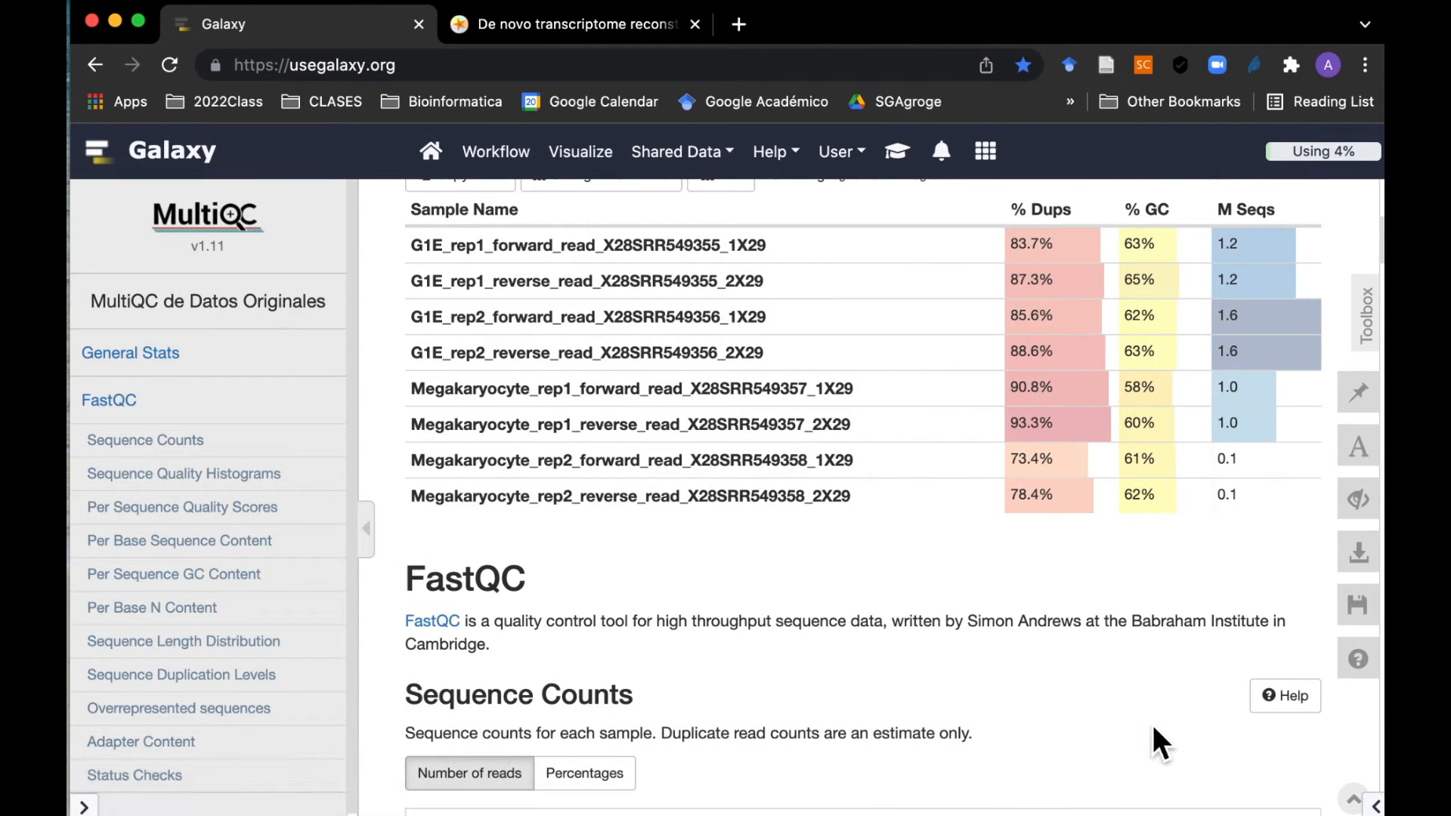
scroll(1153, 724, "up", 2)
scroll(1153, 724, "up", 1)
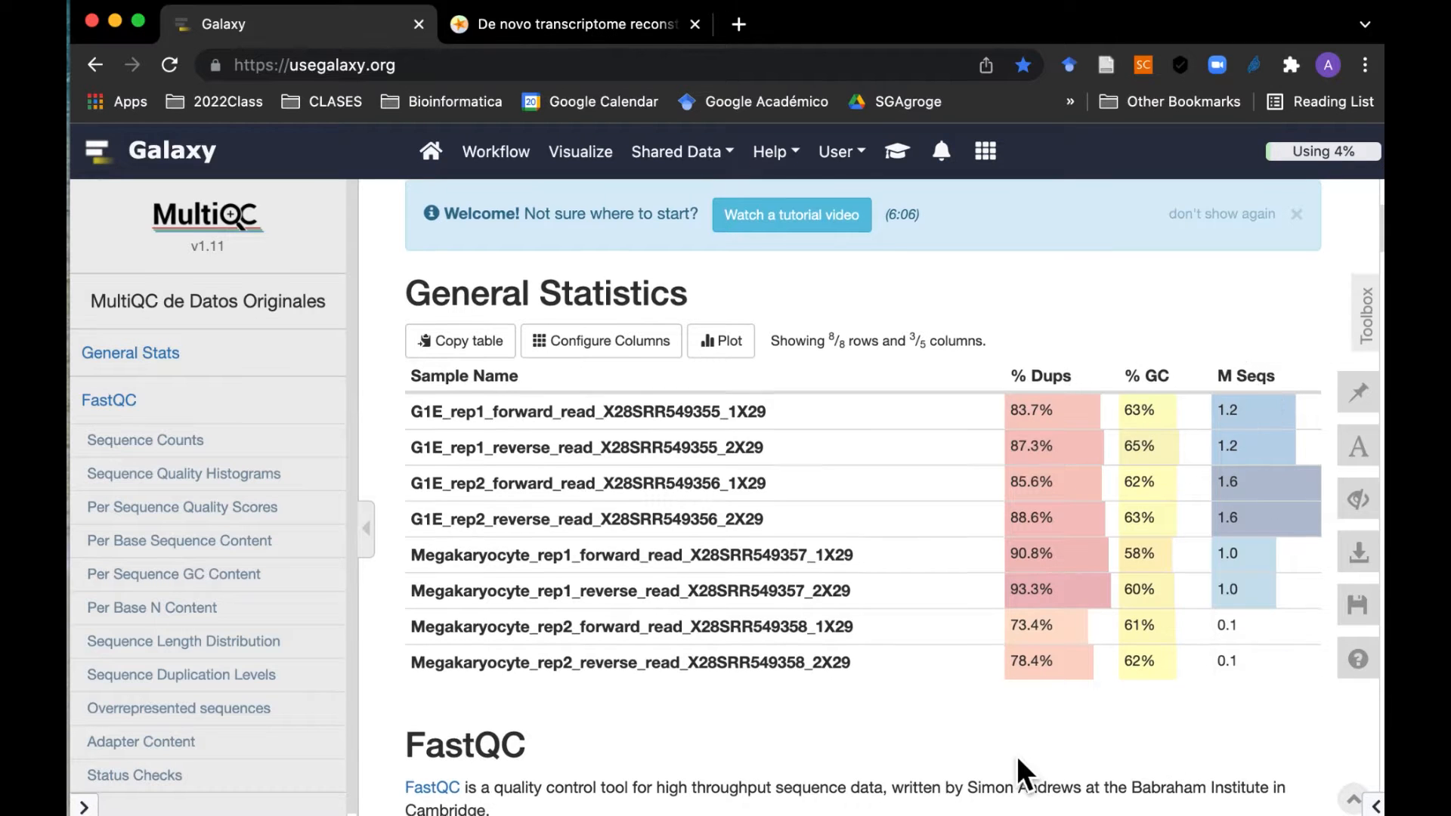
Step: Examine the Sequence Counts and Mean Quality Scores plots of the MultiQC report, comparing the samples' quality along the read positions
scroll(1017, 756, "down", 3)
scroll(1017, 758, "down", 8)
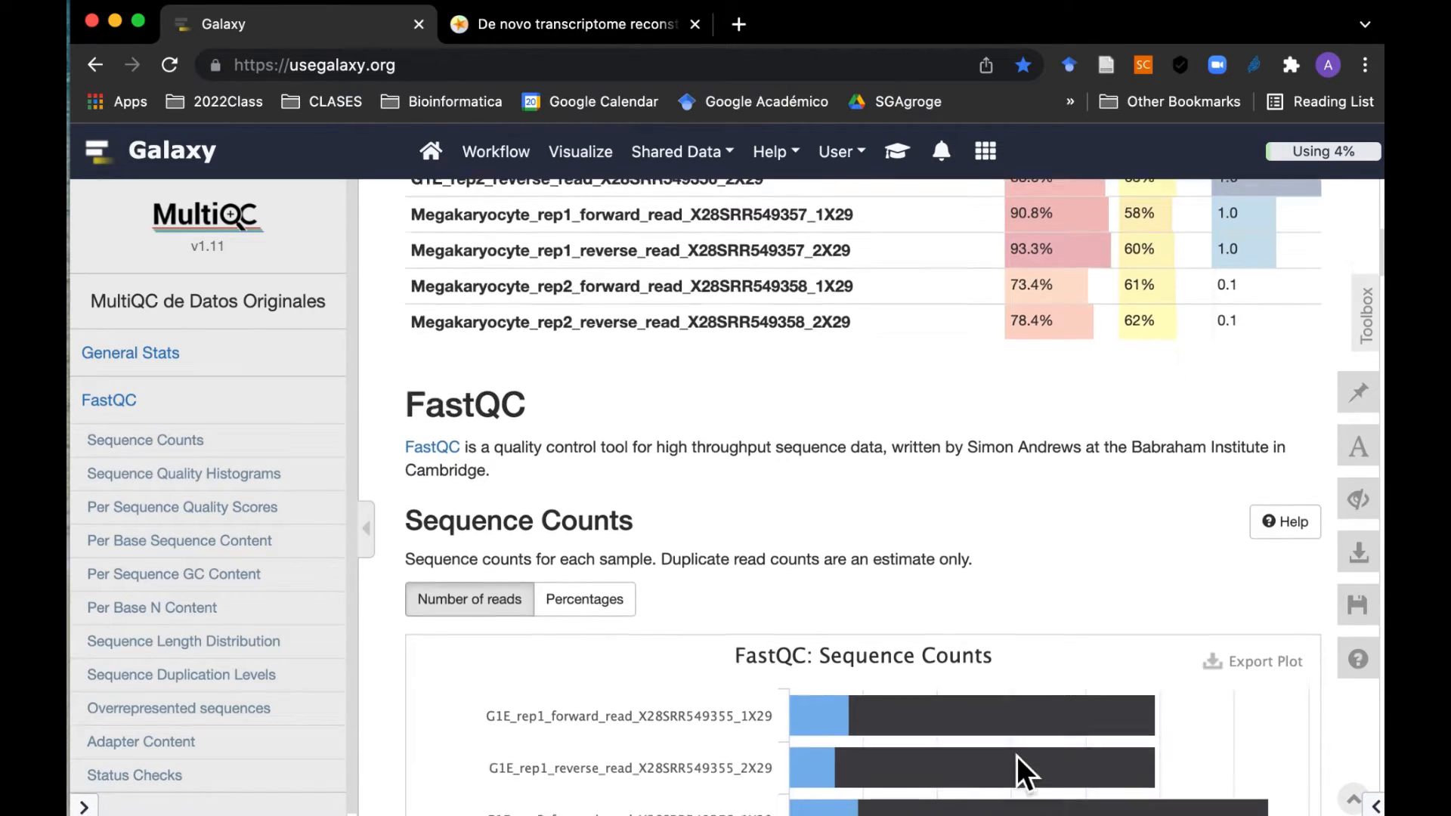
scroll(1018, 763, "down", 8)
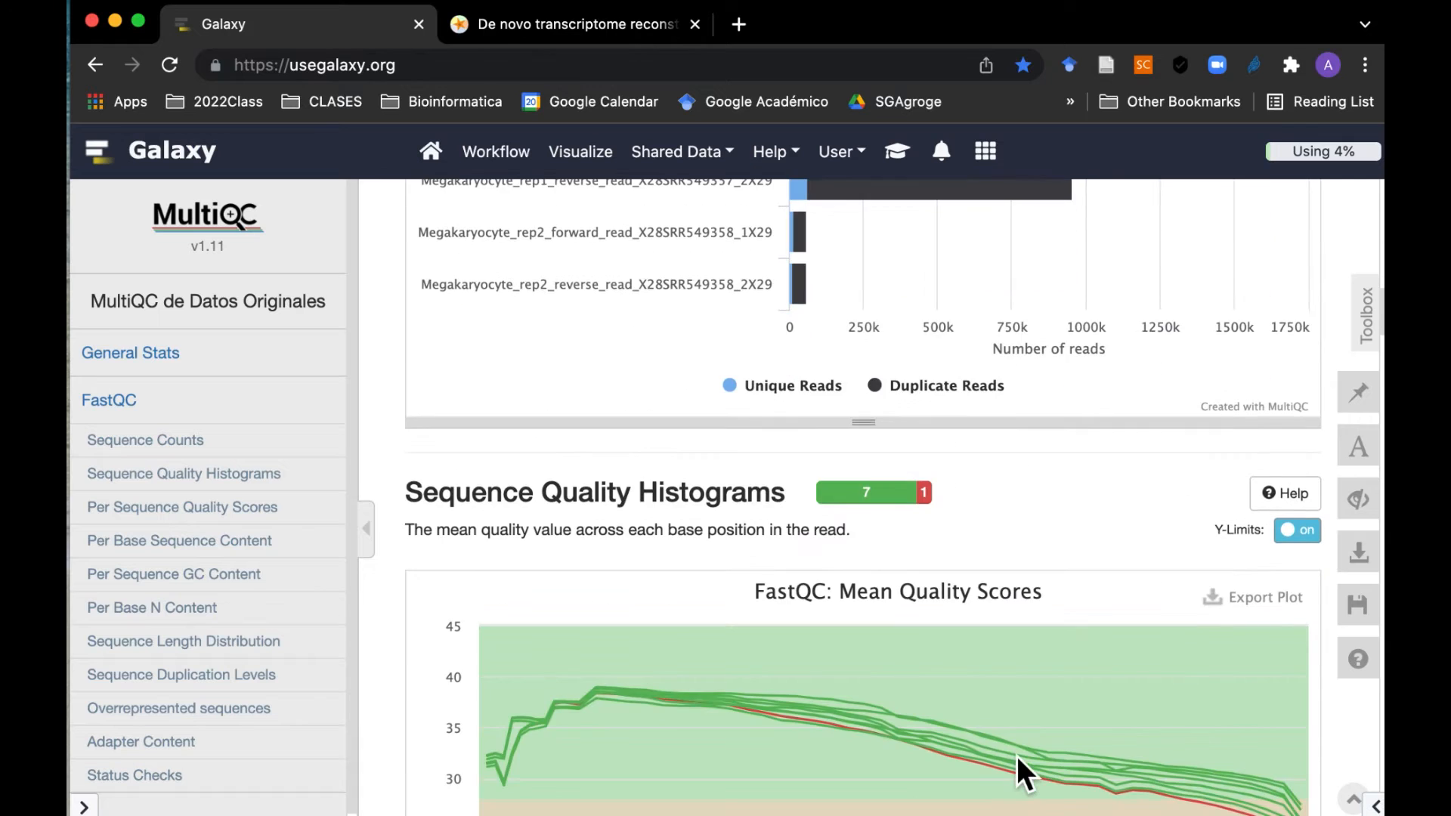
scroll(1017, 756, "down", 2)
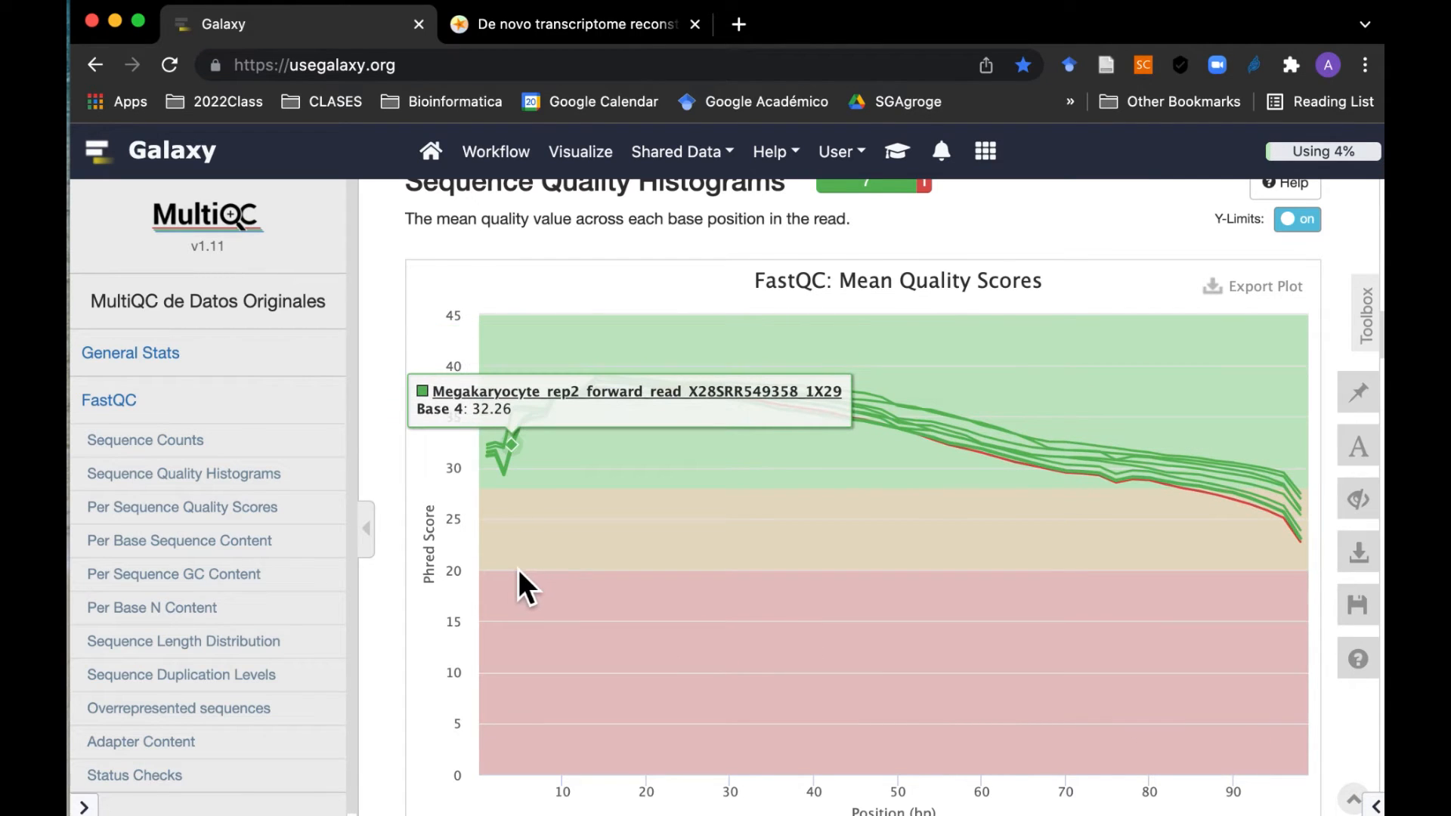
scroll(518, 570, "up", 1)
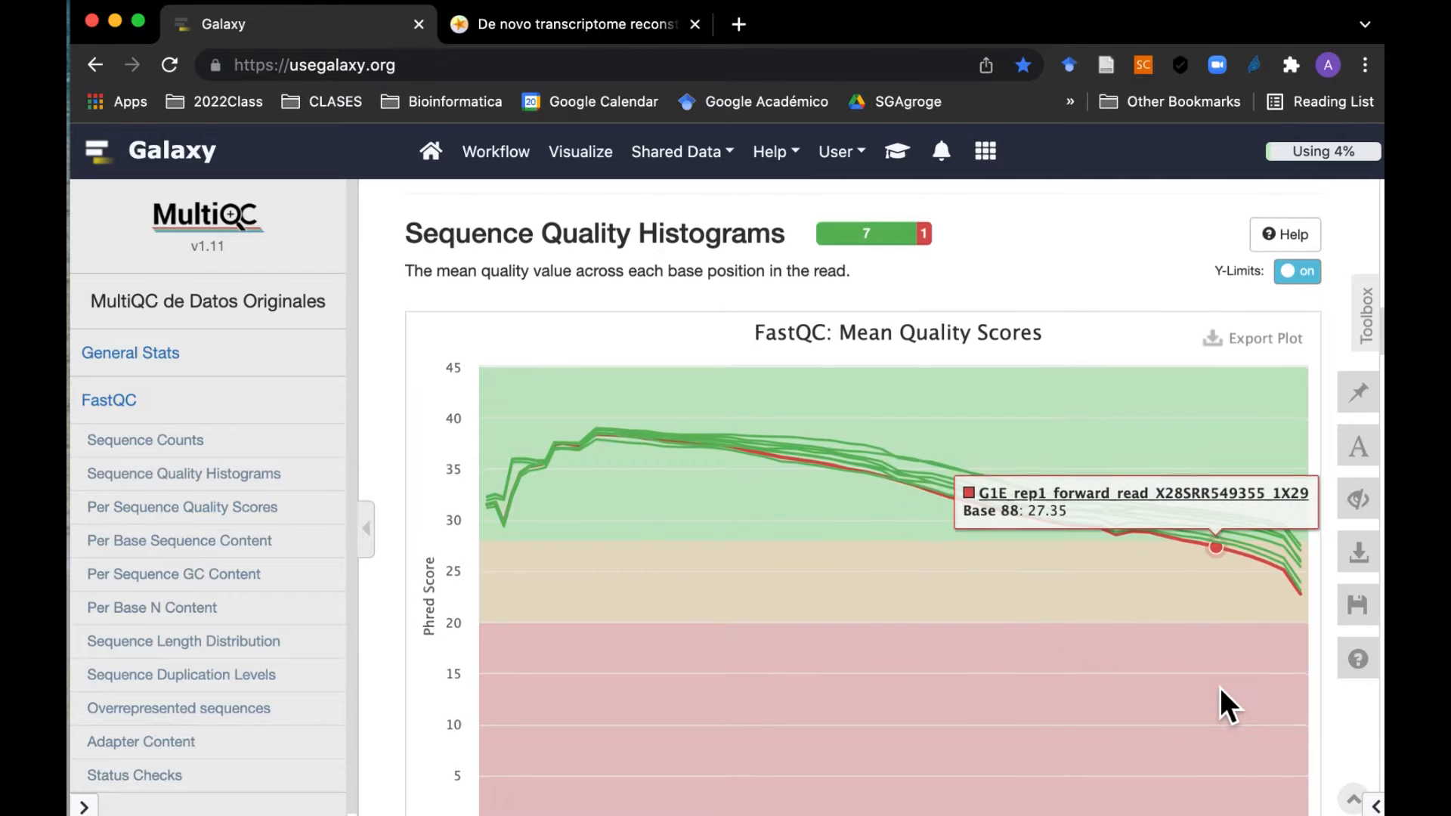
scroll(1217, 702, "down", 2)
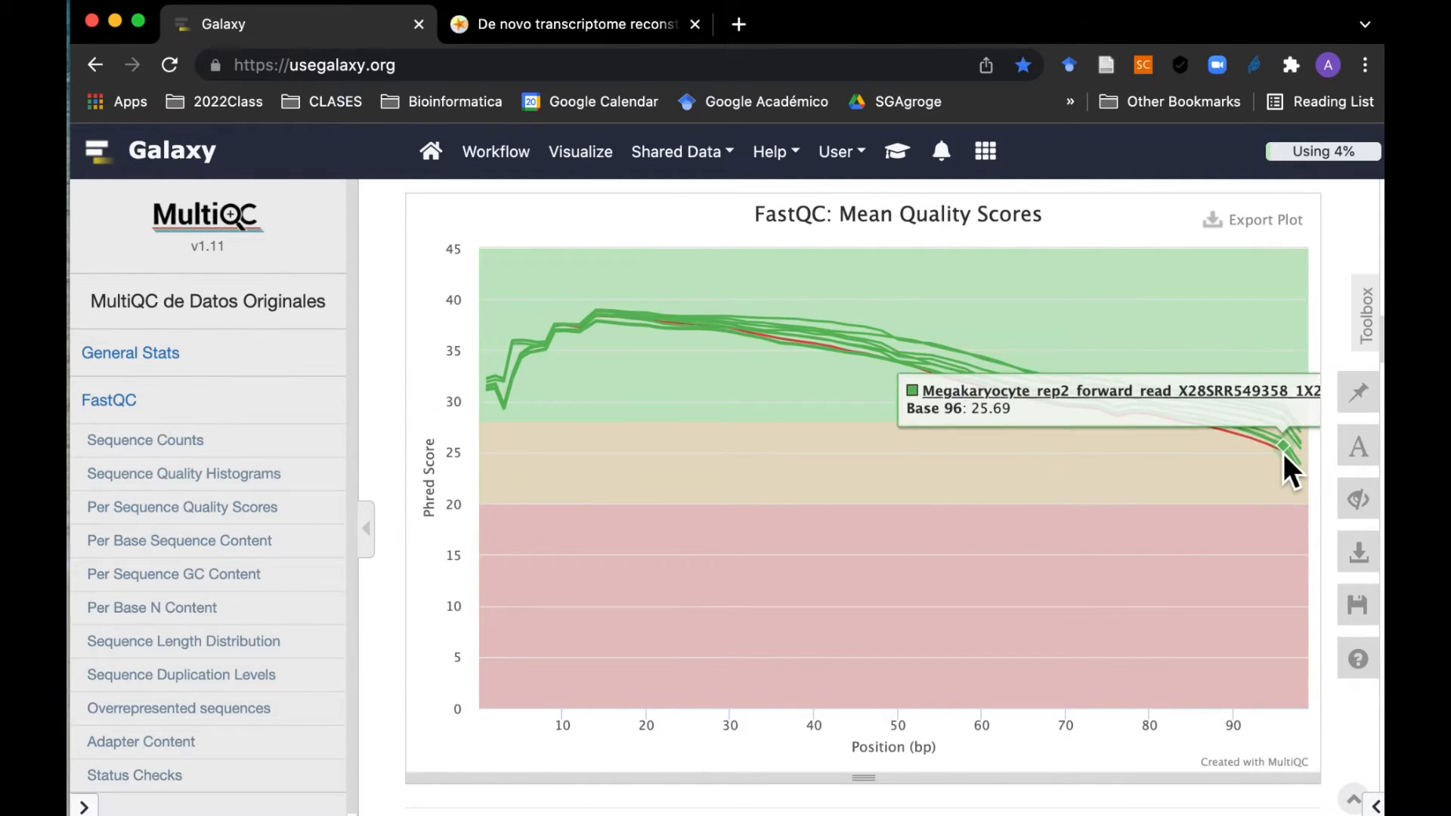
Step: Review the report's plots from Per Sequence Quality Scores to Adapter Content, checking GC content, N content, duplication levels and adapter percentages per sample
scroll(807, 592, "down", 7)
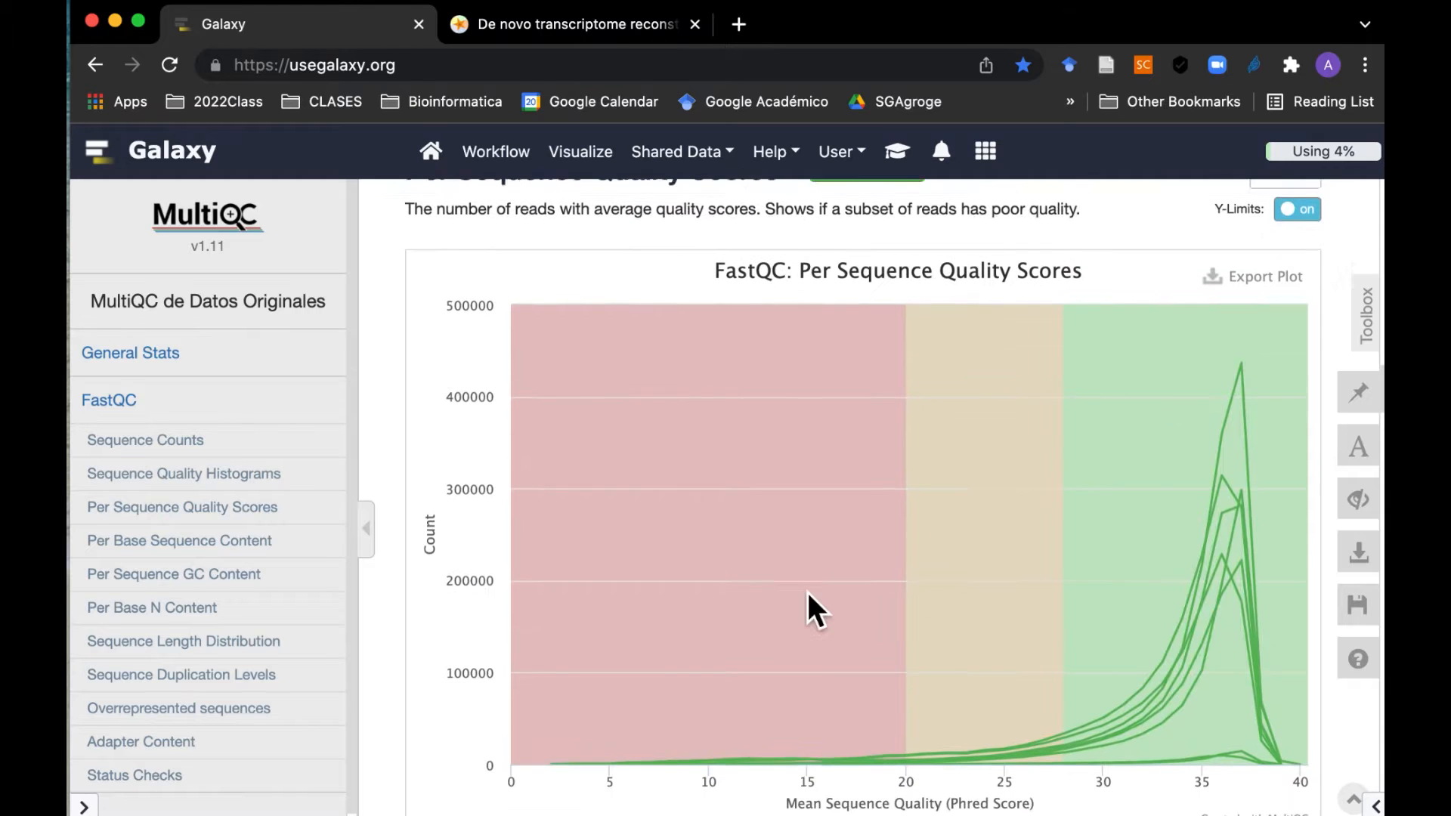
scroll(1212, 770, "down", 4)
scroll(1212, 769, "down", 7)
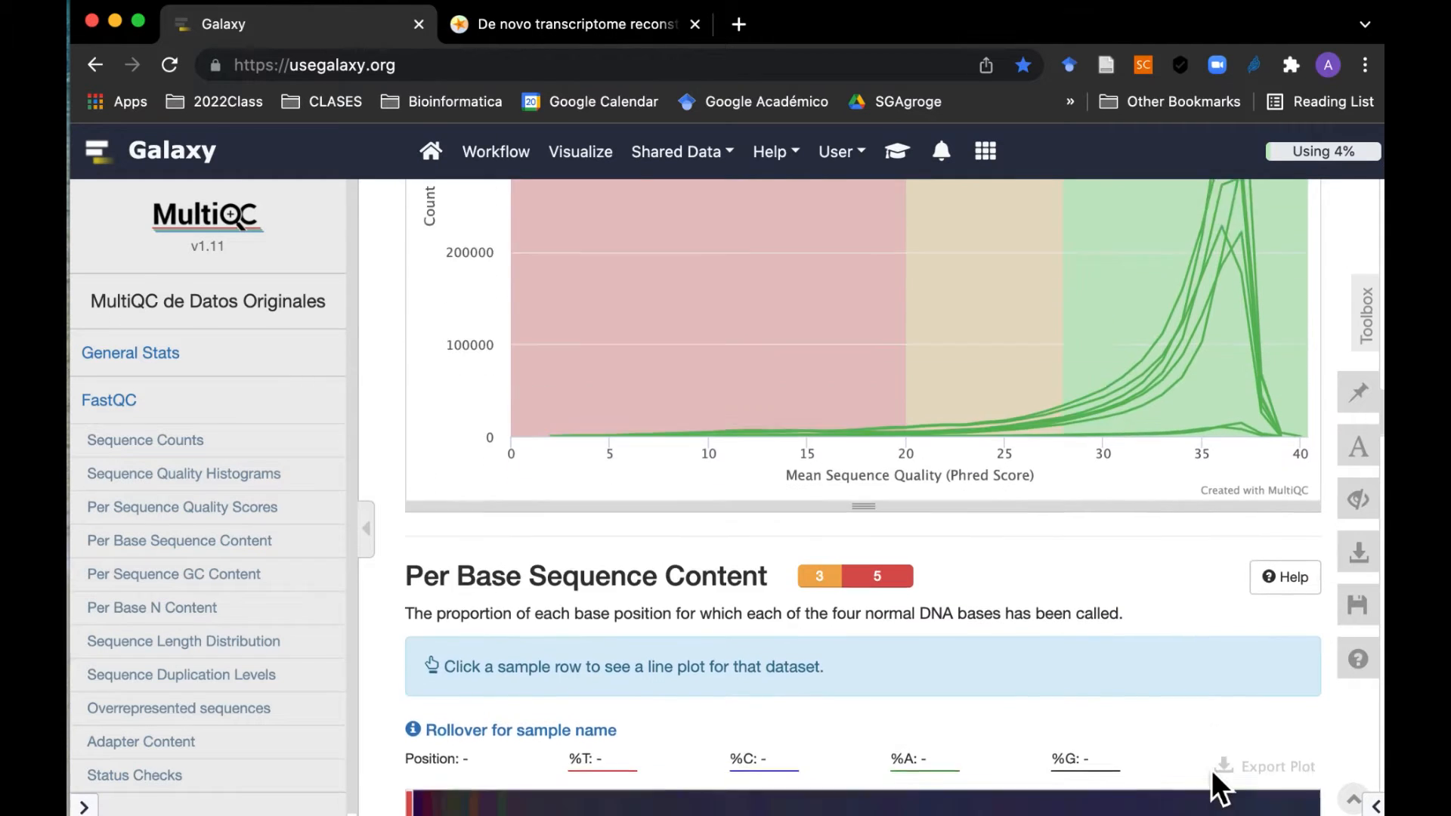
scroll(1212, 769, "down", 8)
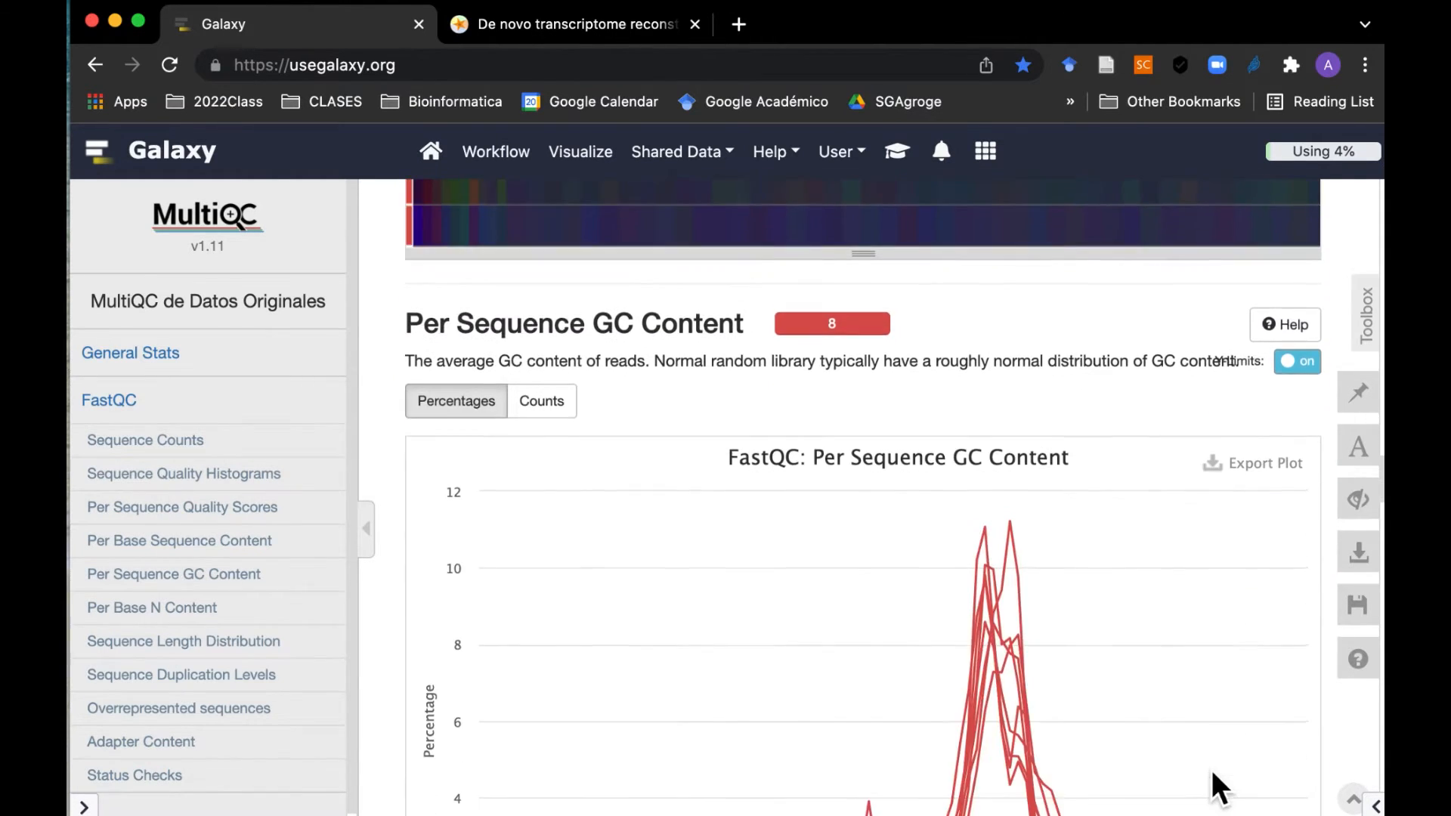
scroll(1122, 705, "down", 10)
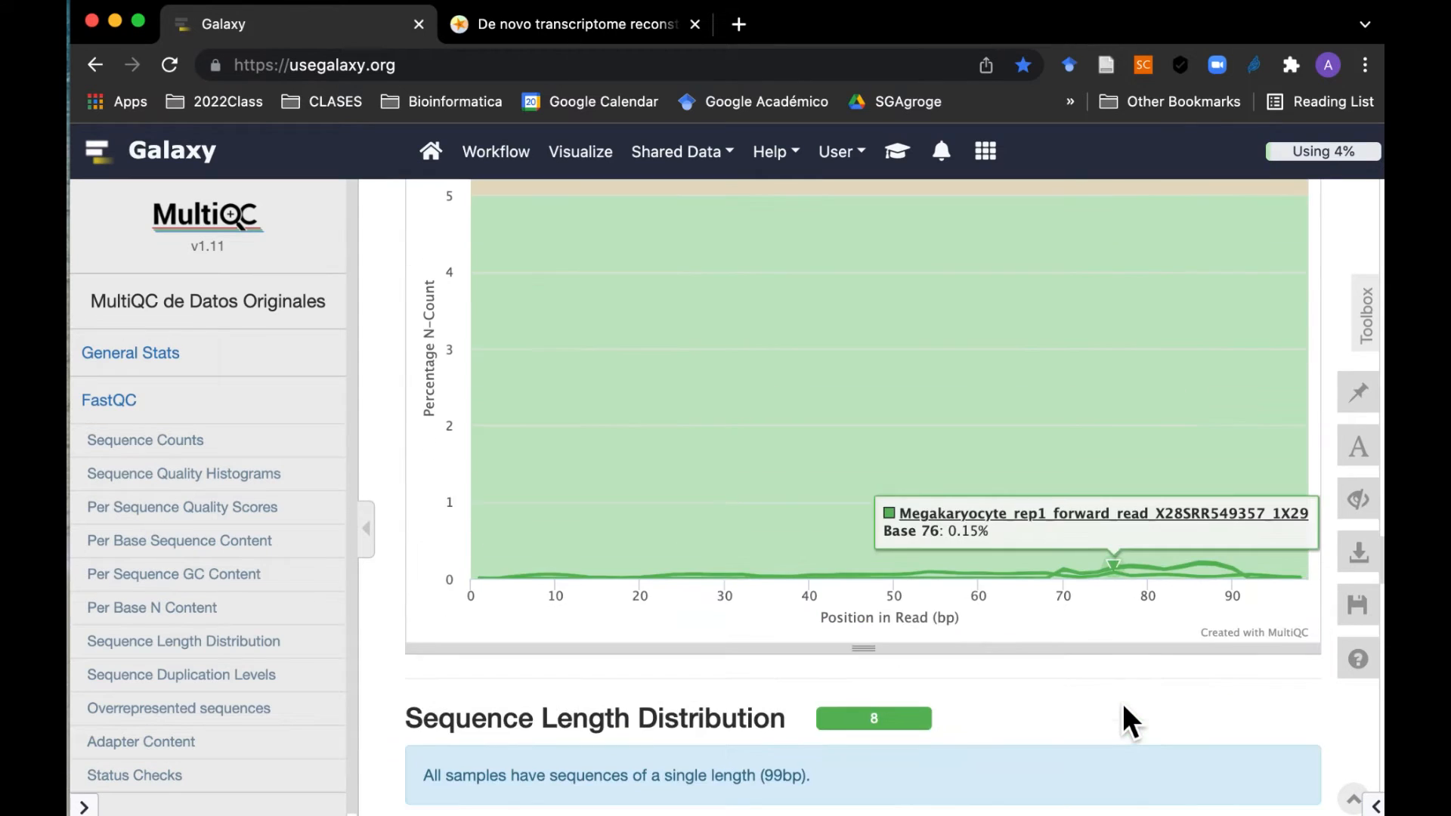
scroll(1122, 721, "down", 7)
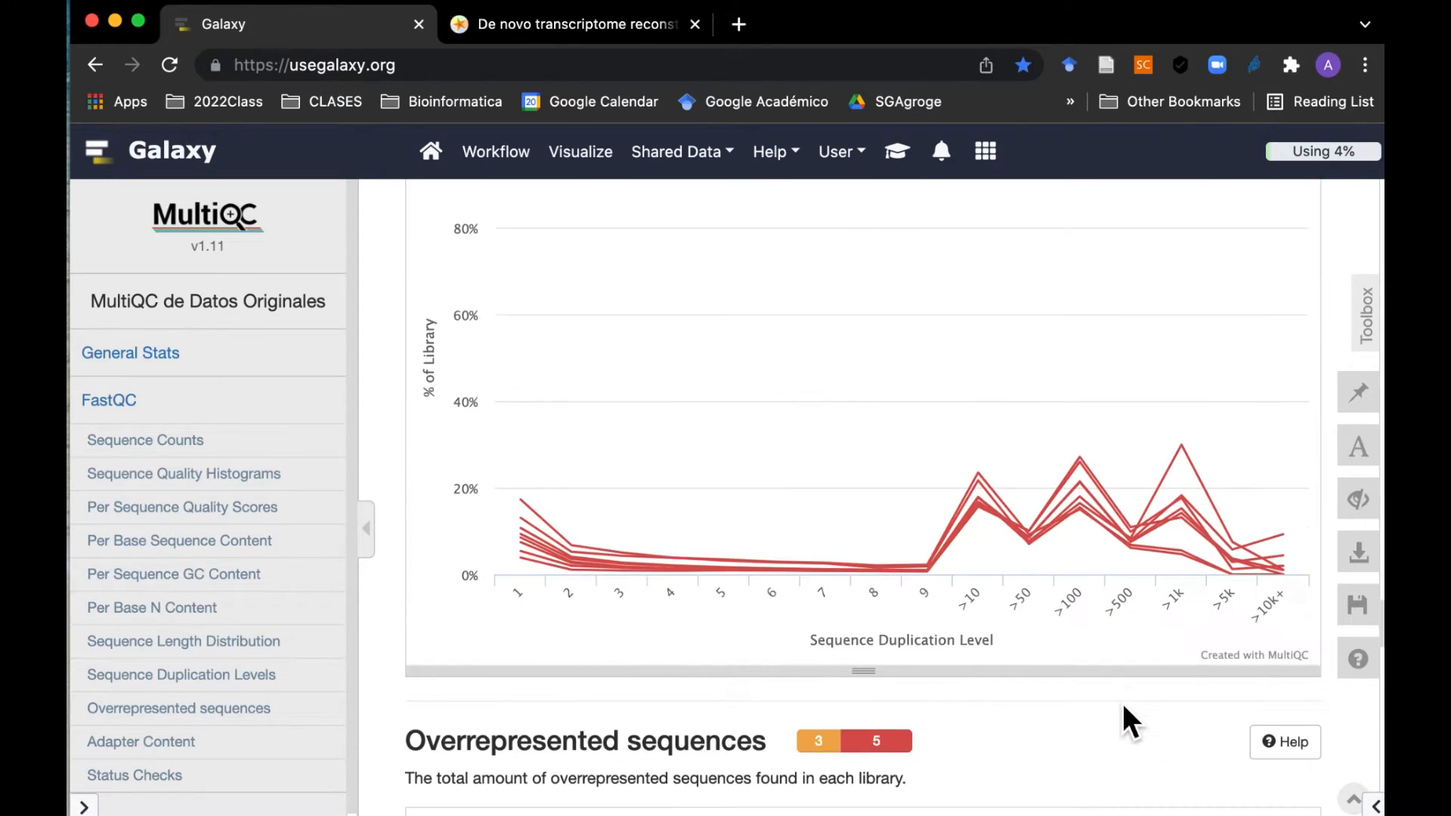
scroll(1122, 703, "down", 13)
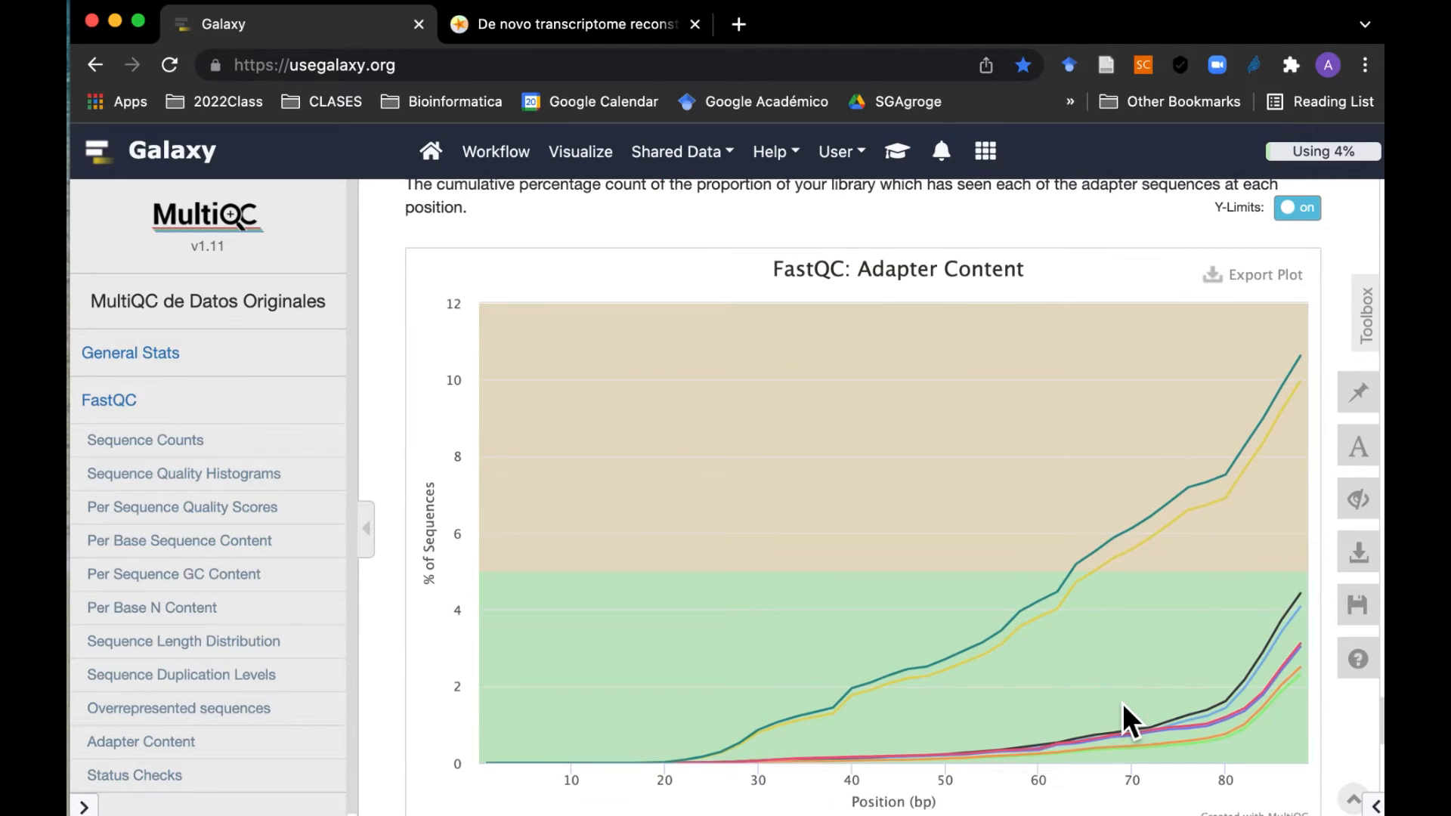
scroll(1122, 702, "down", 1)
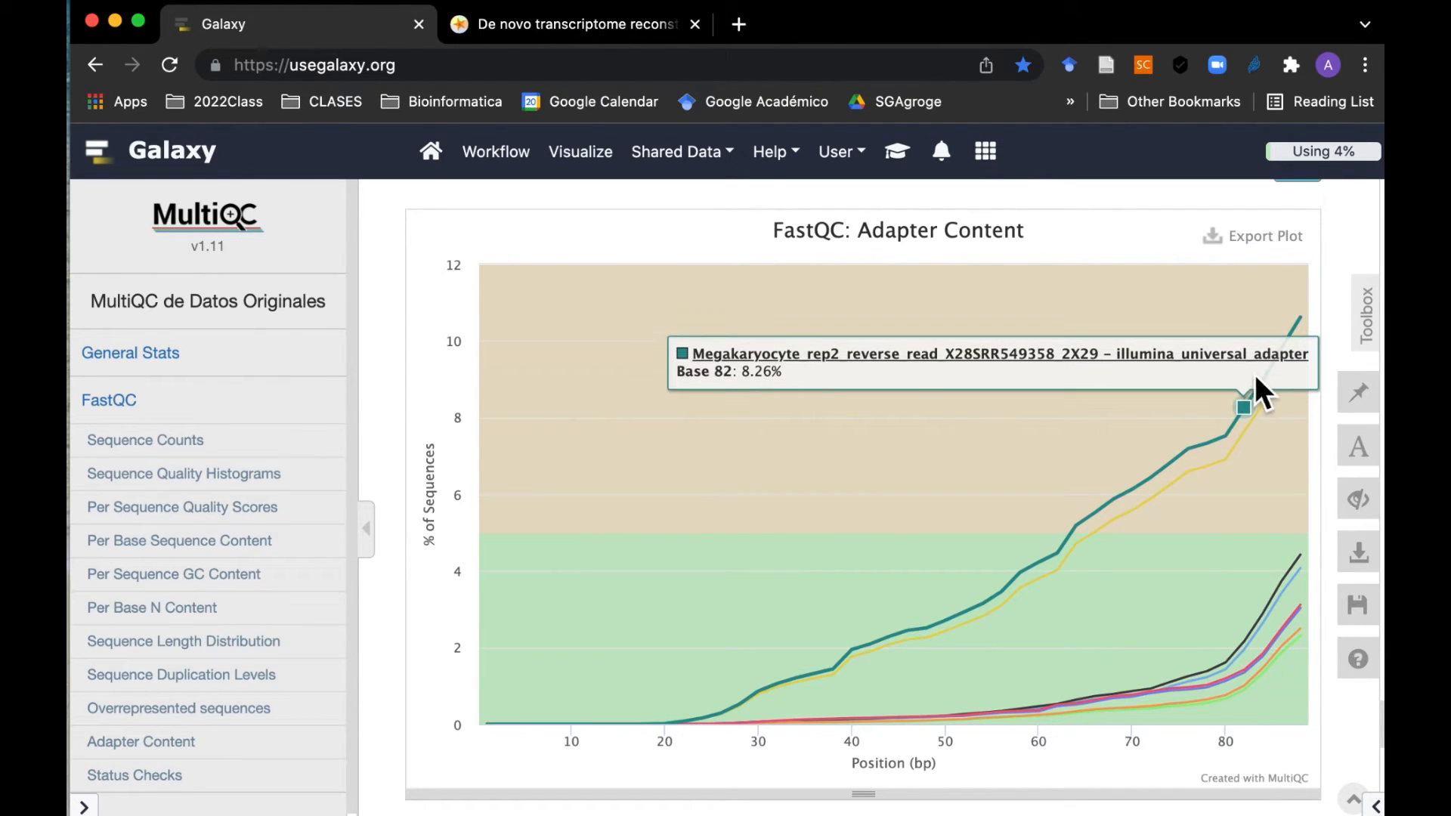
scroll(1124, 656, "up", 15)
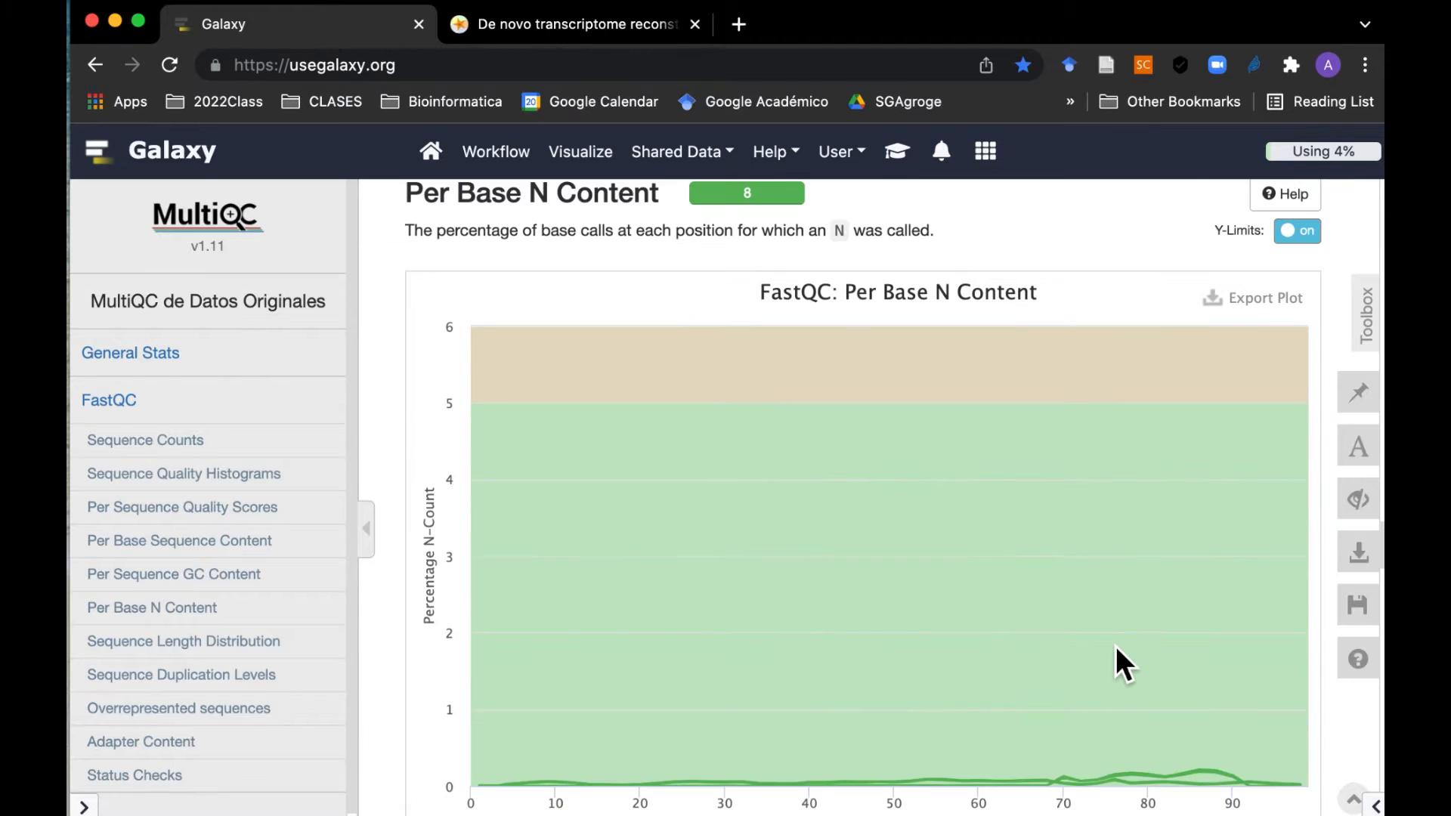
scroll(1115, 648, "up", 15)
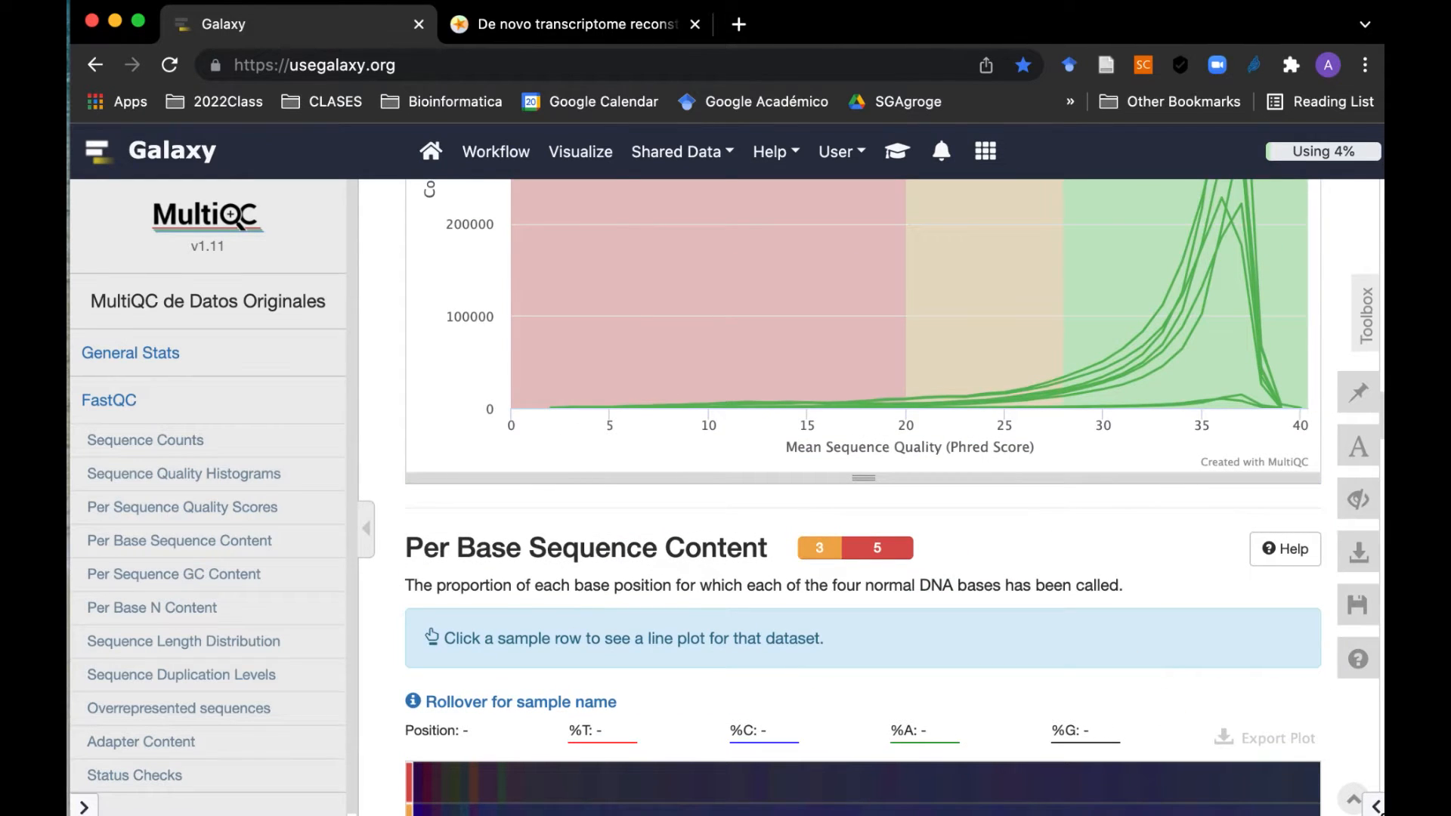
Step: Restore the history and tools panels, search the tools for trimmomatic and open Trimmomatic
left_click(1377, 807)
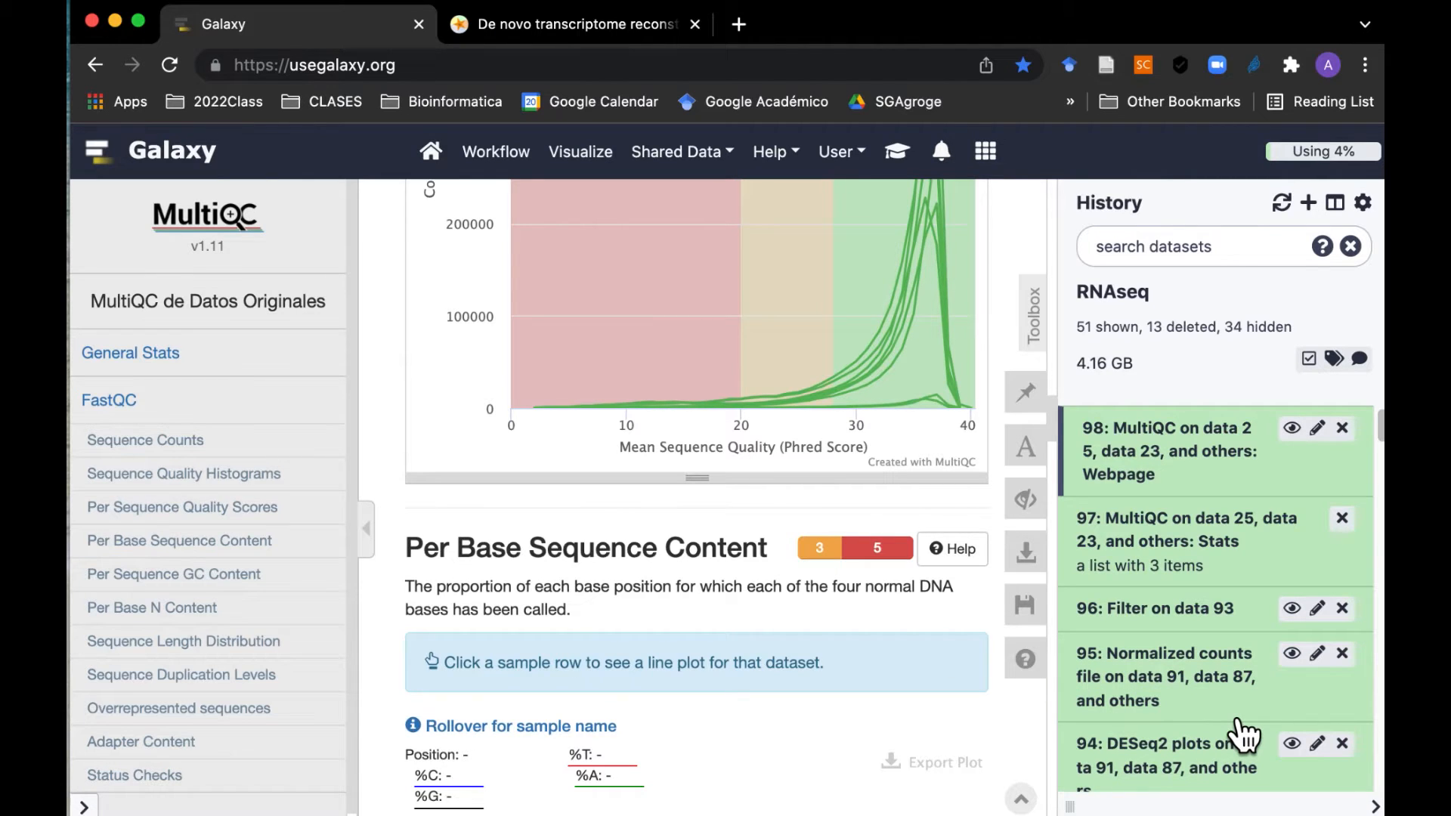
scroll(1242, 732, "down", 15)
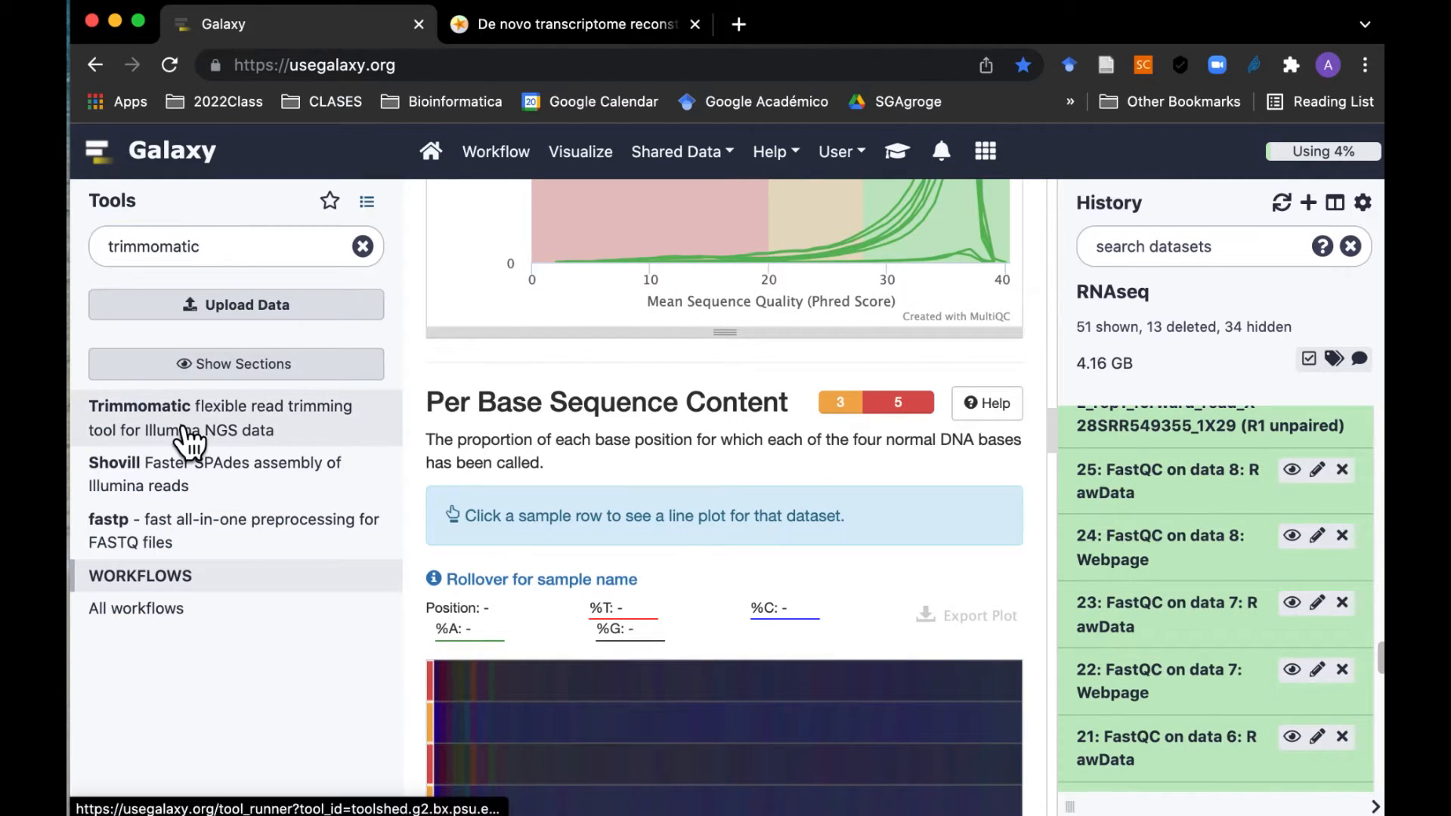
left_click(189, 438)
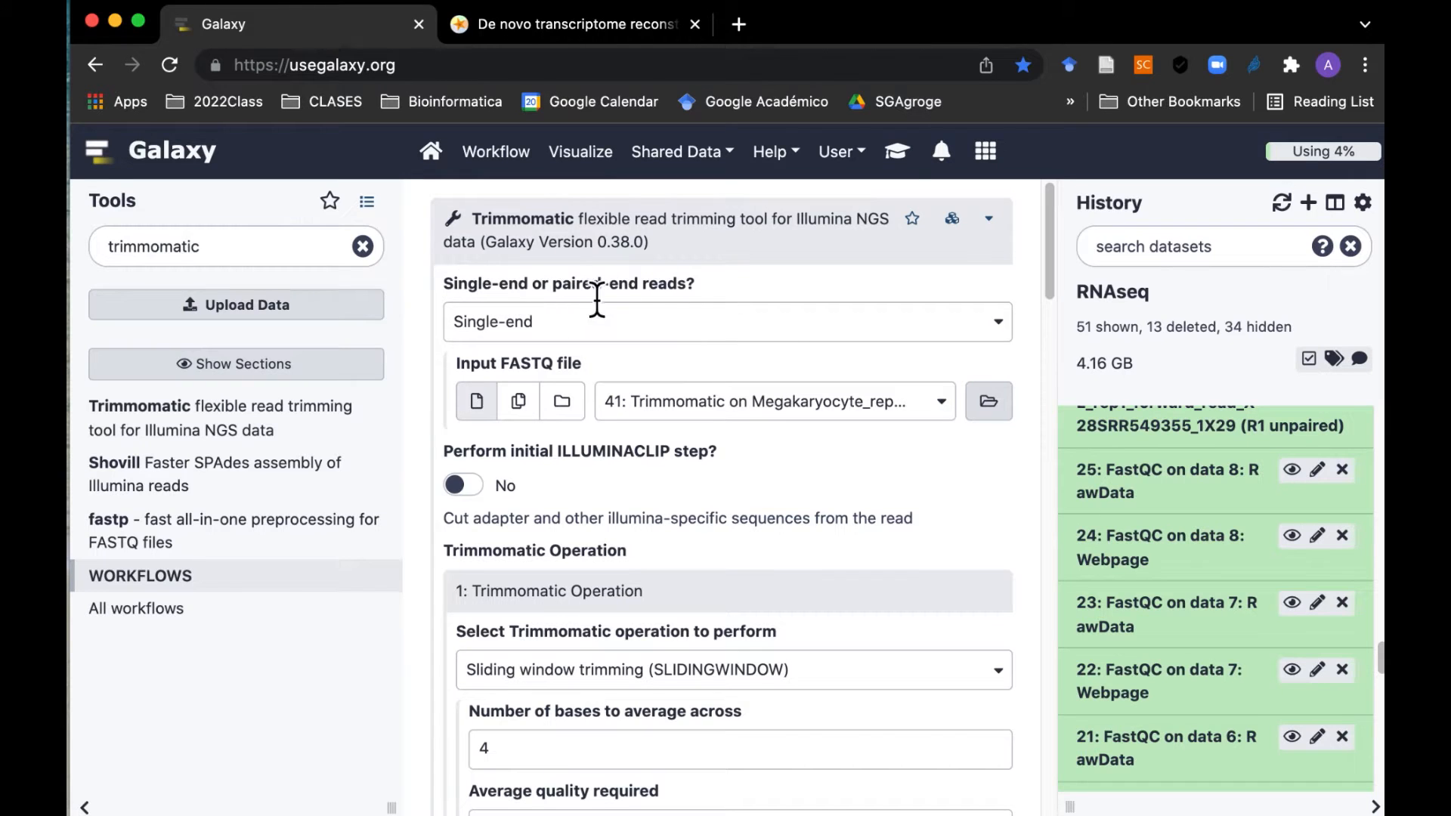
Step: Set Trimmomatic's read type to Paired-end (two separate input files)
left_click(1008, 328)
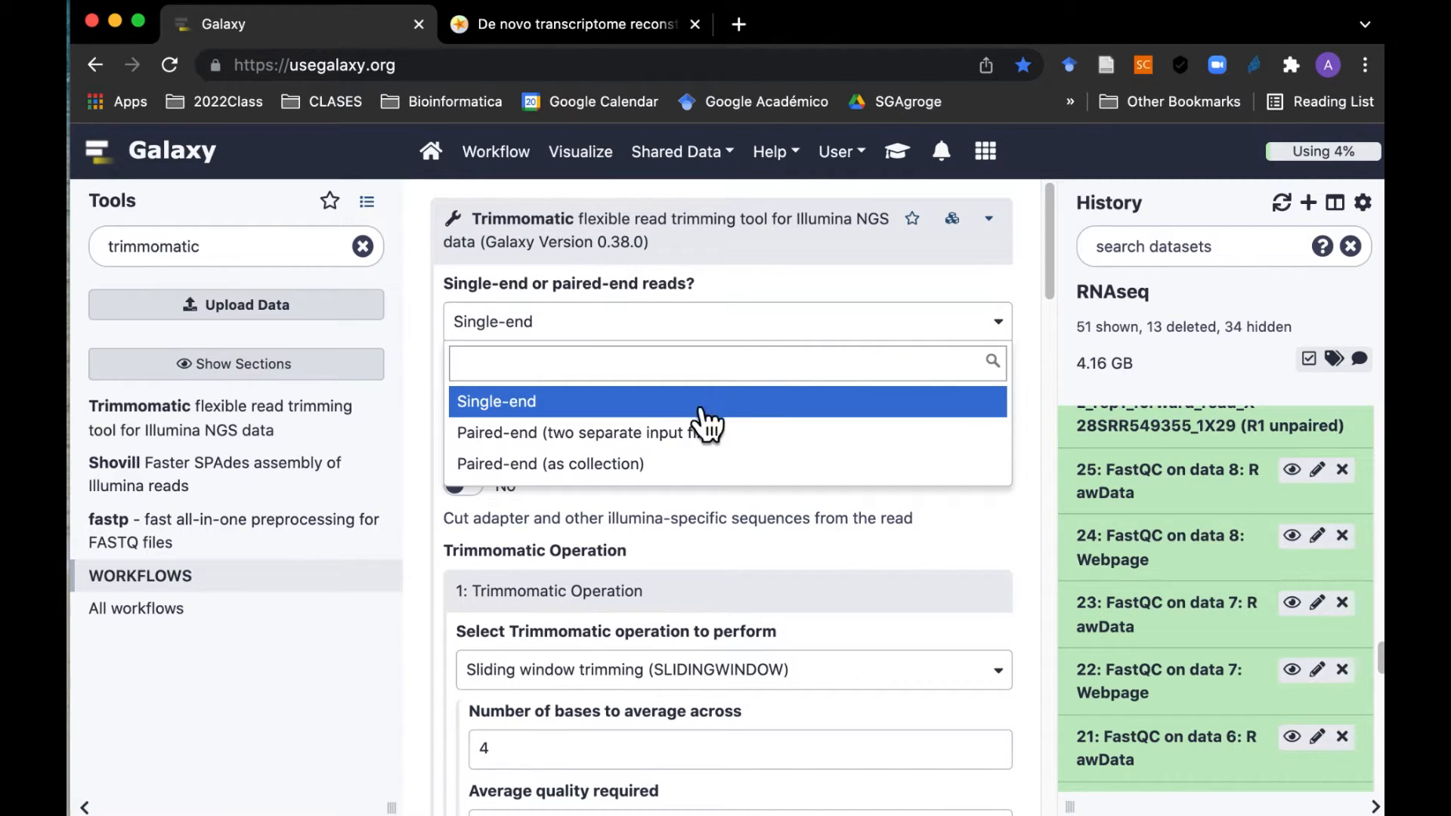
left_click(704, 463)
left_click(929, 327)
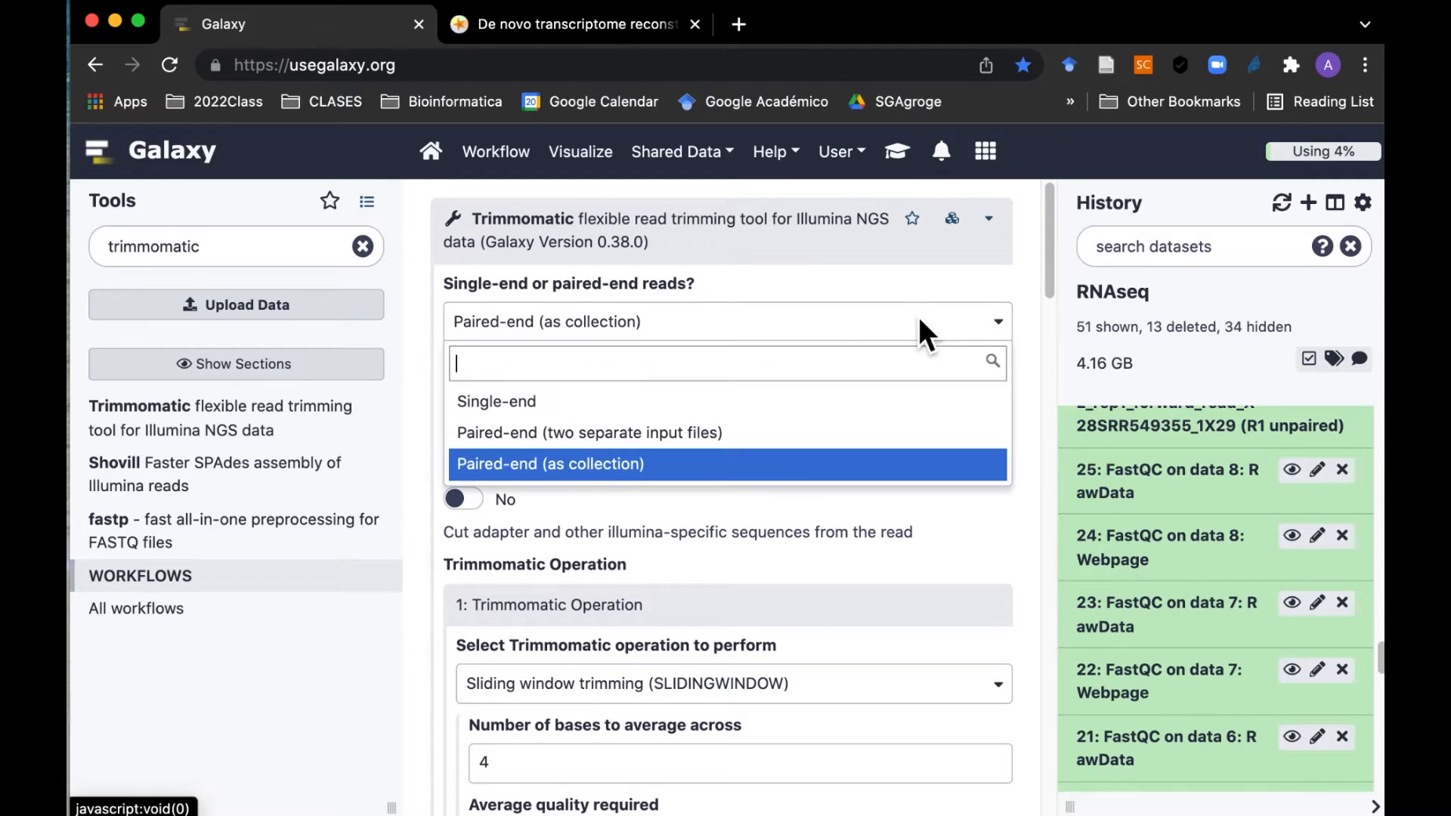
left_click(621, 434)
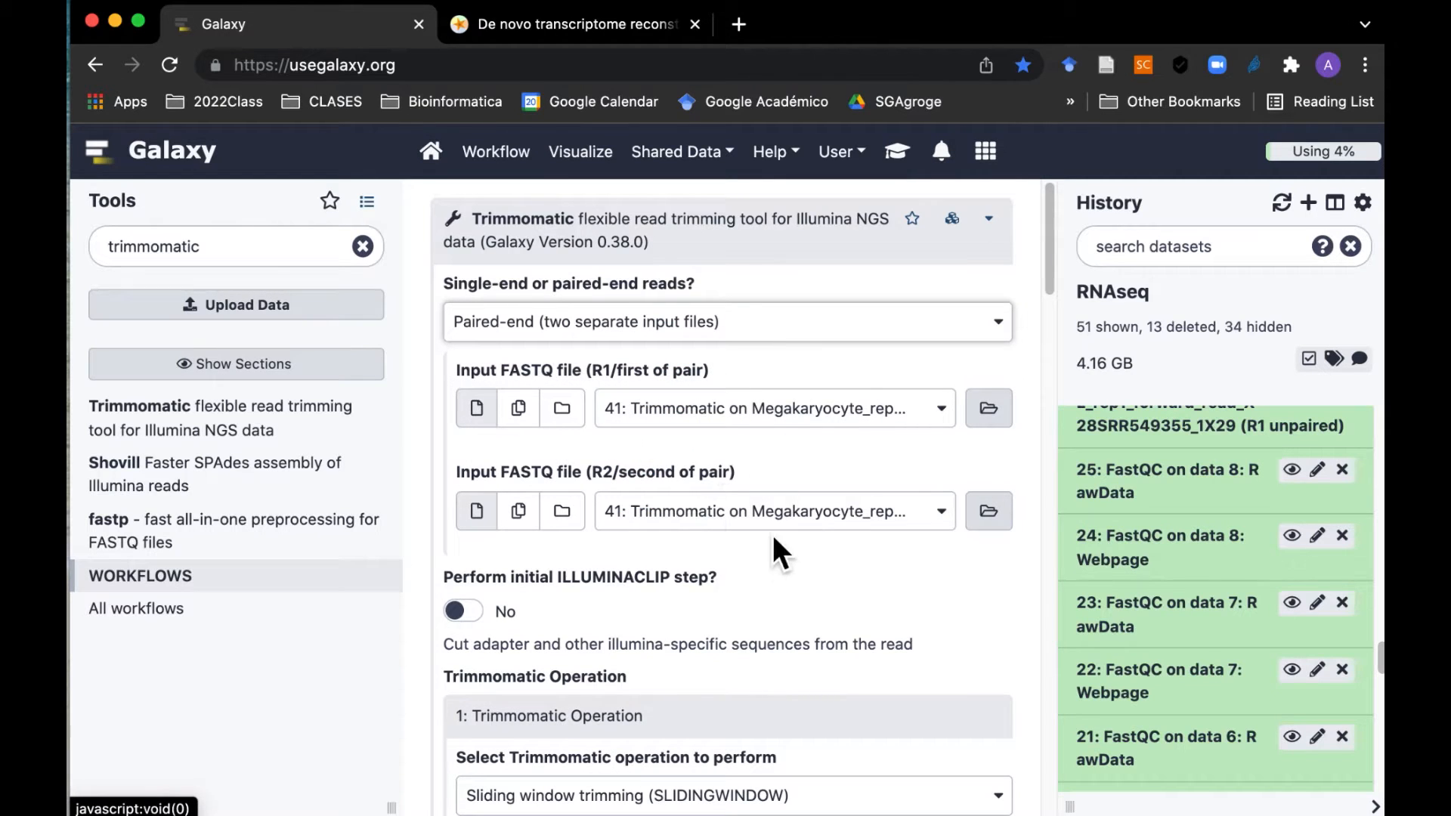
Step: Switch Trimmomatic's read type to Paired-end (as collection) to view its input, and return to two separate input files
left_click(975, 316)
key("Down")
key("Return")
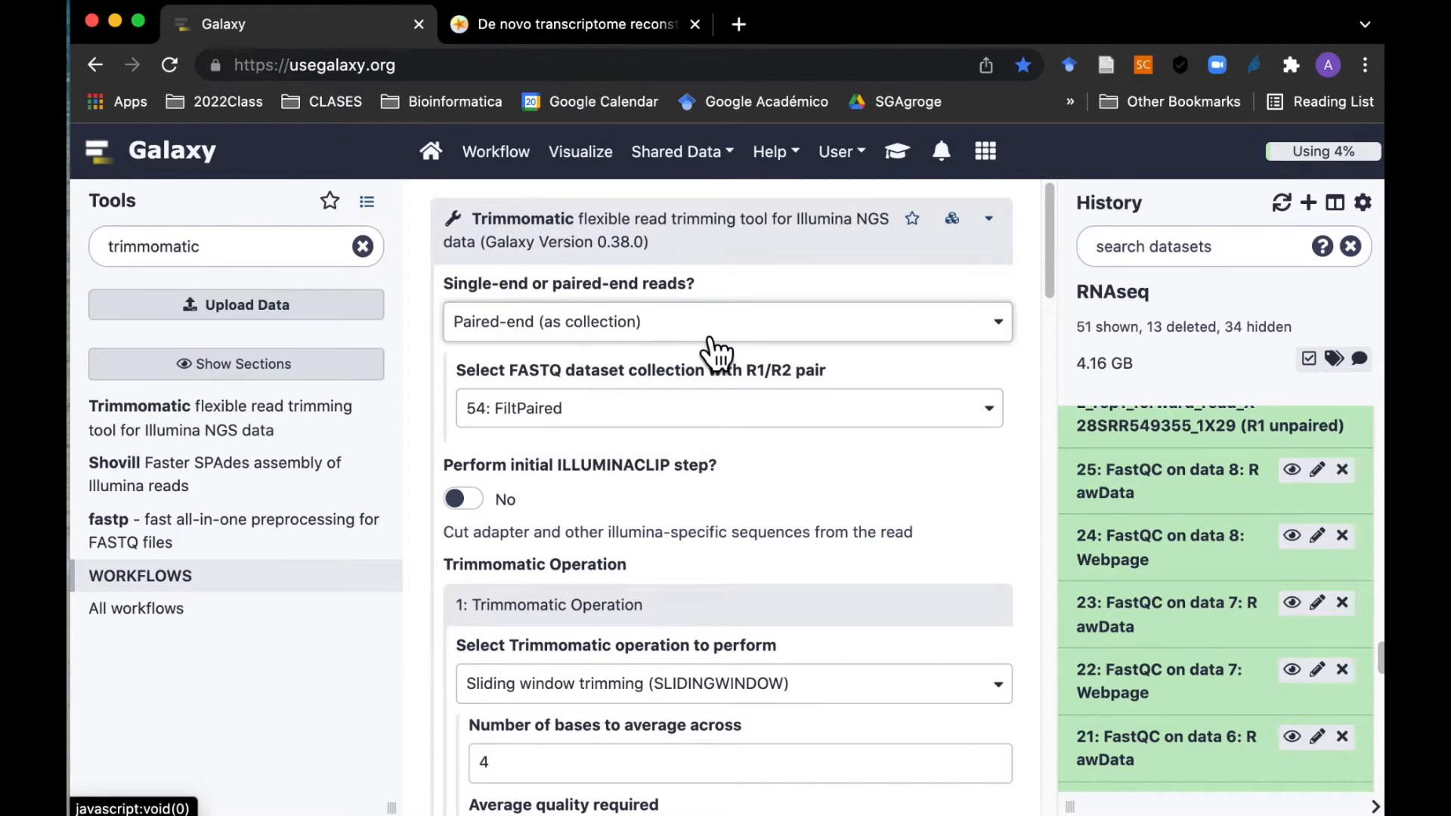
left_click(776, 350)
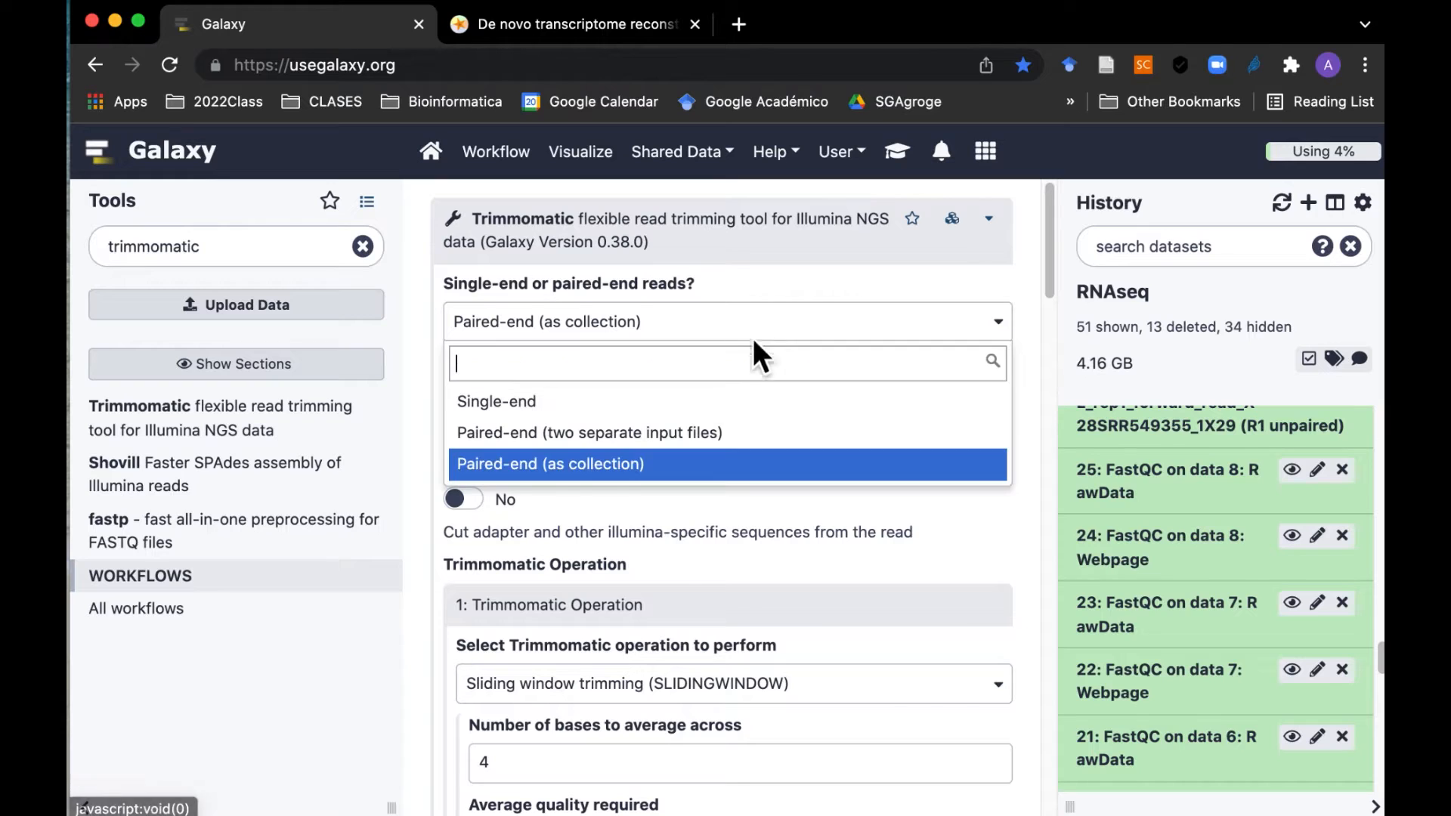
left_click(728, 446)
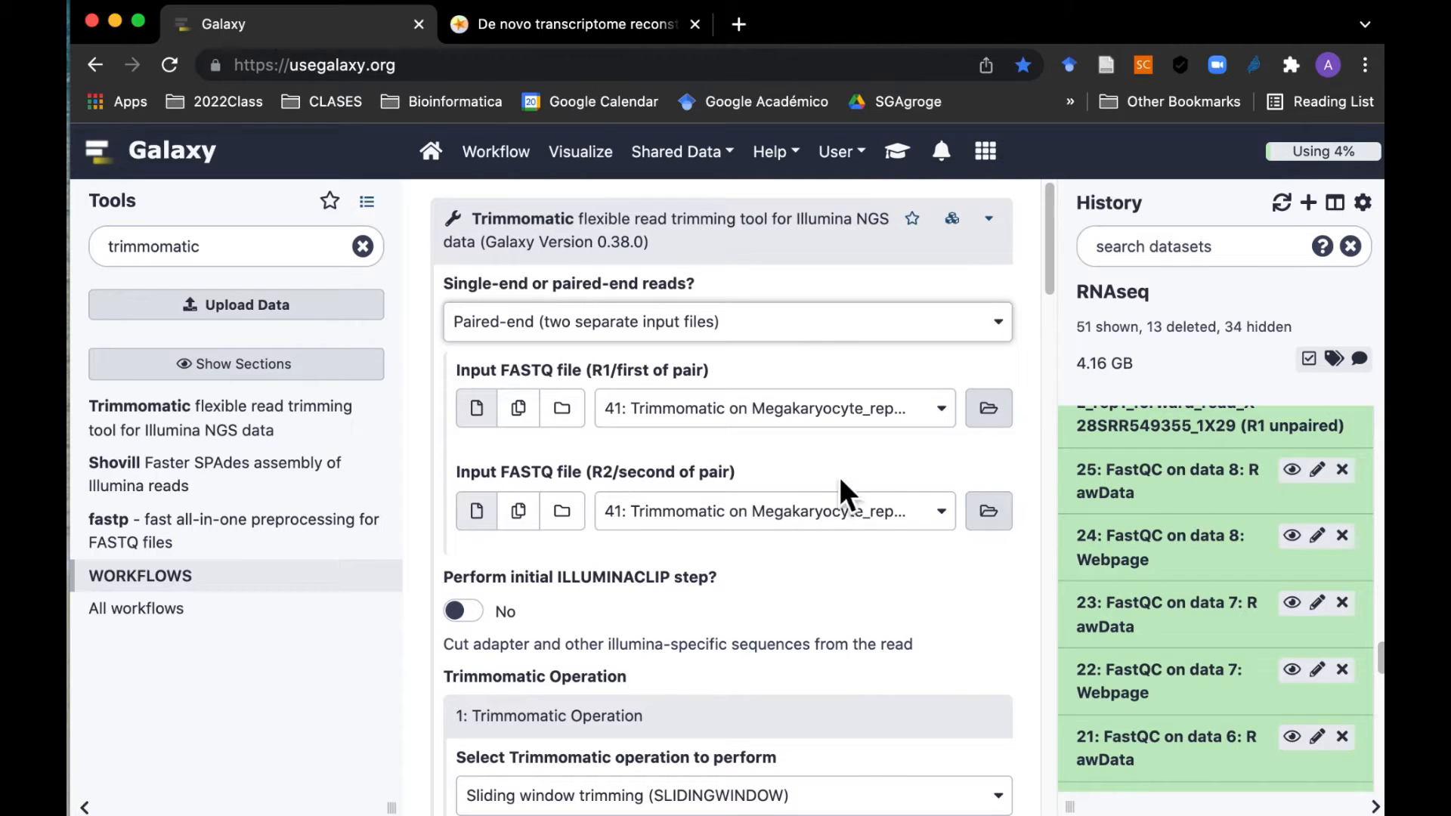
Step: Set Trimmomatic's first-of-pair input to 1: G1E_rep1_F and its second-of-pair input to 2: G1E_rep1_R
left_click(923, 412)
scroll(861, 586, "down", 10)
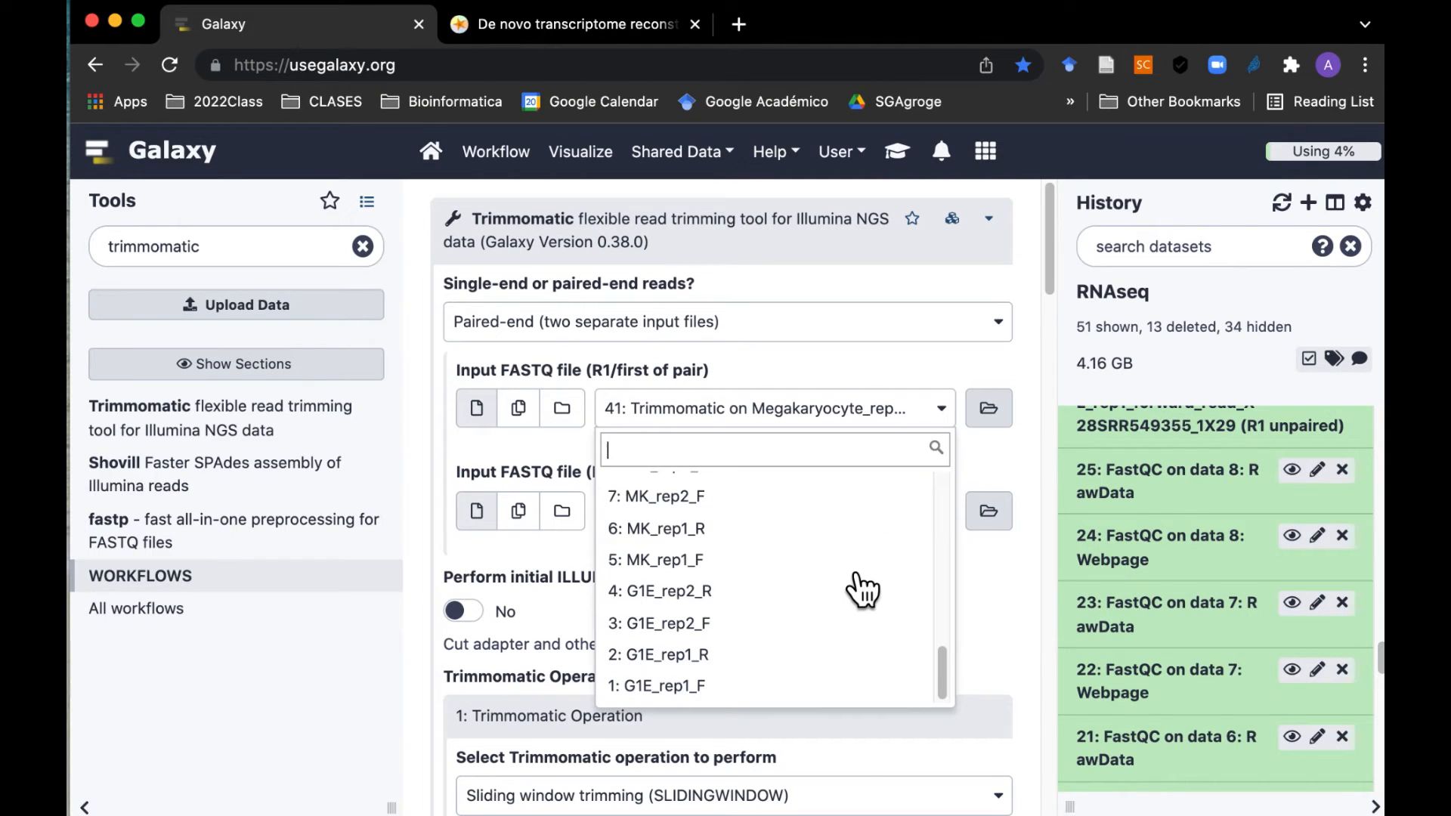
left_click(784, 692)
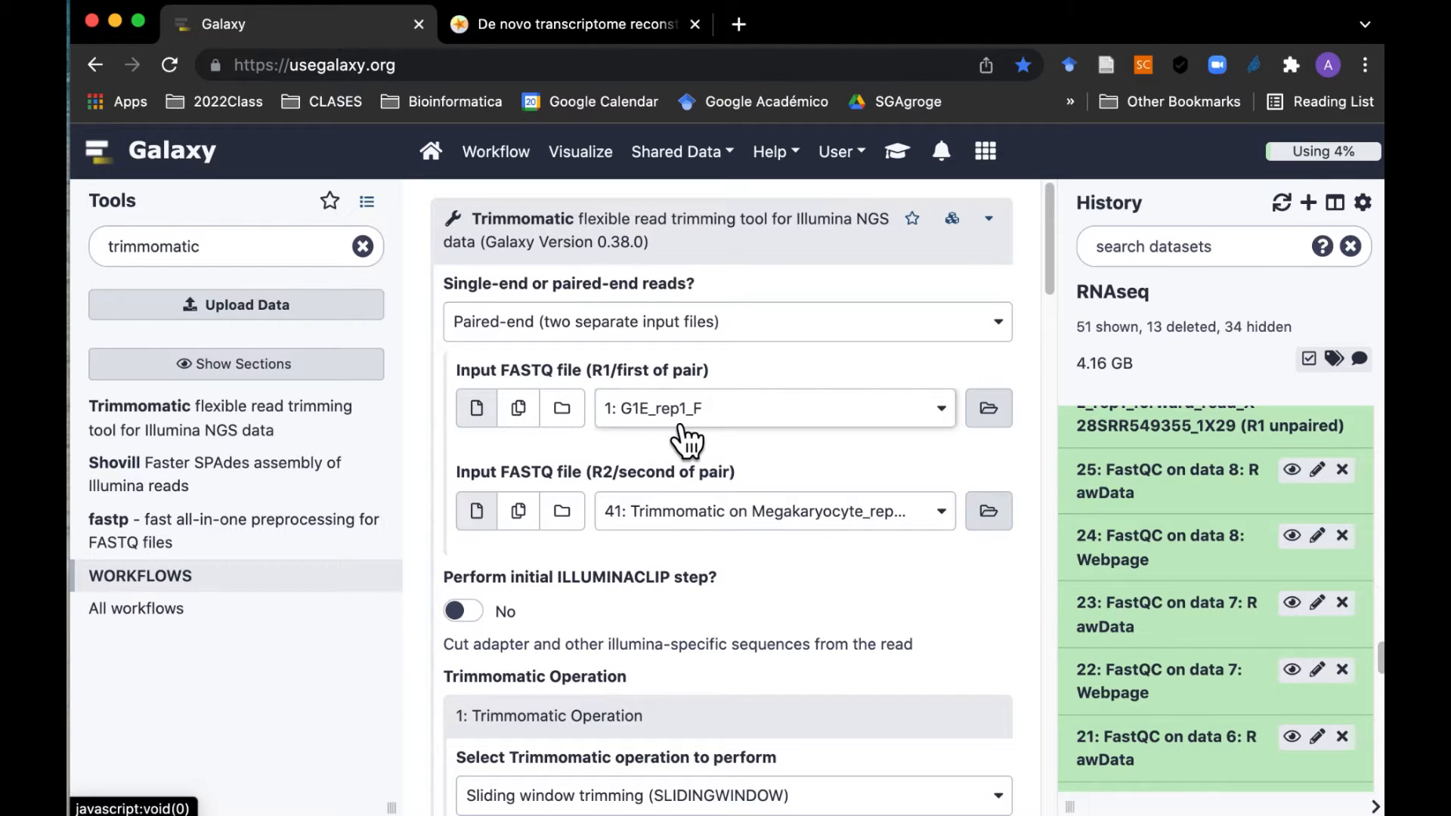
left_click(944, 514)
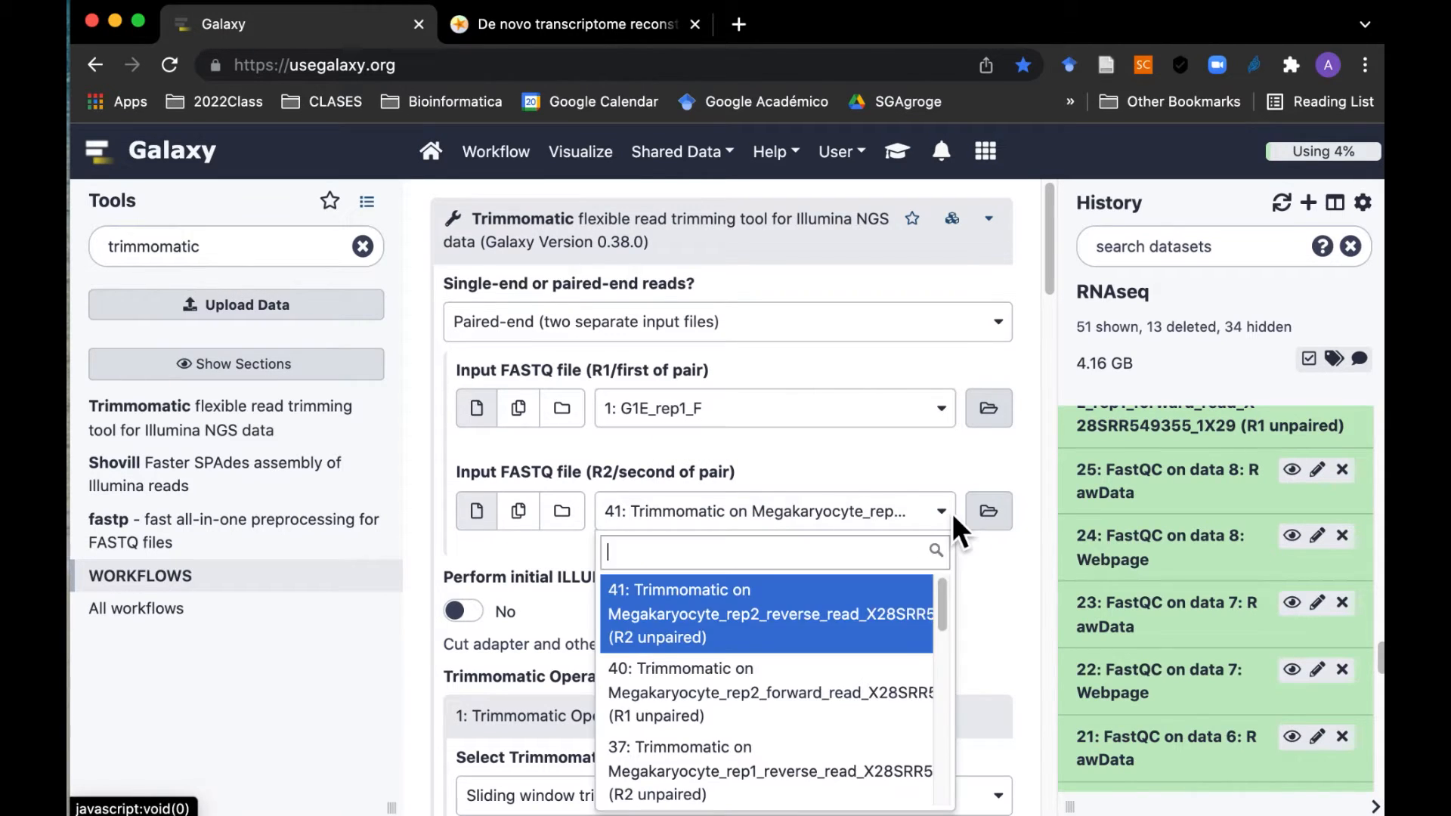
scroll(869, 664, "down", 10)
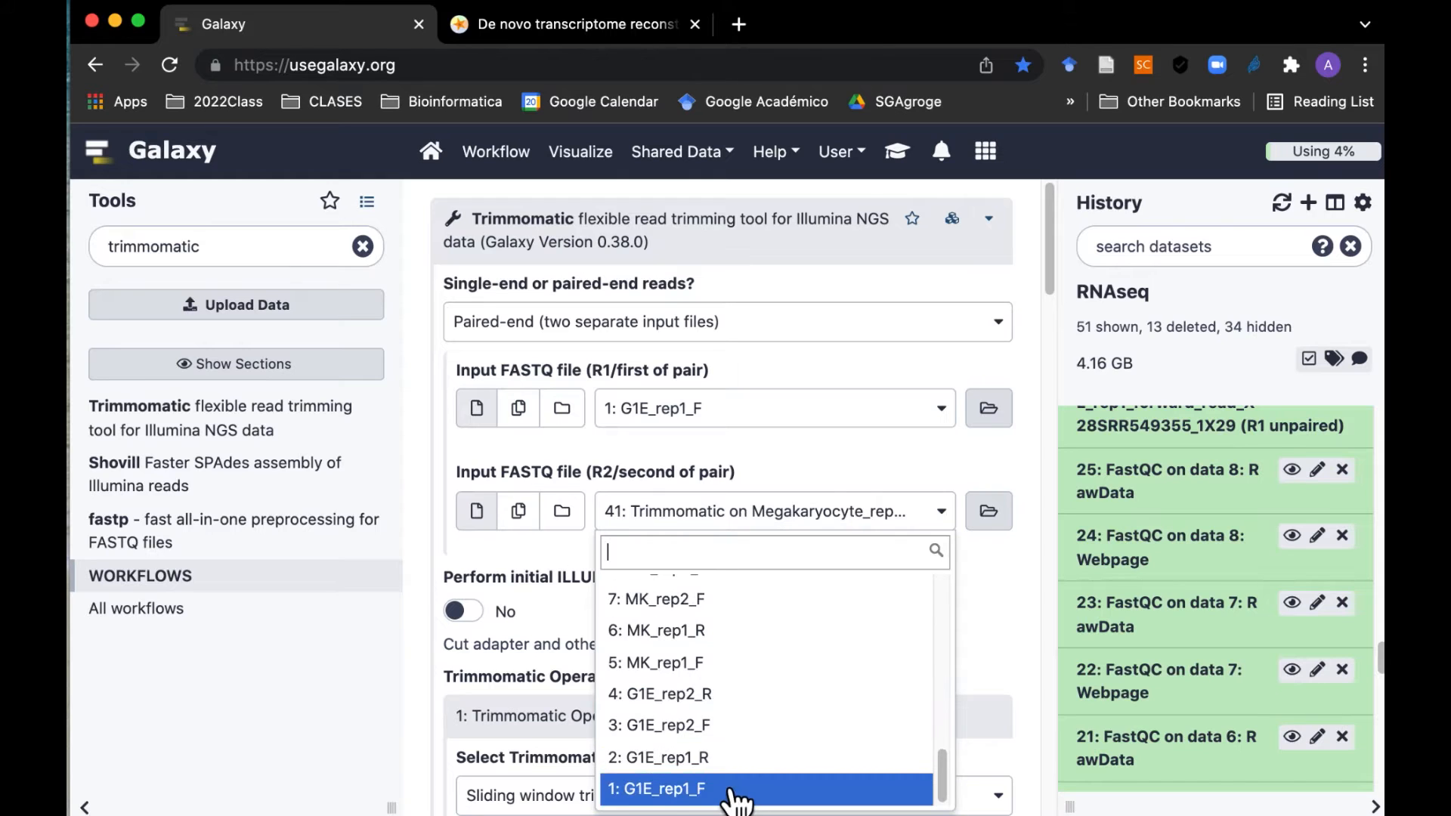
left_click(725, 786)
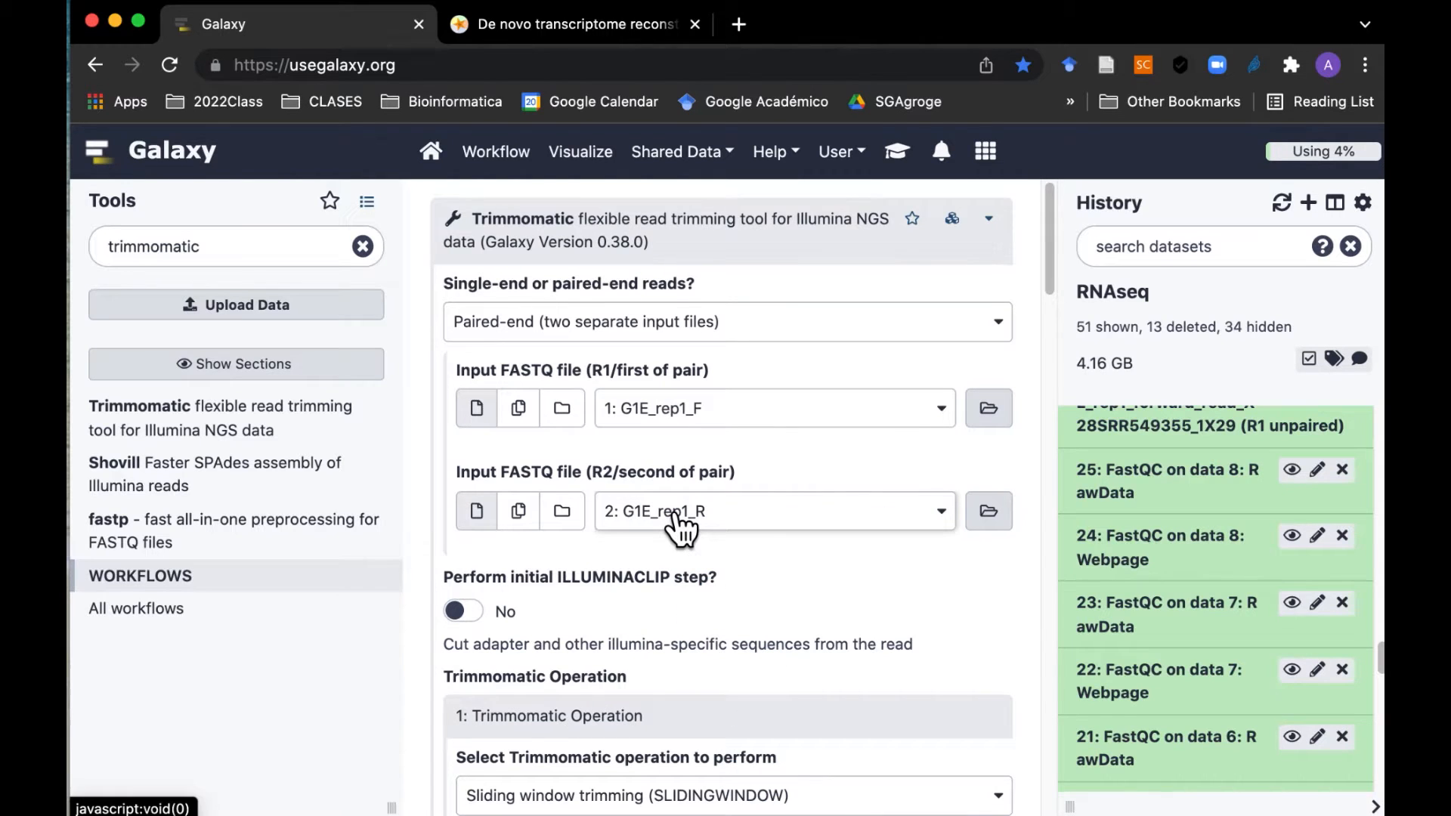
Step: Review the remaining Trimmomatic settings, from the ILLUMINACLIP step and sliding window operation to the log output and job resource options
scroll(842, 615, "down", 3)
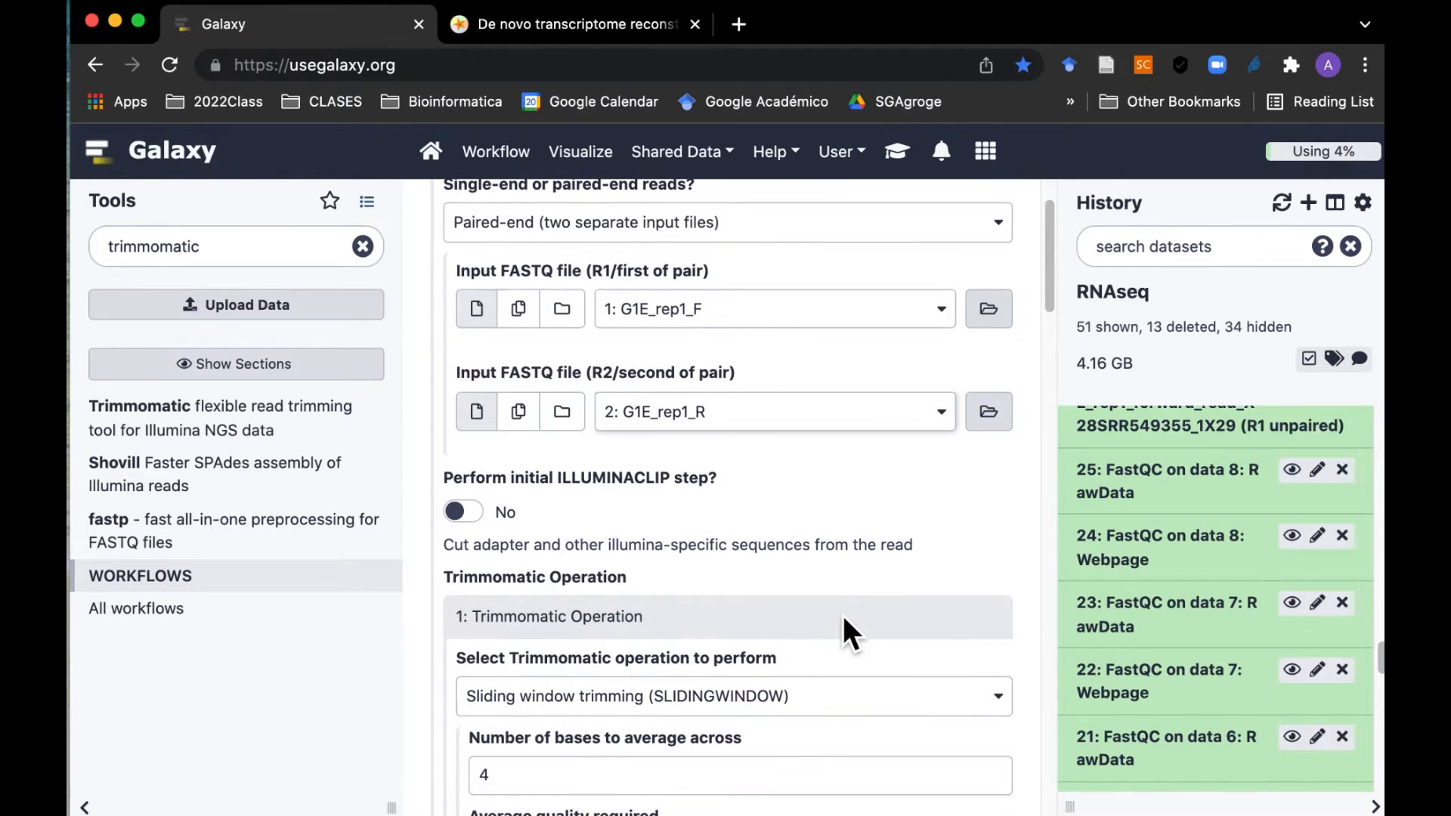
scroll(842, 615, "down", 3)
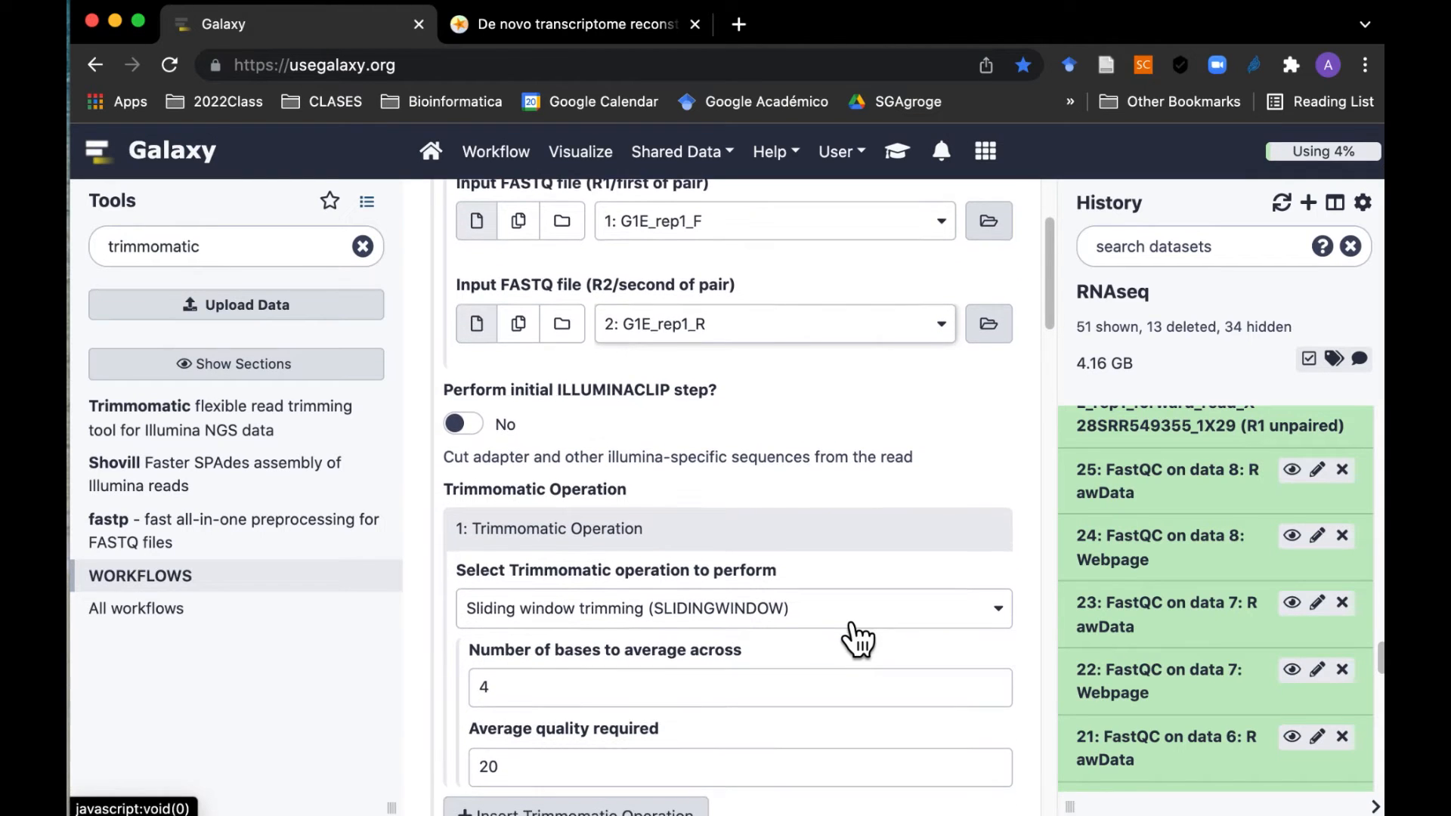
scroll(857, 640, "down", 1)
scroll(842, 632, "down", 10)
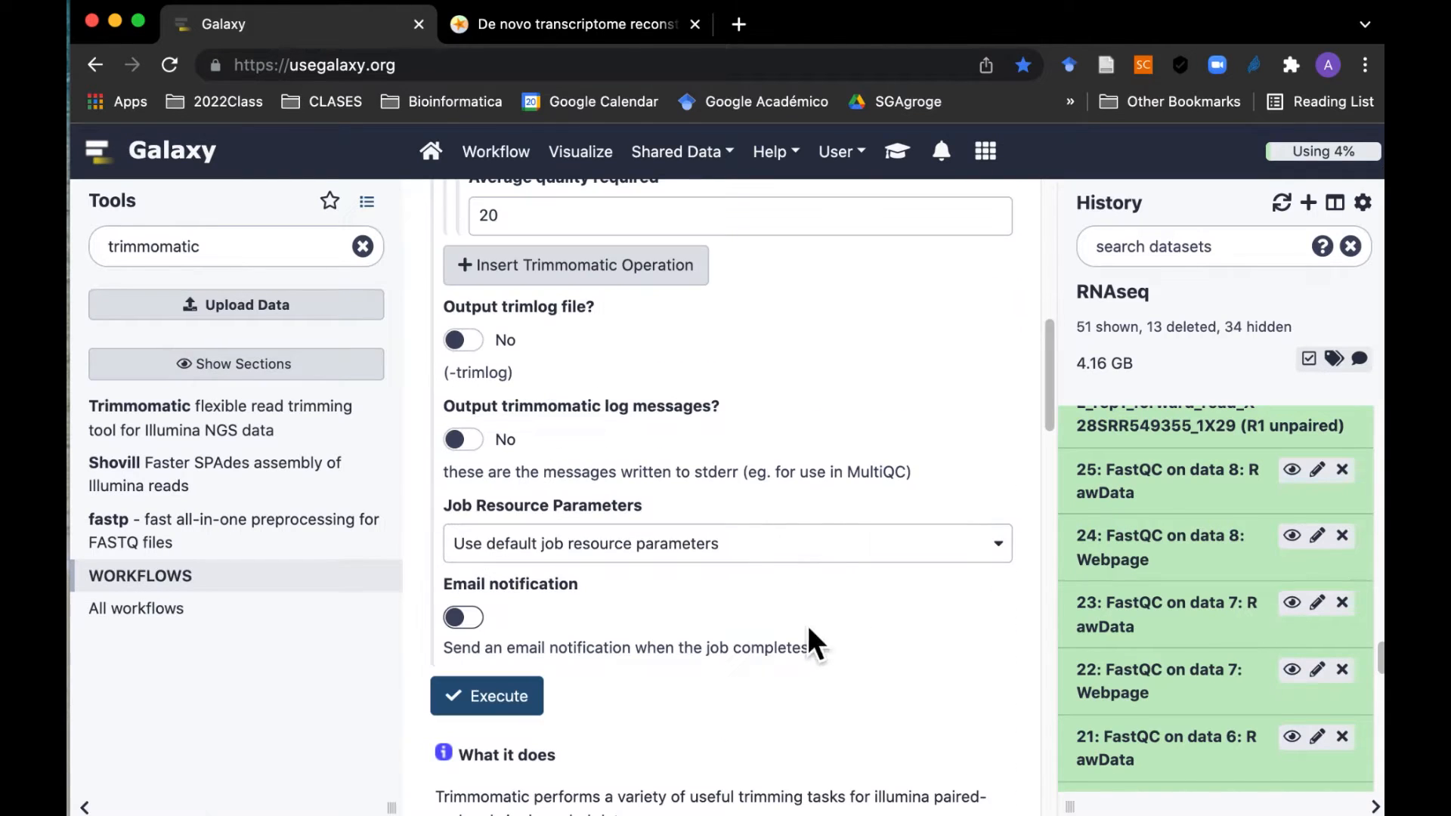
scroll(801, 650, "up", 3)
scroll(798, 657, "up", 4)
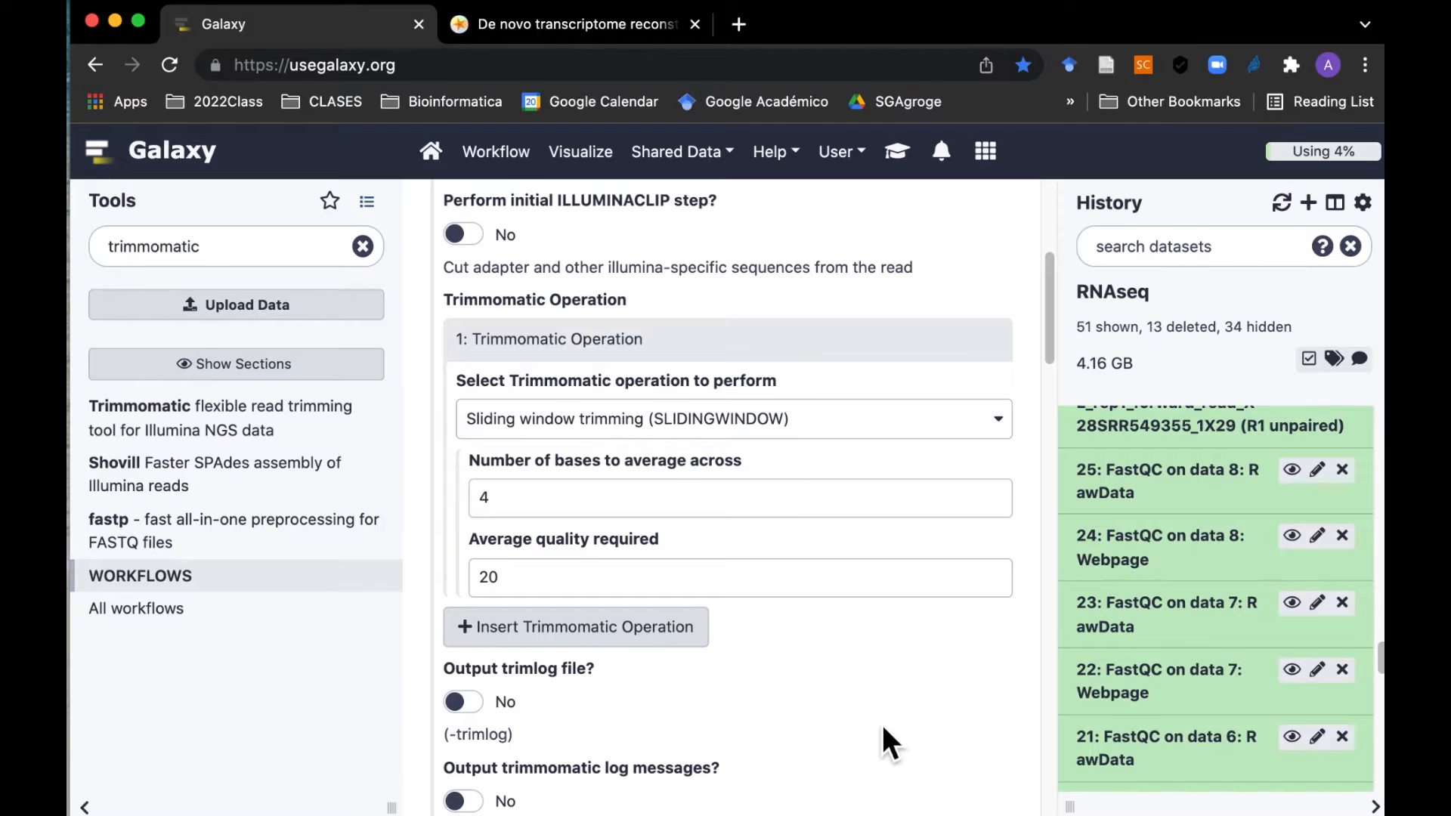
scroll(884, 740, "down", 5)
scroll(882, 723, "down", 1)
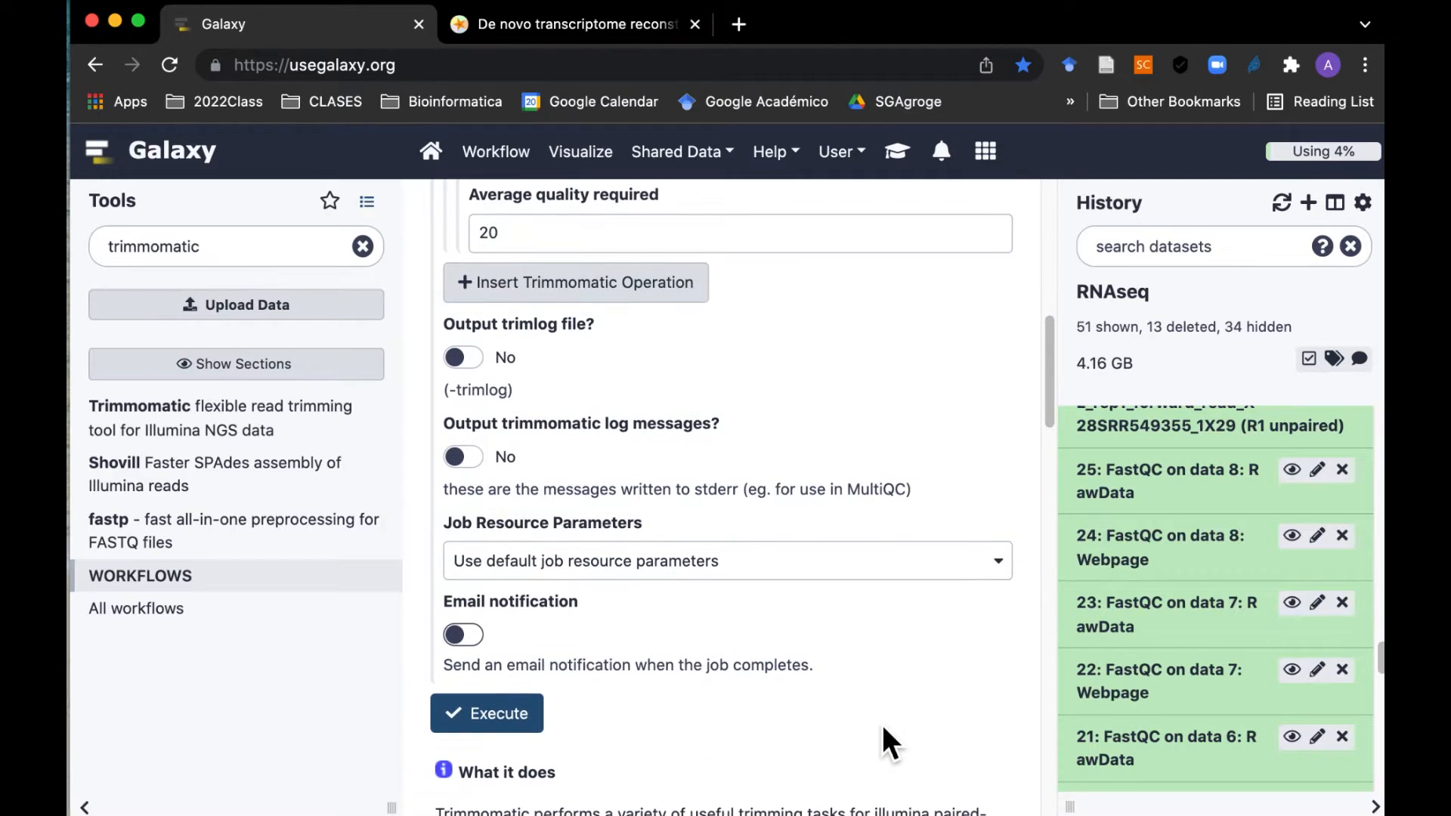
scroll(883, 727, "down", 2)
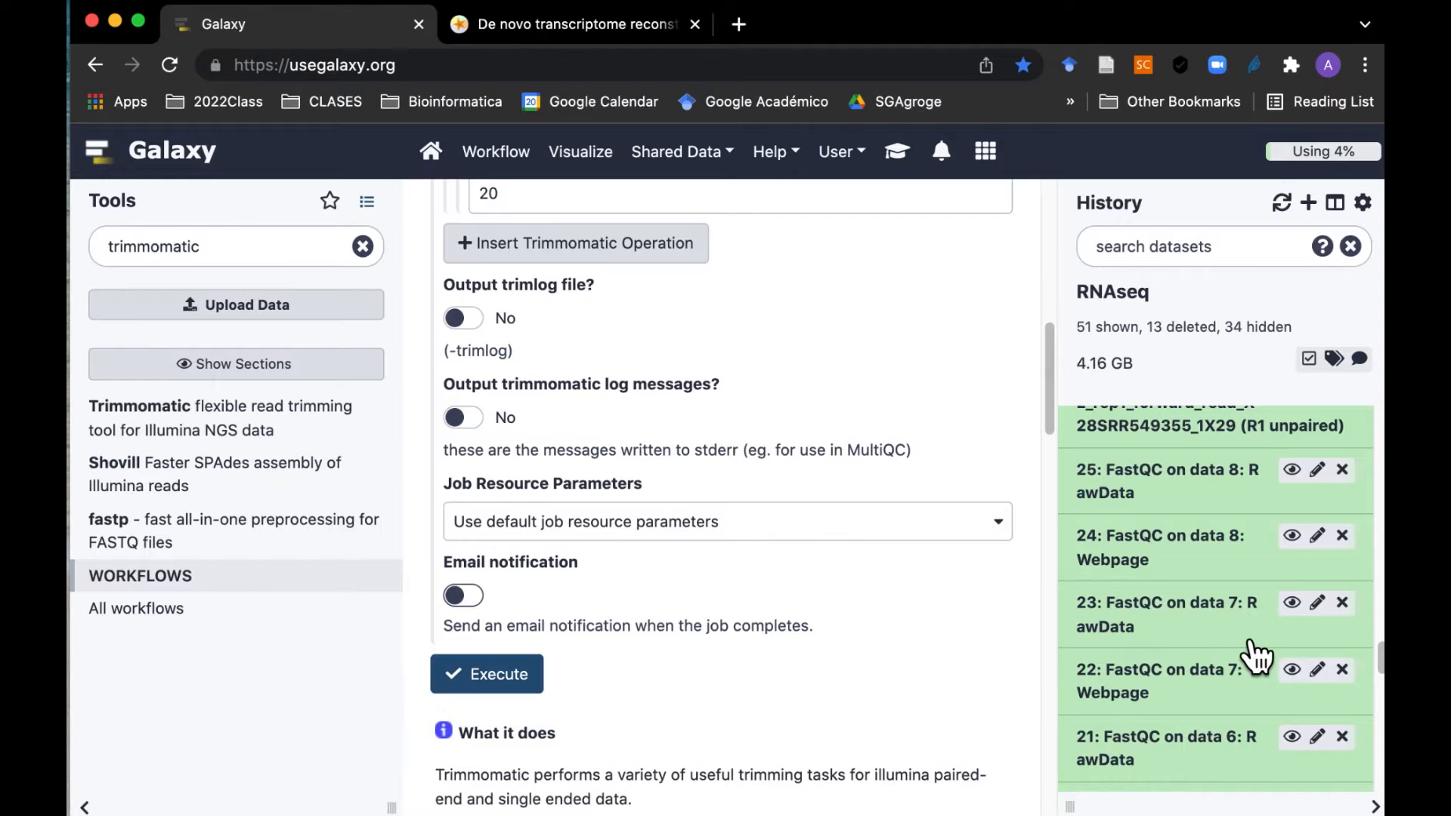
Step: Look through the history for the Trimmomatic unpaired outputs of each sample and the FiltPaired collection of trimmed pairs
scroll(1256, 656, "up", 4)
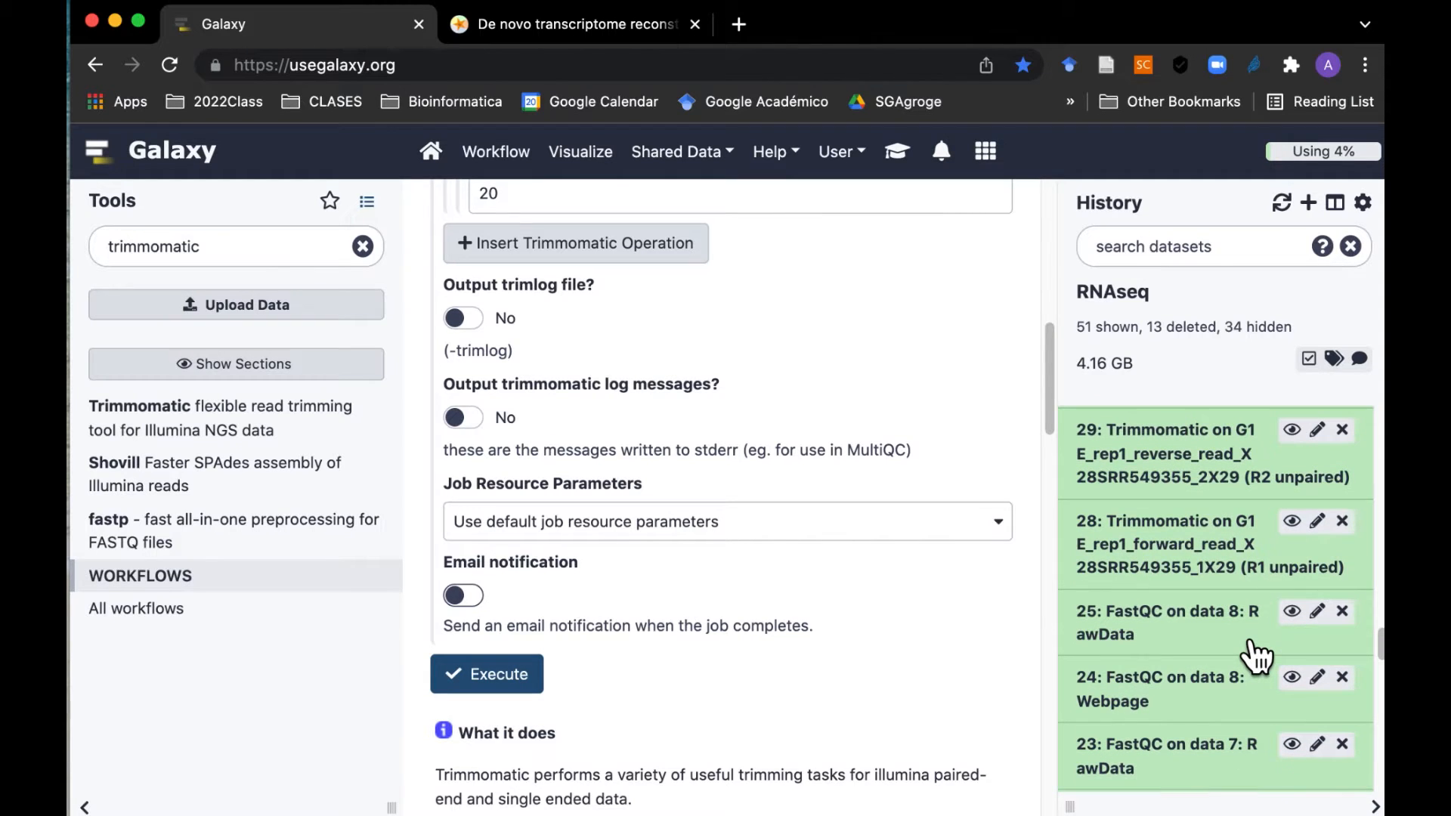
scroll(1256, 656, "up", 4)
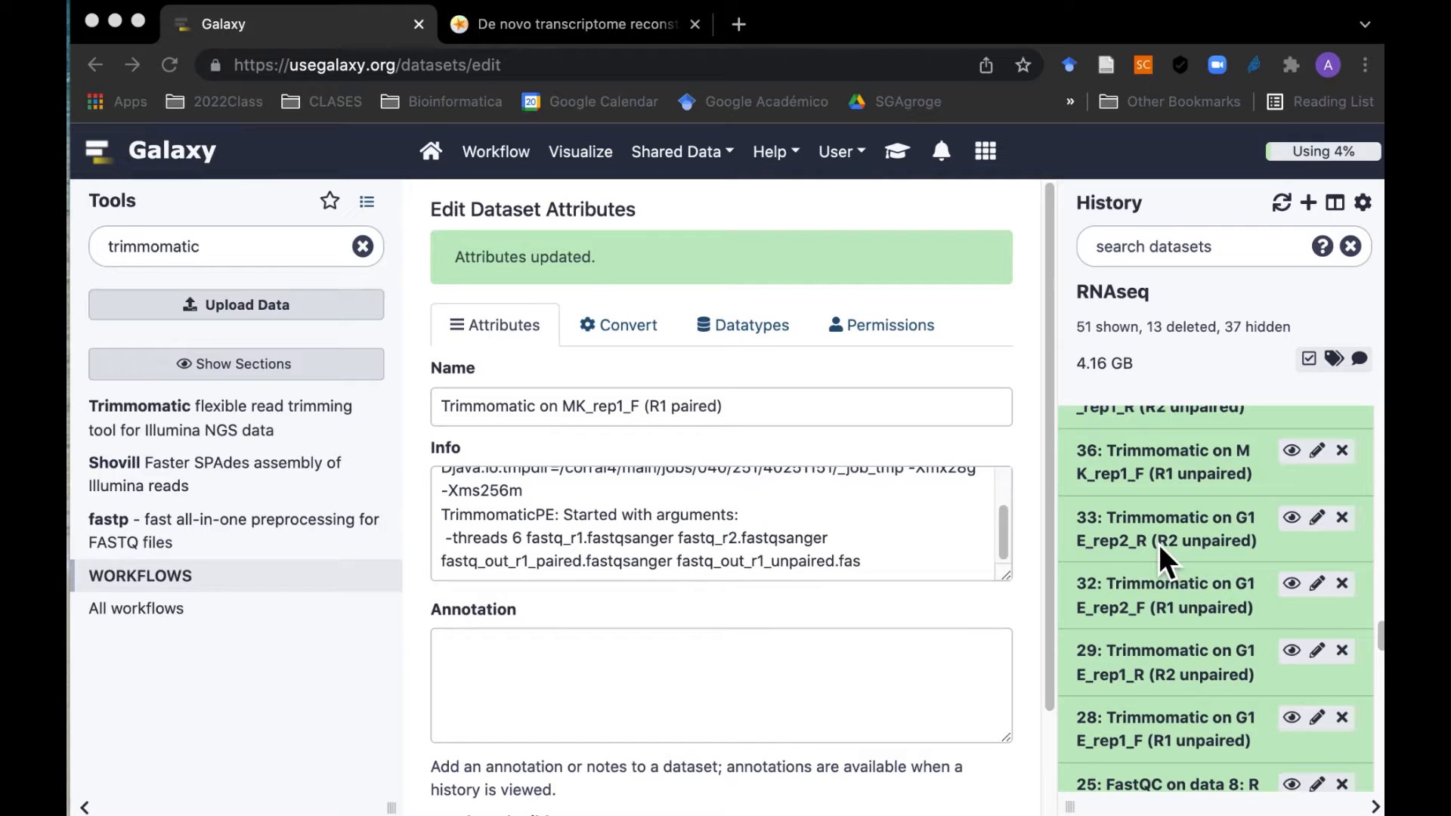
scroll(1131, 590, "up", 2)
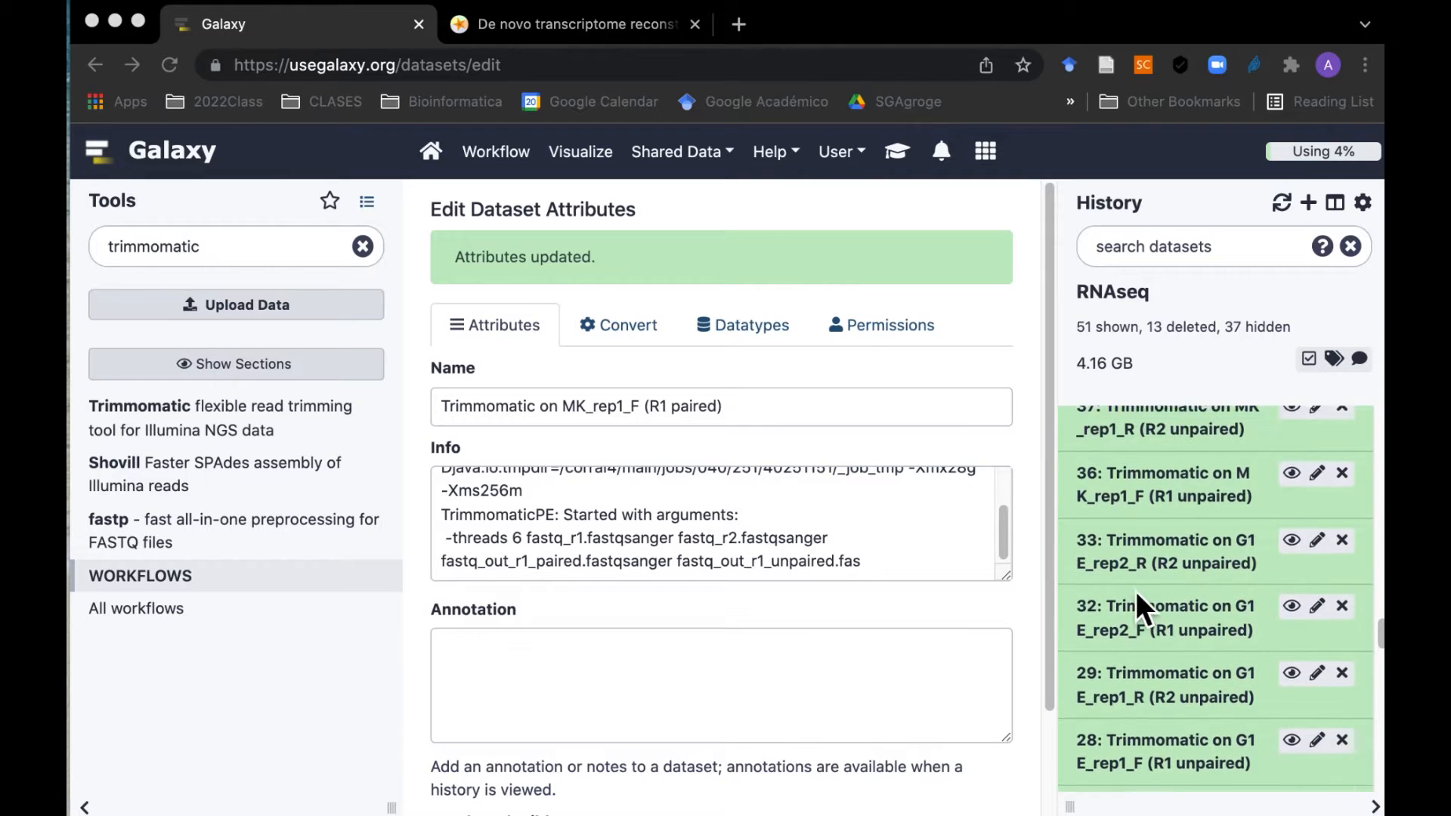
scroll(1135, 592, "up", 1)
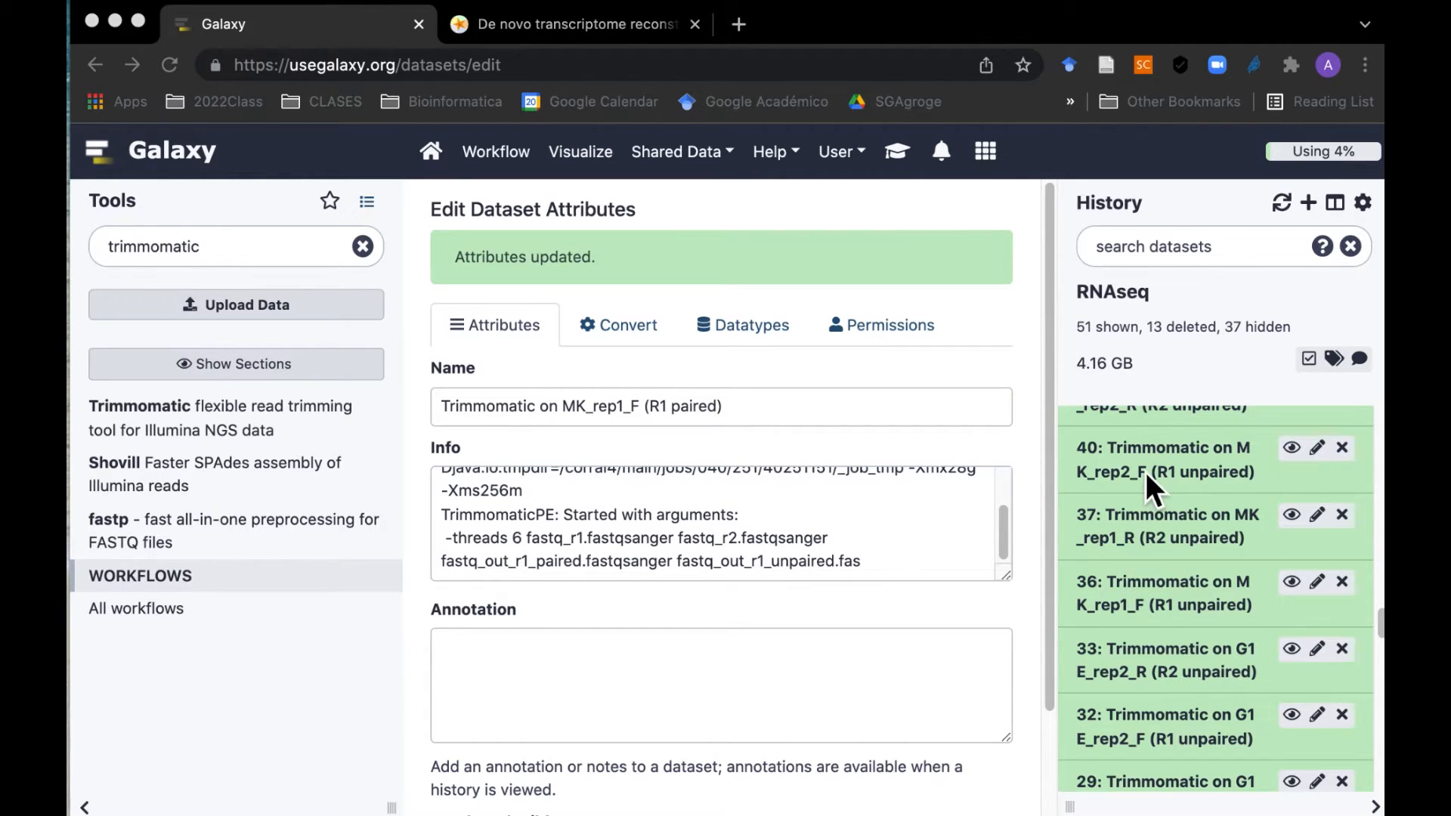
scroll(1218, 619, "up", 1)
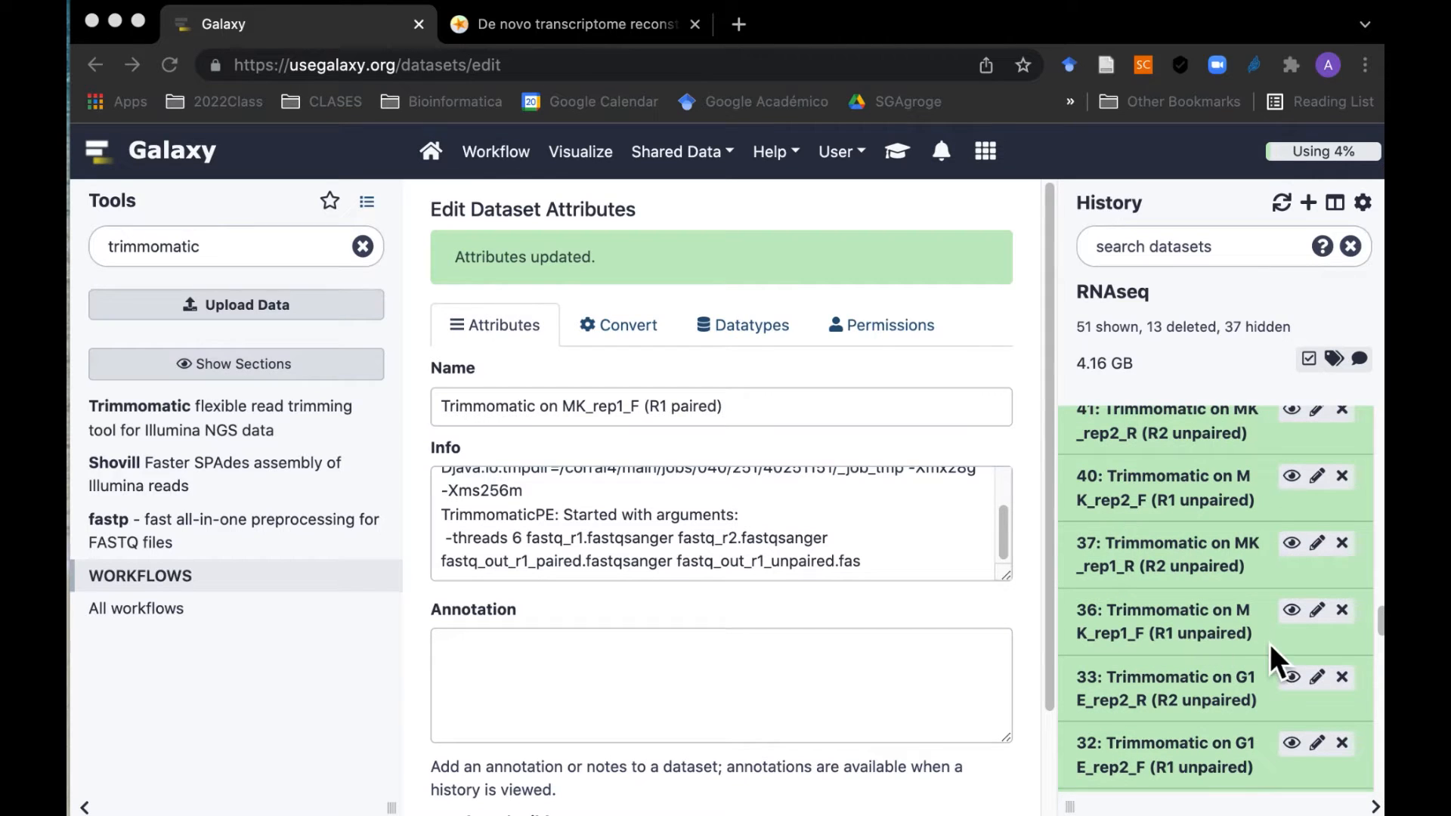
scroll(1230, 634, "up", 3)
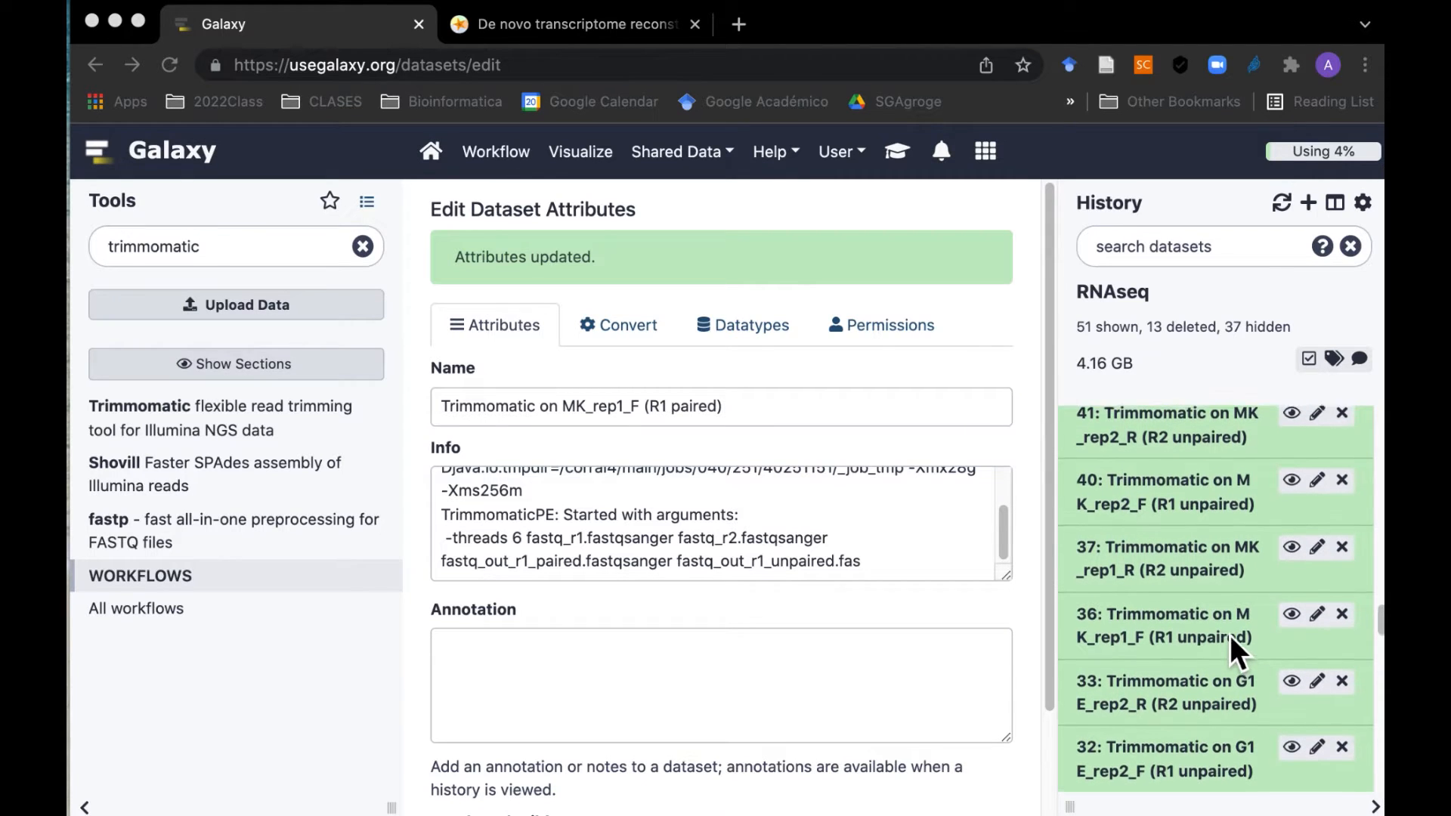
scroll(1230, 635, "up", 3)
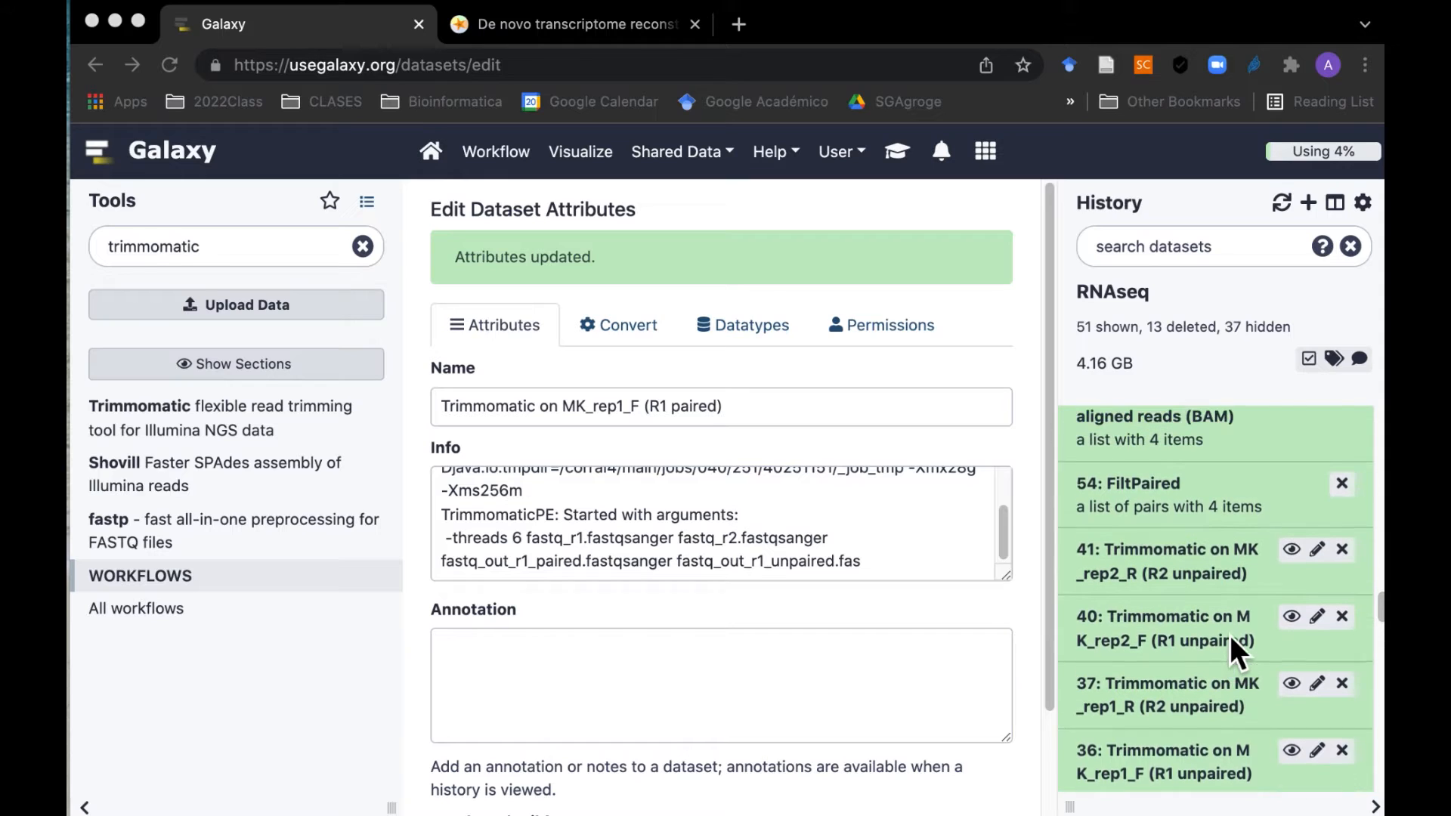
scroll(1230, 635, "up", 4)
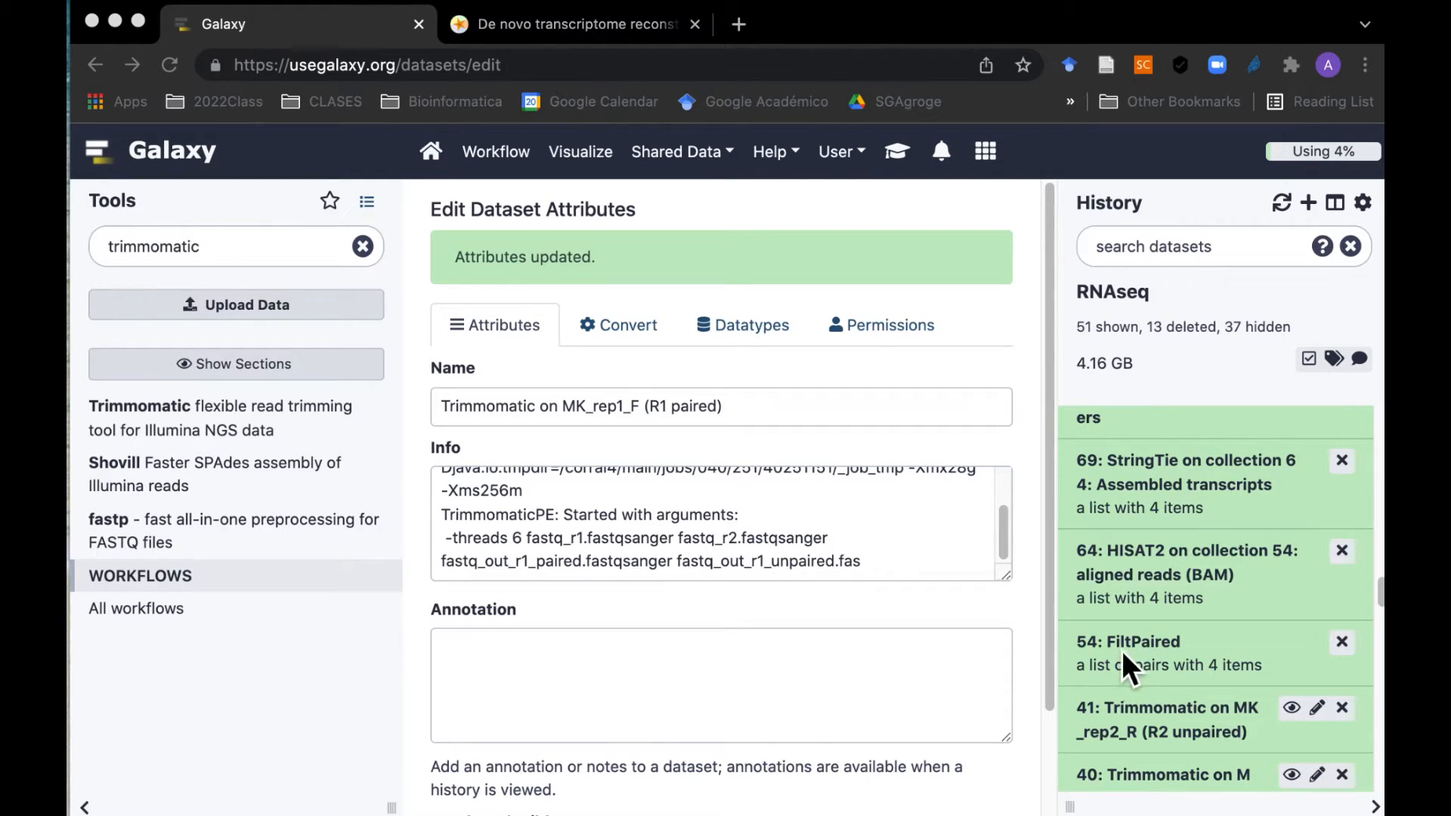
Step: Open the G1E_rep1 pair in the FiltPaired collection, display its forward reads and examine the first read identifier
left_click(1181, 651)
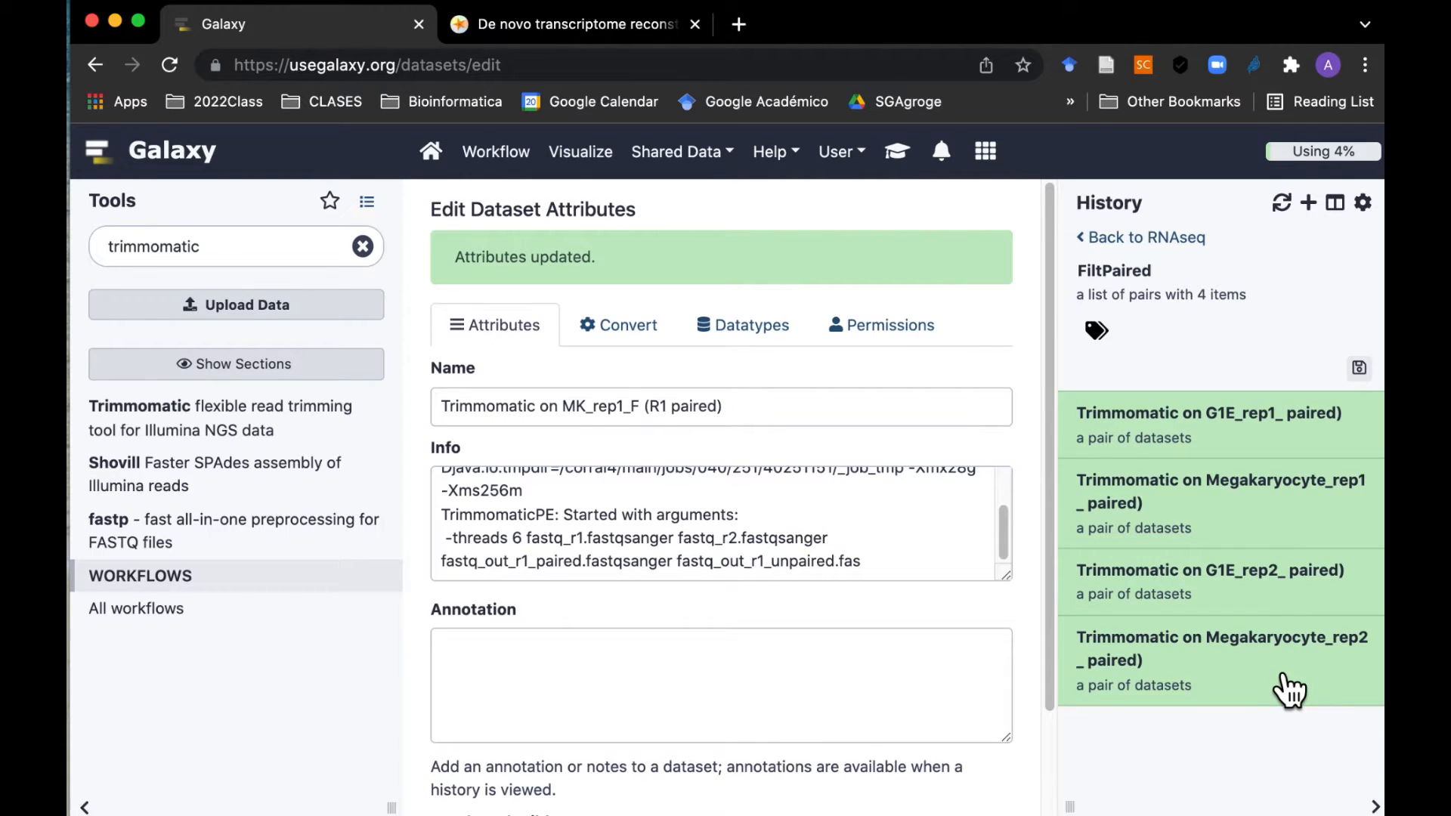
left_click(1250, 436)
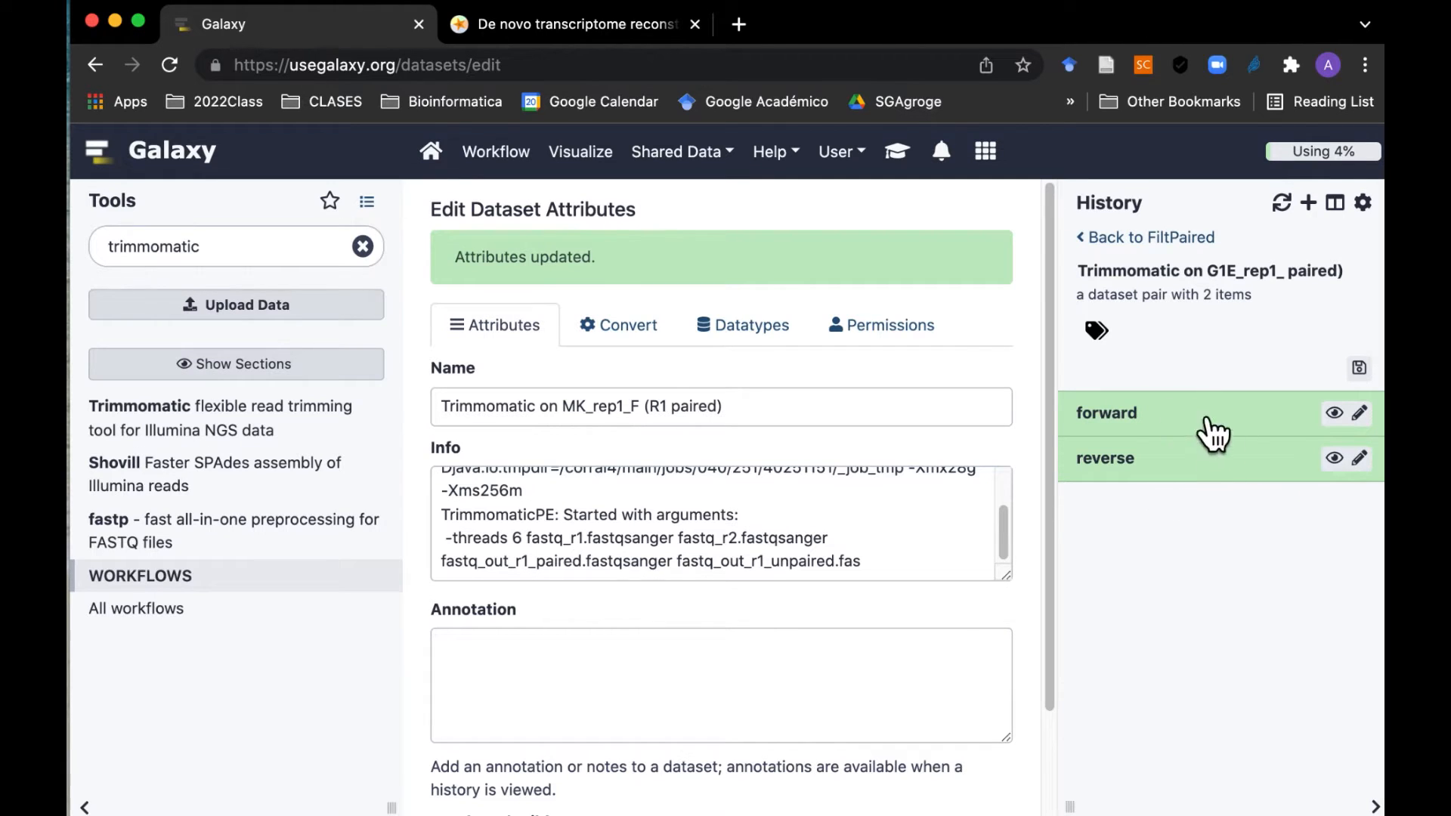
left_click(1344, 427)
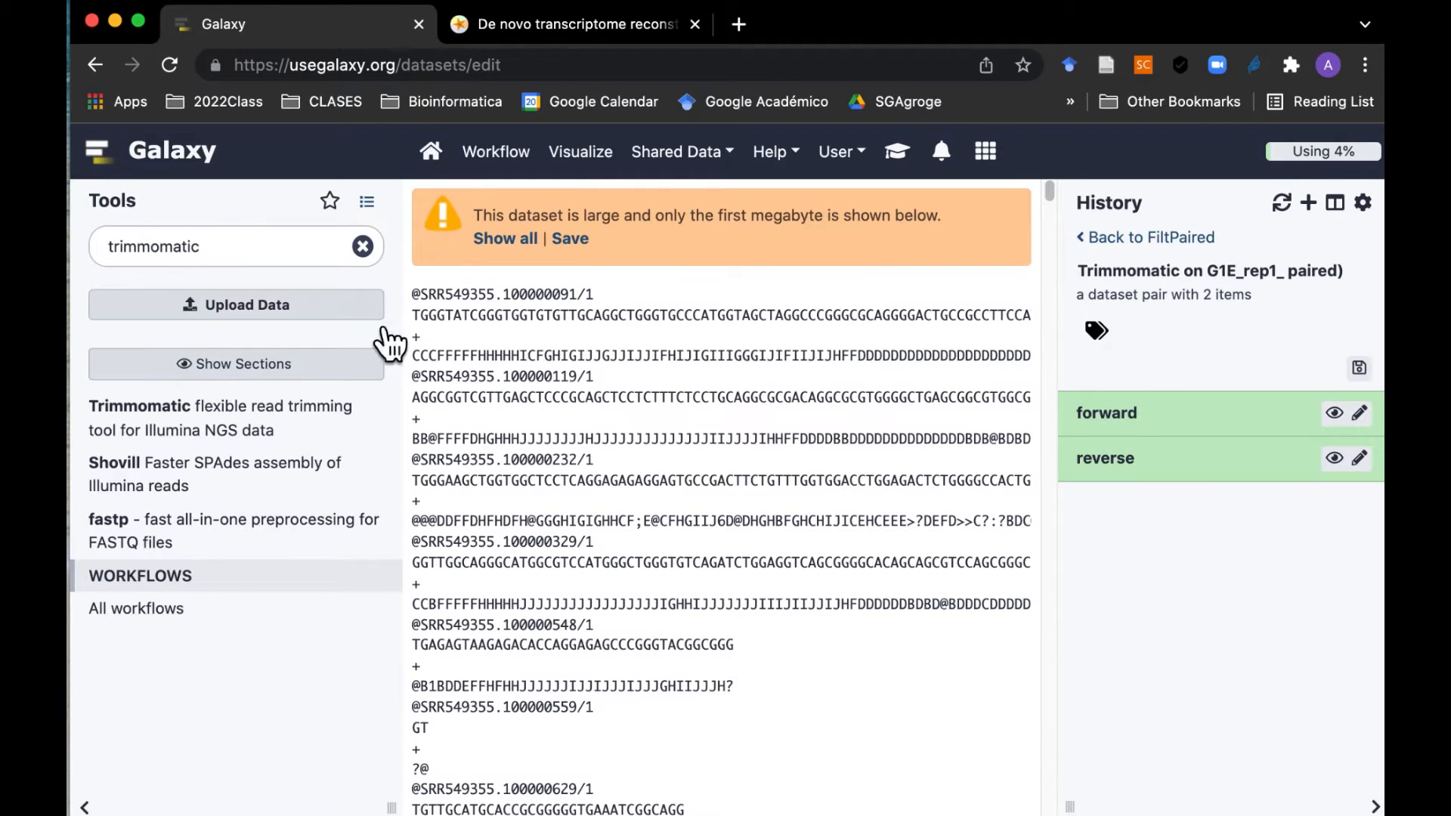
left_click_drag(429, 296, 614, 292)
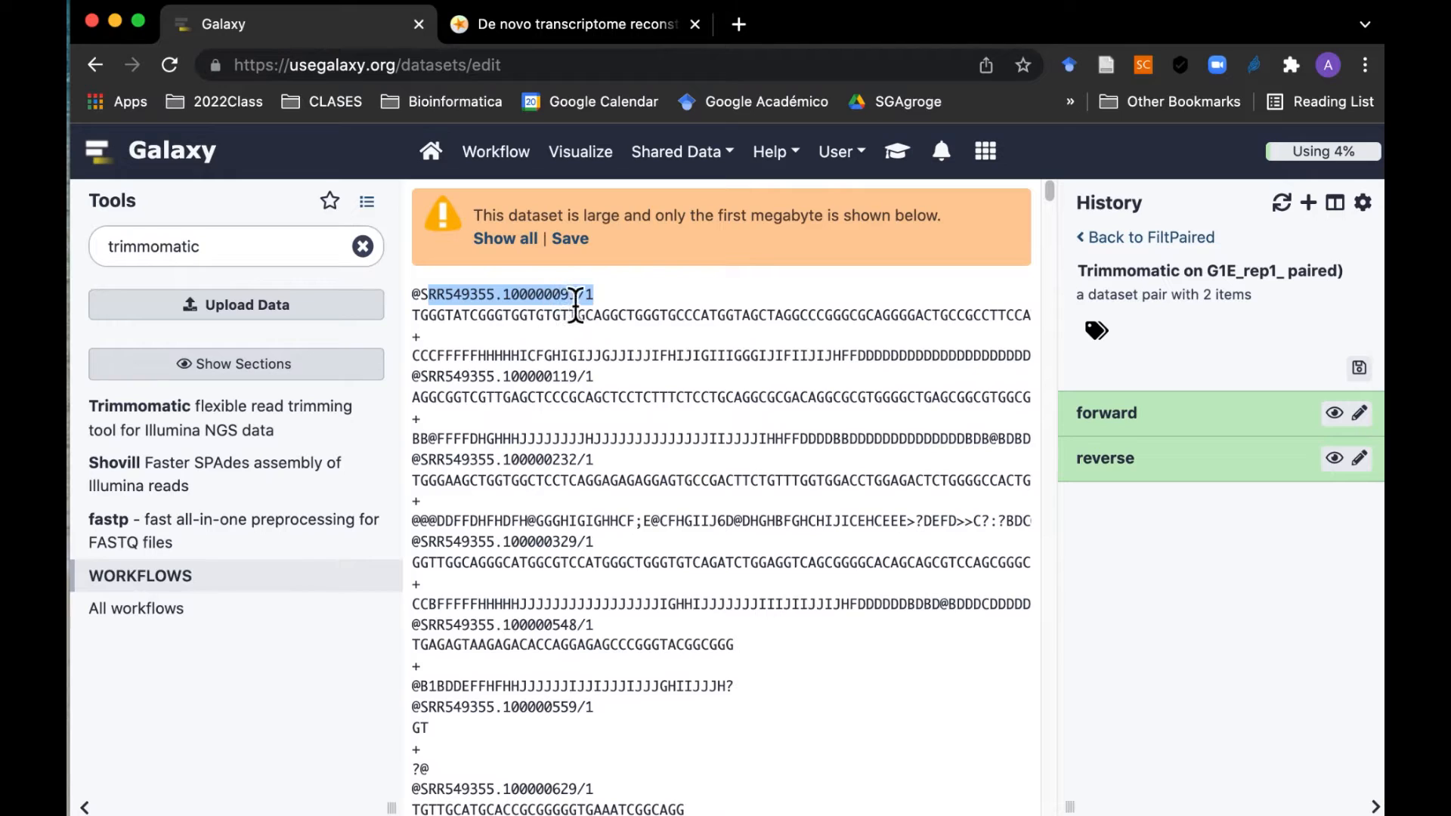
Step: Display the reverse reads of the G1E_rep1 pair to compare the read identifiers, and return to the RNAseq history
left_click(1153, 472)
left_click(1150, 471)
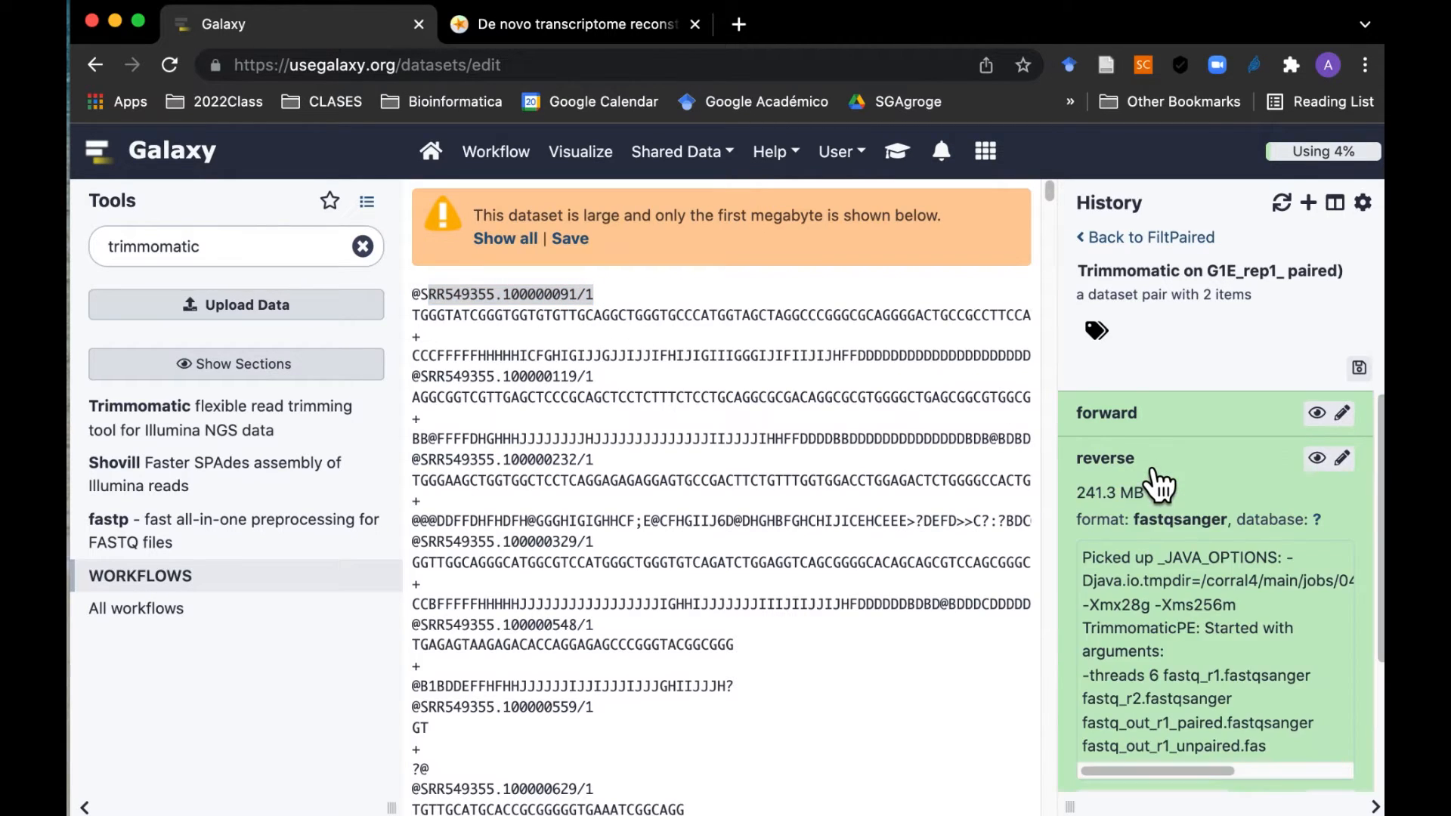
left_click(1333, 470)
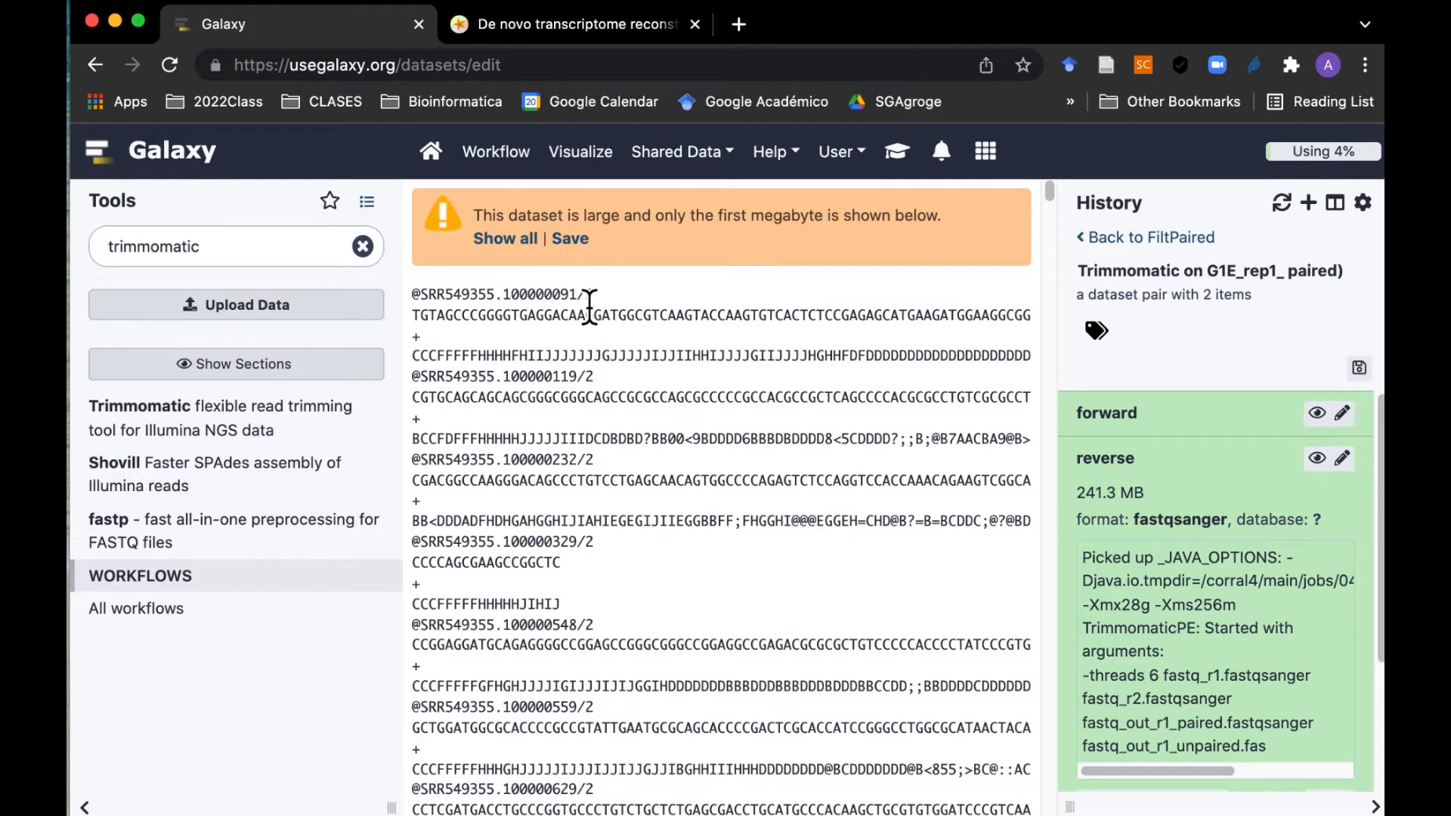
left_click(1318, 459)
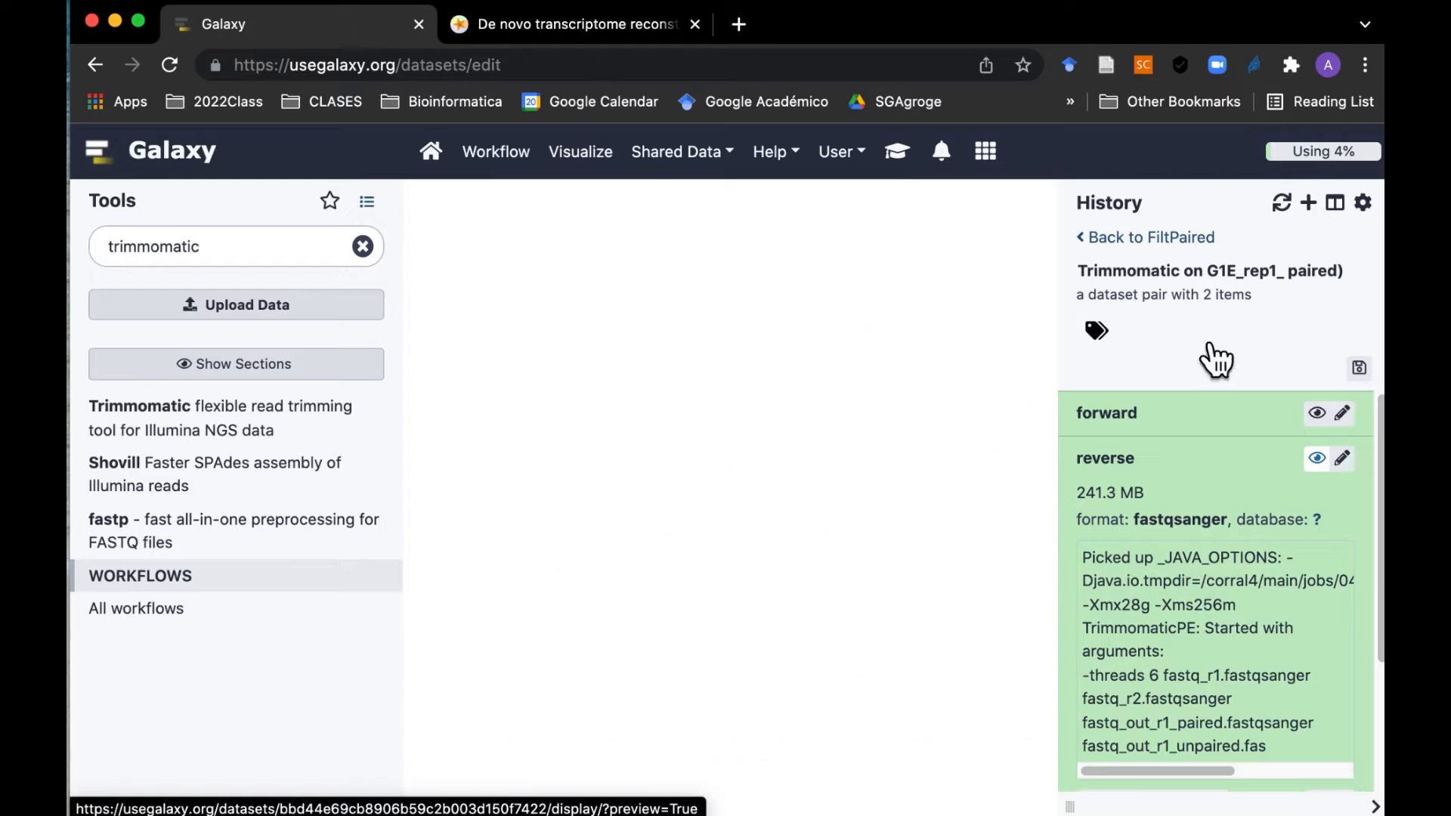
left_click(1133, 246)
left_click(1132, 240)
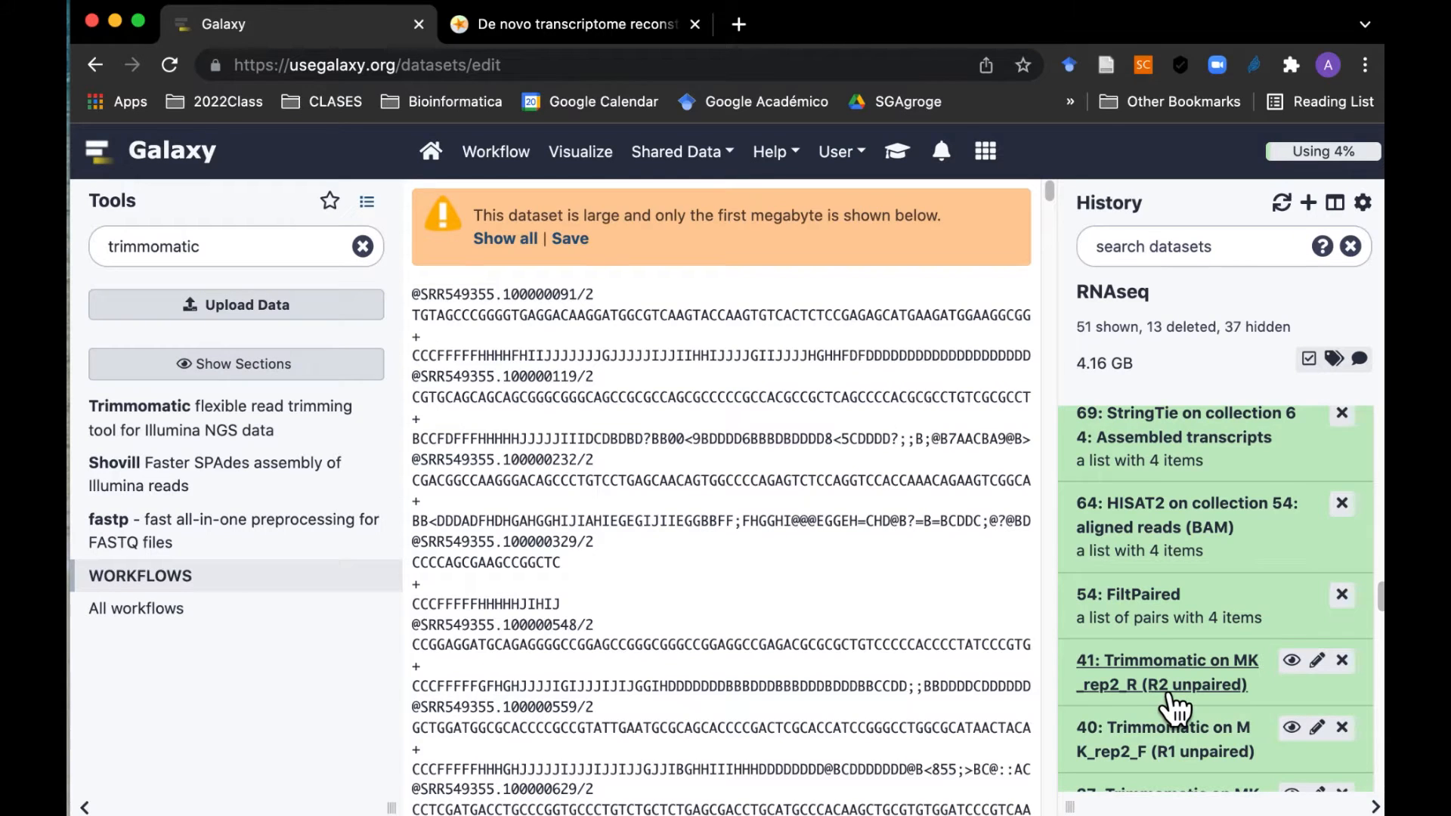
scroll(1174, 708, "down", 3)
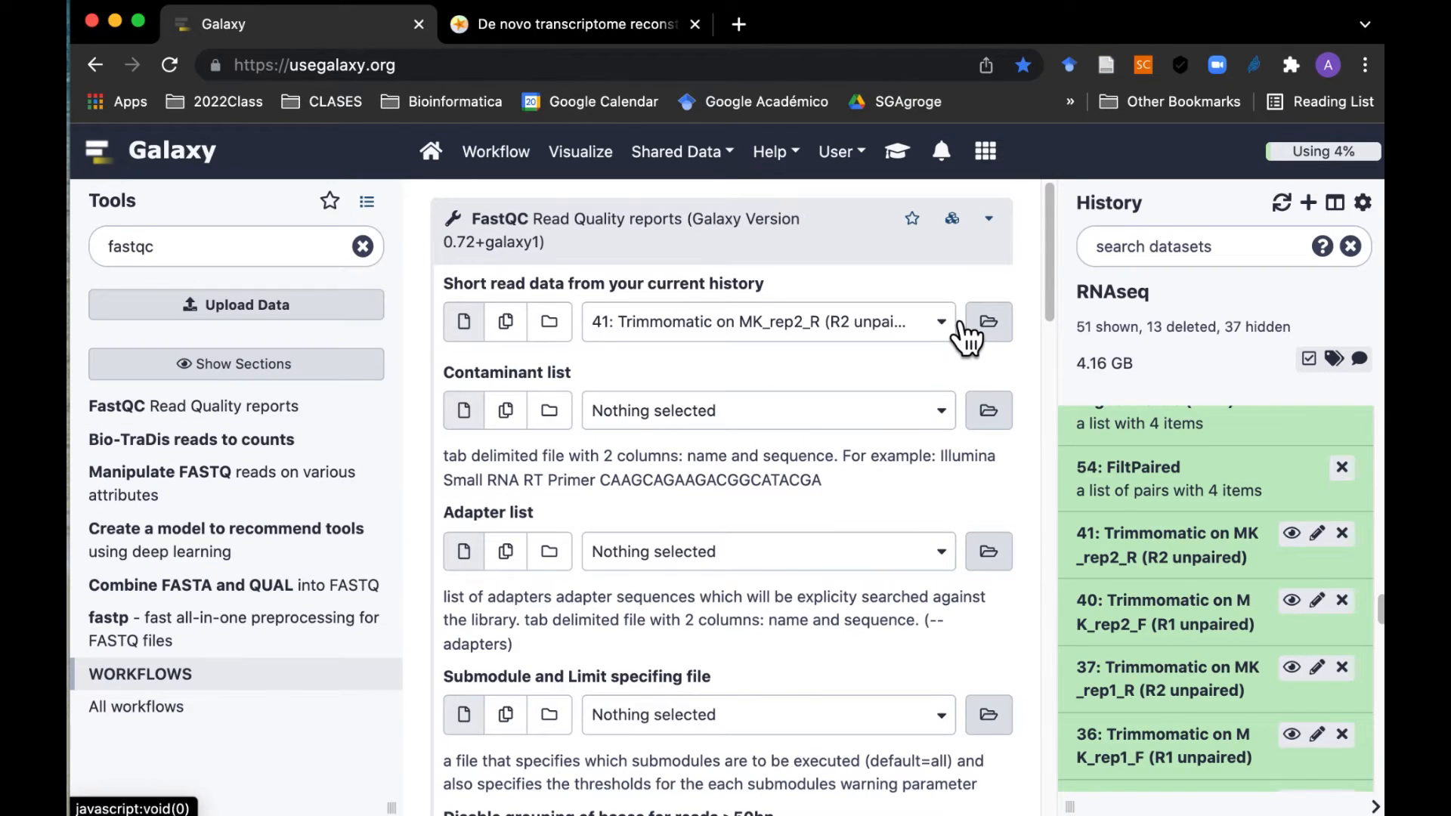
Step: Run FastQC on the dataset collection 54: FiltPaired as its short read data
left_click(950, 317)
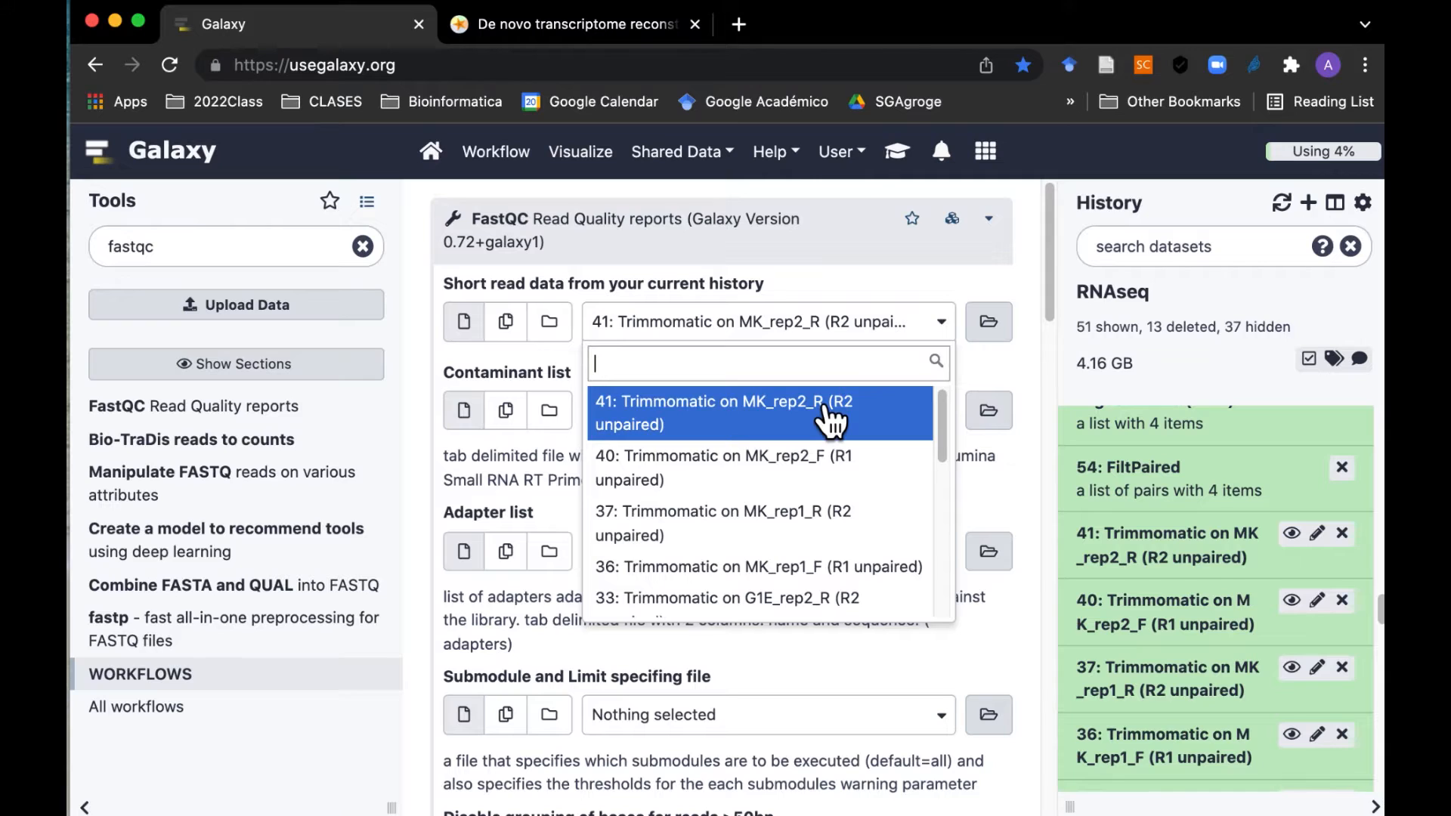
left_click(552, 322)
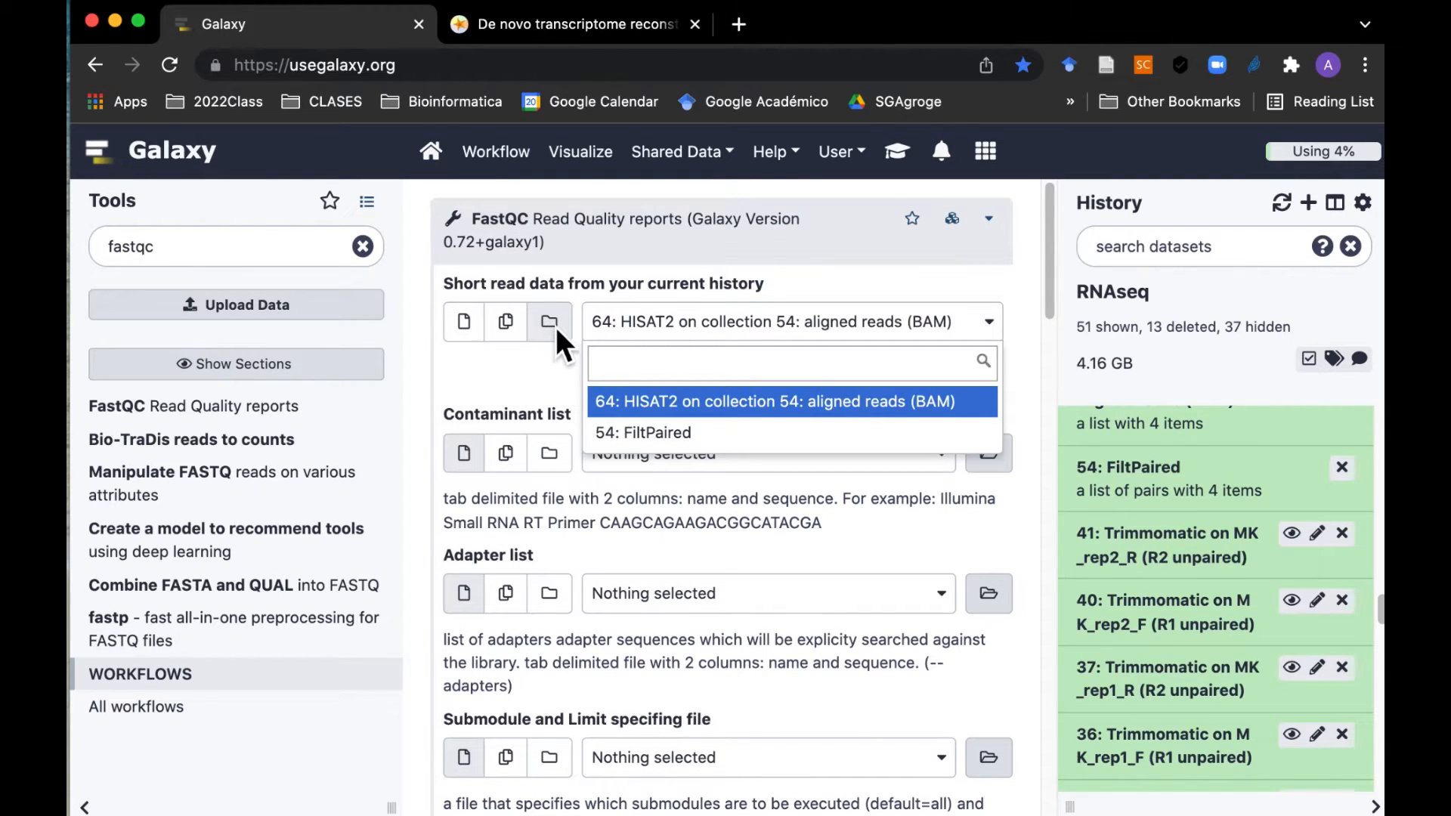
left_click(665, 436)
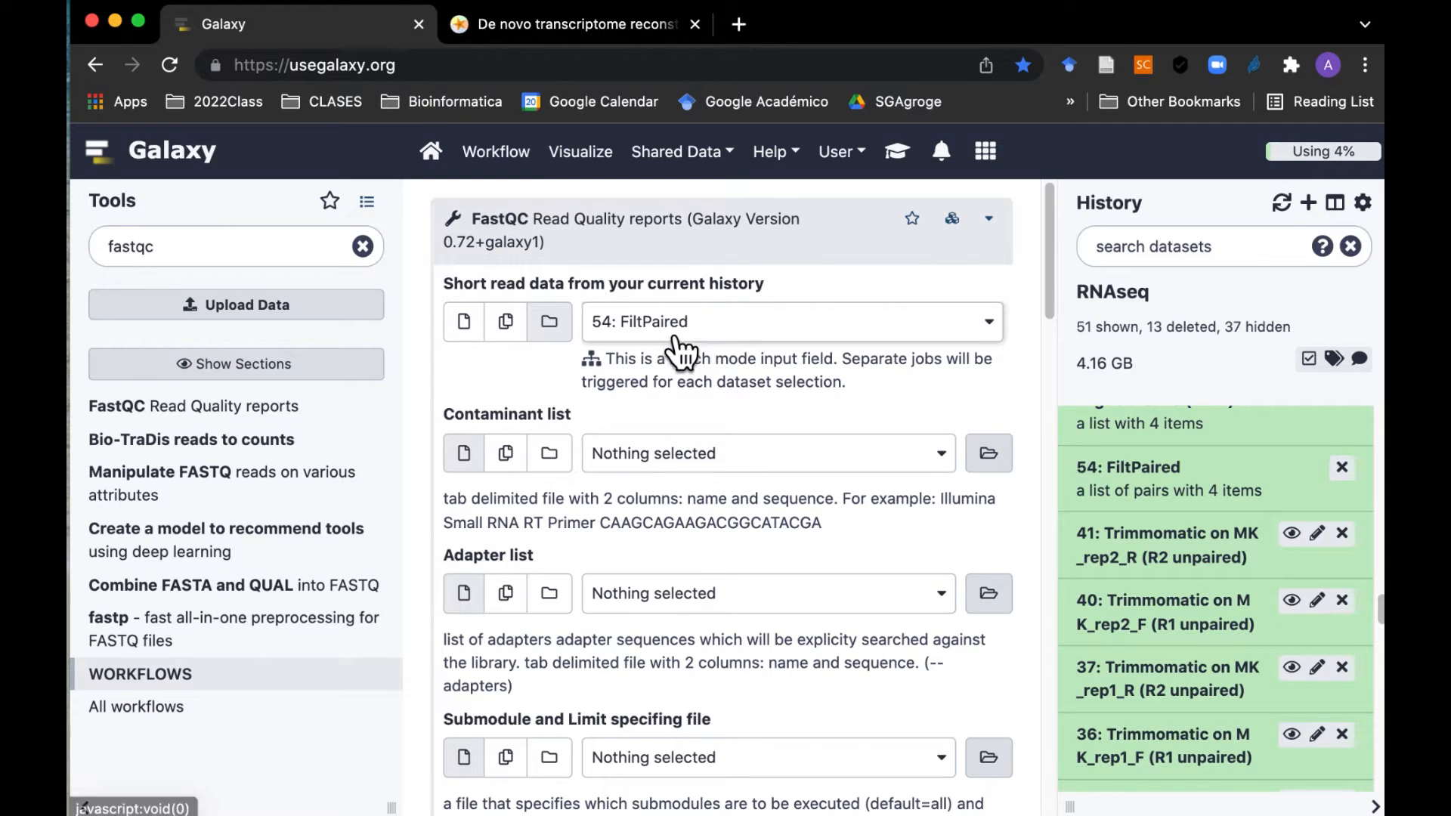
scroll(741, 517, "down", 1)
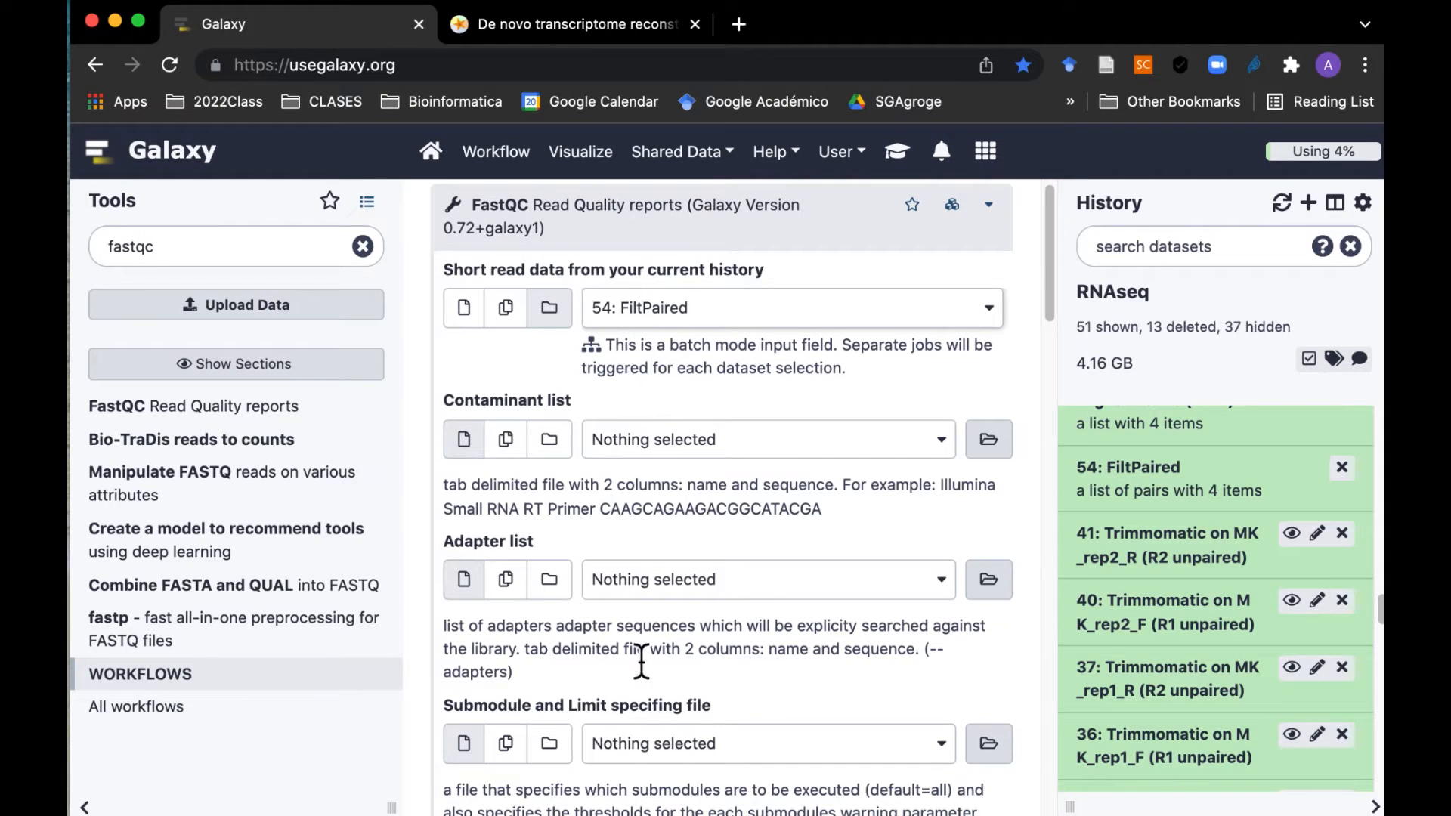
scroll(702, 653, "down", 8)
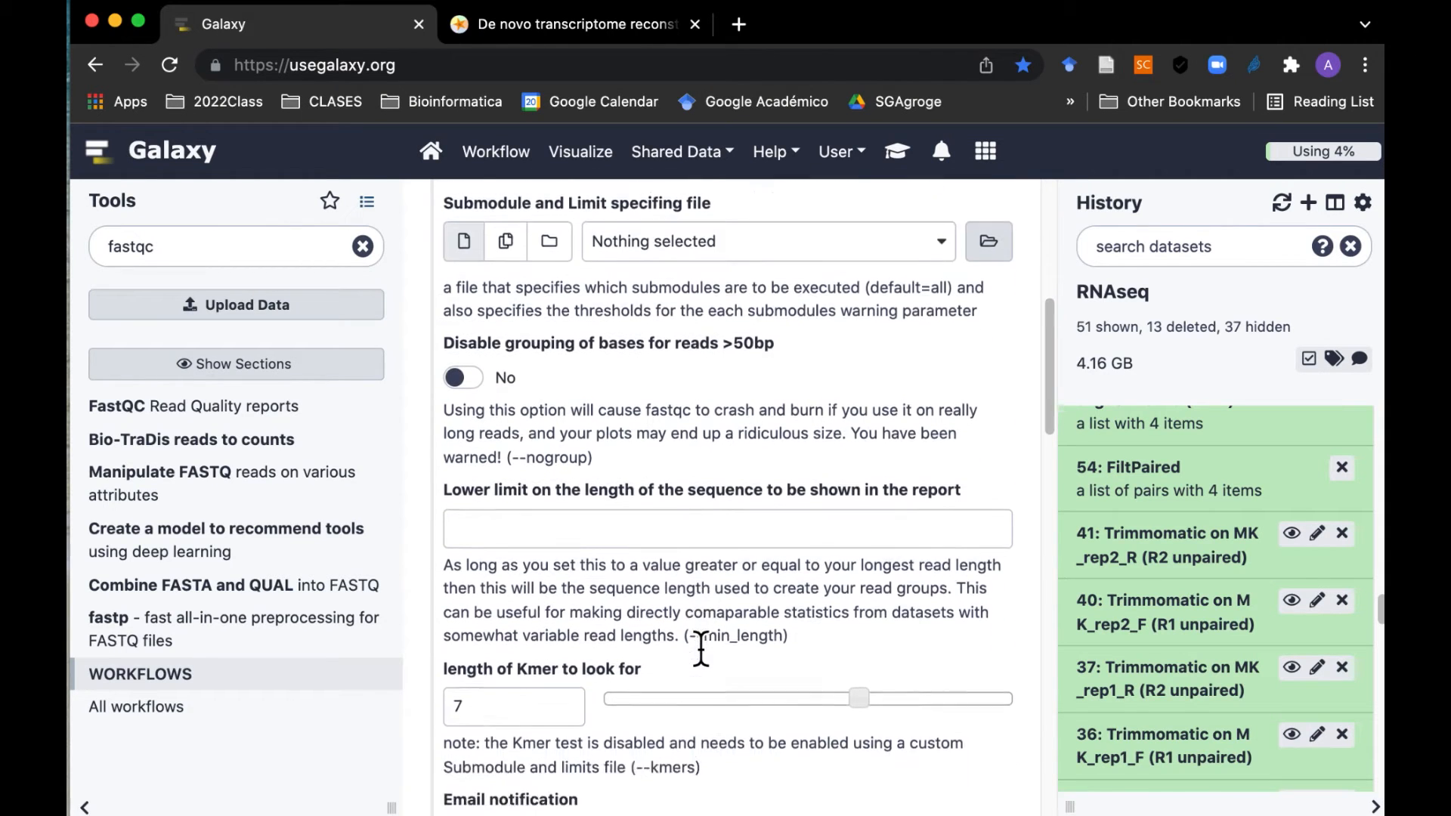
scroll(701, 649, "down", 2)
left_click(504, 633)
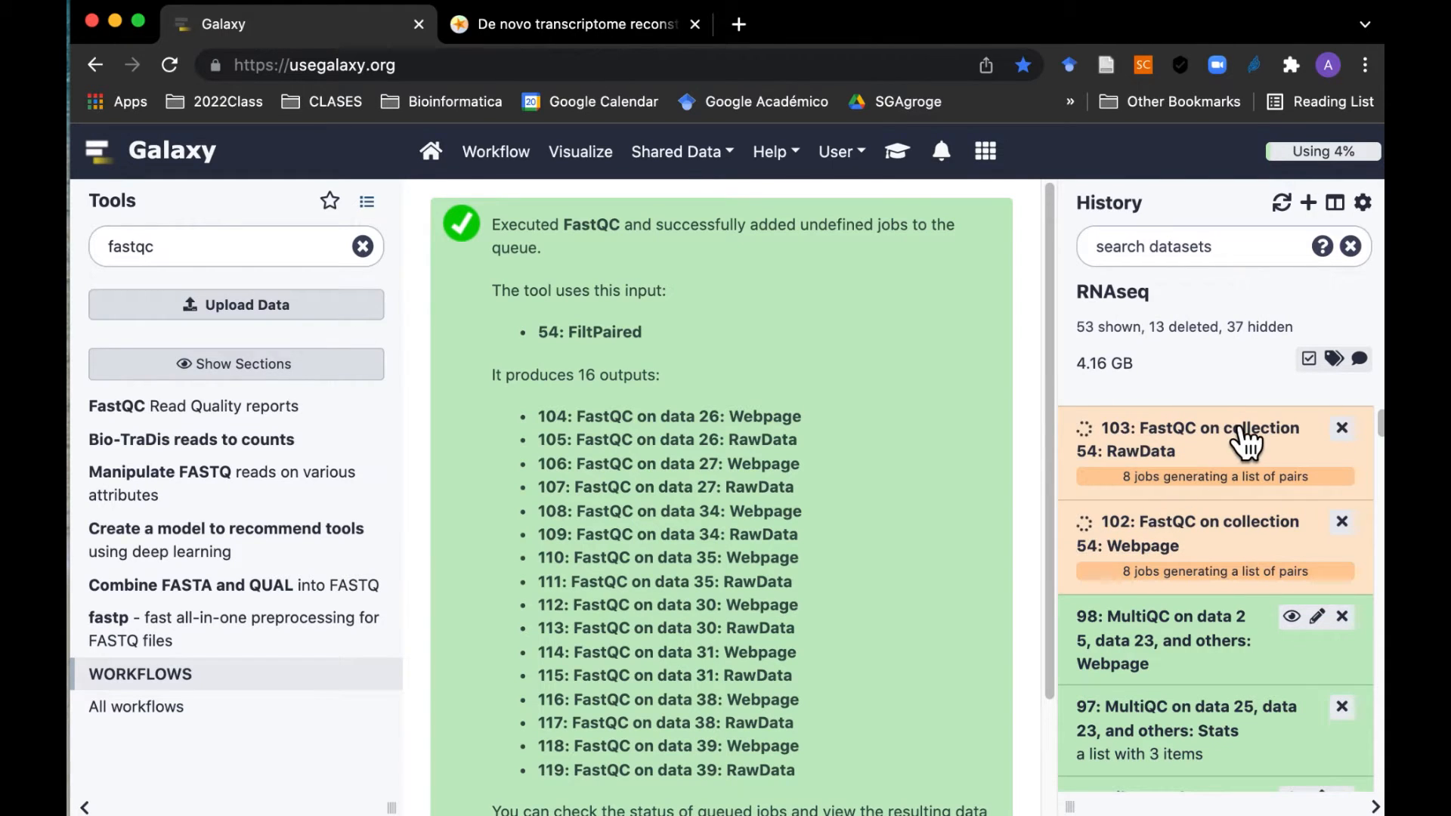
Step: Display the FastQC webpage for the trimmed G1E_rep1 forward reads and examine the per base sequence quality plot
left_click(1247, 548)
left_click(1339, 449)
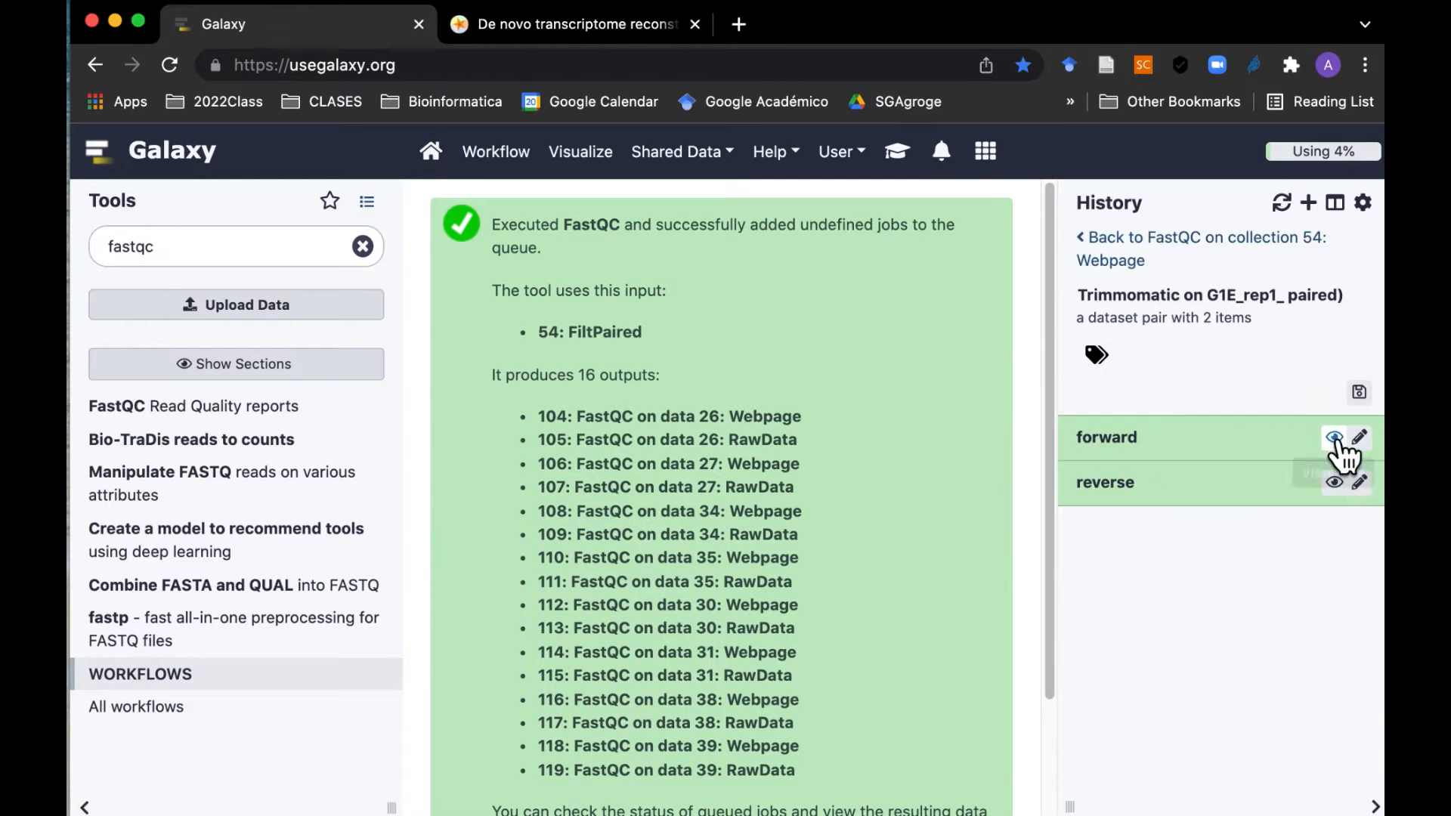
left_click(1334, 438)
scroll(1131, 689, "down", 5)
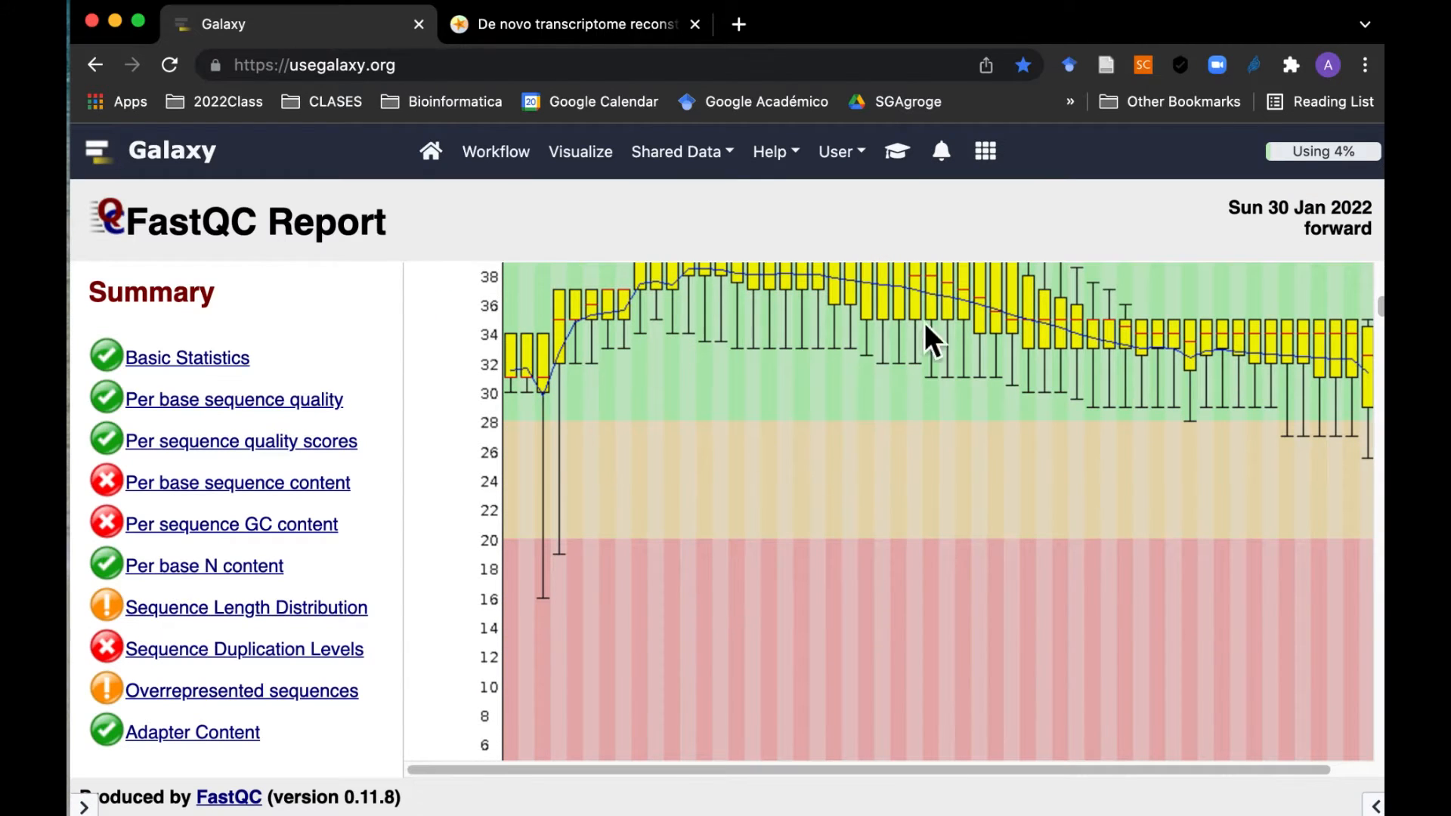
scroll(1087, 776, "right", 2)
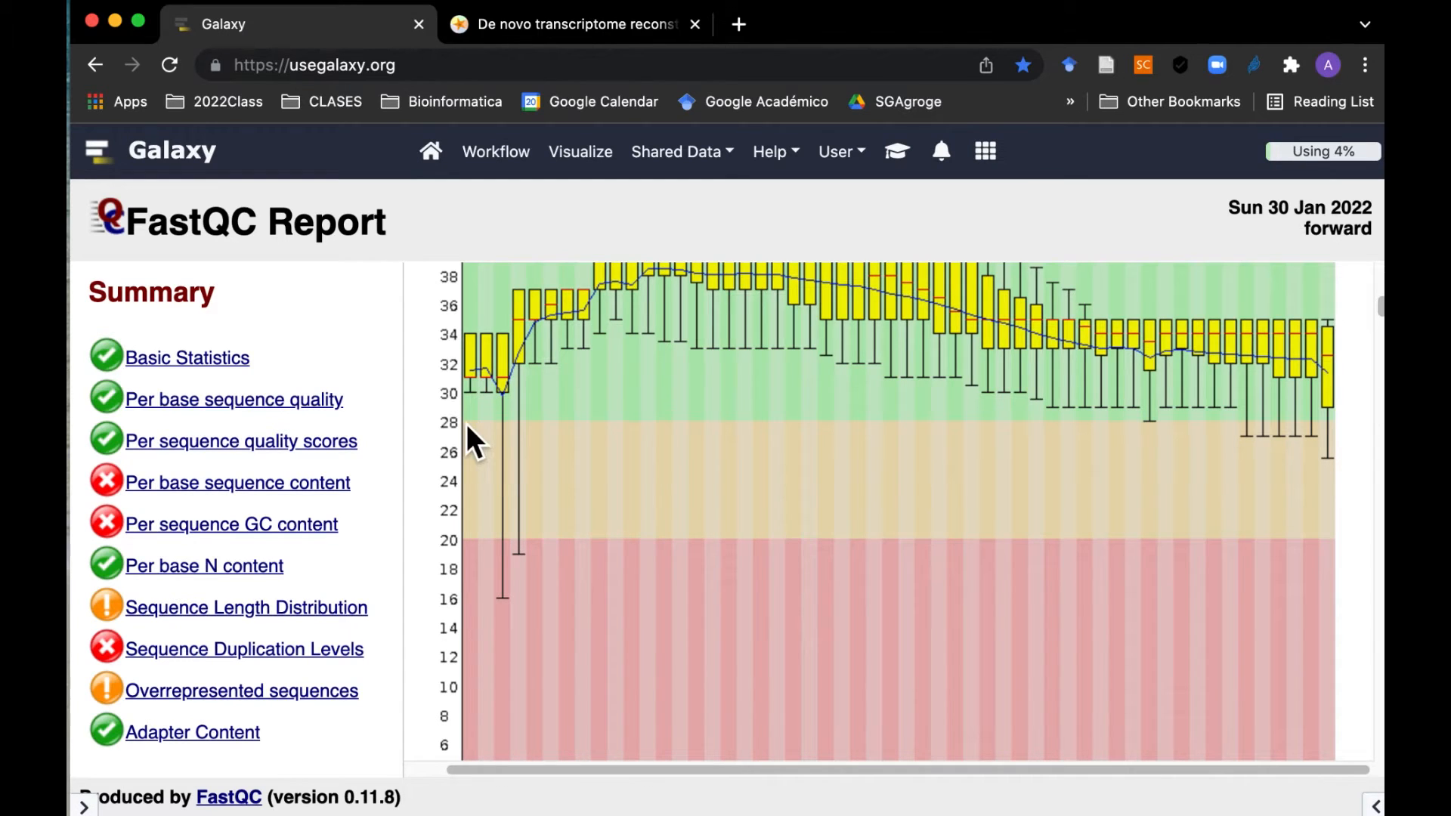
Step: Compare with the tutorial's before and after trimming plots, and read its HISAT2 settings in the Spliced mapping hands-on section
key("ctrl+Tab")
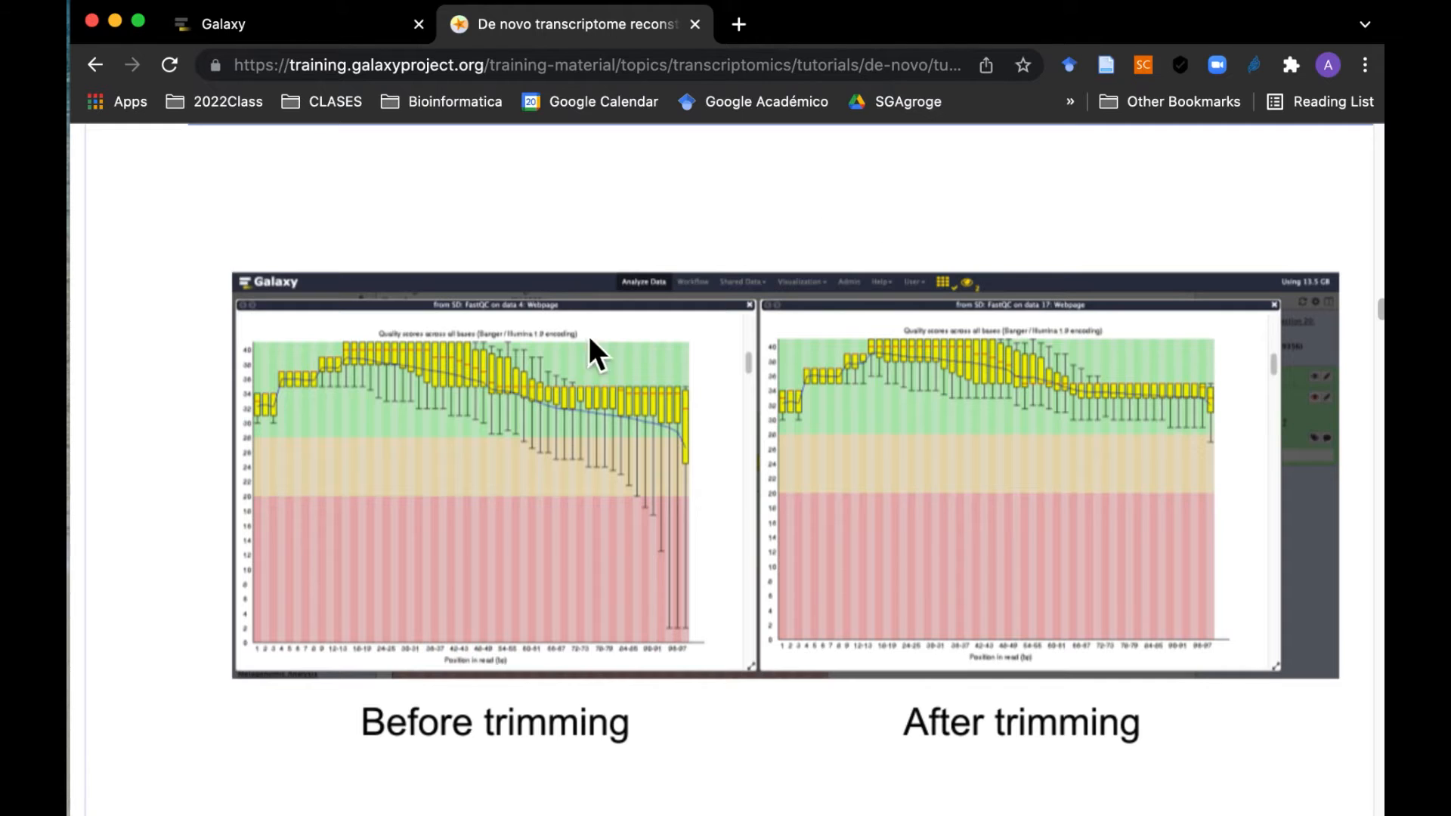
scroll(622, 398, "down", 10)
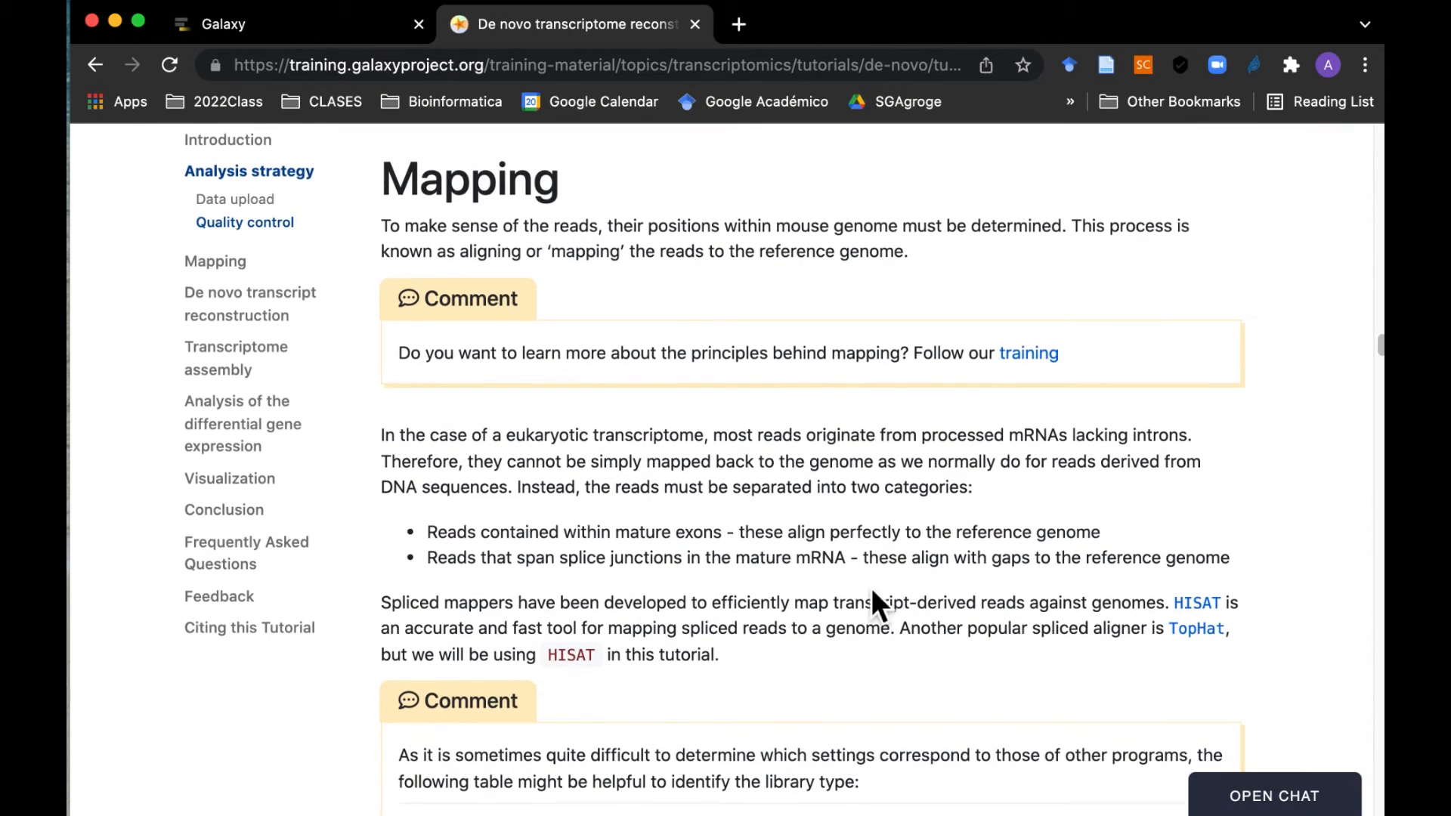
scroll(907, 571, "down", 3)
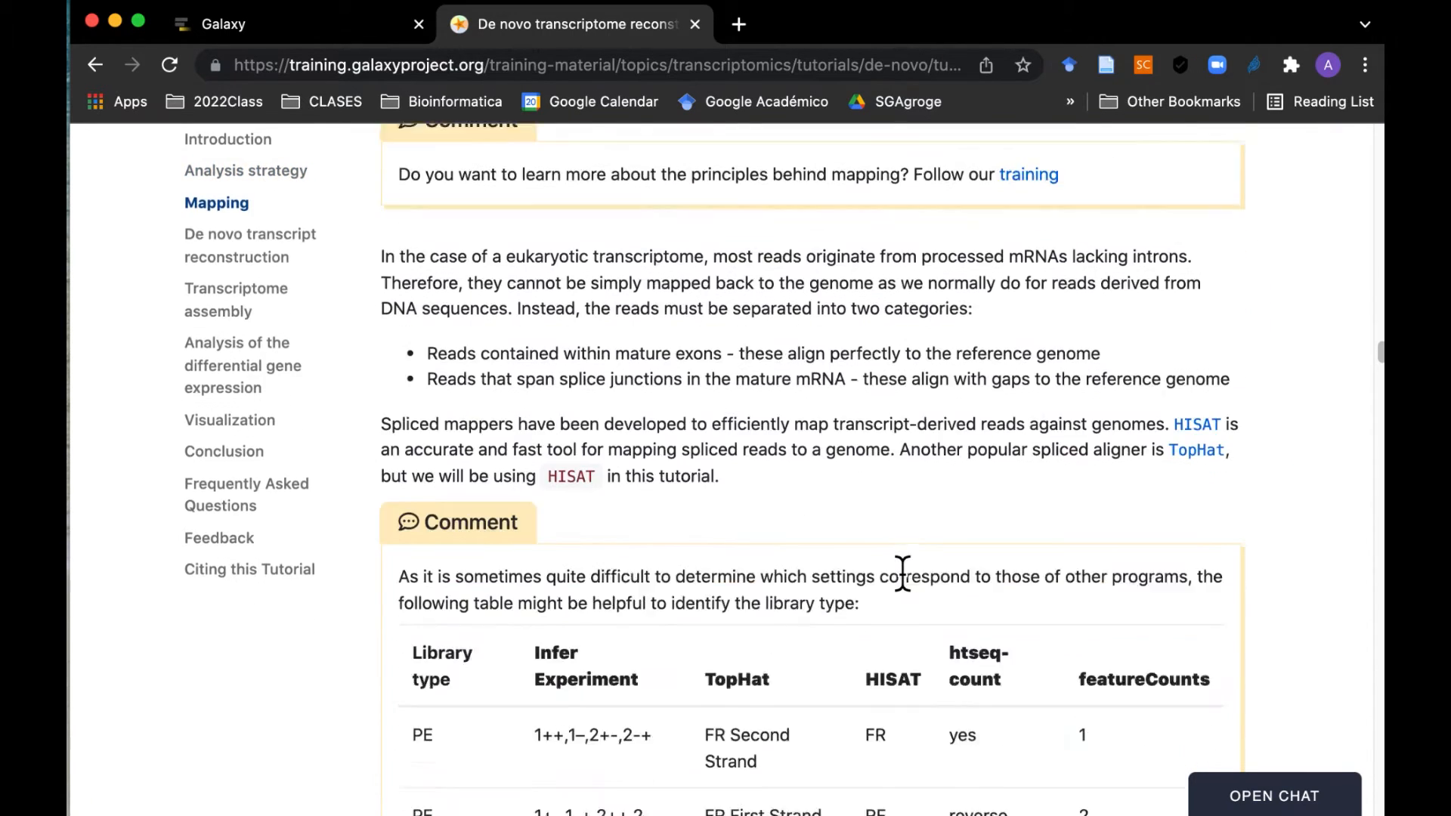
scroll(906, 582, "down", 6)
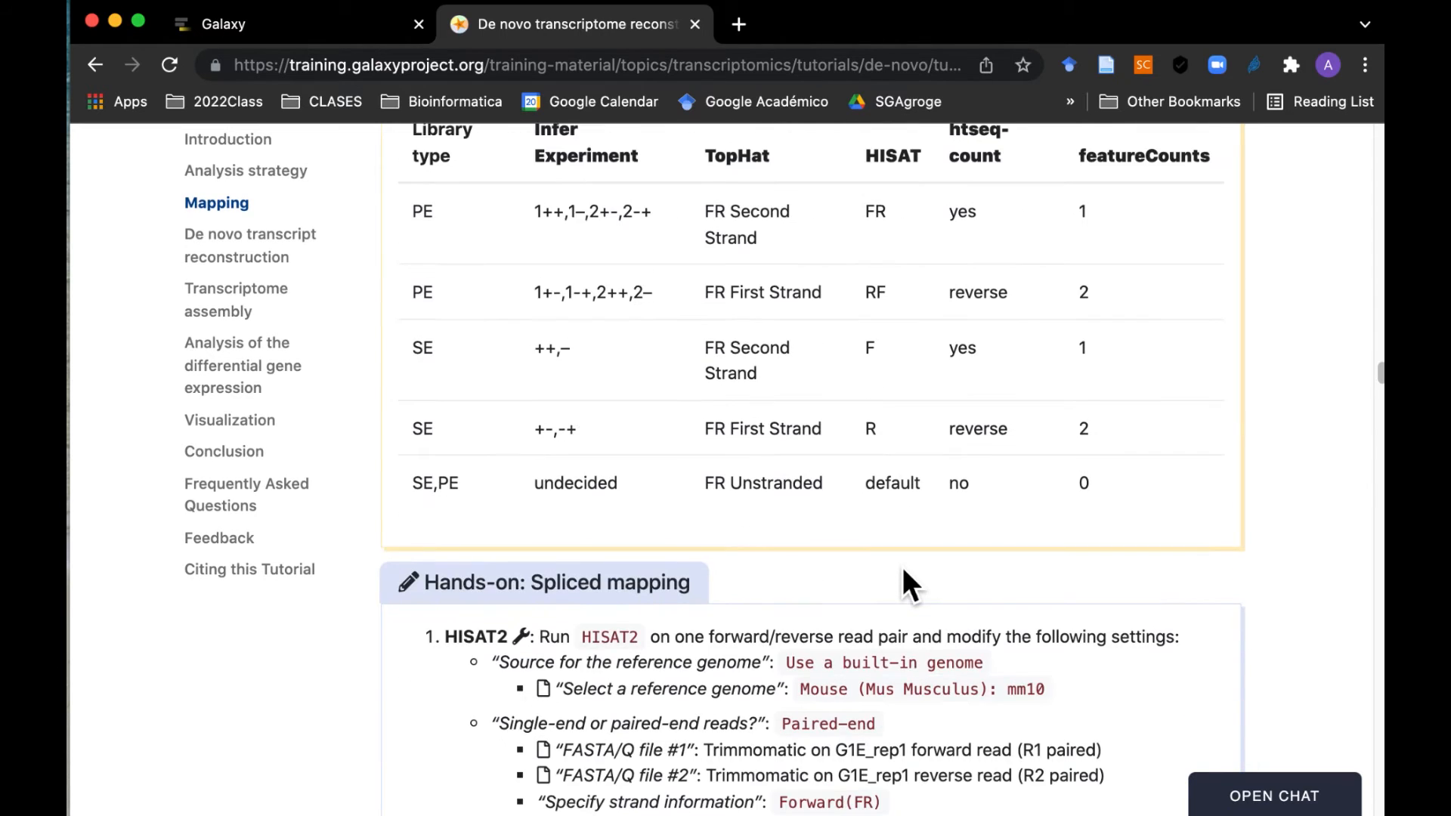
scroll(904, 570, "down", 3)
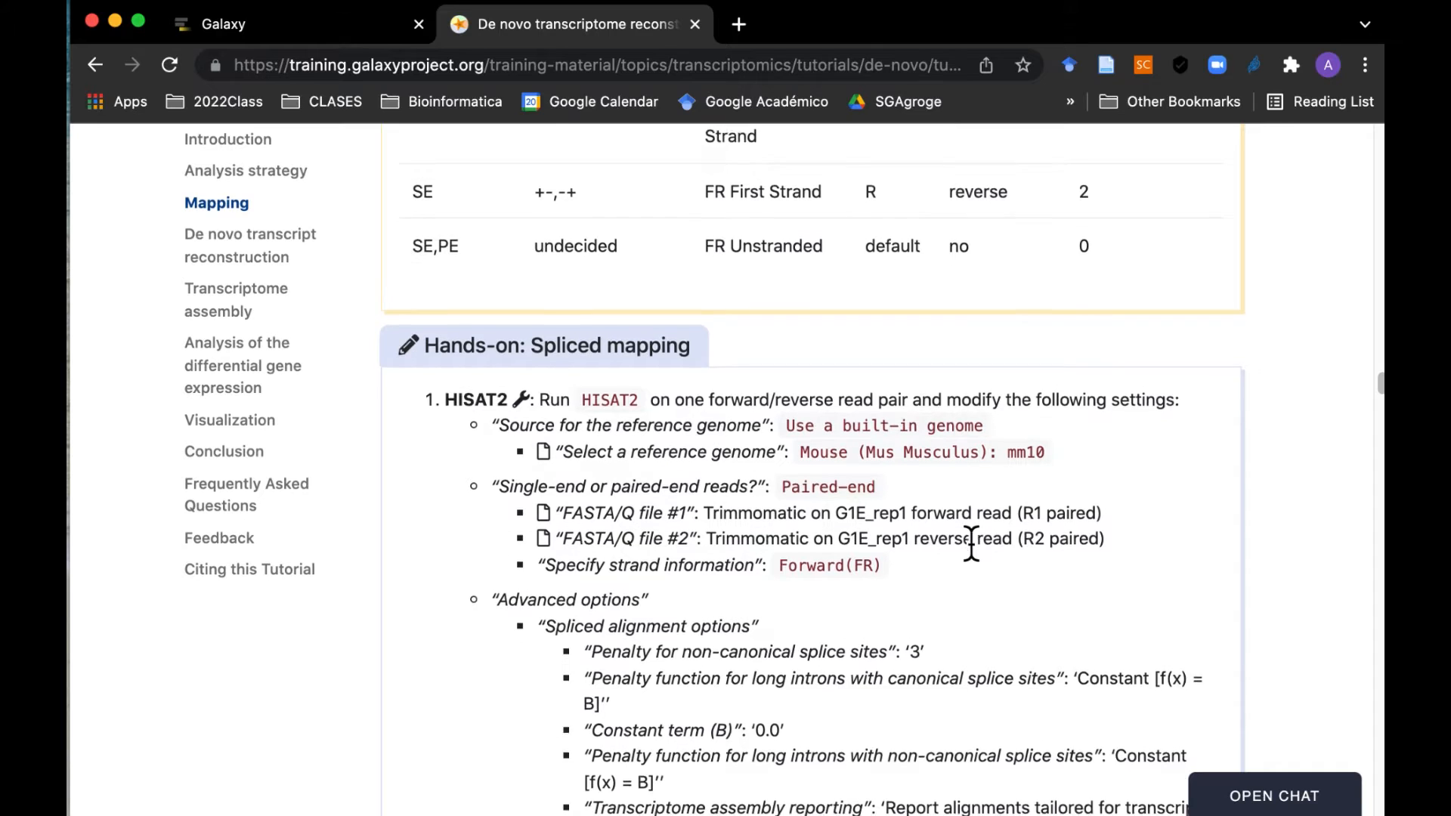
scroll(975, 529, "down", 1)
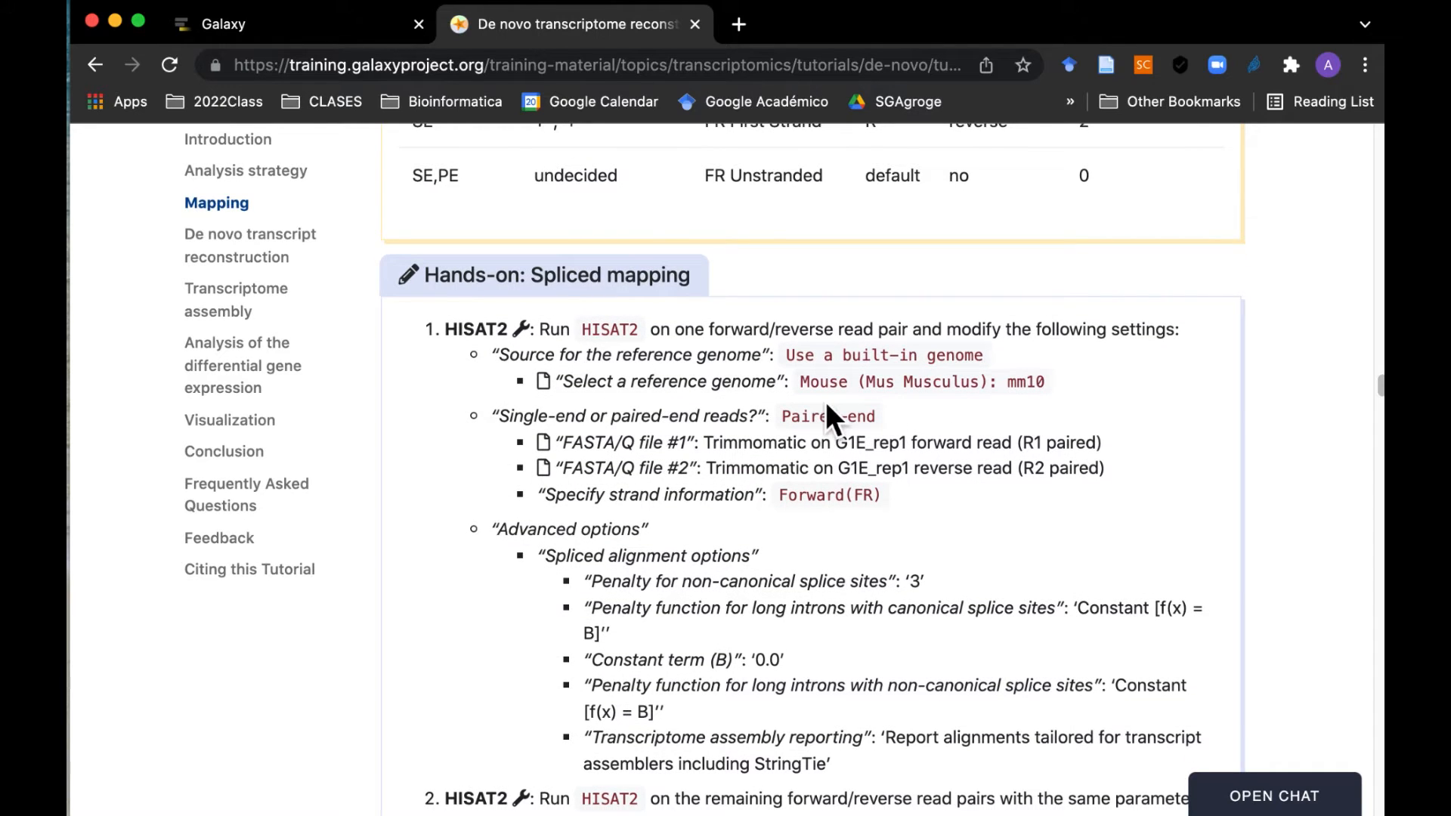
Step: Switch back to Galaxy, search the tools for hisat2 and open the HISAT2 alignment tool
left_click(357, 30)
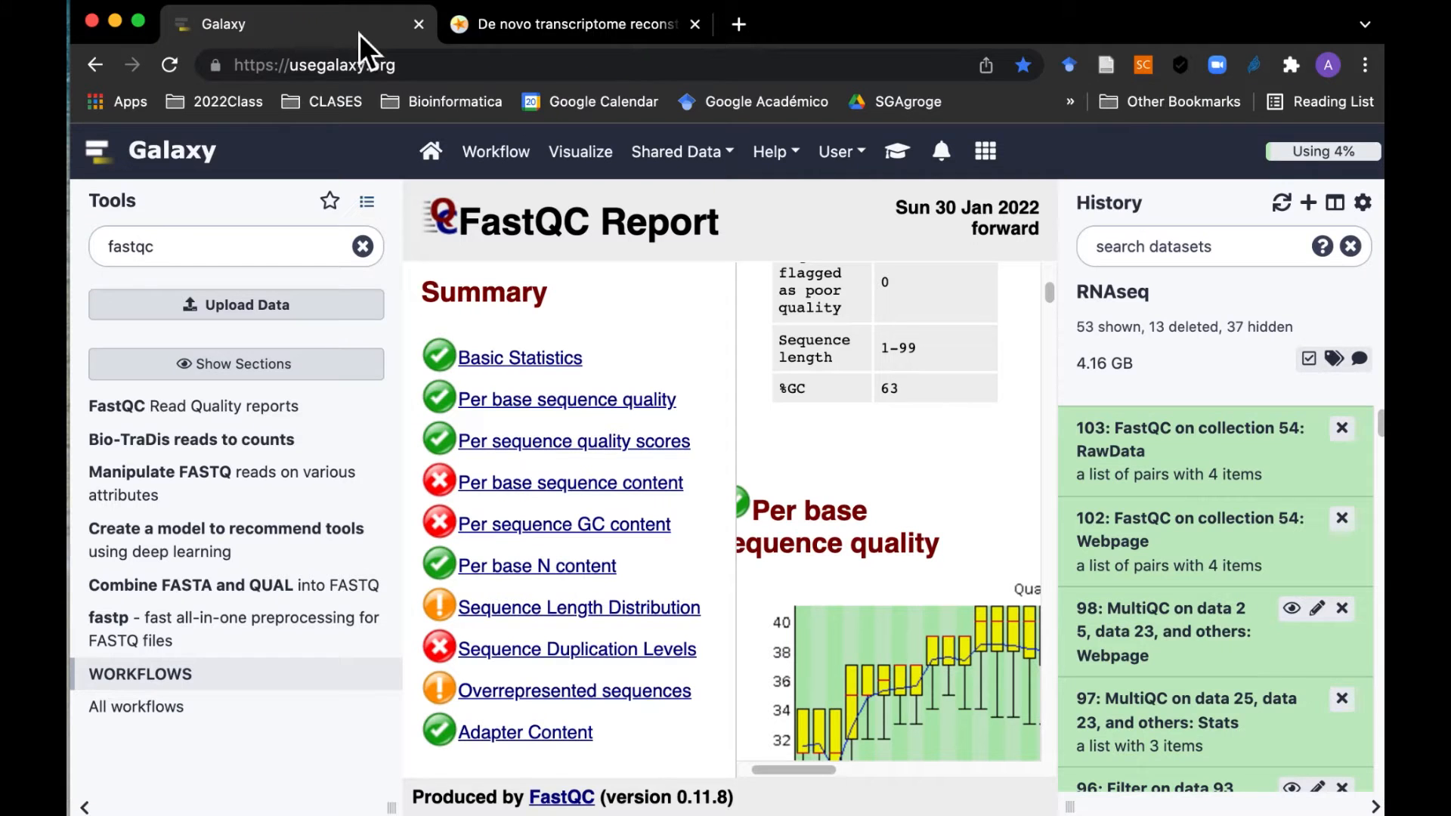
left_click_drag(194, 246, 110, 246)
type("hisat2")
key("Return")
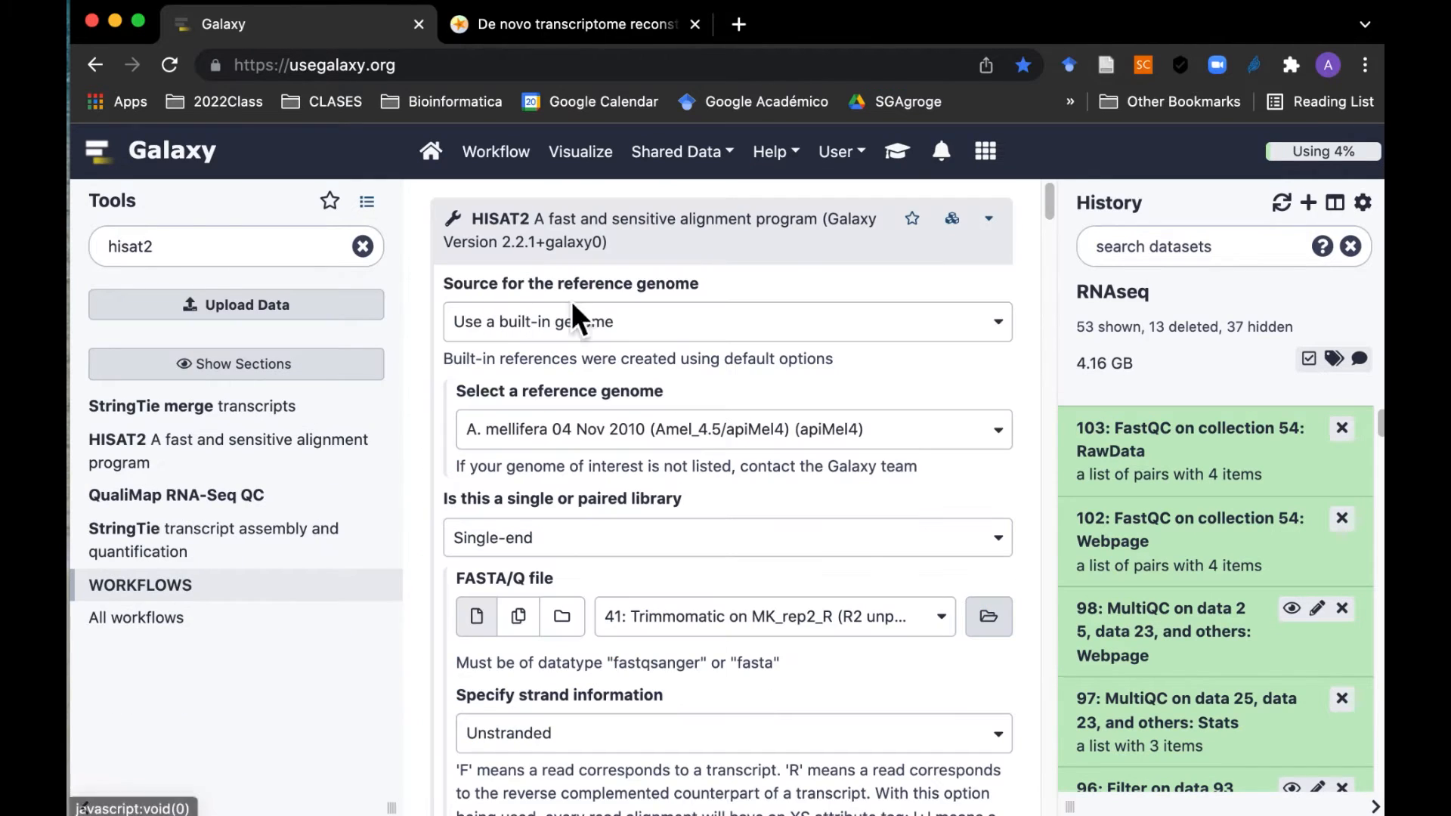
Step: Use a built-in genome as the HISAT2 reference source and select Mouse (Mus Musculus): mm10
left_click(994, 324)
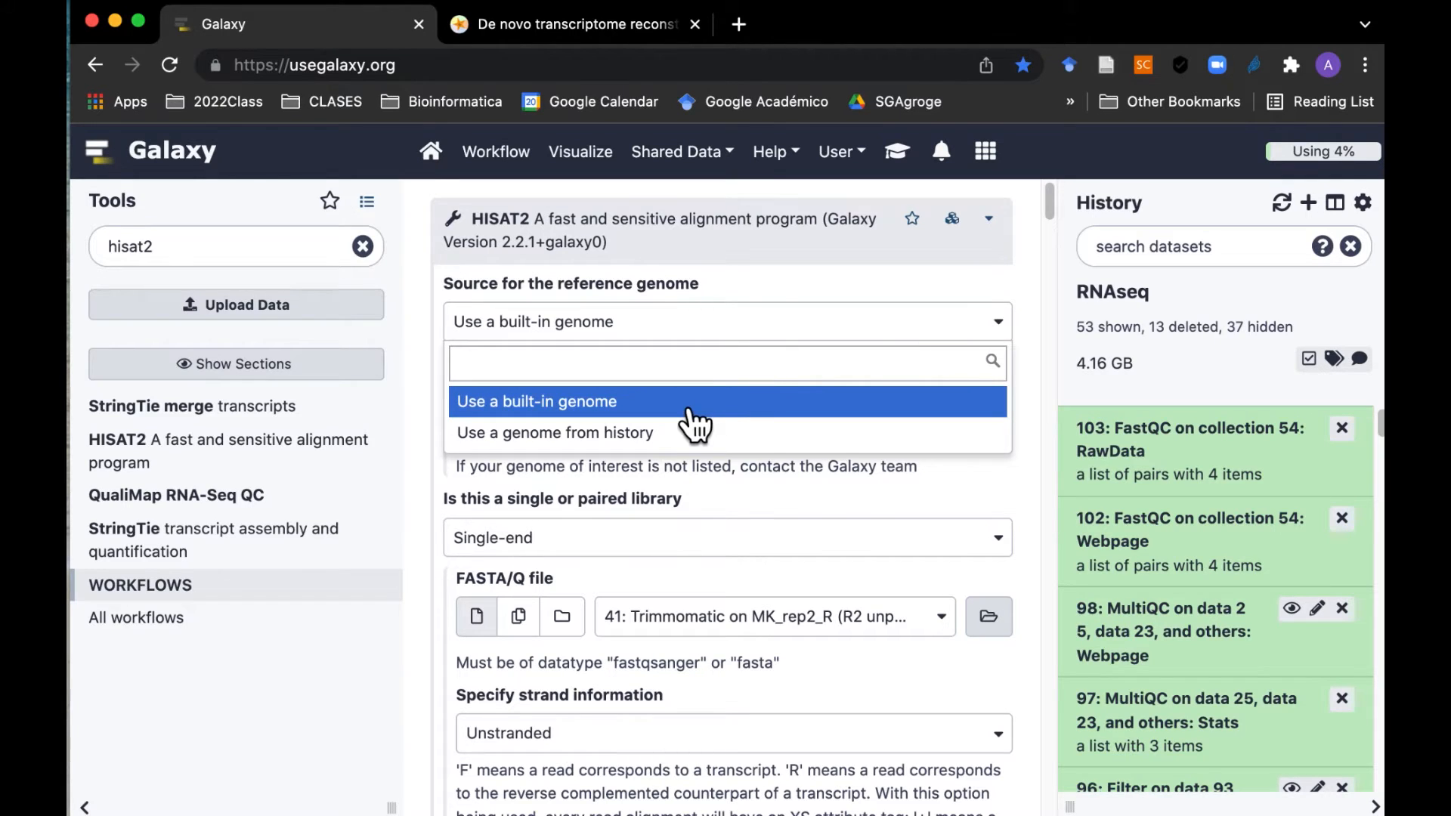
left_click(551, 408)
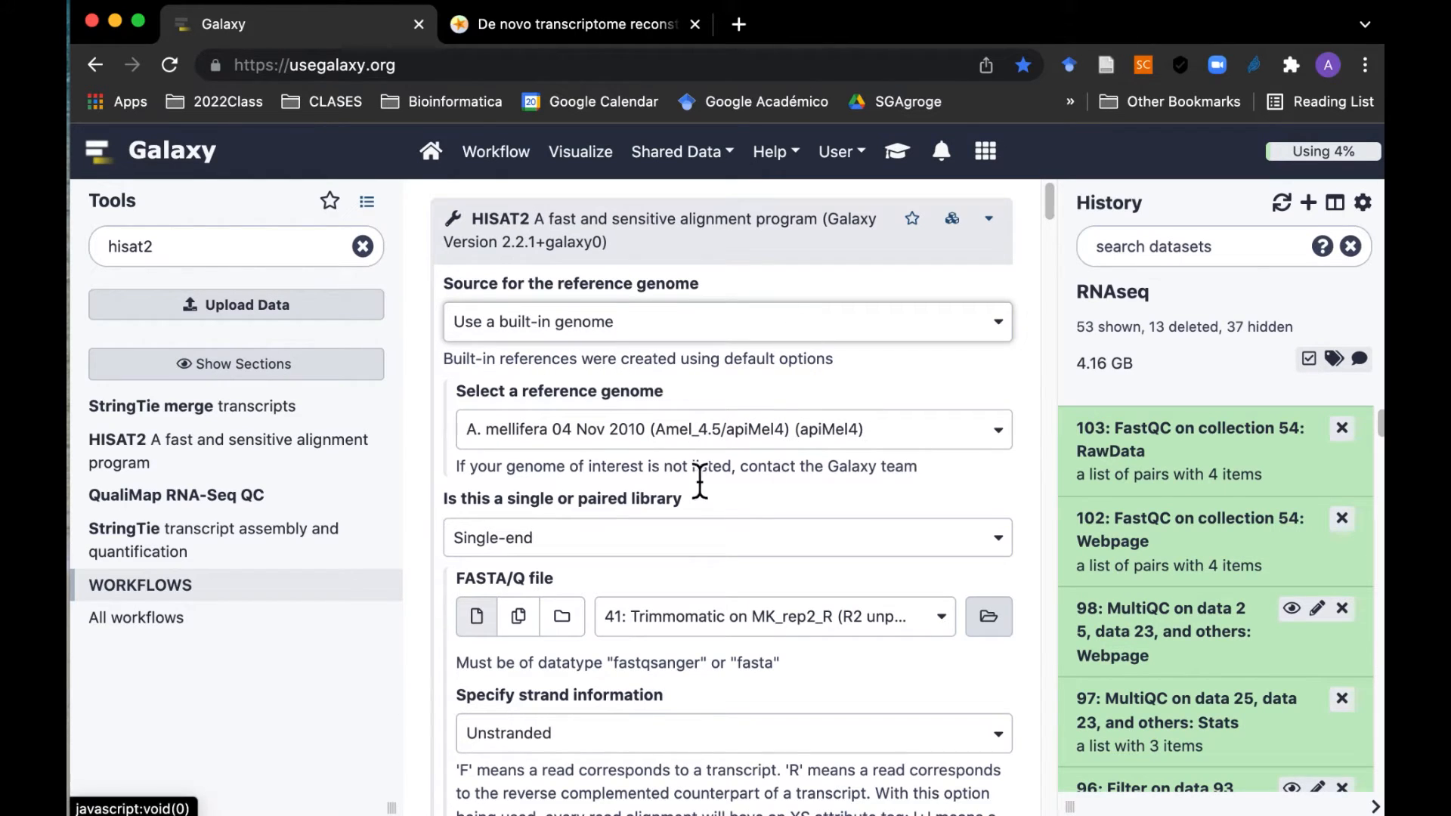
left_click(998, 434)
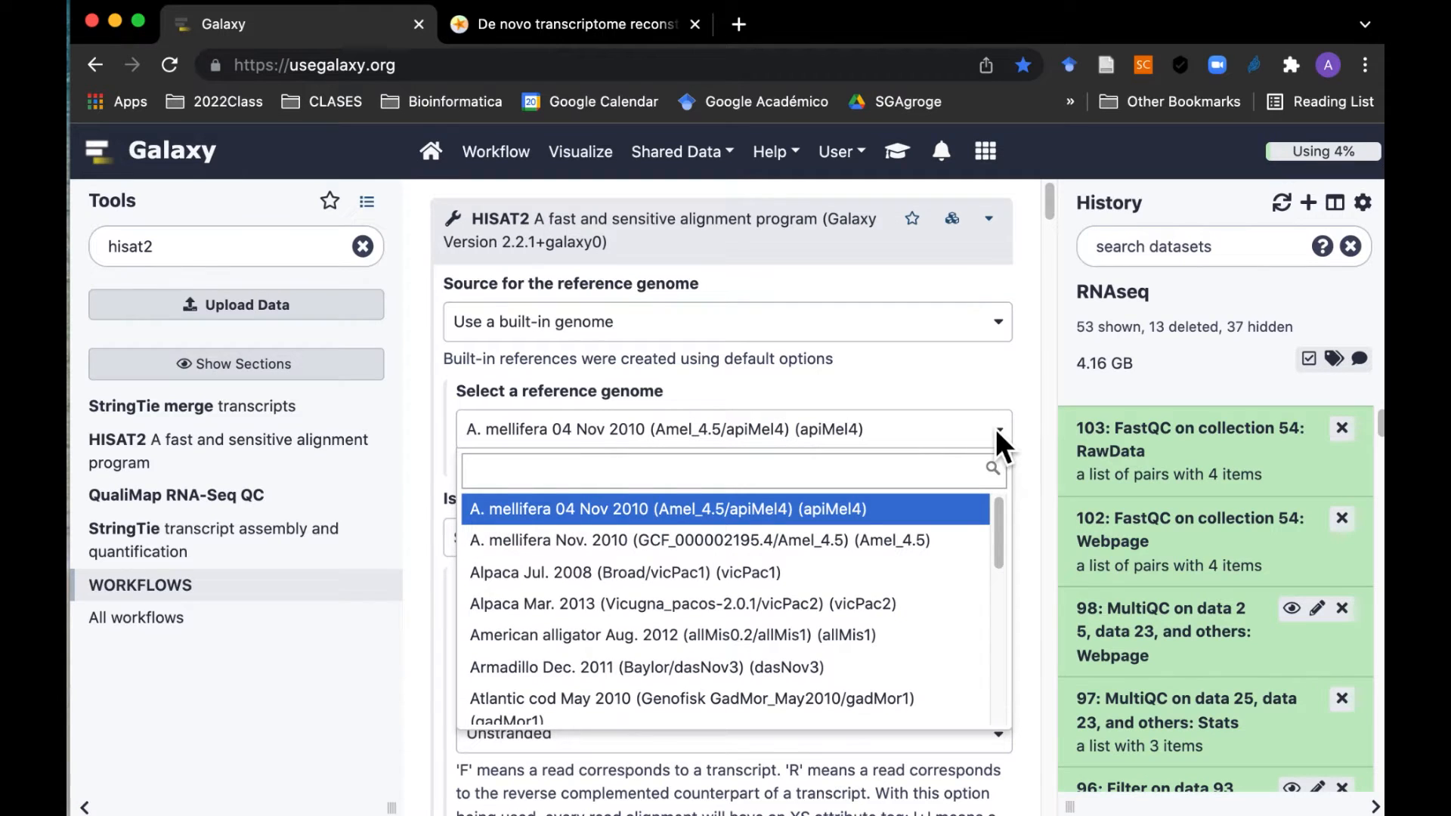
type("mm10")
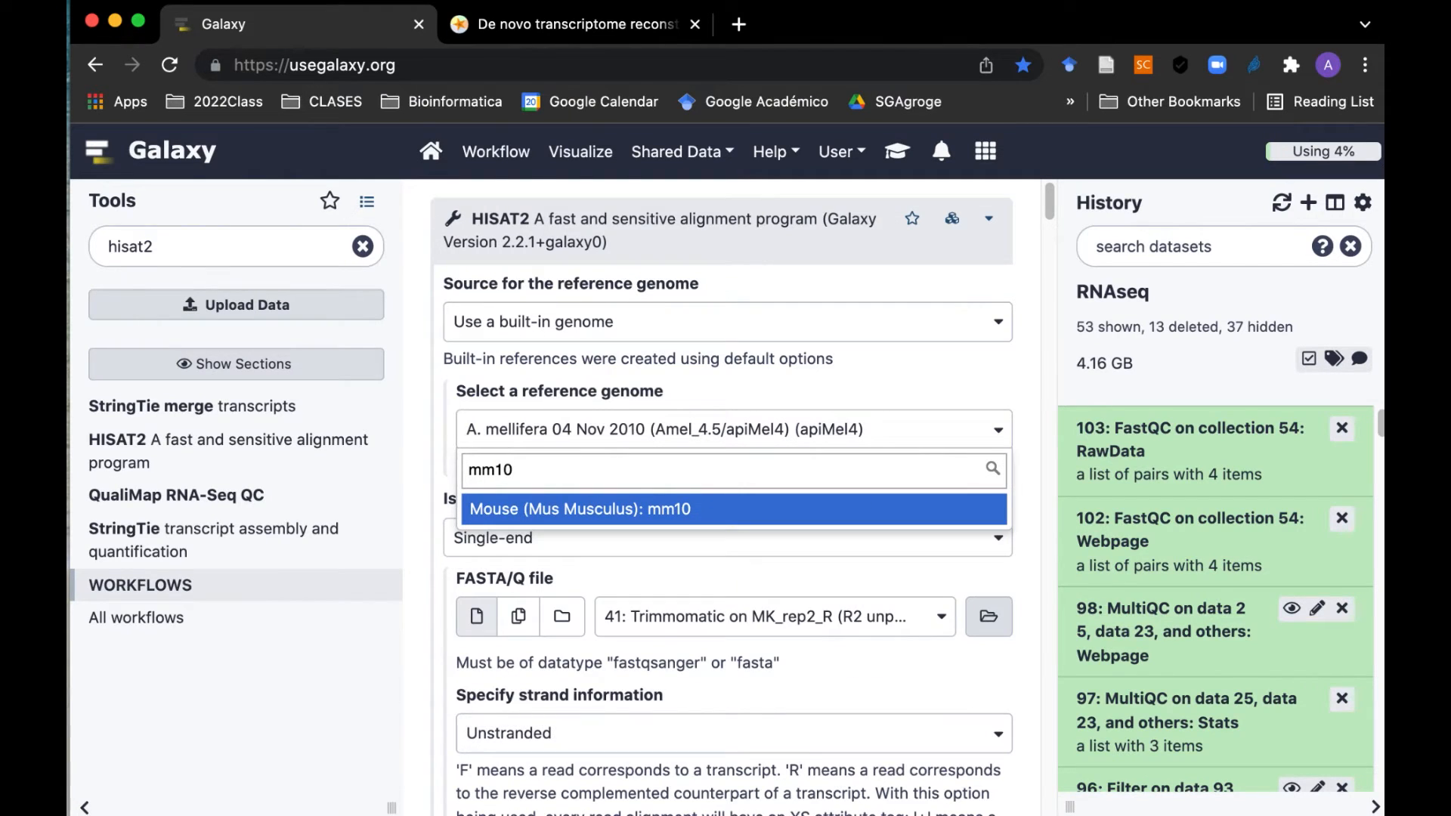
left_click(668, 512)
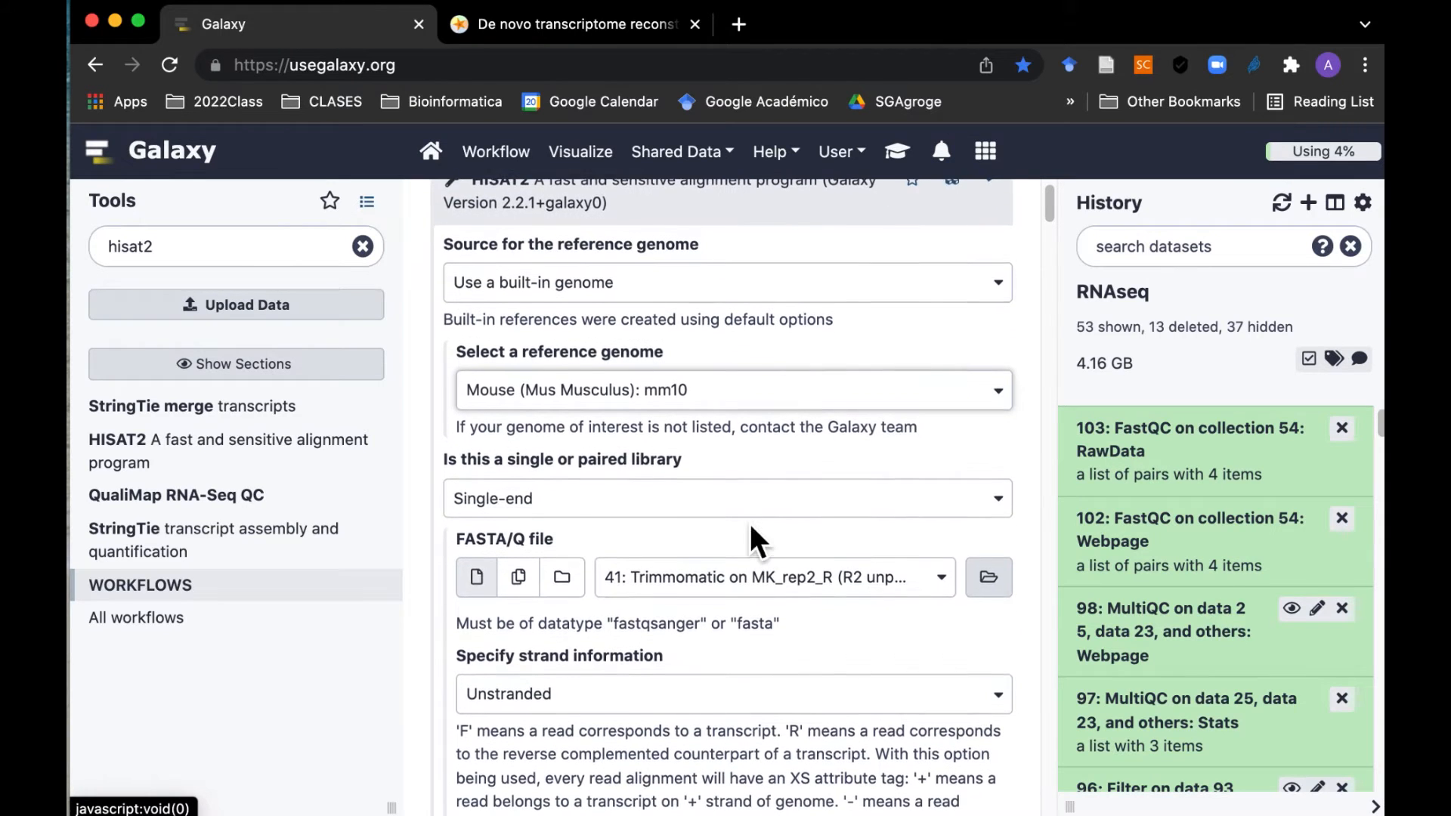
Step: Set the library to Paired-end Dataset Collection with 54: FiltPaired as input and the strand information to Forward (FR)
scroll(751, 535, "down", 3)
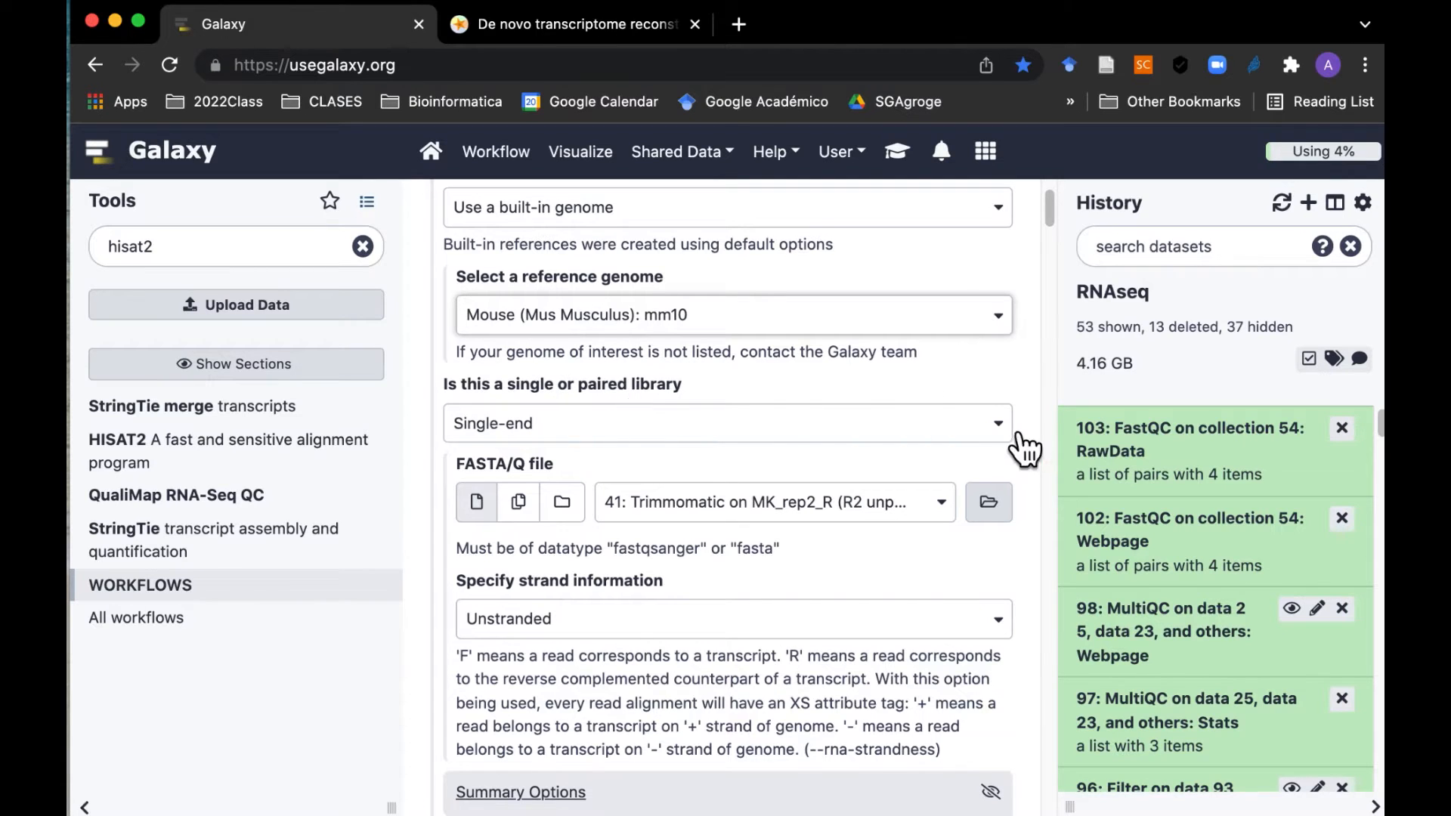
left_click(996, 424)
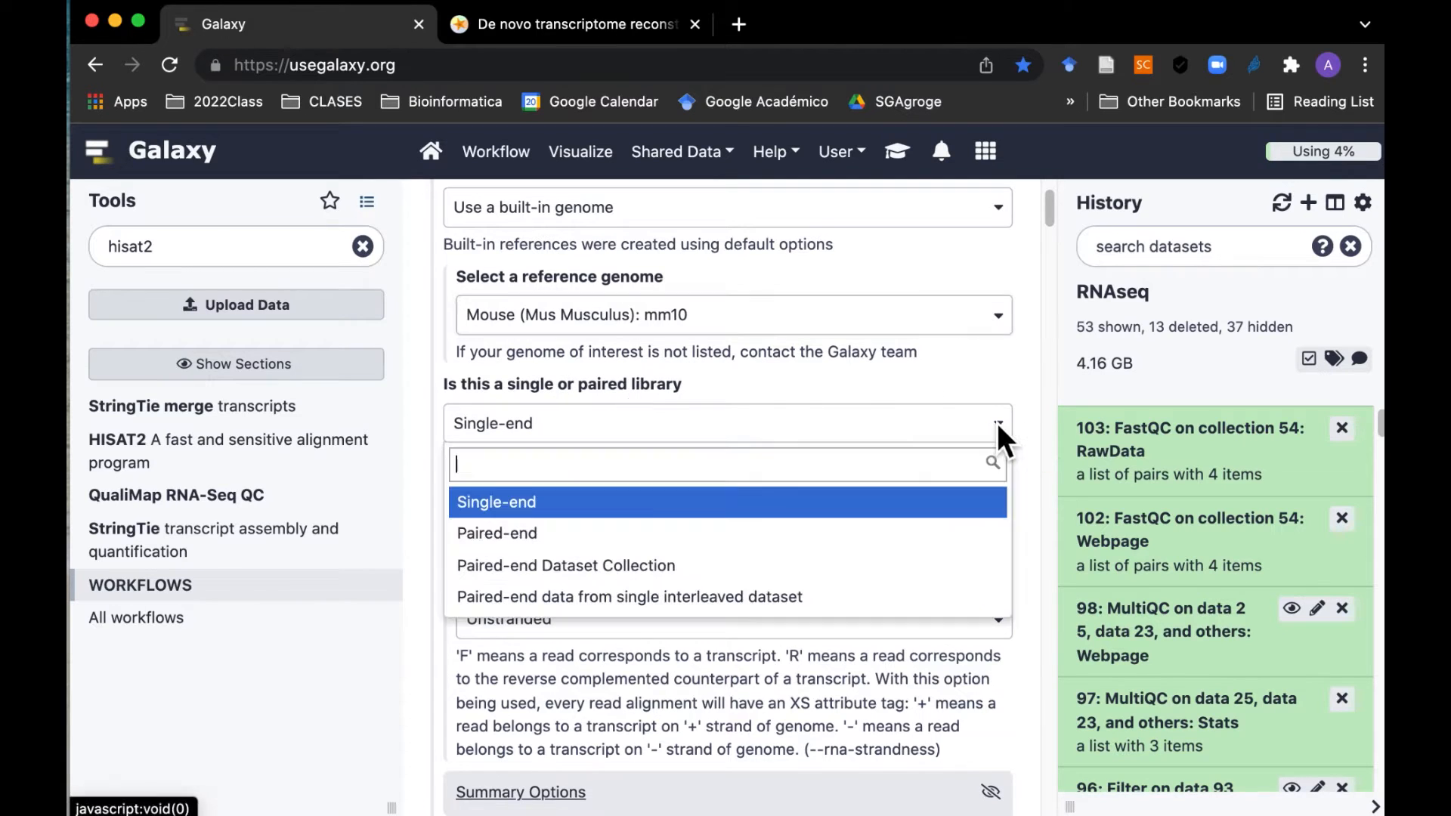
left_click(574, 535)
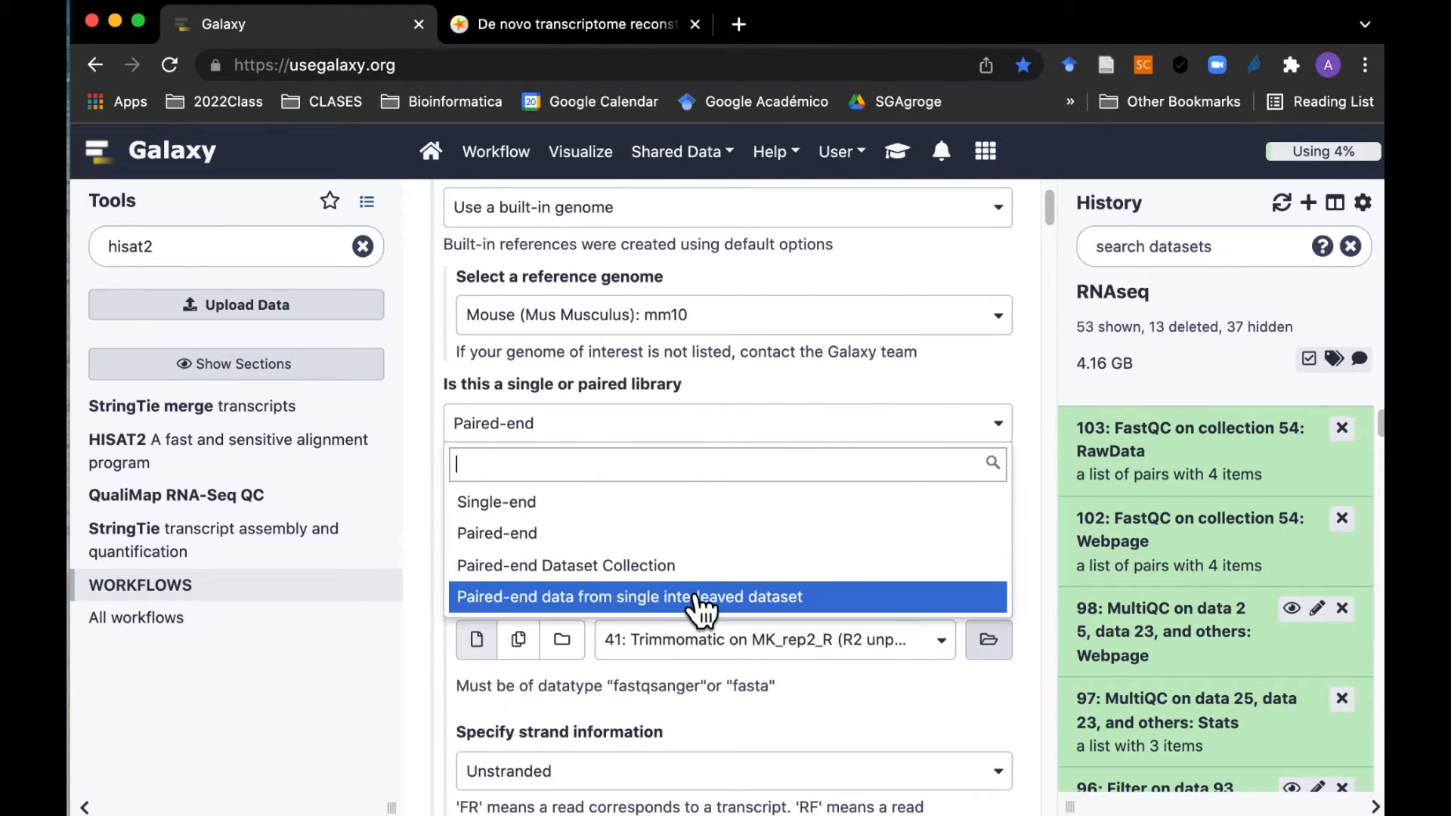
left_click(646, 567)
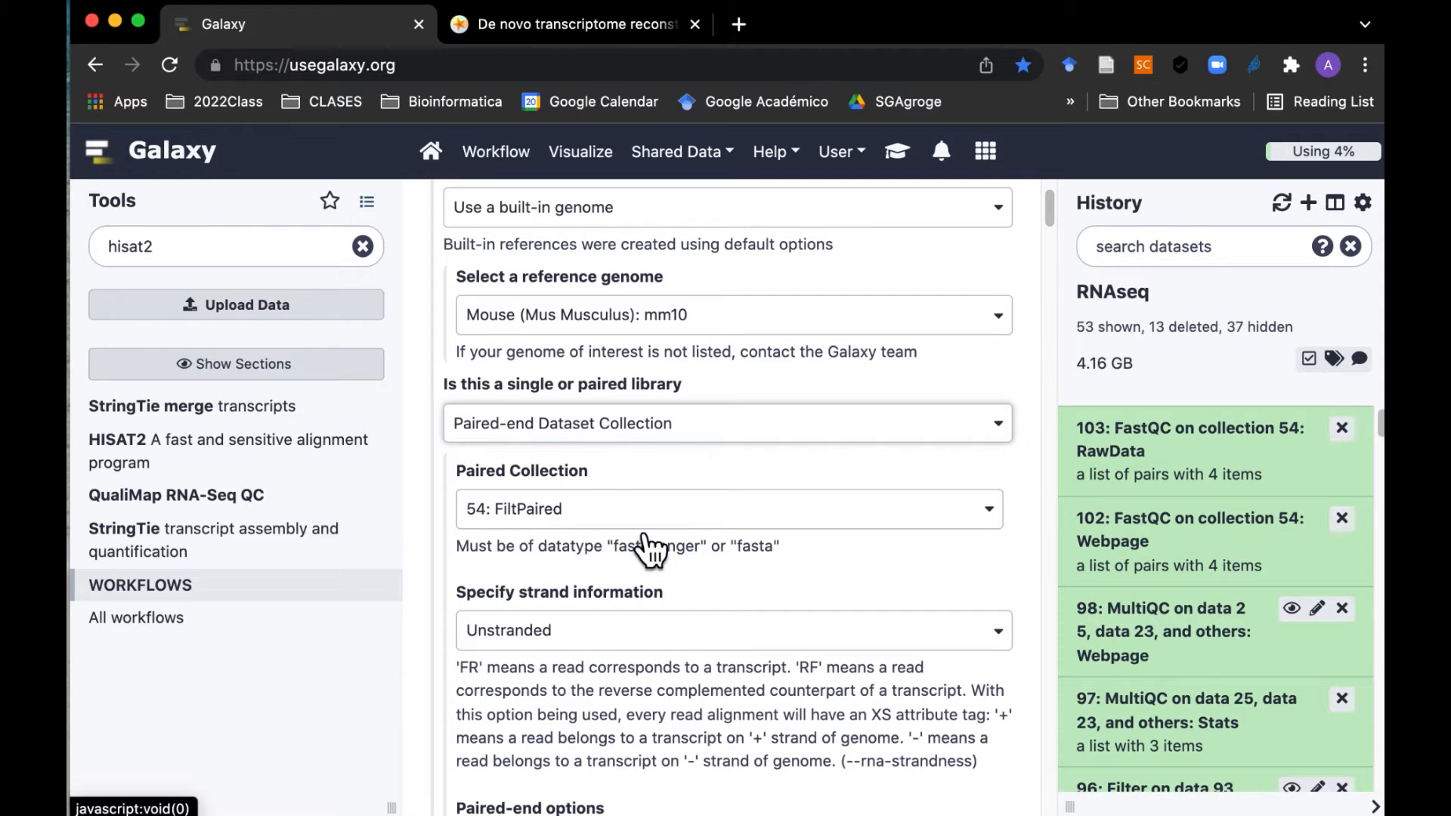
scroll(876, 551, "down", 2)
scroll(876, 550, "down", 2)
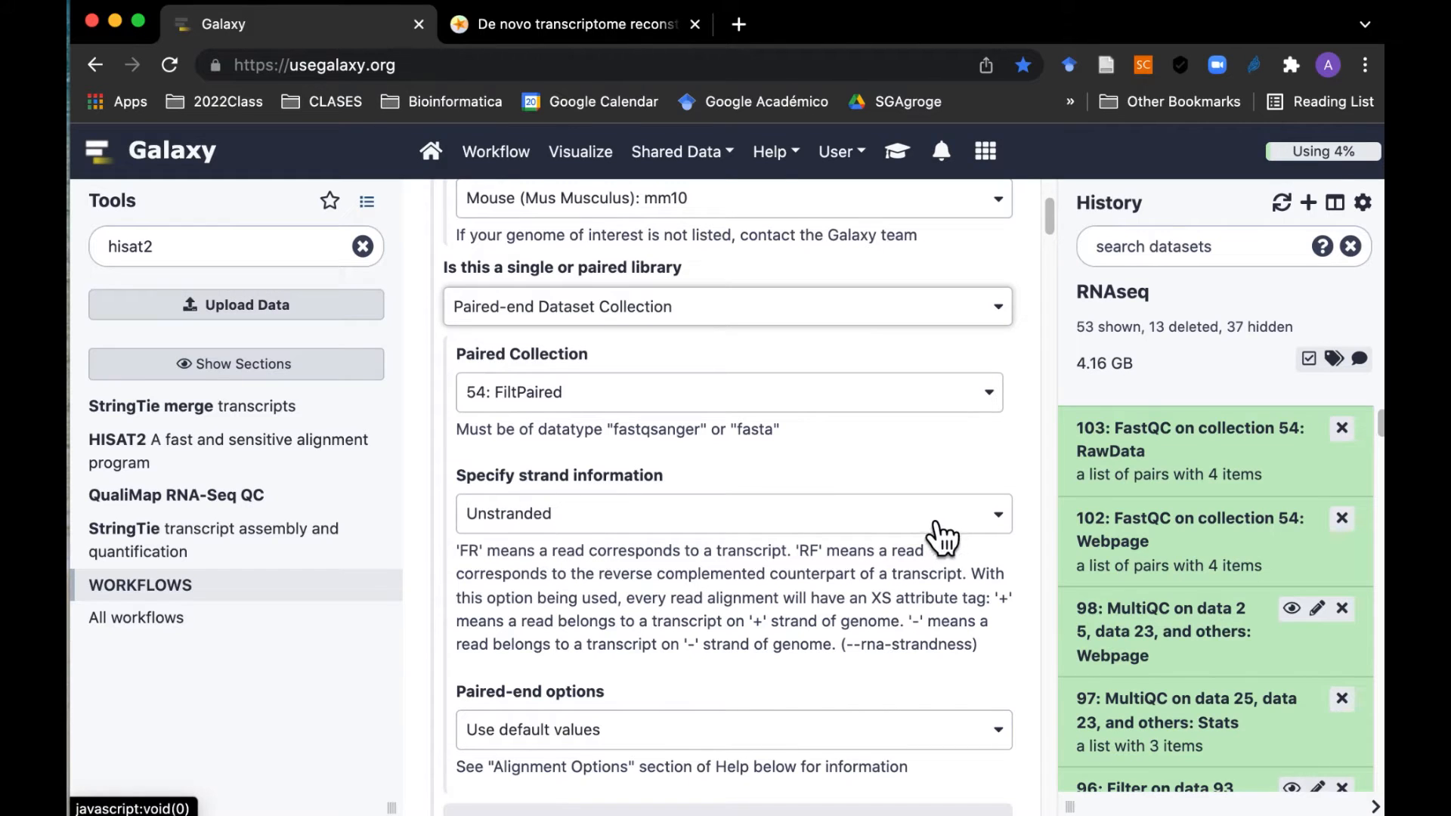
left_click(967, 521)
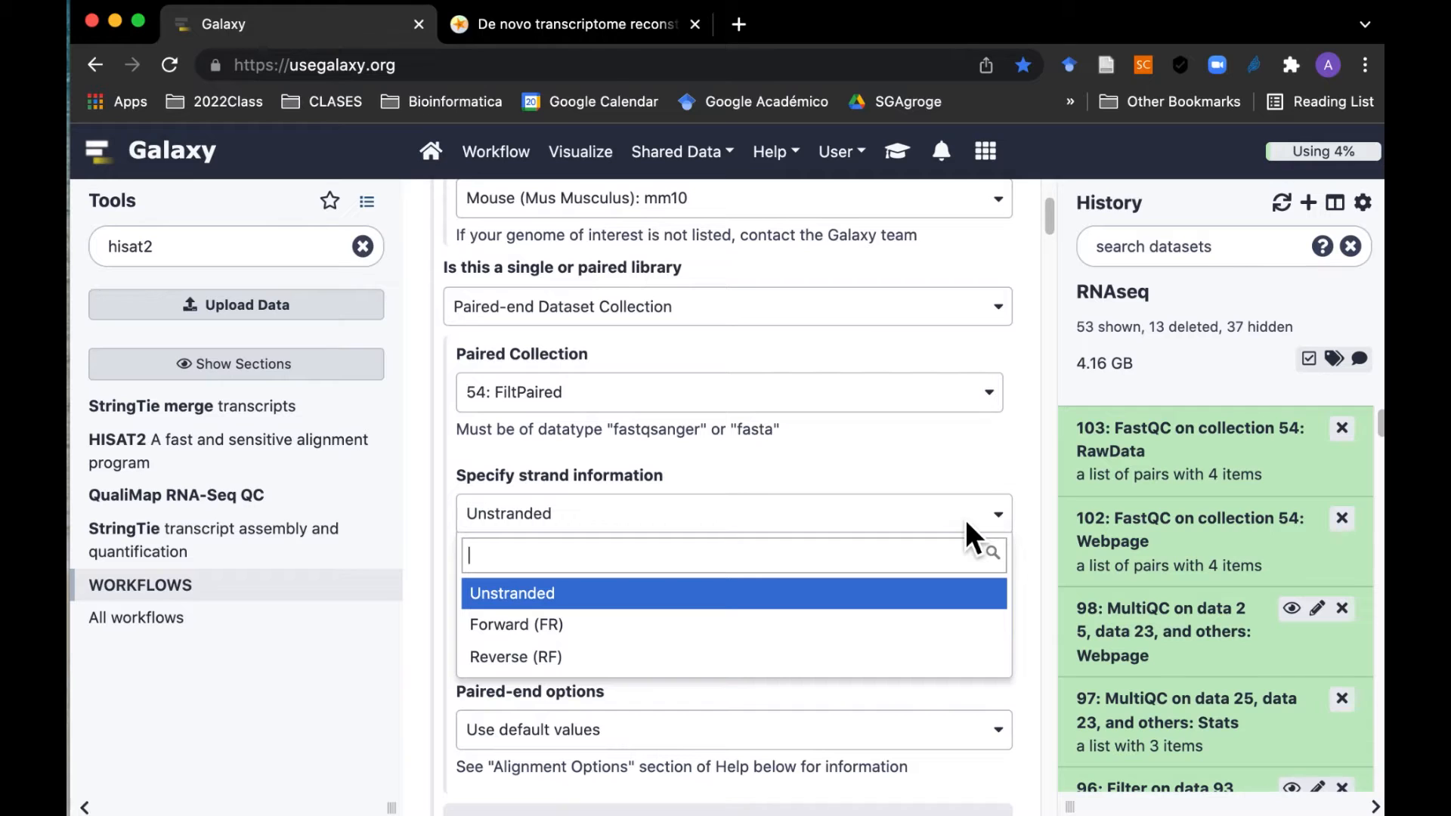
left_click(582, 627)
Step: Expand the advanced options and set the spliced alignment options to Specify spliced alignment options
scroll(793, 638, "down", 2)
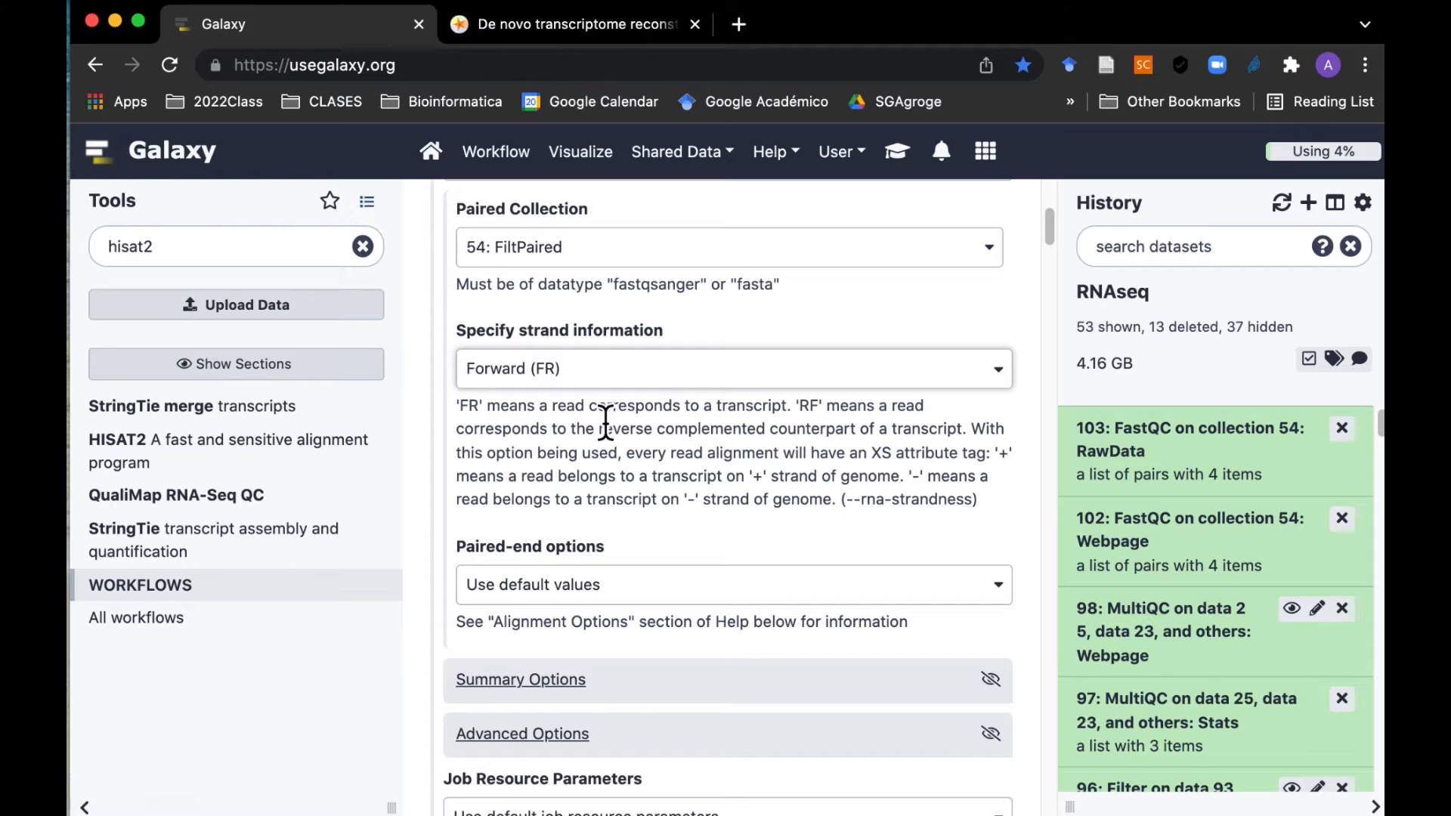
scroll(609, 453, "down", 3)
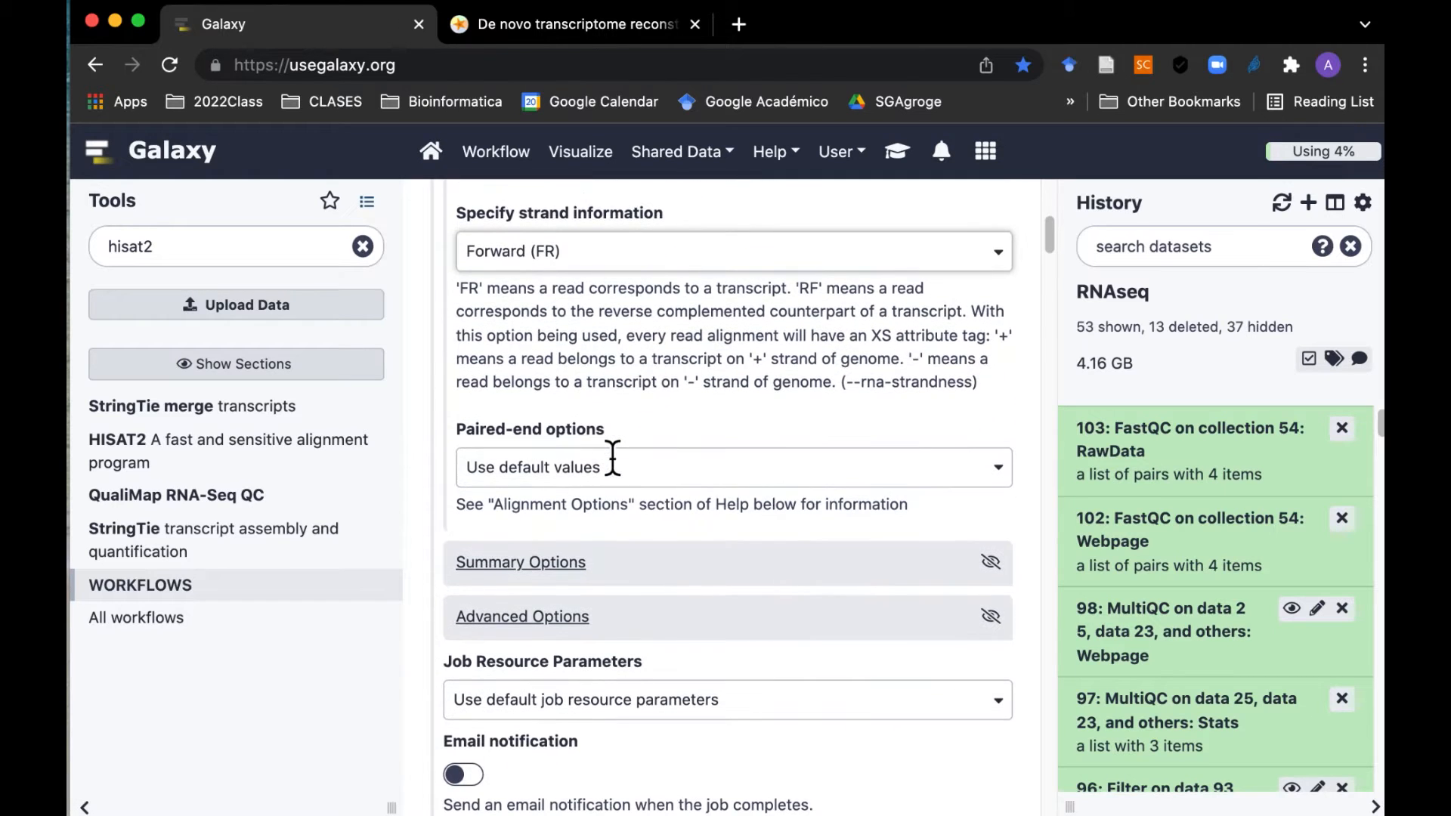
scroll(881, 559, "down", 1)
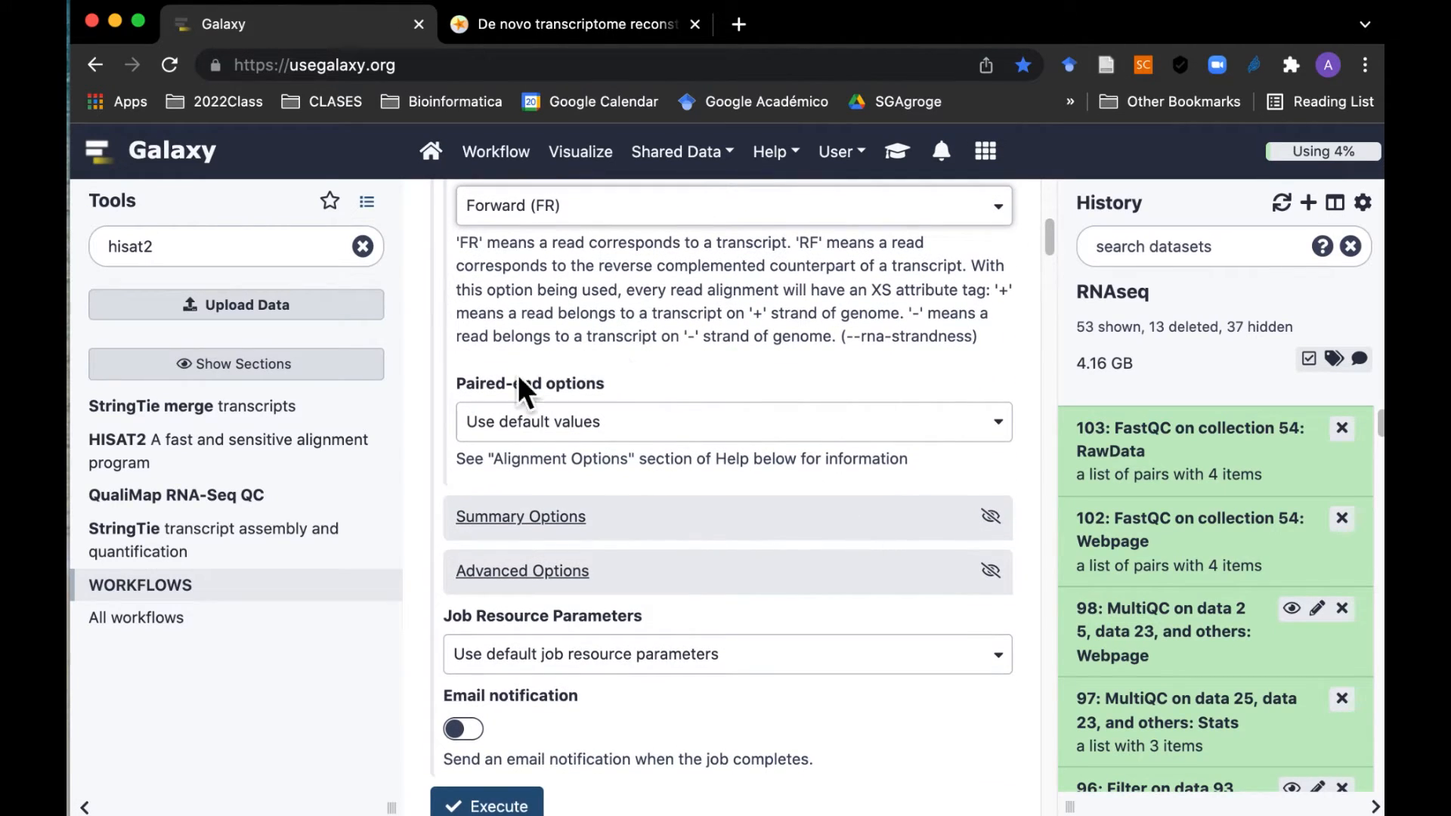
left_click(548, 599)
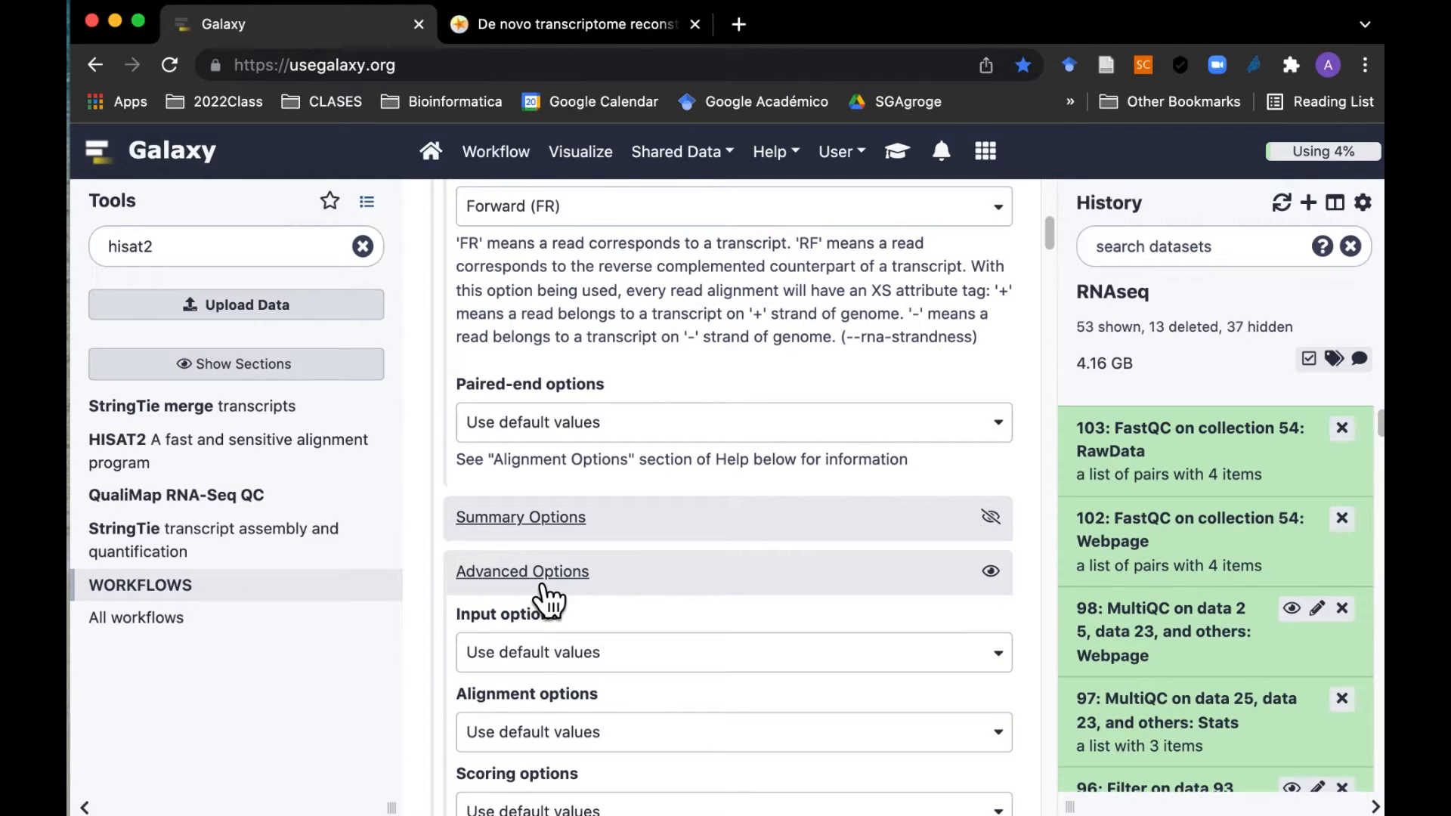
scroll(868, 675, "down", 1)
scroll(869, 678, "down", 5)
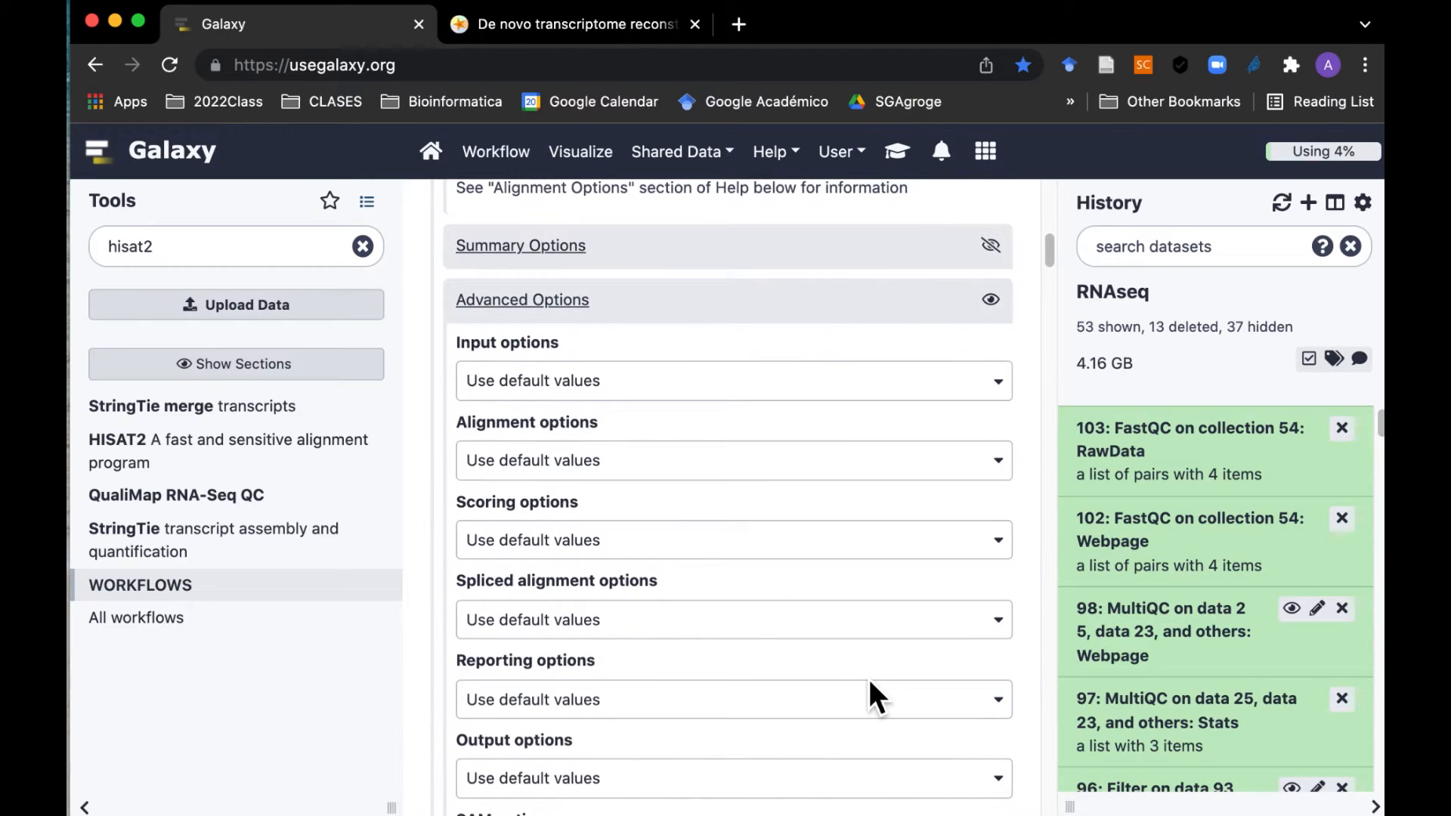
scroll(868, 678, "down", 1)
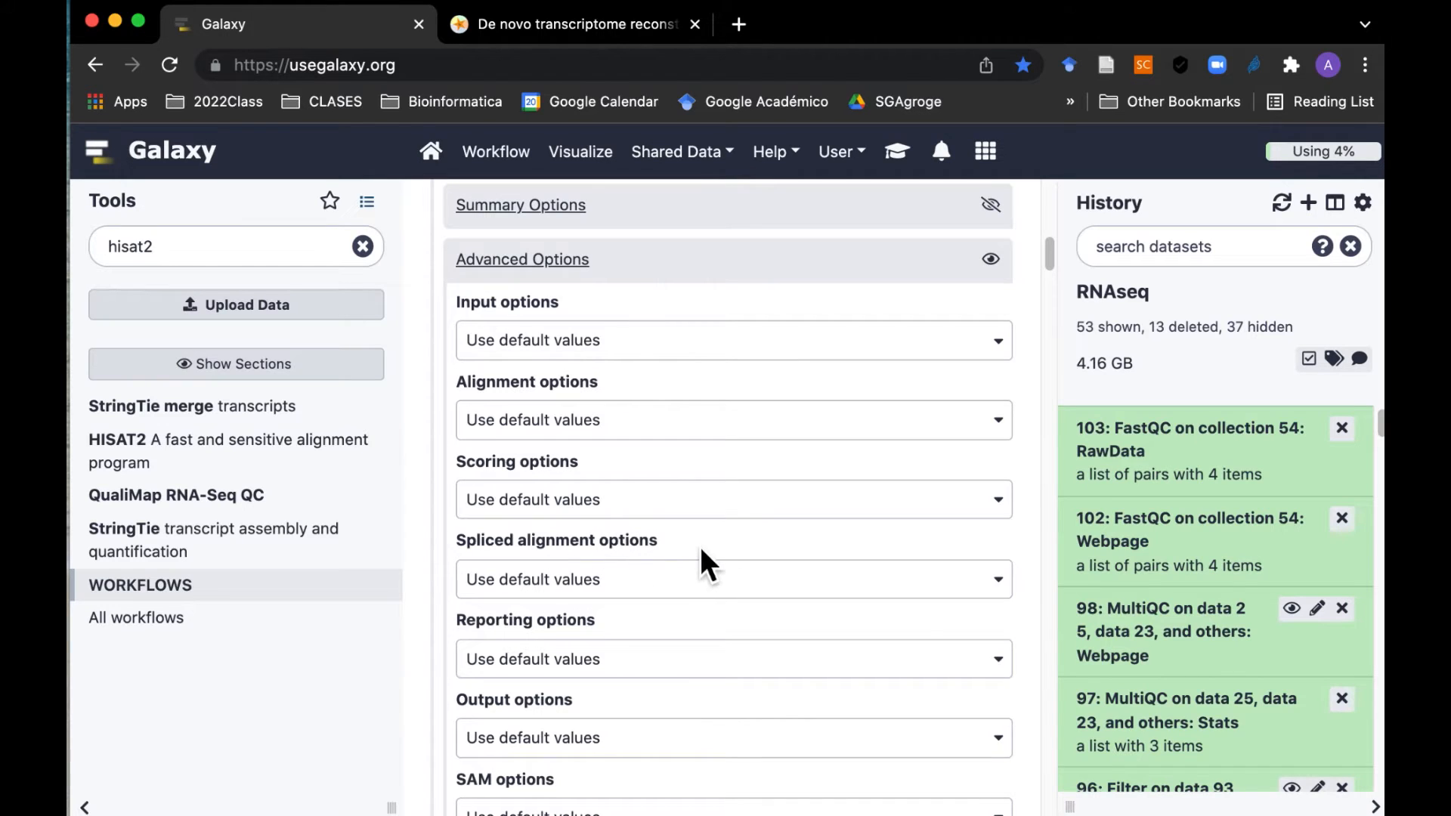
left_click(1010, 585)
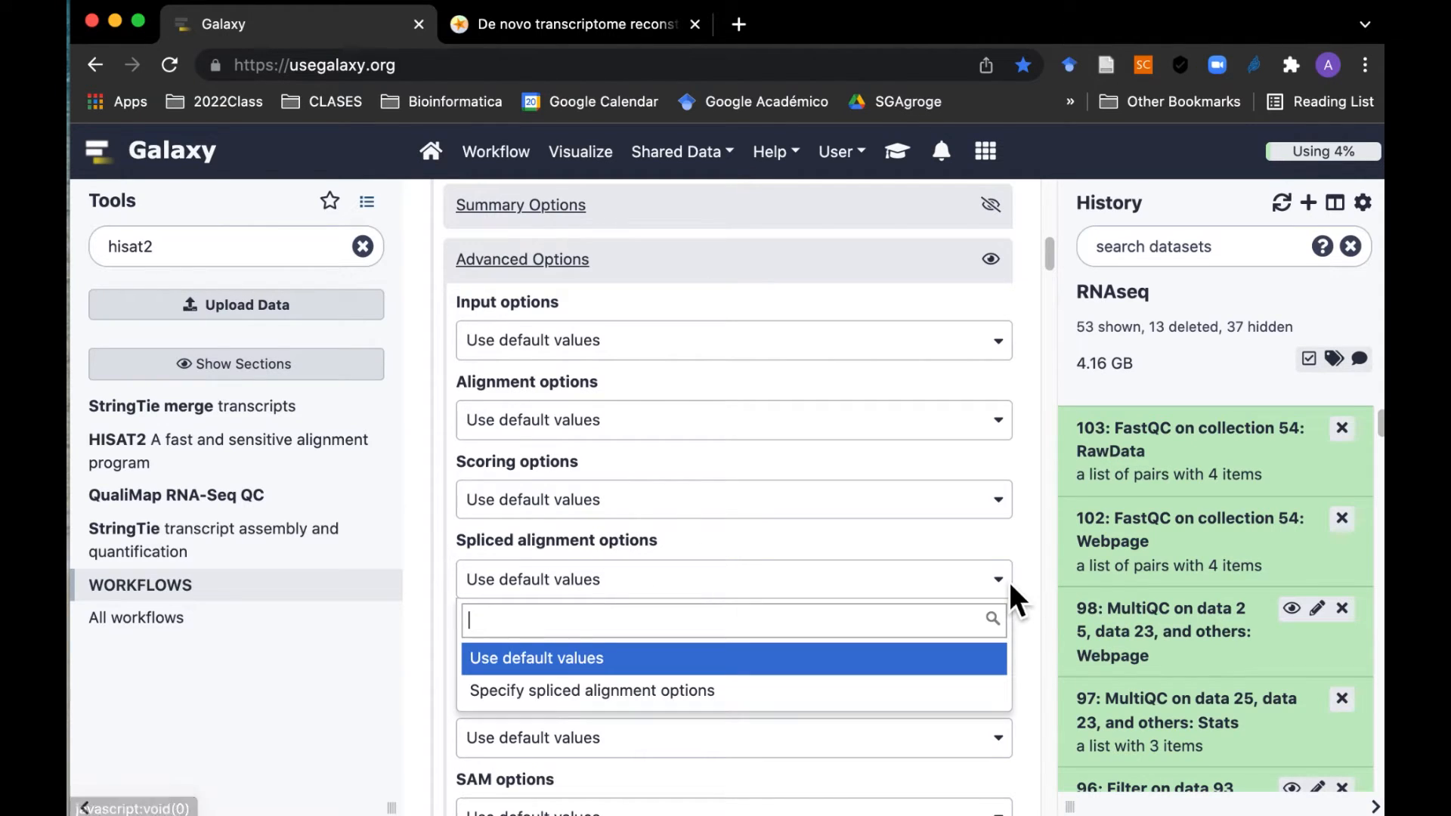
left_click(638, 702)
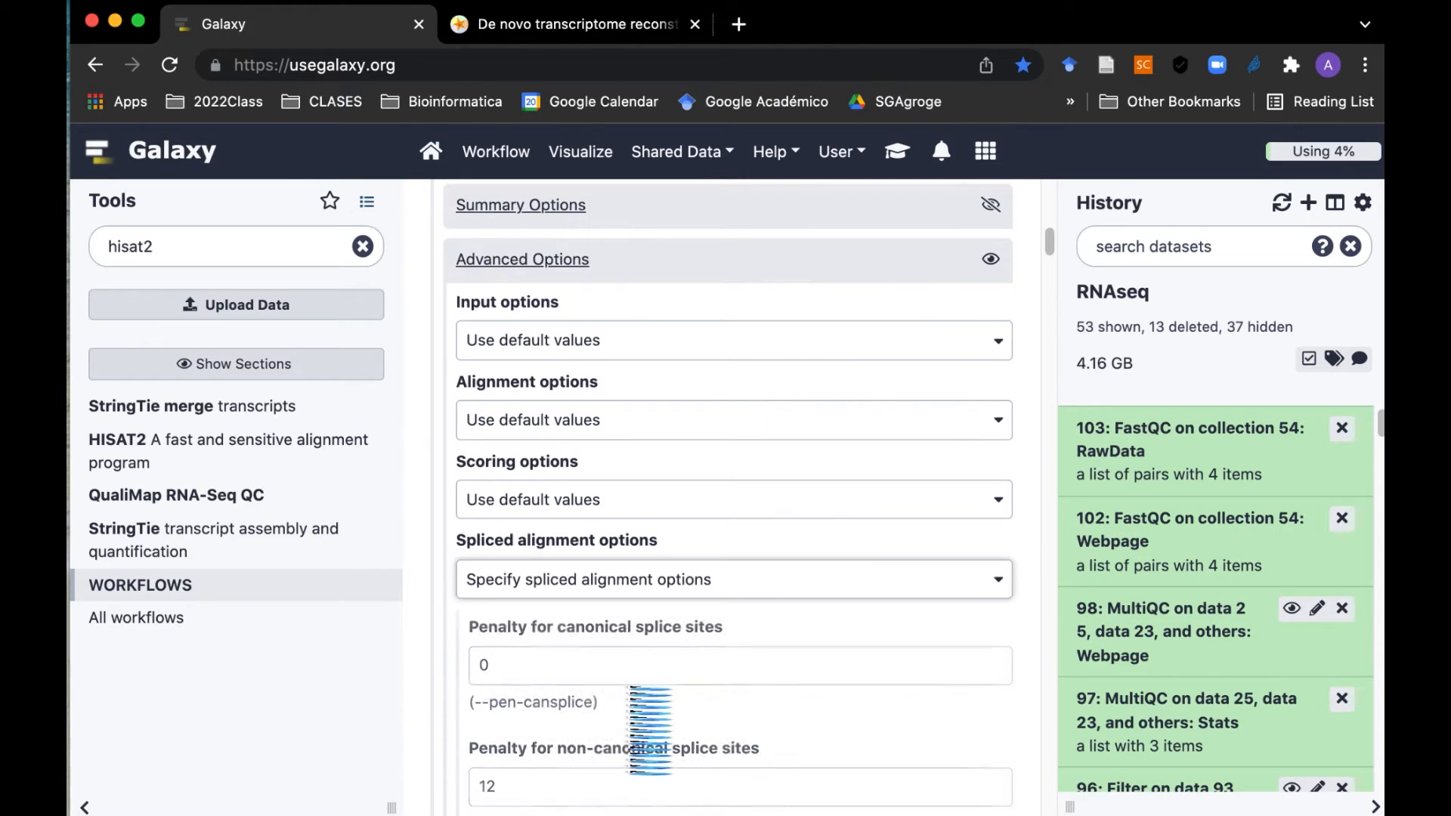
Step: Set the penalty for non-canonical splice sites to 3
scroll(804, 604, "down", 3)
scroll(803, 604, "down", 2)
scroll(804, 604, "down", 2)
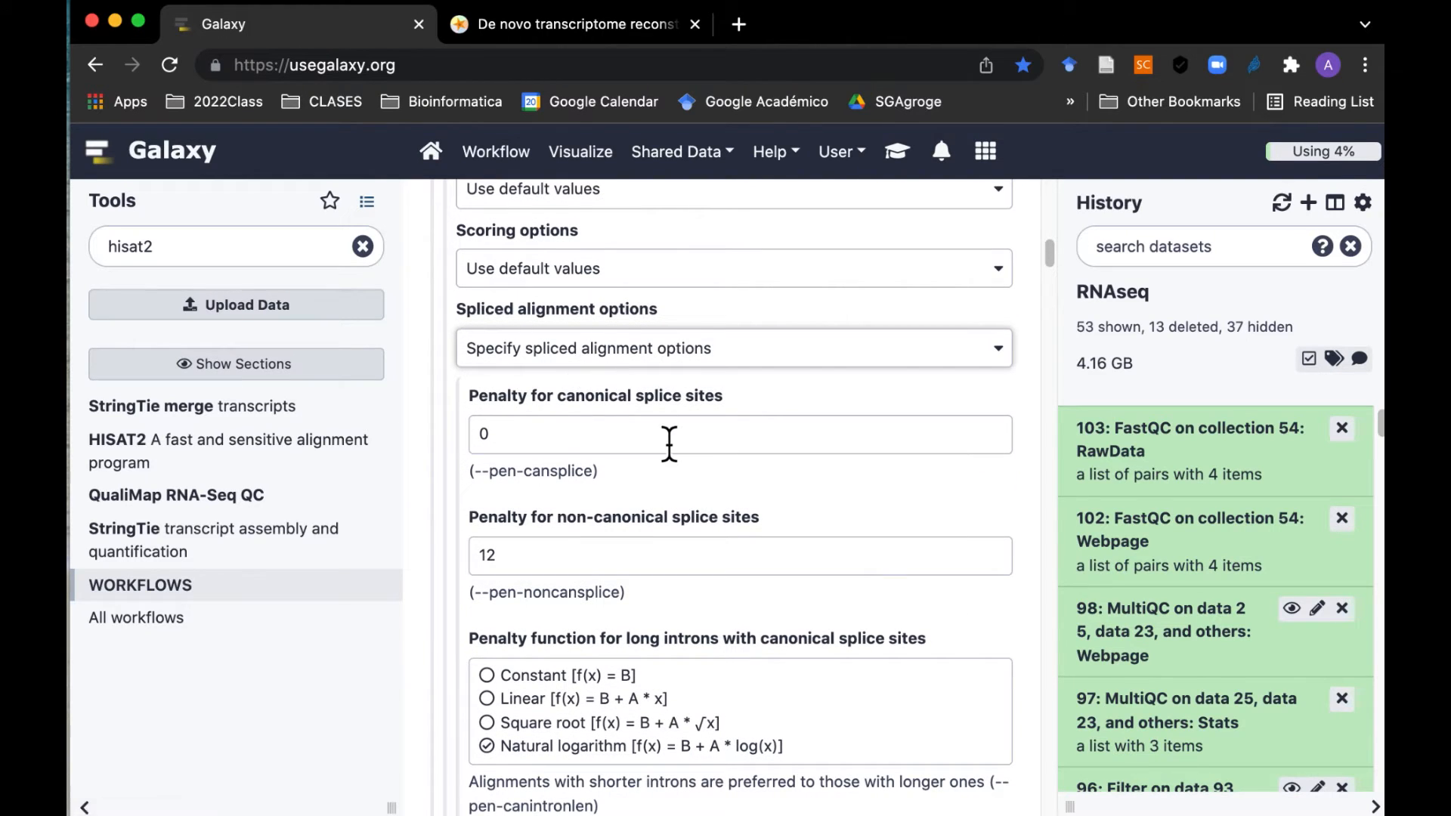
scroll(586, 462, "down", 1)
scroll(582, 462, "down", 2)
left_click(500, 467)
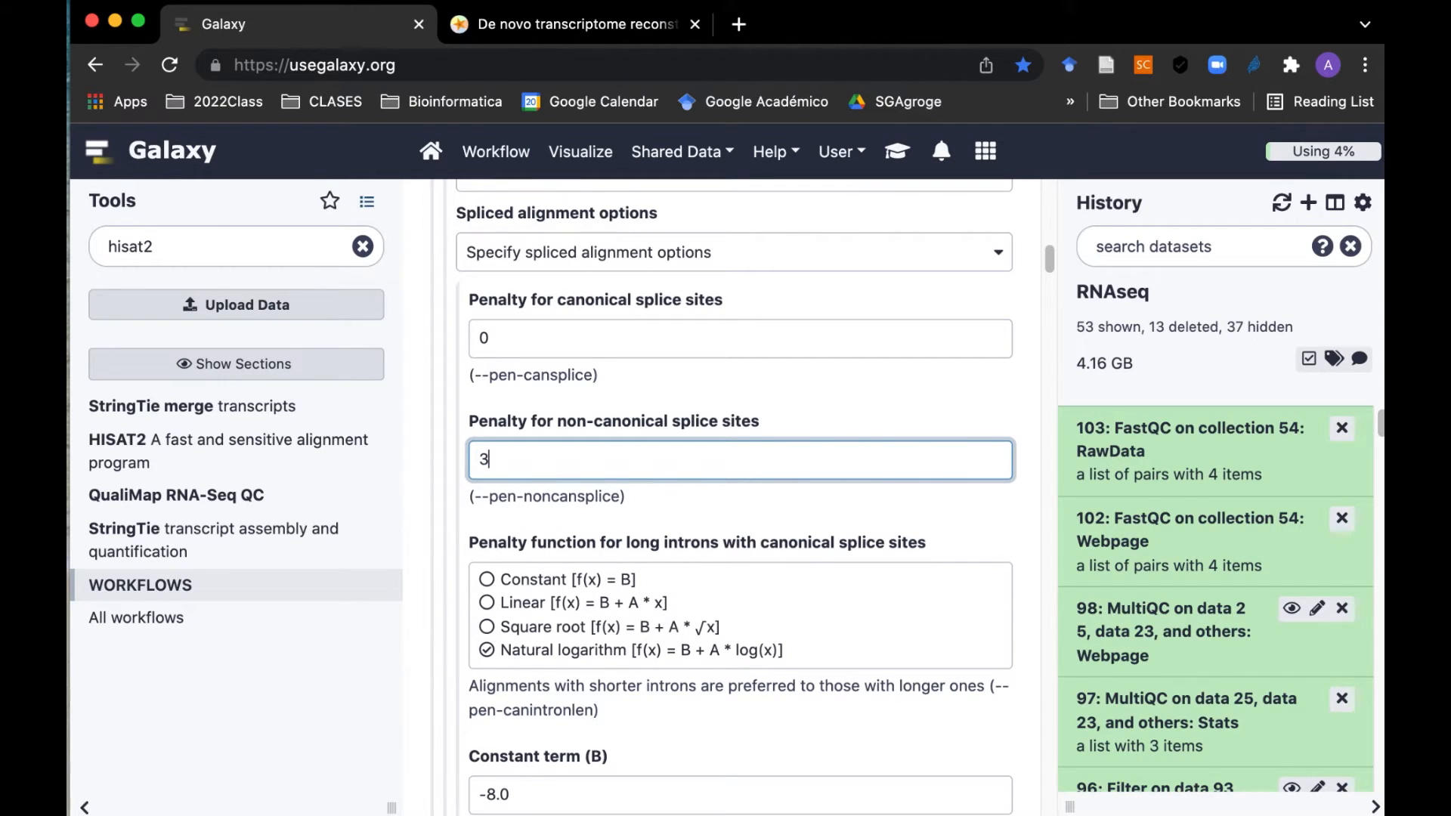
Step: Set the penalty function for long introns with canonical splice sites to Constant, with a constant term (B) of 0.0
scroll(502, 487, "down", 3)
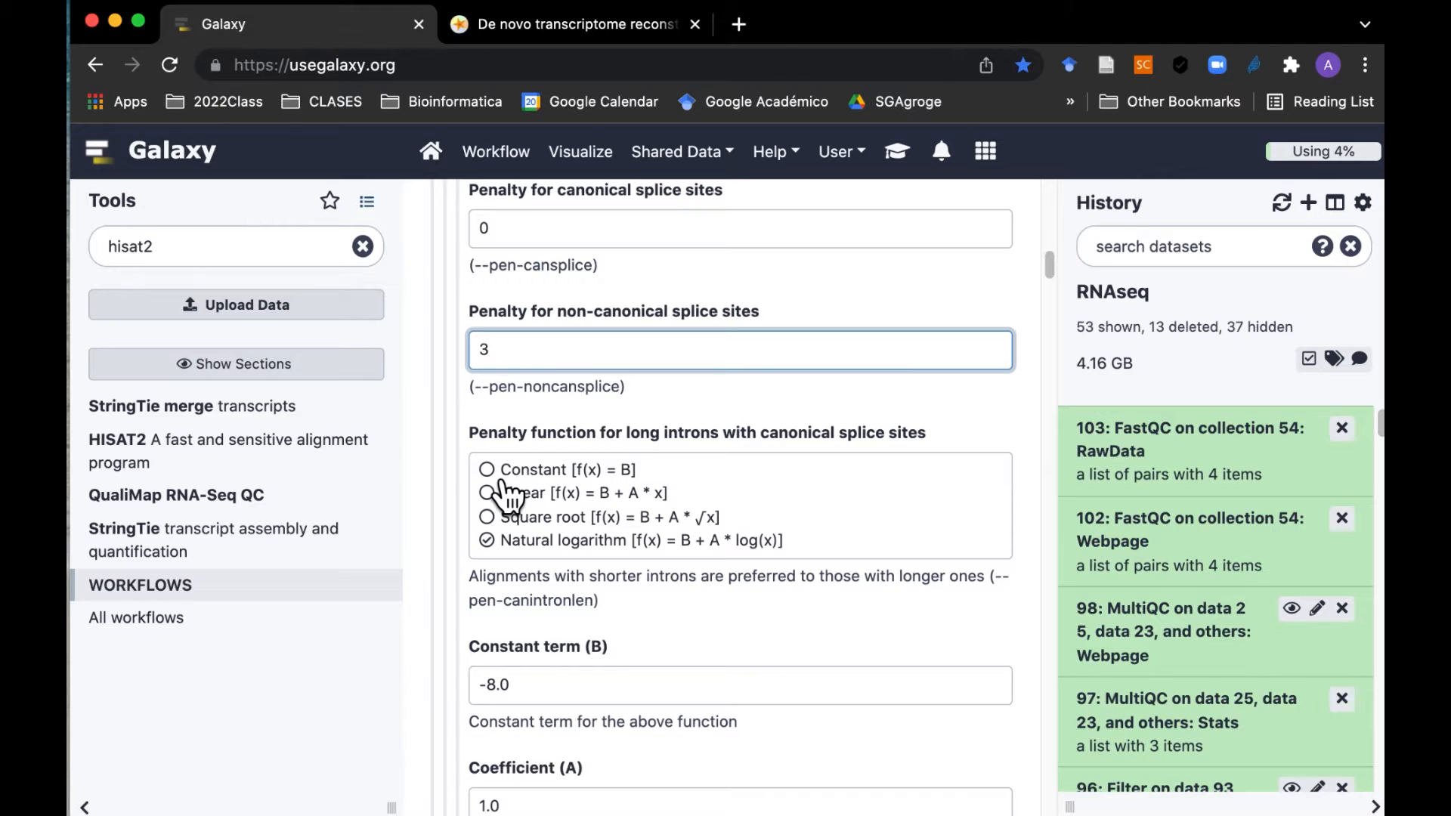
left_click(491, 472)
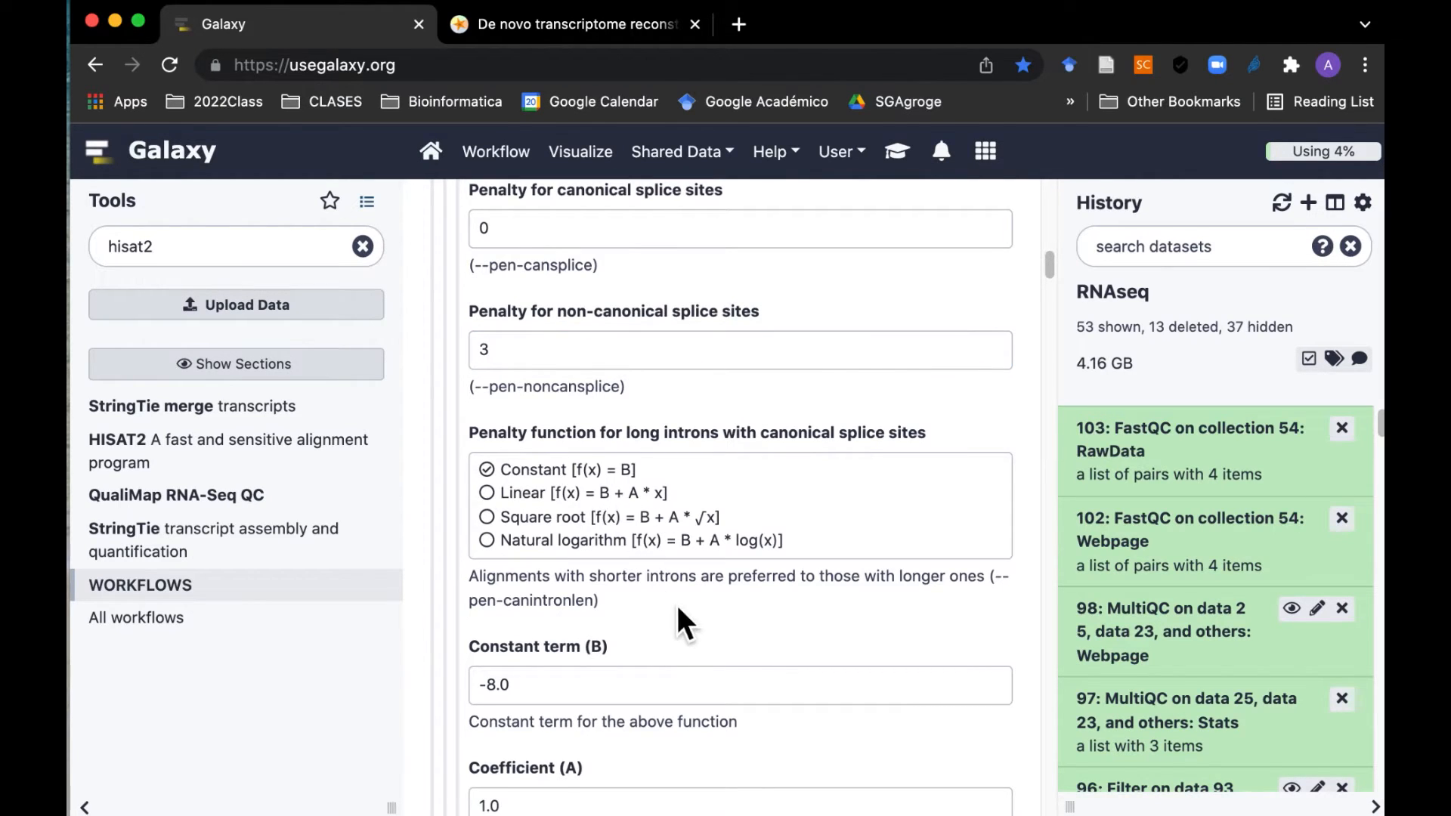
scroll(677, 605, "down", 5)
left_click_drag(519, 462, 487, 470)
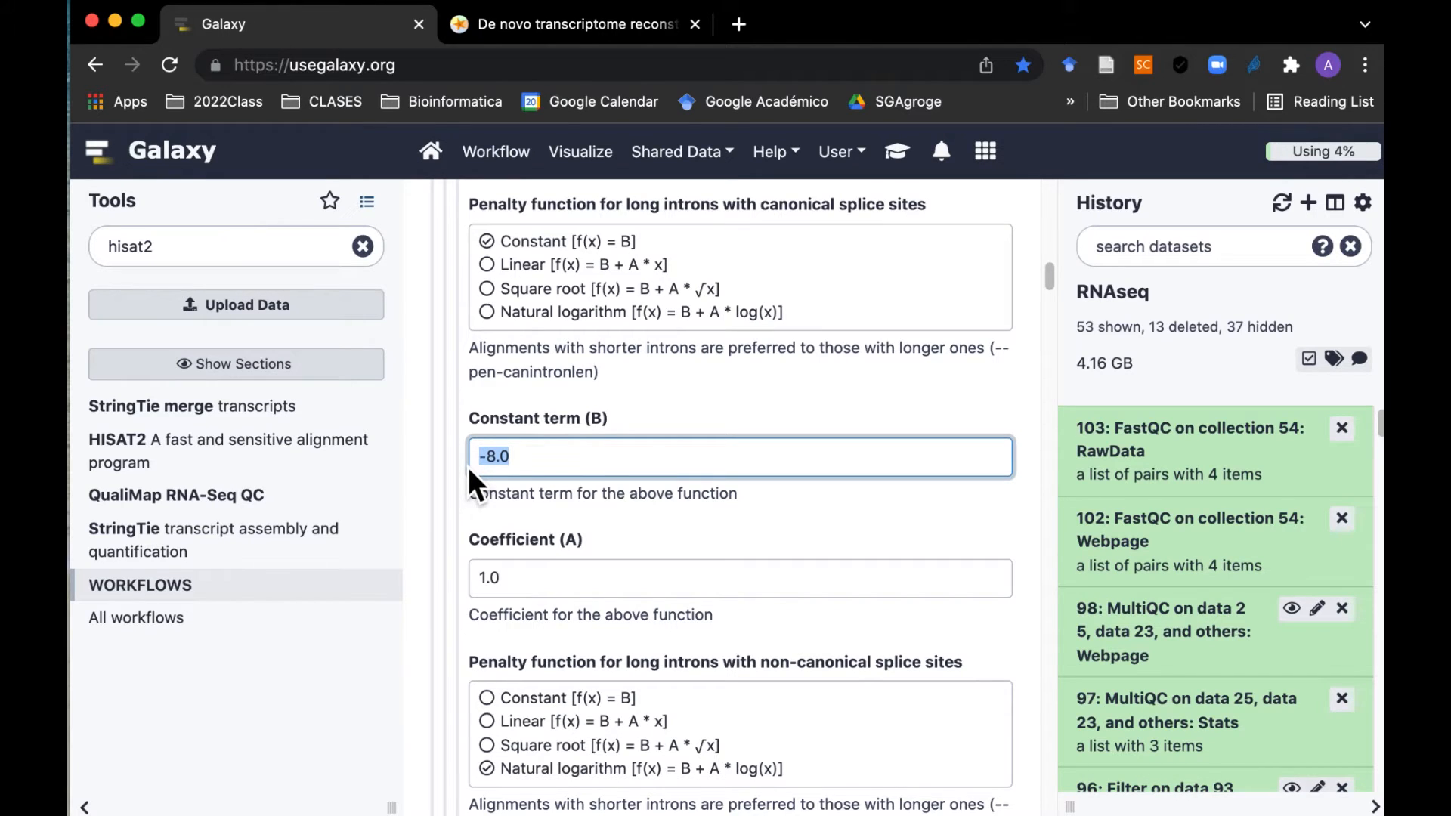
type("0.0")
Step: Set the penalty function for long introns with non-canonical splice sites to Constant [f(x) = B]
scroll(926, 547, "down", 2)
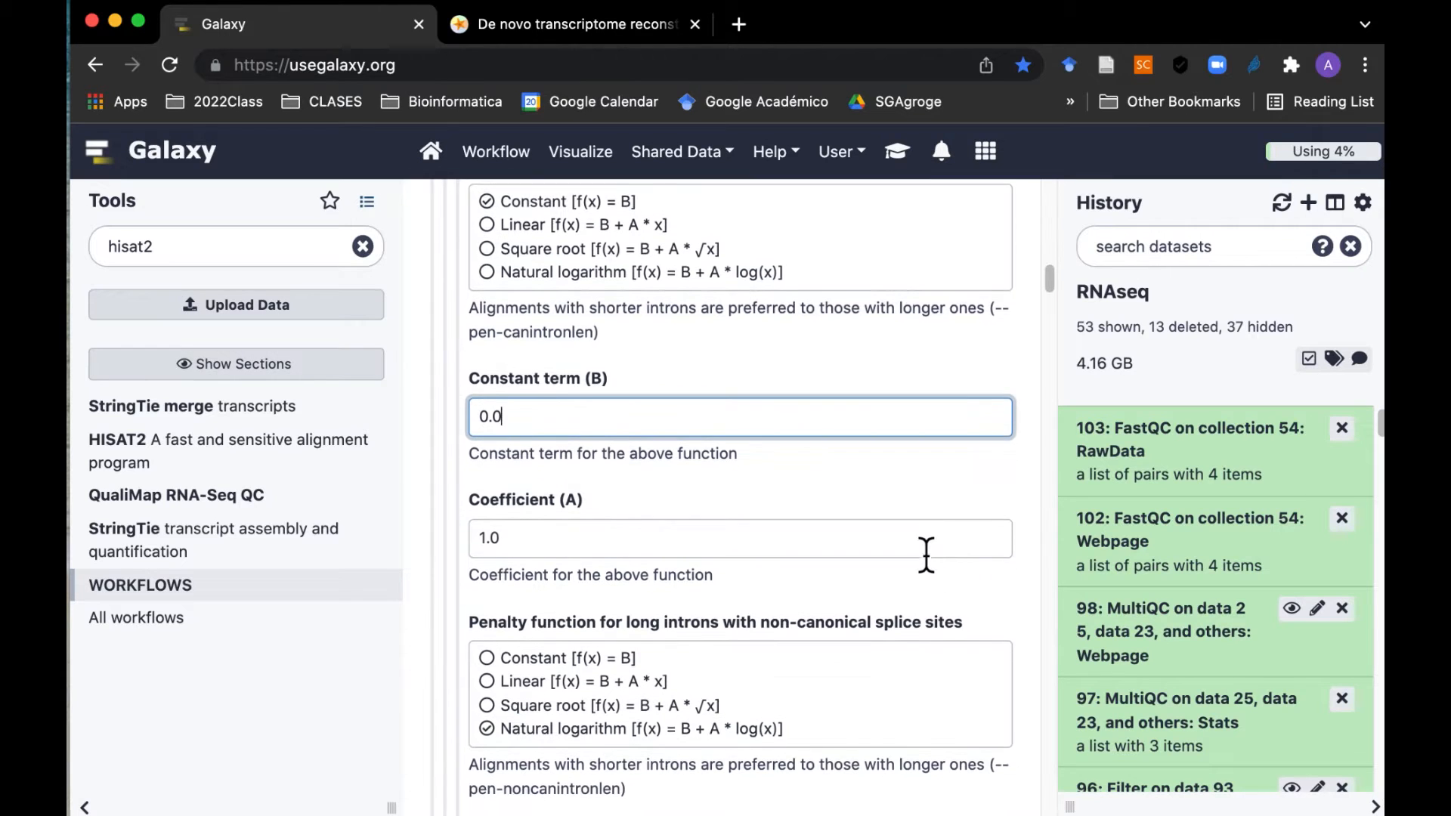
scroll(927, 555, "down", 3)
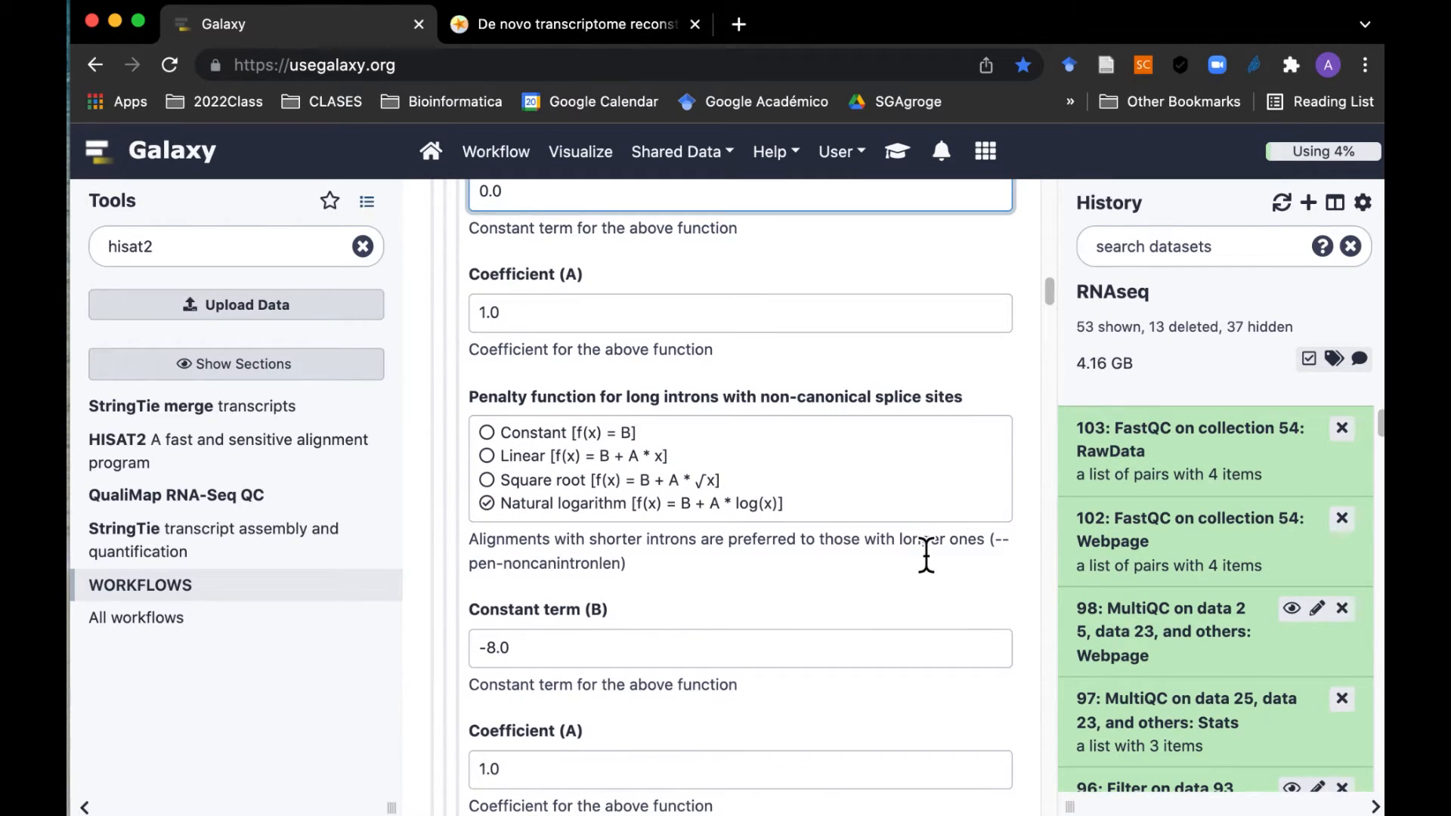
left_click(505, 440)
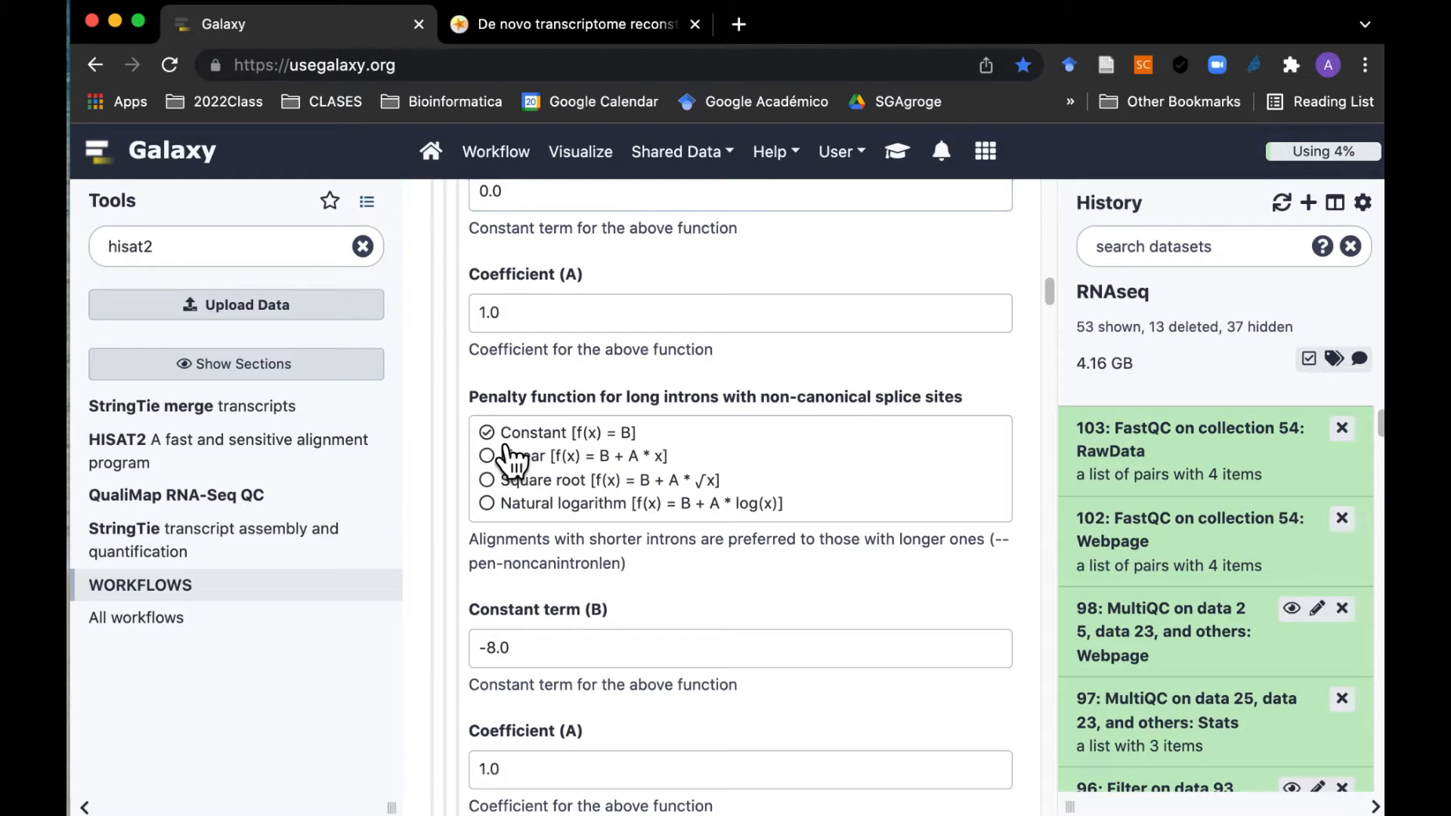
Step: Set transcriptome assembly reporting to Report alignments tailored for transcript assemblers including StringTie, and run HISAT2
scroll(946, 649, "down", 12)
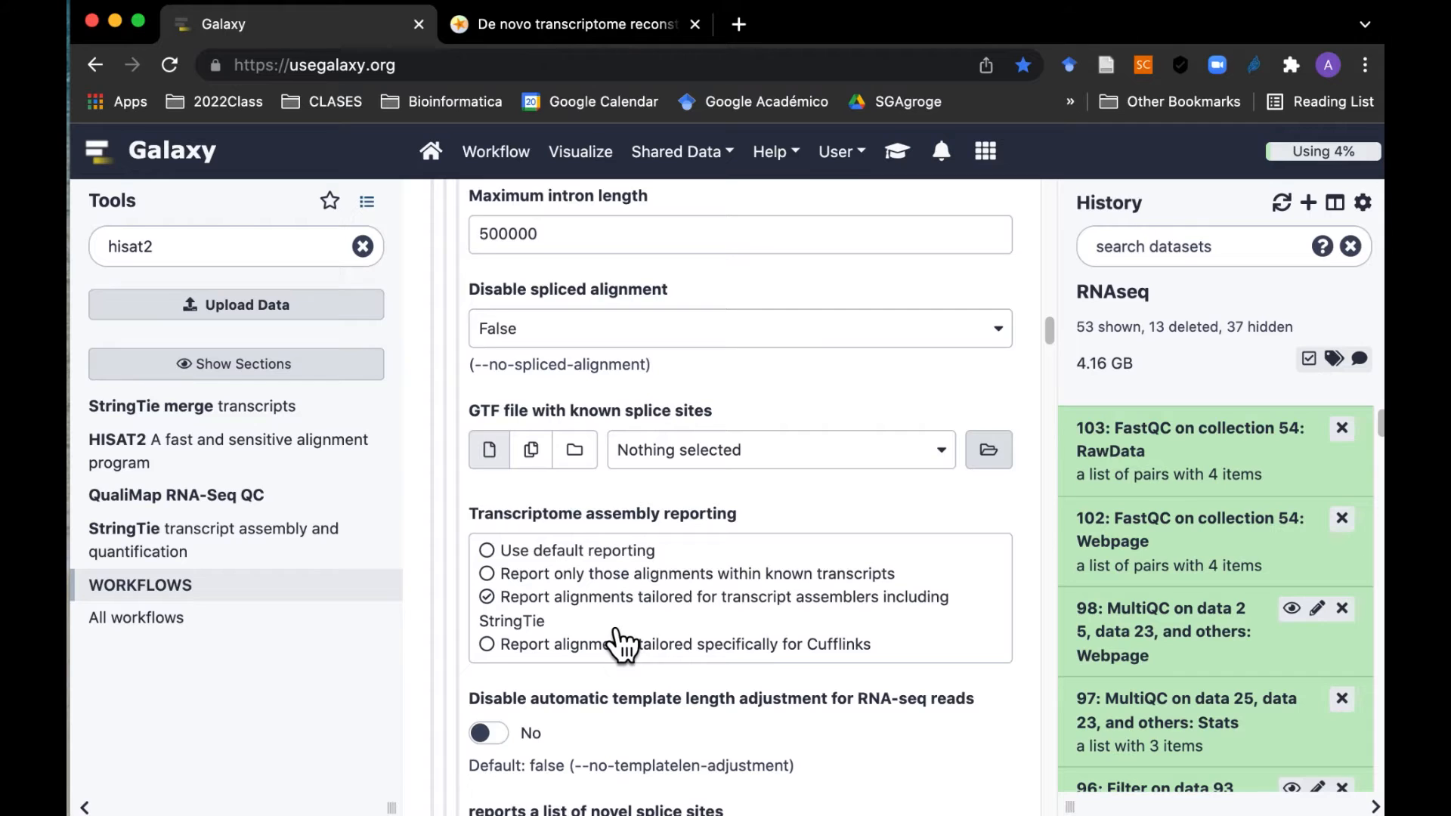
scroll(616, 641, "down", 1)
scroll(878, 673, "down", 4)
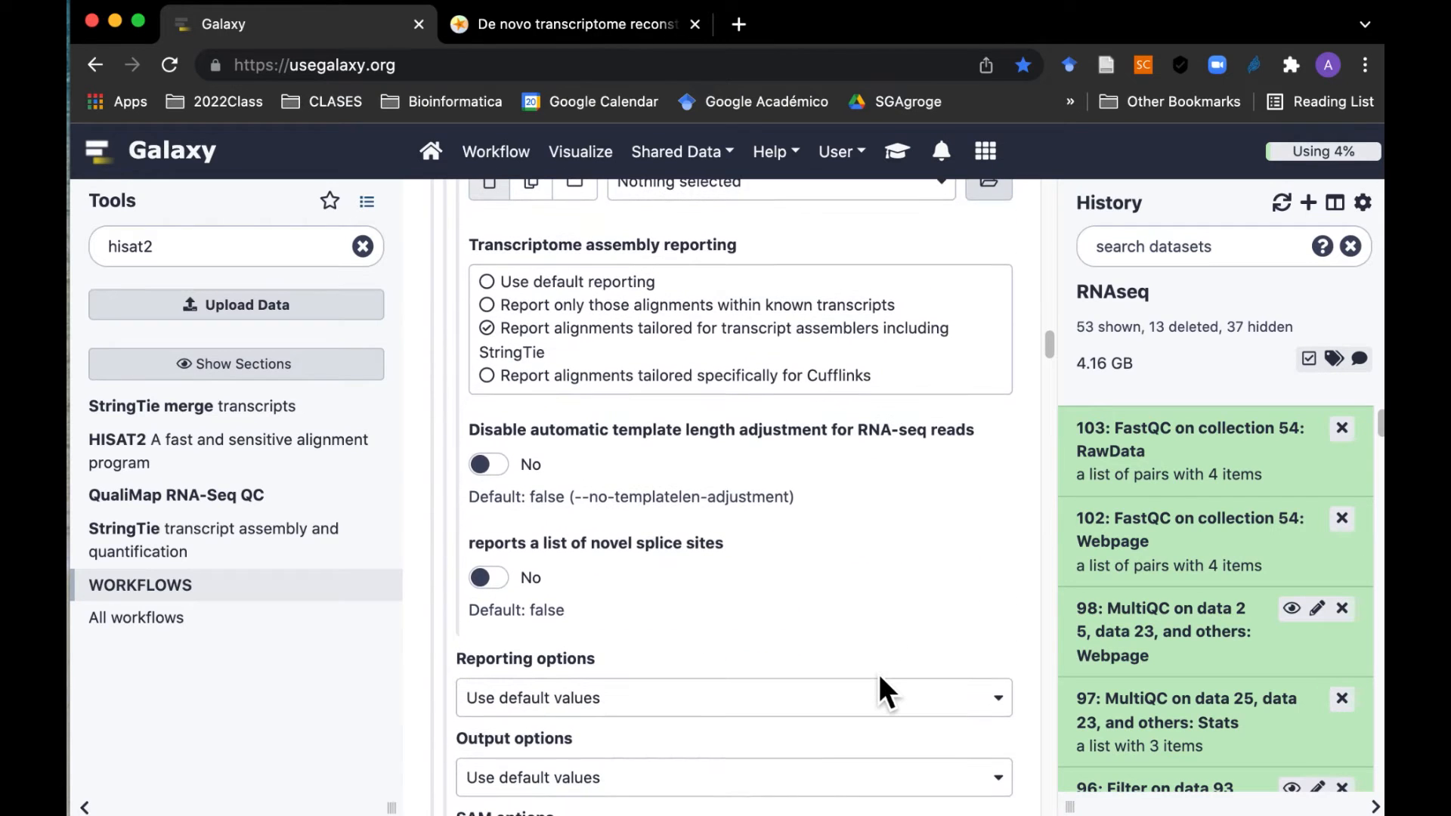
scroll(878, 674, "down", 8)
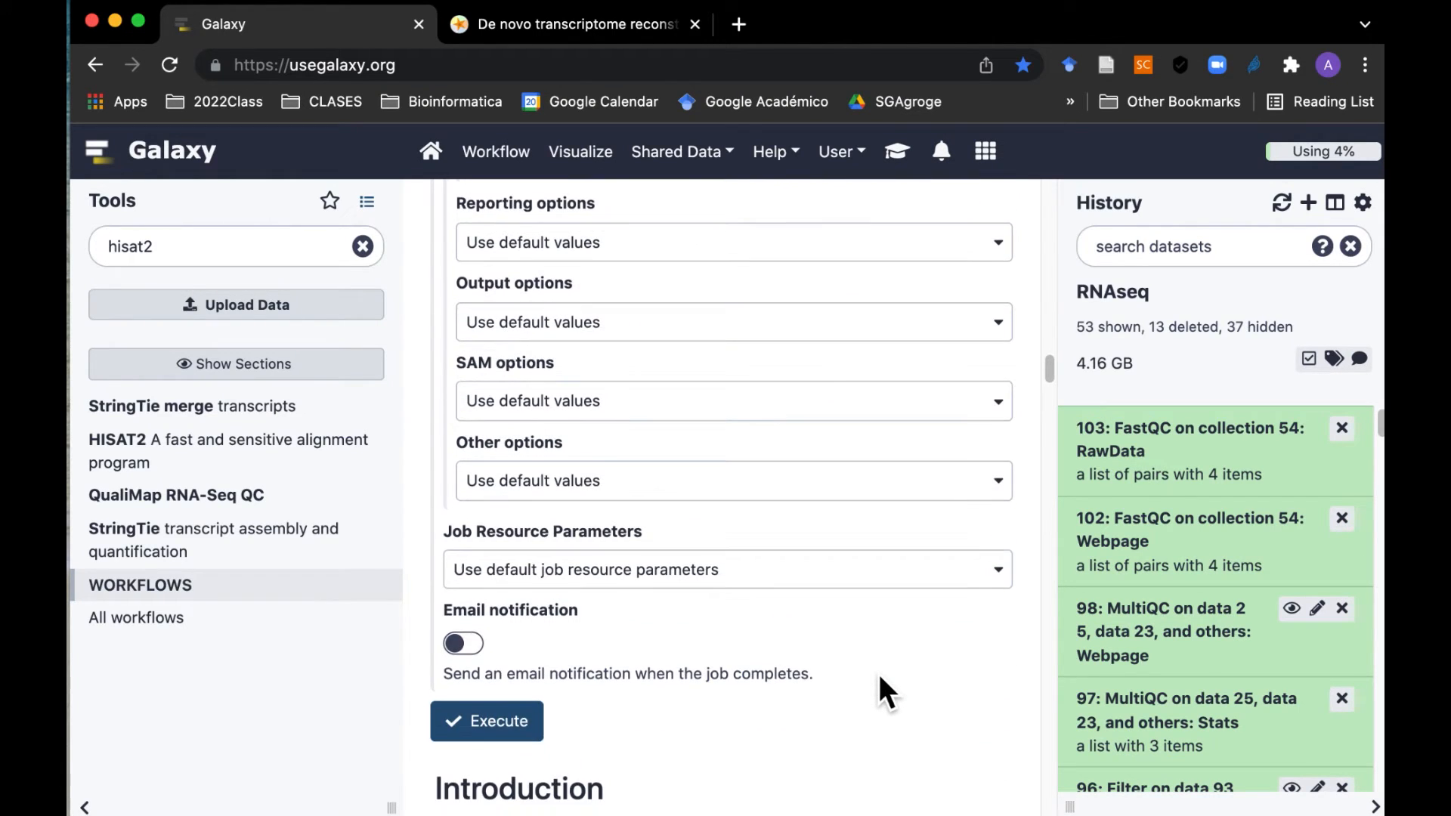
scroll(878, 673, "down", 2)
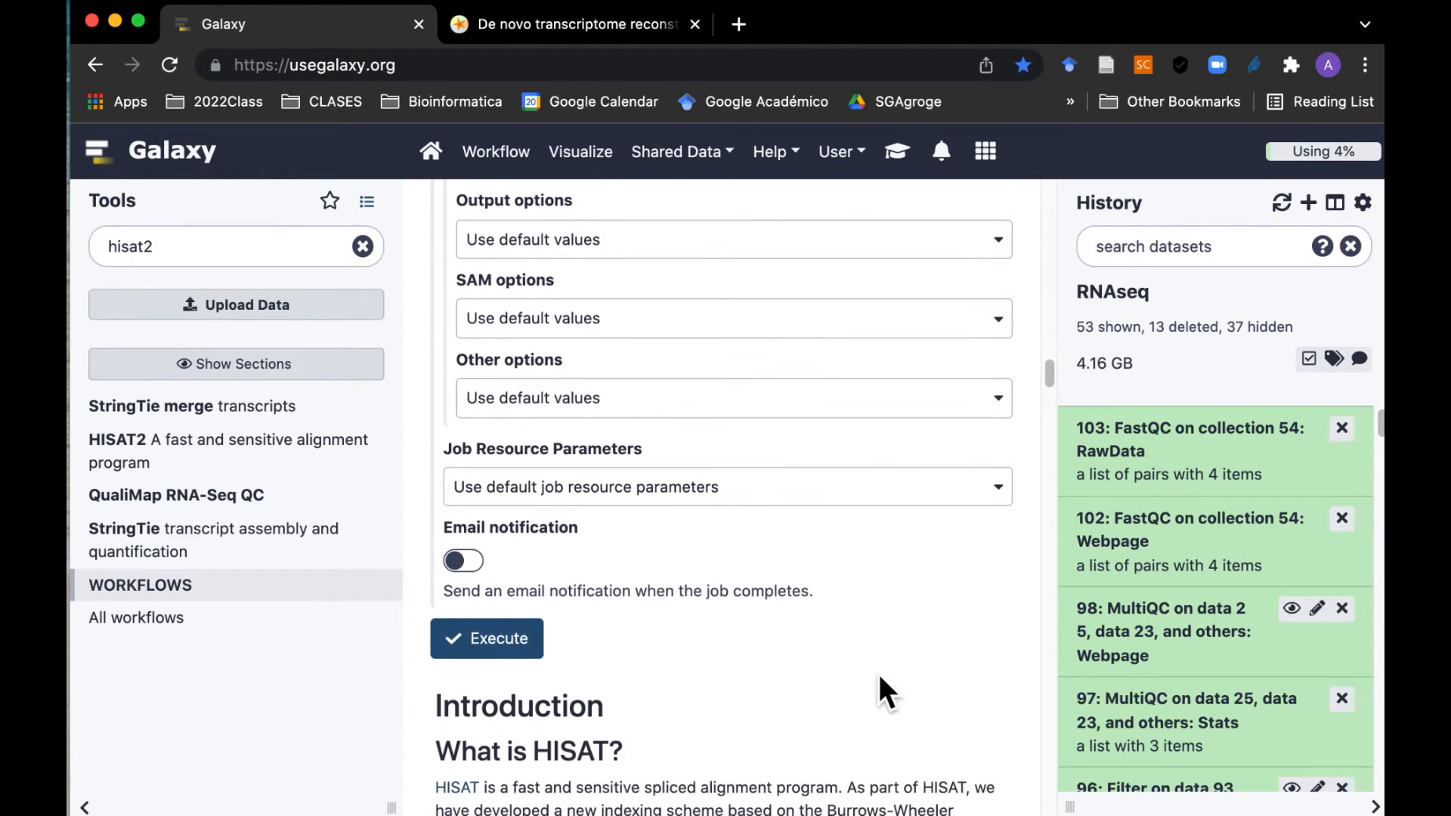
left_click(519, 659)
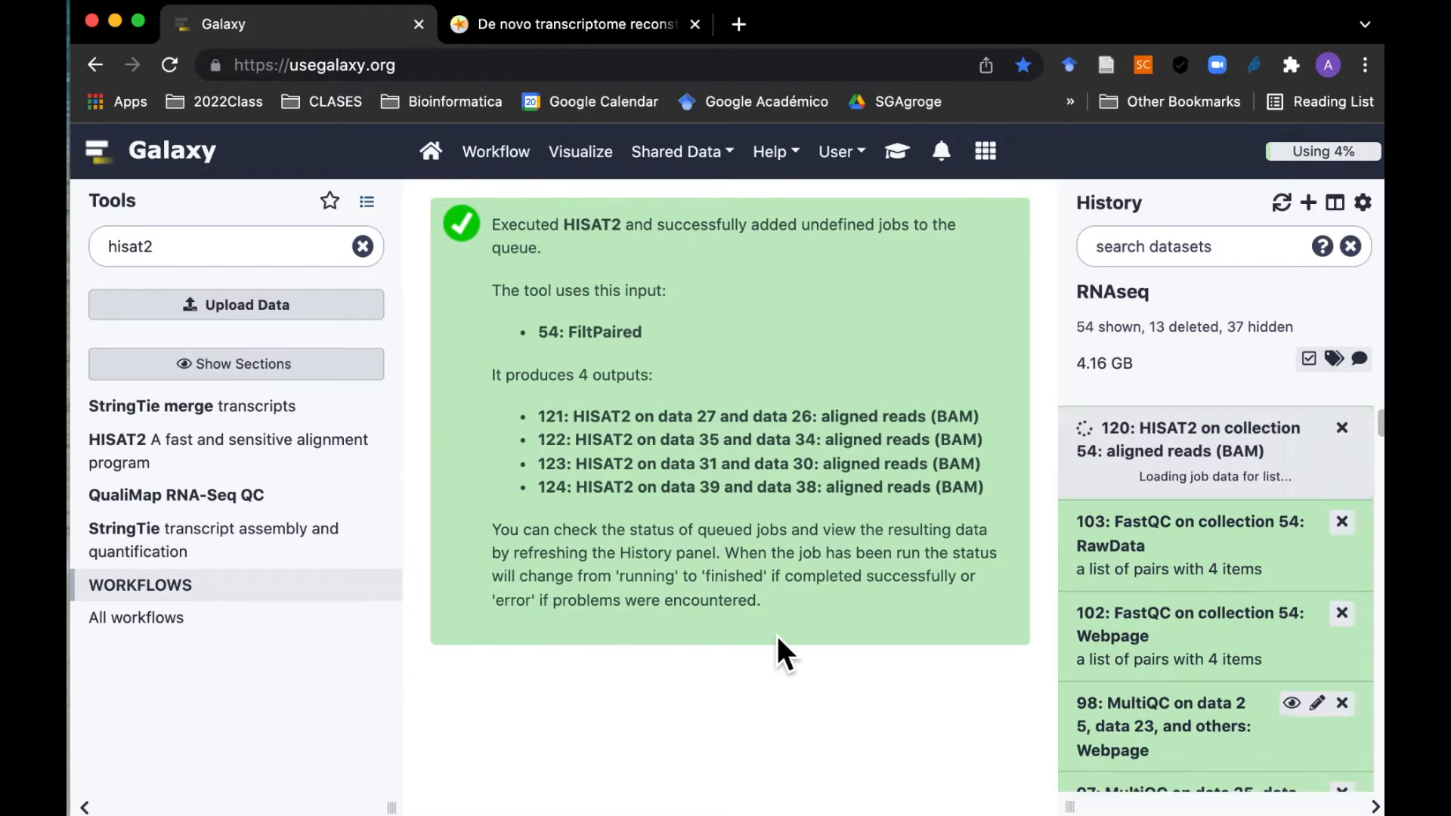
Step: Open the existing collection 64: HISAT2 on collection 54: aligned reads (BAM) and display its Trimmomatic on G1E_rep1 dataset
scroll(1145, 578, "down", 5)
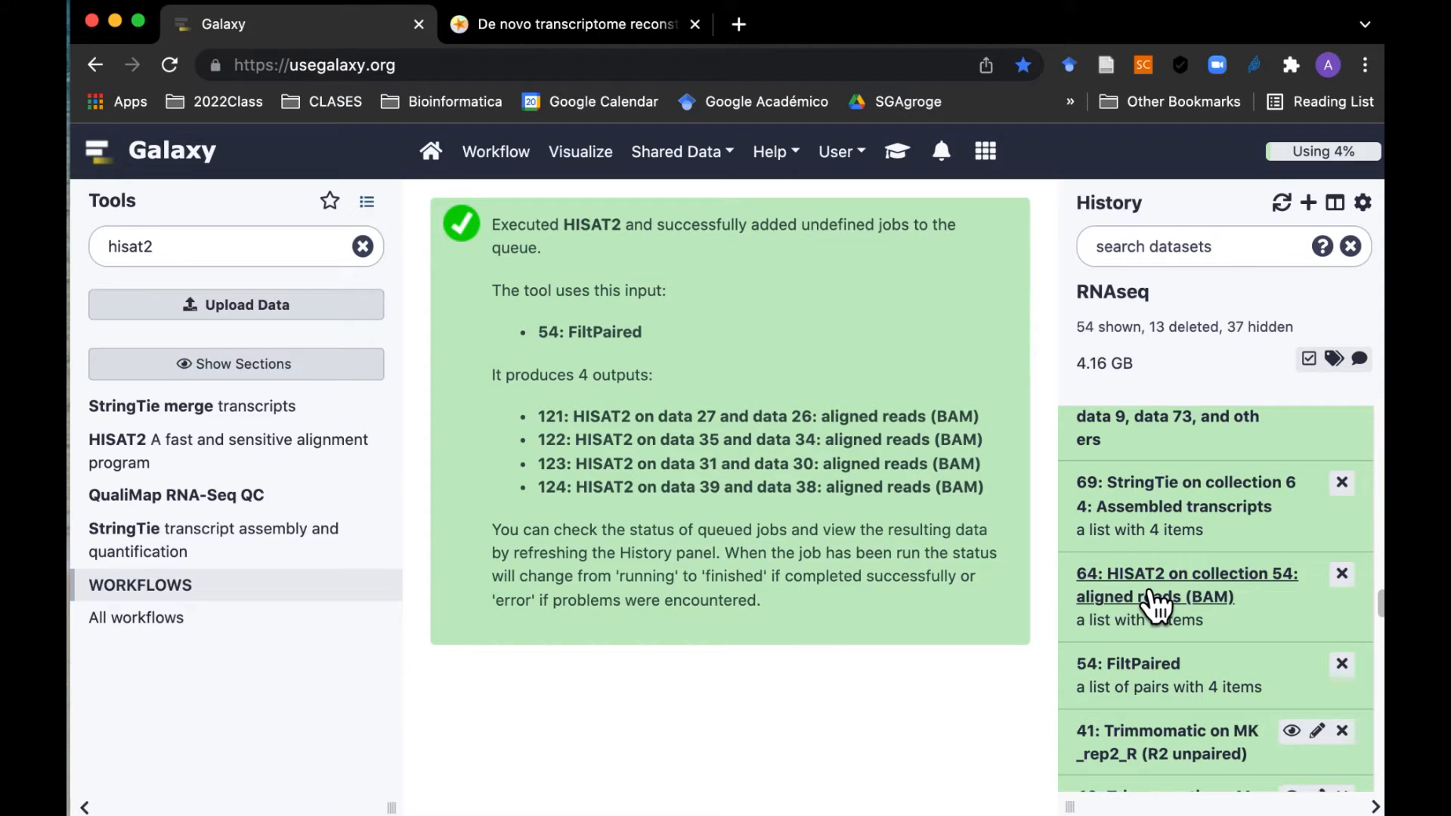
left_click(1154, 600)
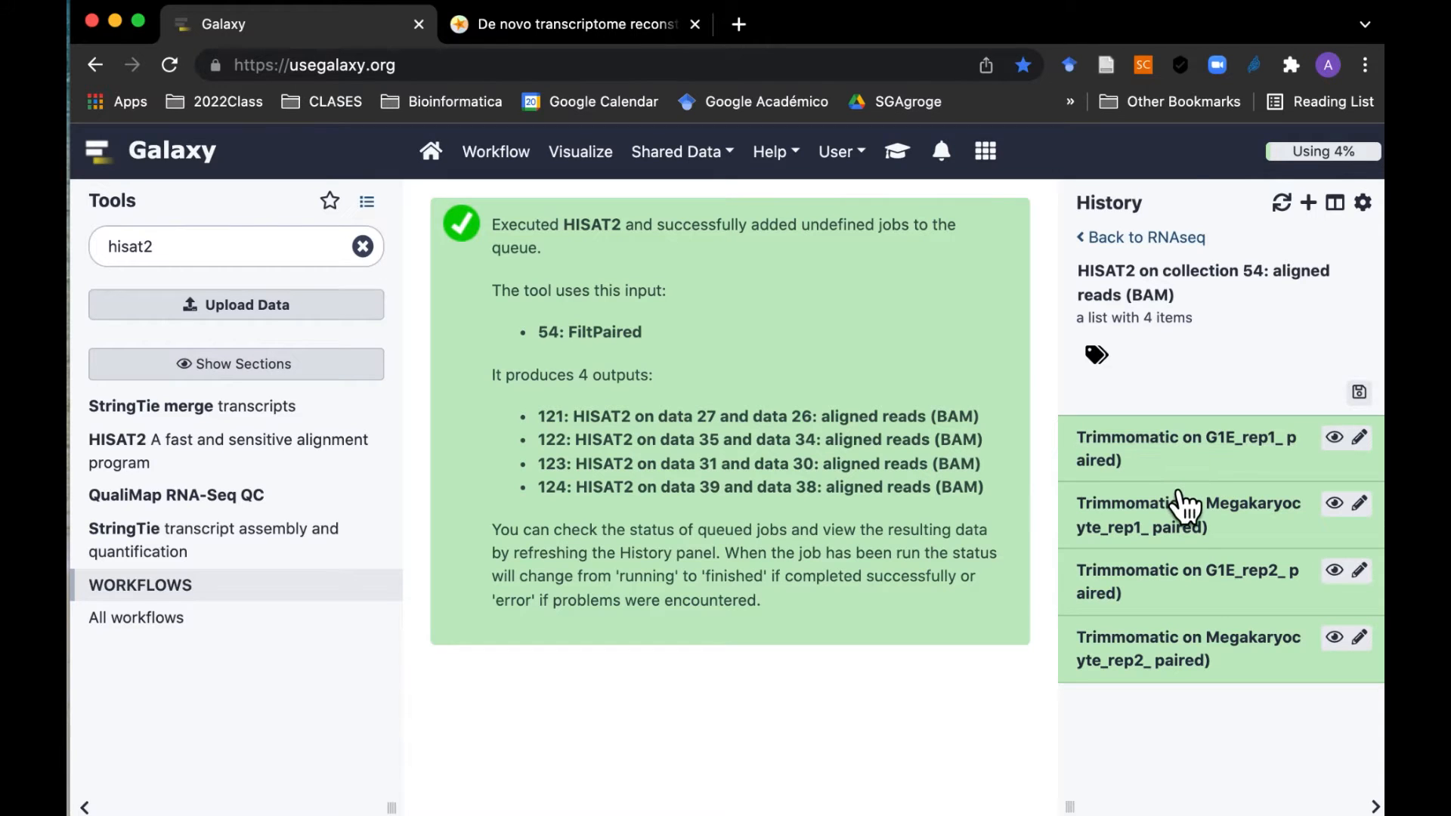
left_click(1148, 238)
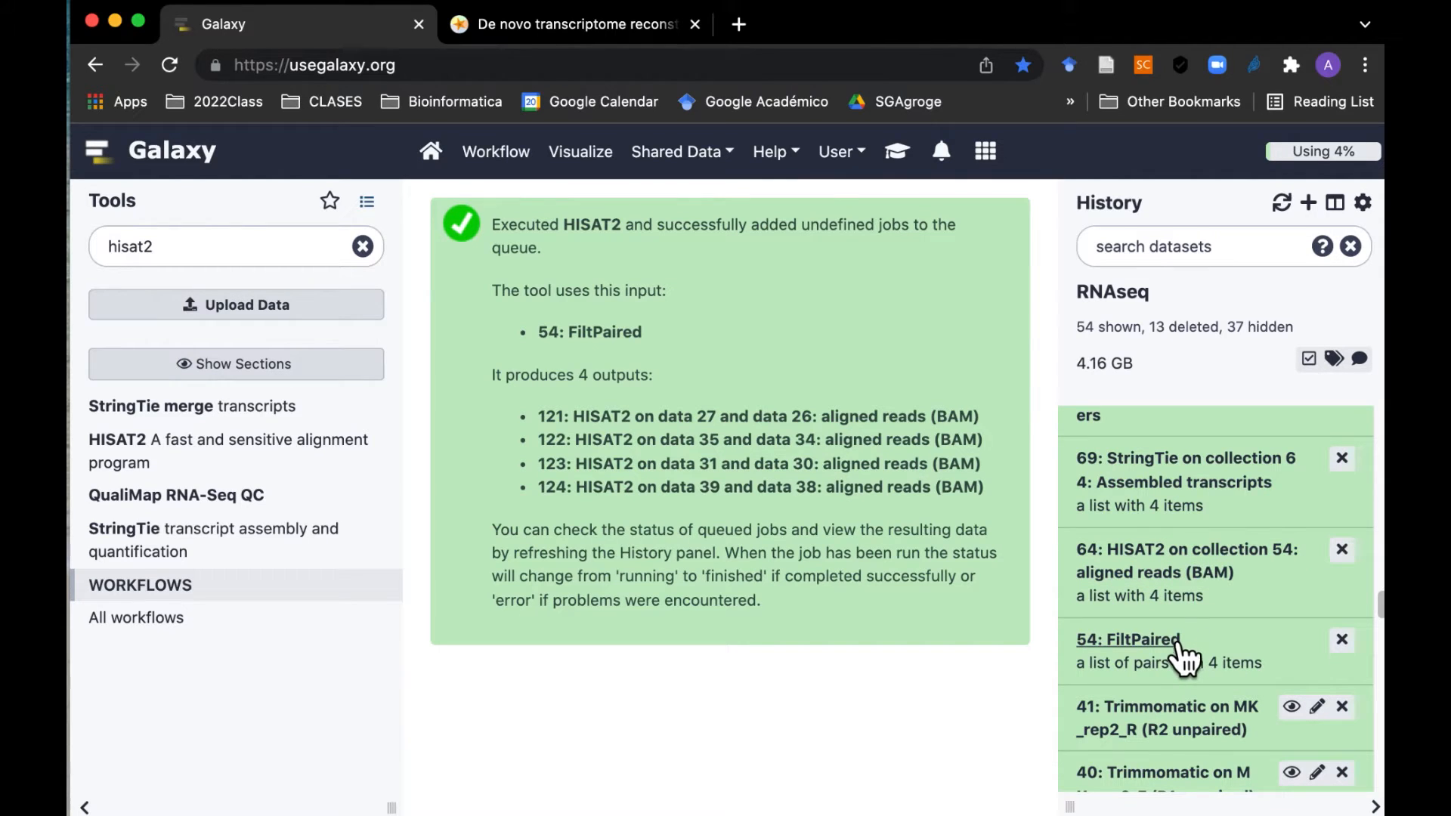
left_click(1245, 582)
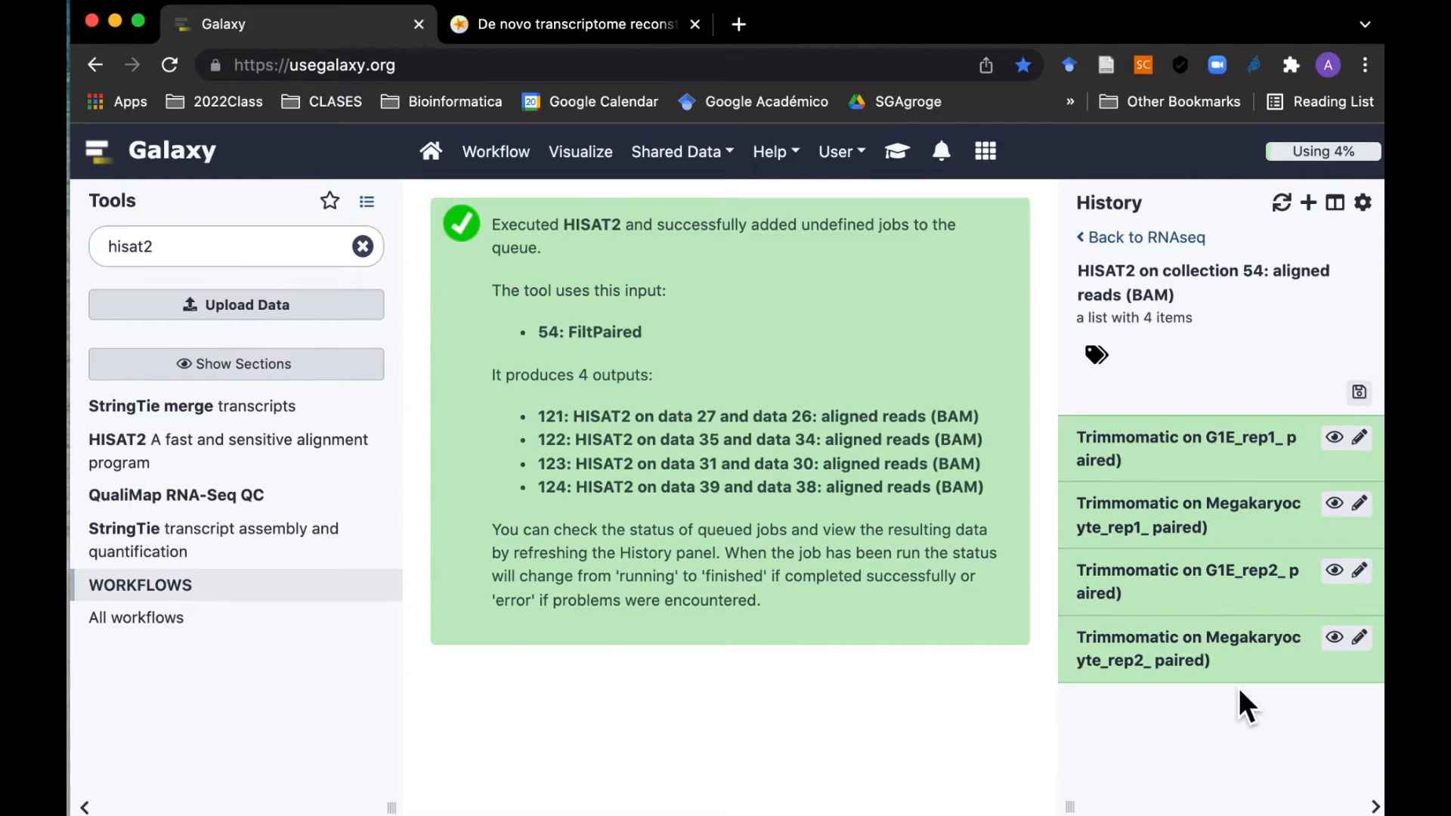
left_click(1333, 437)
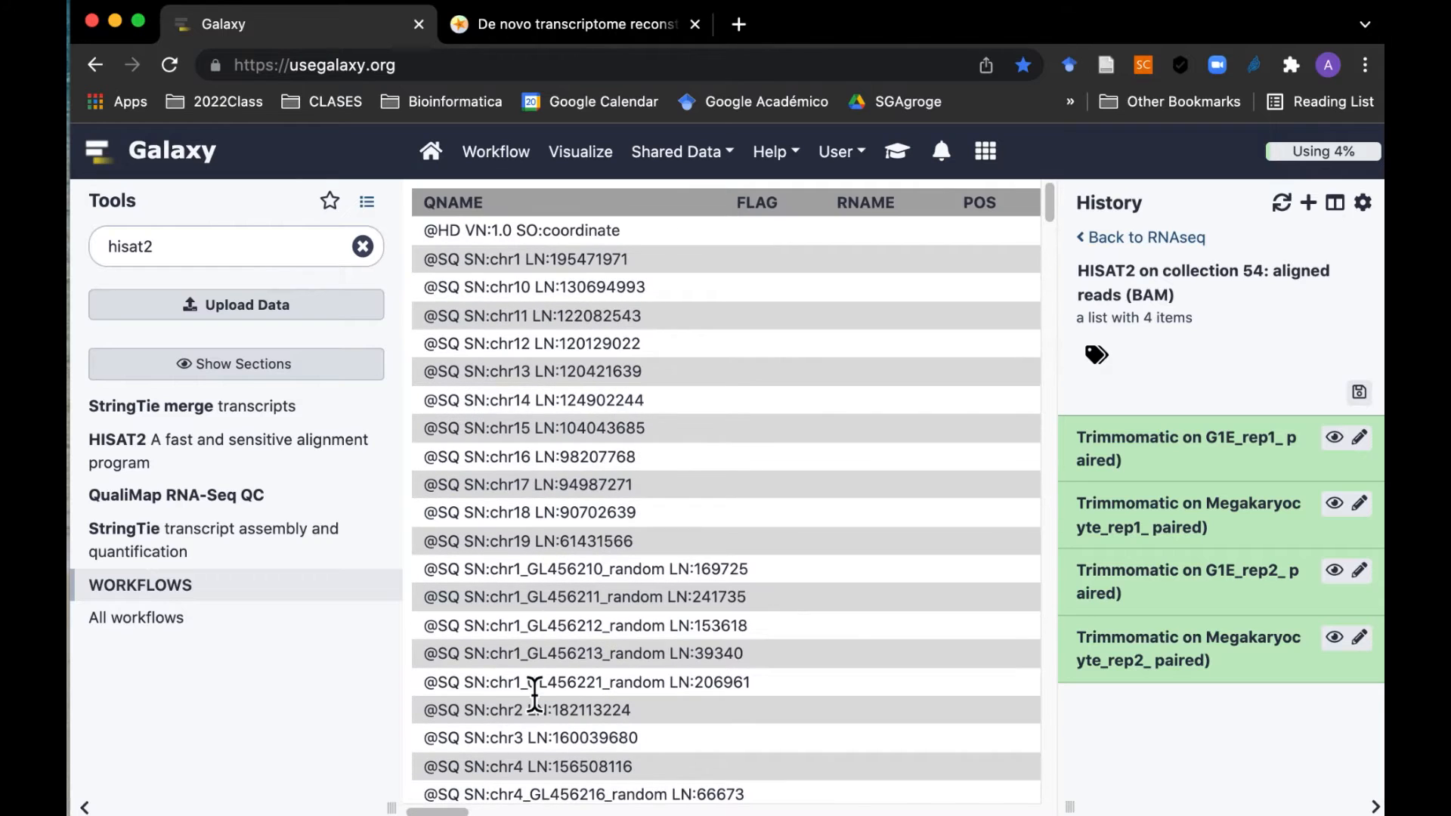
scroll(521, 608, "down", 3)
scroll(522, 608, "down", 7)
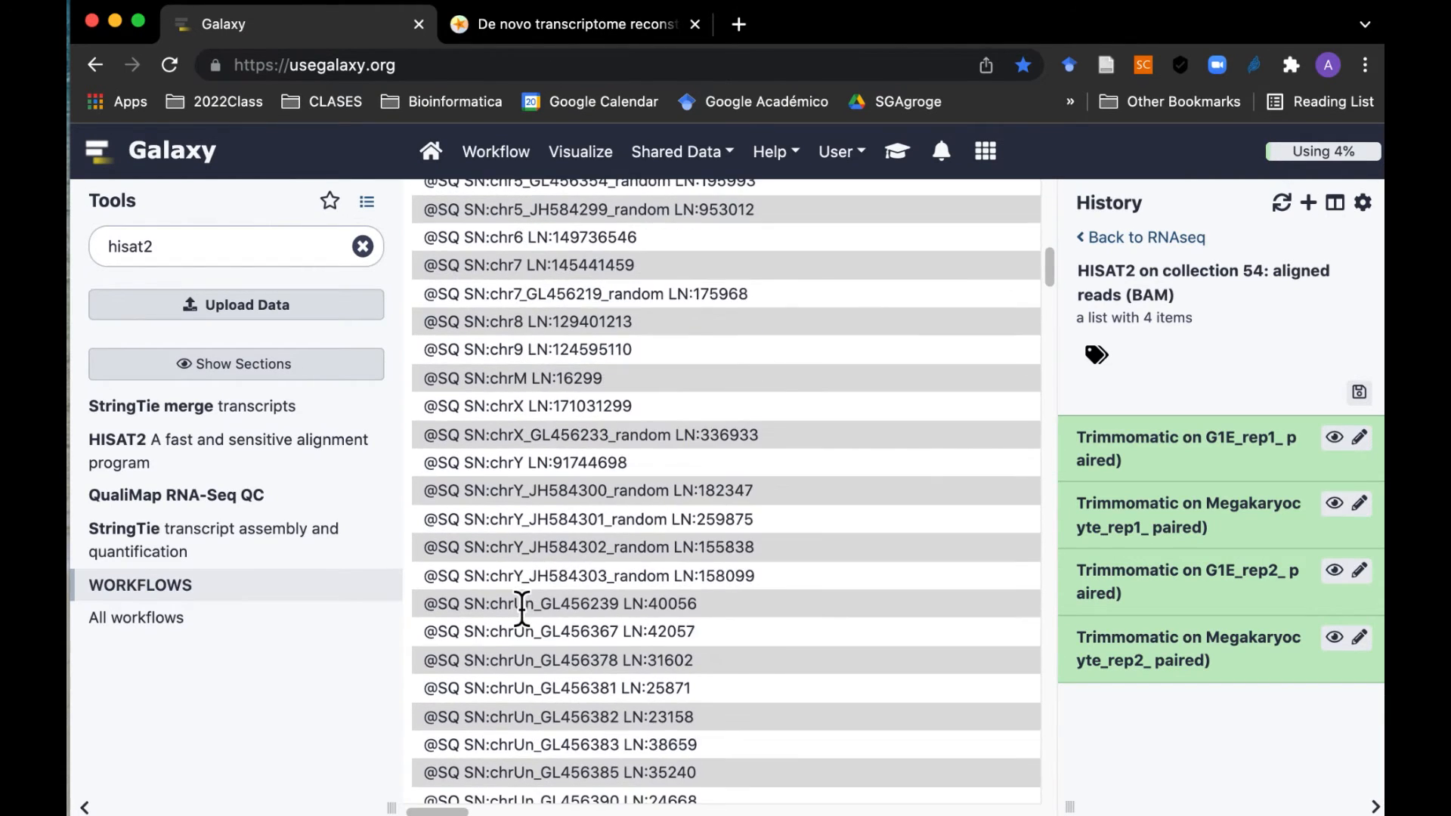
scroll(522, 608, "down", 10)
scroll(521, 604, "up", 7)
scroll(521, 604, "up", 2)
scroll(533, 658, "down", 5)
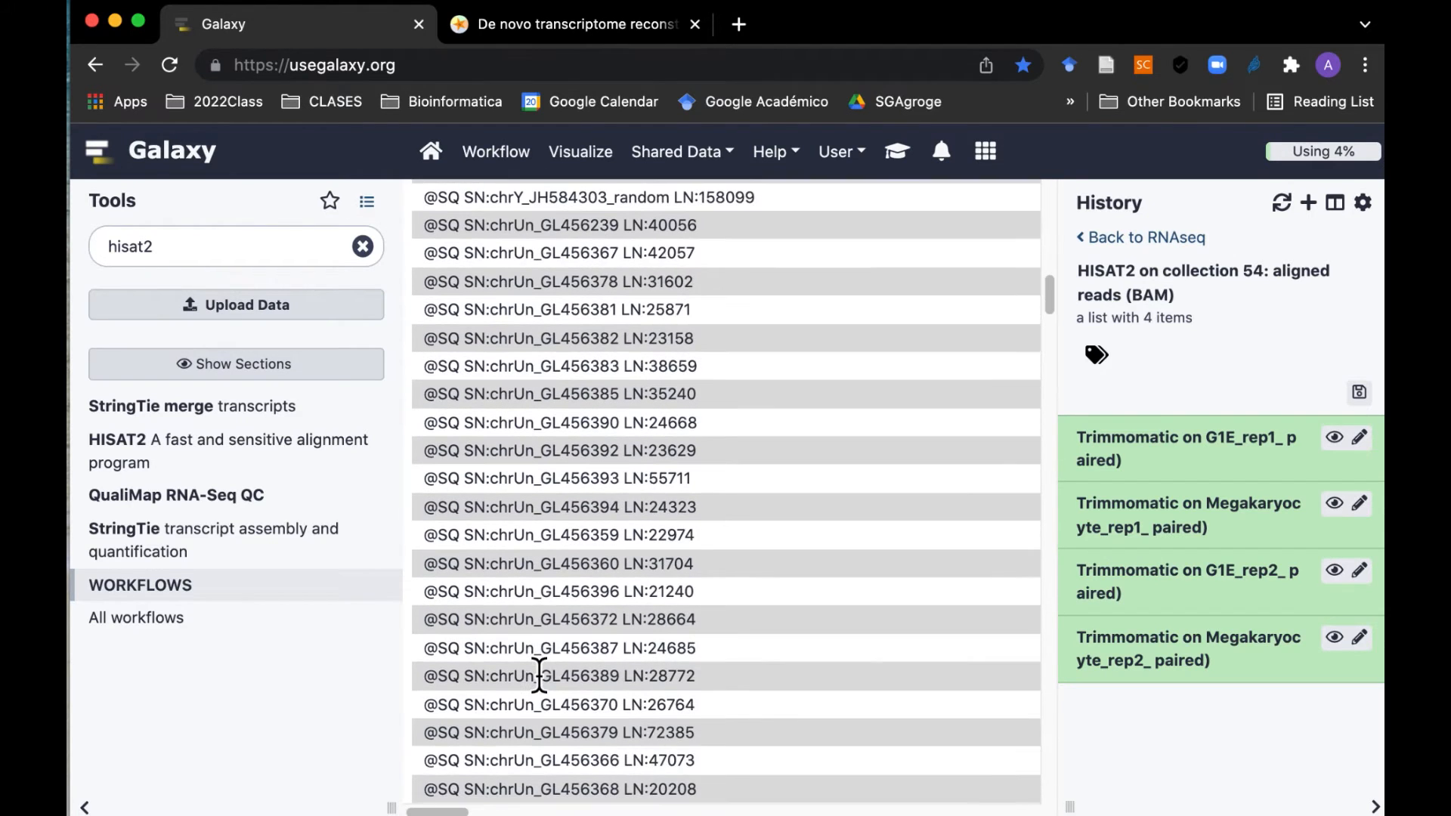
scroll(538, 675, "down", 4)
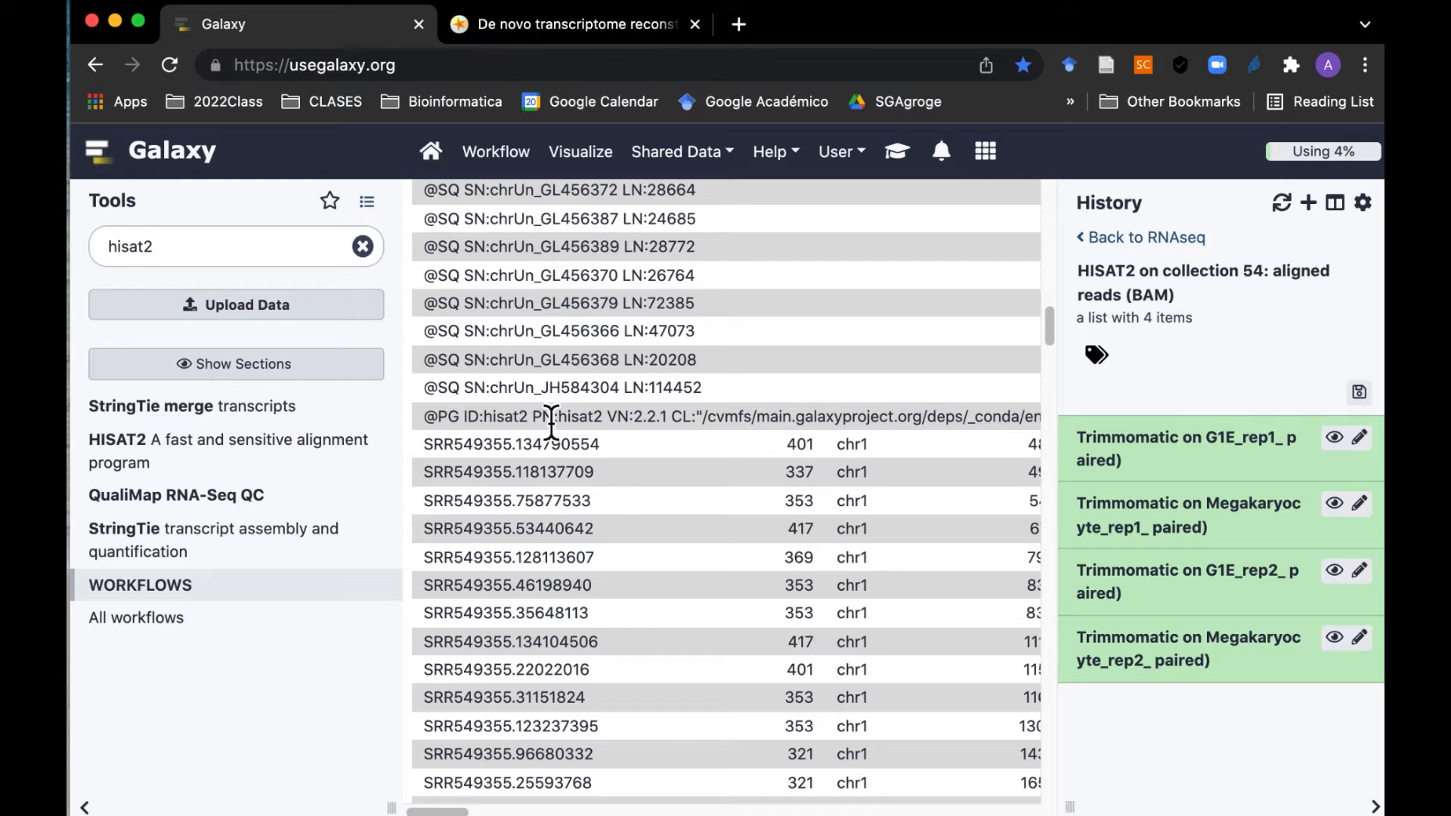
left_click_drag(484, 416, 594, 418)
scroll(595, 445, "right", 15)
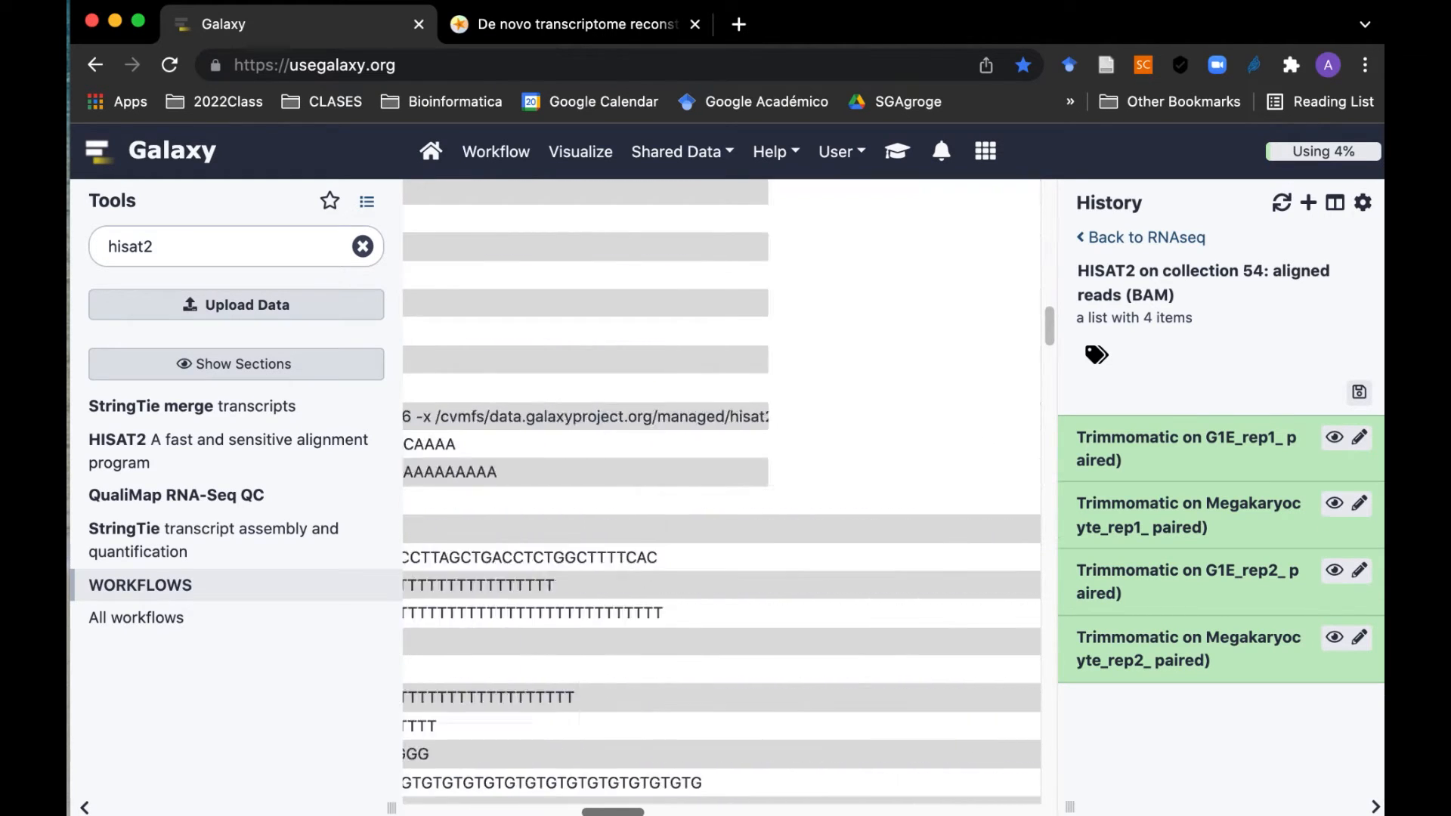
scroll(767, 609, "right", 4)
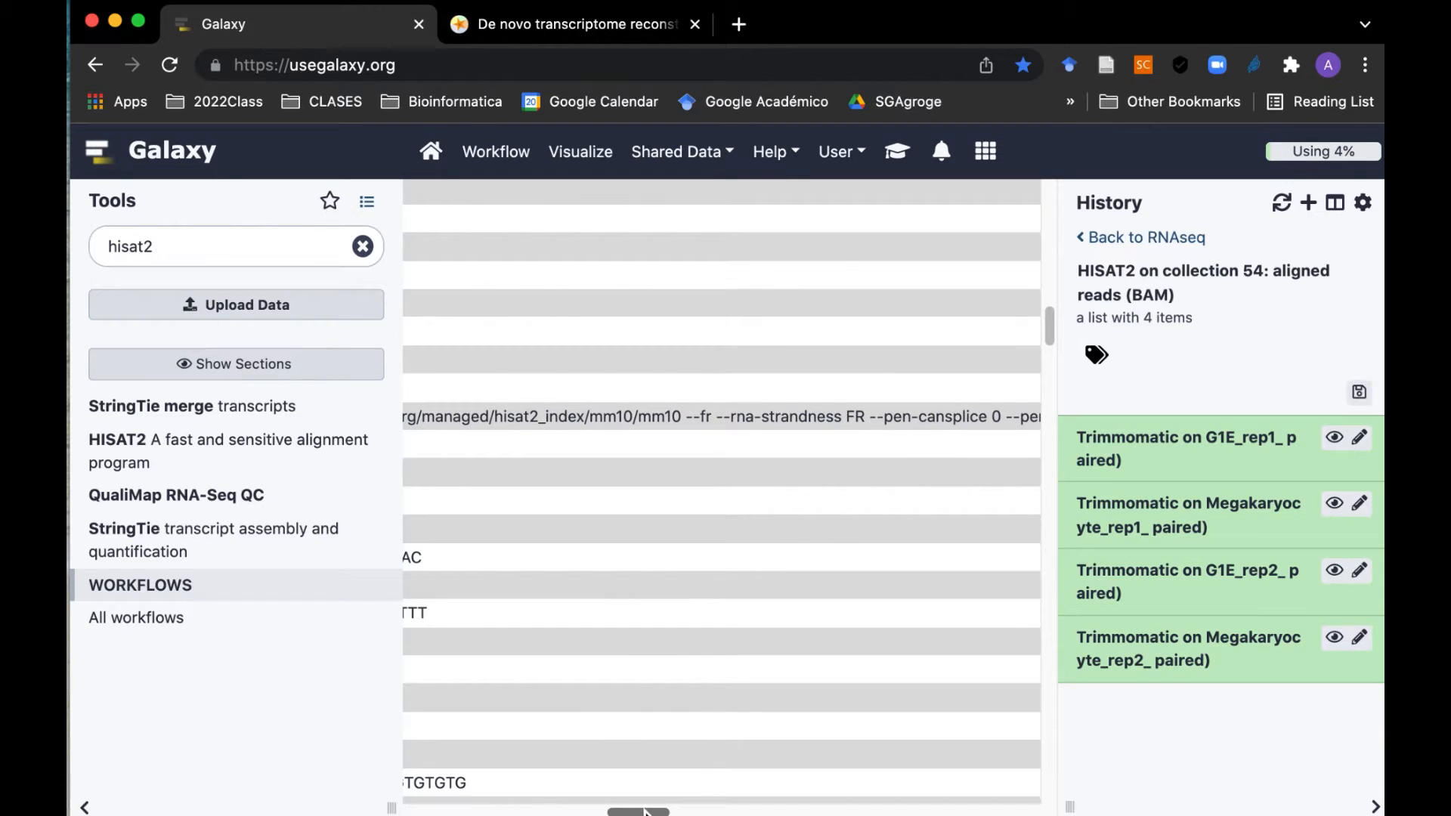
left_click_drag(644, 811, 814, 812)
left_click_drag(825, 814, 837, 815)
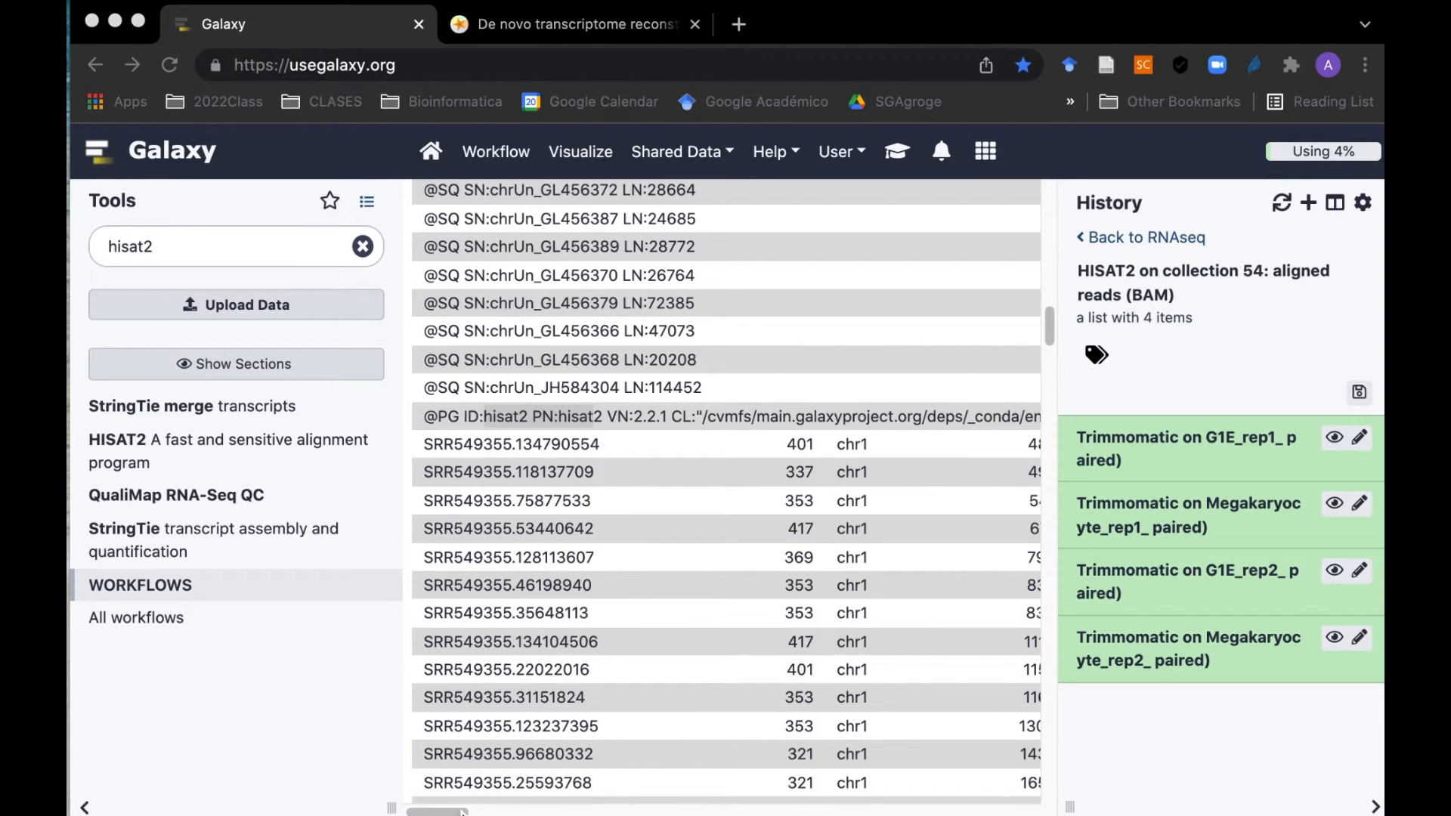
Step: Examine the alignment records column by column, from read name and flag through position, mate, sequence and quality to the optional tags
left_click(521, 800)
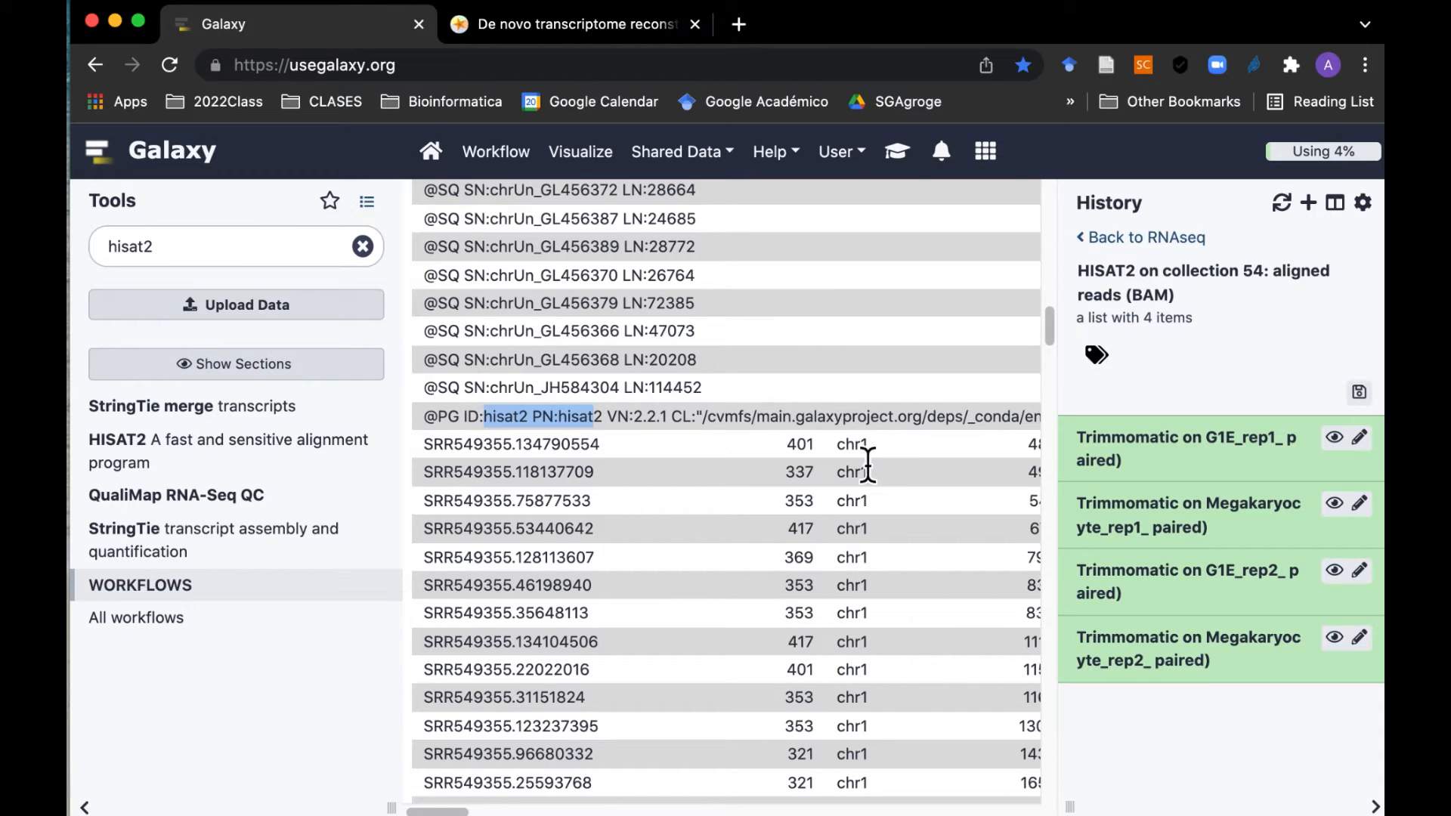
scroll(502, 778, "right", 10)
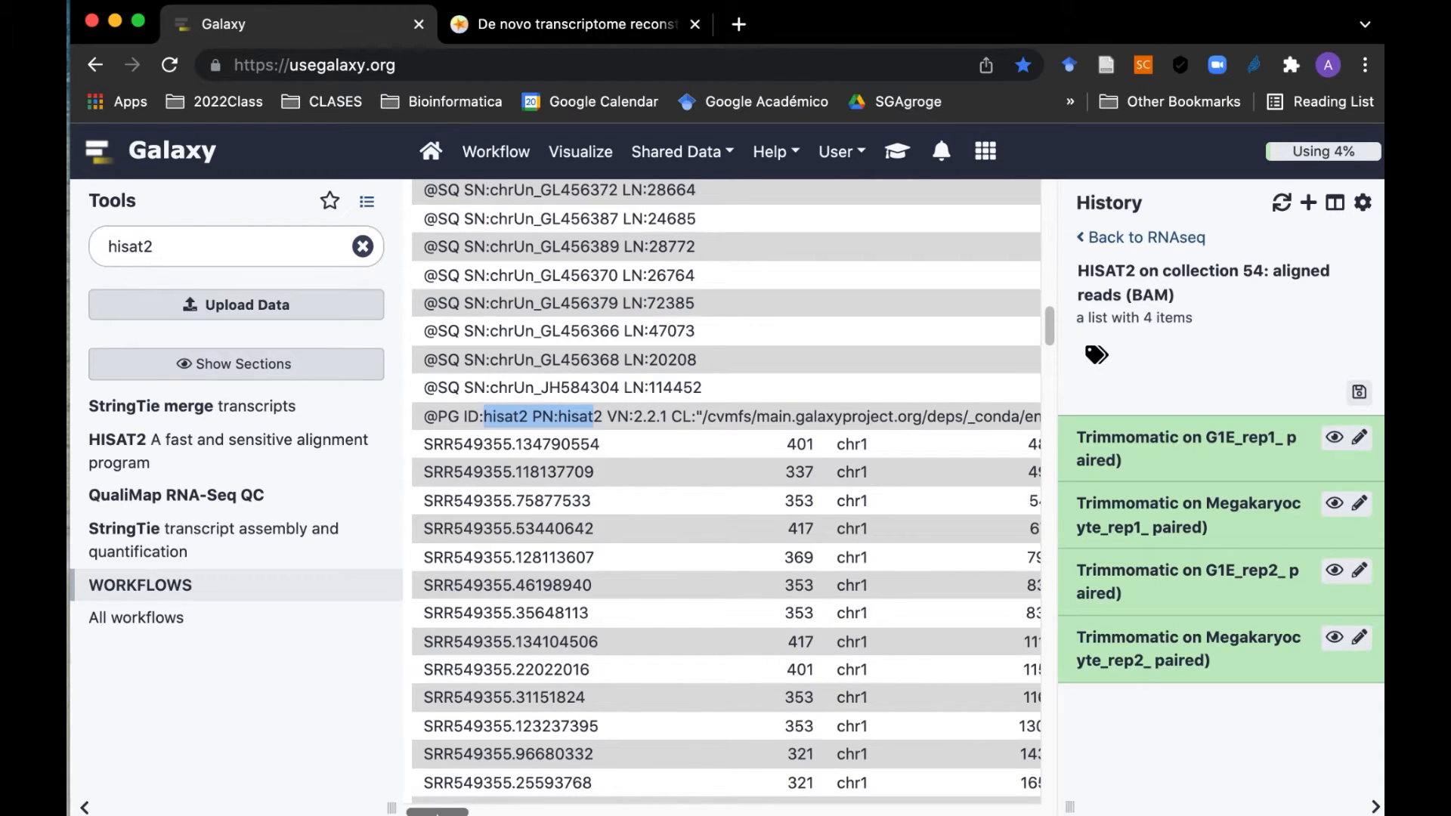
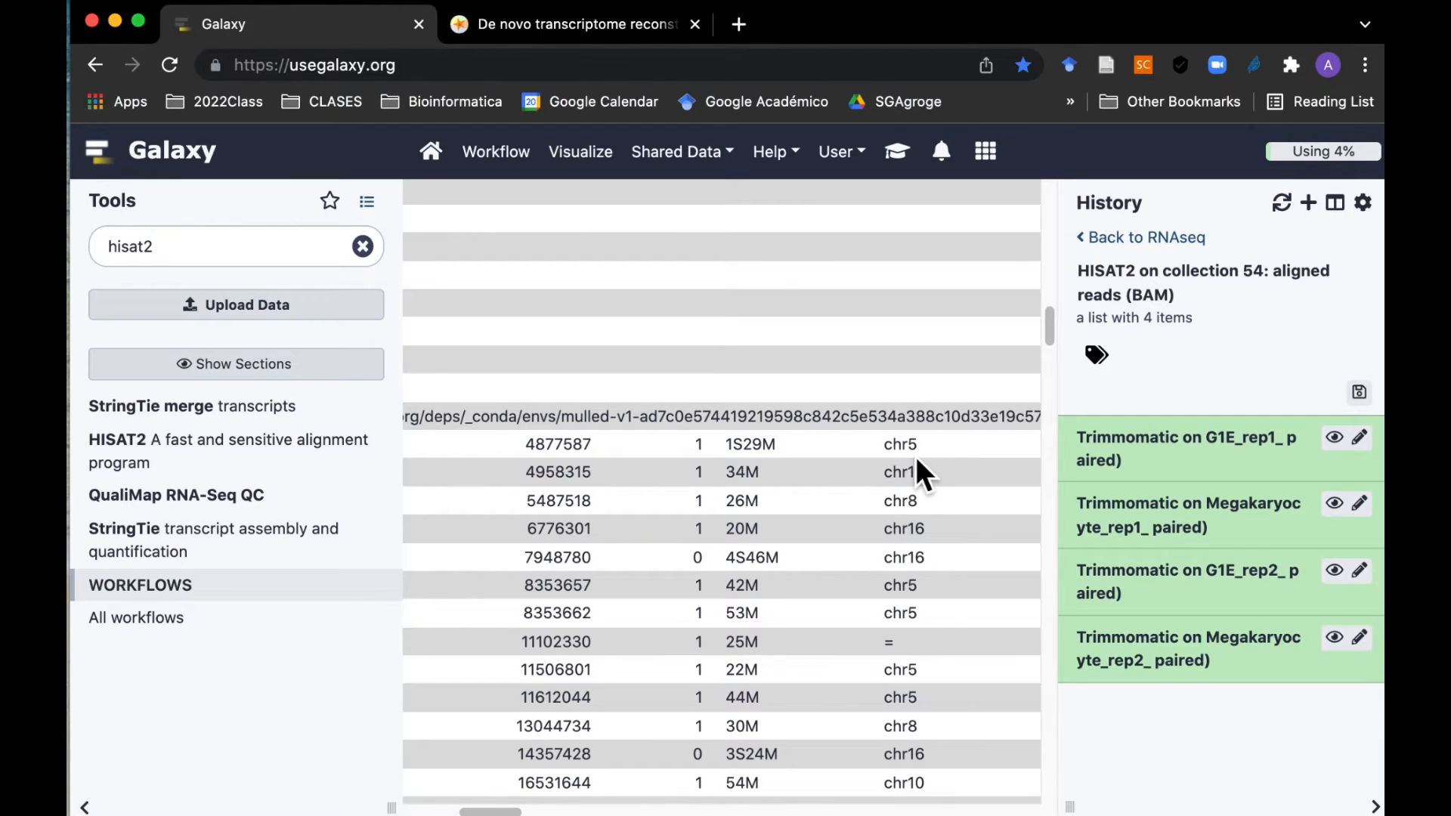
scroll(624, 486, "right", 5)
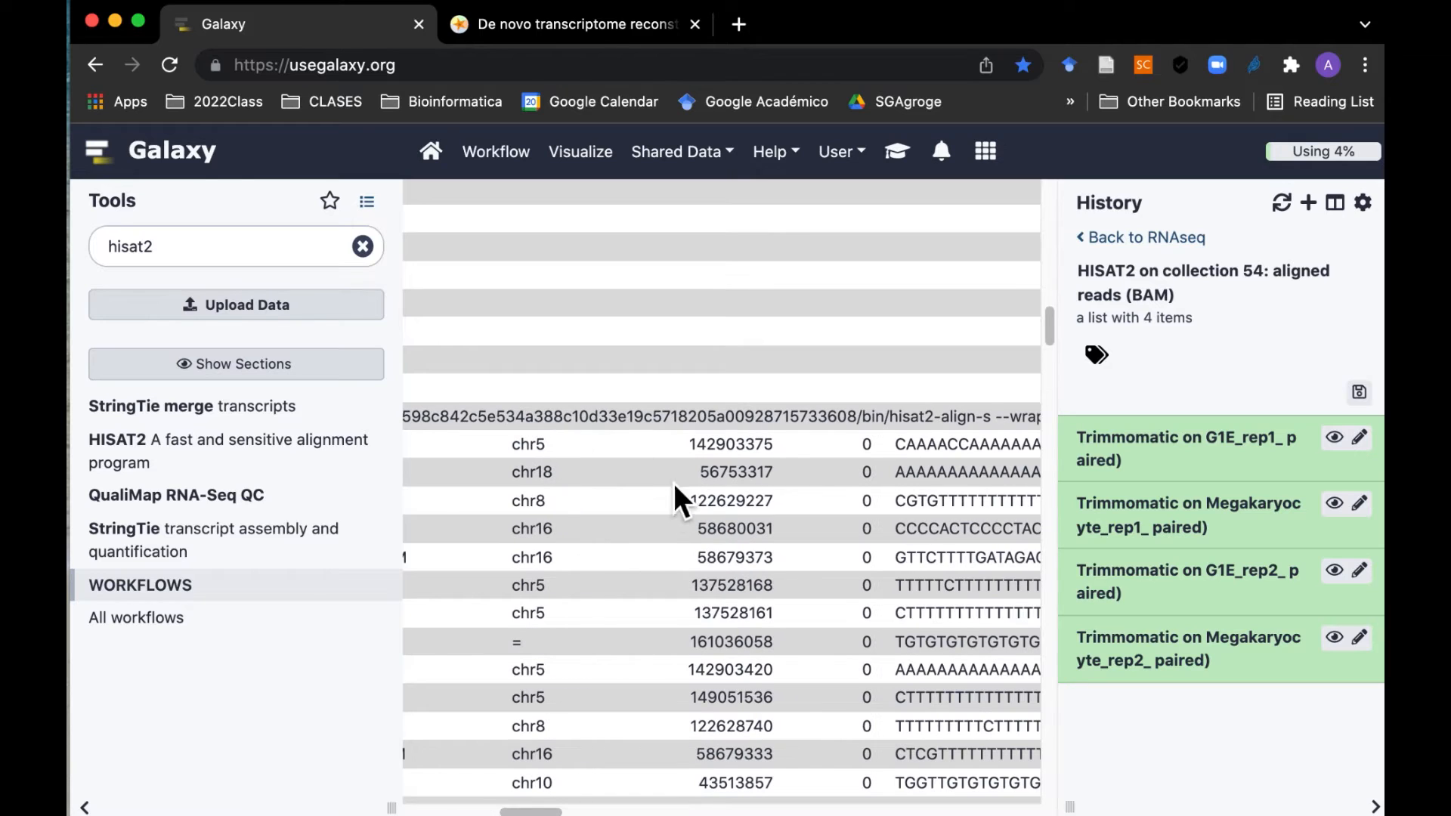
scroll(641, 574, "right", 1)
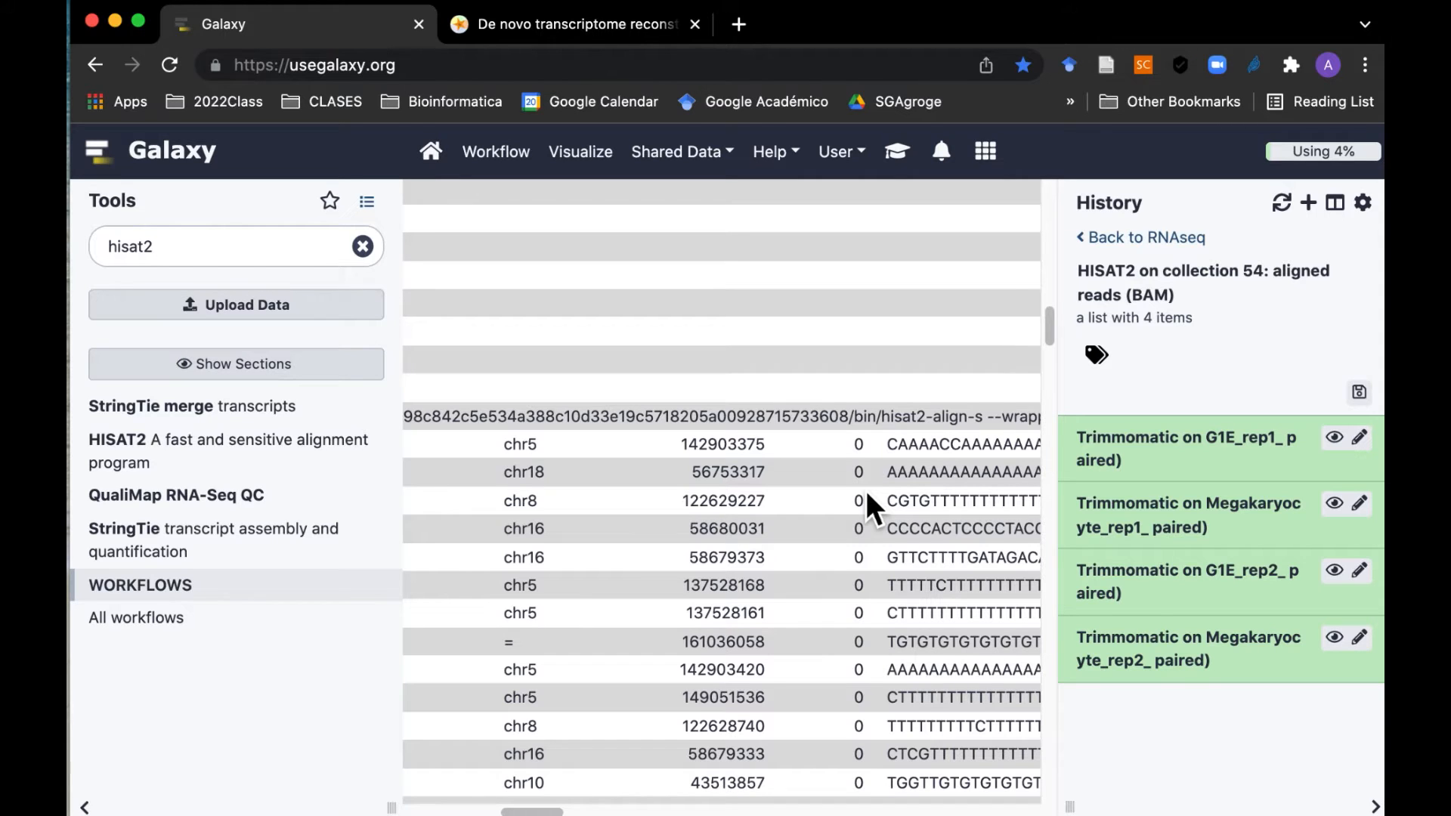
left_click_drag(533, 811, 575, 811)
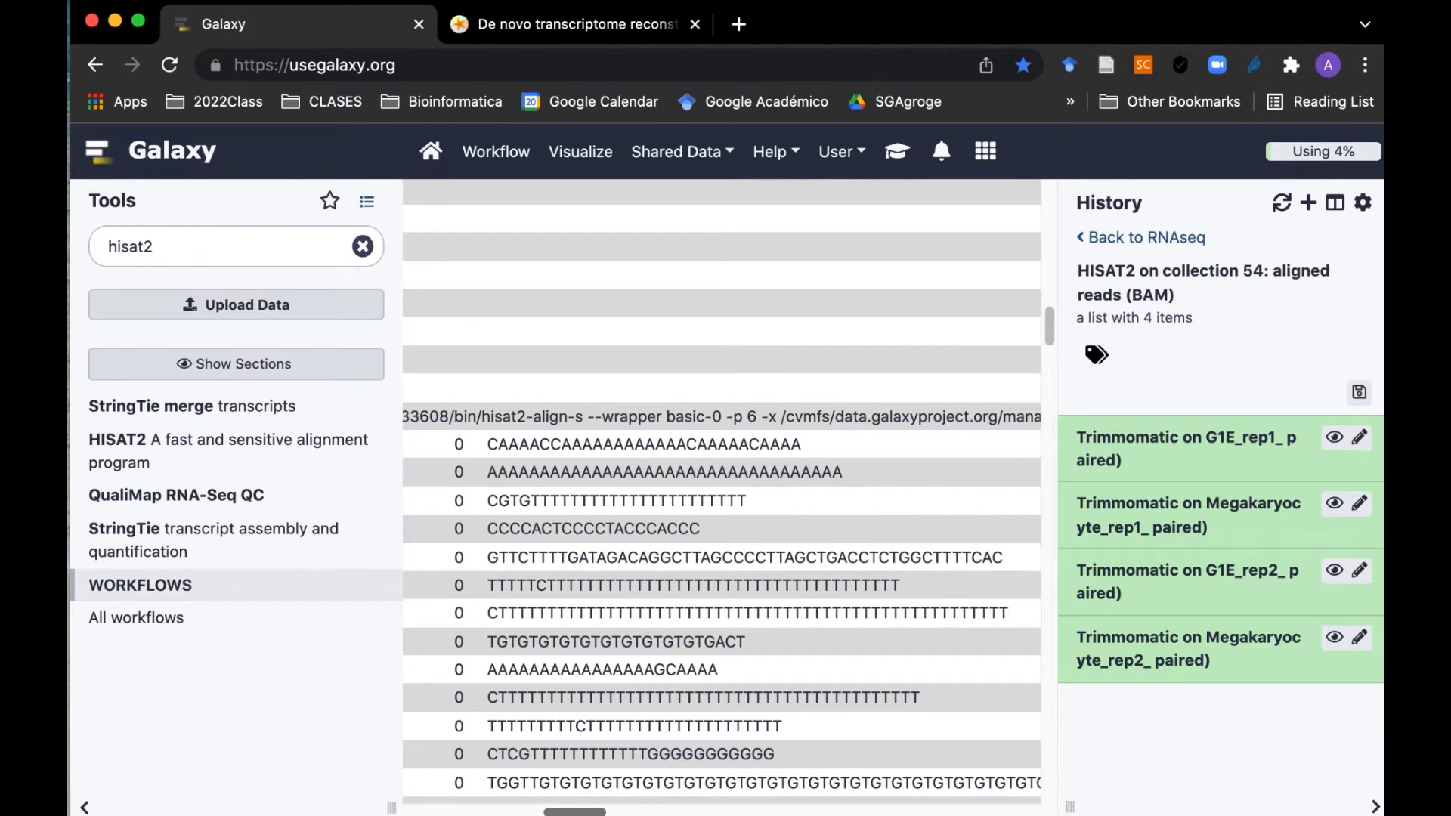
left_click_drag(575, 811, 750, 812)
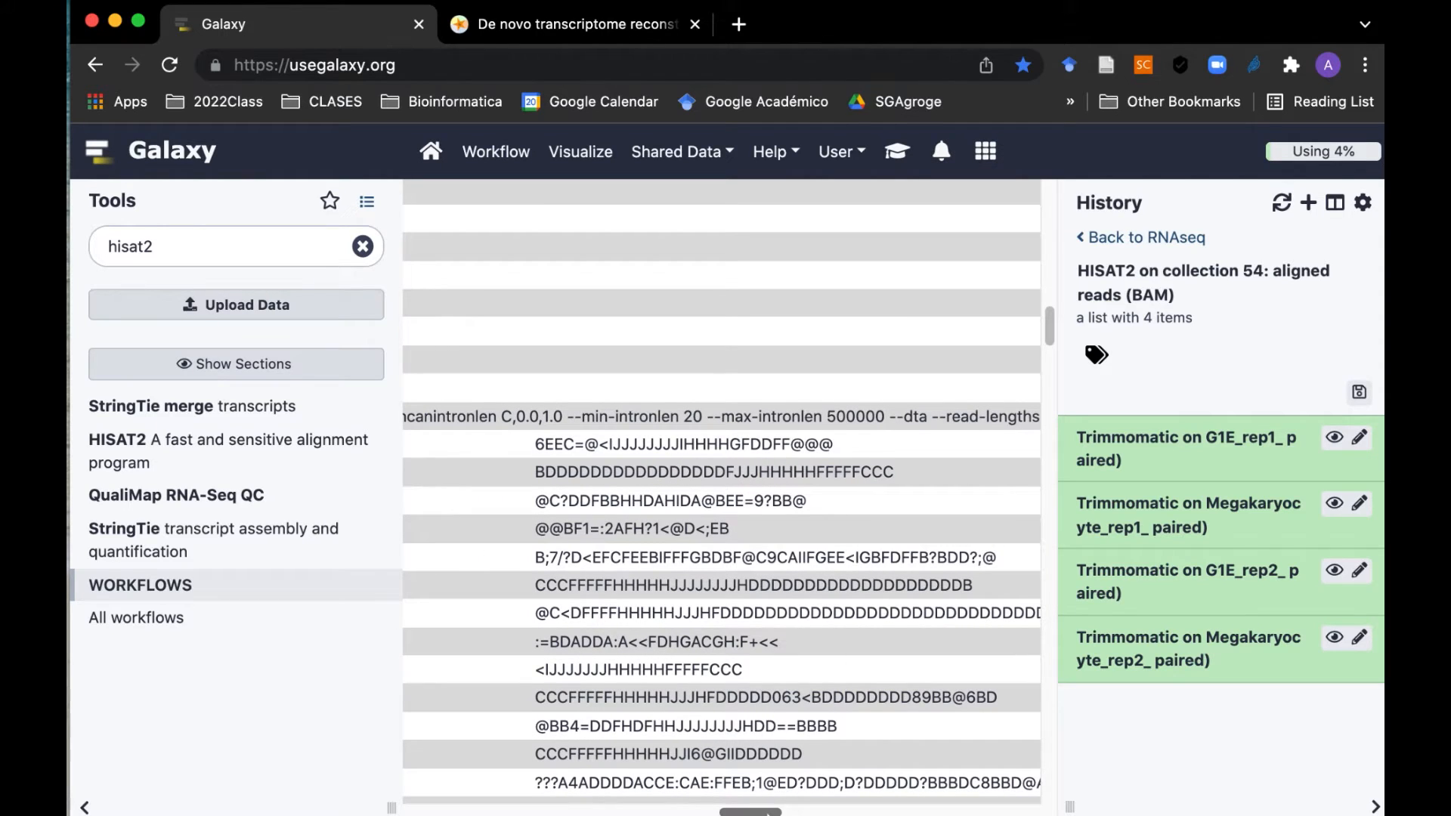
left_click_drag(750, 812, 952, 812)
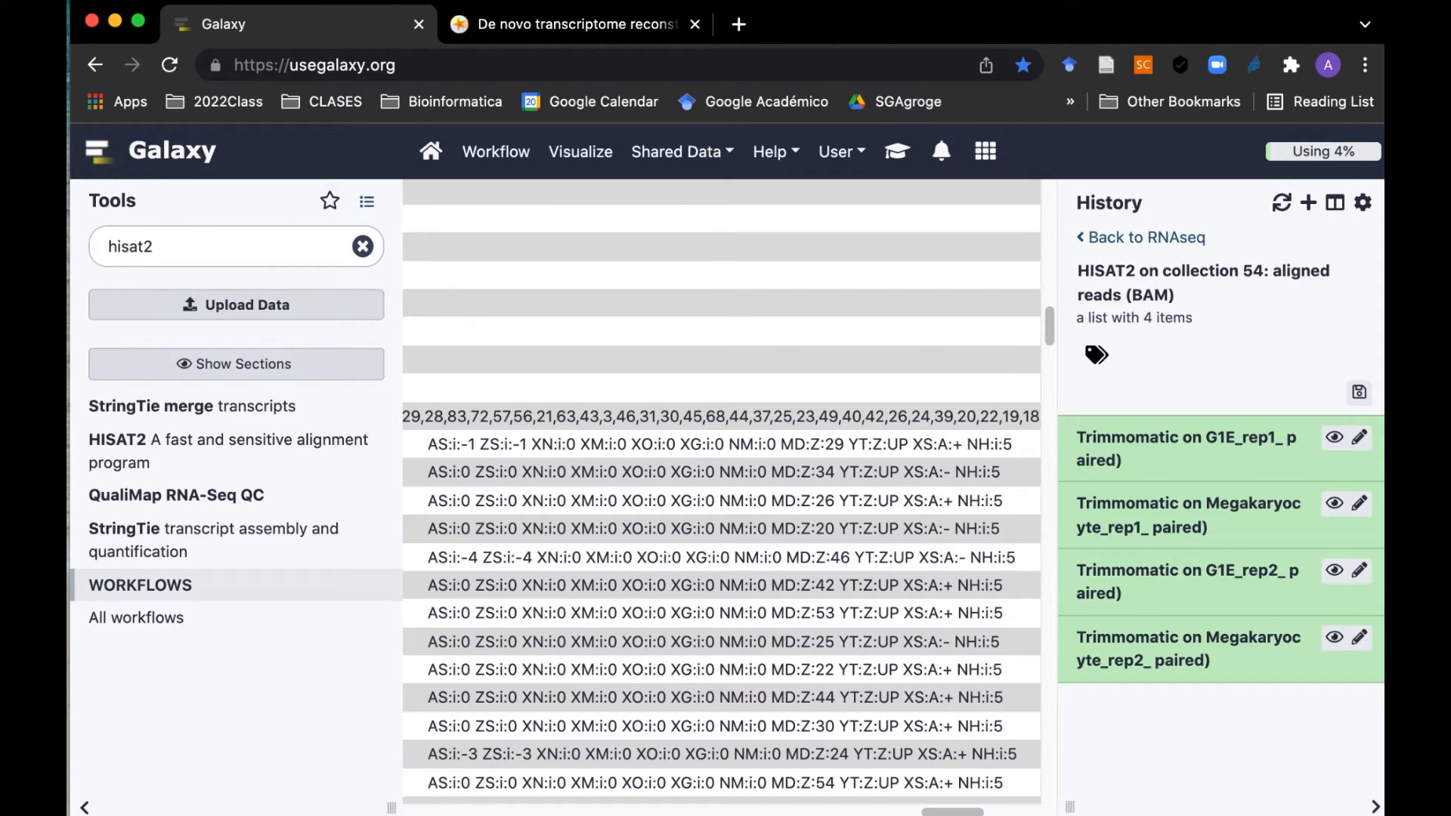
left_click_drag(950, 811, 427, 811)
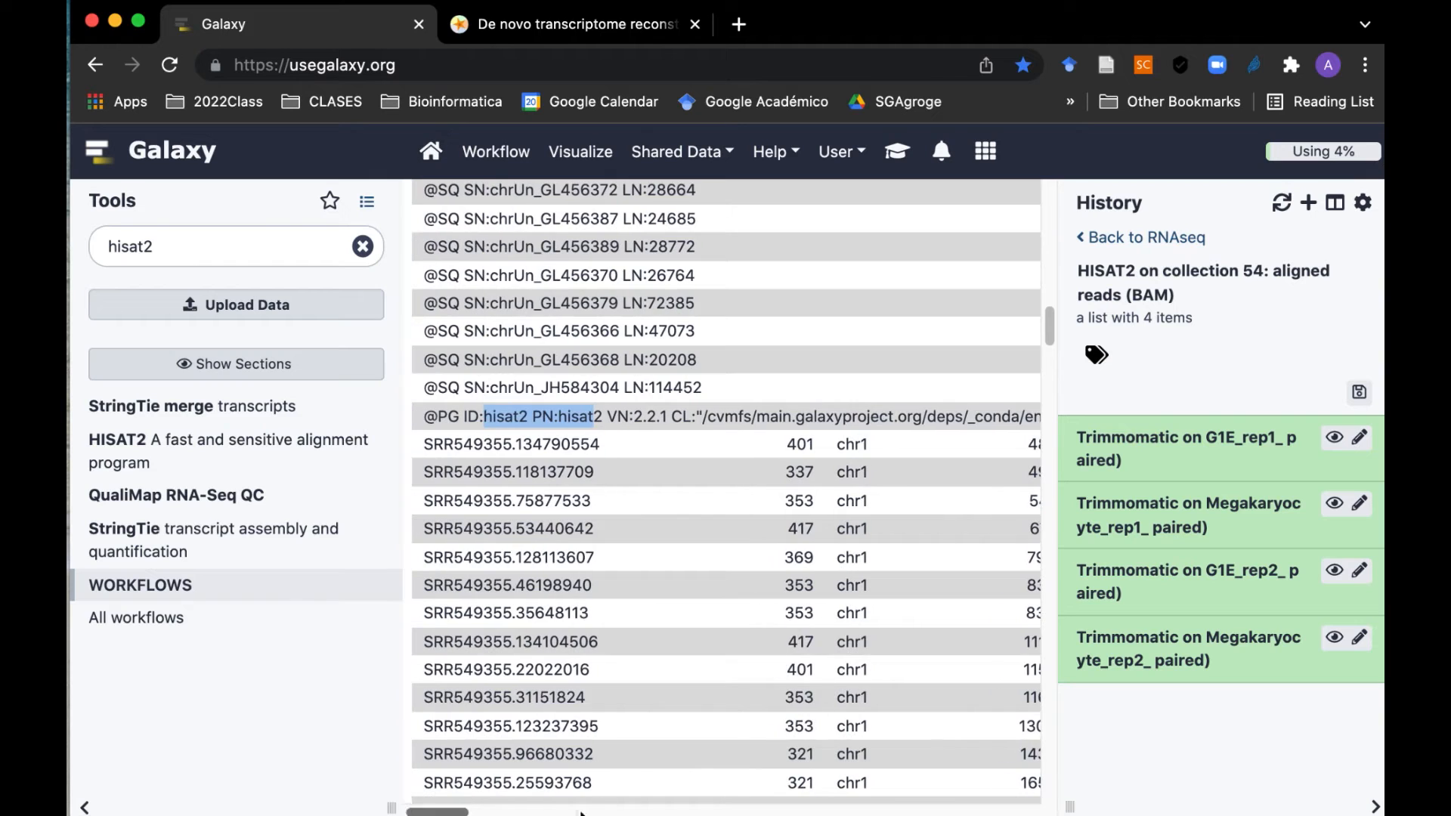
scroll(704, 755, "down", 15)
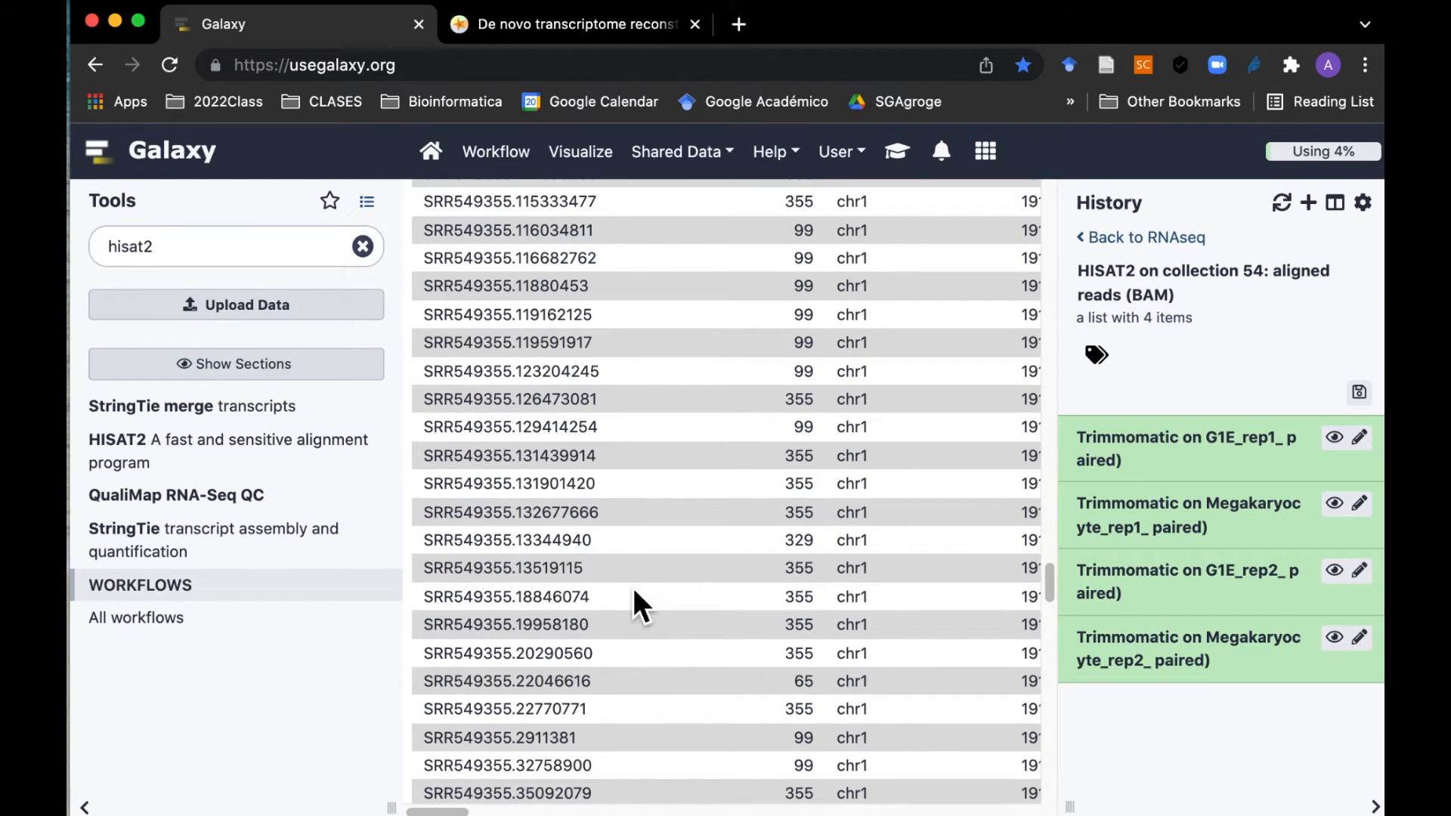
scroll(633, 592, "down", 4)
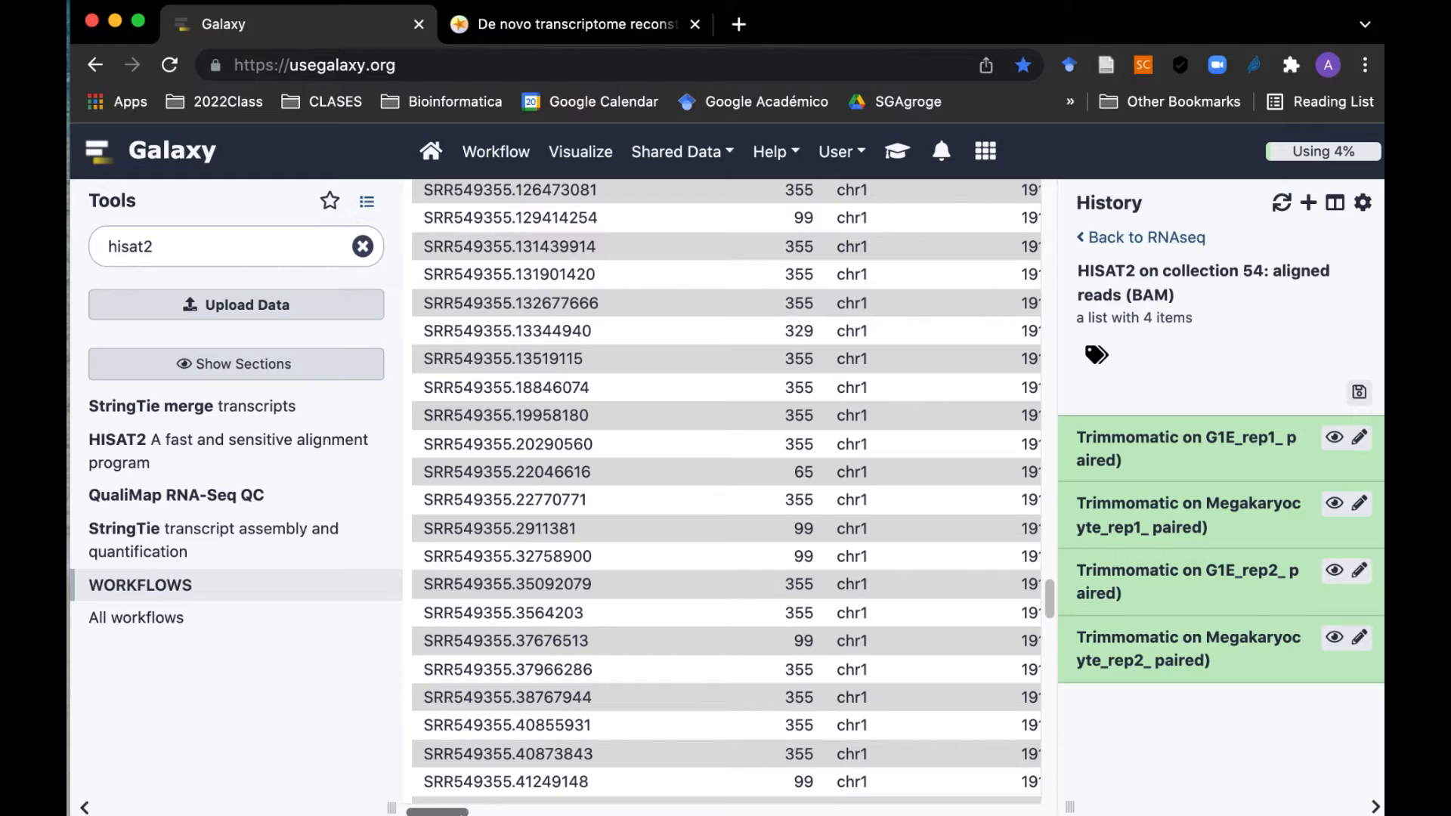
scroll(764, 473, "up", 20)
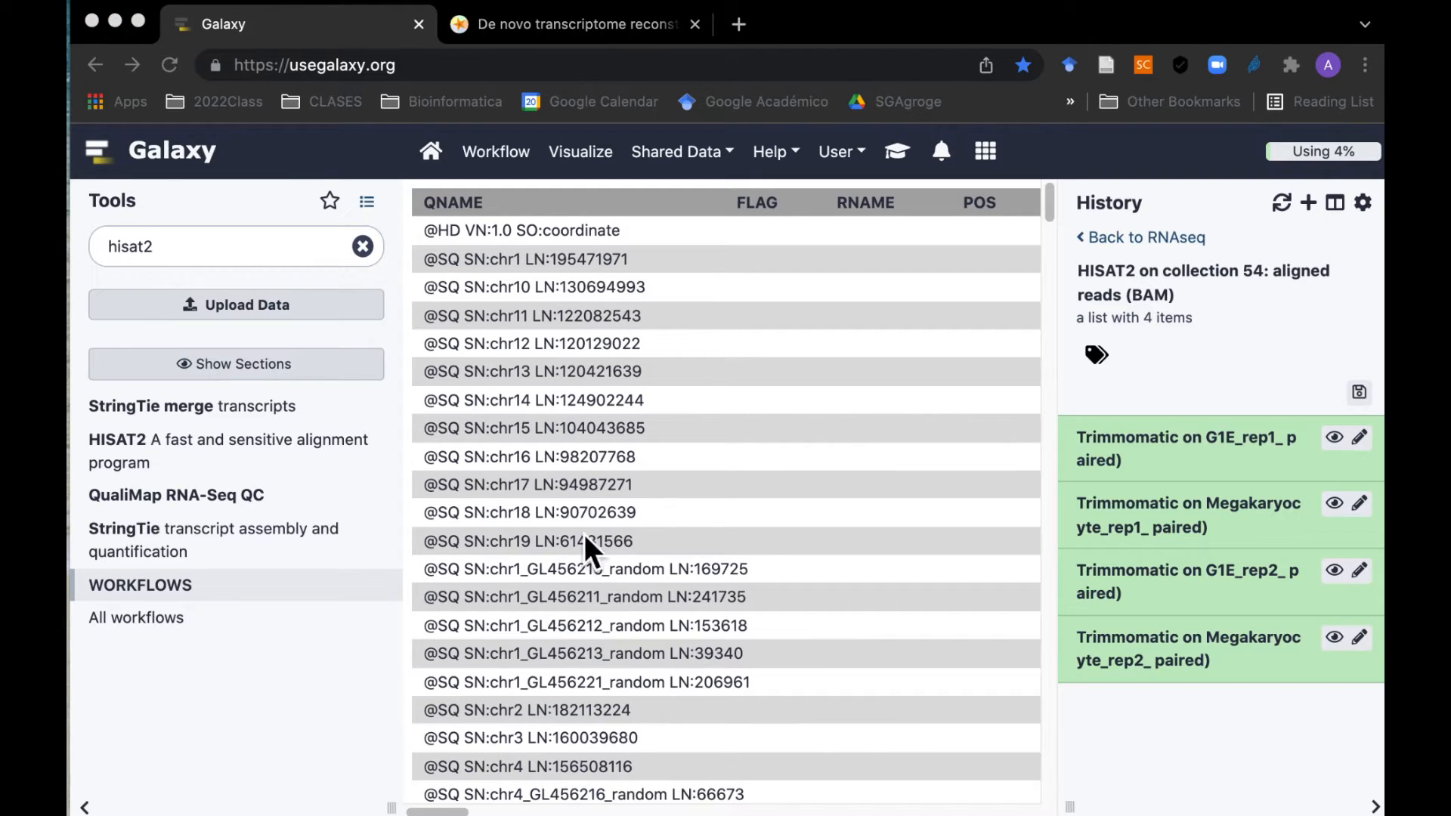
Step: Select the hisat2 term in the tool search for replacement
left_click(203, 240)
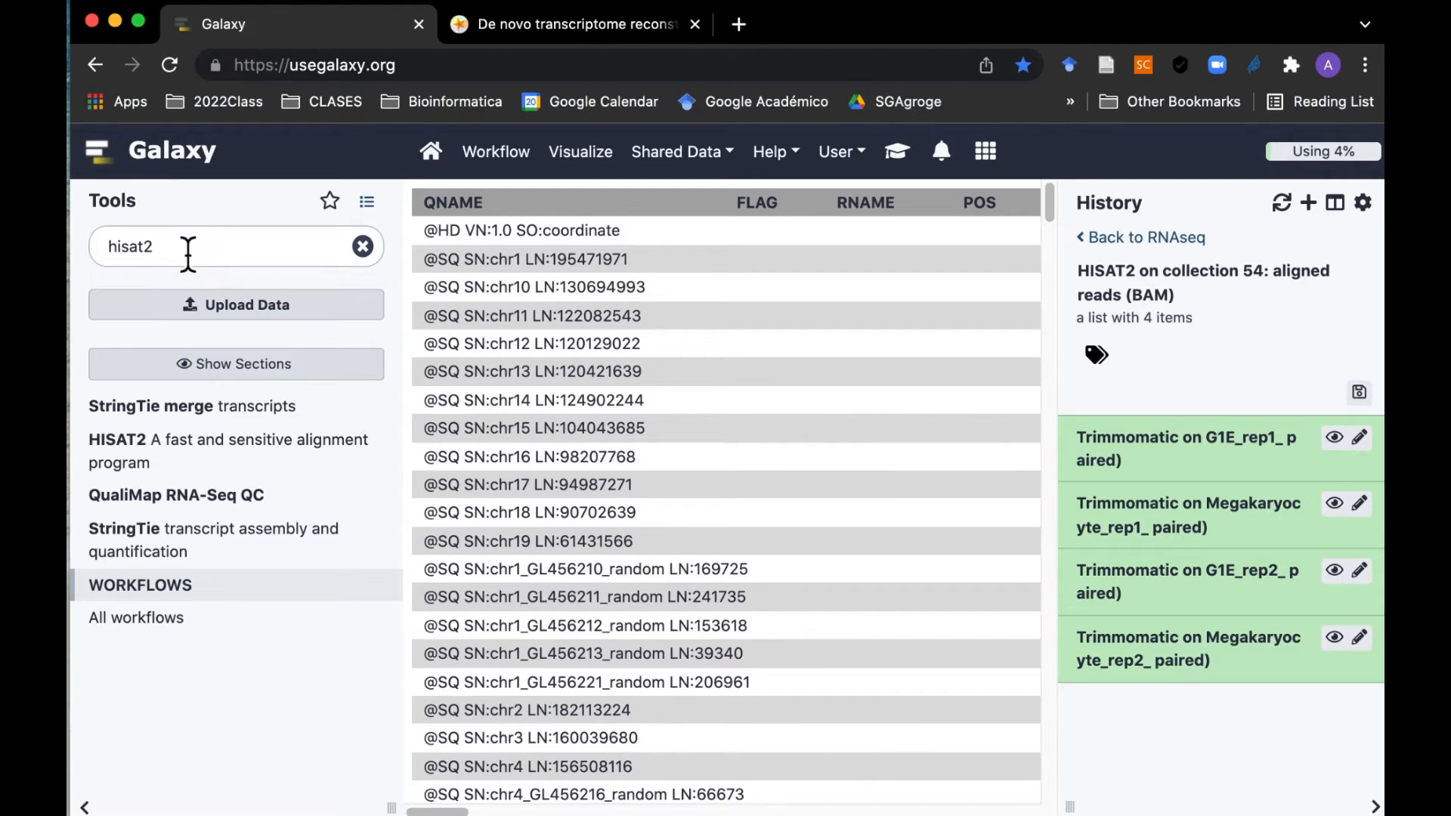
left_click_drag(178, 253, 79, 293)
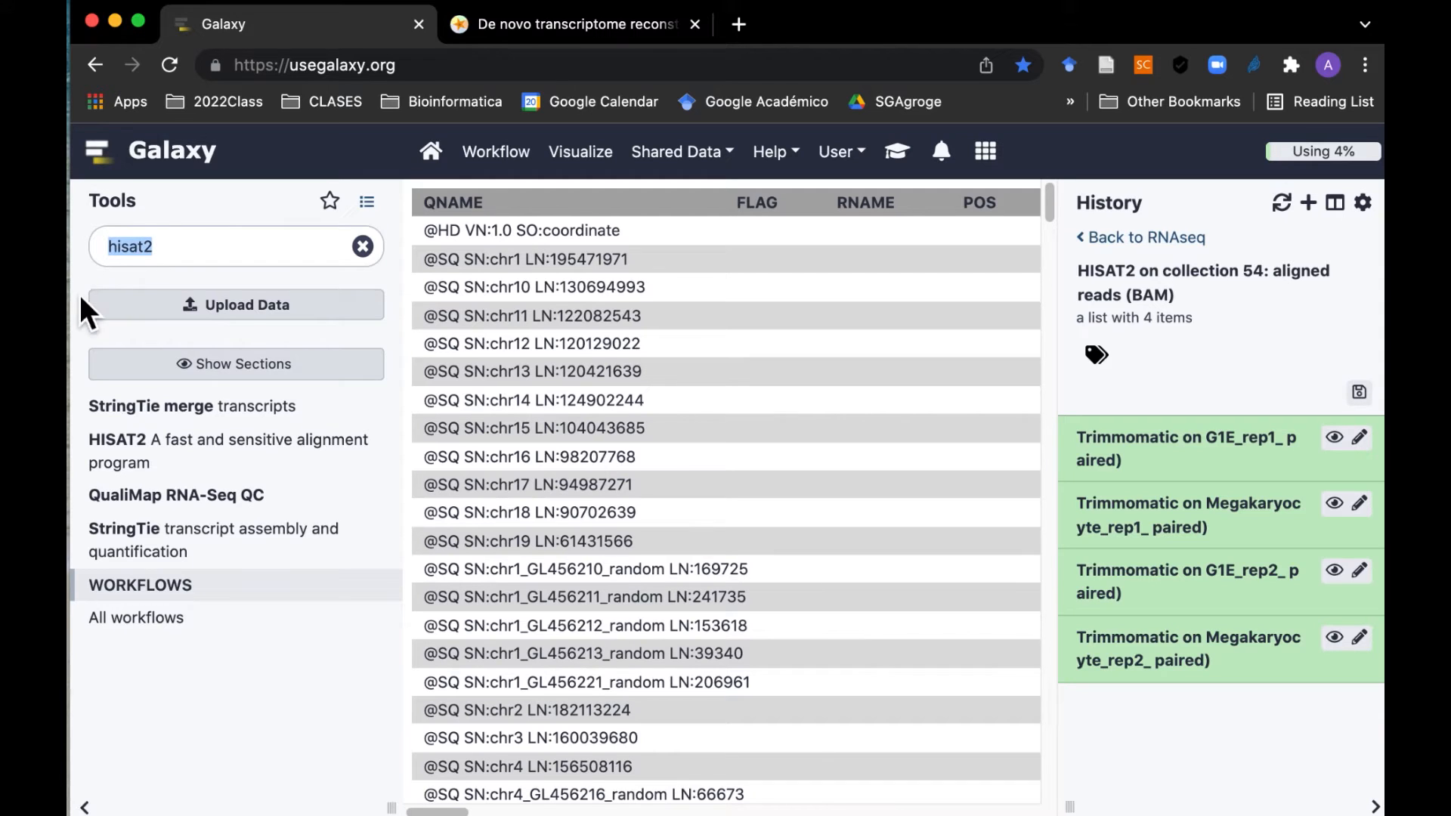
Step: Open the StringTie transcript assembly tool and use the HISAT2 aligned reads (BAM) collection 64 as the short mapped reads input
type("stringt")
left_click(127, 405)
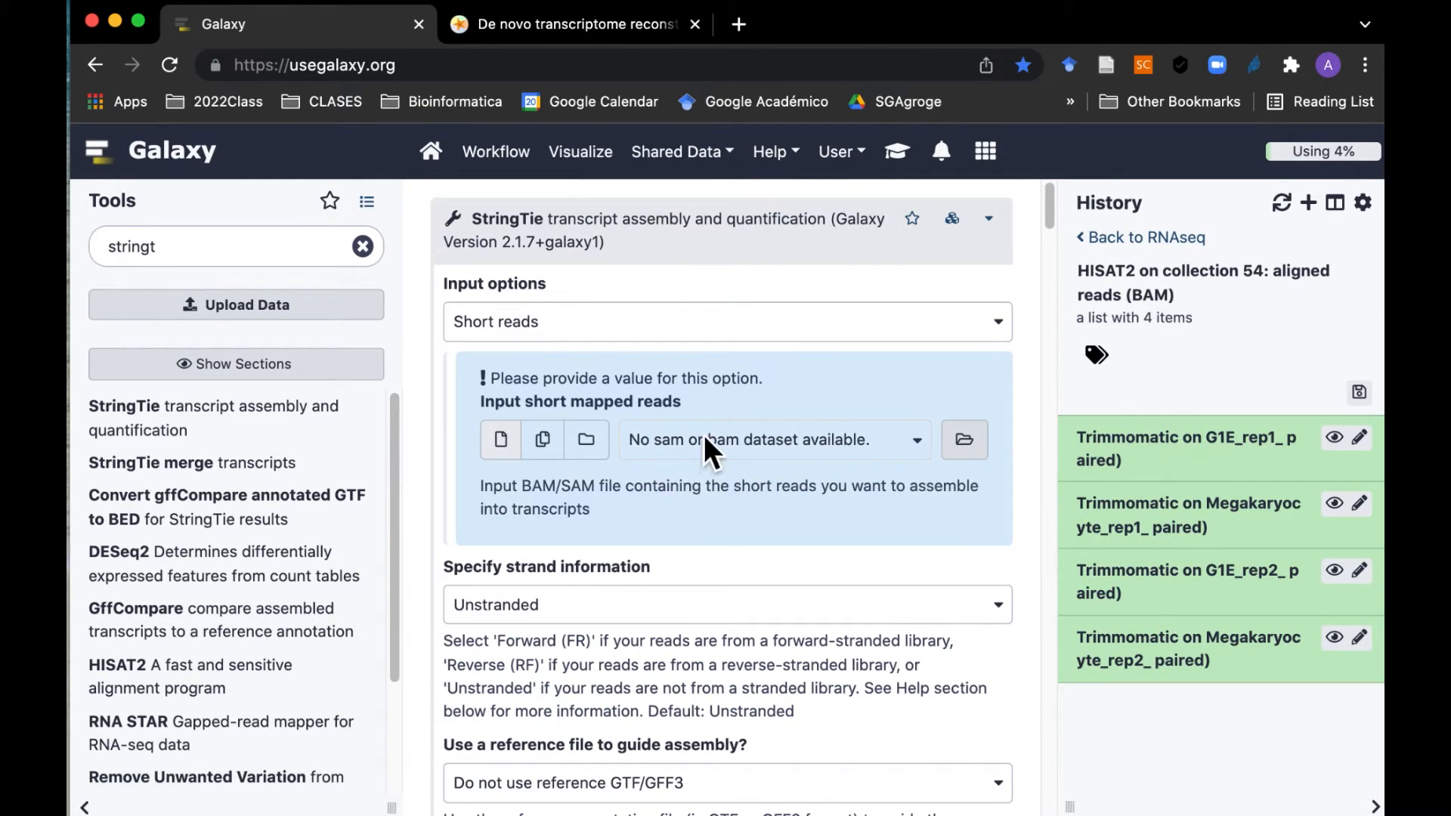
left_click(589, 446)
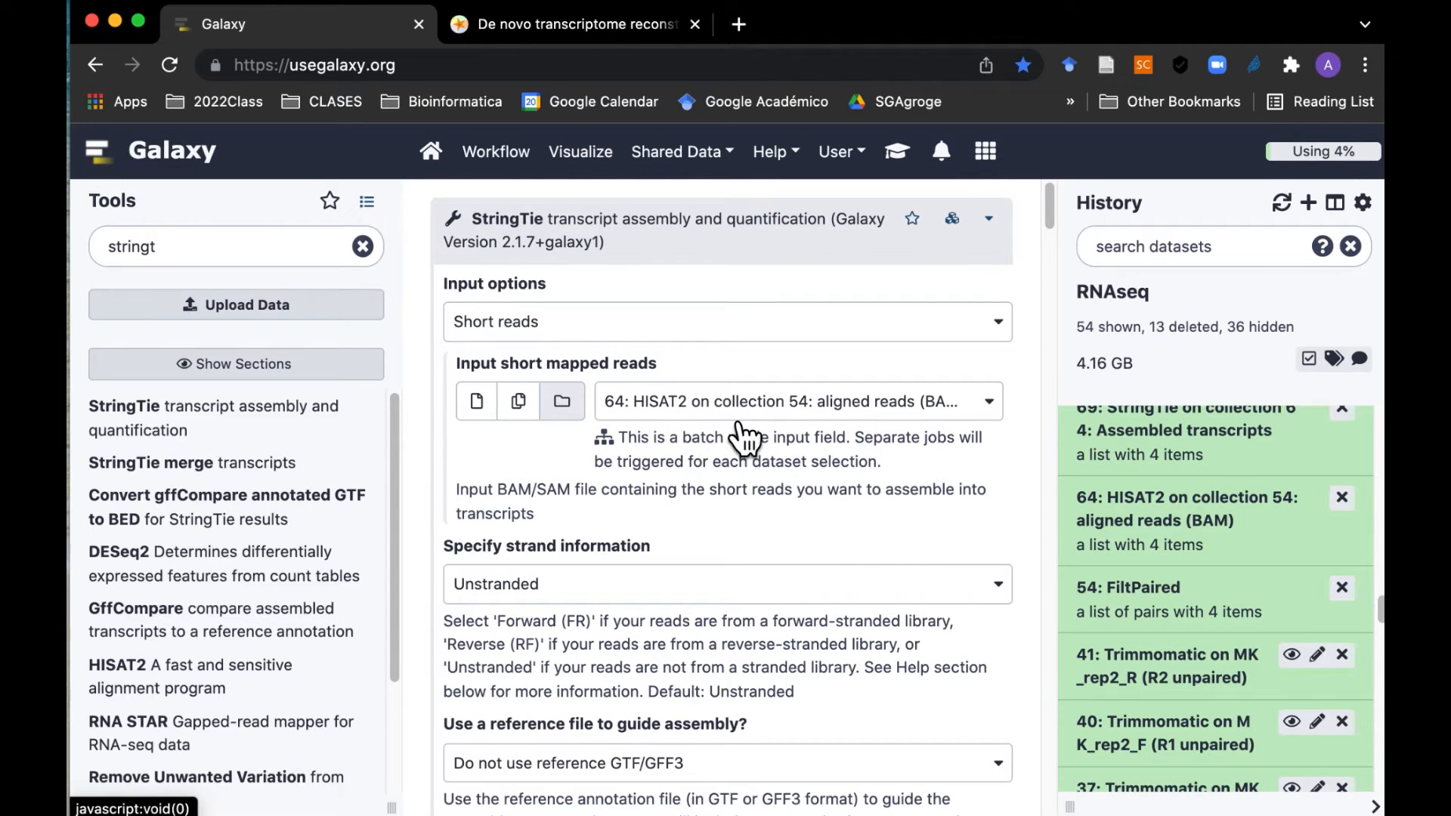
Step: Run StringTie with strand information set to Forward (FR), and open the assembled transcripts of collection 69 in the history
scroll(803, 499, "down", 4)
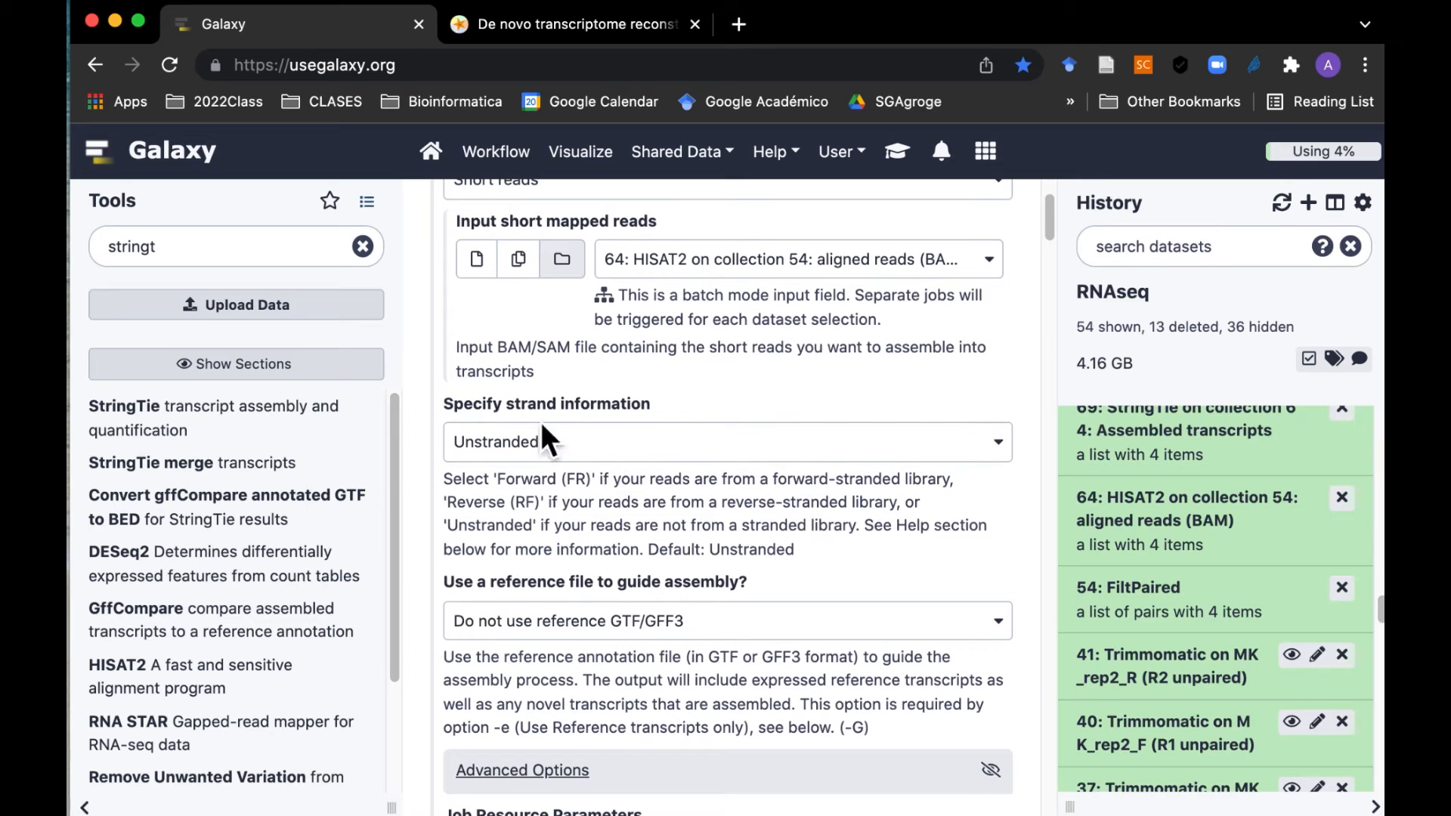
left_click(994, 444)
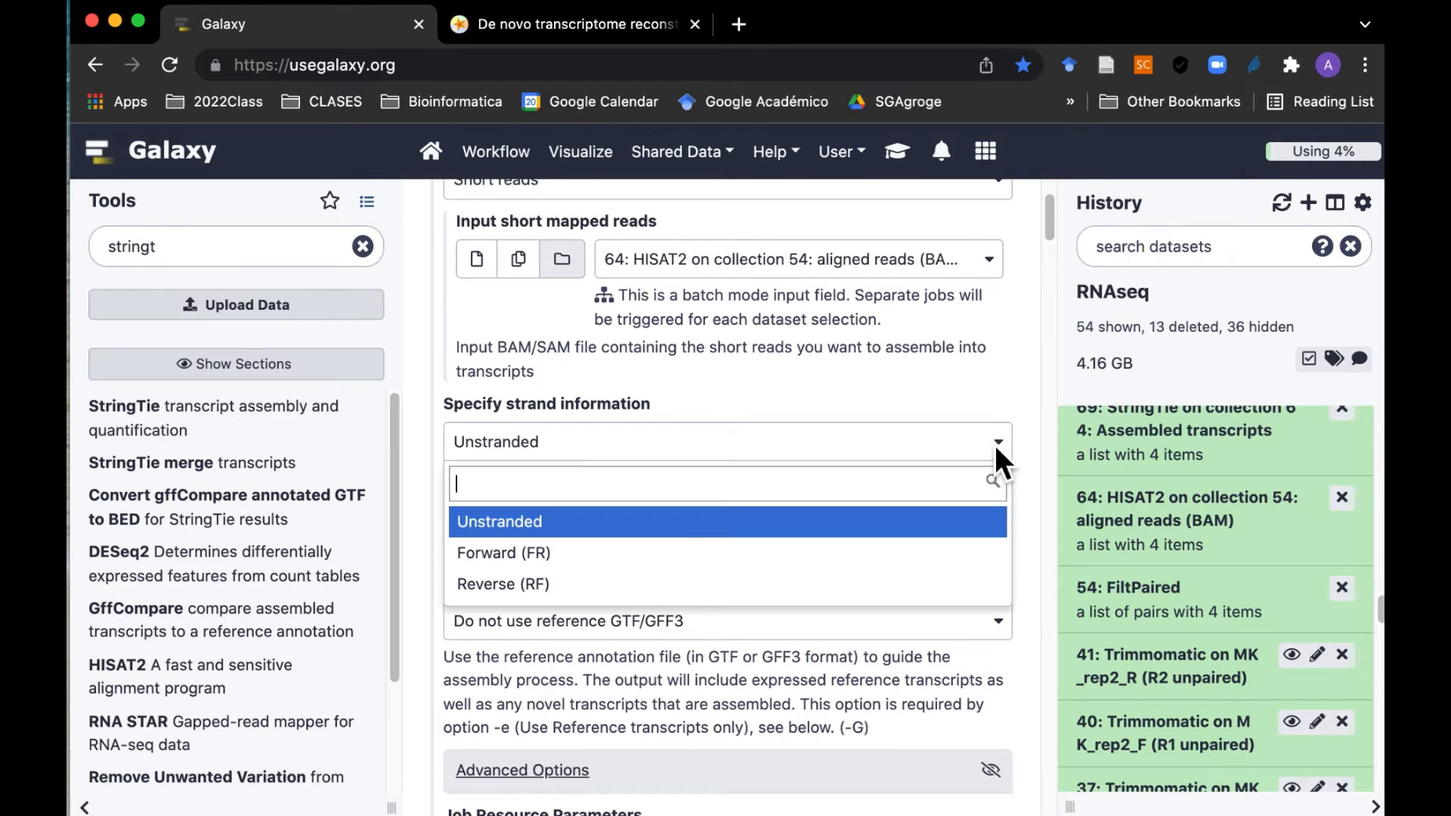
left_click(525, 558)
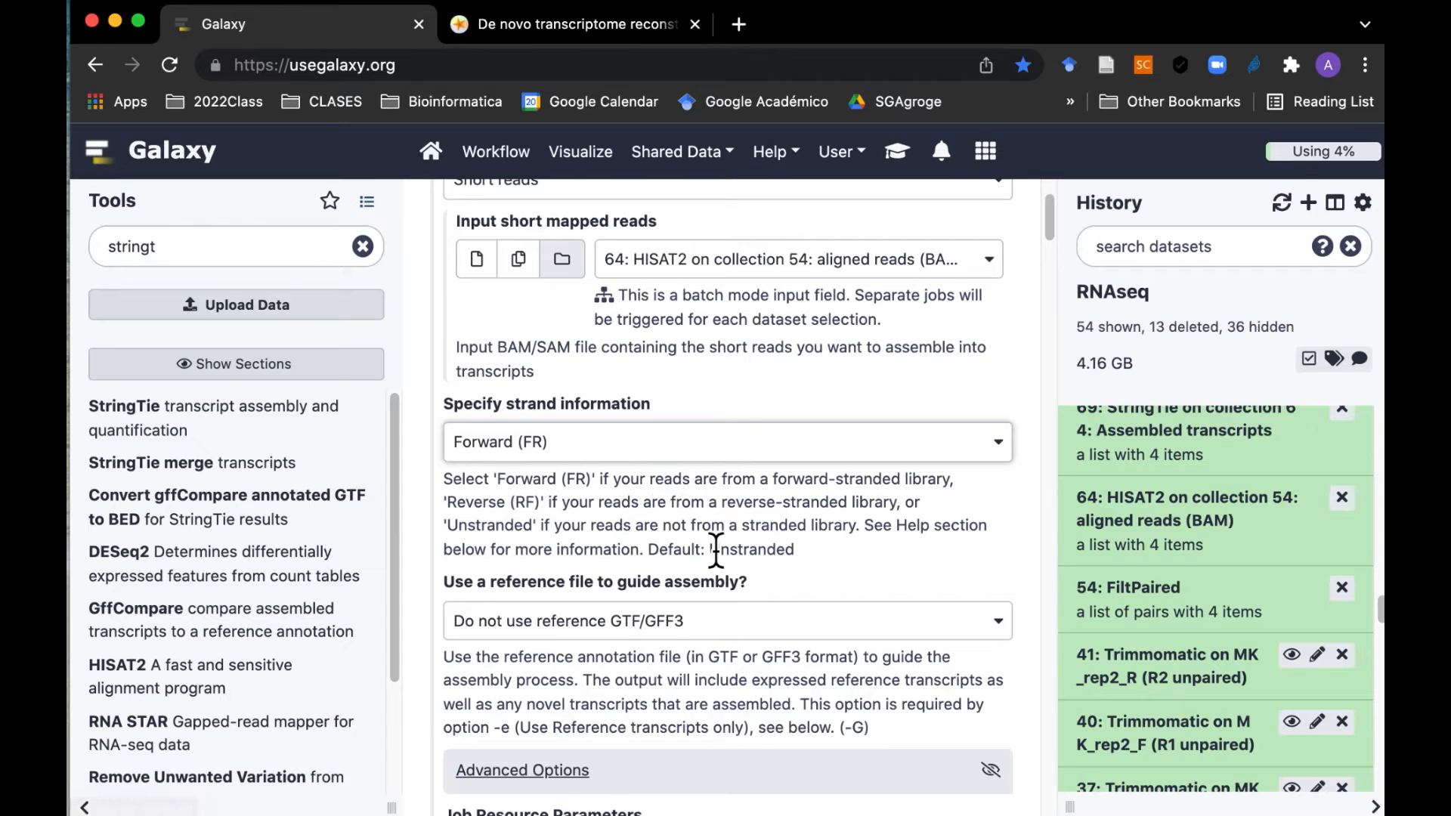
scroll(801, 623, "down", 5)
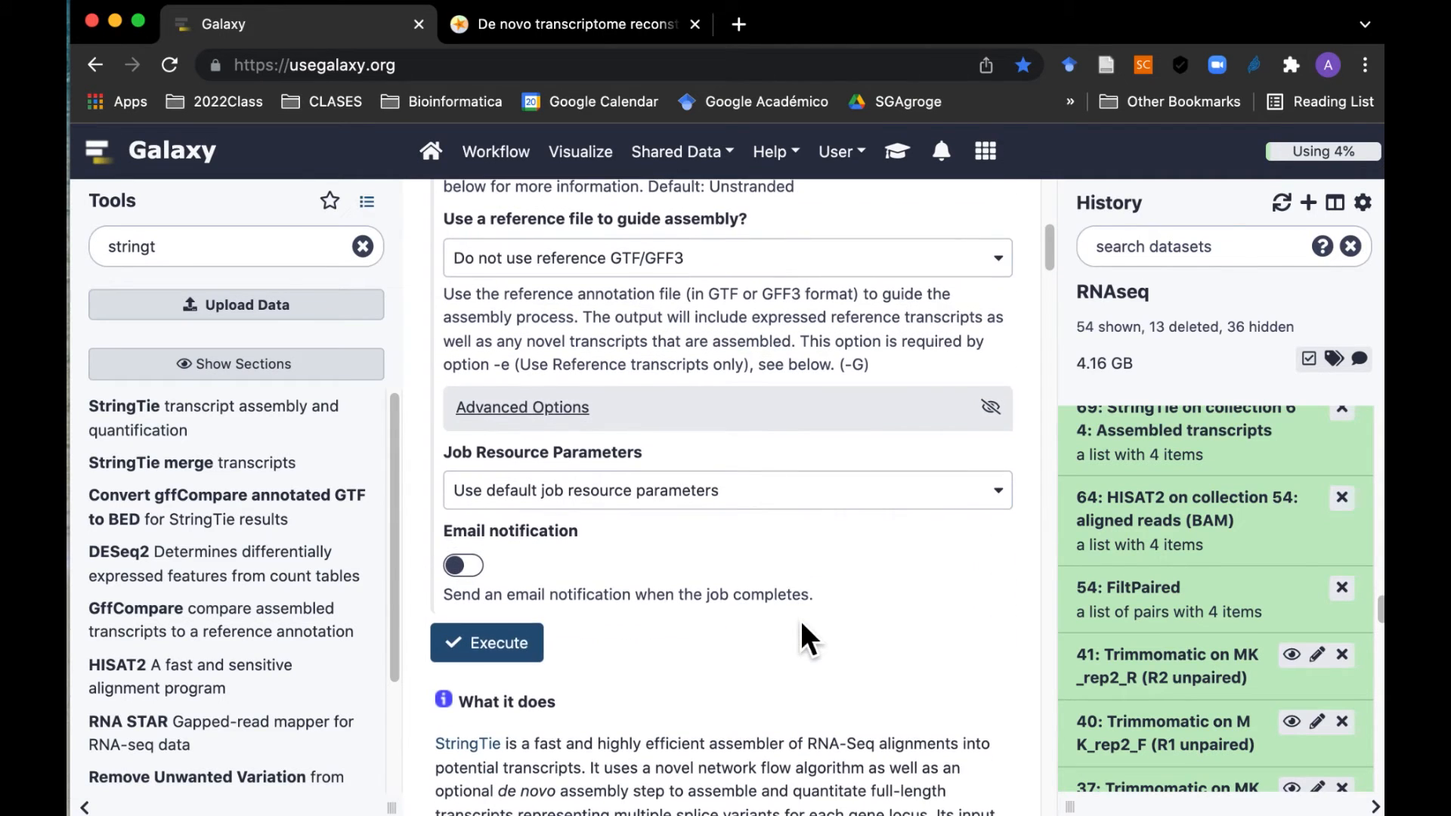
scroll(801, 623, "down", 1)
scroll(800, 639, "down", 1)
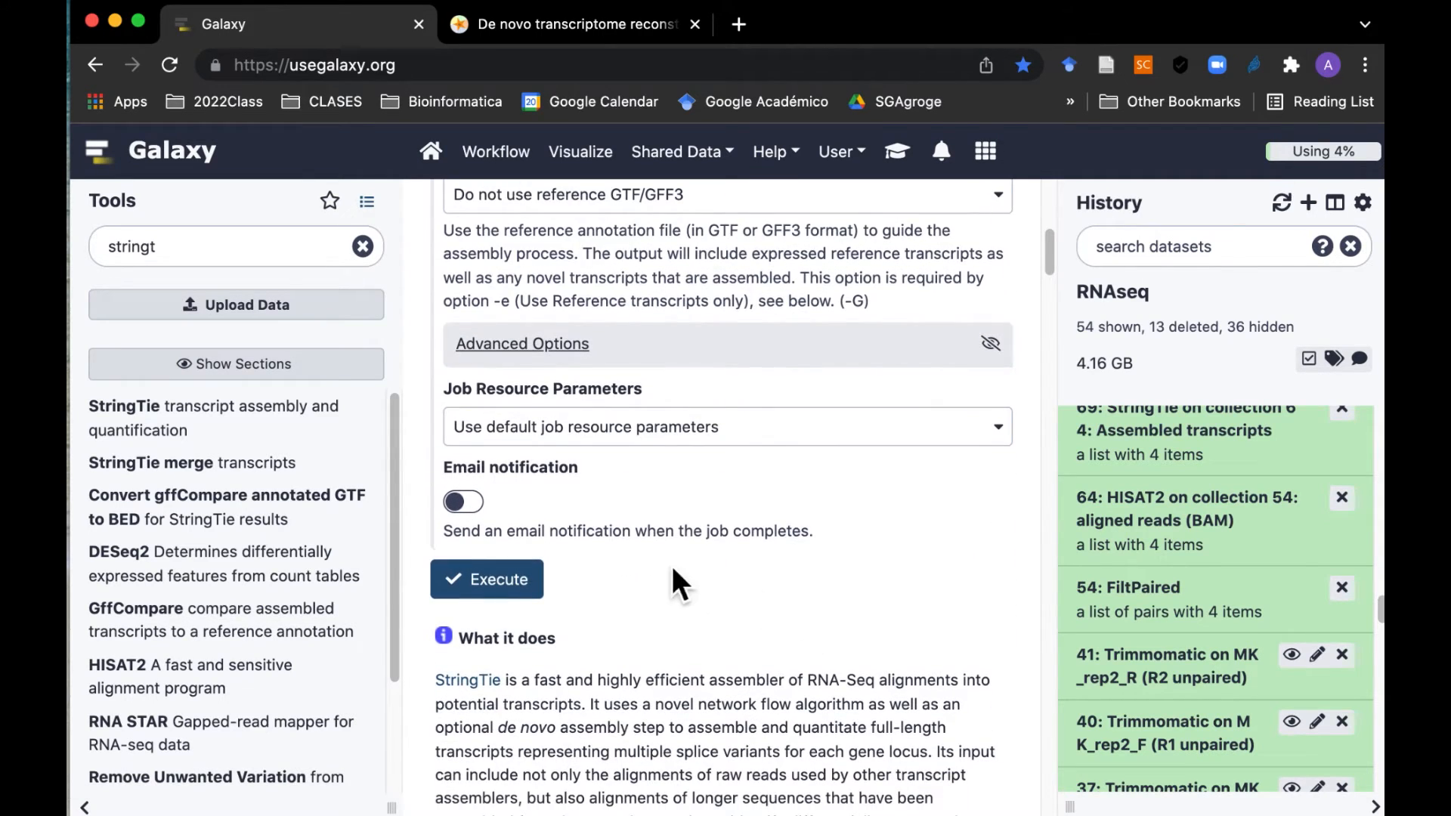
left_click(514, 588)
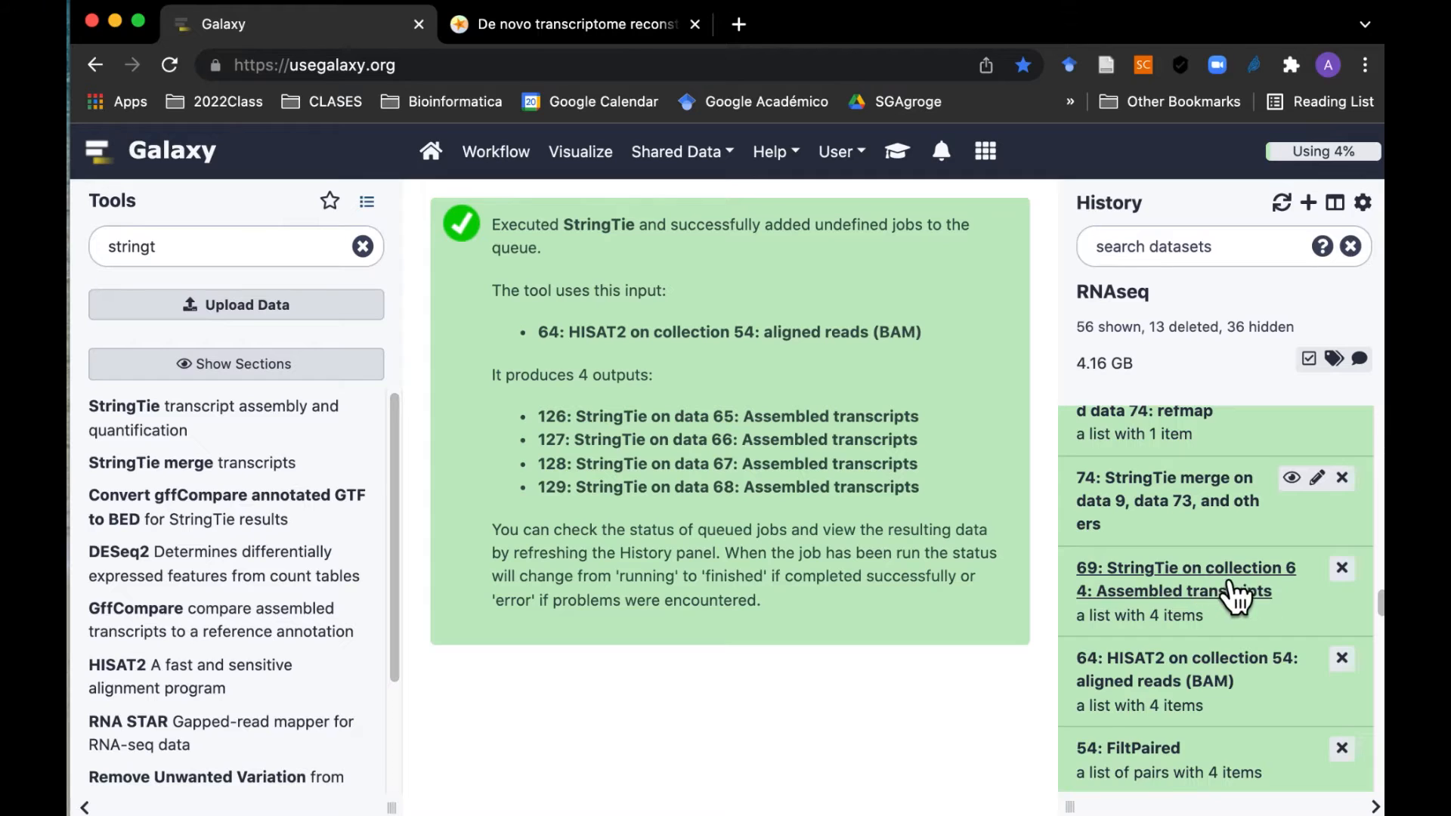
left_click(1236, 591)
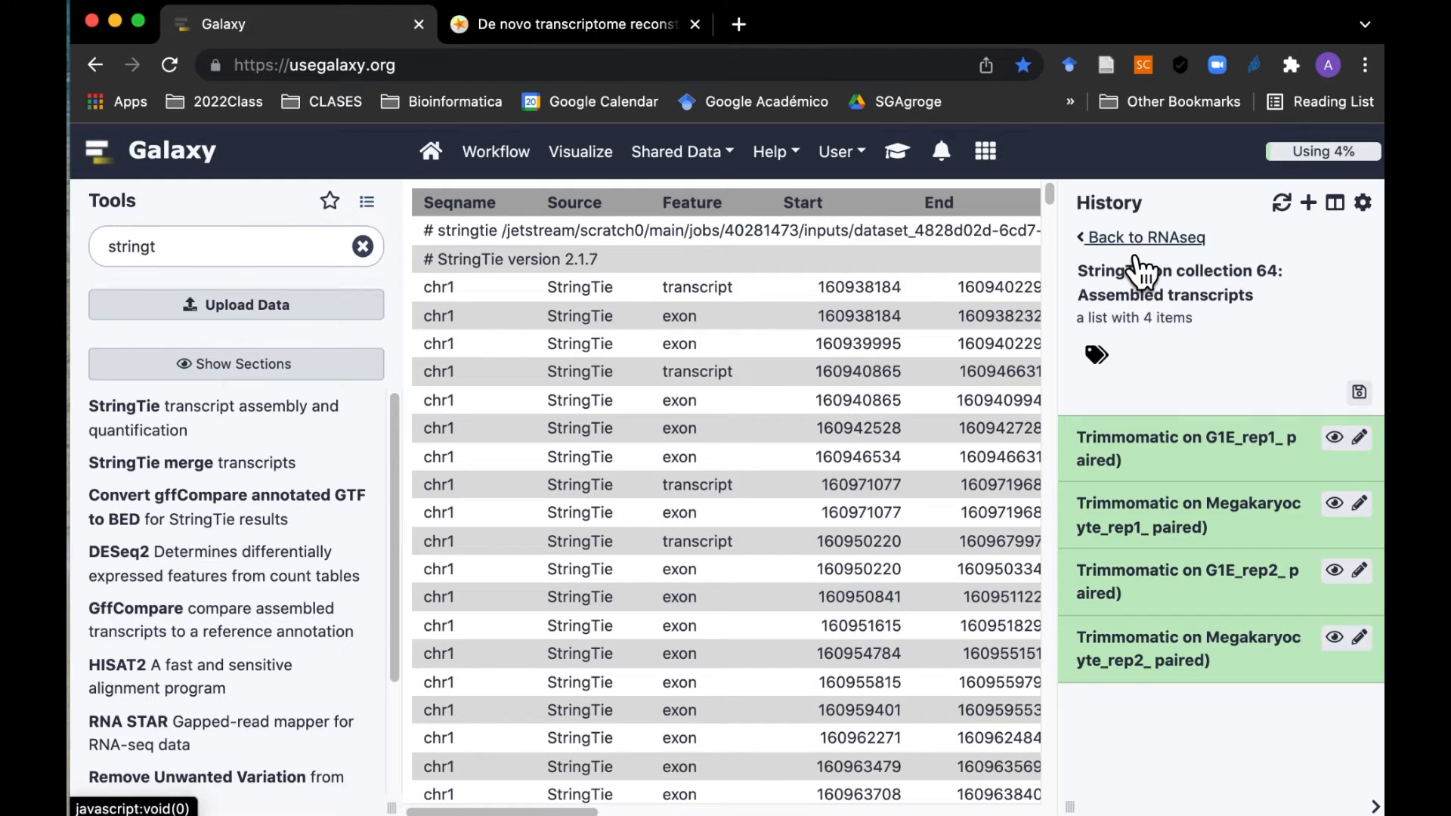
Step: Open the StringTie merge tool and select the assembled transcripts collection 69 as its transcripts input
key("BackSpace")
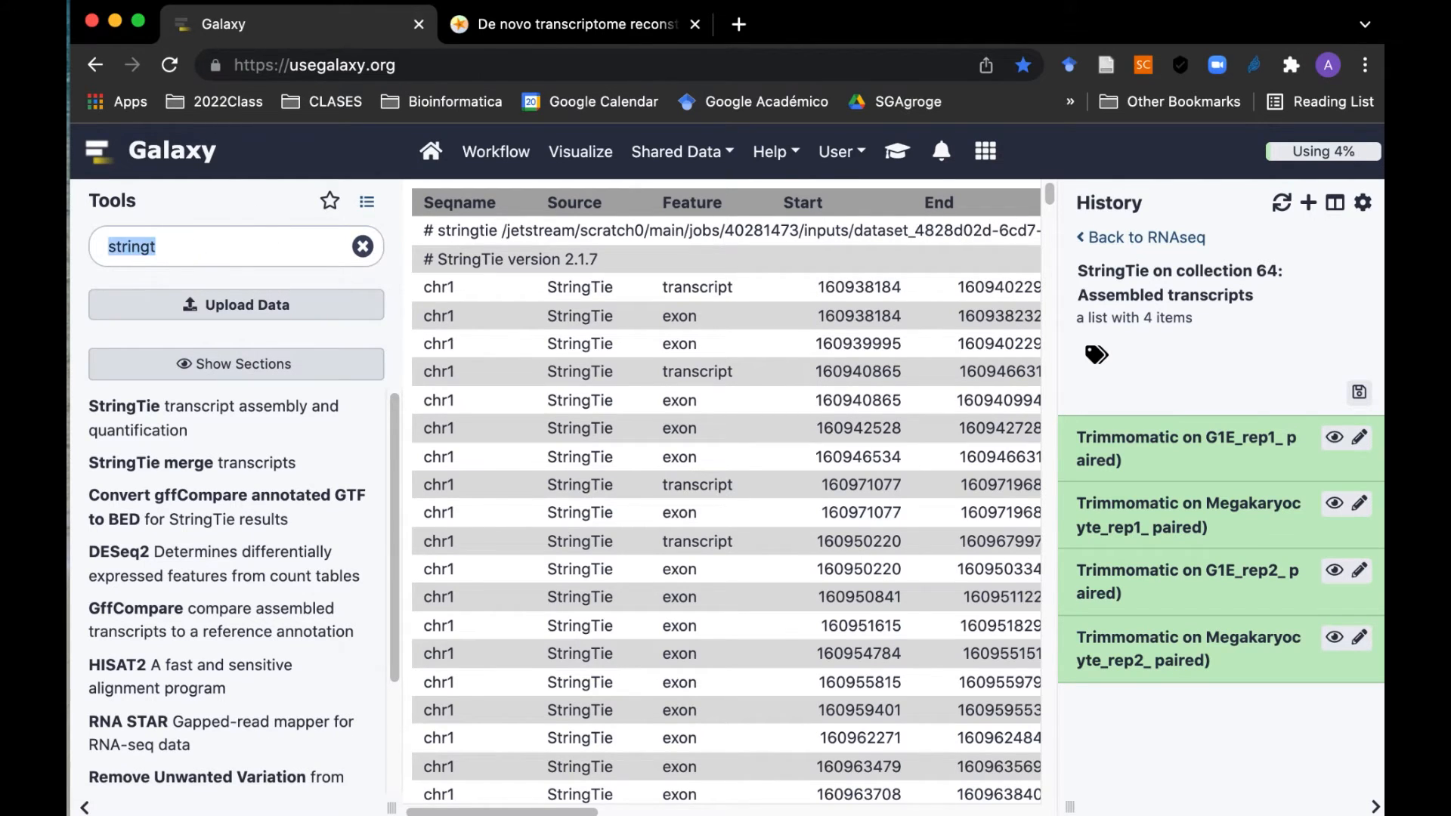
left_click(192, 462)
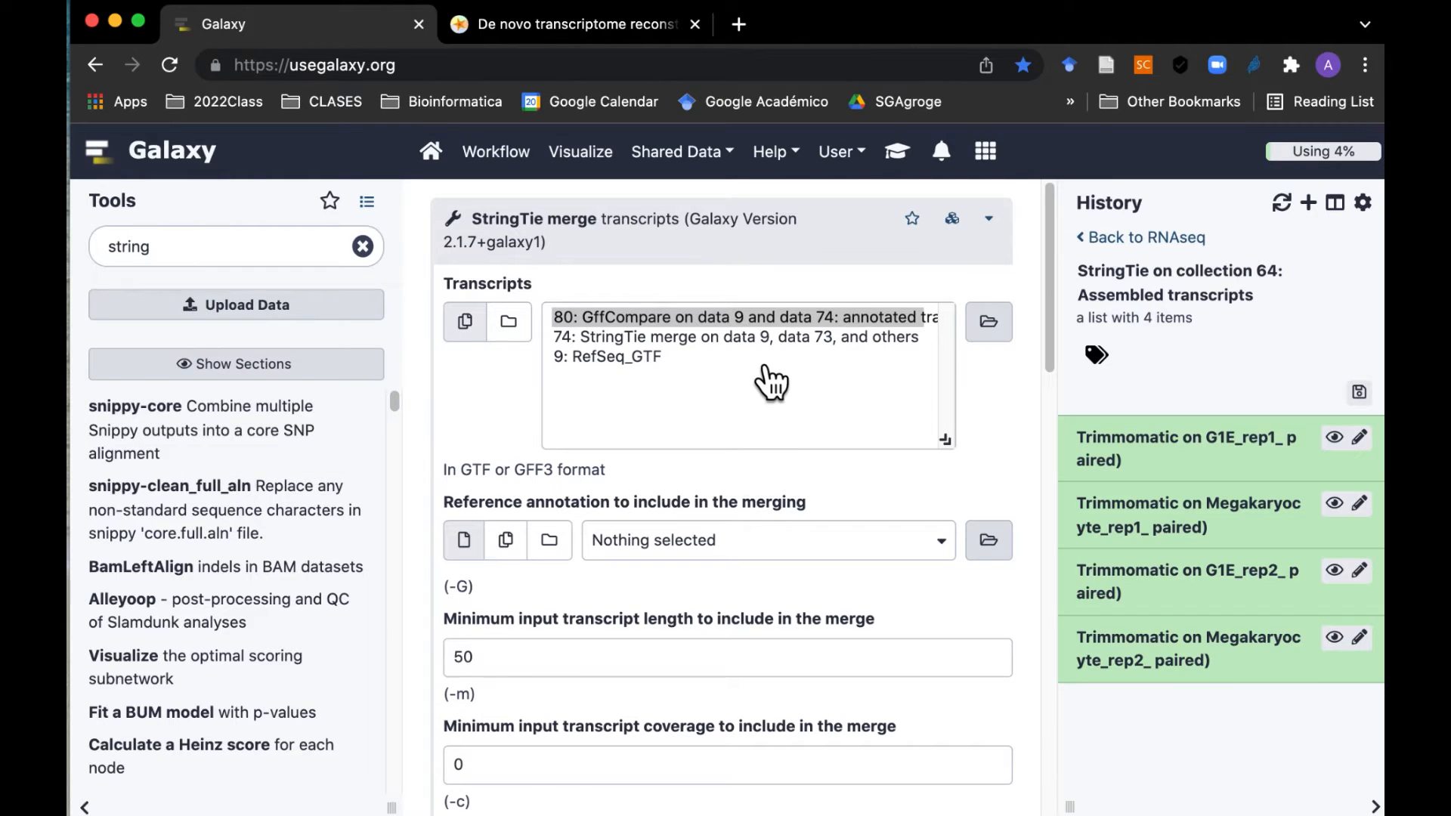
left_click(508, 322)
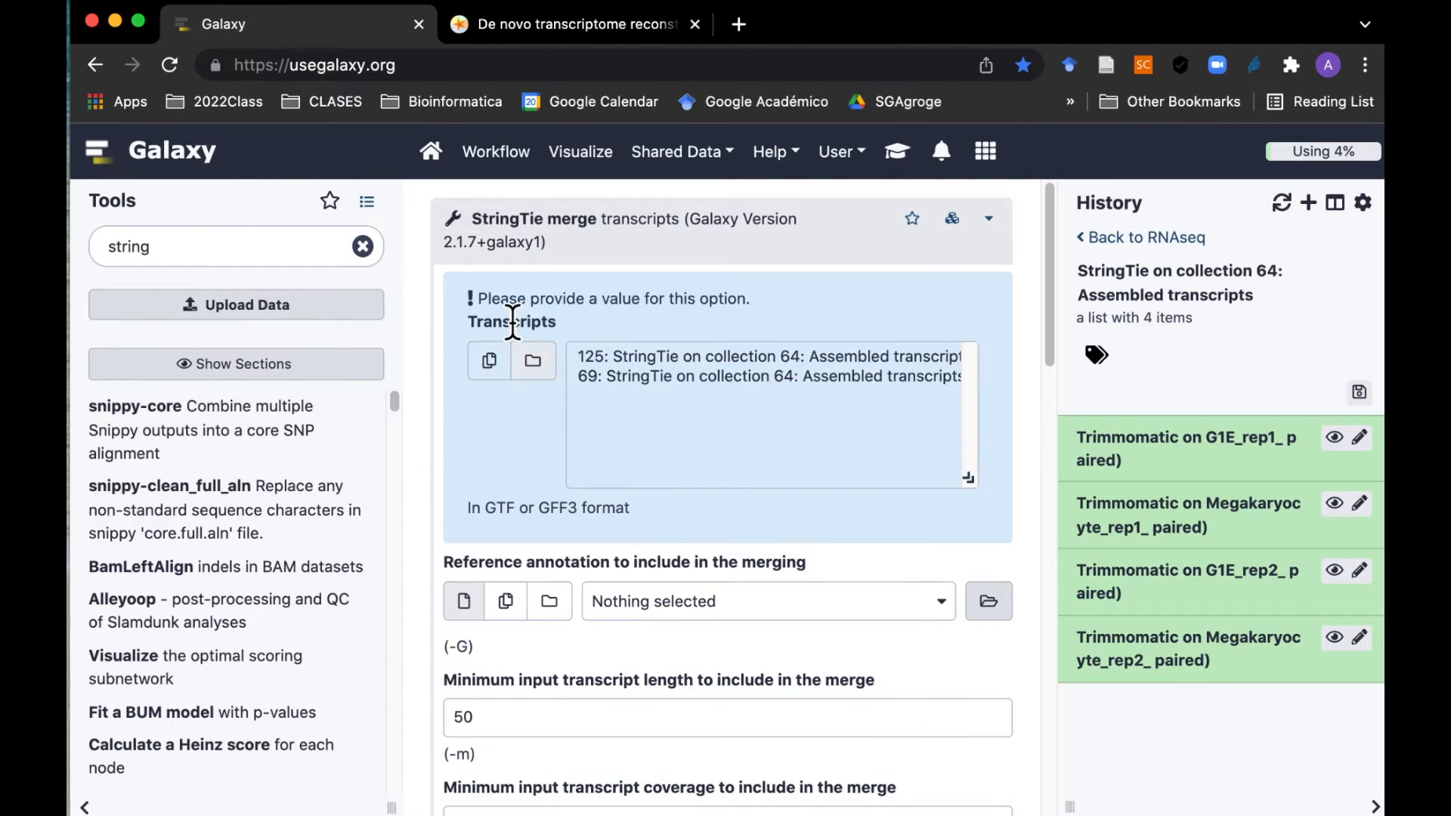
left_click(689, 443)
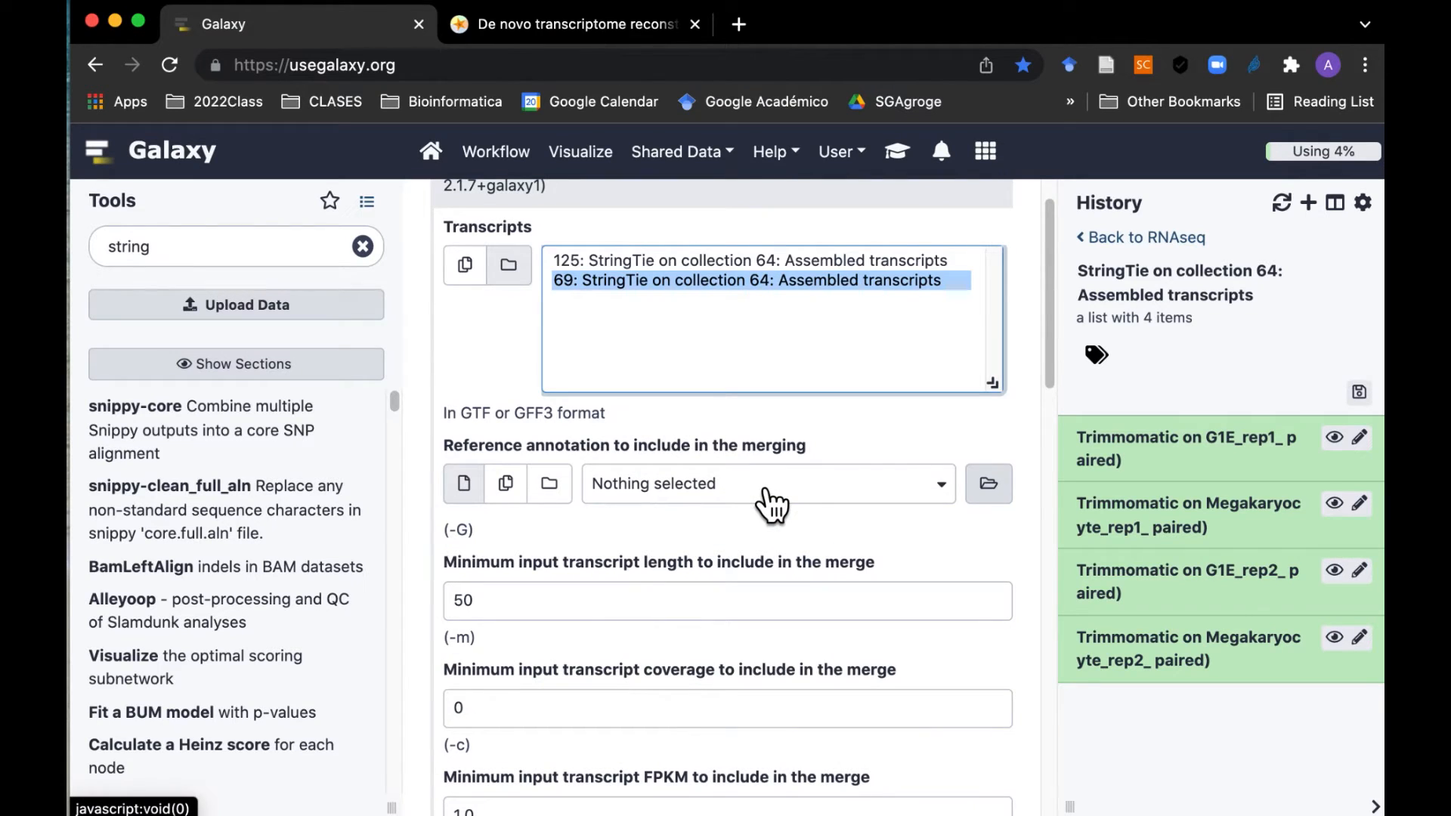
Step: Set the merge's reference annotation to dataset 9: RefSeq_GTF and execute StringTie merge
left_click(763, 495)
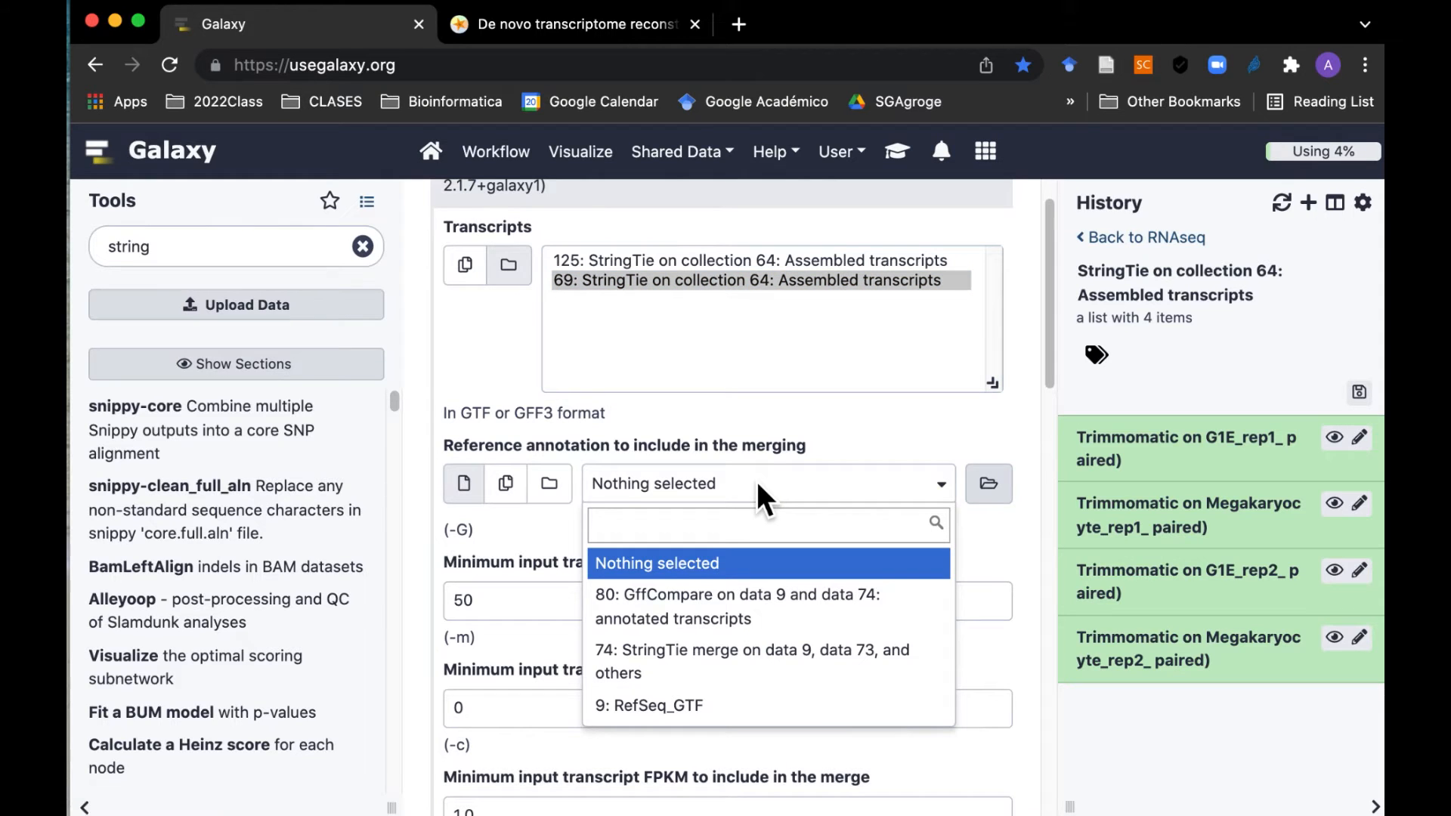
left_click(714, 706)
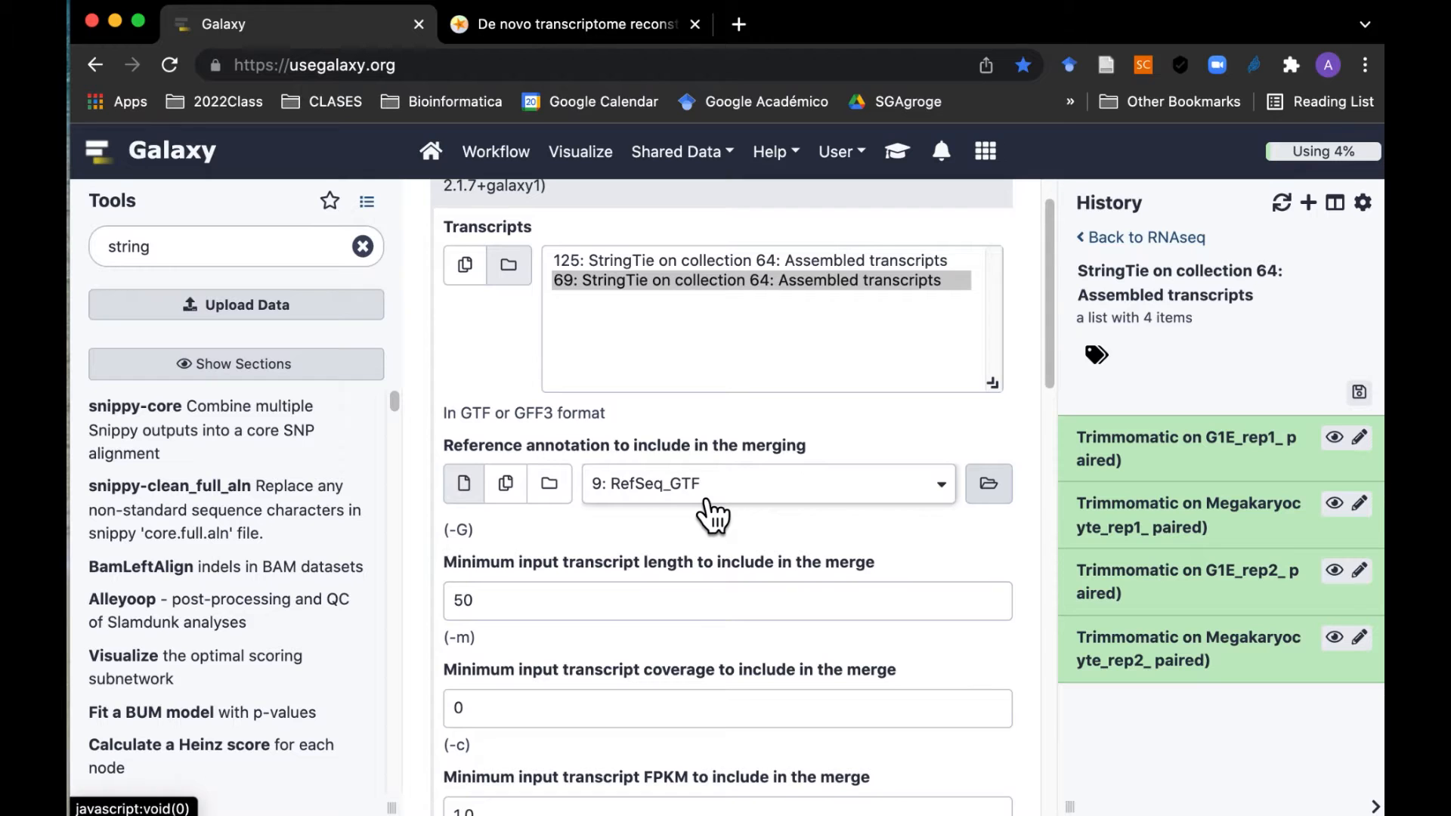
scroll(710, 516, "down", 10)
scroll(683, 674, "down", 5)
left_click(497, 449)
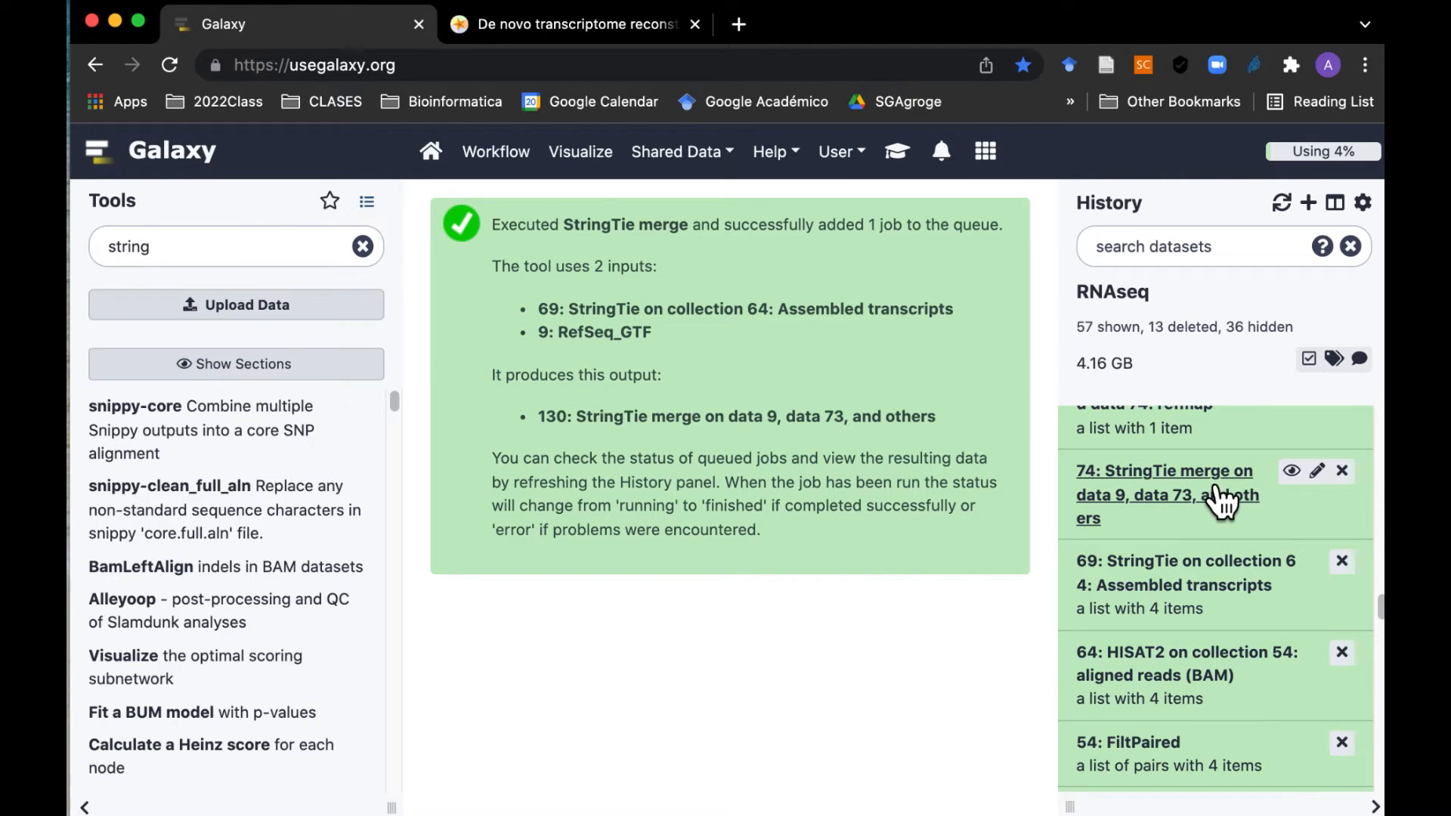
Step: View the contents of the merged transcripts dataset 74: StringTie merge on data 9, data 73, and others
left_click(1298, 476)
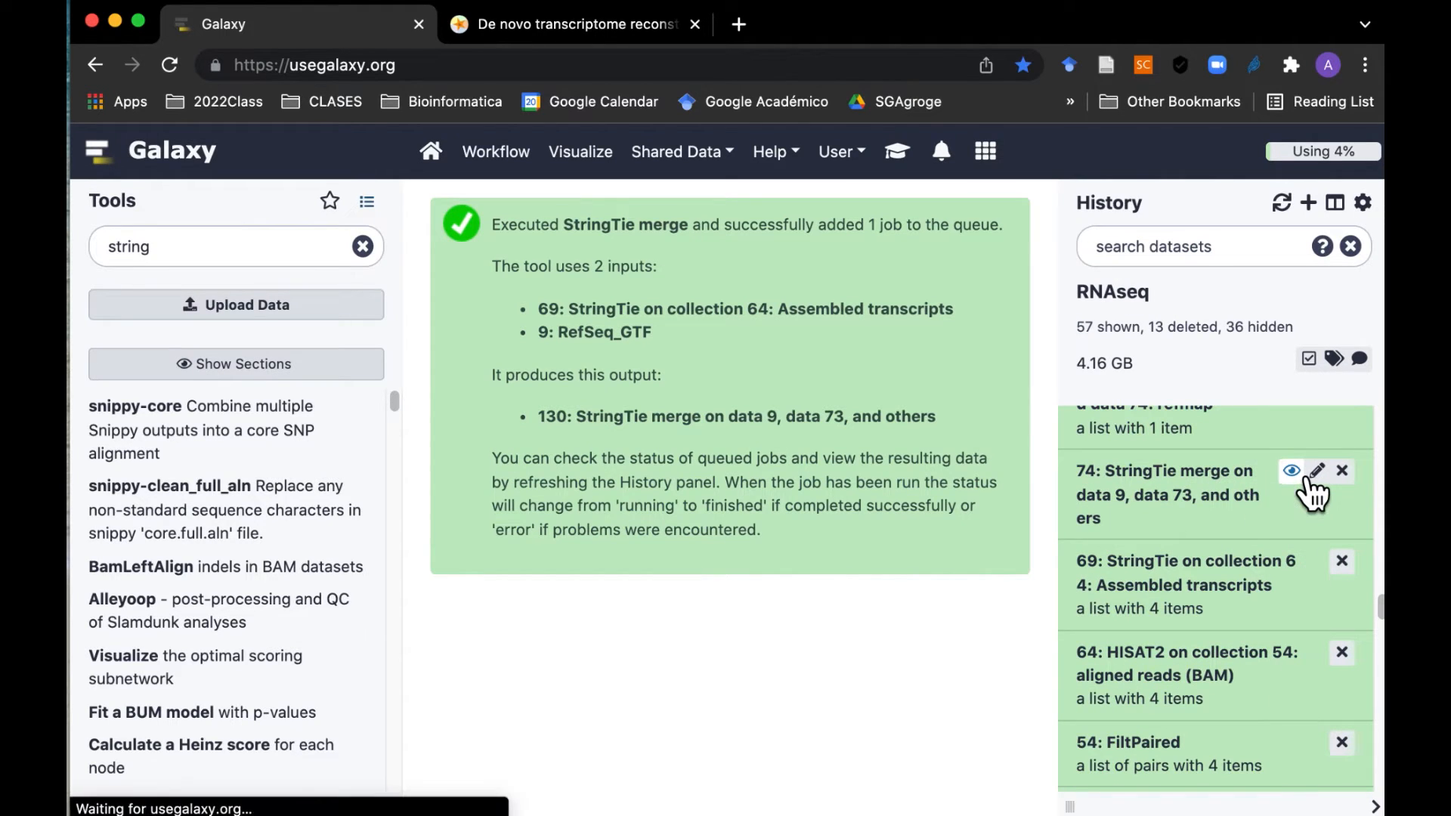
left_click(1307, 484)
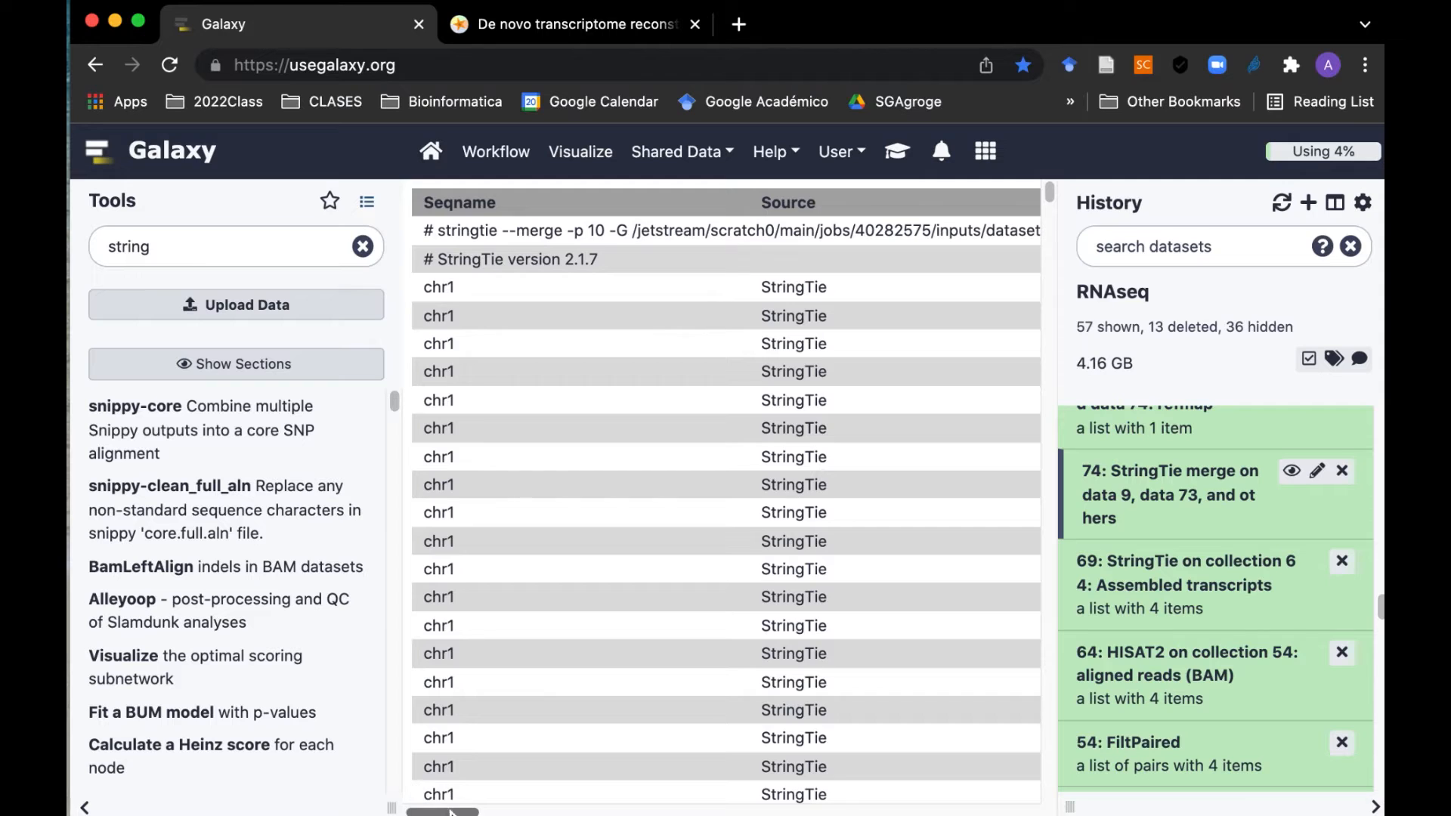
mouse_move(450, 811)
left_mouse_down()
mouse_move(493, 810)
mouse_move(448, 811)
left_mouse_up()
scroll(840, 632, "down", 1)
mouse_move(442, 811)
left_mouse_down()
mouse_move(744, 812)
mouse_move(449, 812)
left_mouse_up()
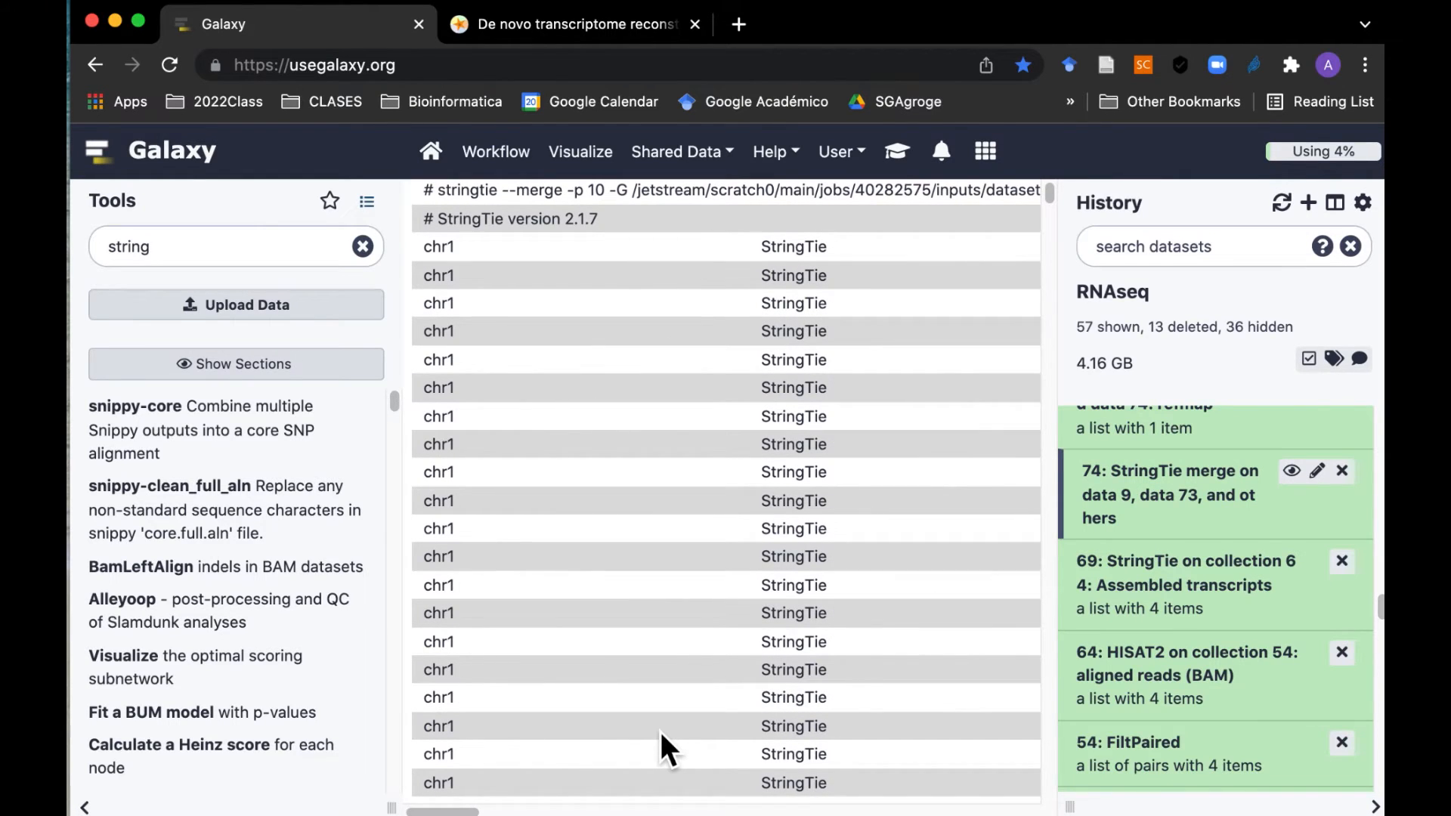
Step: Find the GffCompare tool with the search term gff and select dataset 74, the StringTie merge output, as the GTF input
left_click_drag(252, 247, 82, 251)
type("gff")
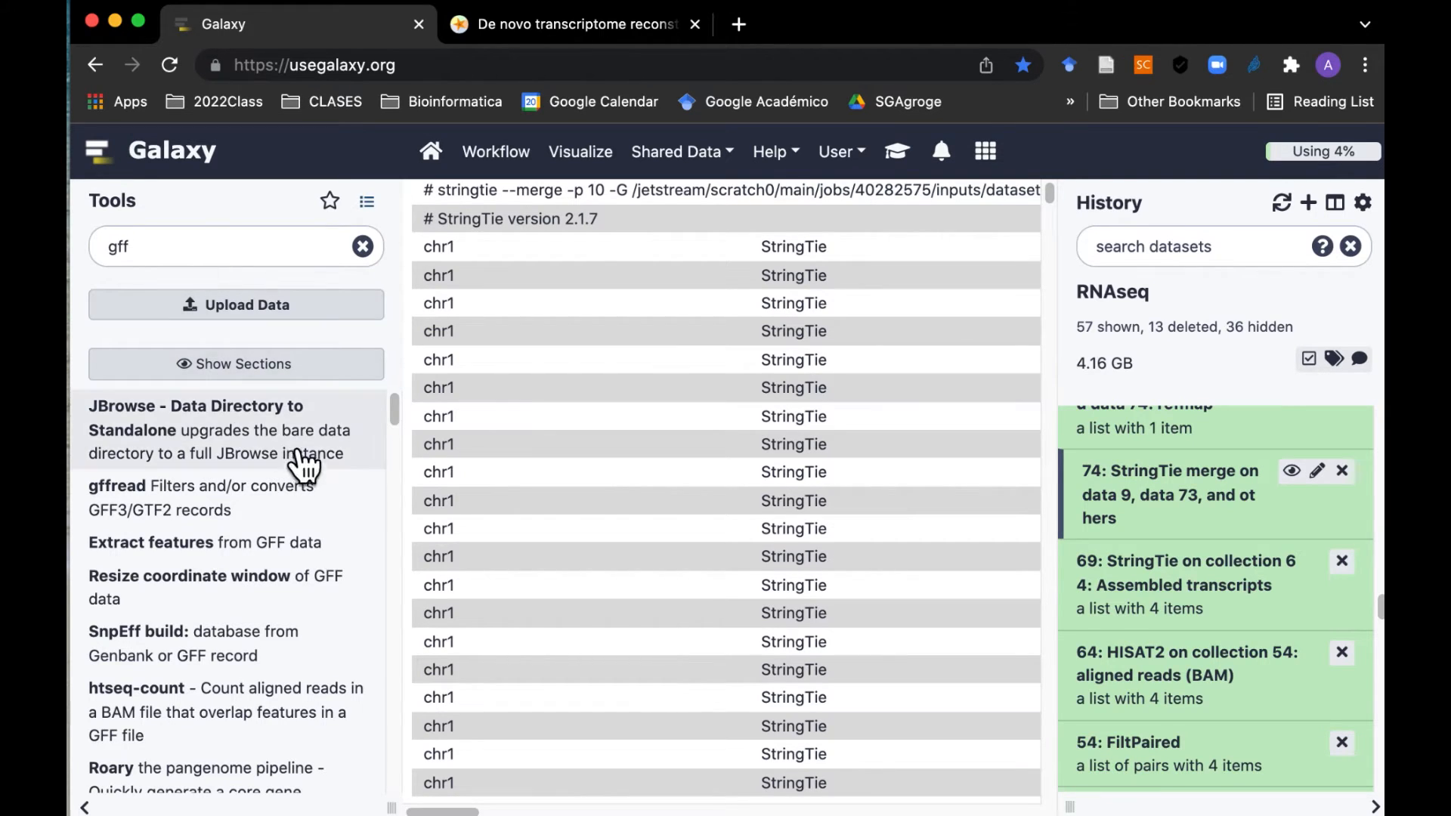
scroll(295, 639, "down", 5)
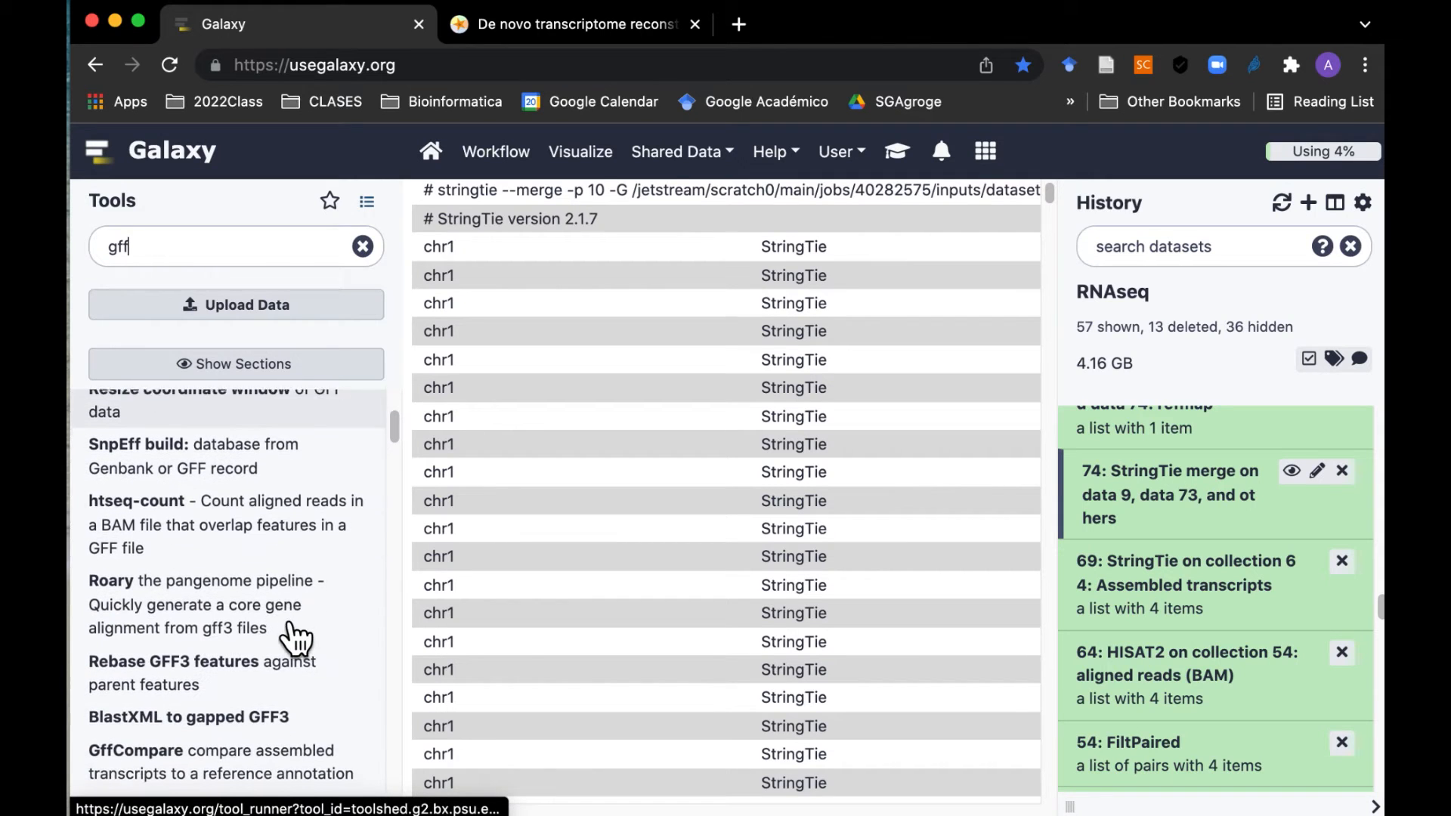
left_click(210, 774)
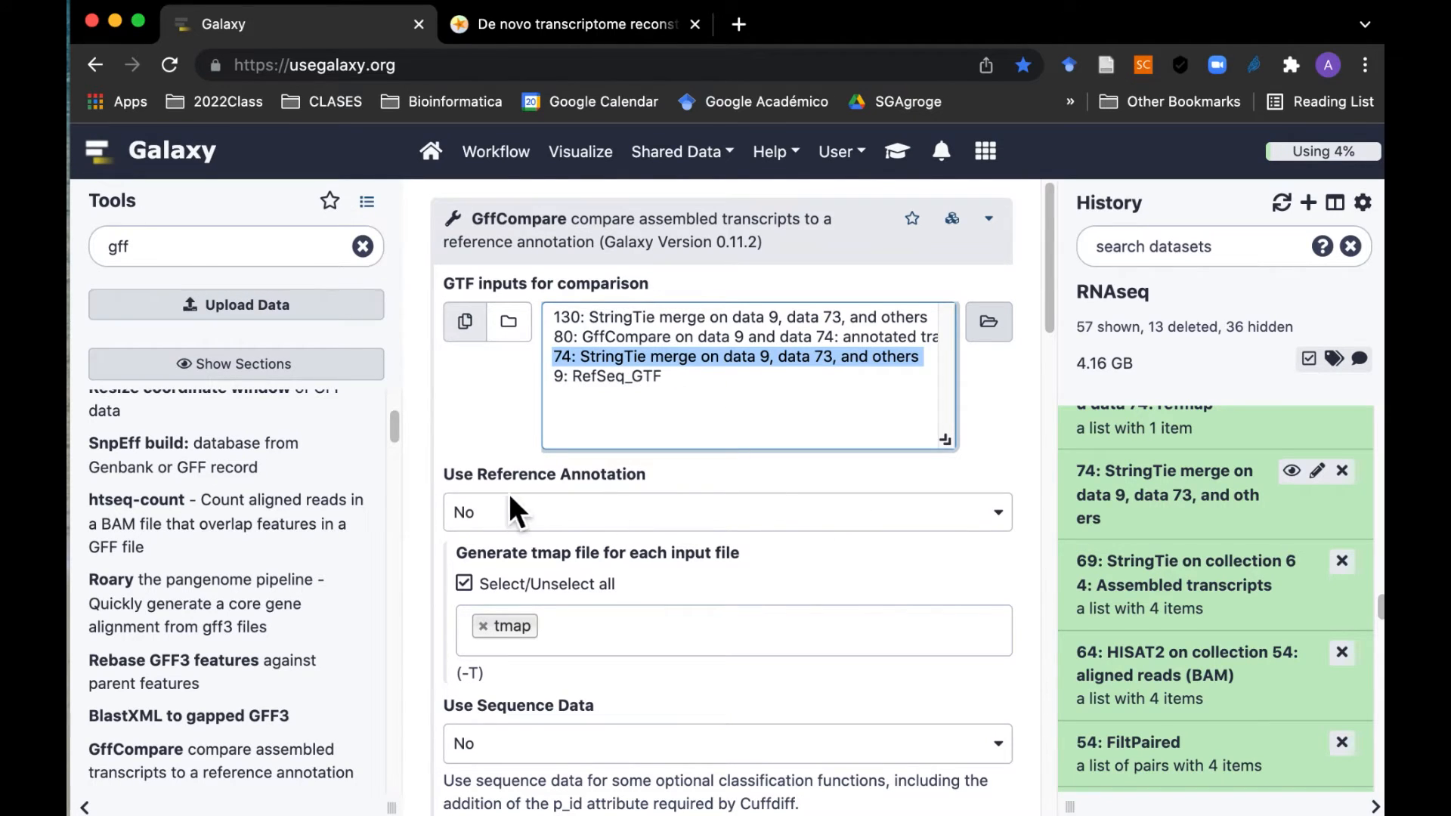
Step: Enable a reference annotation for GffCompare, taken from the history, and choose dataset 9: RefSeq_GTF
left_click(1011, 528)
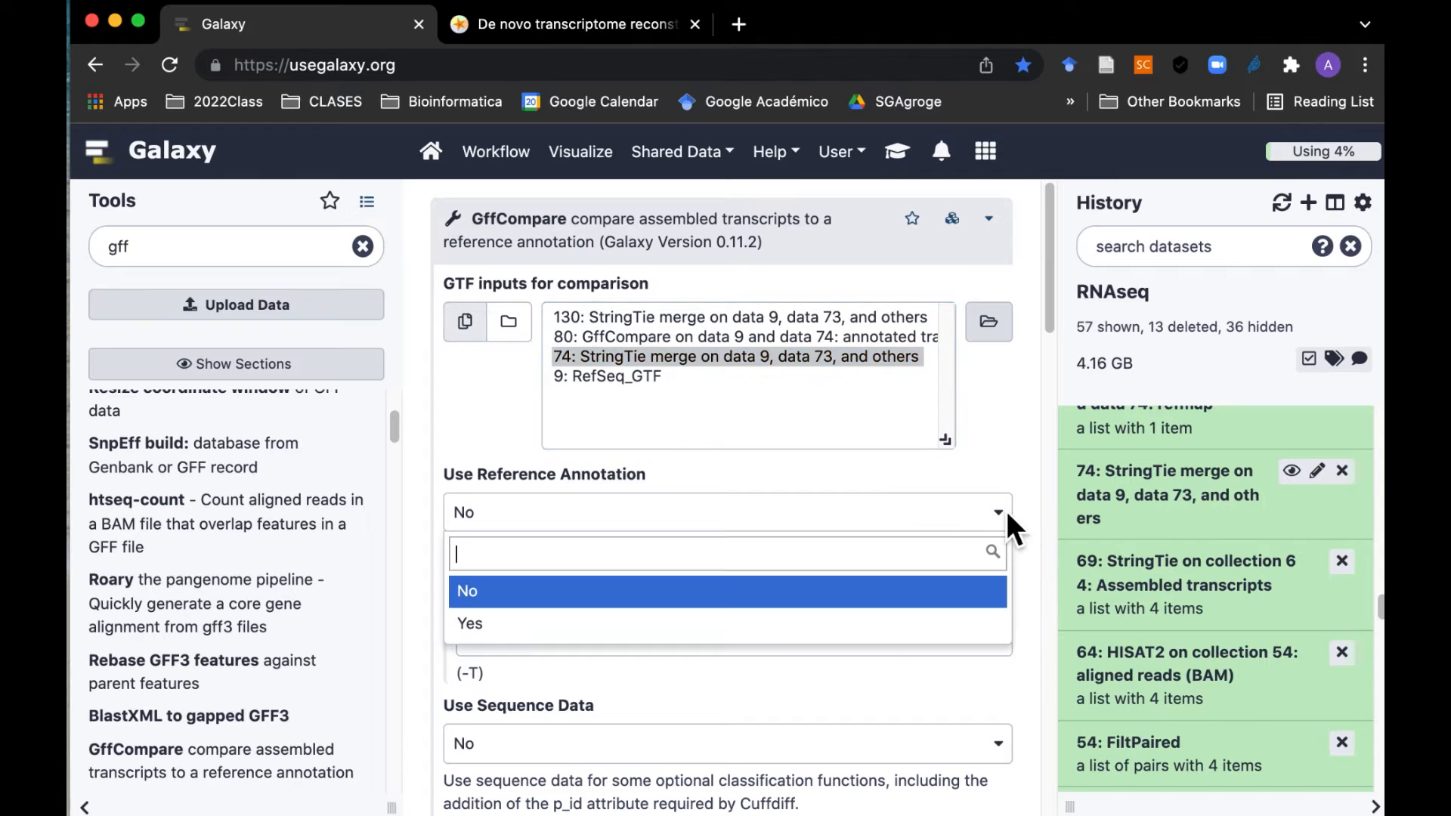
left_click(867, 627)
scroll(868, 632, "down", 1)
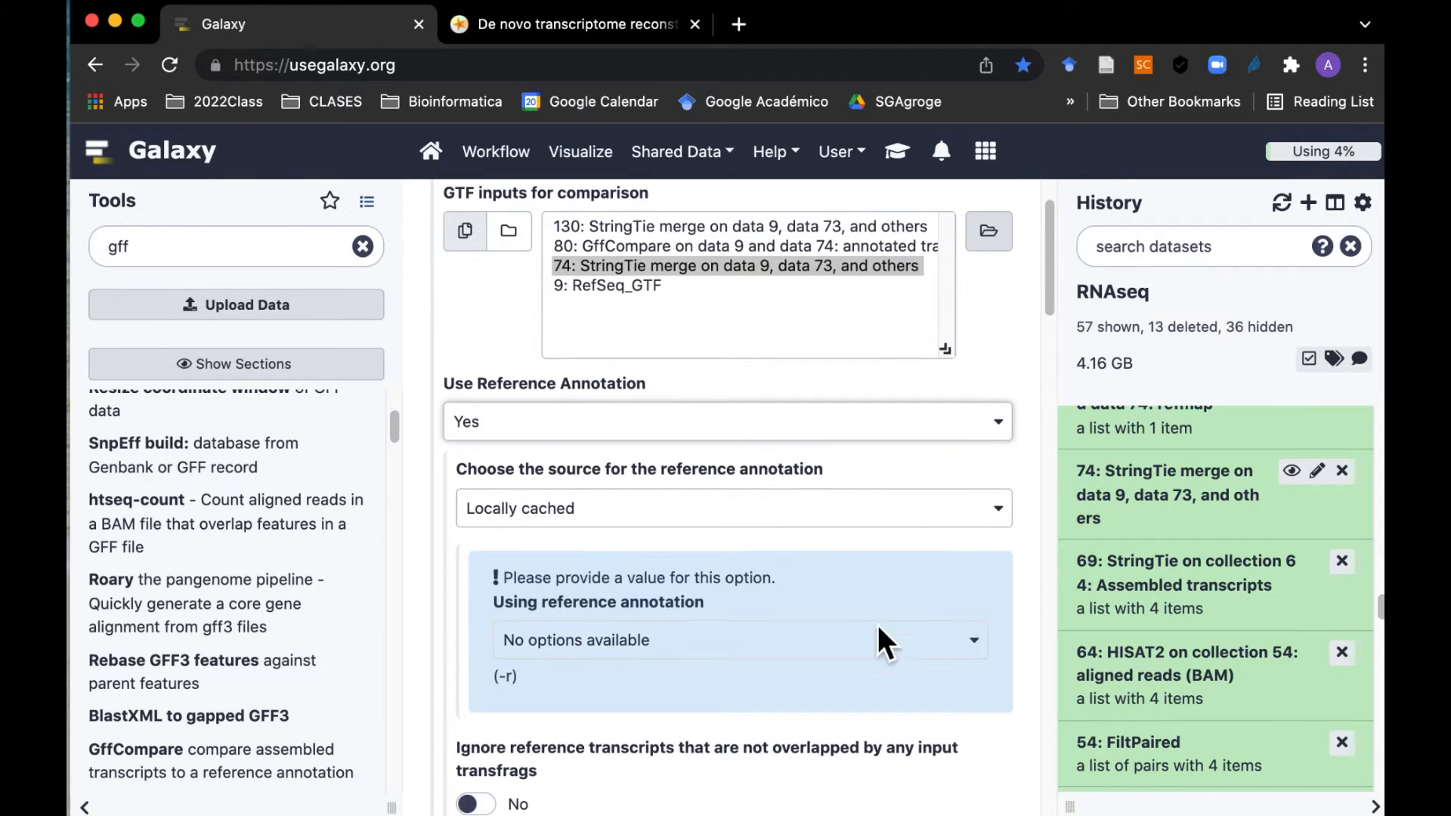
left_click(1008, 511)
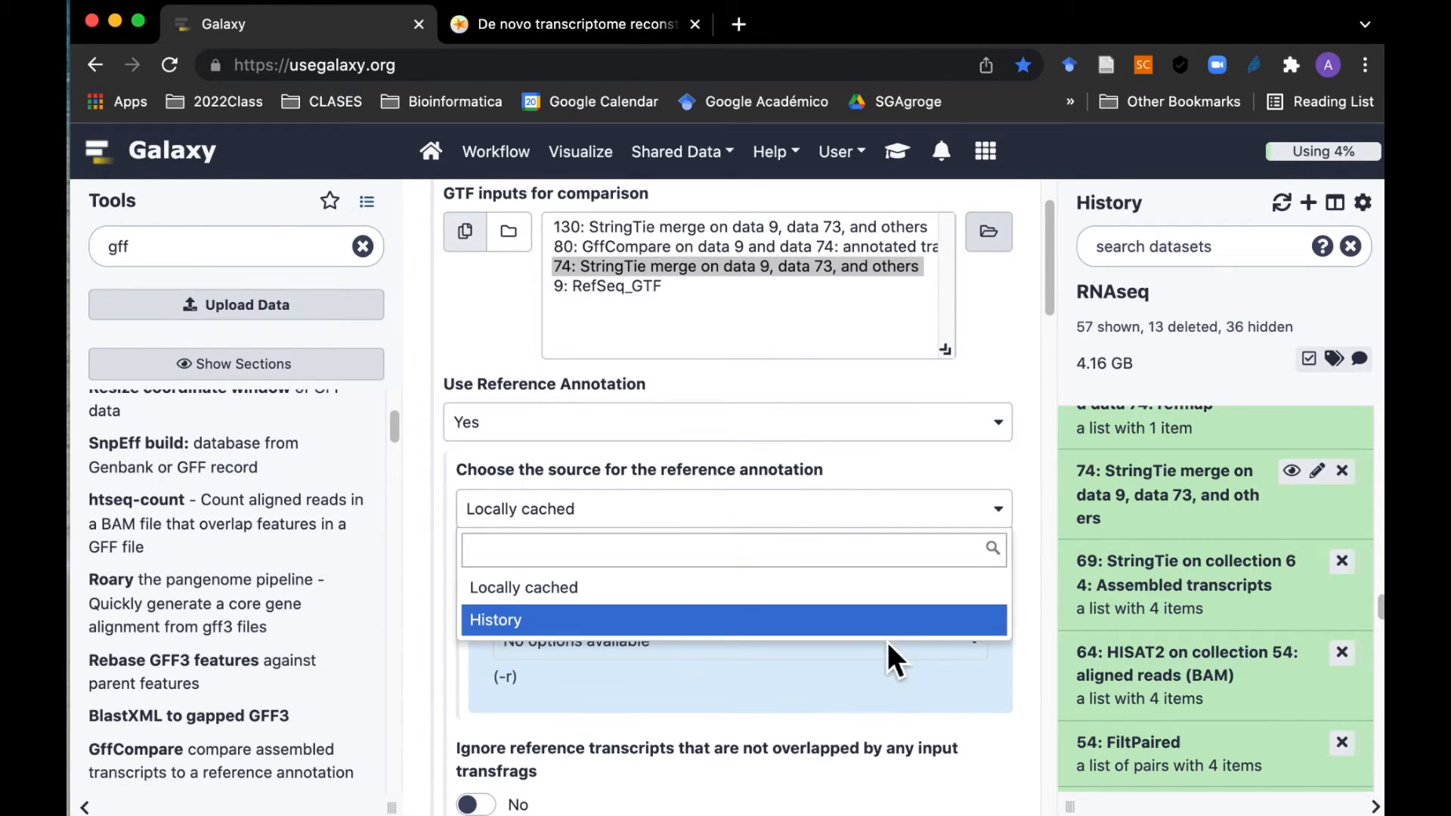
left_click(909, 655)
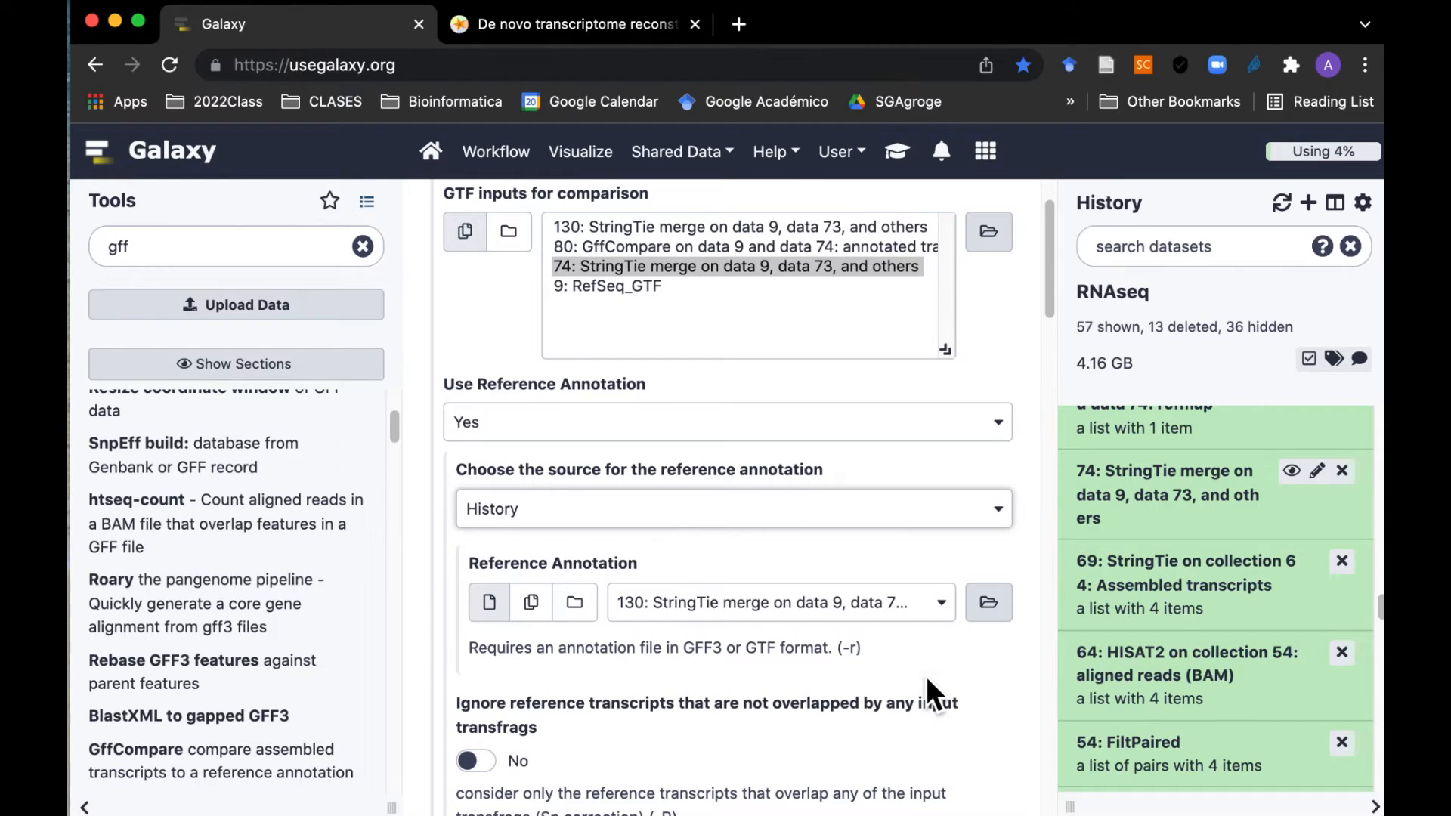
scroll(926, 675, "down", 1)
left_click(940, 538)
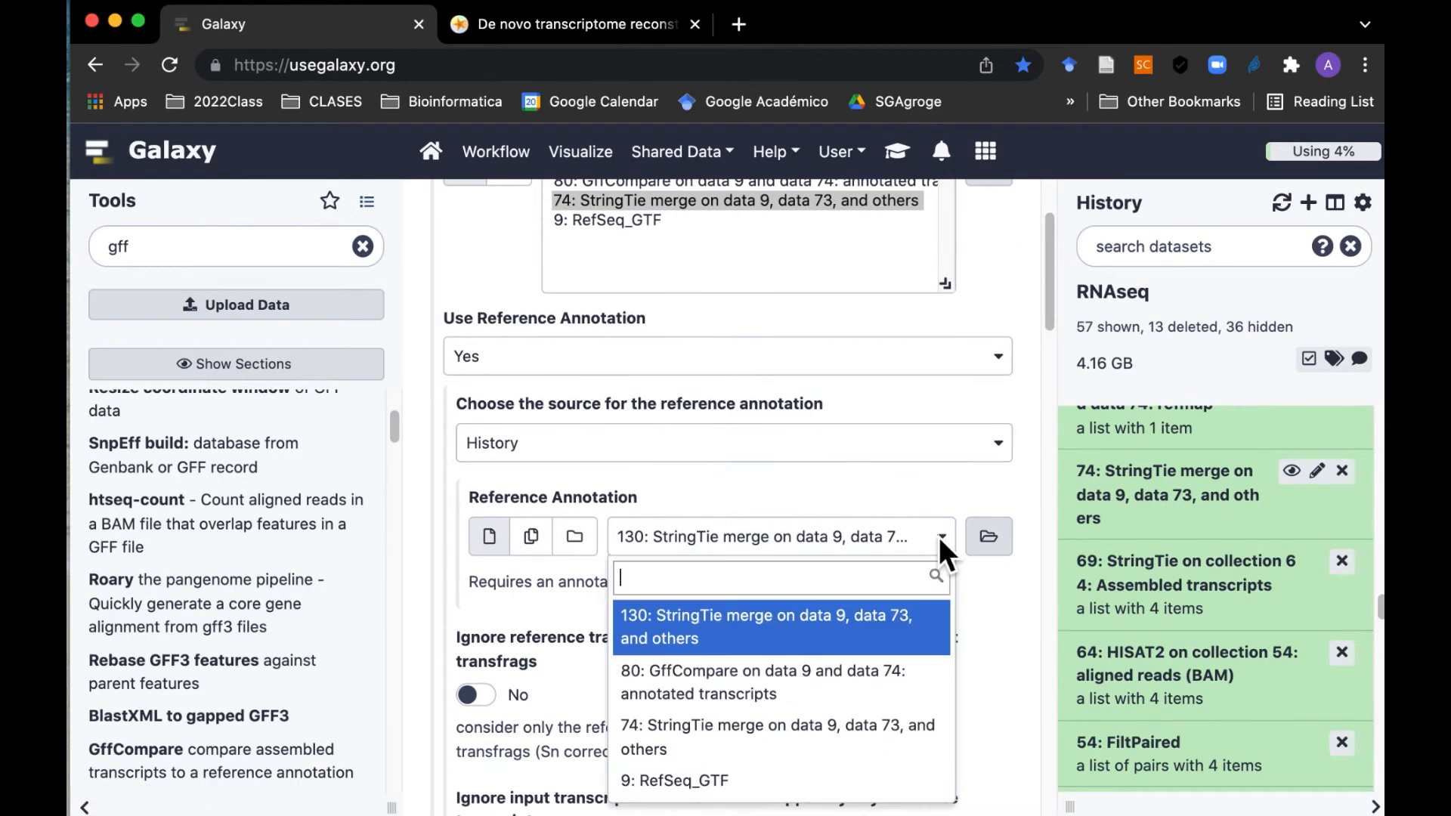
left_click(837, 782)
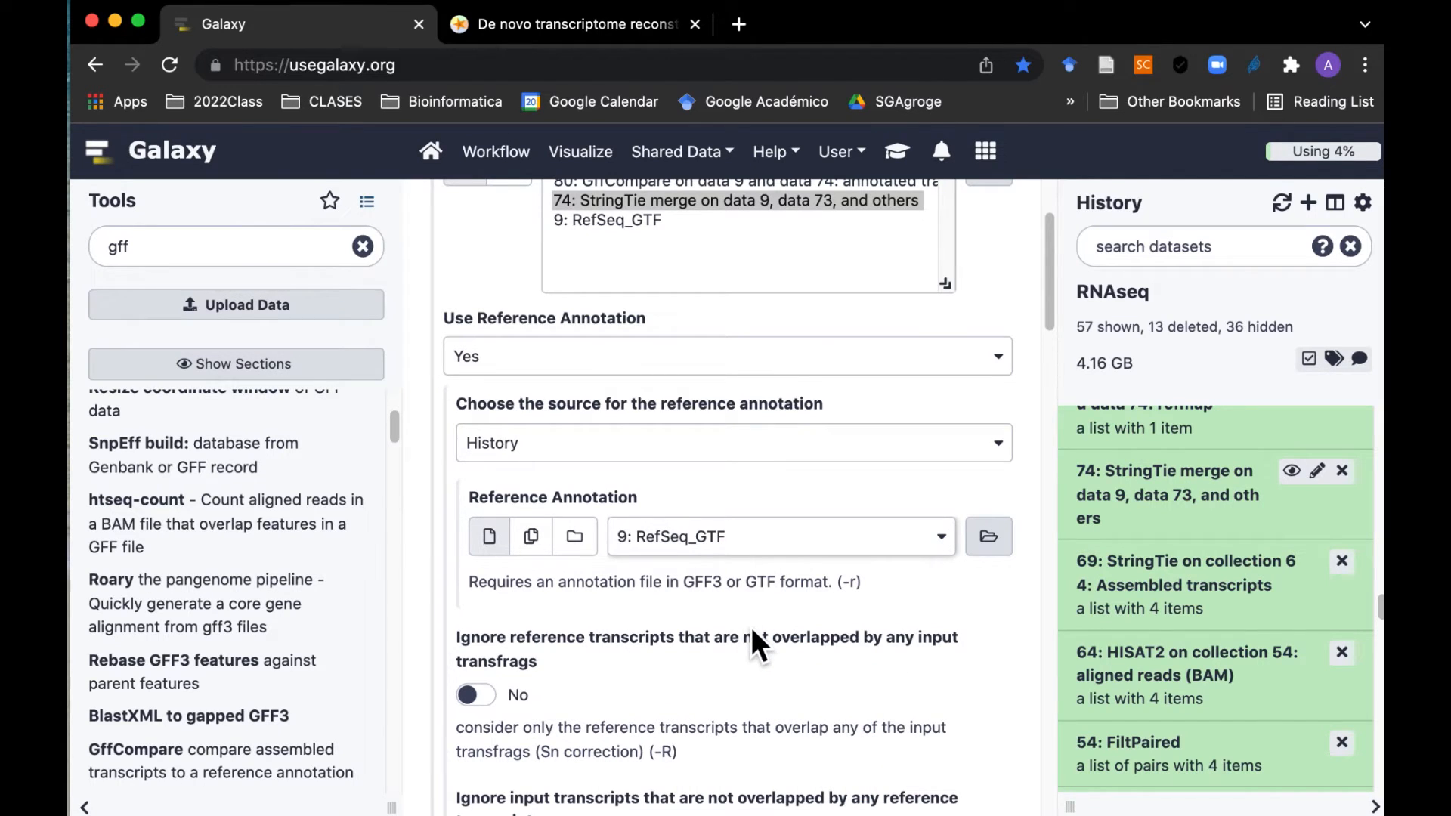
Step: Enable sequence data for GffCompare, using the locally cached reference genome Mouse (Mus Musculus): mm10
scroll(751, 627, "down", 6)
scroll(752, 624, "down", 2)
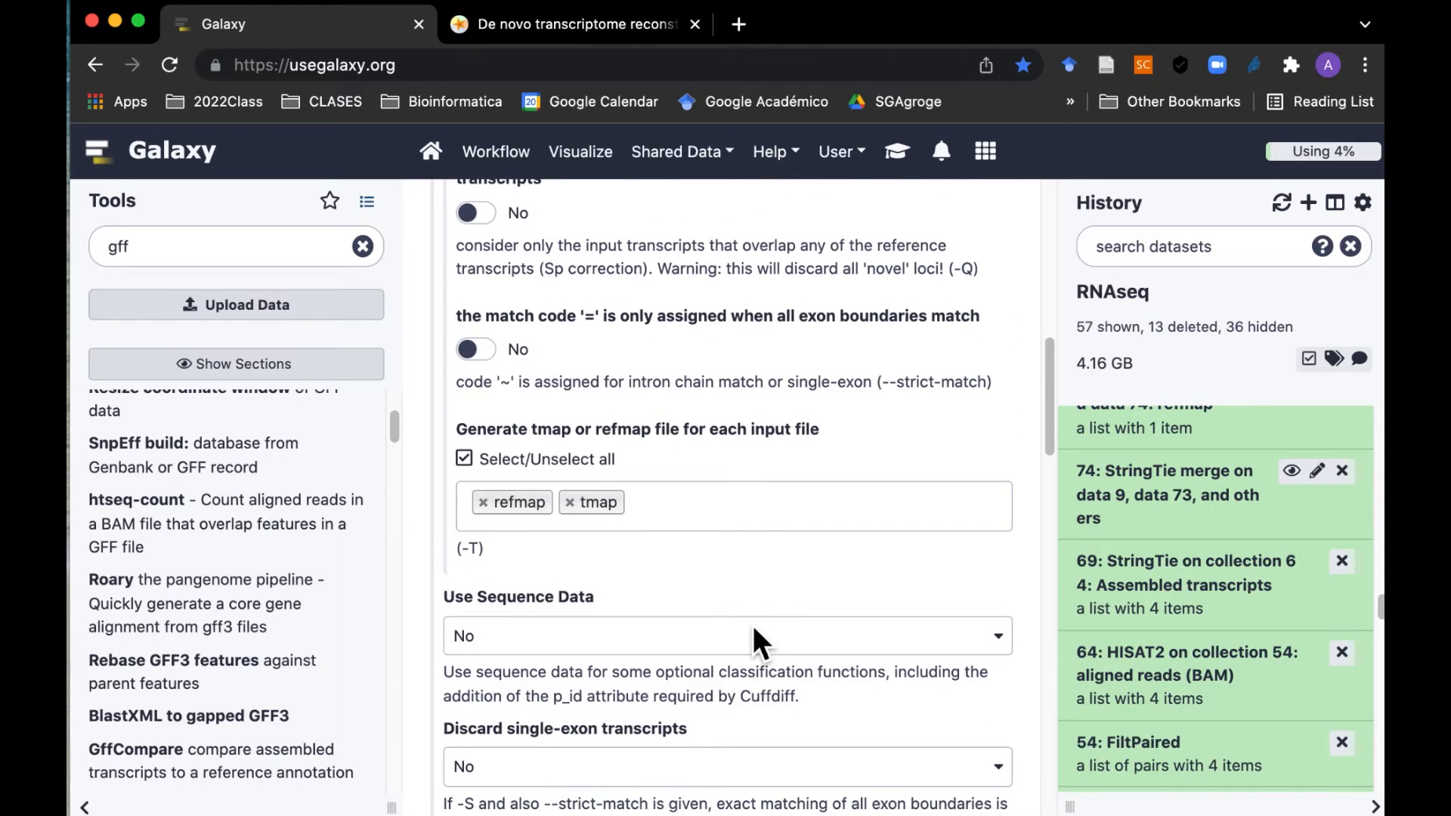
left_click(1004, 643)
left_click(873, 742)
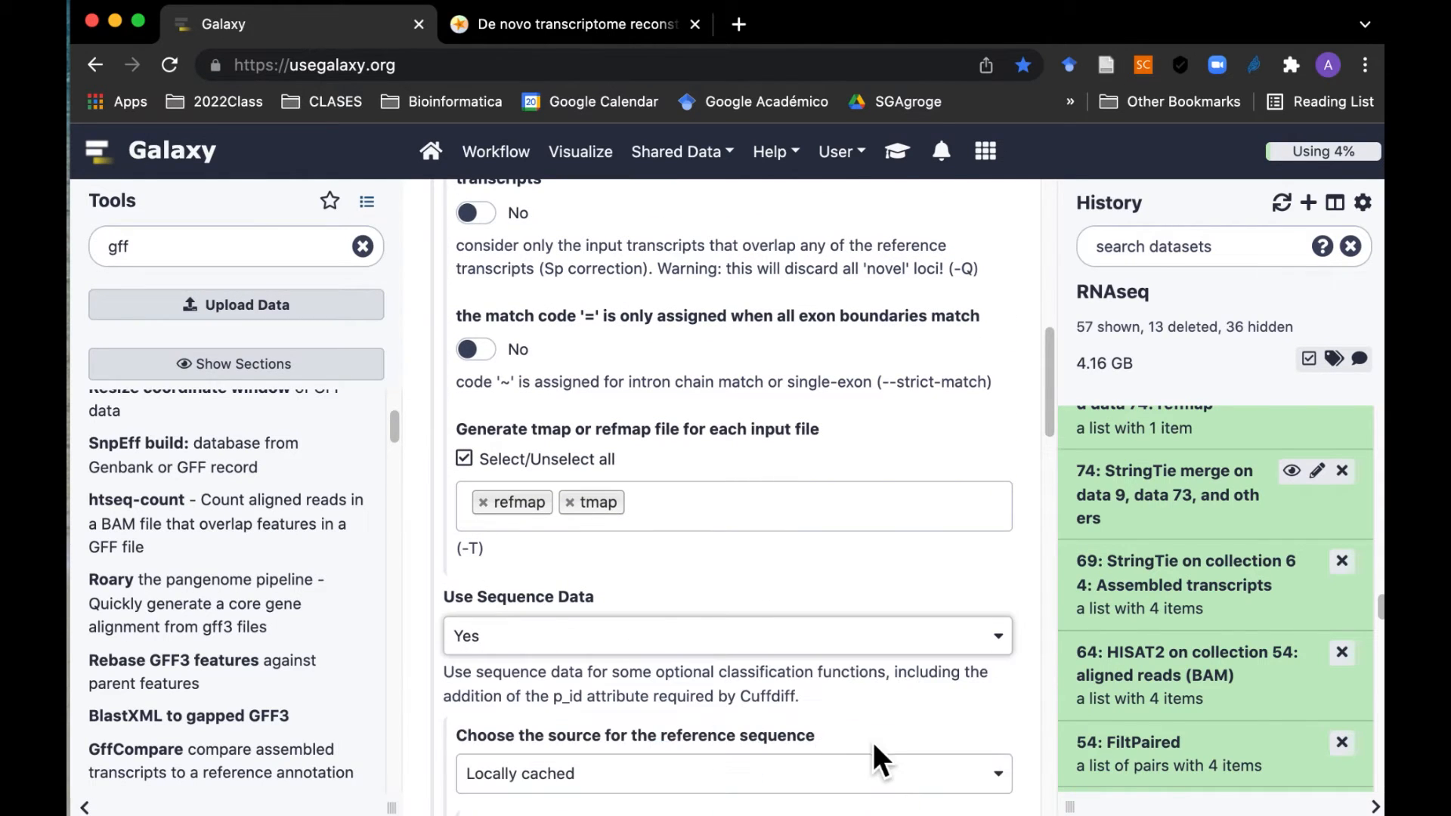
scroll(873, 741, "down", 4)
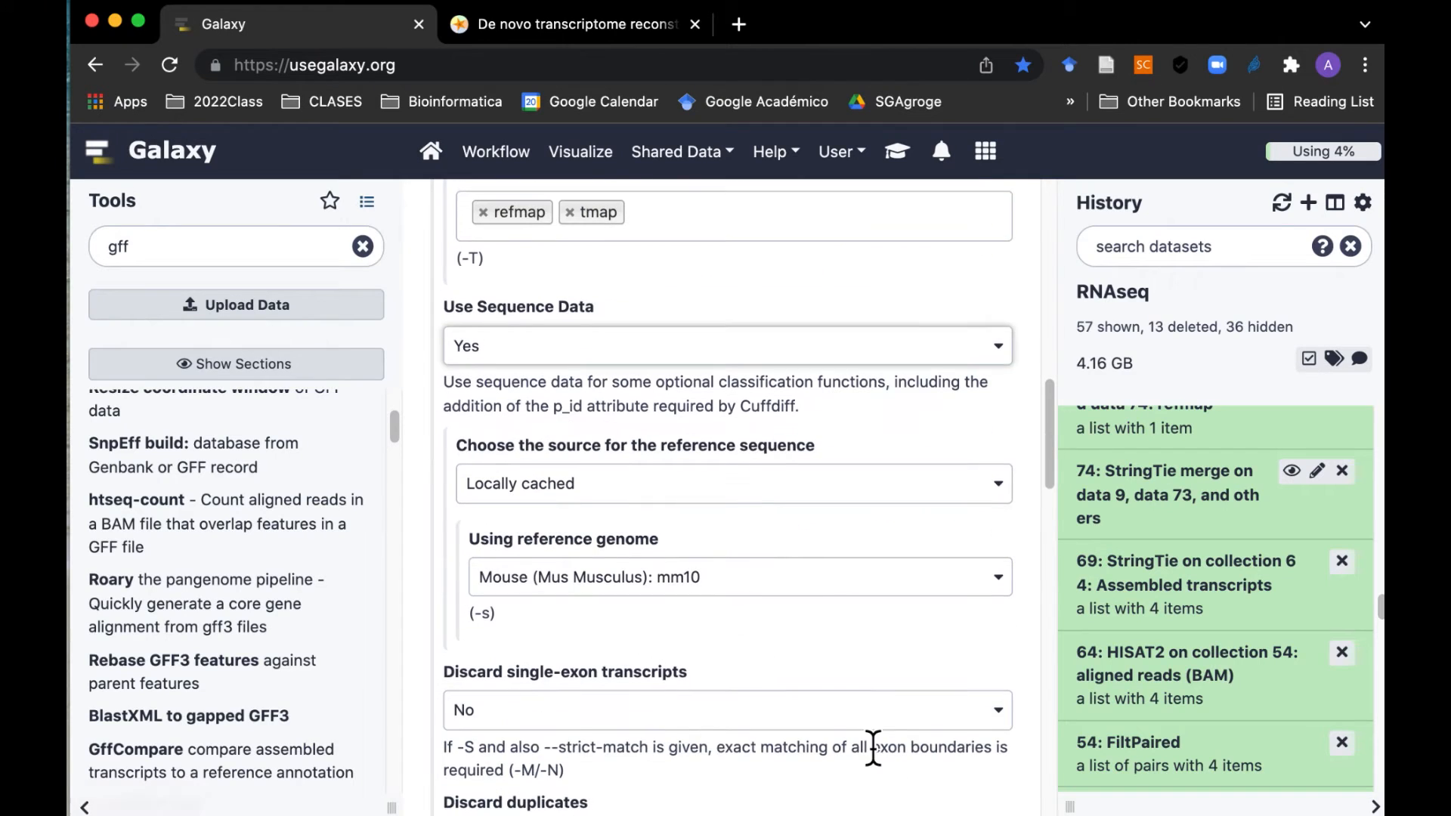
scroll(872, 748, "down", 1)
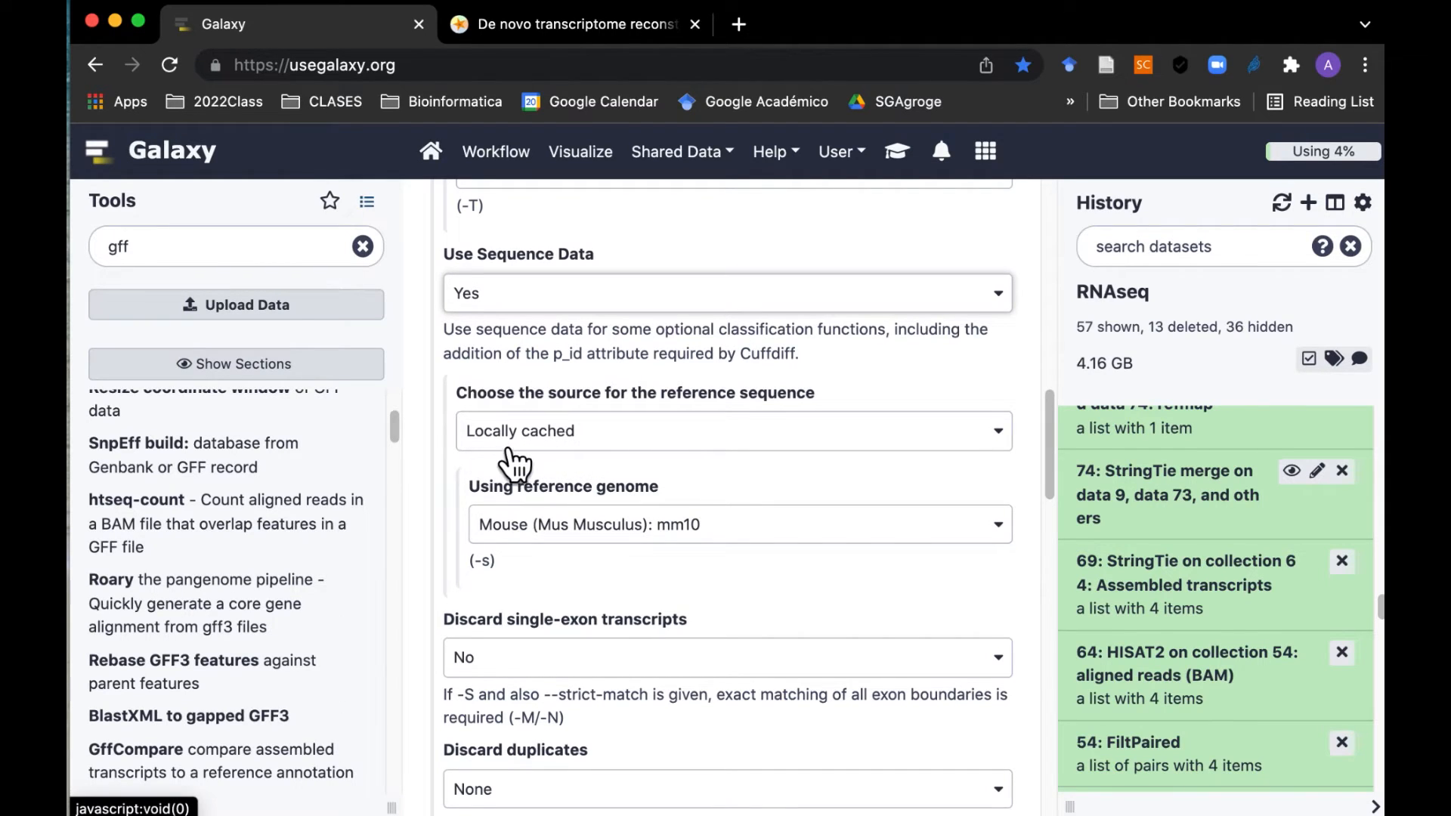
scroll(813, 586, "down", 2)
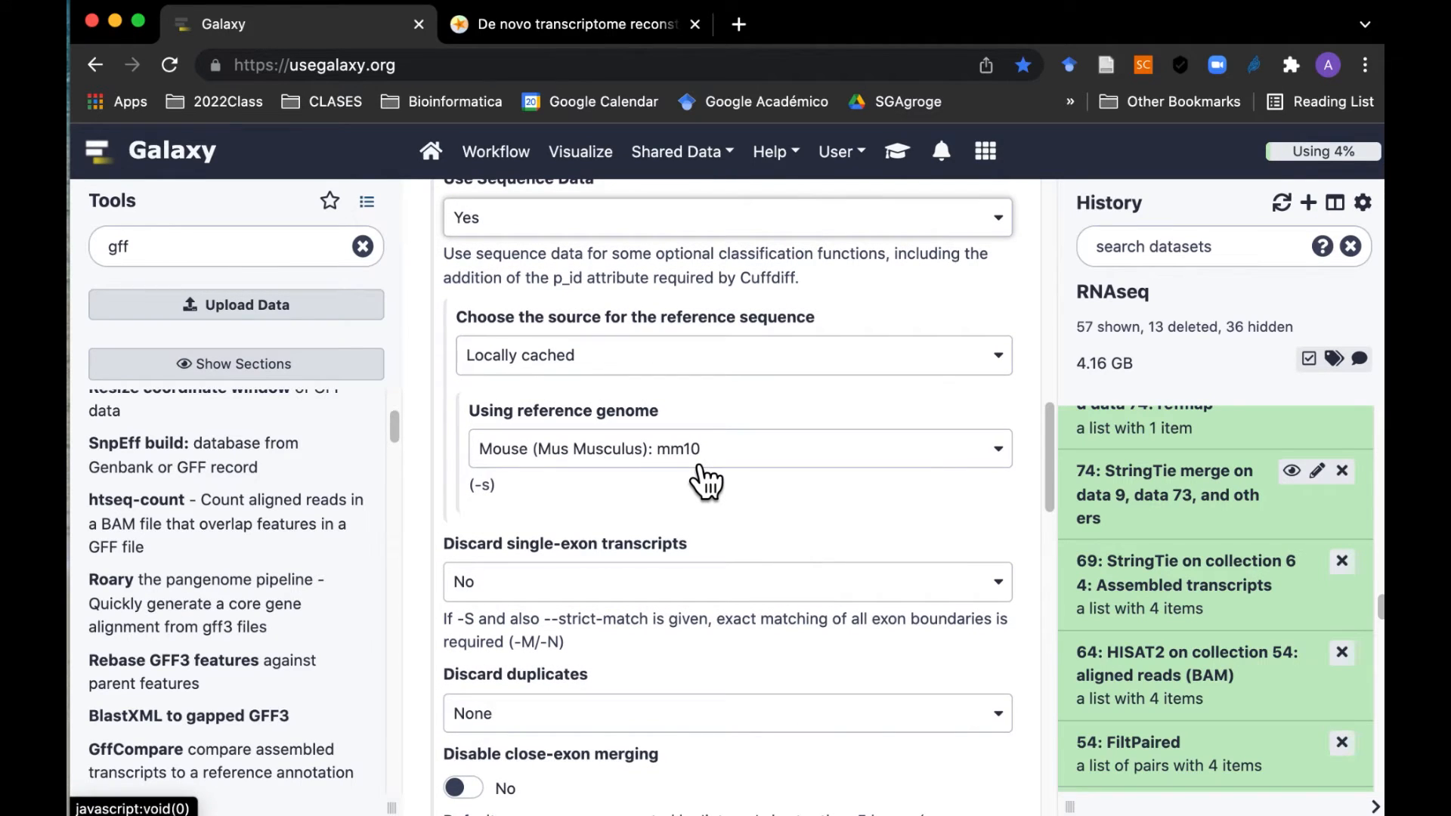
Step: Keep the remaining GffCompare options at their defaults and run the comparison
scroll(732, 478, "down", 4)
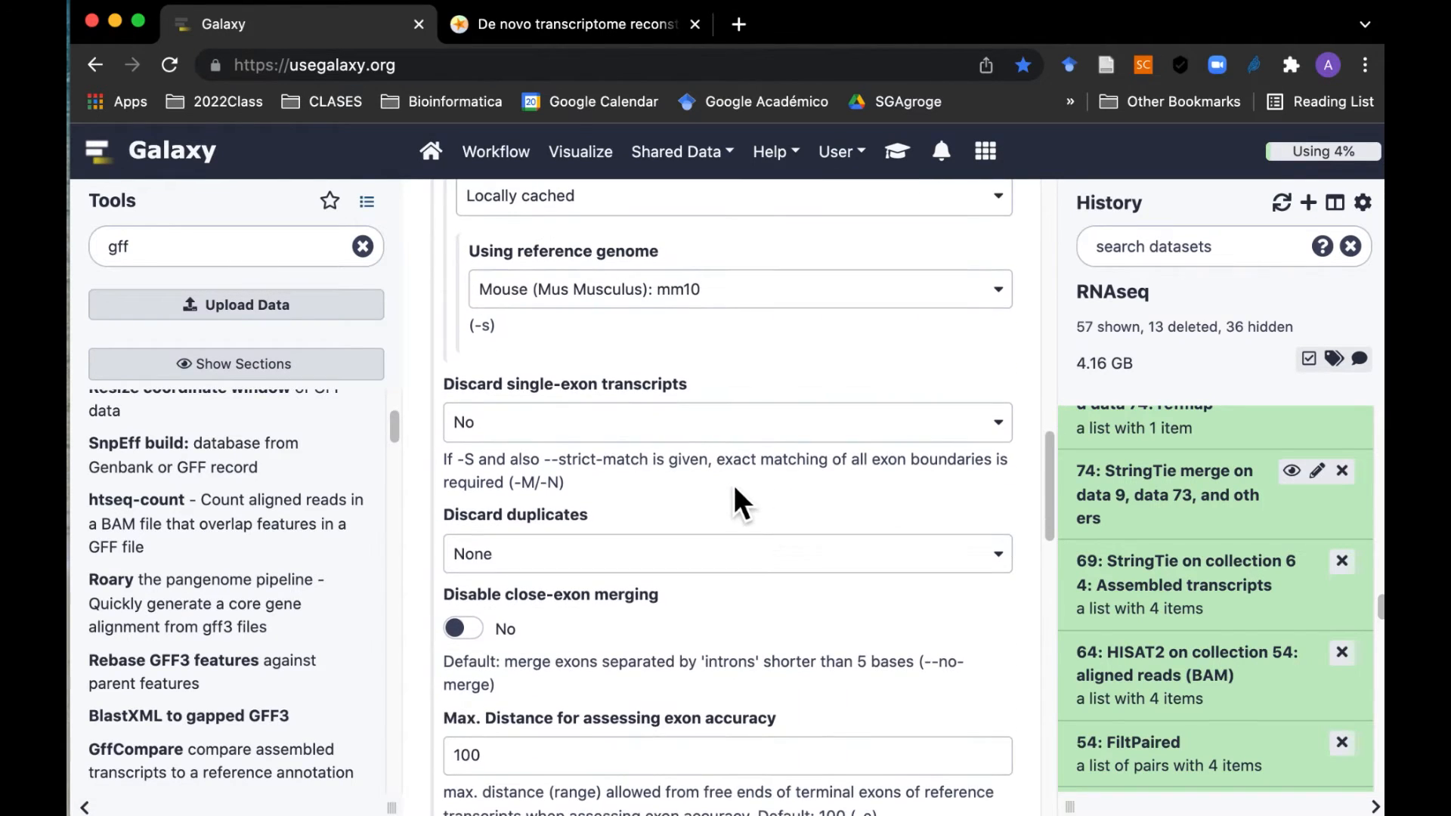
scroll(775, 590, "down", 5)
scroll(774, 589, "down", 10)
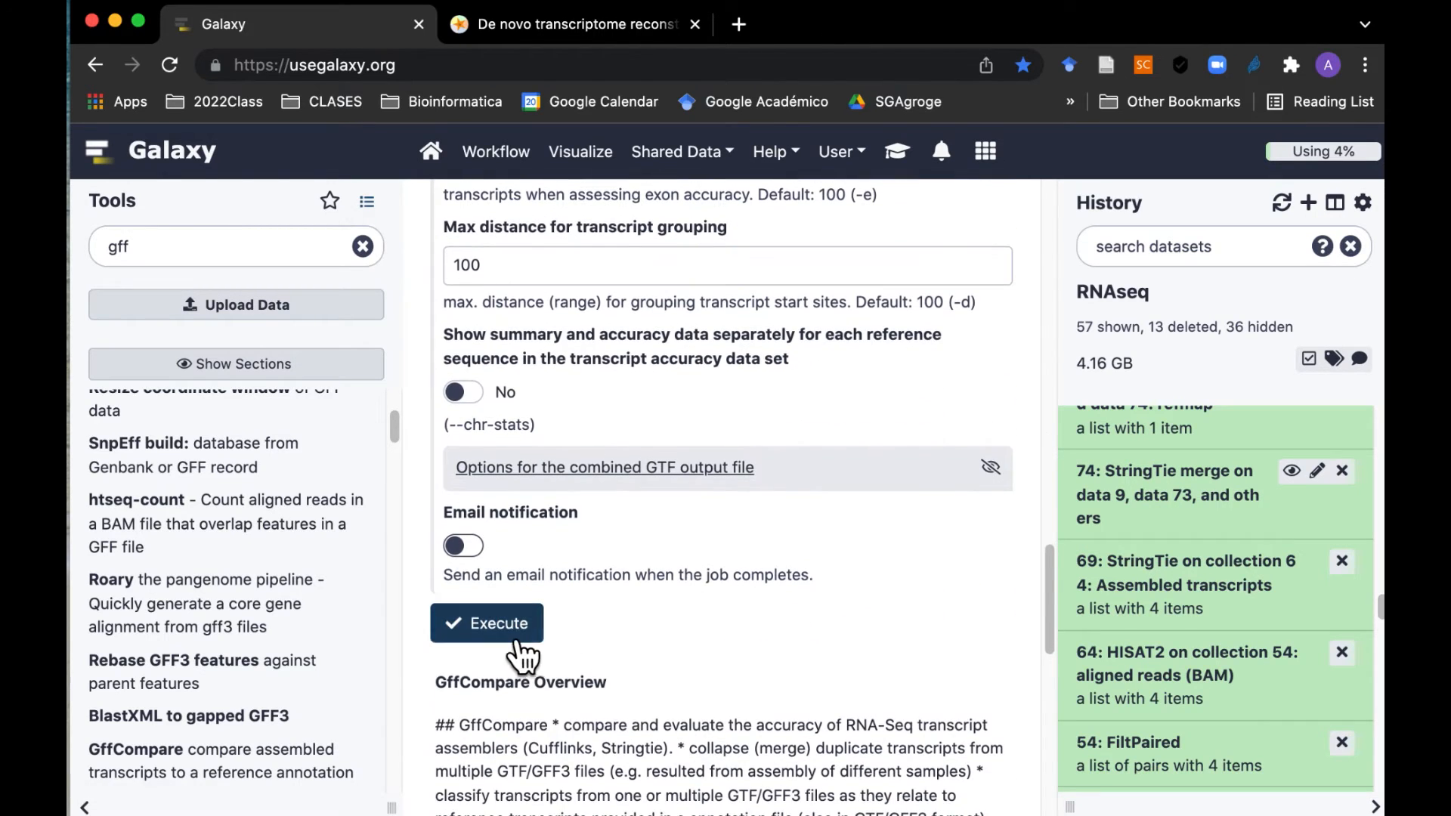
left_click(513, 637)
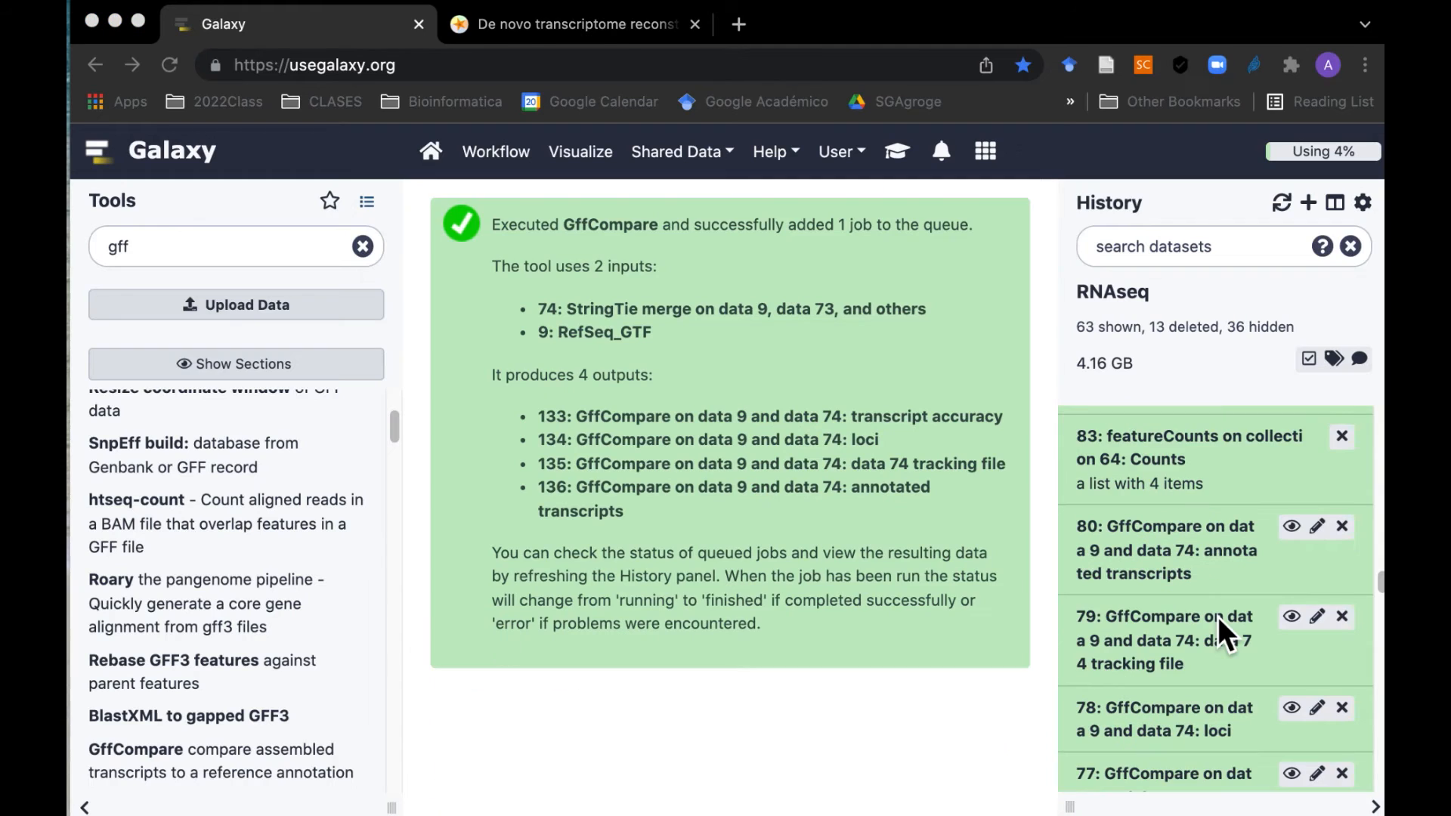
Step: Review the earlier GffCompare outputs, viewing the dataset 79 tracking file and checking its class codes against the de novo transcriptome tutorial's table
scroll(1217, 615, "down", 2)
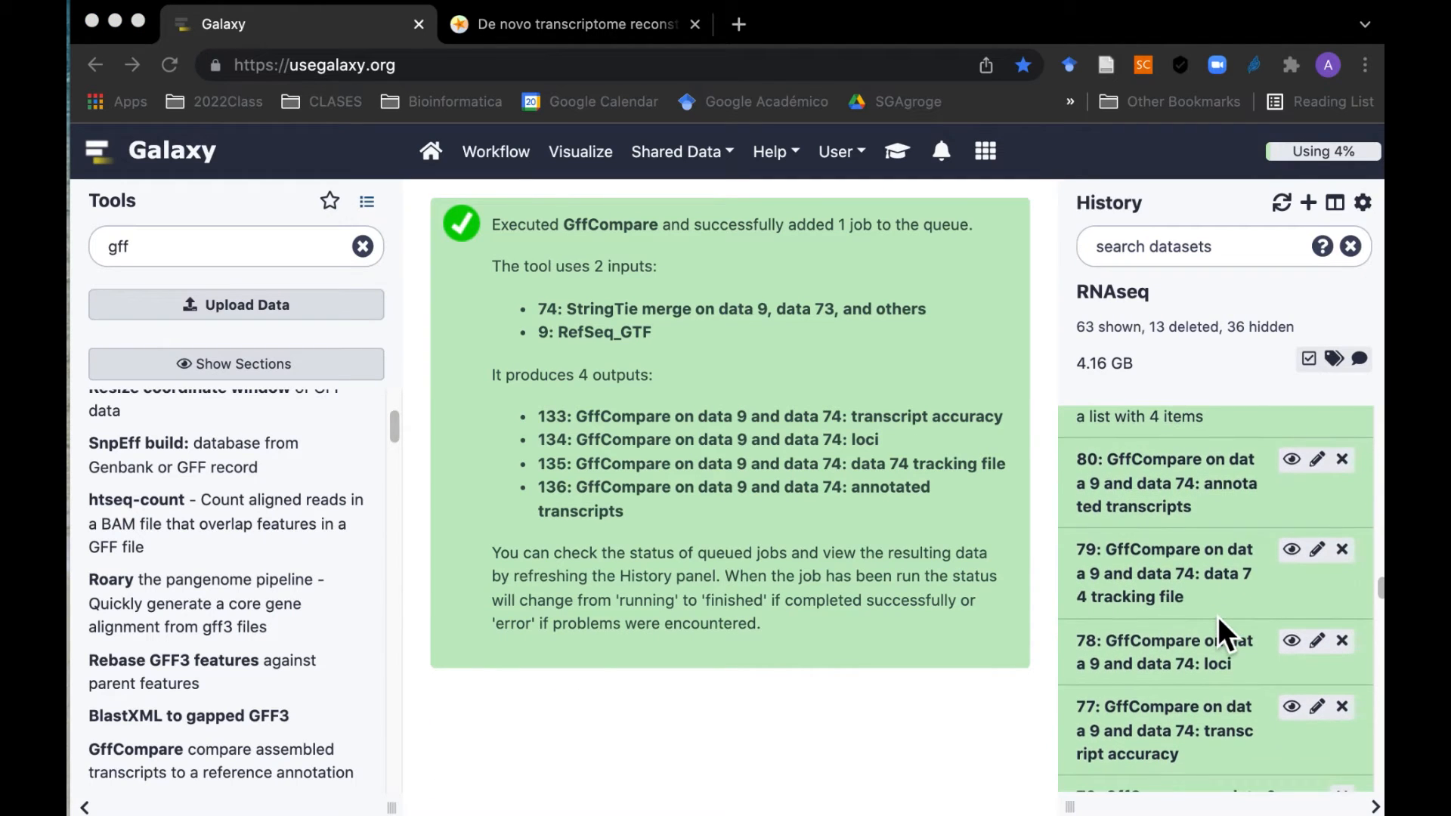
scroll(1217, 616, "down", 1)
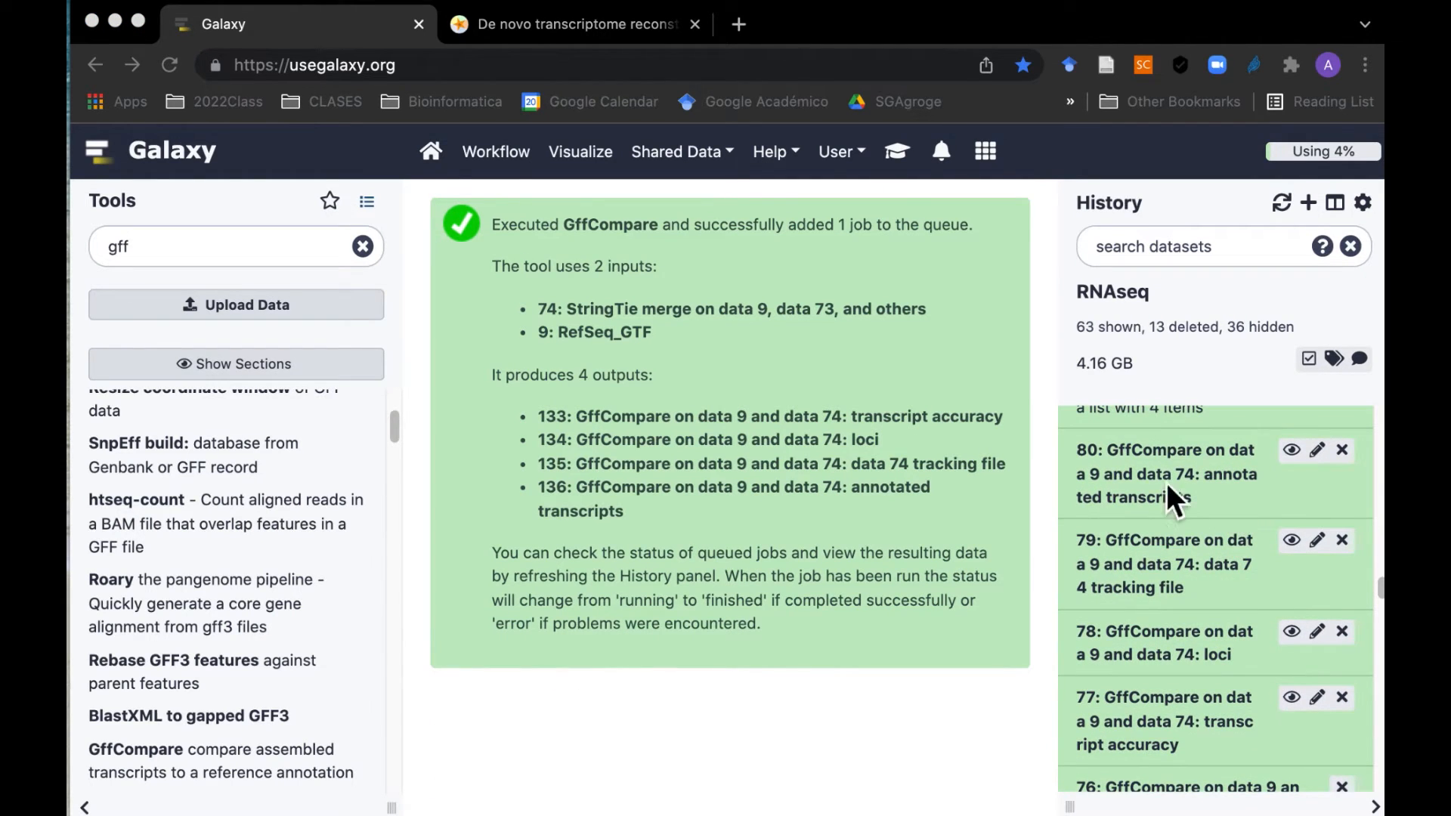
scroll(1204, 547, "down", 1)
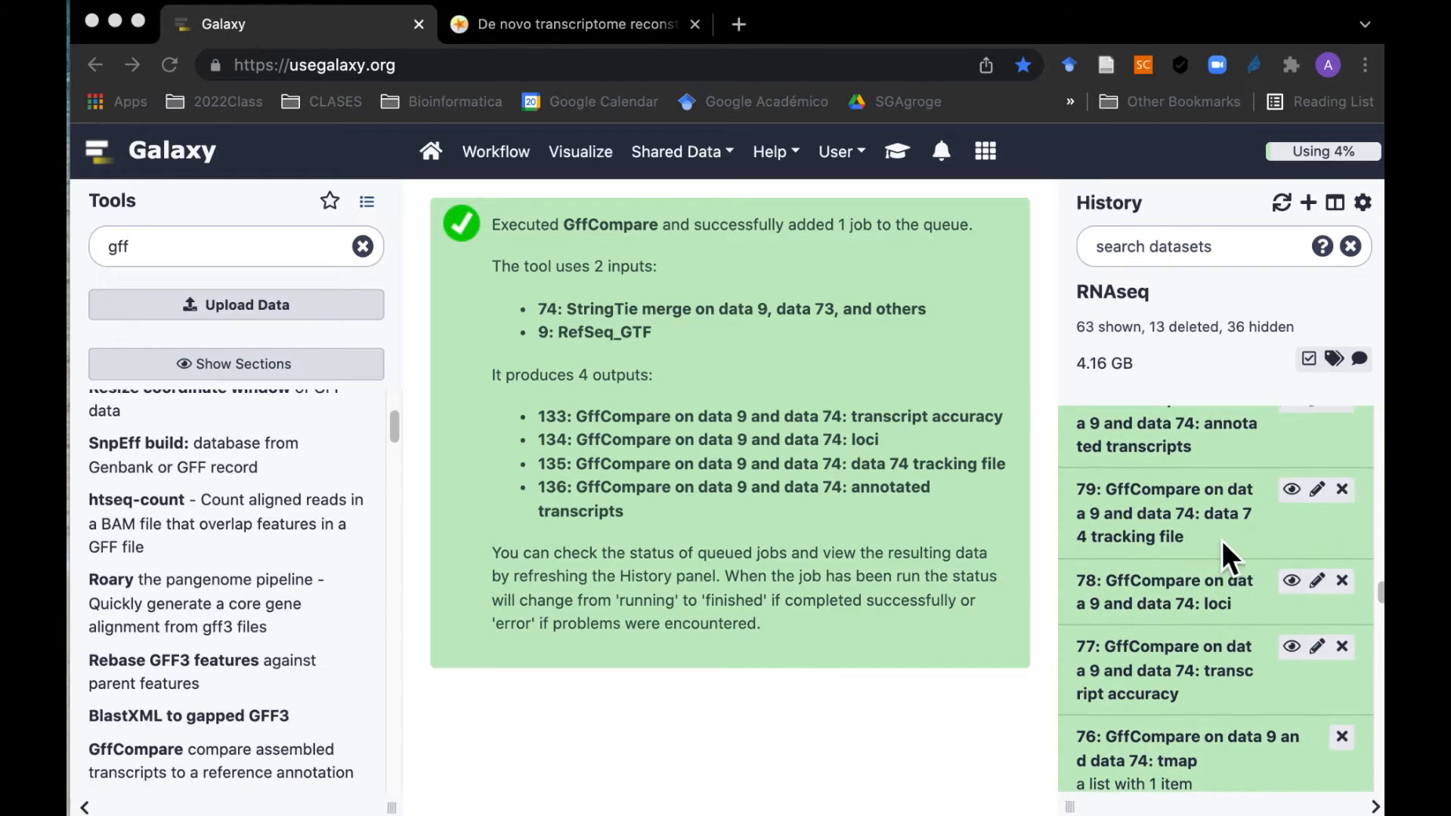
scroll(1192, 574, "down", 1)
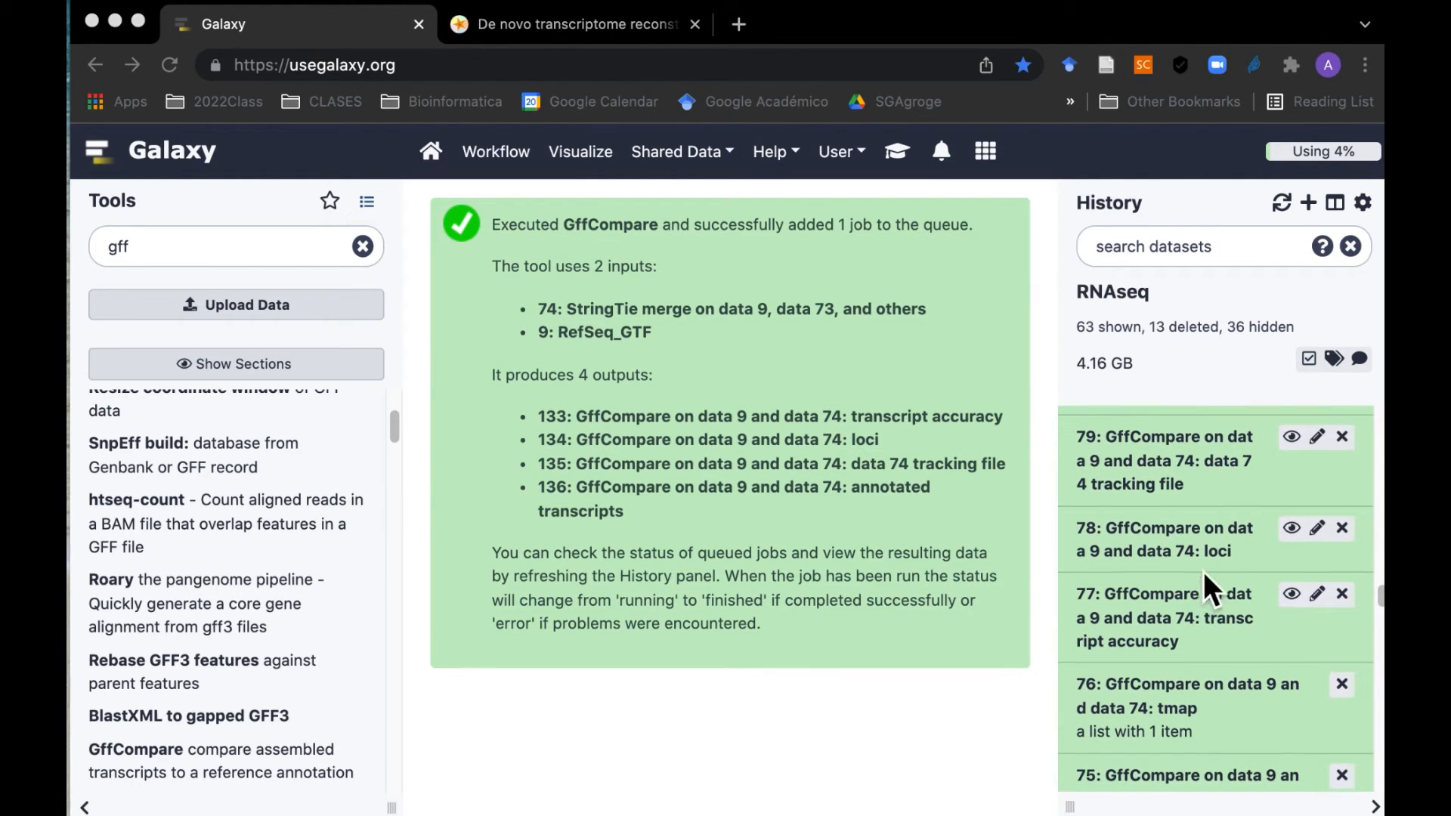
scroll(1244, 654, "down", 1)
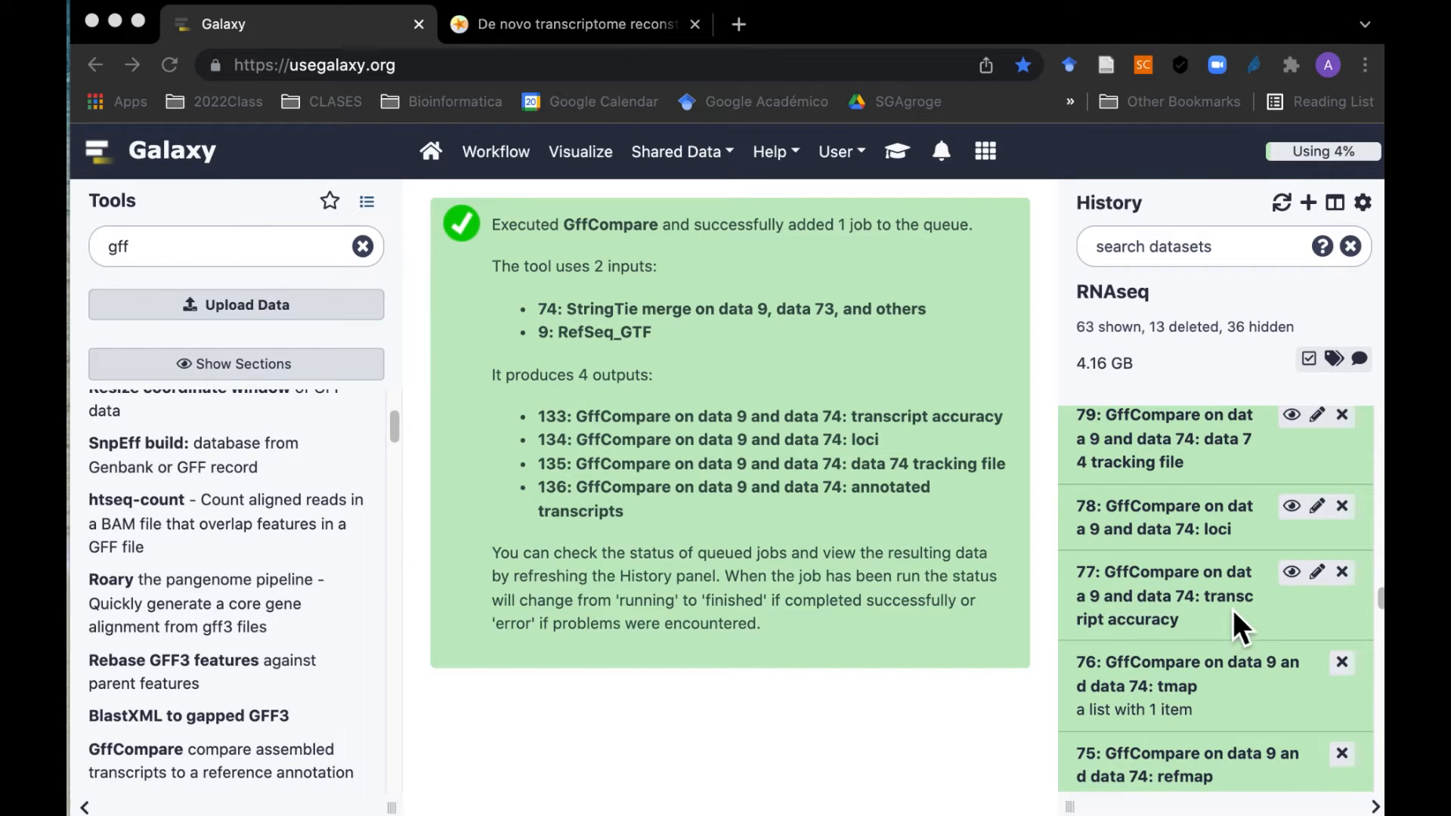
scroll(1236, 618, "down", 1)
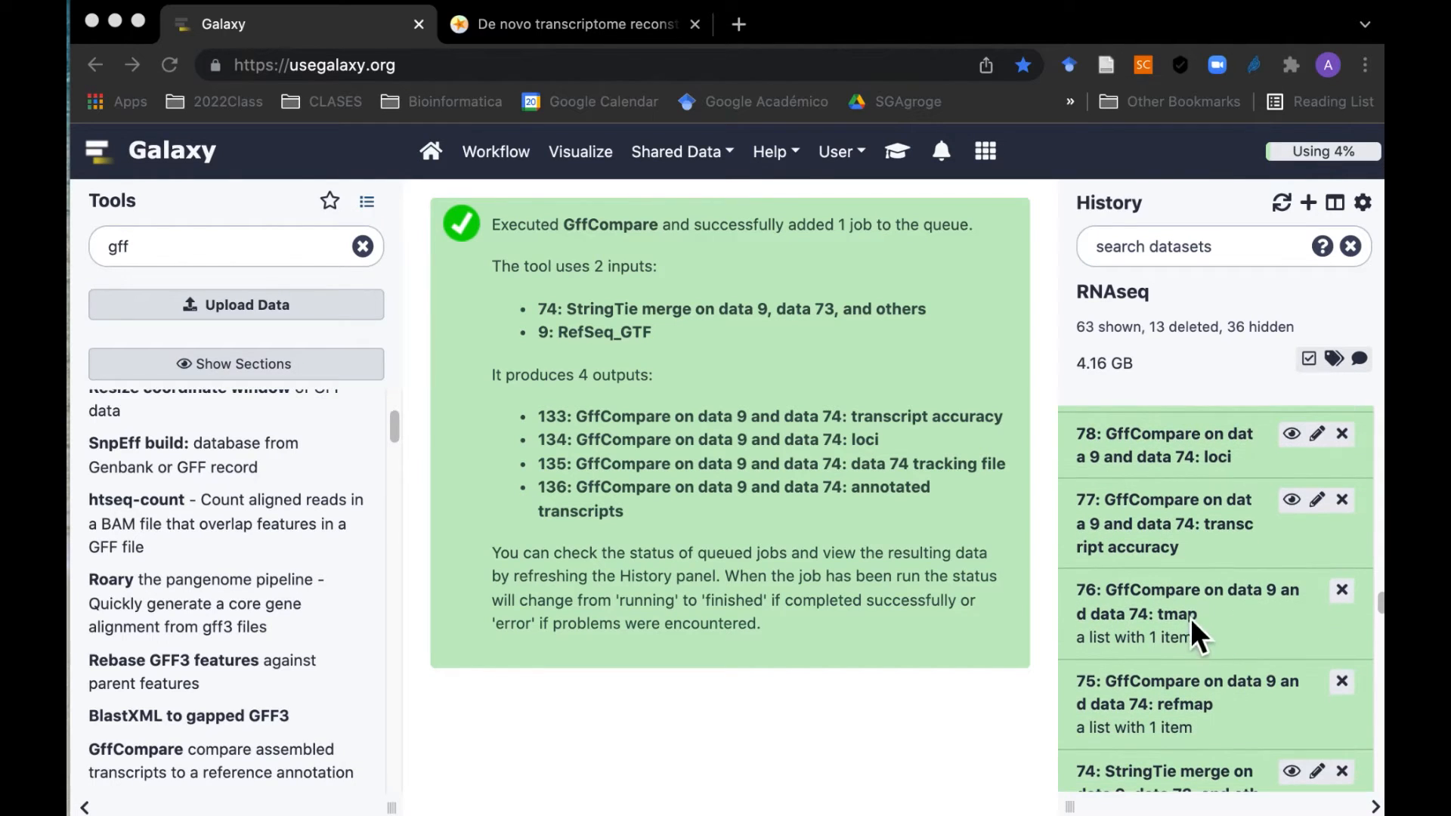
scroll(1252, 627, "down", 1)
scroll(1246, 641, "up", 1)
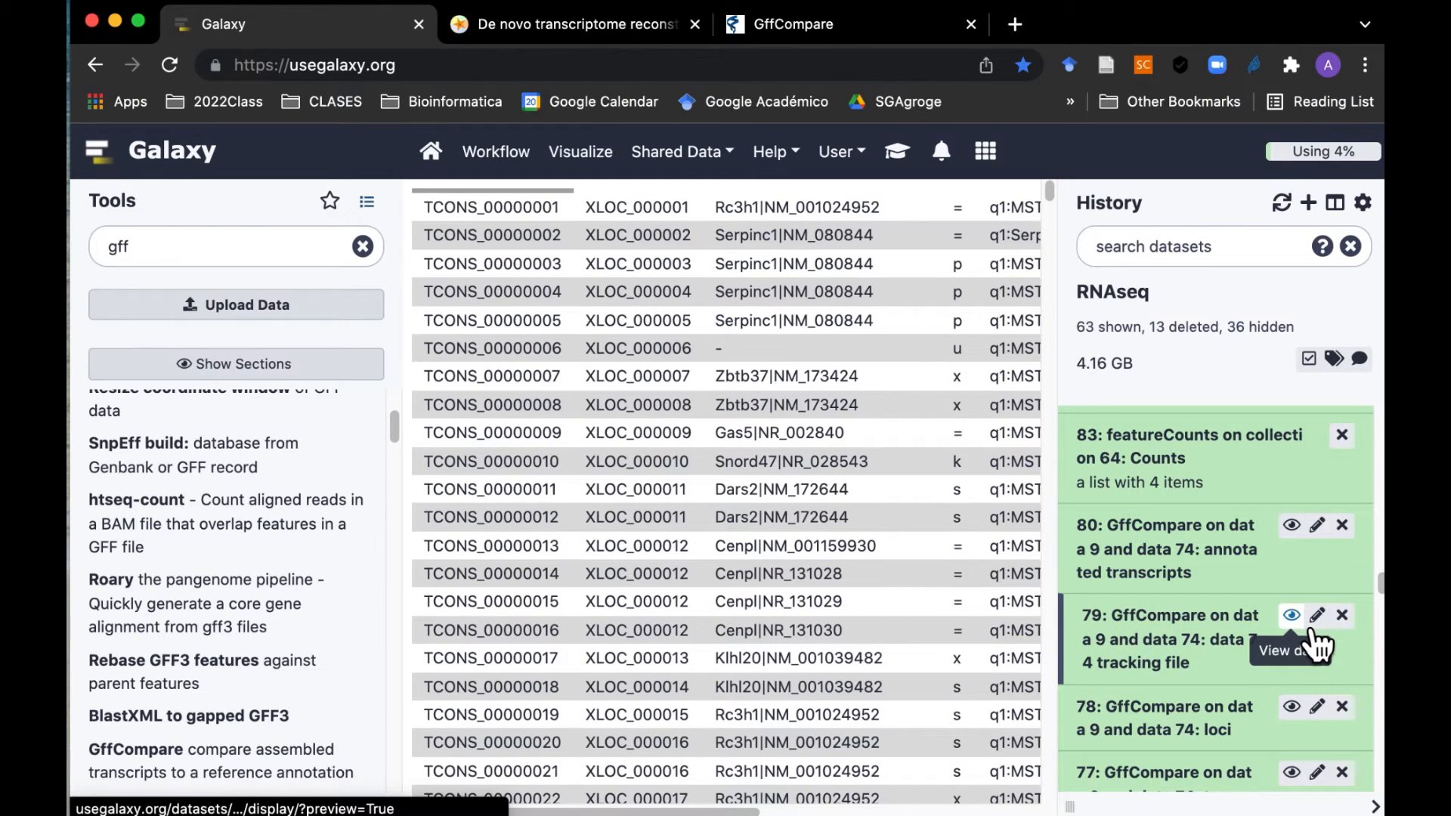
left_click(1311, 630)
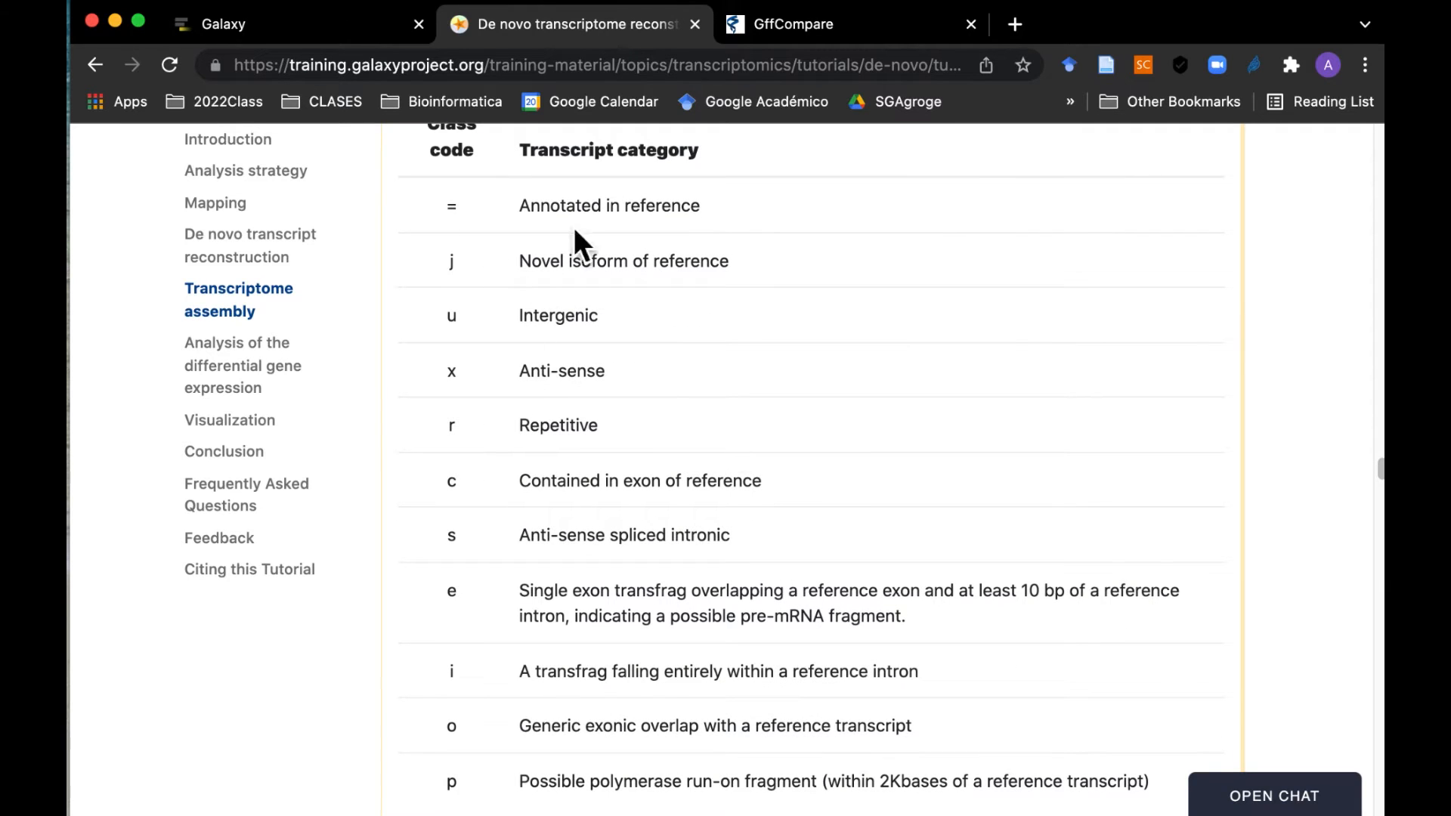
scroll(731, 731, "down", 3)
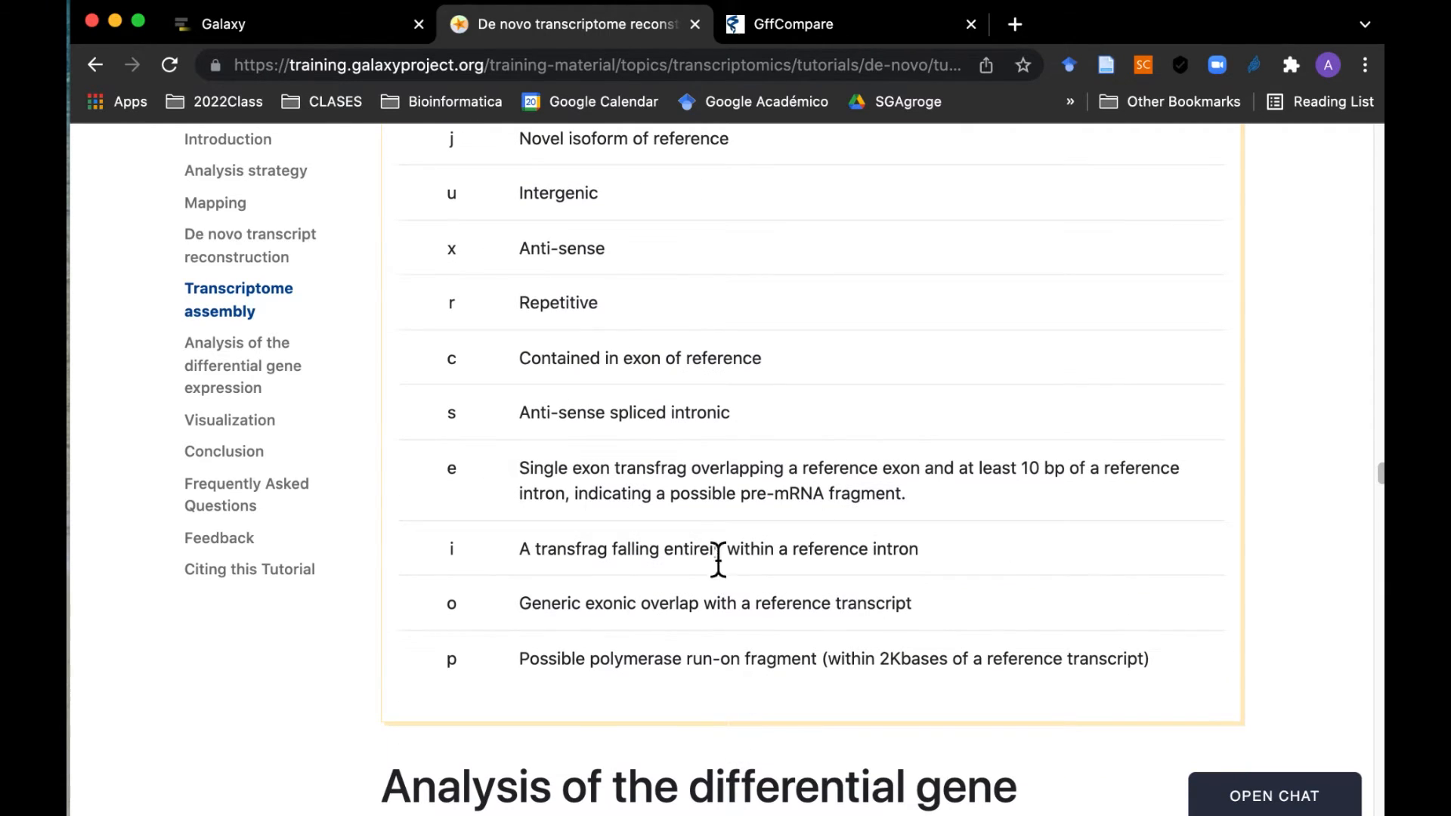
Step: Switch to Galaxy and give featureCounts the dataset collection 64: HISAT2 on collection 54: aligned reads (BAM) as alignment input
left_click(337, 24)
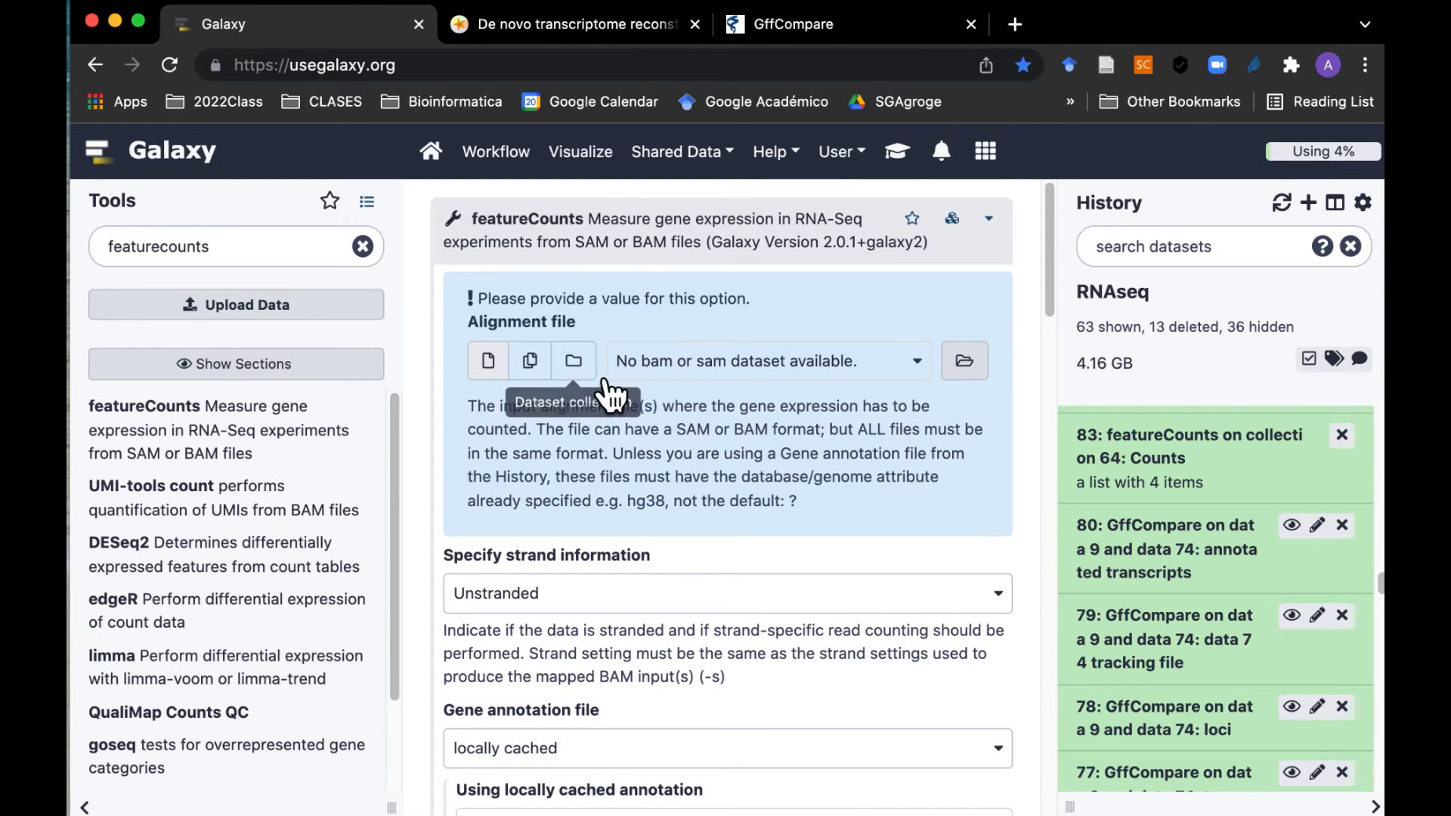
left_click(582, 364)
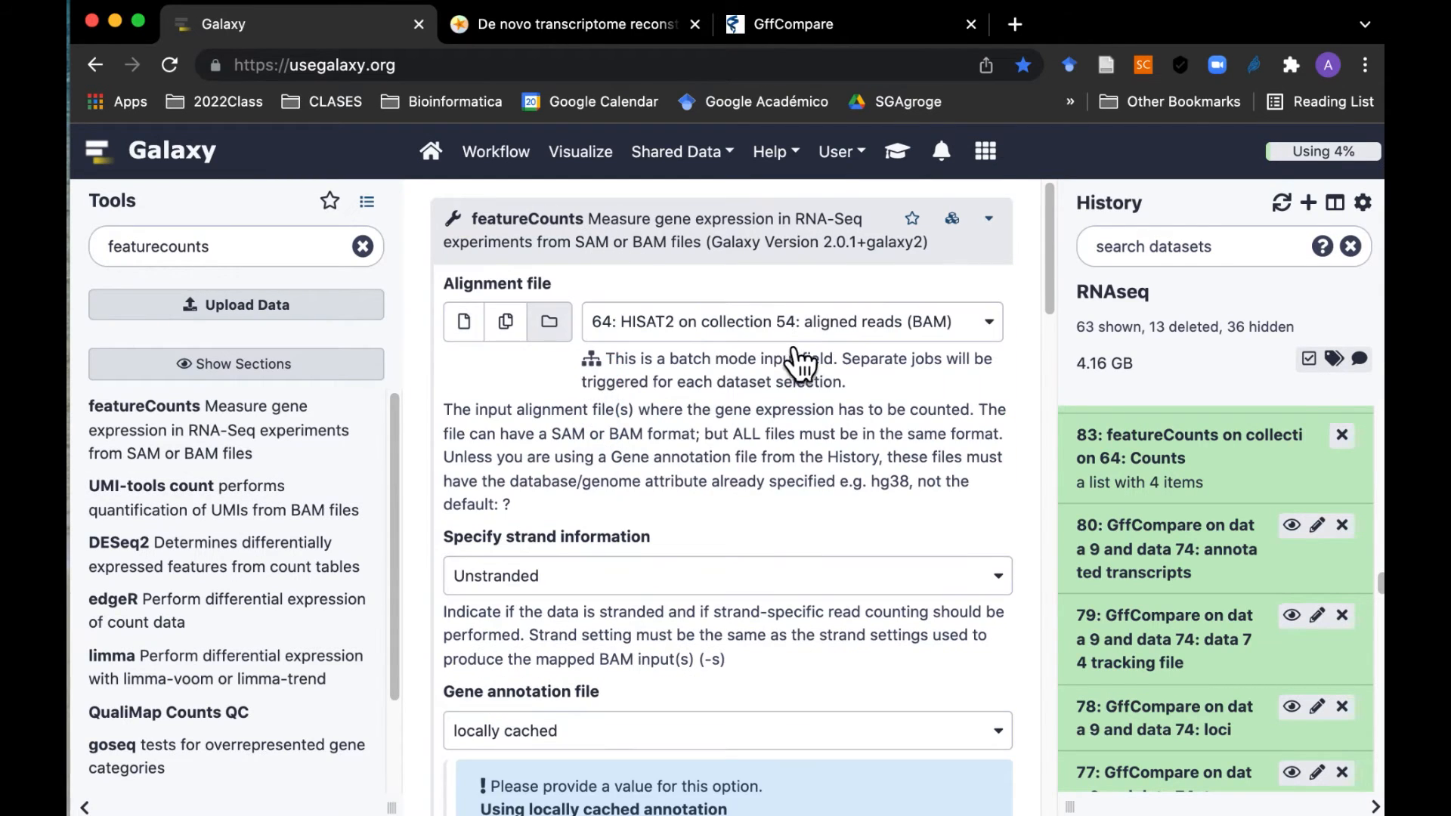
left_click(877, 325)
left_click(747, 350)
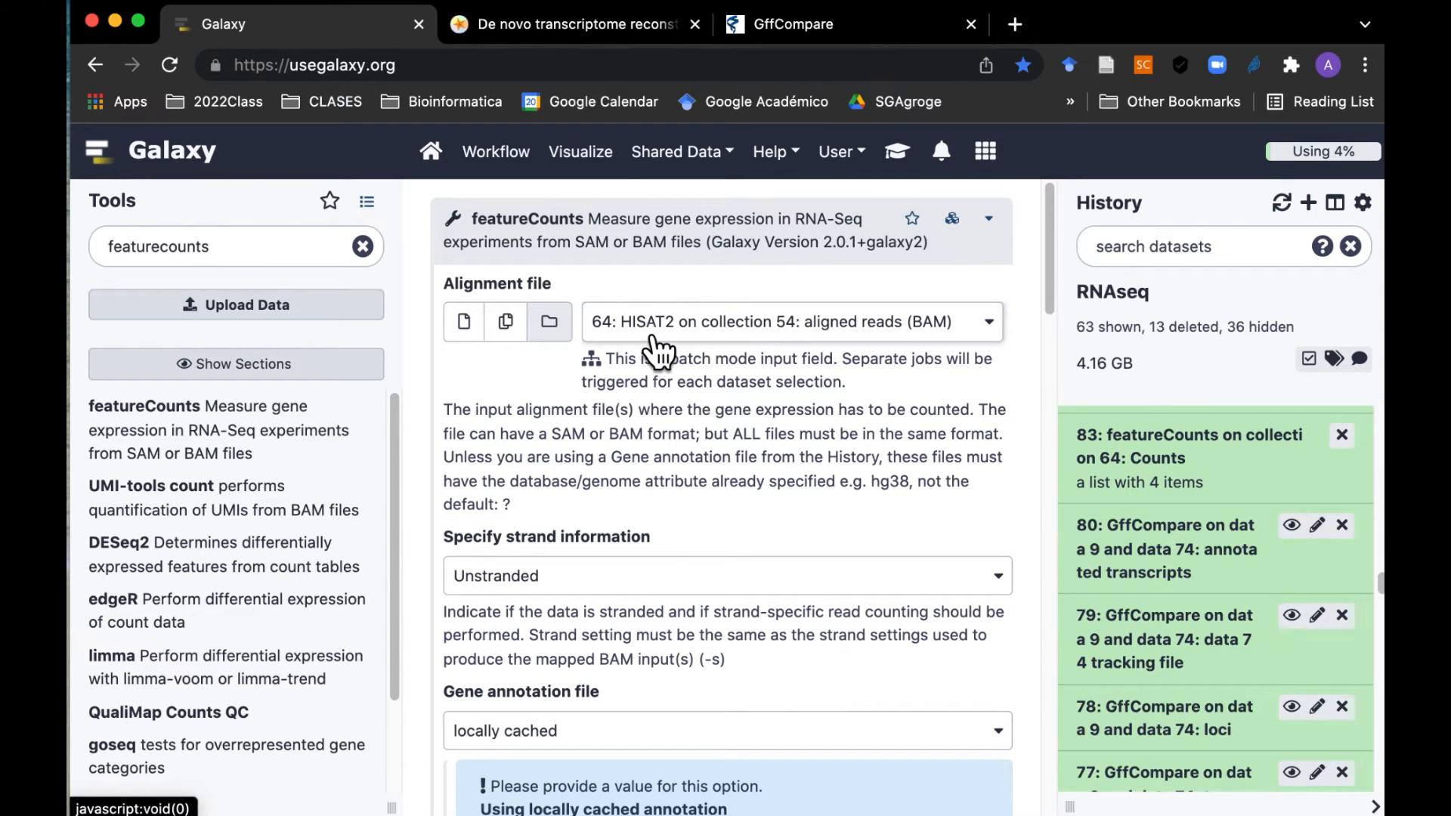
Step: Set the featureCounts strand information to Stranded (Forward)
scroll(657, 351, "down", 2)
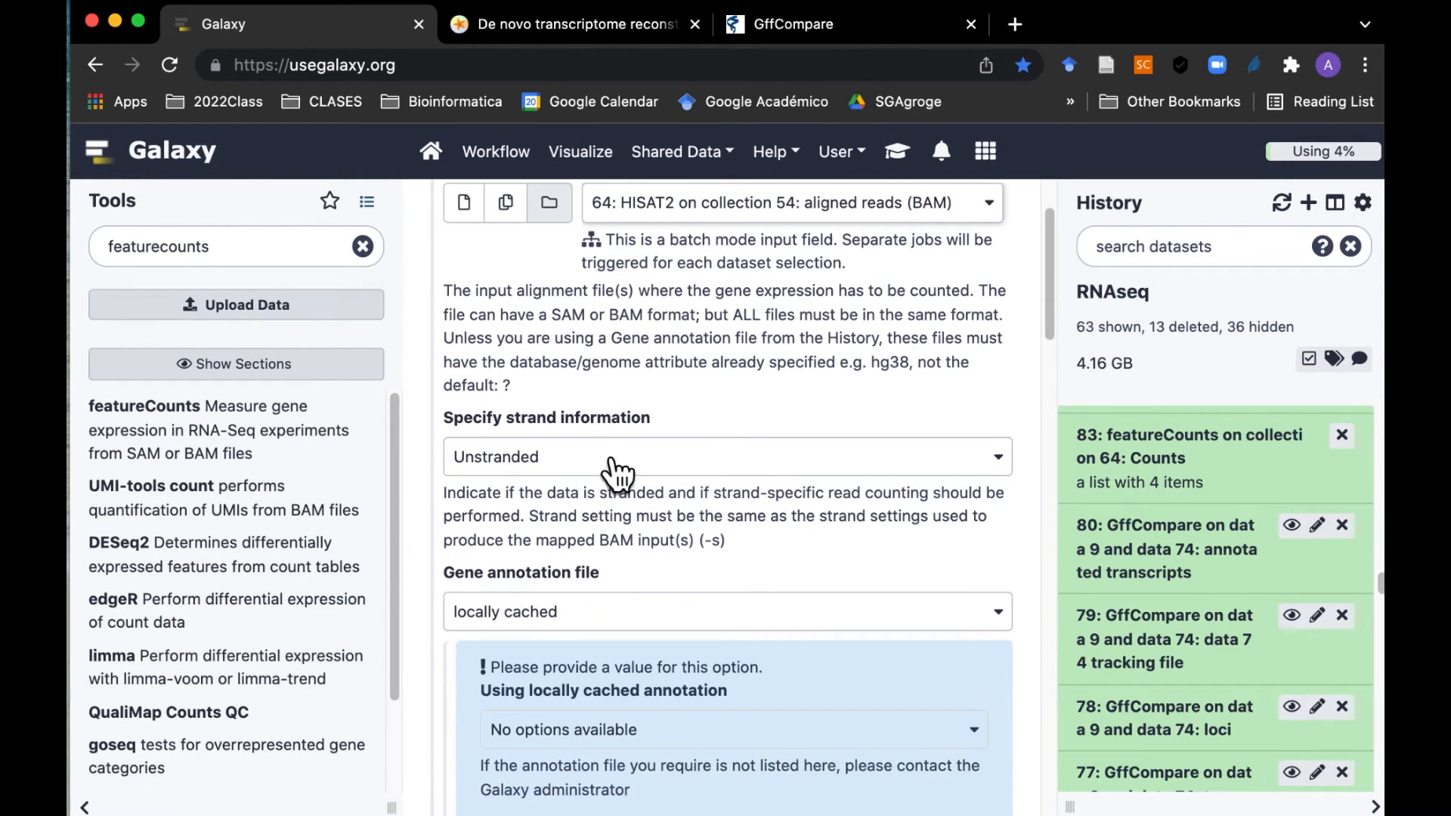
left_click(963, 456)
left_click(762, 573)
Step: Take the gene annotation file from the history, using dataset 136: GffCompare on data 9 and data 74: annotated transcripts
scroll(747, 544, "down", 2)
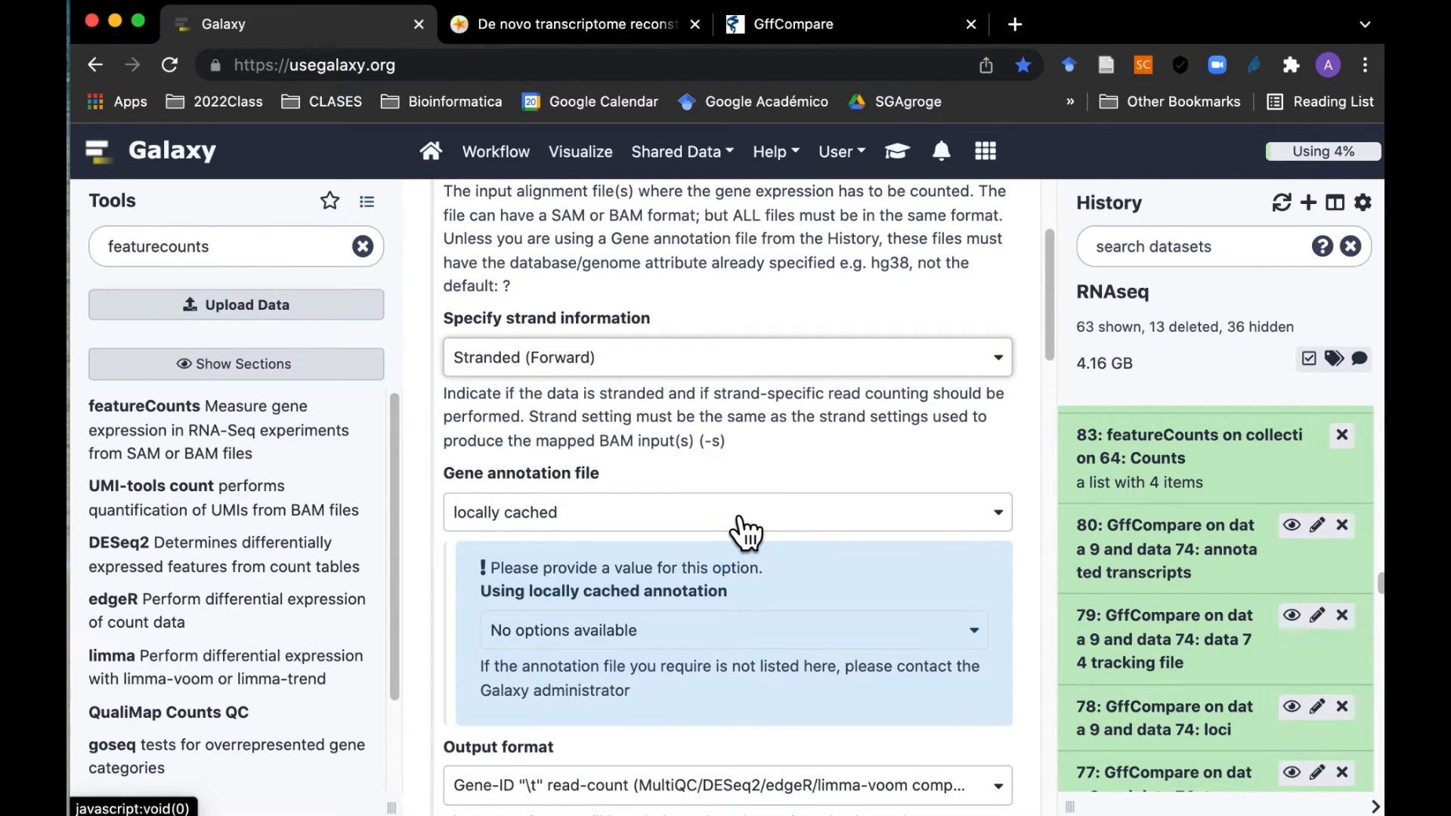
left_click(739, 522)
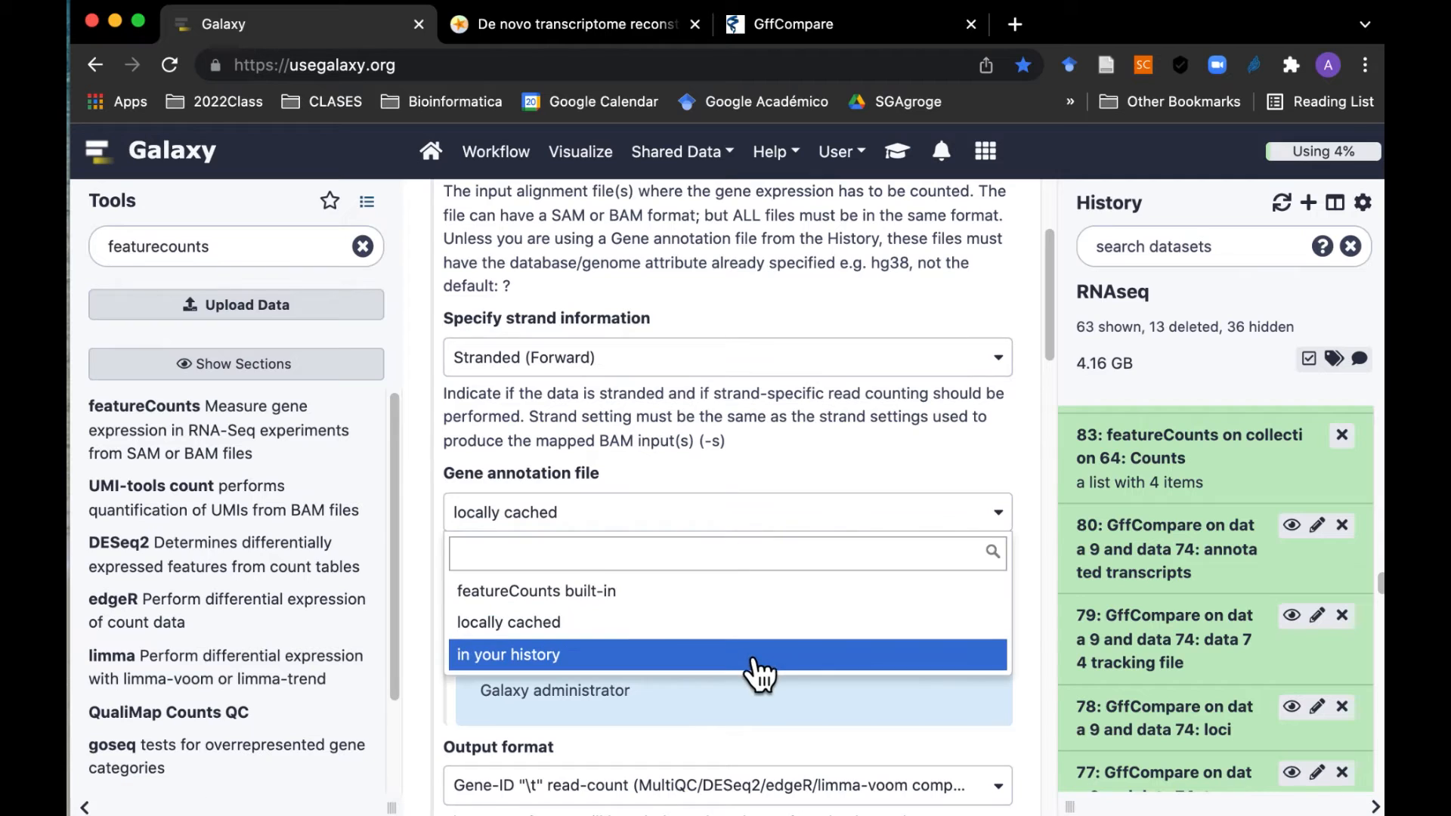
left_click(755, 659)
scroll(644, 606, "down", 1)
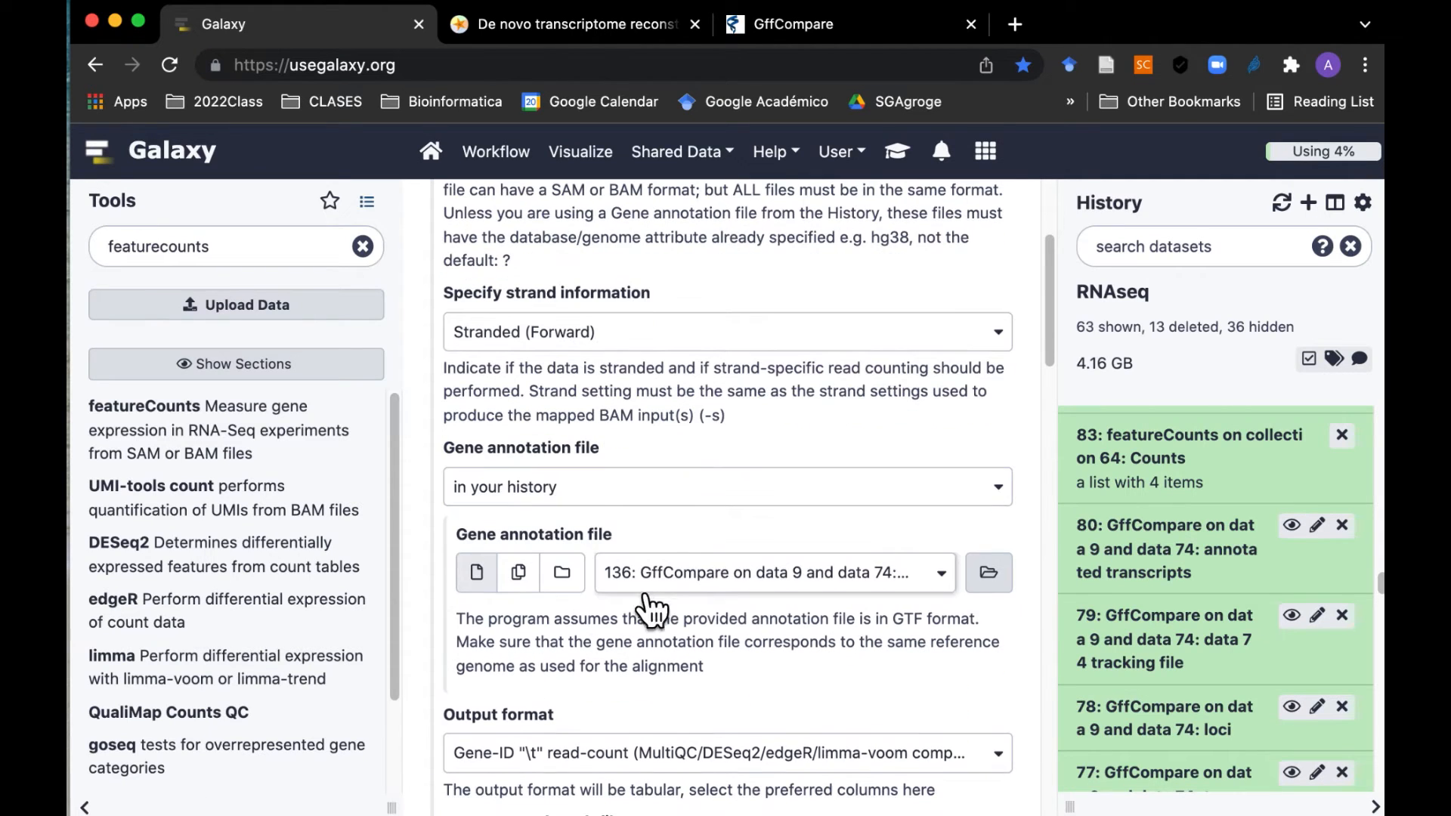
left_click(927, 576)
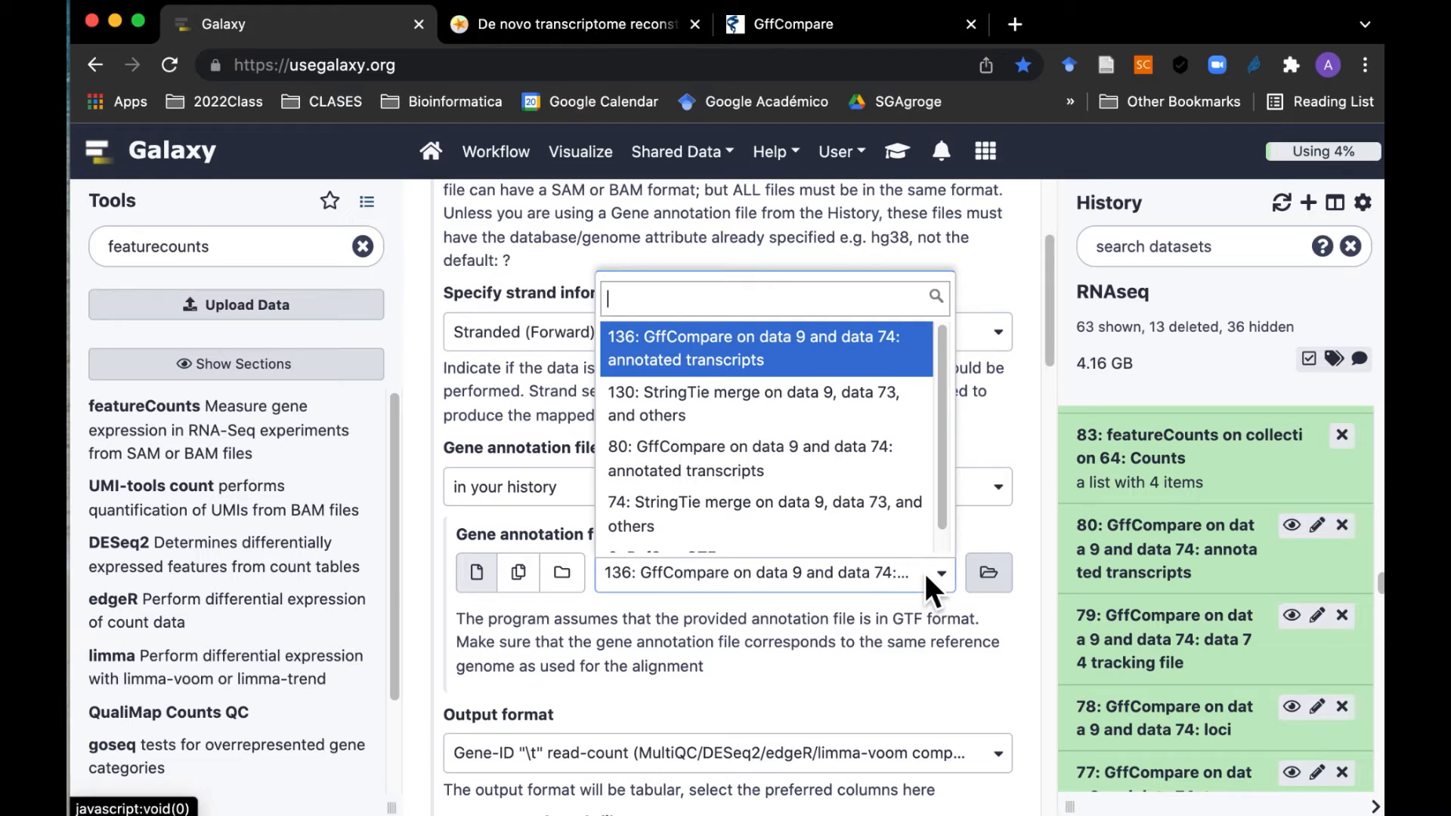
left_click(763, 361)
Step: In the paired-end read options, enable counting fragments (or templates) instead of individual reads
scroll(840, 634, "down", 5)
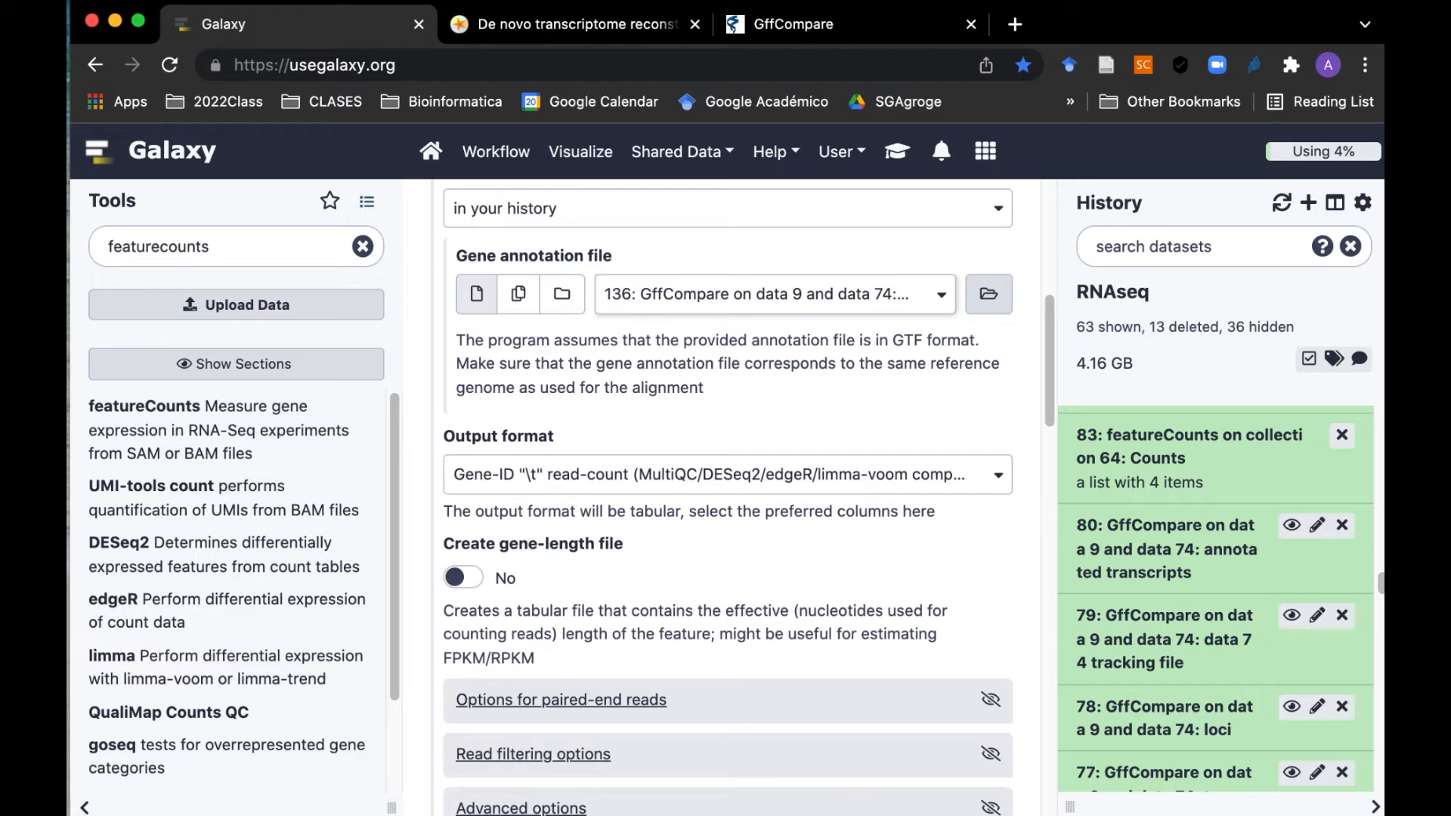
scroll(754, 724, "down", 3)
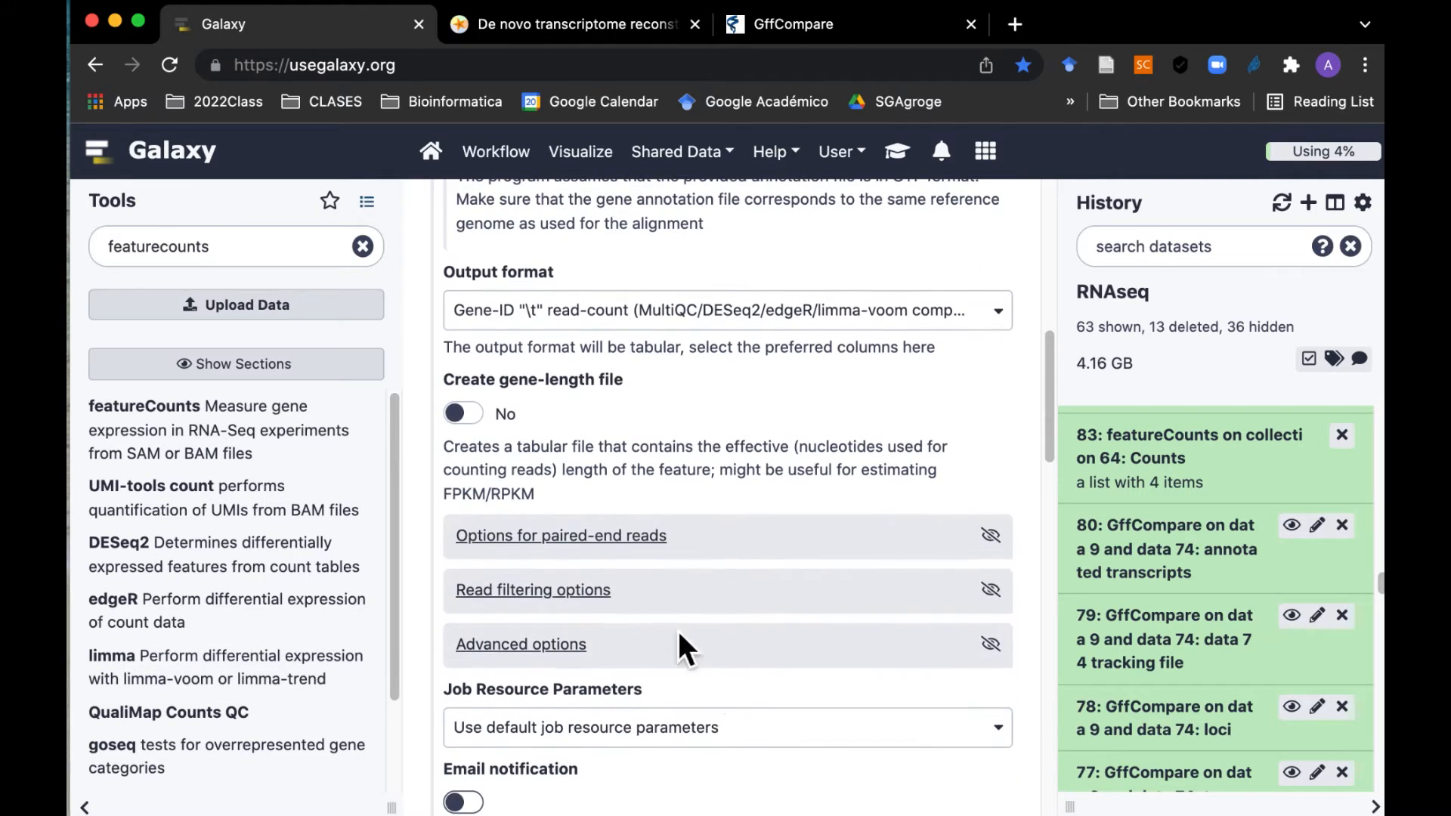
left_click(586, 545)
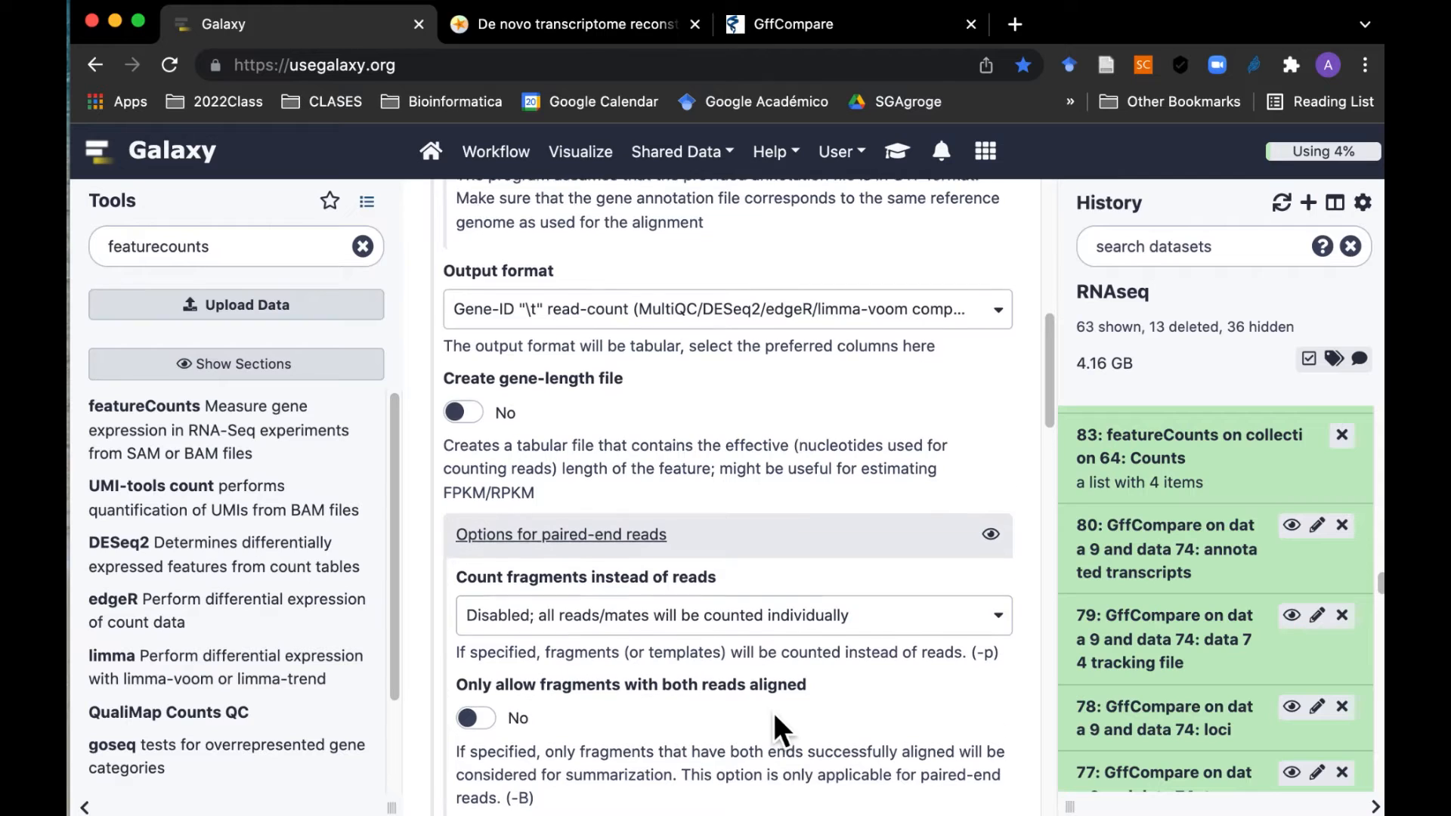
scroll(773, 712, "down", 1)
left_click(801, 577)
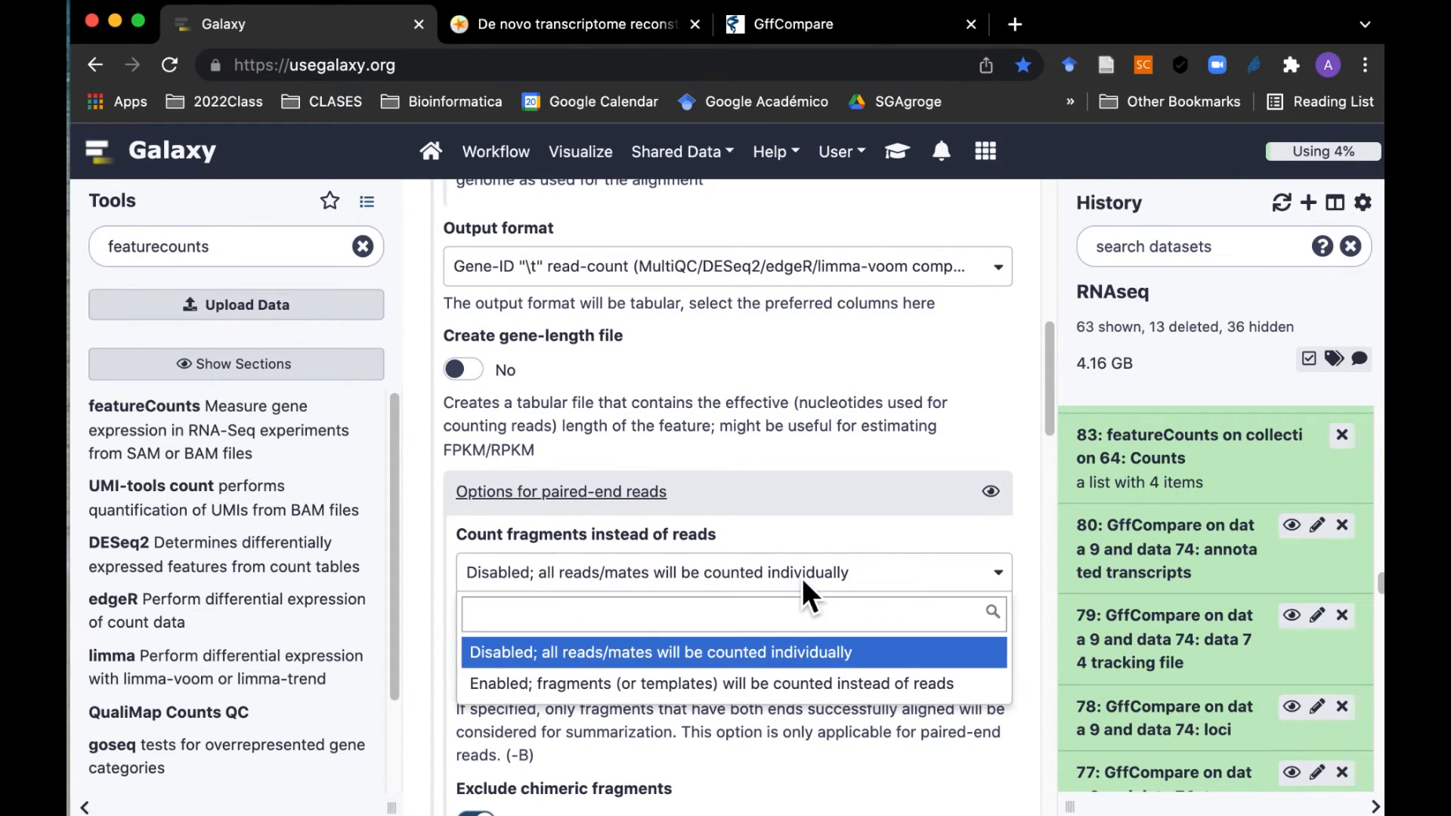
left_click(753, 688)
Step: In the advanced options, change the GFF gene identifier to transcript_id
scroll(752, 687, "down", 3)
scroll(753, 687, "down", 5)
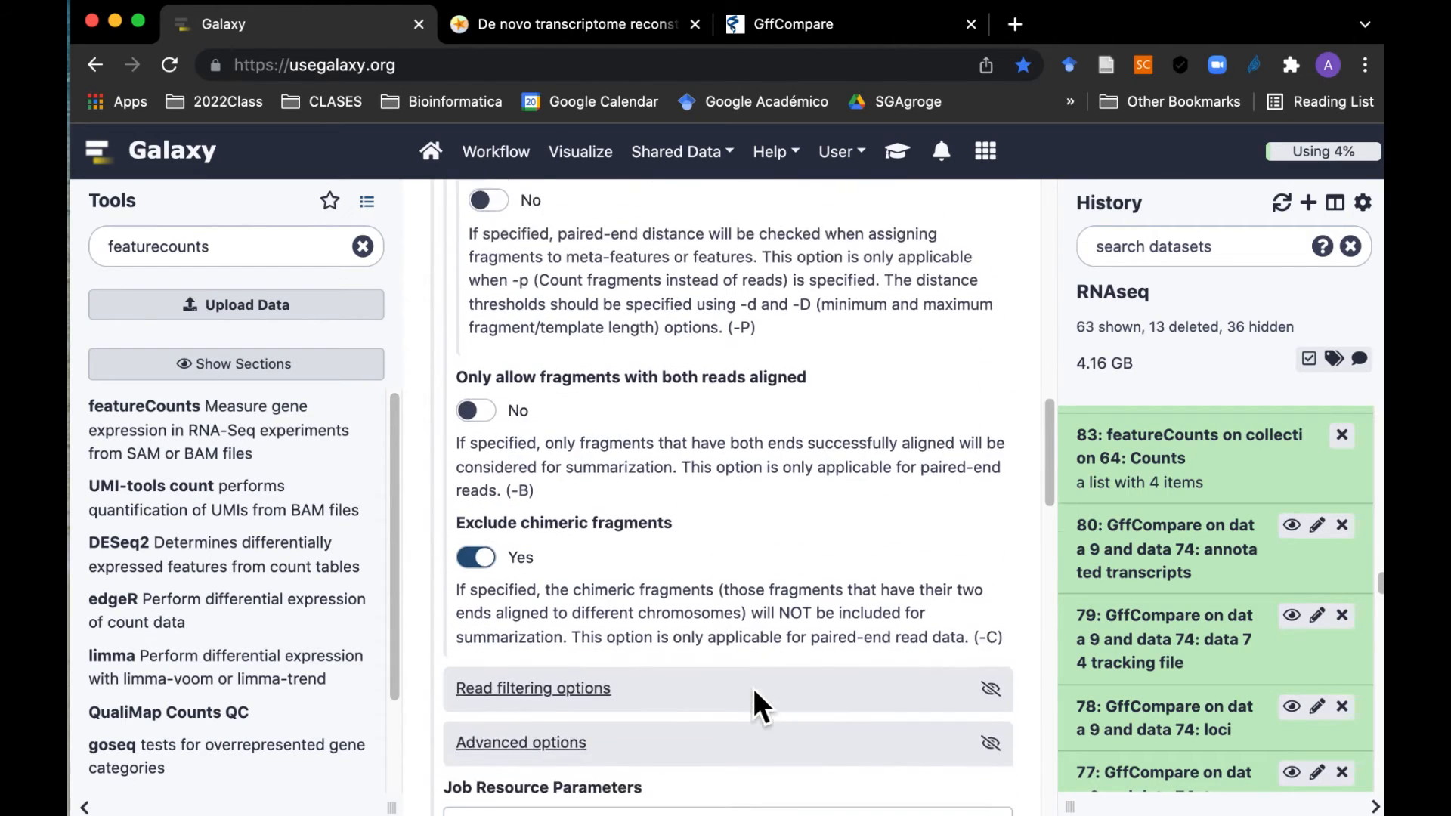
left_click(564, 652)
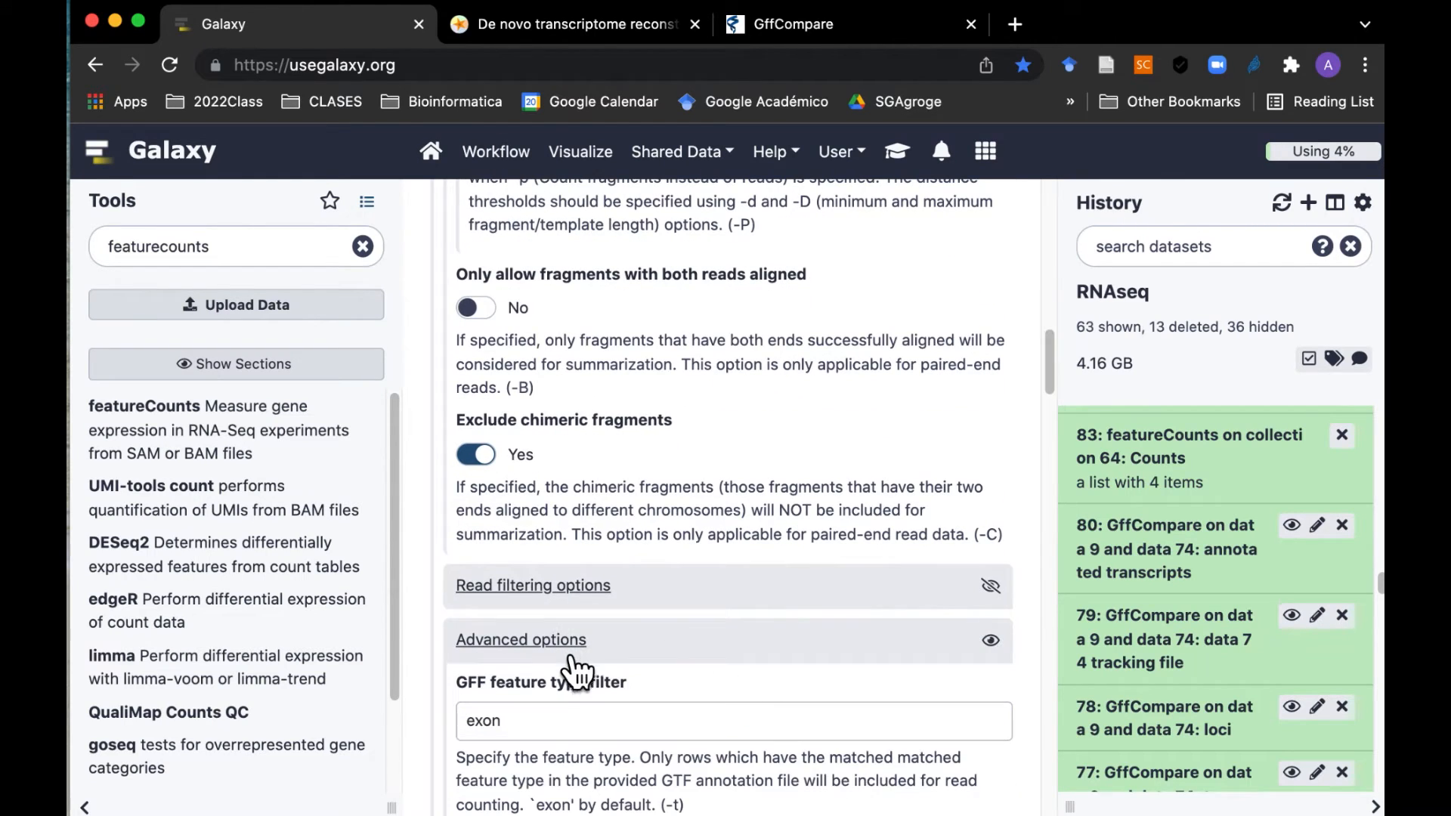
scroll(736, 696, "down", 1)
scroll(736, 695, "down", 2)
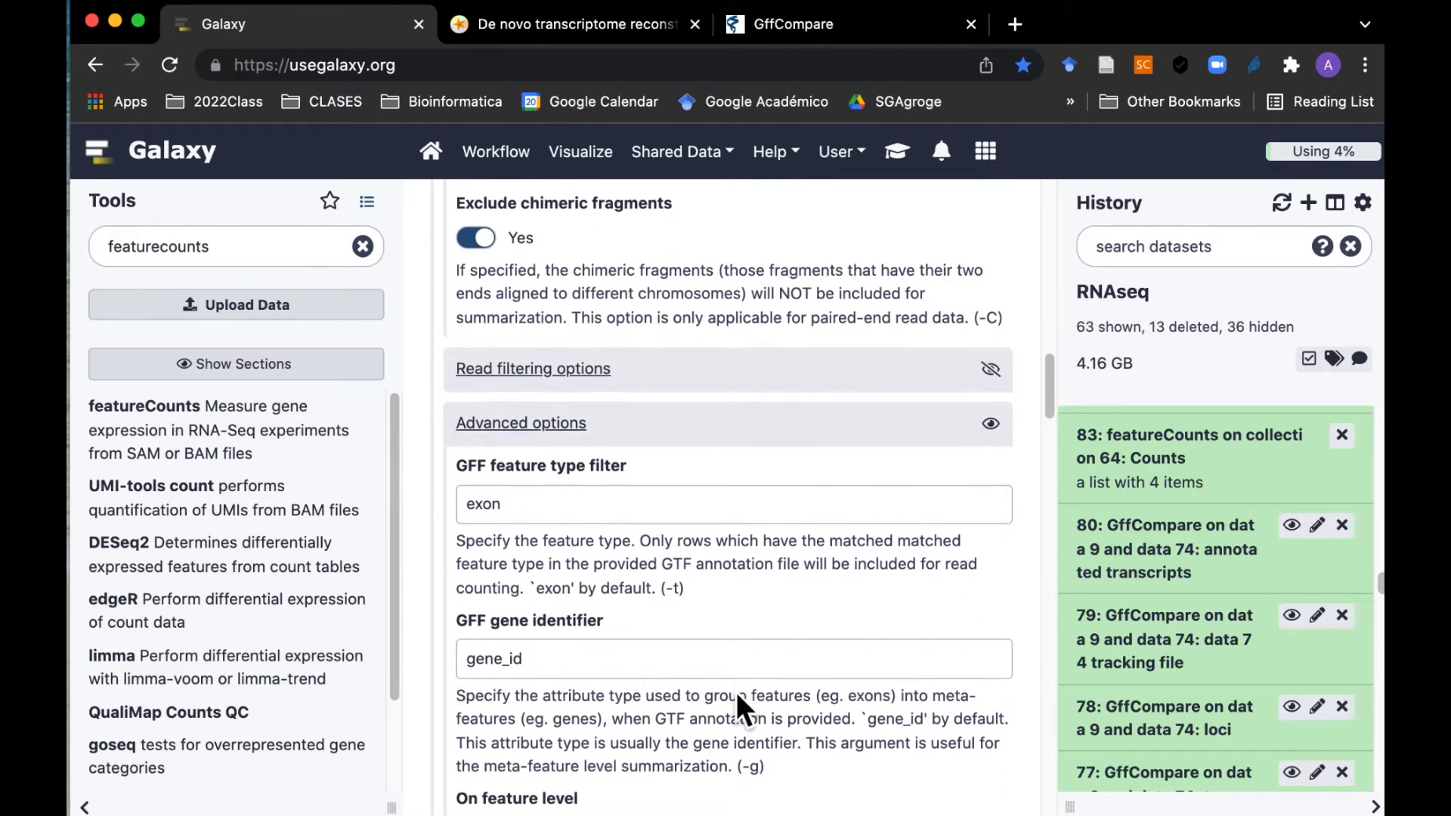
scroll(736, 691, "down", 1)
left_click_drag(503, 580, 436, 594)
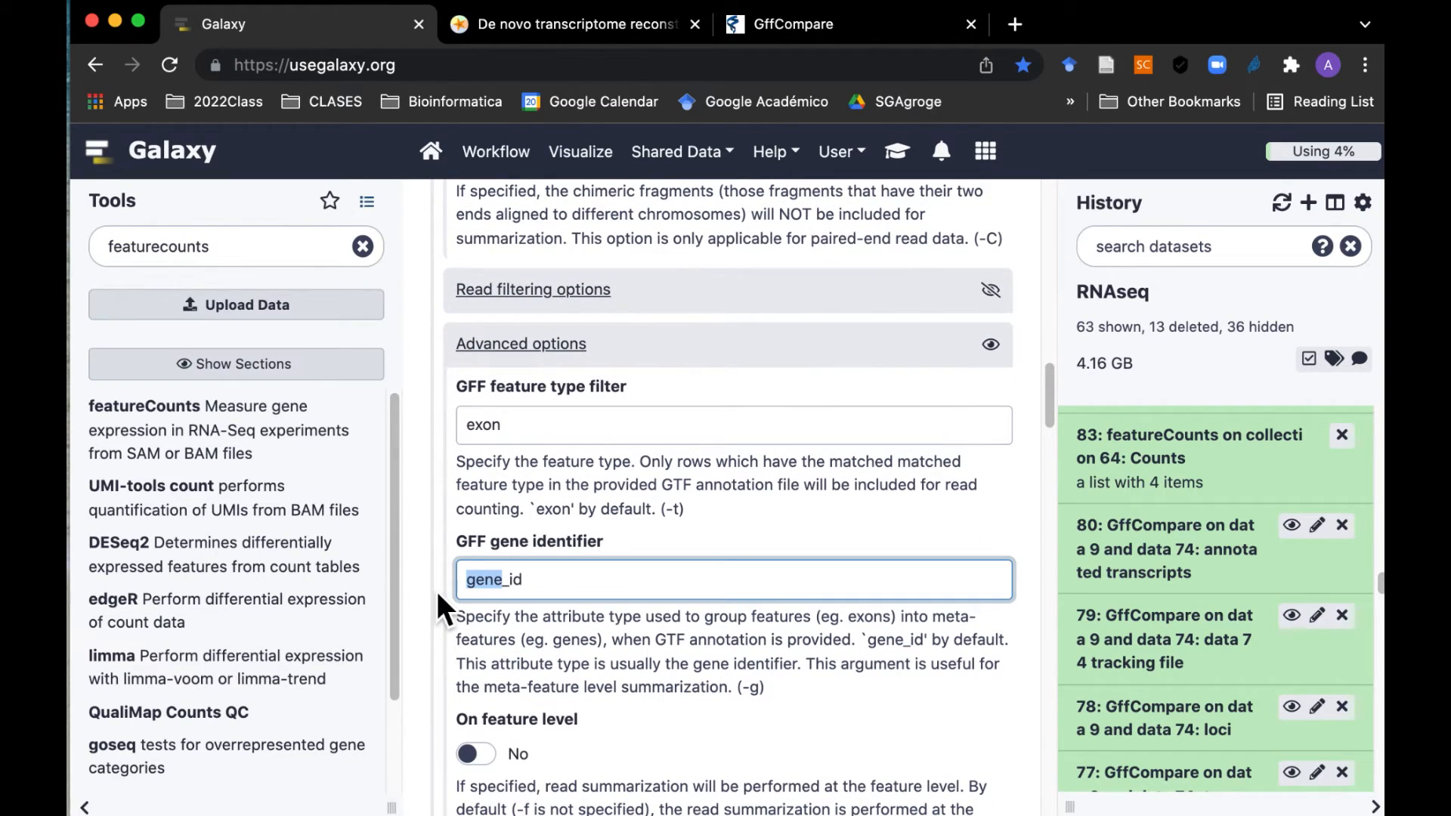
type("transcript")
Step: Leave the other advanced options at their defaults and run featureCounts
scroll(835, 678, "down", 8)
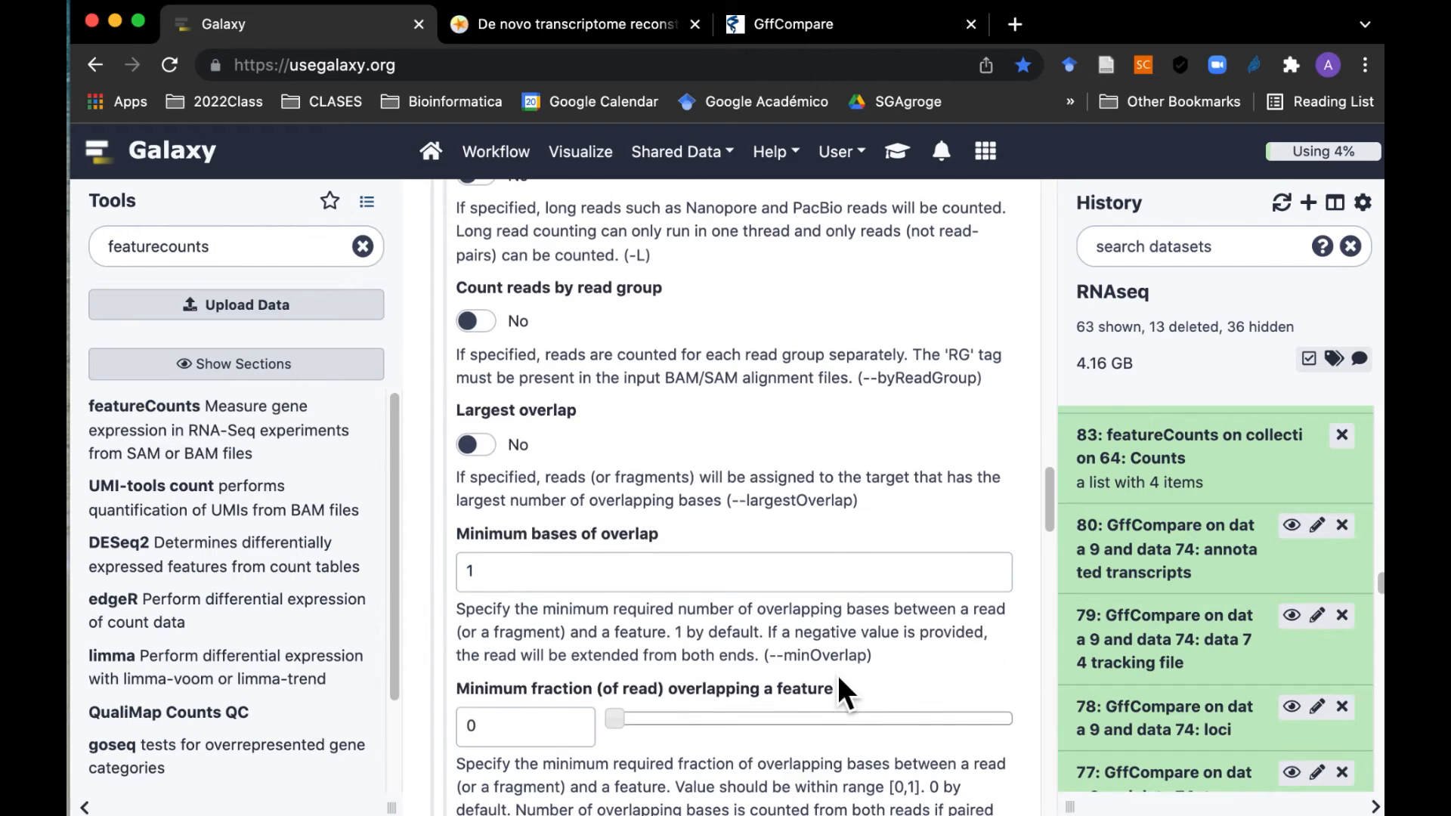
scroll(838, 678, "down", 9)
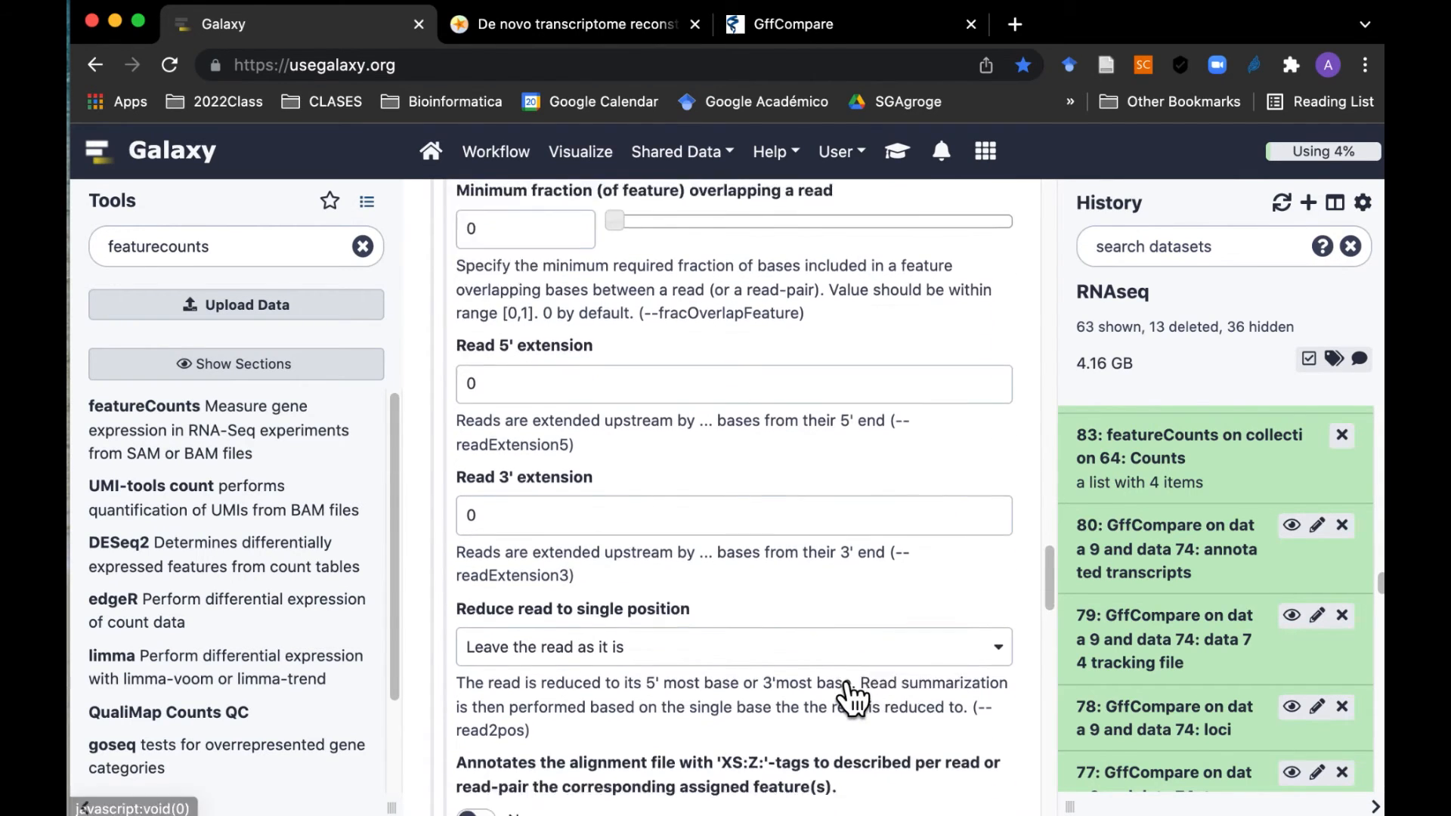
scroll(851, 695, "down", 8)
left_click(504, 550)
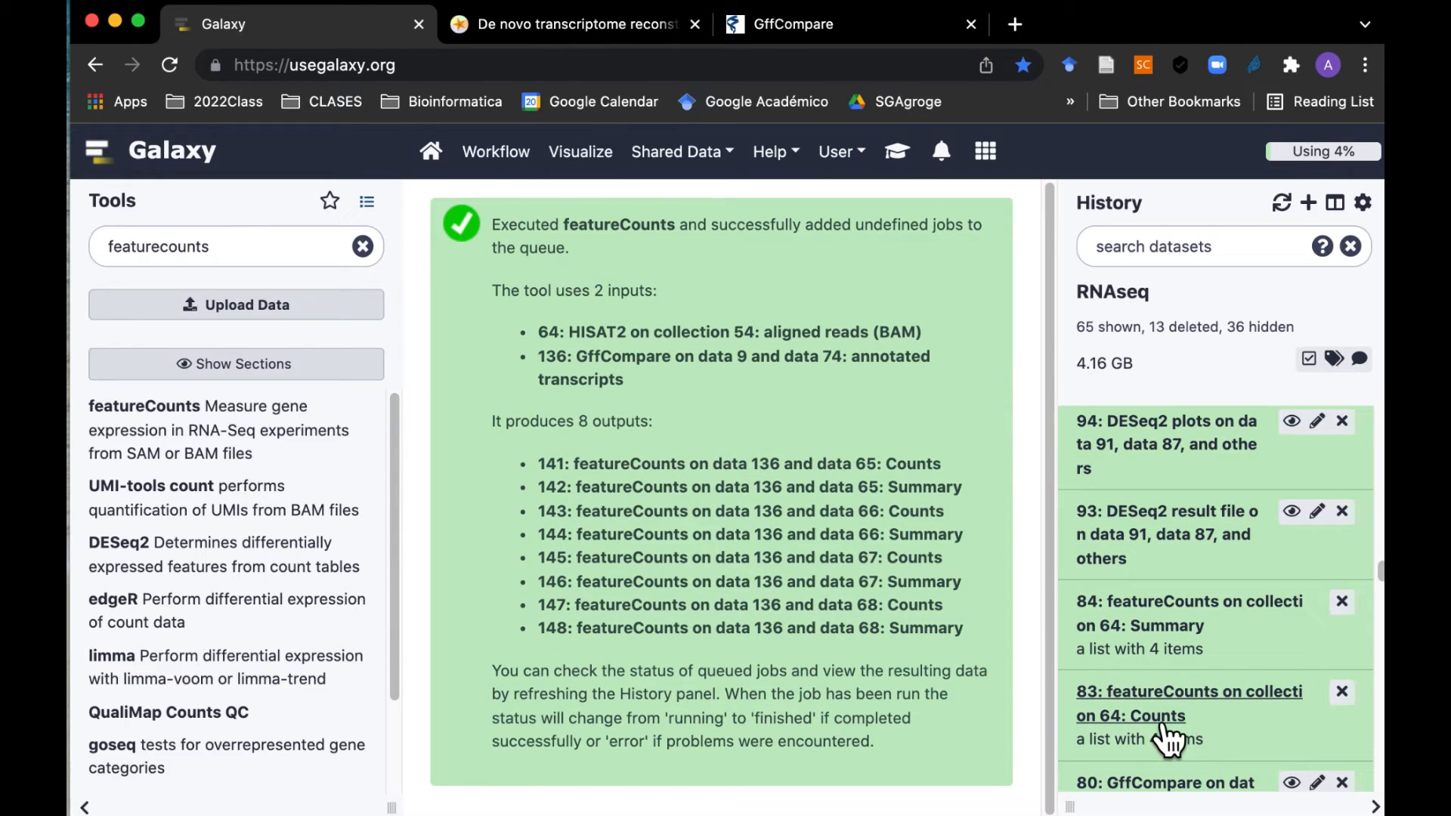
Step: View the G1E_rep1 tables in the earlier featureCounts Summary and Counts collections and examine the transcript counts
left_click(1179, 626)
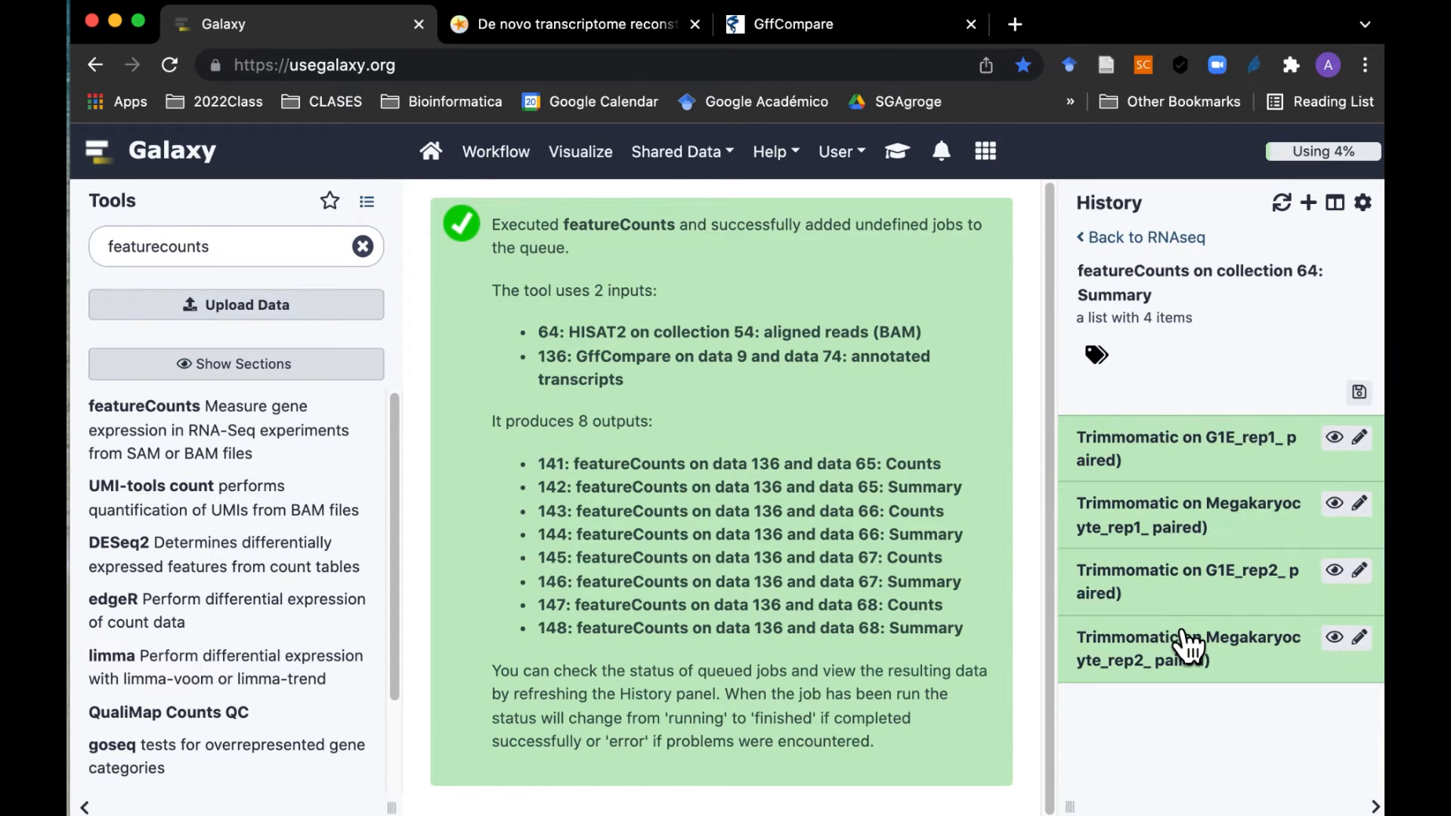
left_click(1352, 441)
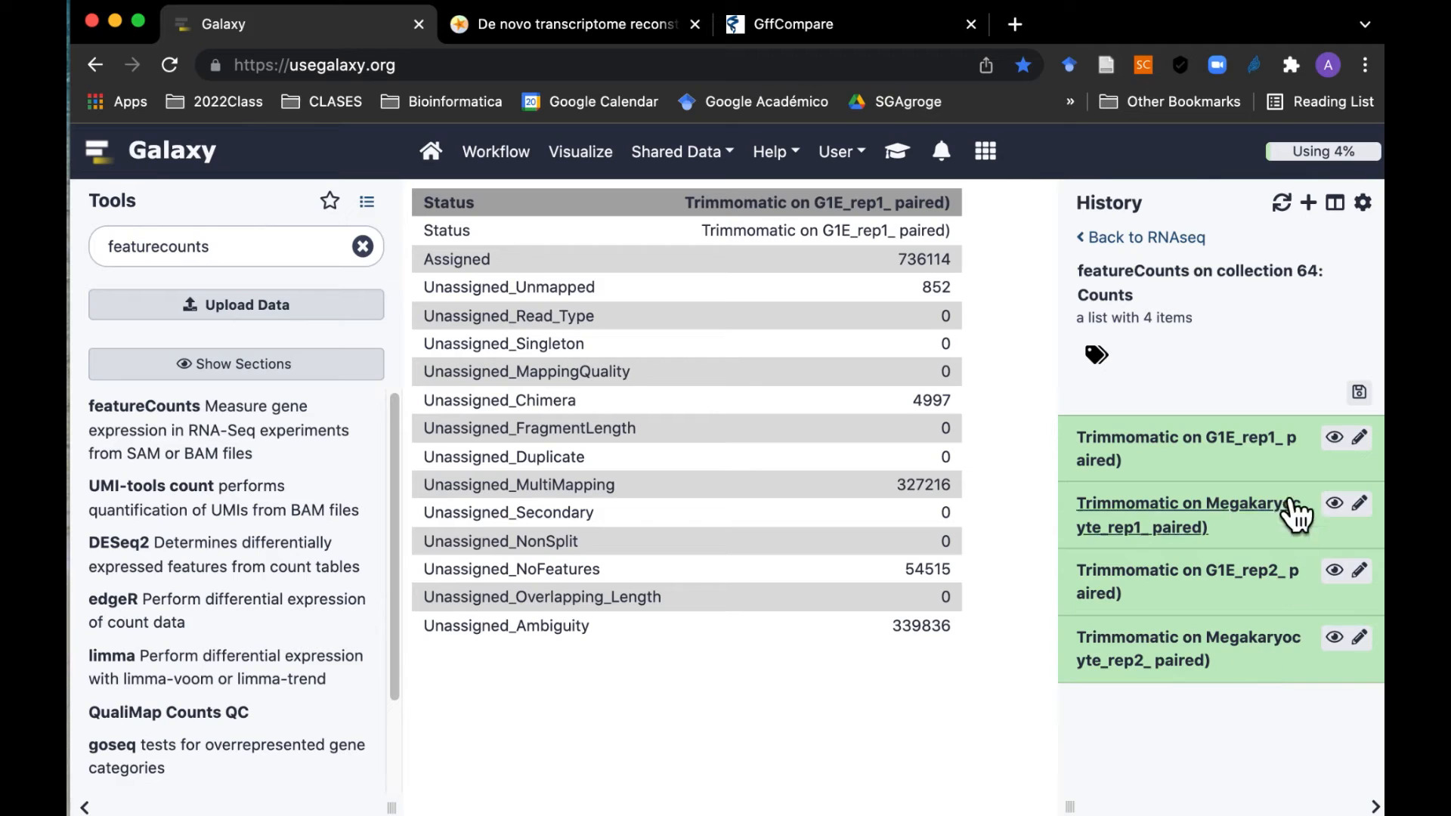
left_click(1344, 450)
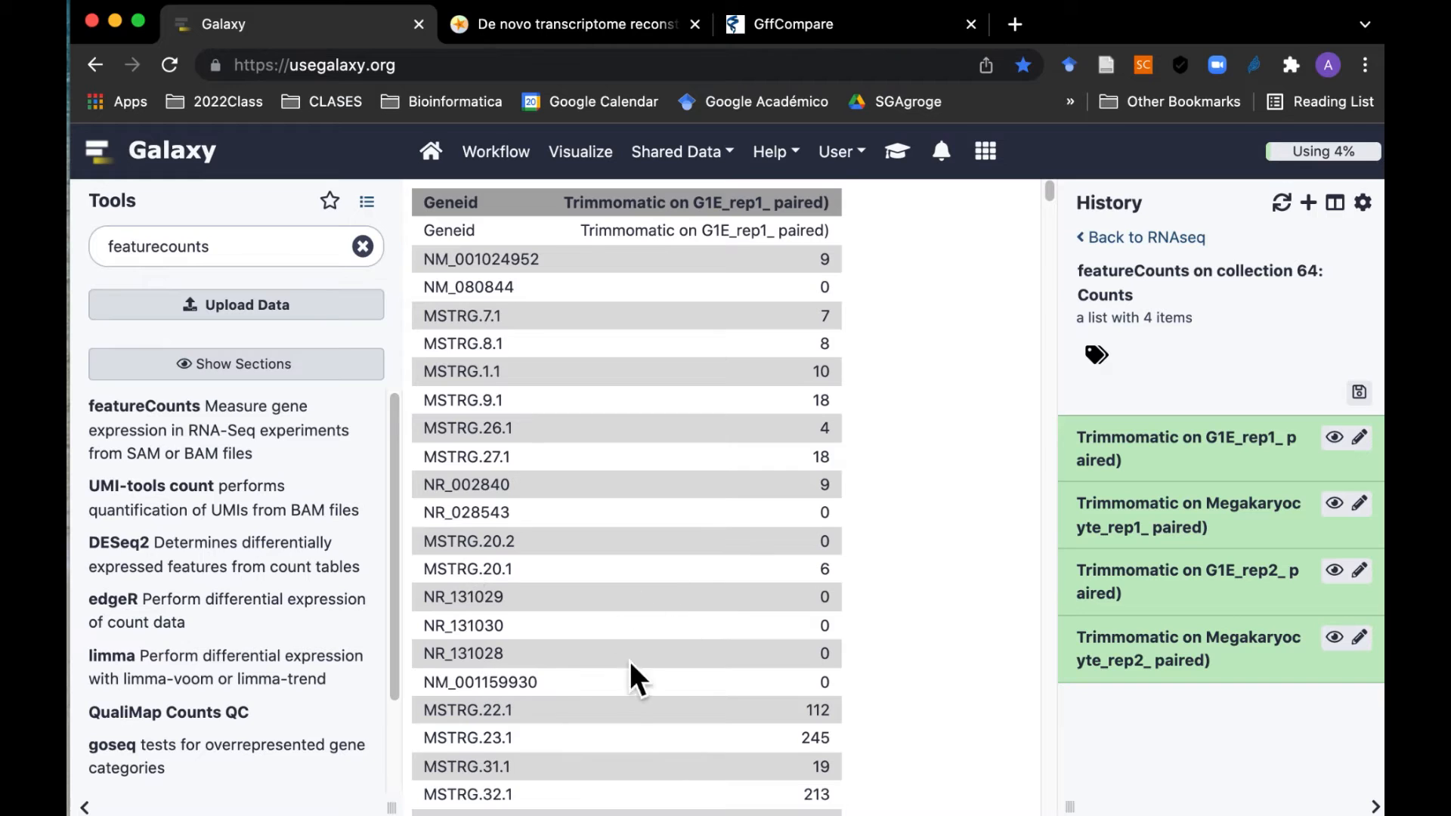
scroll(648, 648, "down", 5)
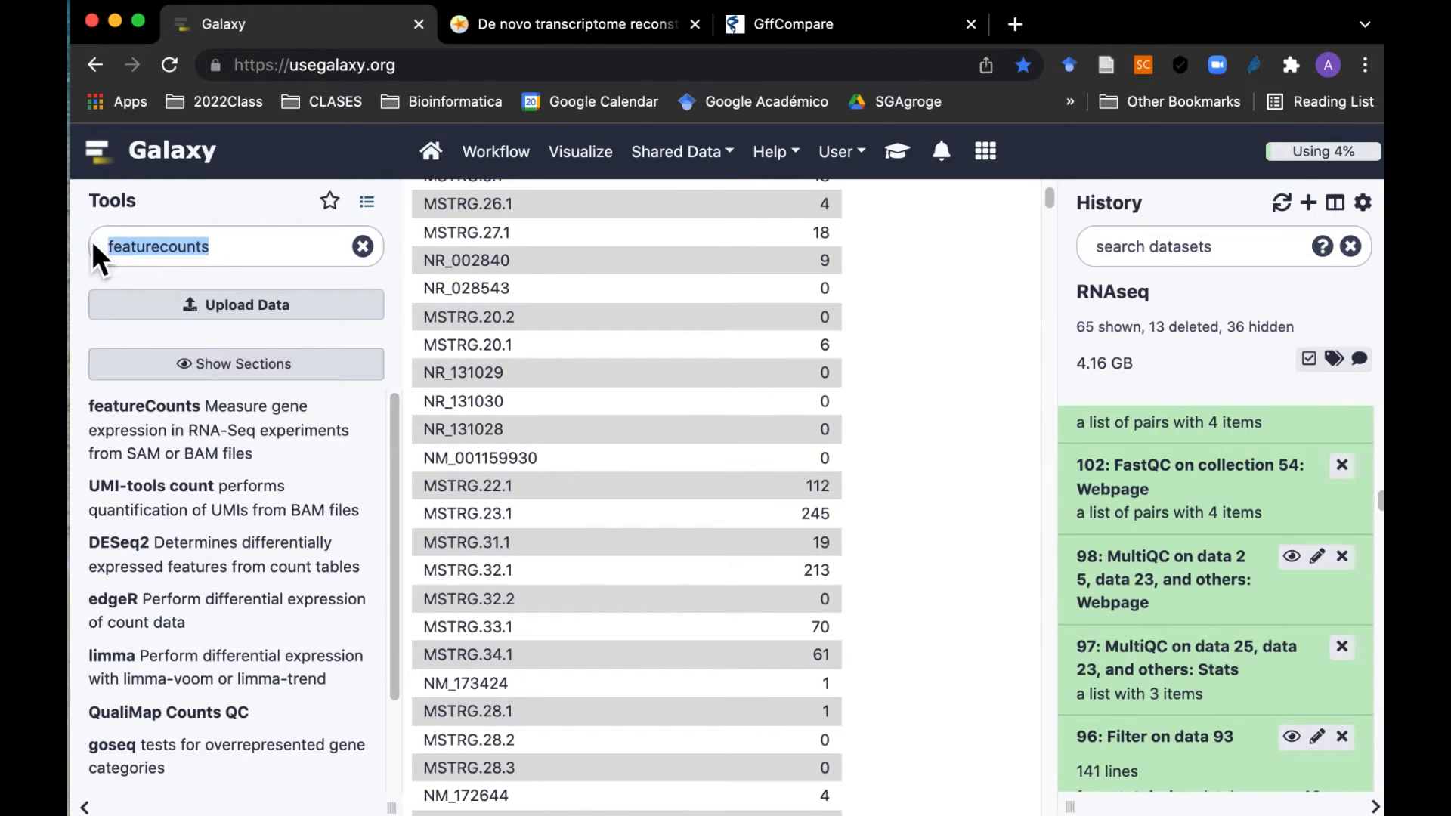
Step: Find the DESeq2 tool and open its form
type("deseq2")
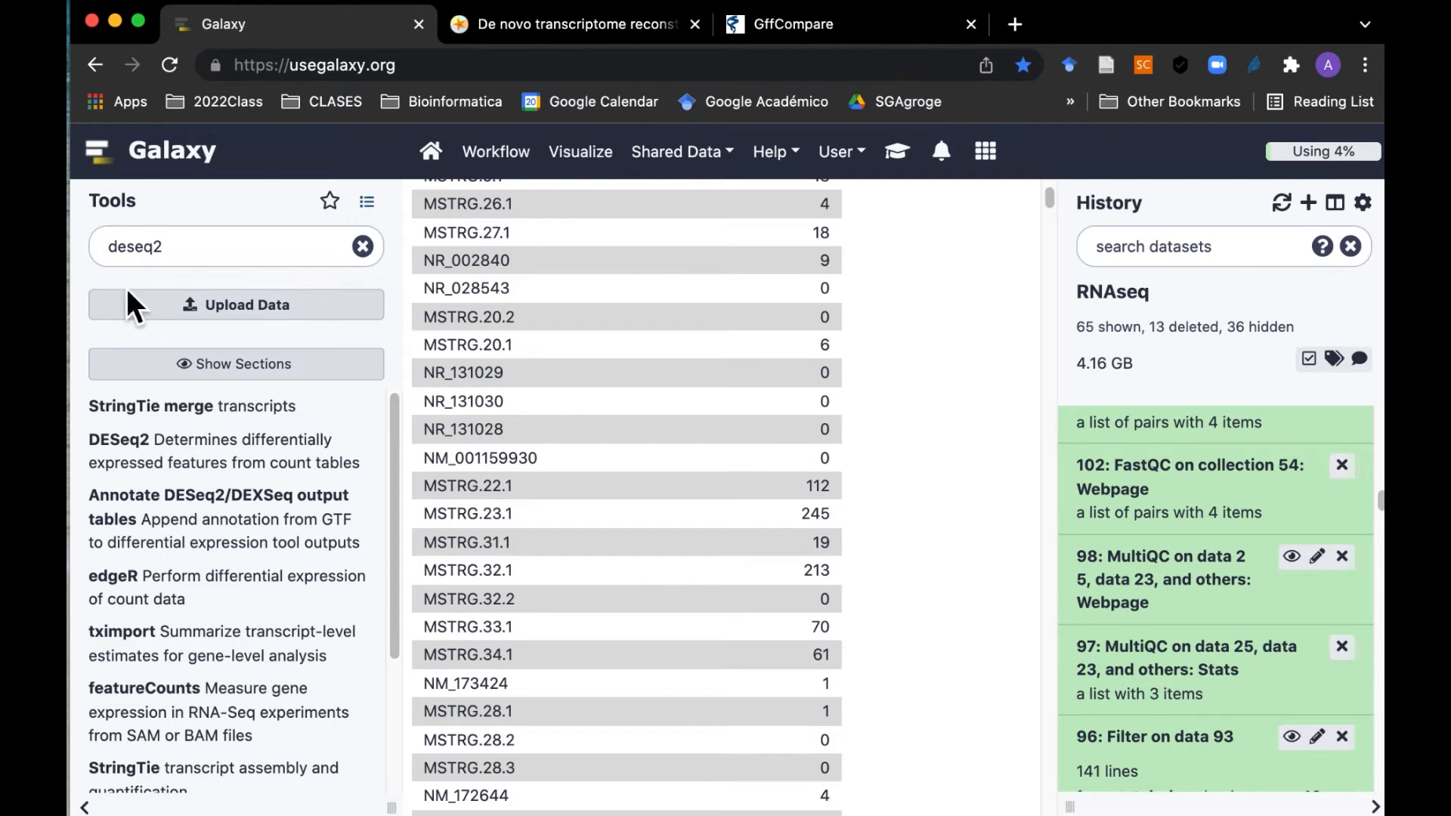
left_click(183, 456)
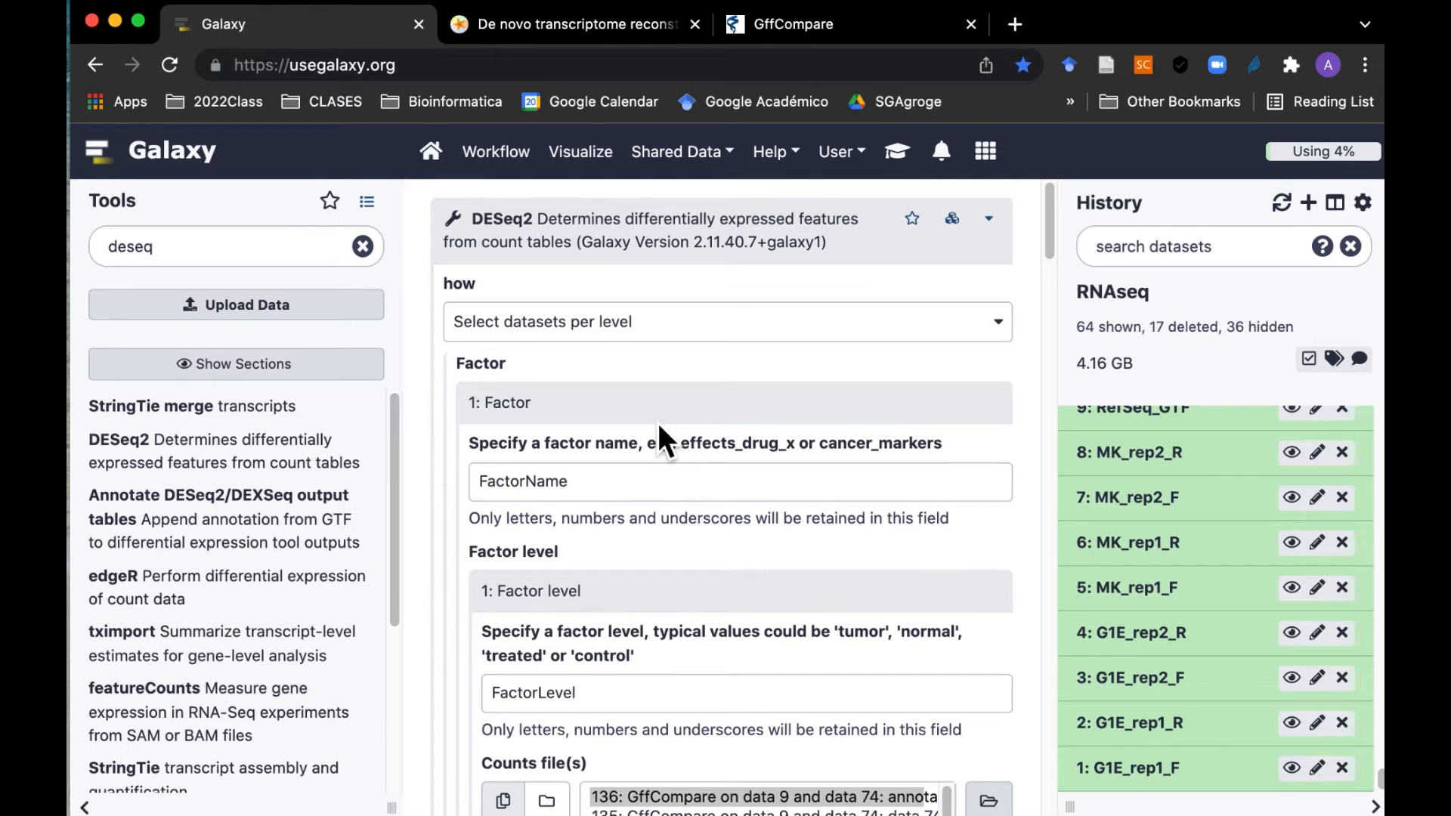
Step: Name the DESeq2 factor GE1_vs_MK and enter GE1 and MK as its two factor levels
left_click_drag(610, 485, 467, 484)
type("G")
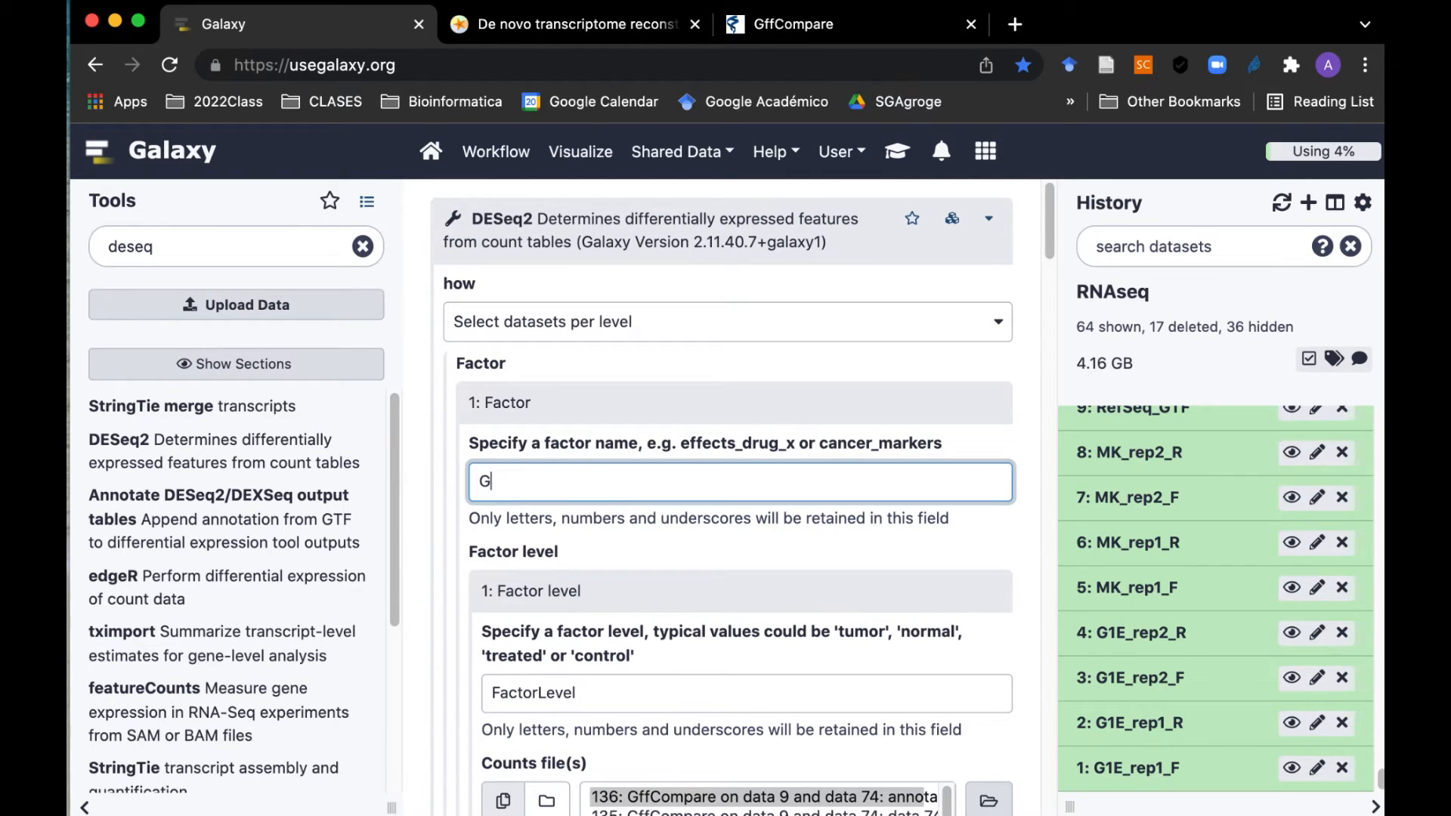
type("E1_vs_MK")
key("Tab")
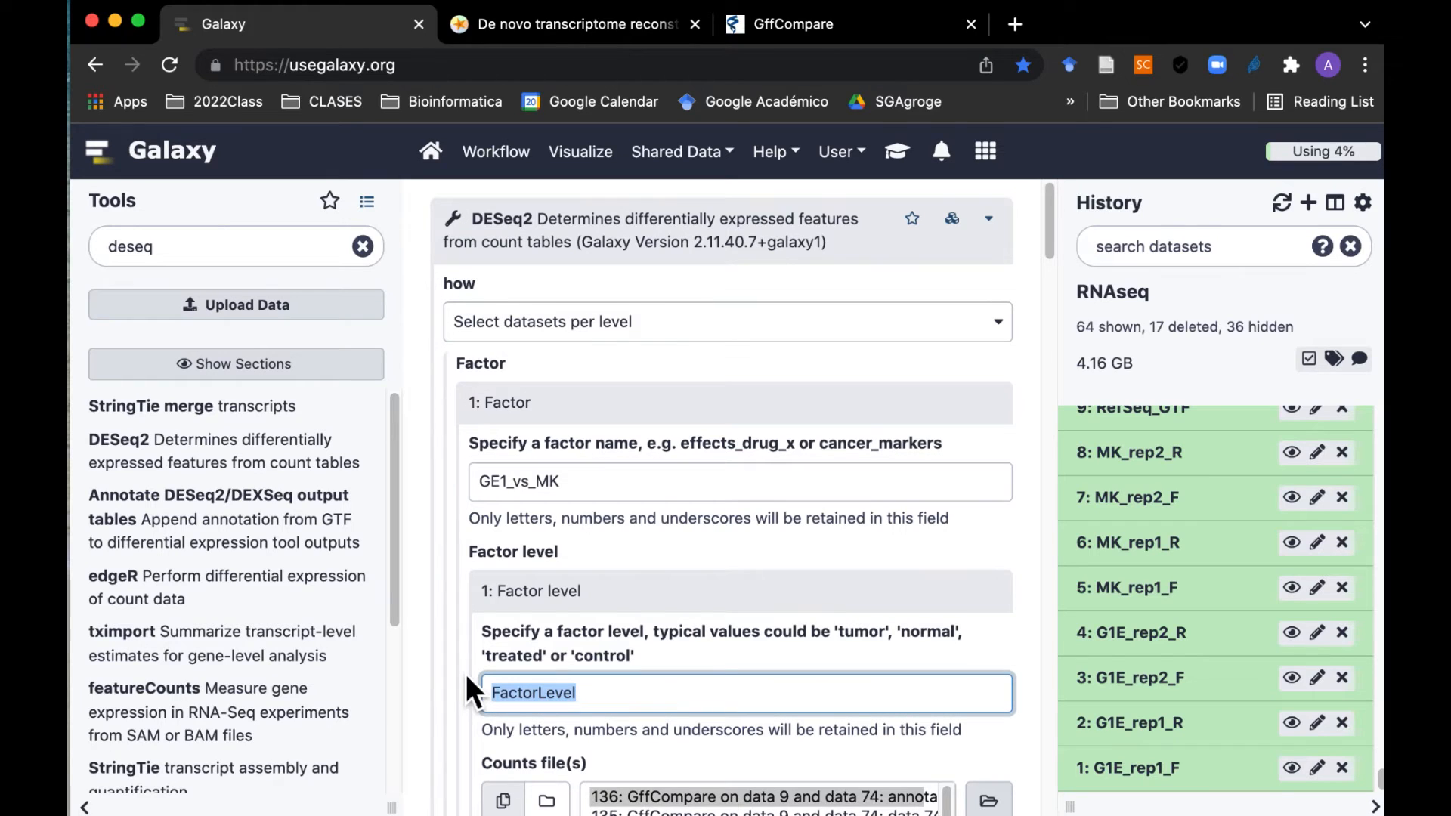
type("GE1")
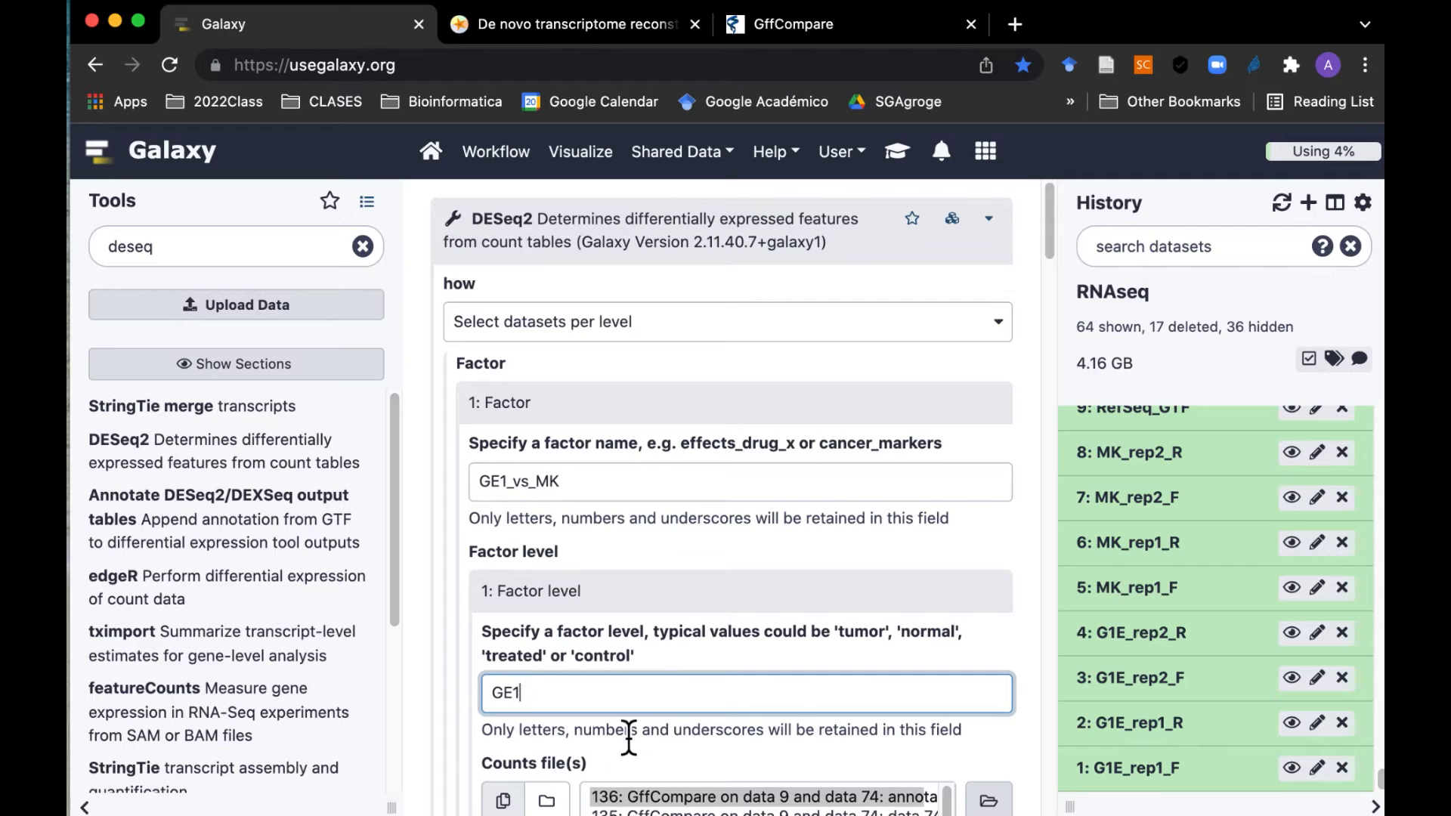
scroll(798, 750, "down", 5)
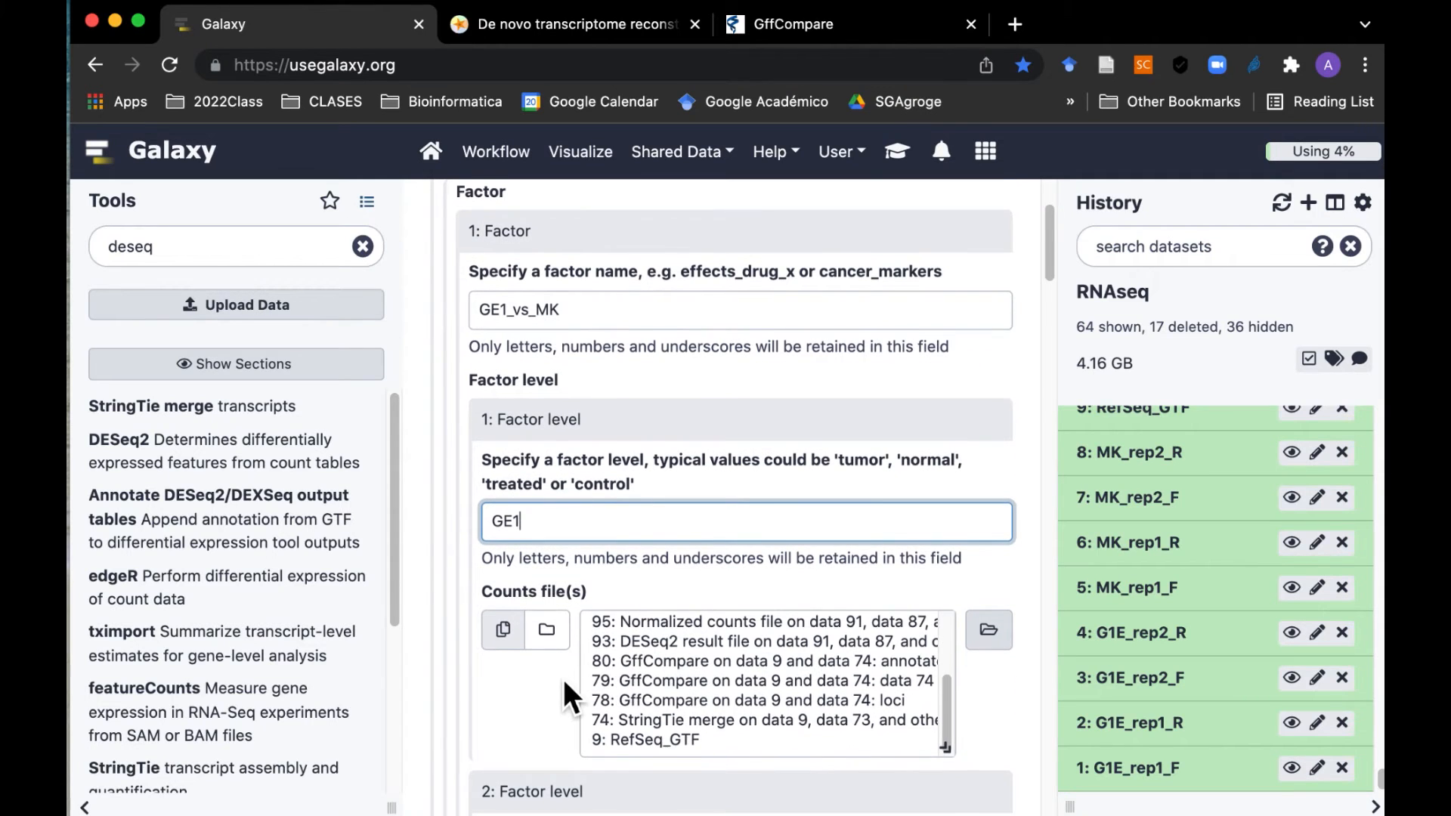
scroll(564, 678, "down", 4)
double_click(602, 591)
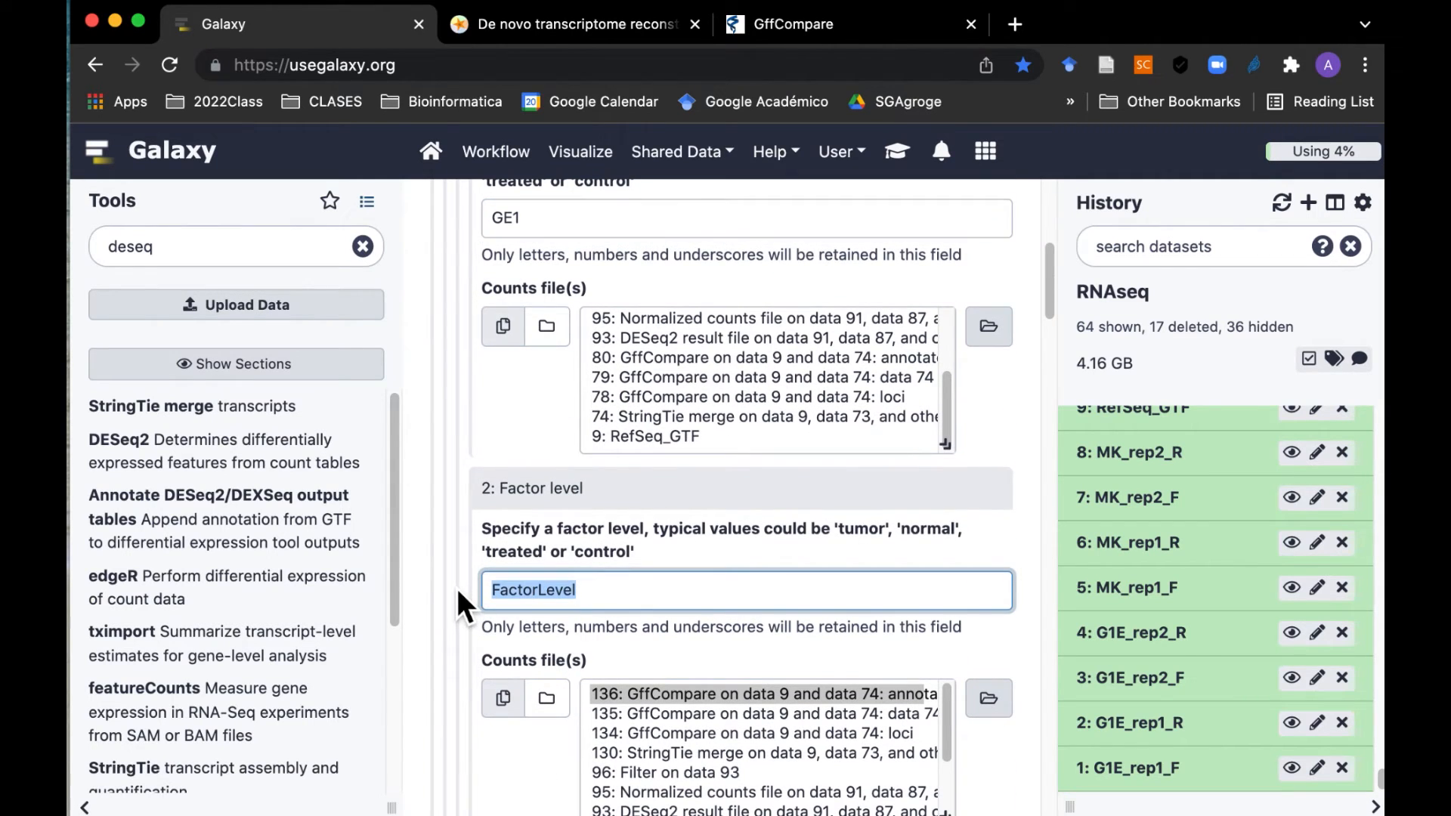
type("MK")
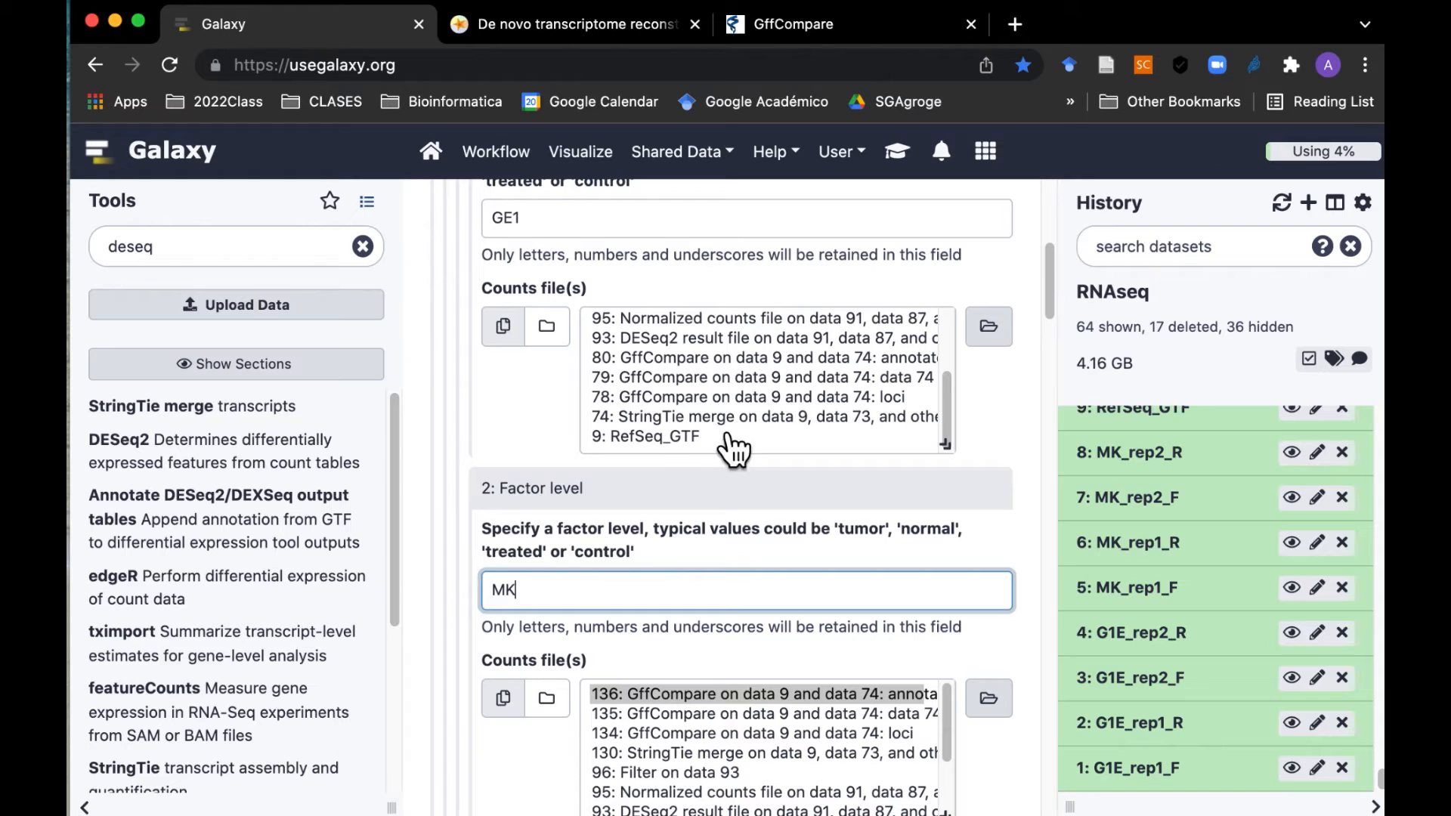
Step: Try the collection 139: featureCounts on collection 64: Counts as the GE1 counts input, and browse for individual datasets instead
scroll(537, 420, "up", 1)
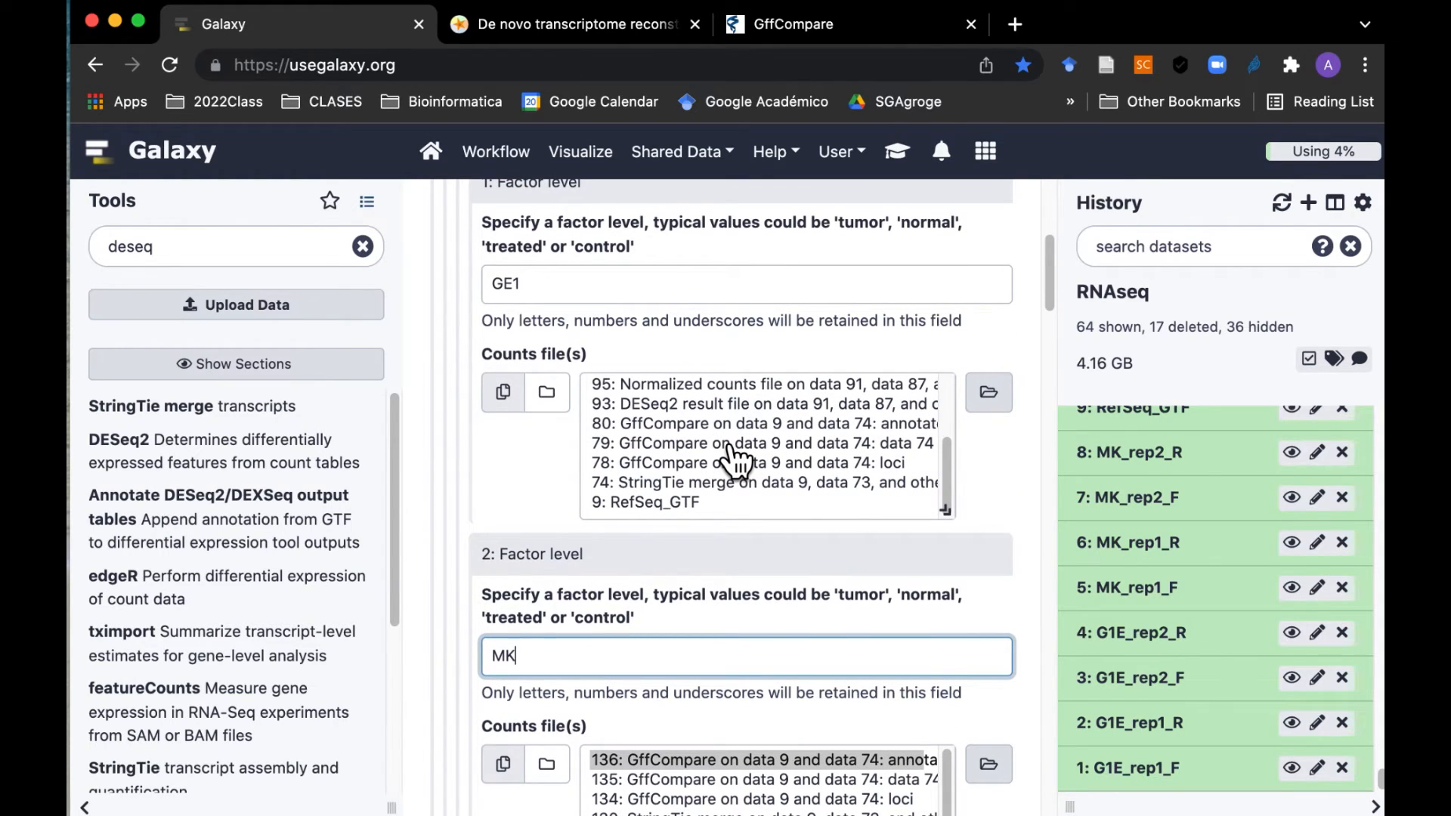
scroll(733, 461, "up", 3)
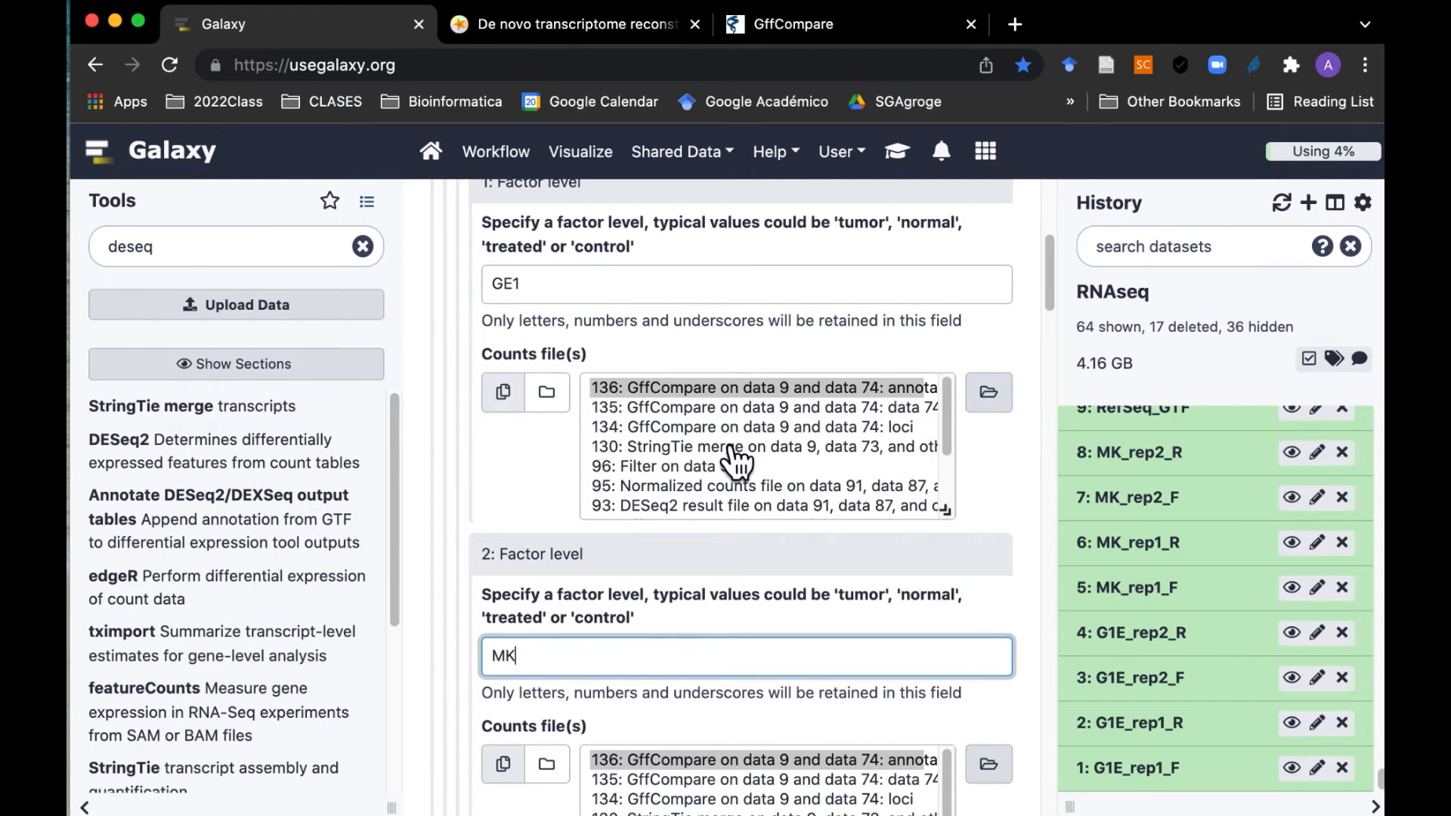
left_click(563, 408)
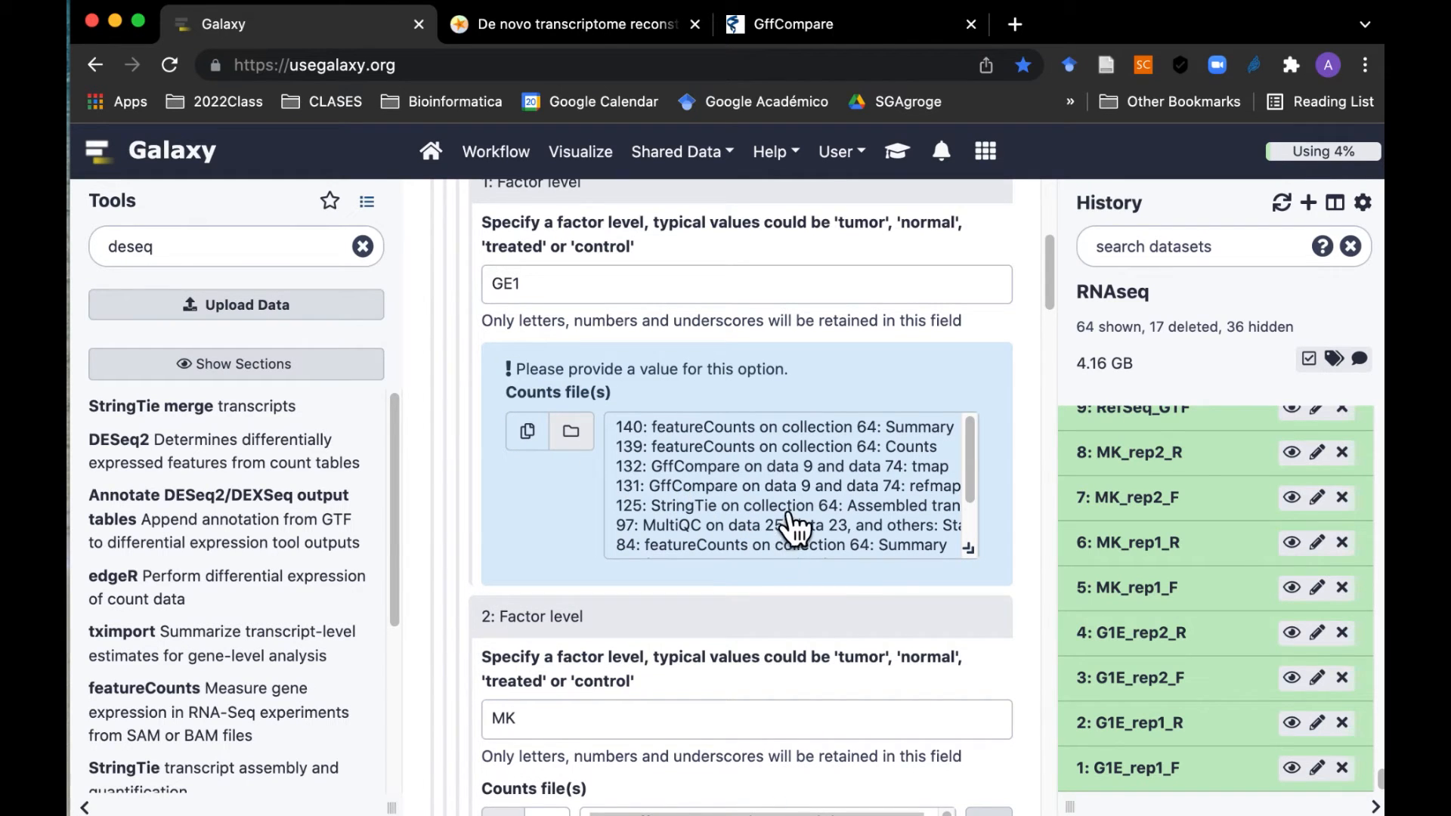
left_click(771, 450)
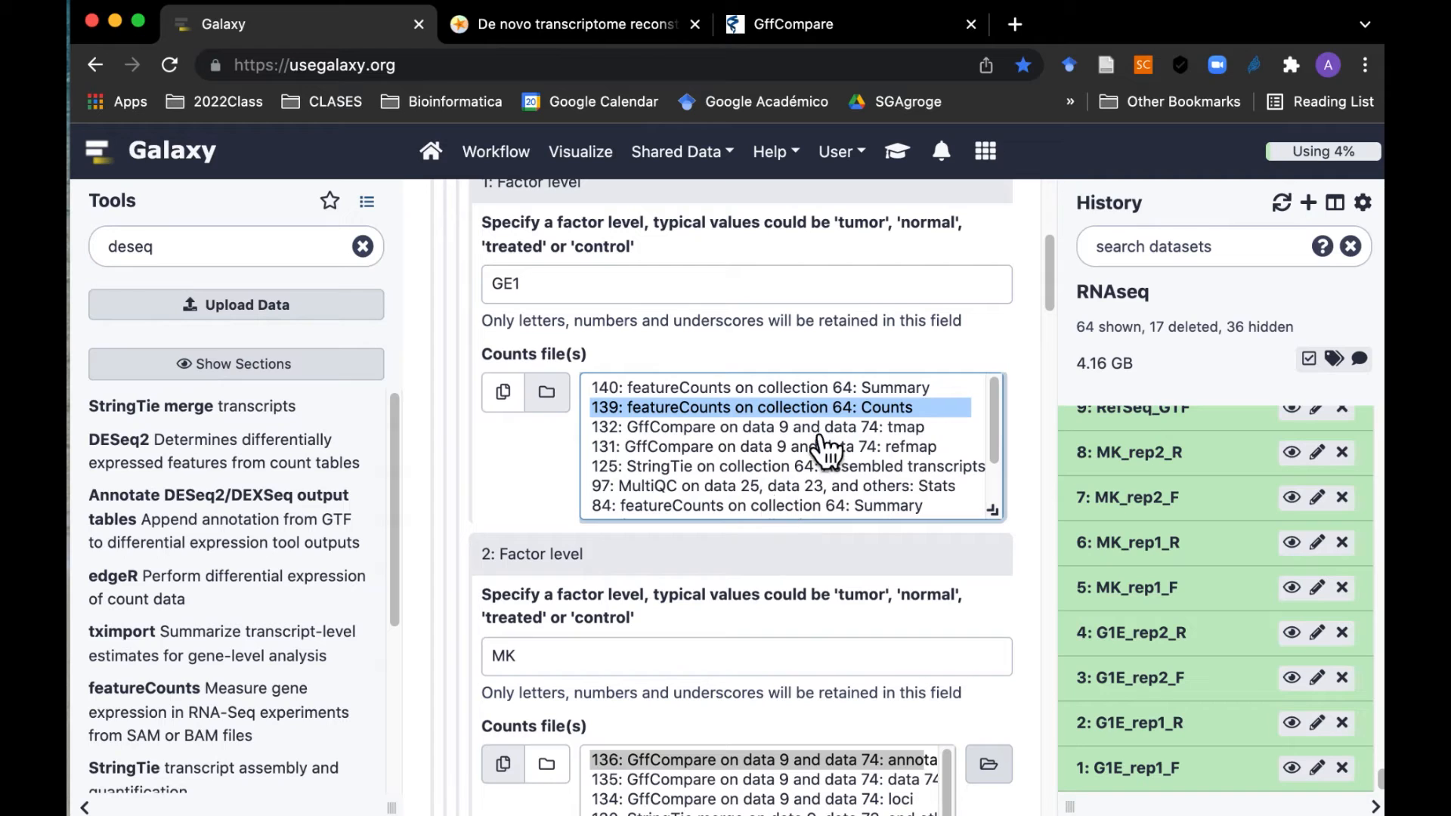
left_click(508, 406)
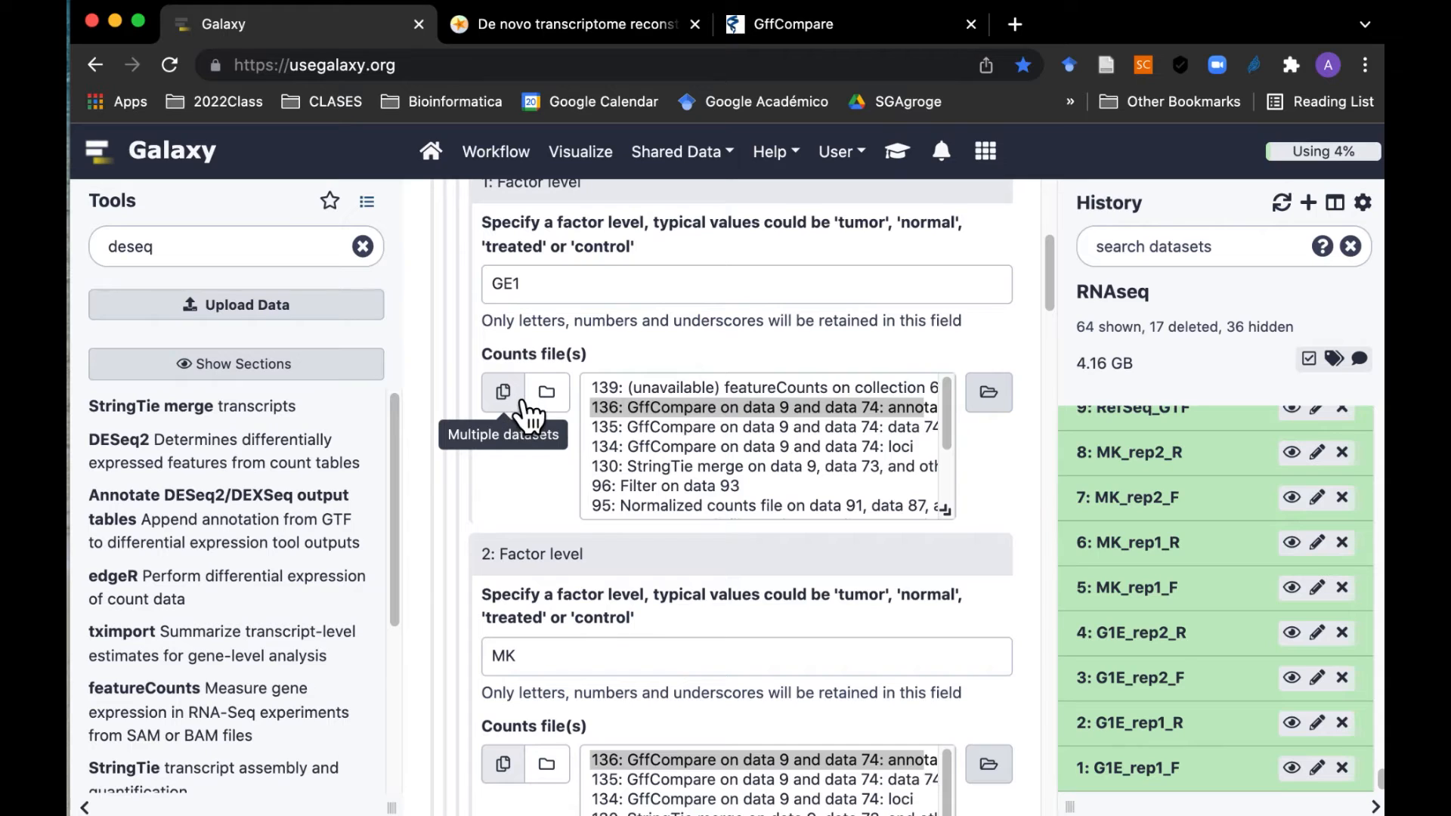
left_click(995, 397)
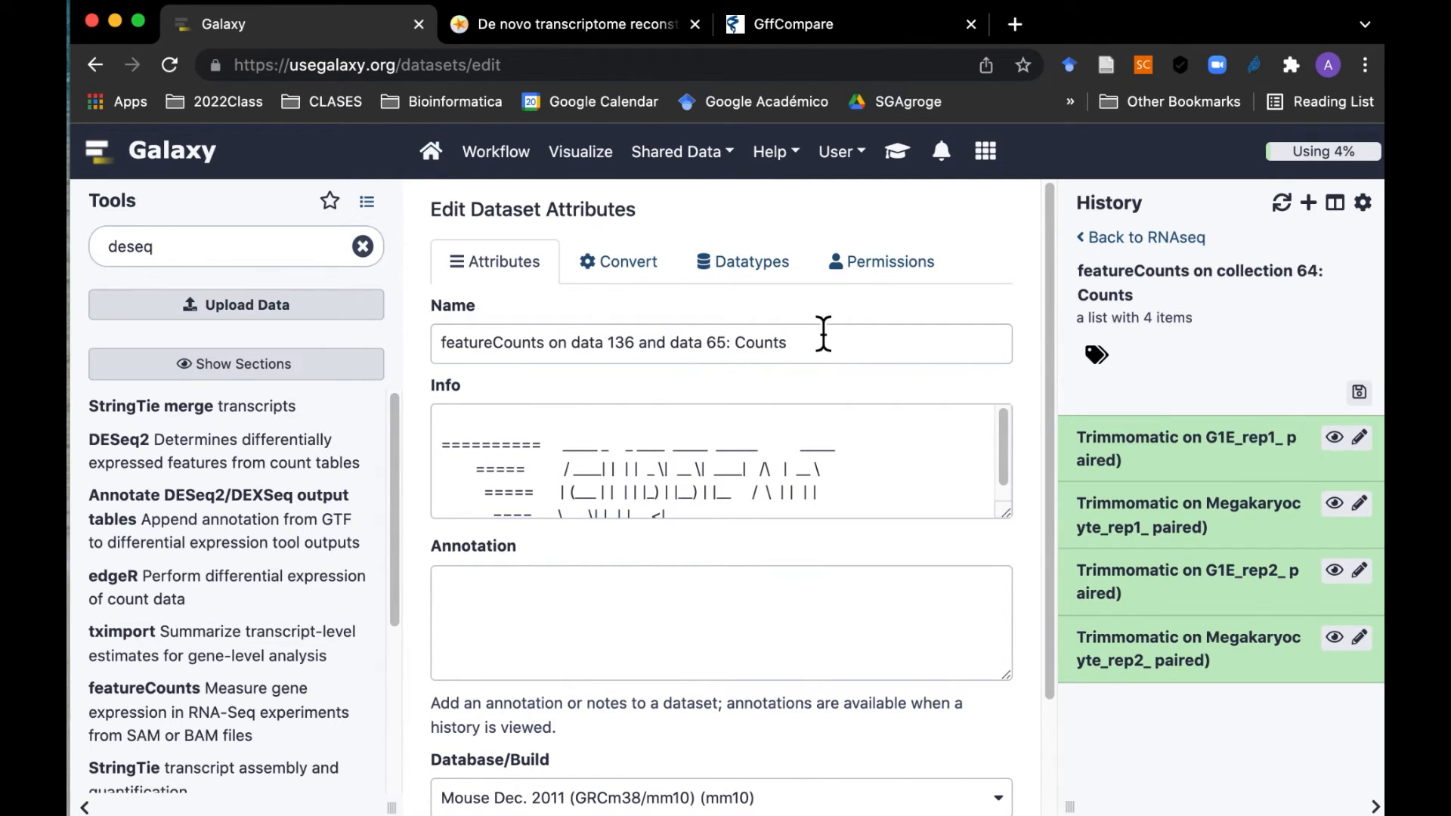
Step: Check the attributes of the Megakaryocyte_rep1 and G1E_rep2 count datasets to identify which data number each sample has
left_click(1358, 504)
left_click(1358, 571)
Step: Reopen the DESeq2 form, name the factor GE1_vs_MK and set its first factor level to GE1
left_click(219, 457)
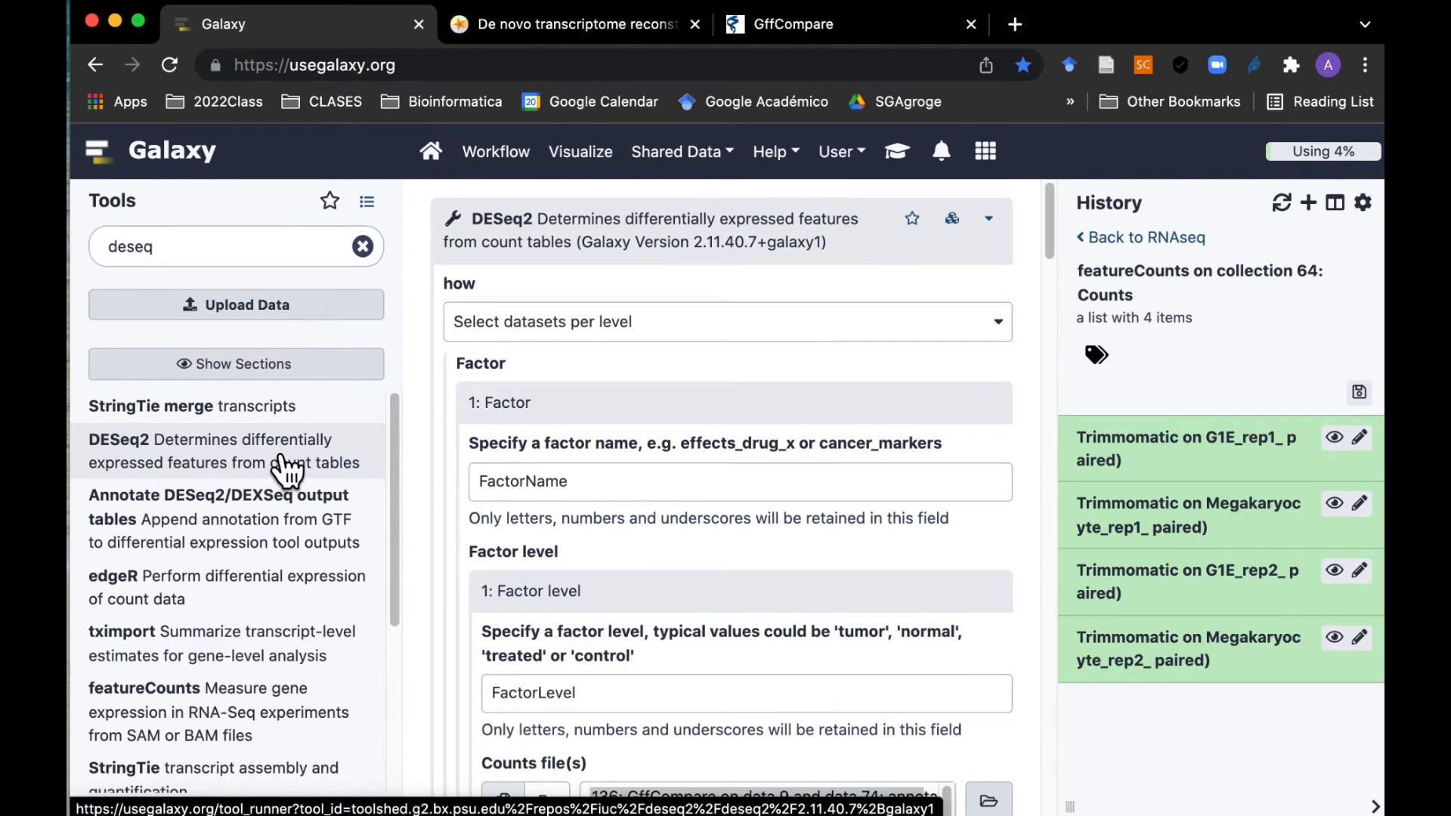
left_click_drag(623, 483, 437, 484)
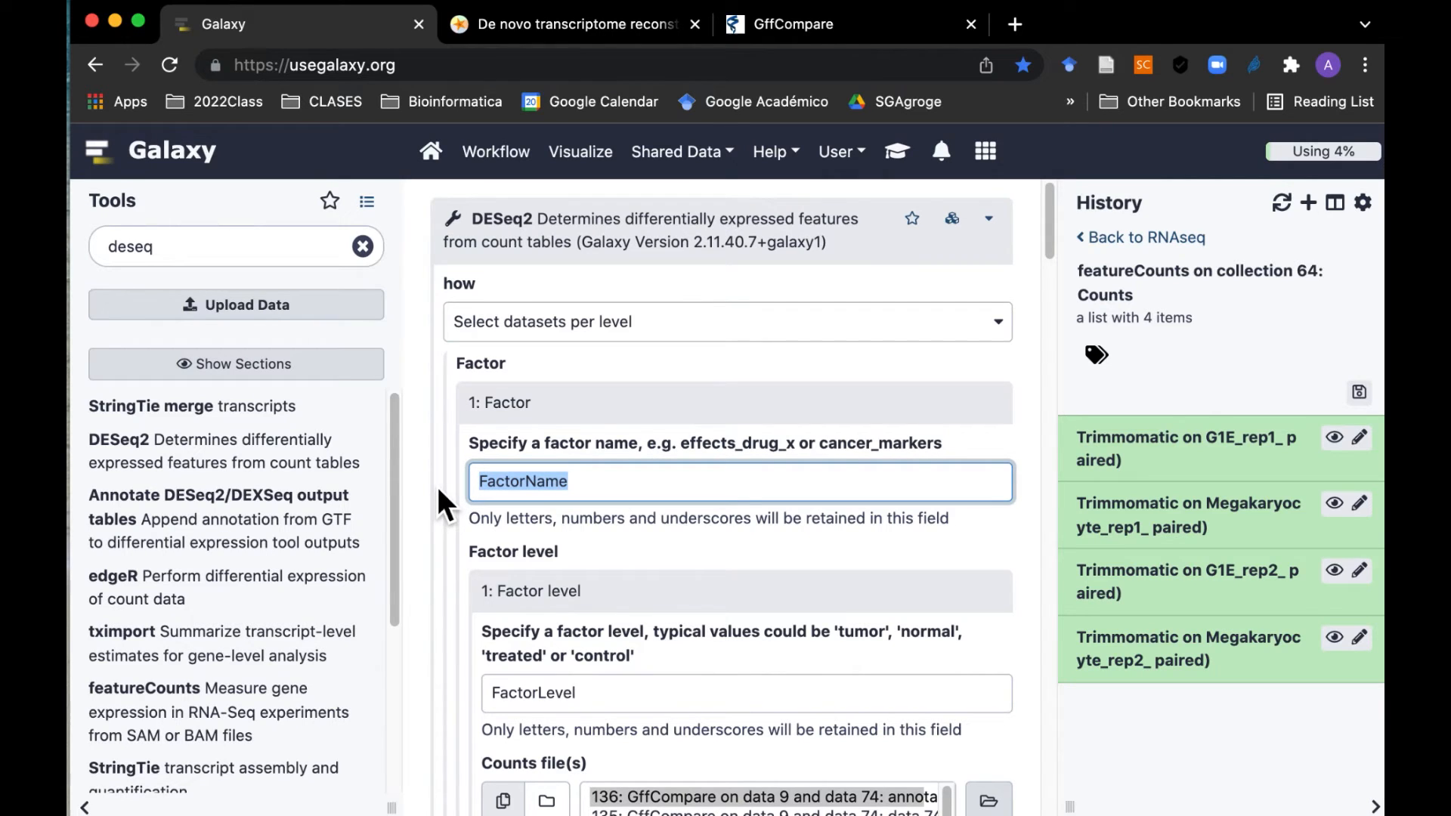
type("GE")
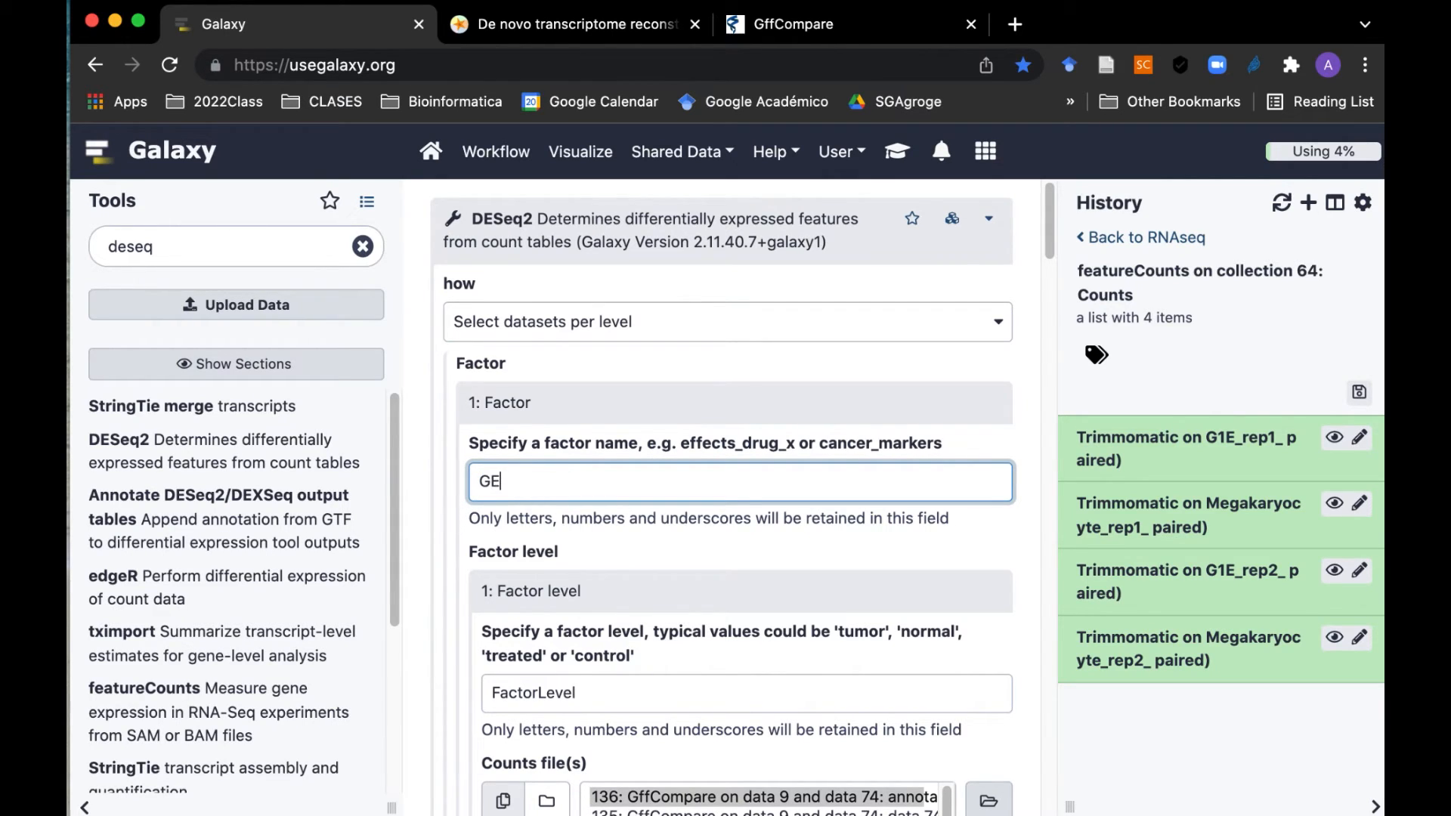
type("1_vs_MK")
scroll(625, 659, "down", 2)
left_click(597, 619)
left_click_drag(596, 620, 489, 633)
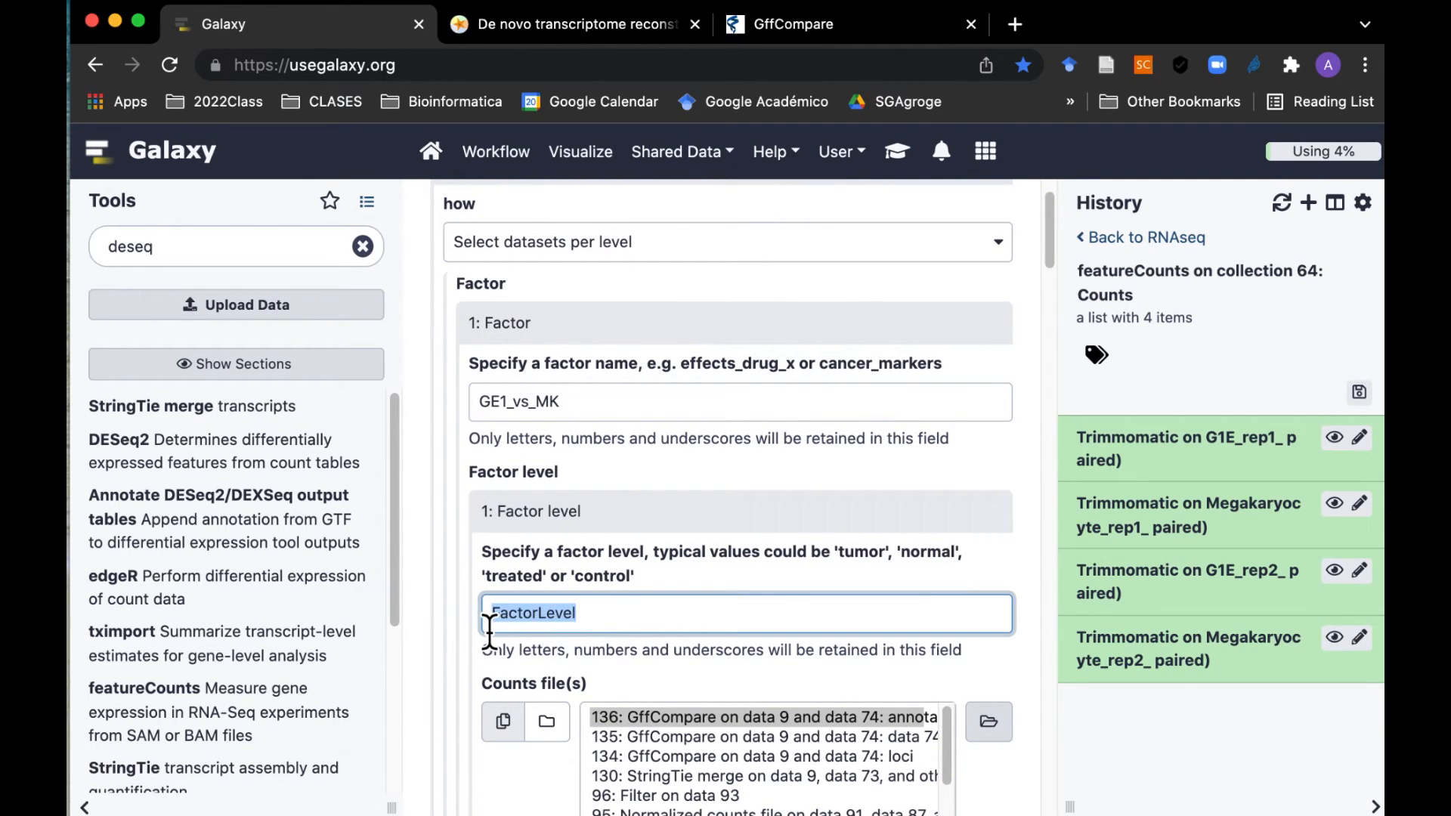
type("GE1")
Step: Choose the featureCounts Counts datasets 145 (data 67) and 141 (data 65) as the counts files for the GE1 level
scroll(848, 644, "down", 3)
scroll(861, 670, "down", 3)
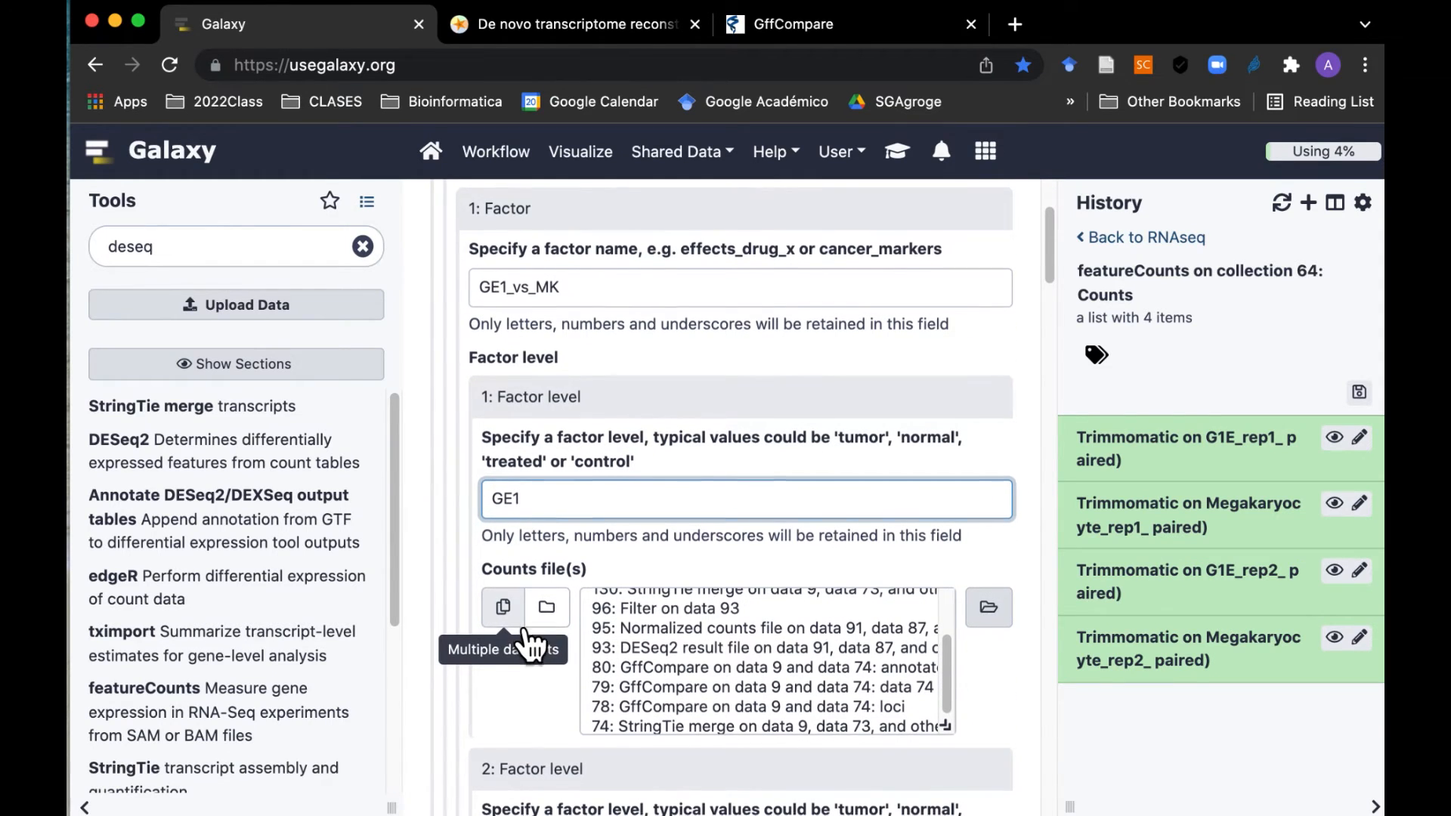
scroll(518, 672, "down", 2)
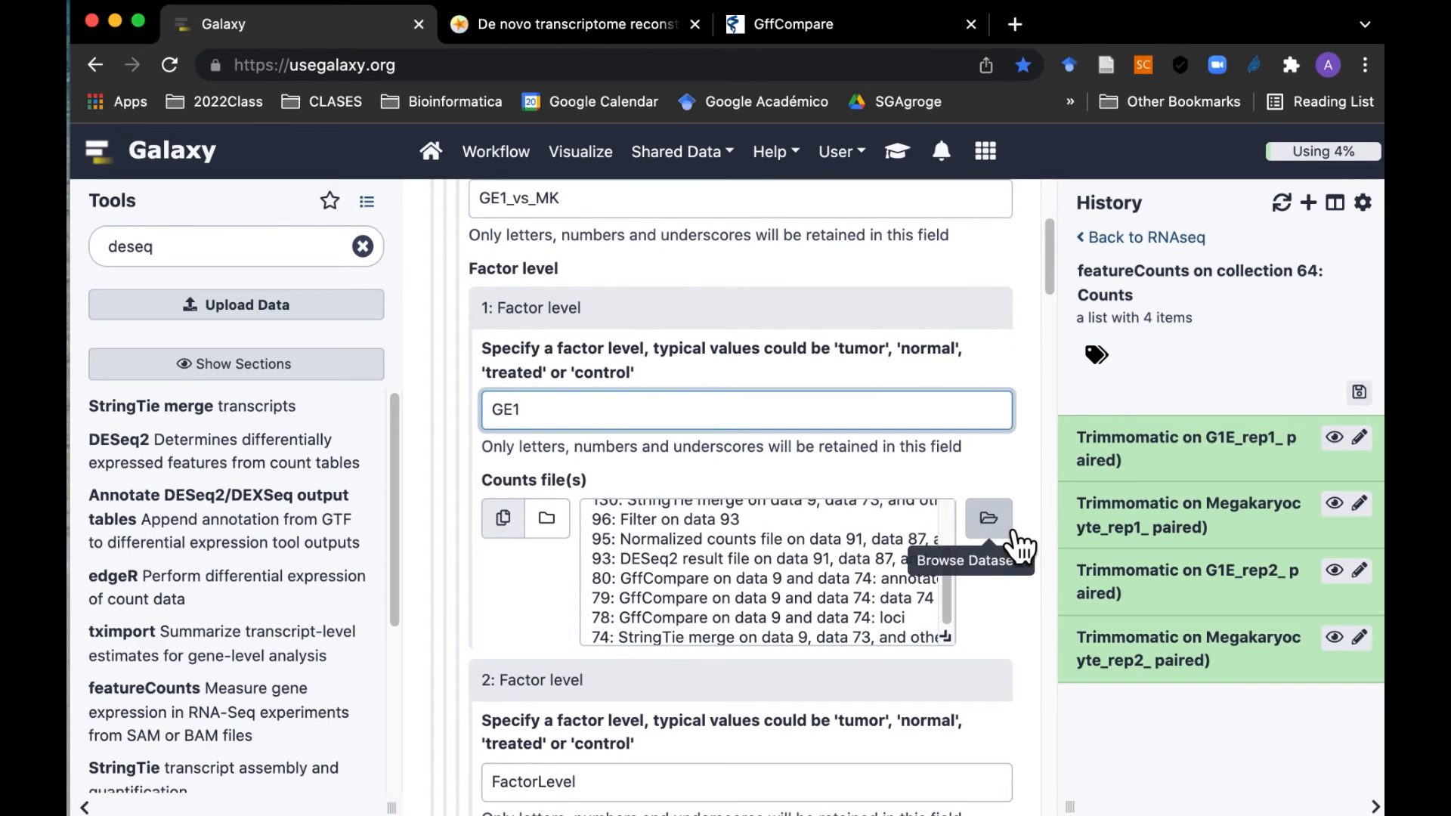
left_click(1007, 538)
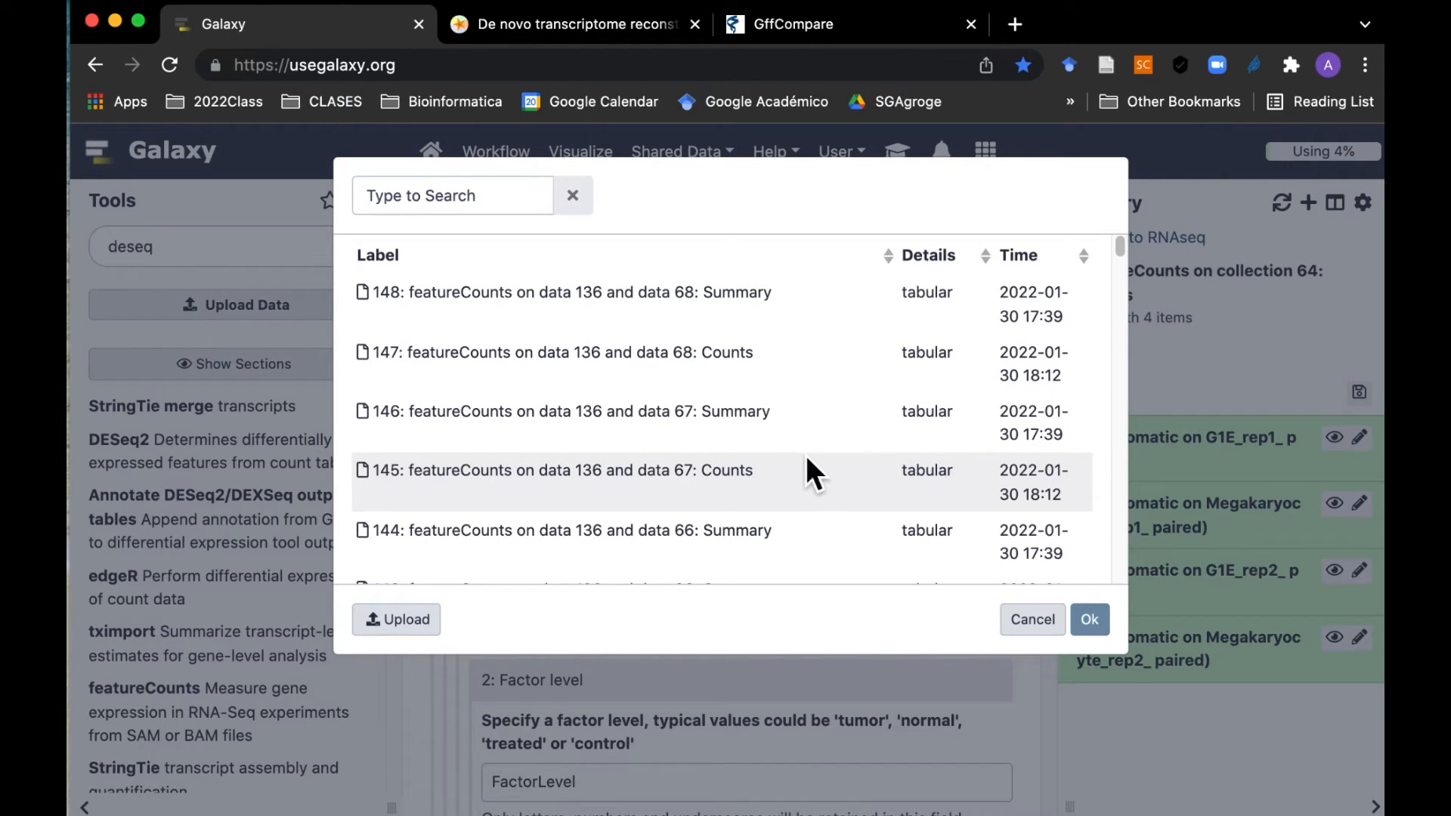
left_click(701, 491)
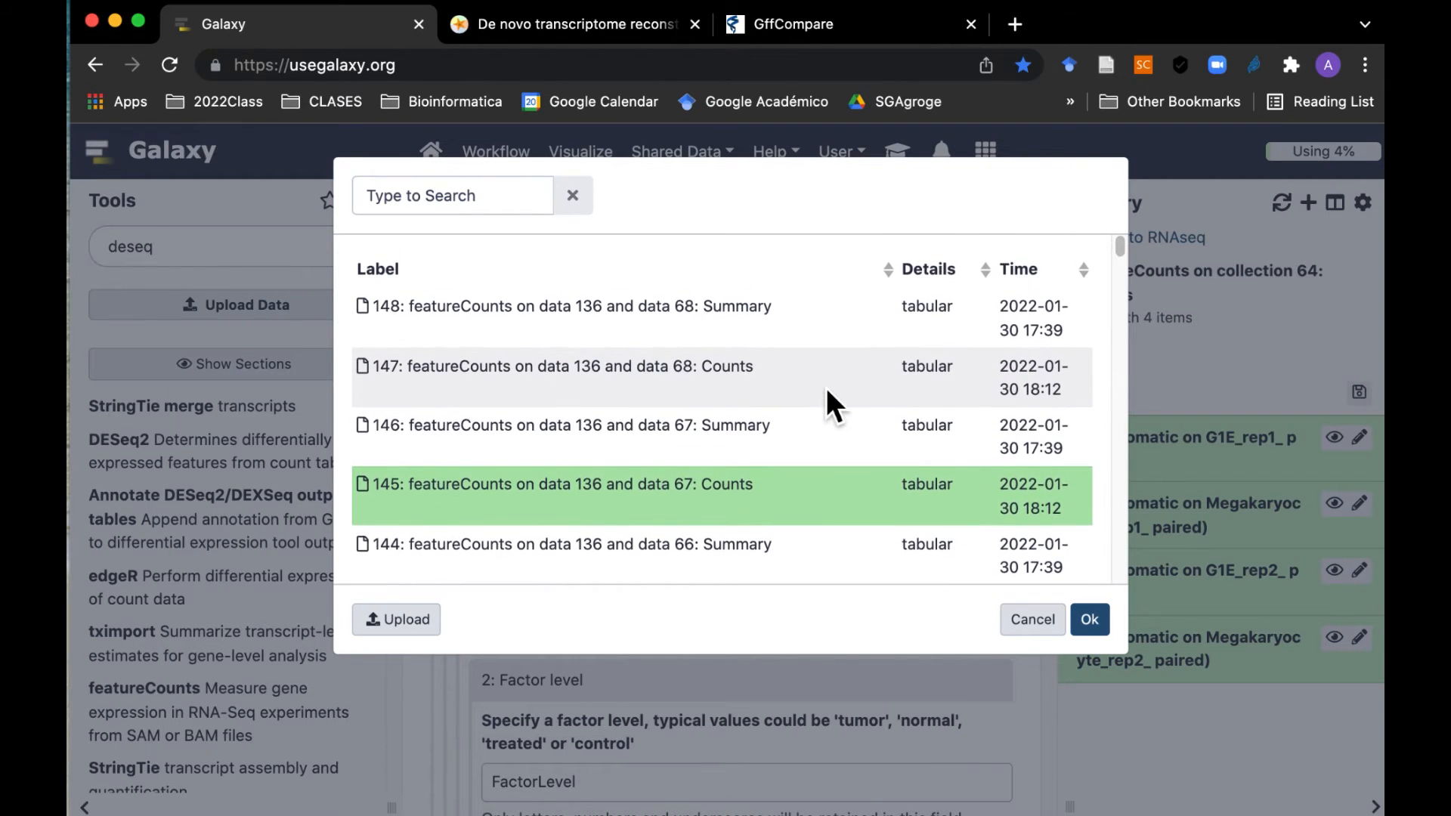
scroll(827, 388, "down", 1)
scroll(812, 488, "down", 5)
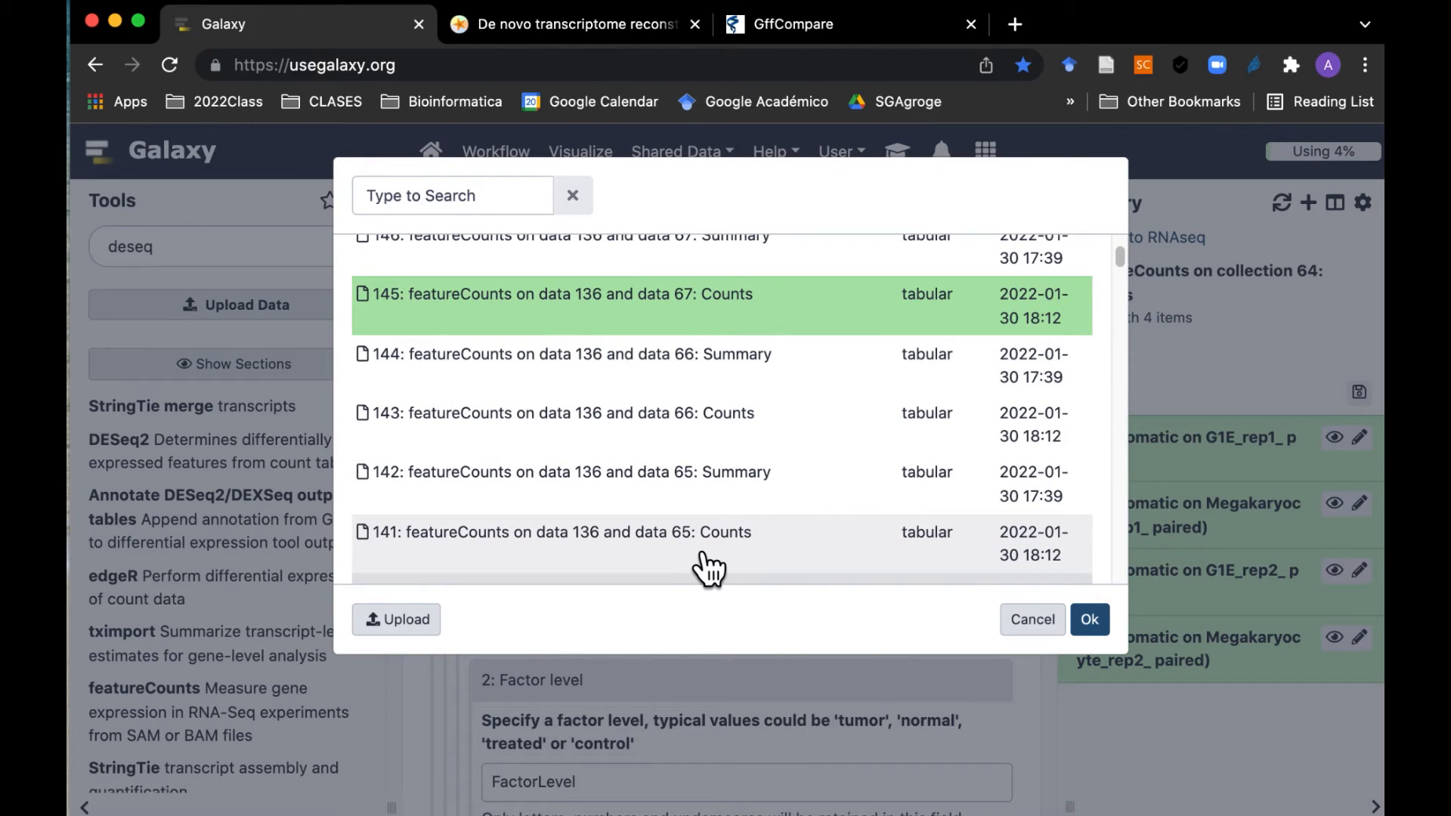
left_click(708, 568)
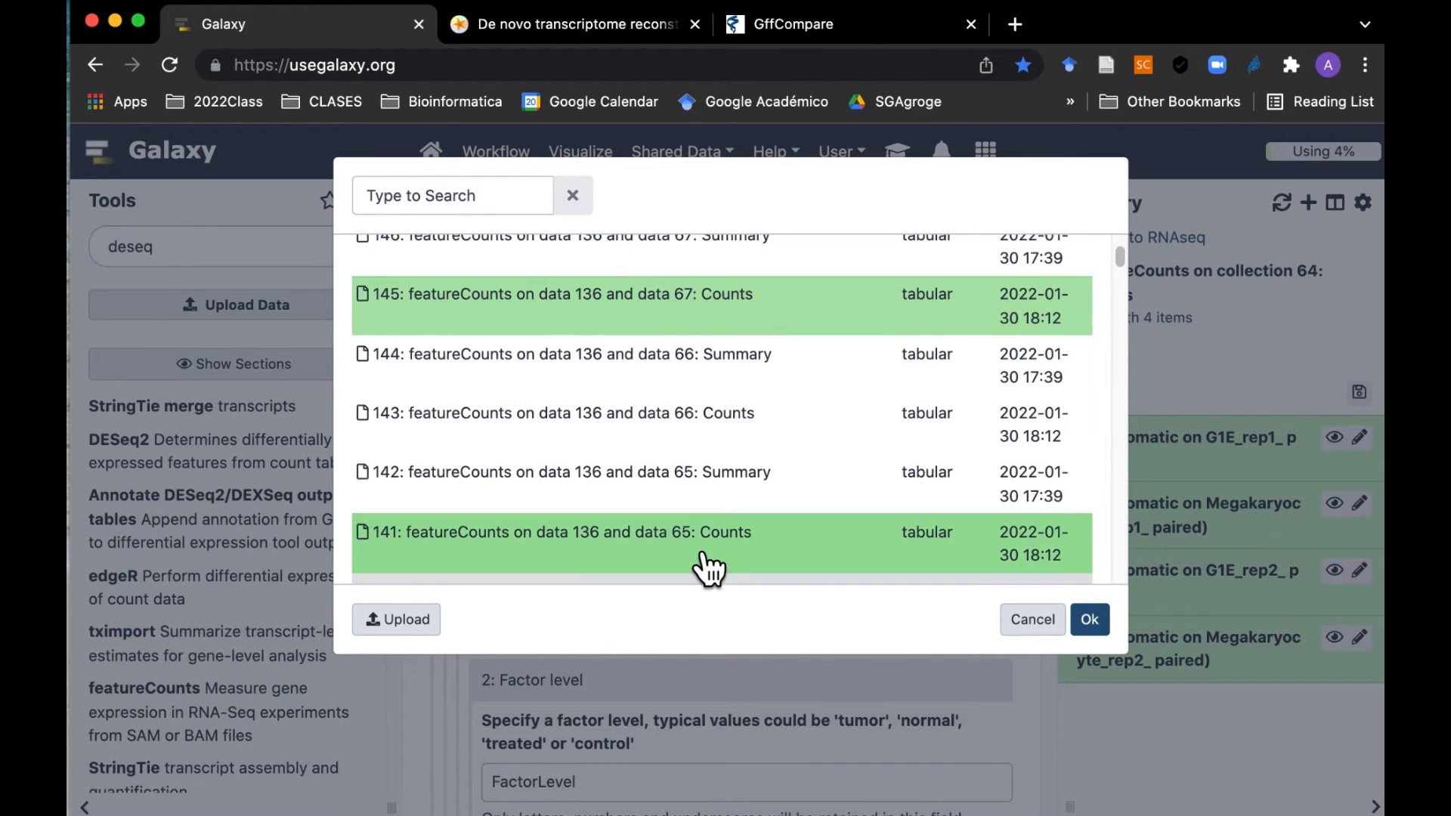
left_click(1088, 621)
Step: Set the second factor level of the DESeq2 factor to MK
scroll(831, 642, "down", 3)
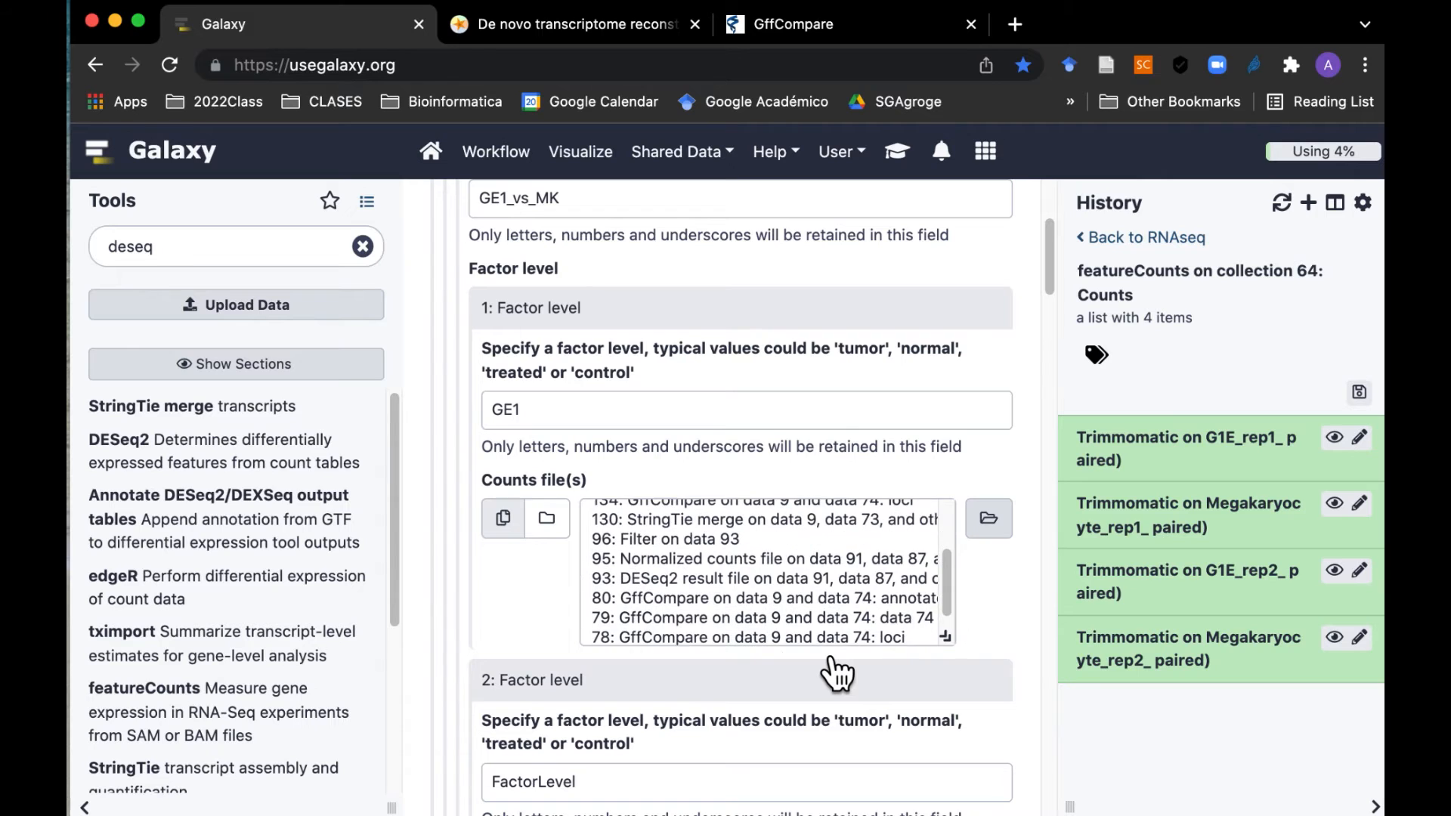
scroll(954, 701, "down", 3)
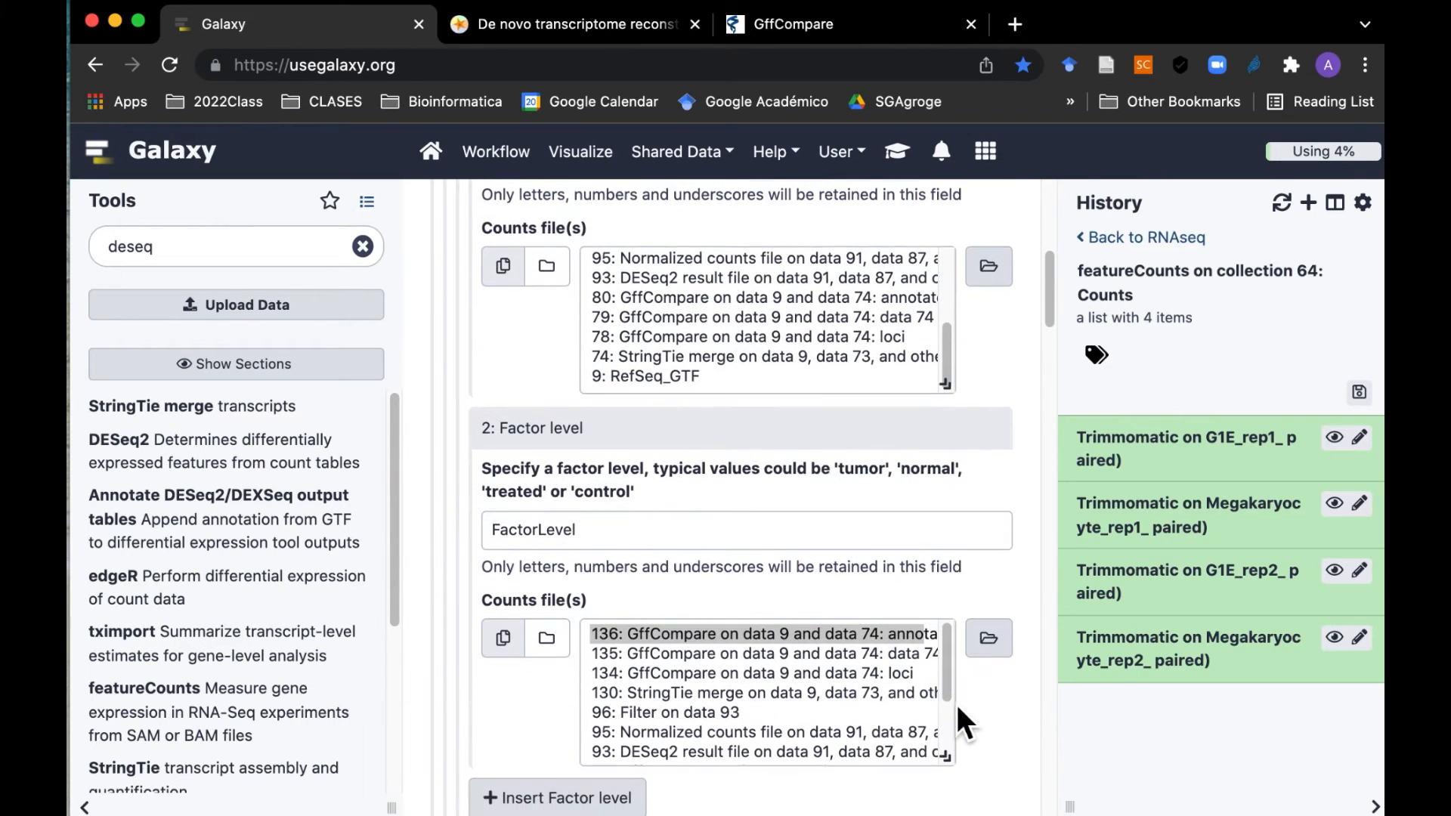
left_click_drag(605, 531, 485, 531)
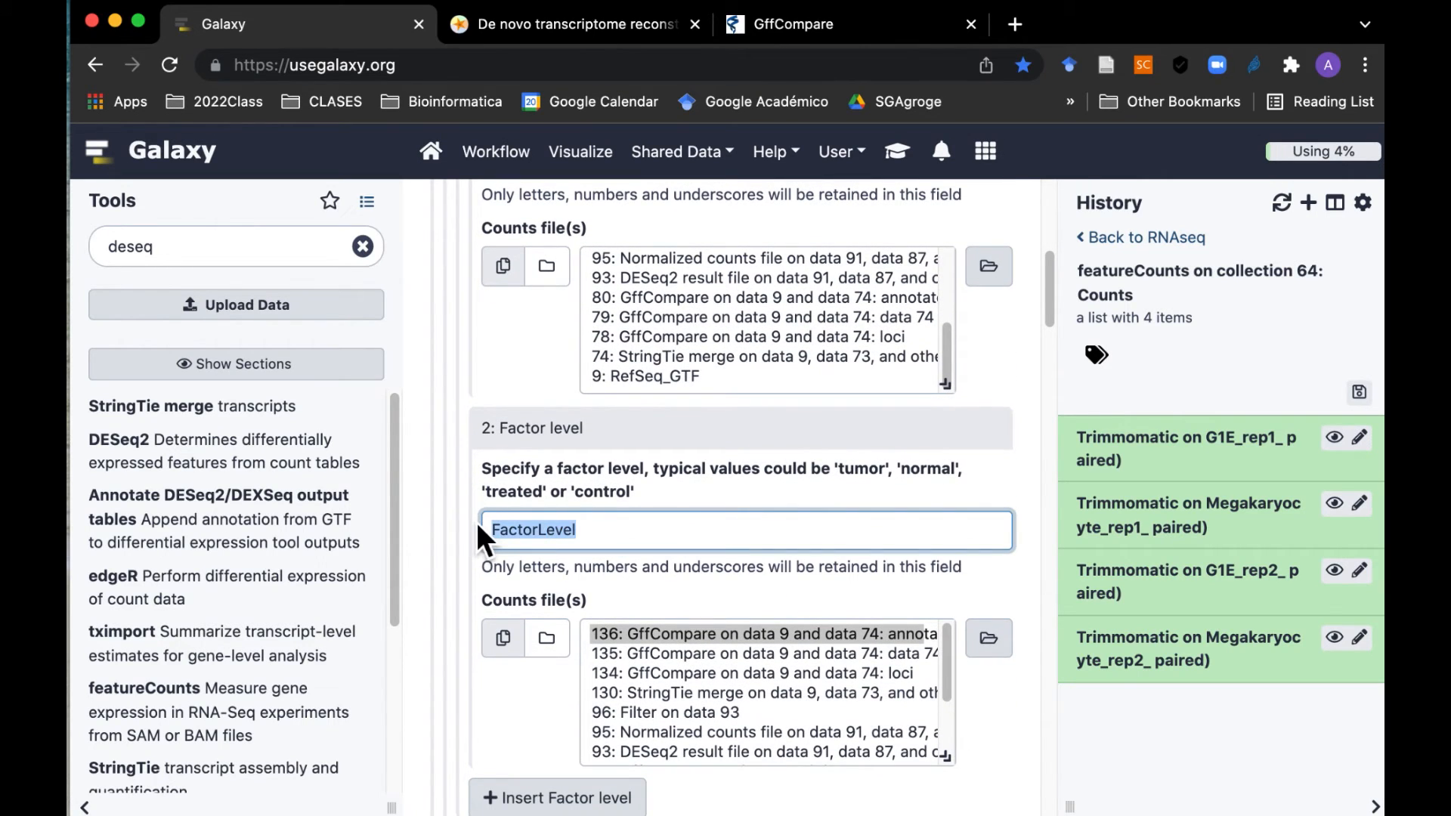
type("MO")
key("BackSpace")
type("K")
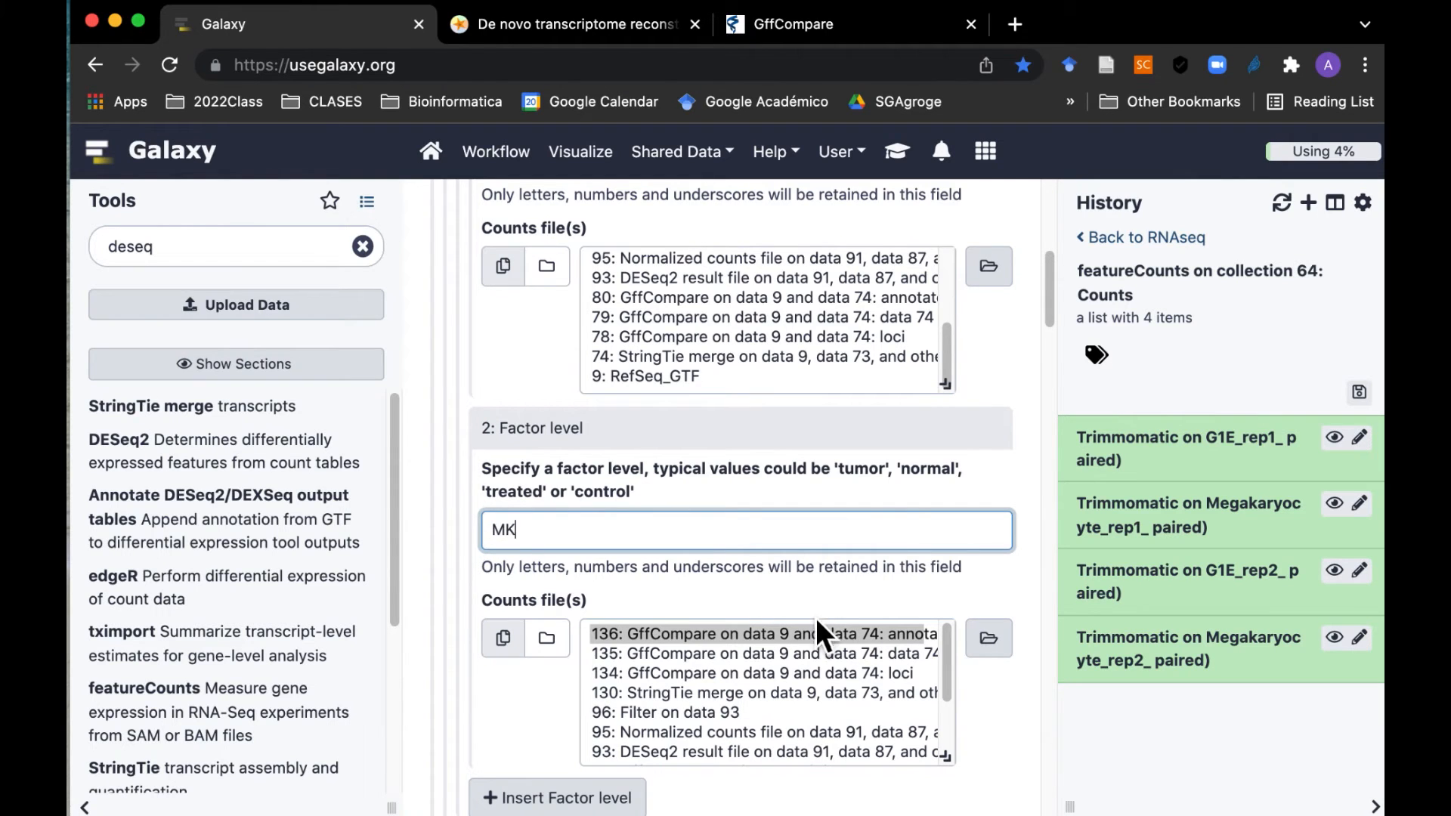
Step: Choose the featureCounts Counts datasets 147 (data 68) and 143 (data 66) as the counts files for the MK level
scroll(949, 604, "down", 1)
left_click(996, 546)
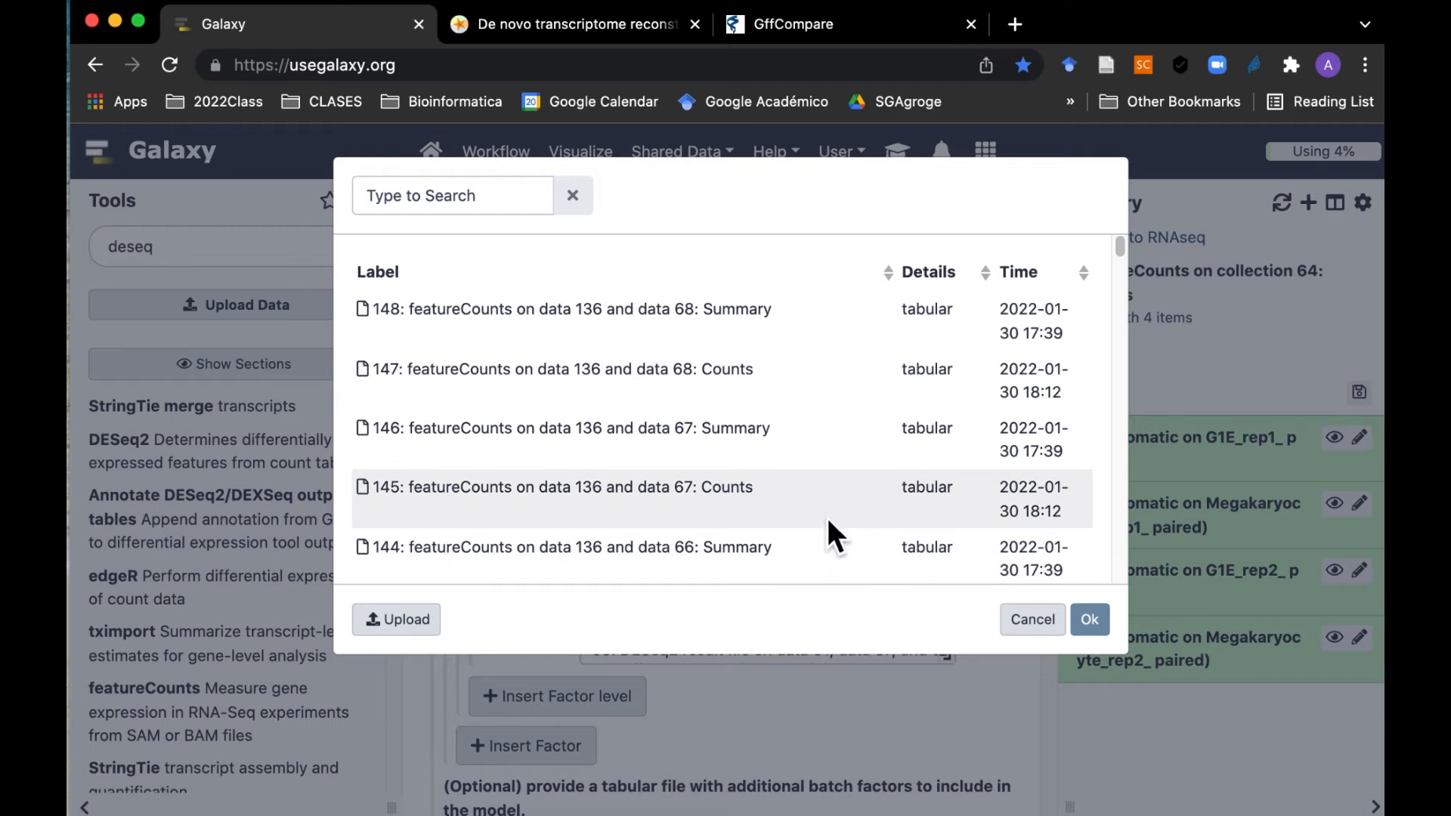
left_click(717, 384)
scroll(881, 469, "down", 2)
left_click(752, 474)
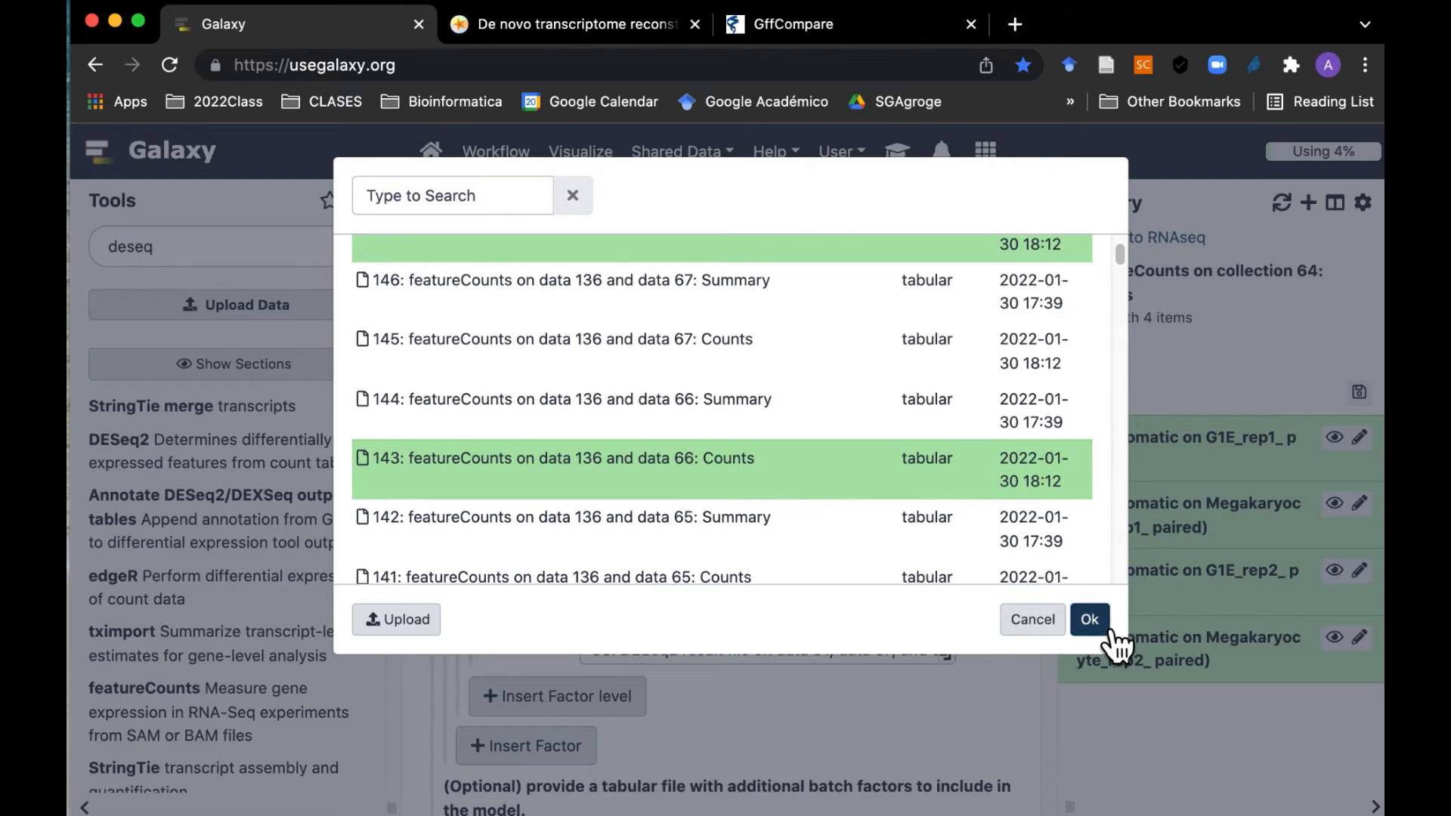
left_click(1094, 624)
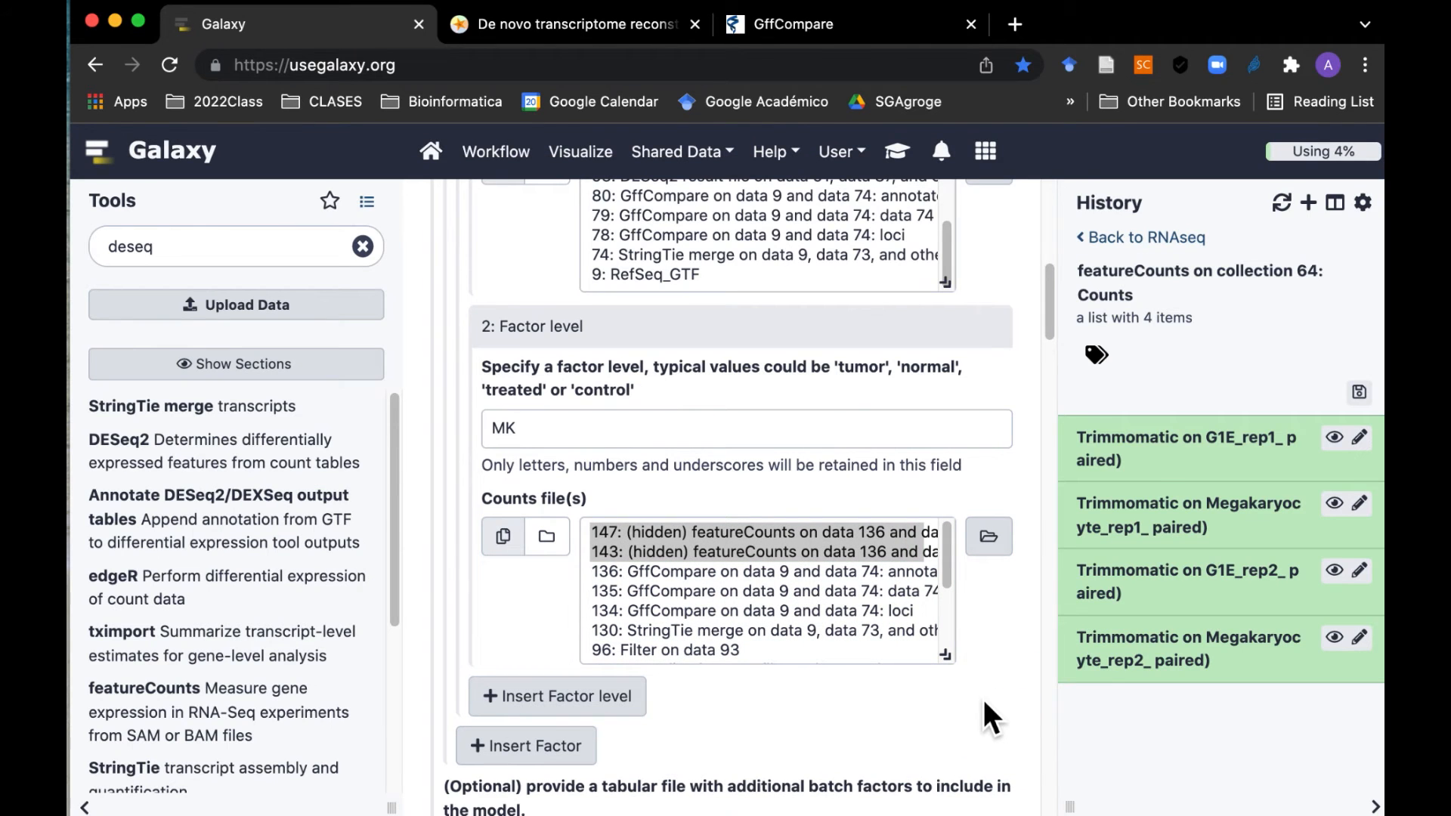
Step: Review the counts files selected for both factor levels and the remaining DESeq2 header, input data and output options
scroll(941, 283, "up", 5)
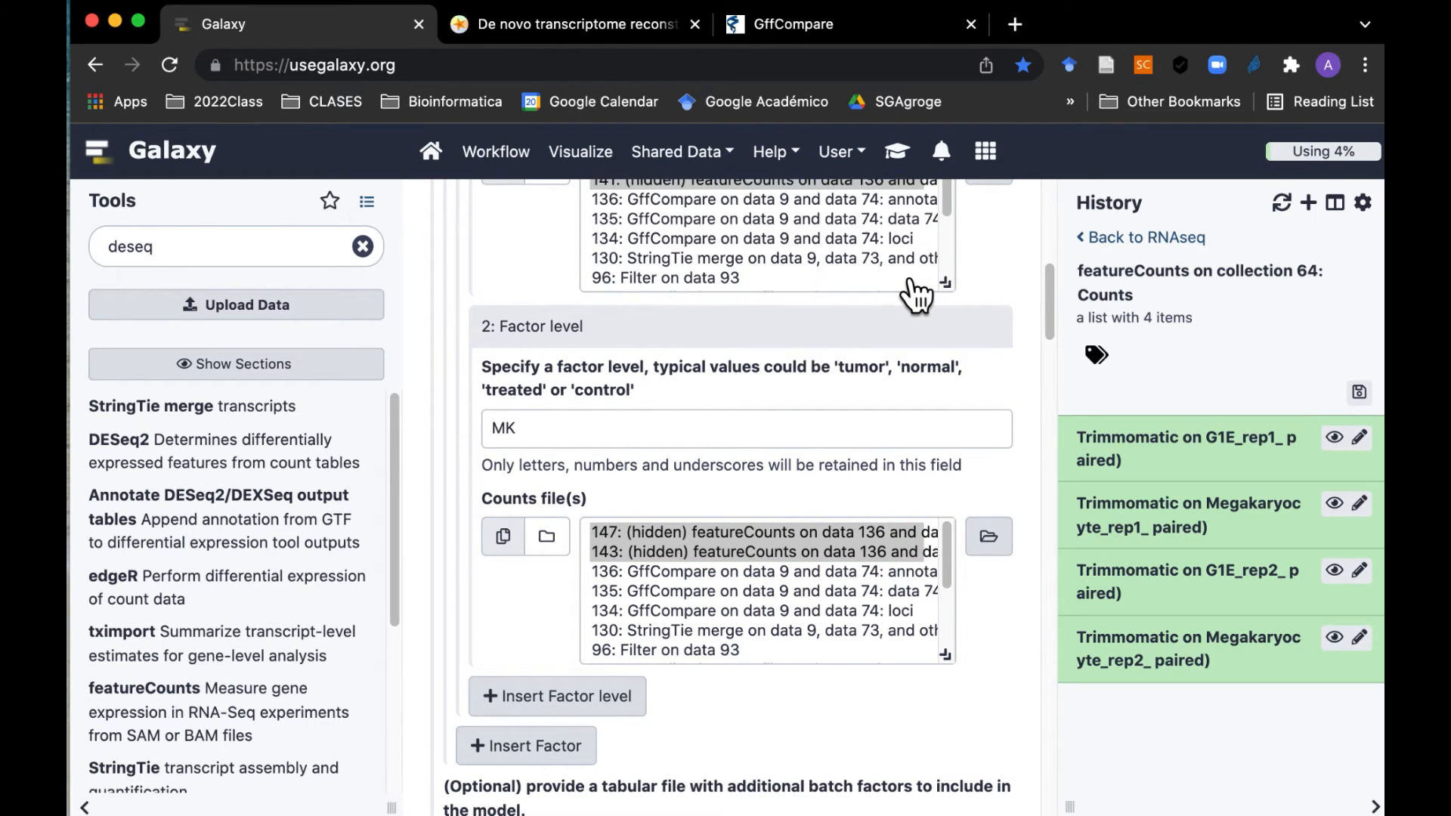
scroll(1020, 265, "up", 2)
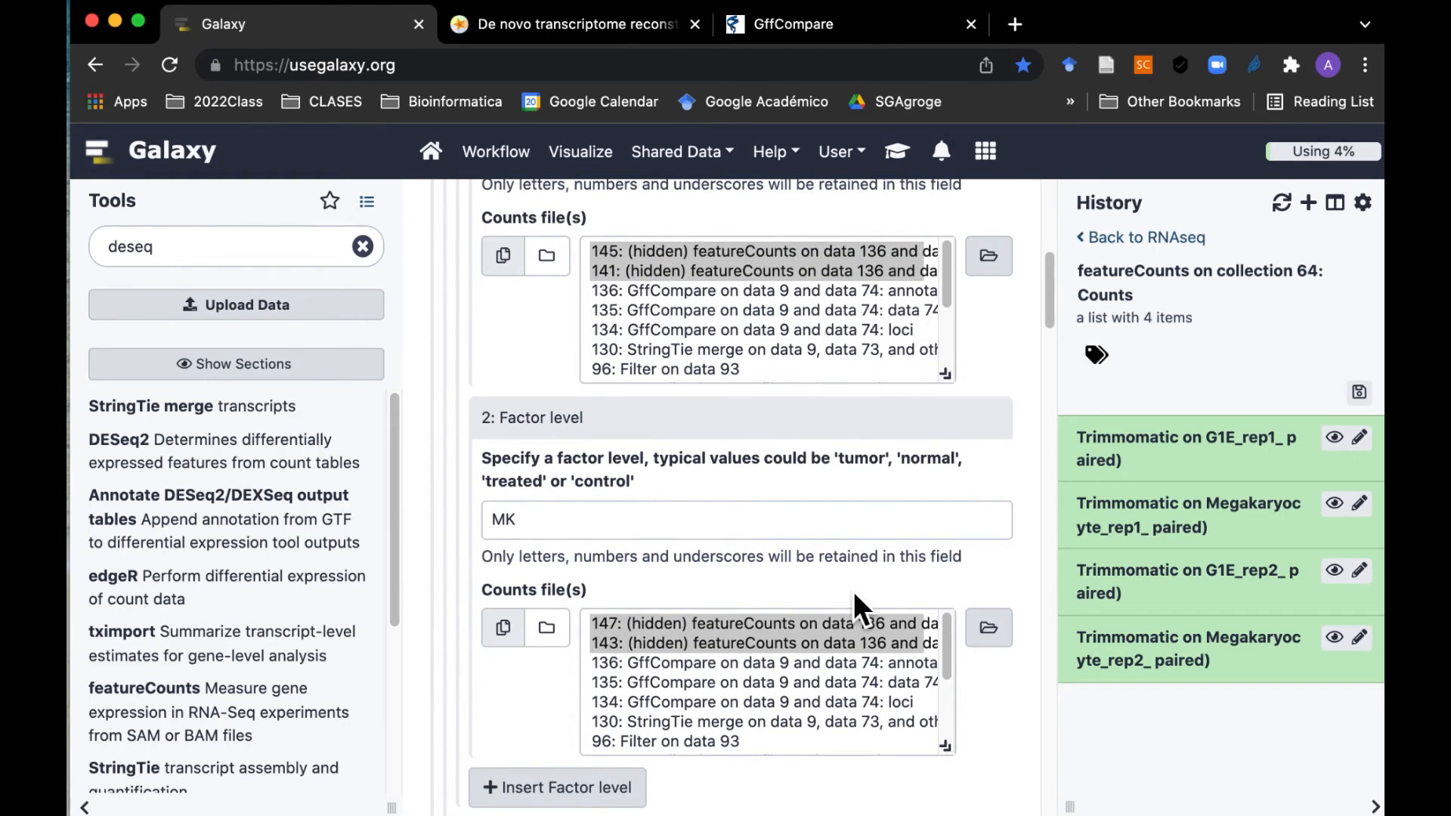
scroll(856, 591, "down", 7)
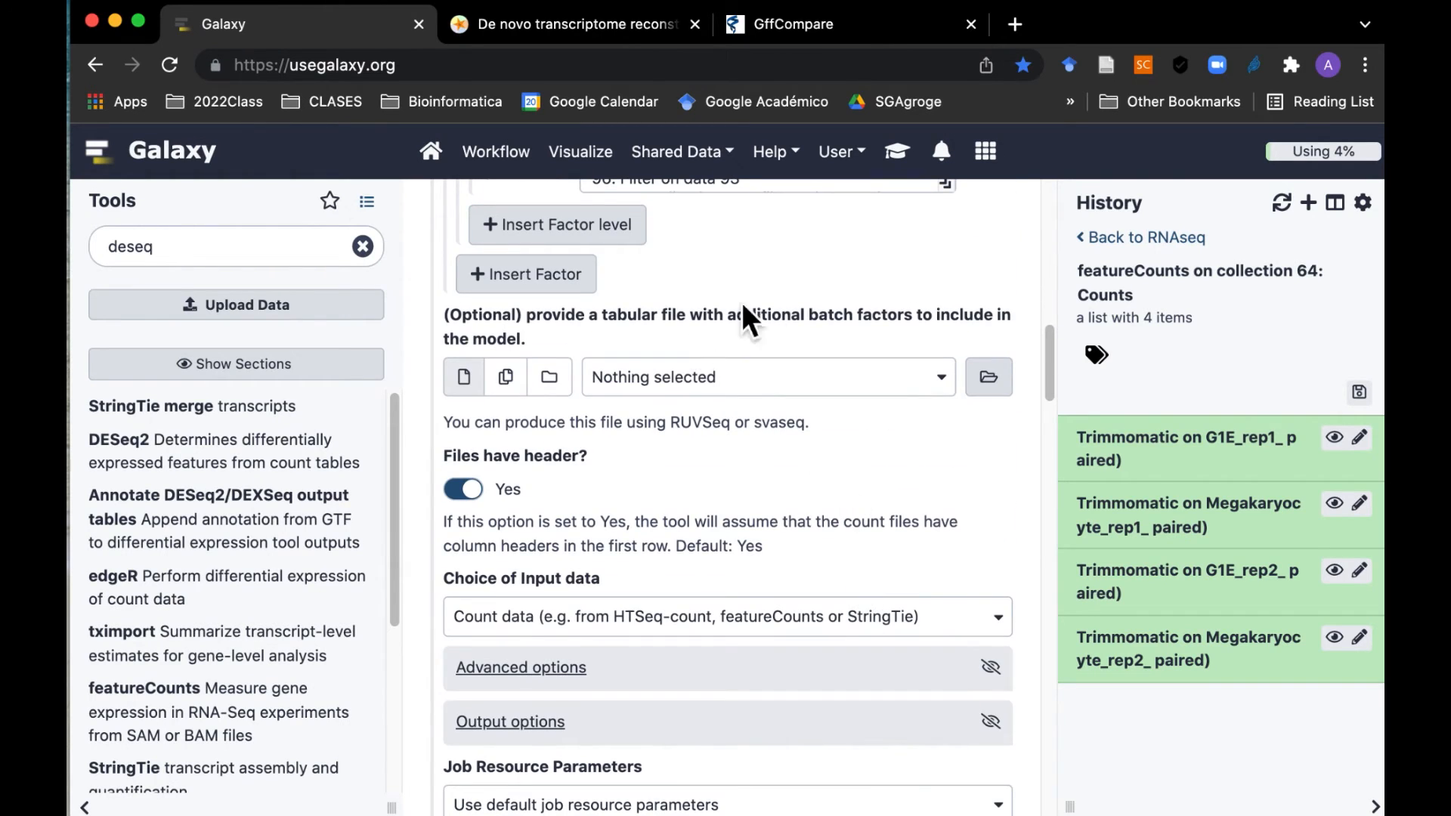
scroll(950, 423, "down", 4)
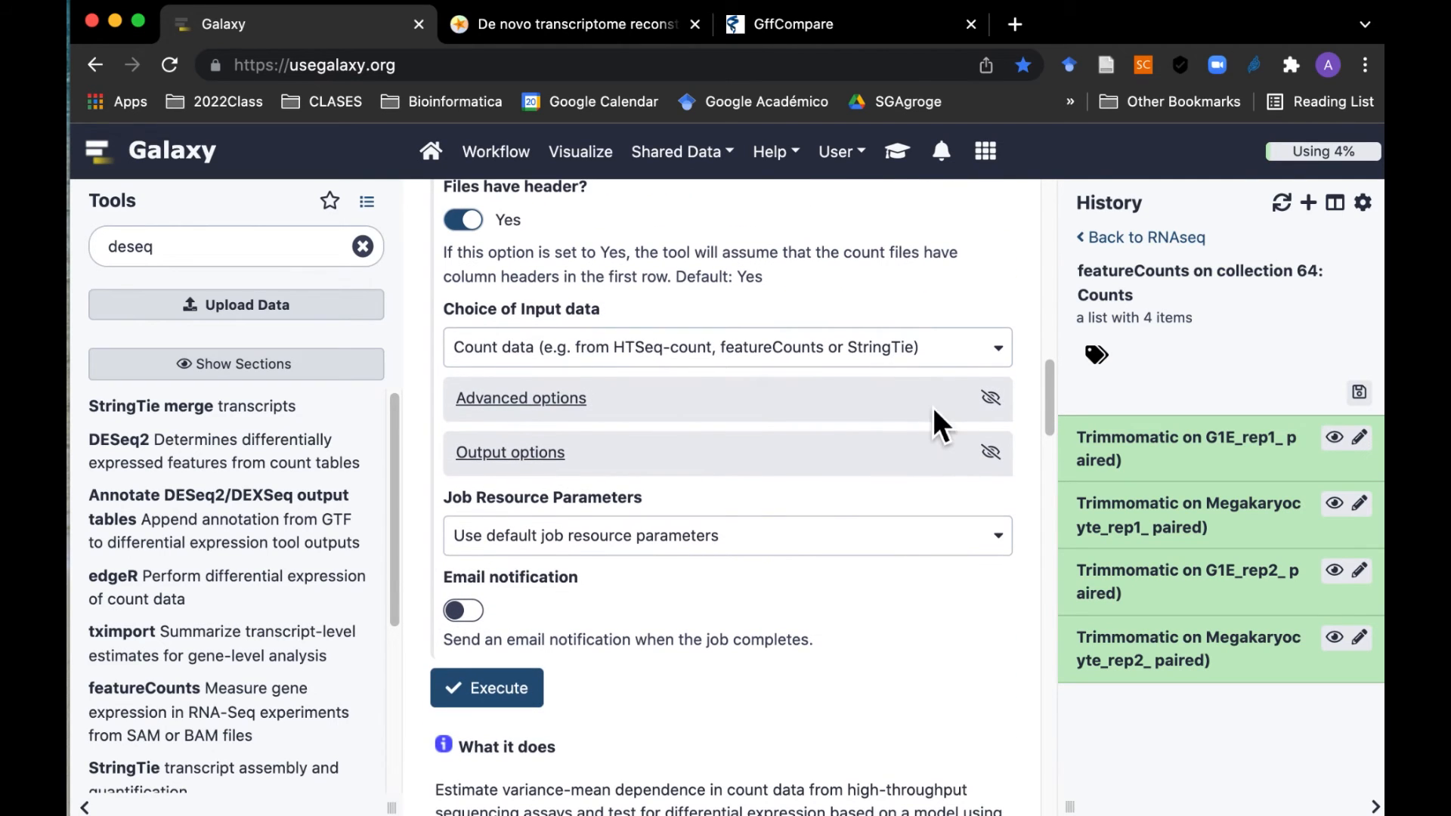
Step: Add normalised counts to the DESeq2 outputs, keeping the plots selected, and run the tool
left_click(550, 466)
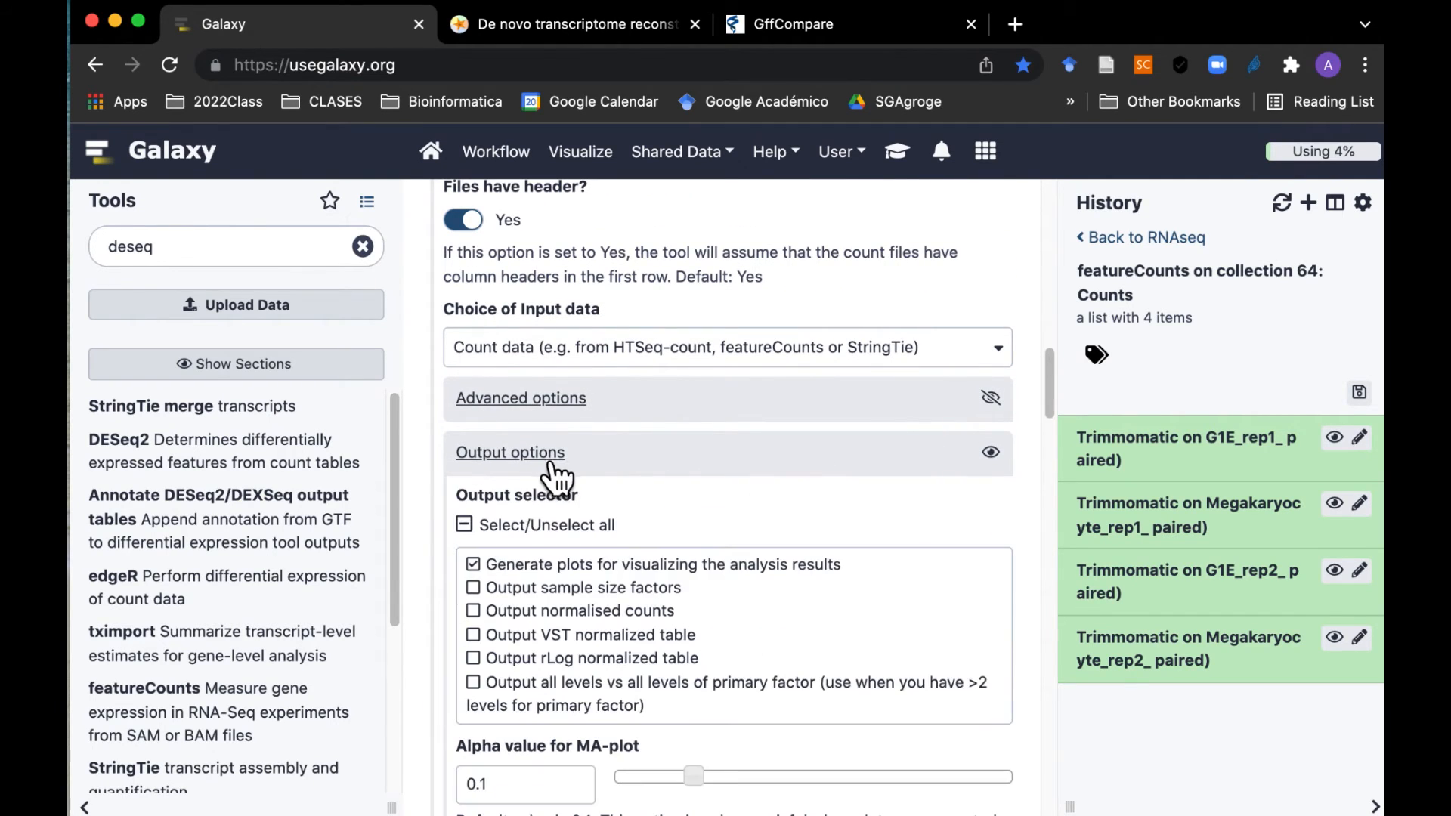
scroll(763, 510, "down", 1)
scroll(763, 506, "down", 2)
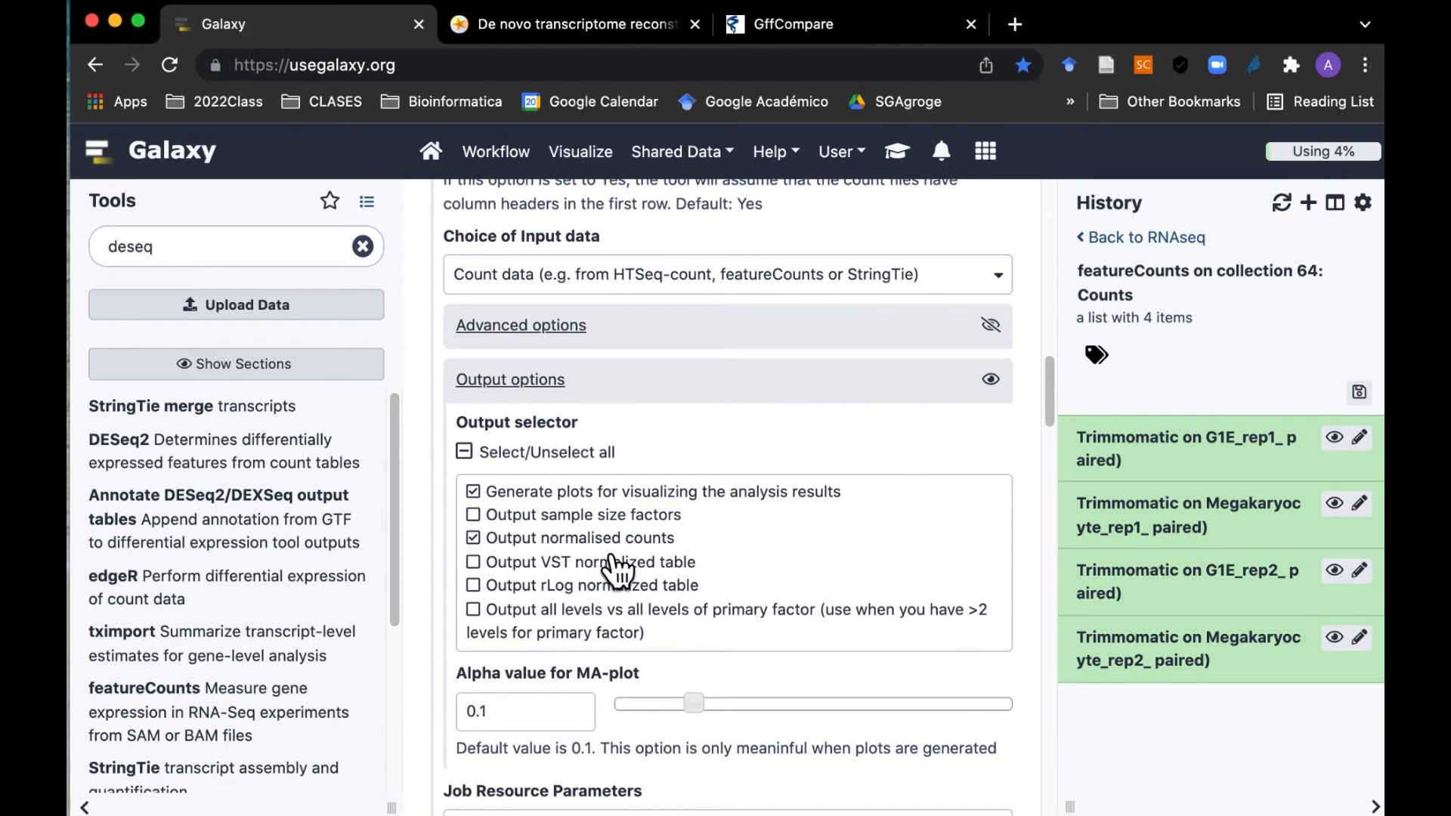
scroll(787, 544, "down", 6)
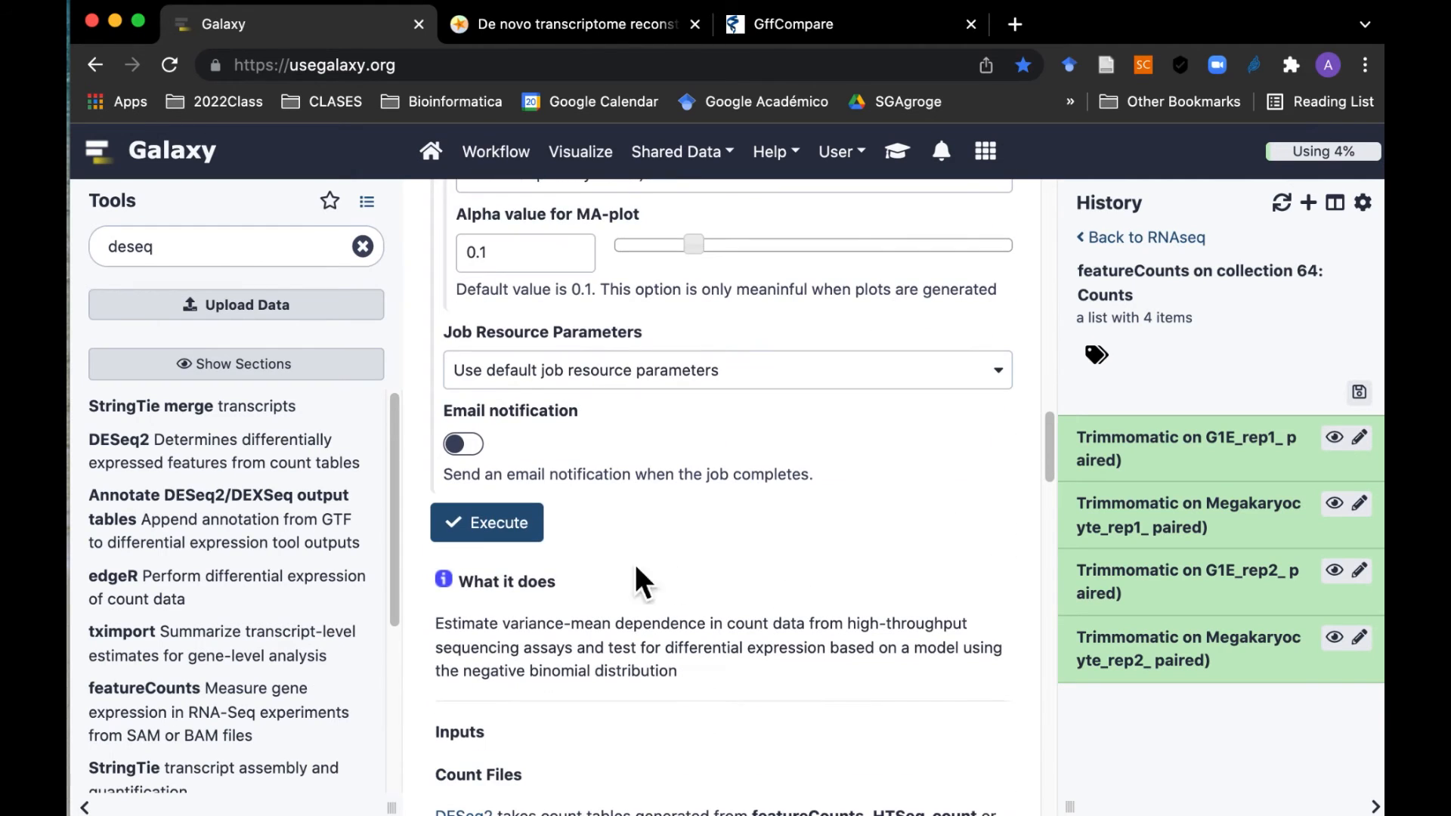
left_click(504, 532)
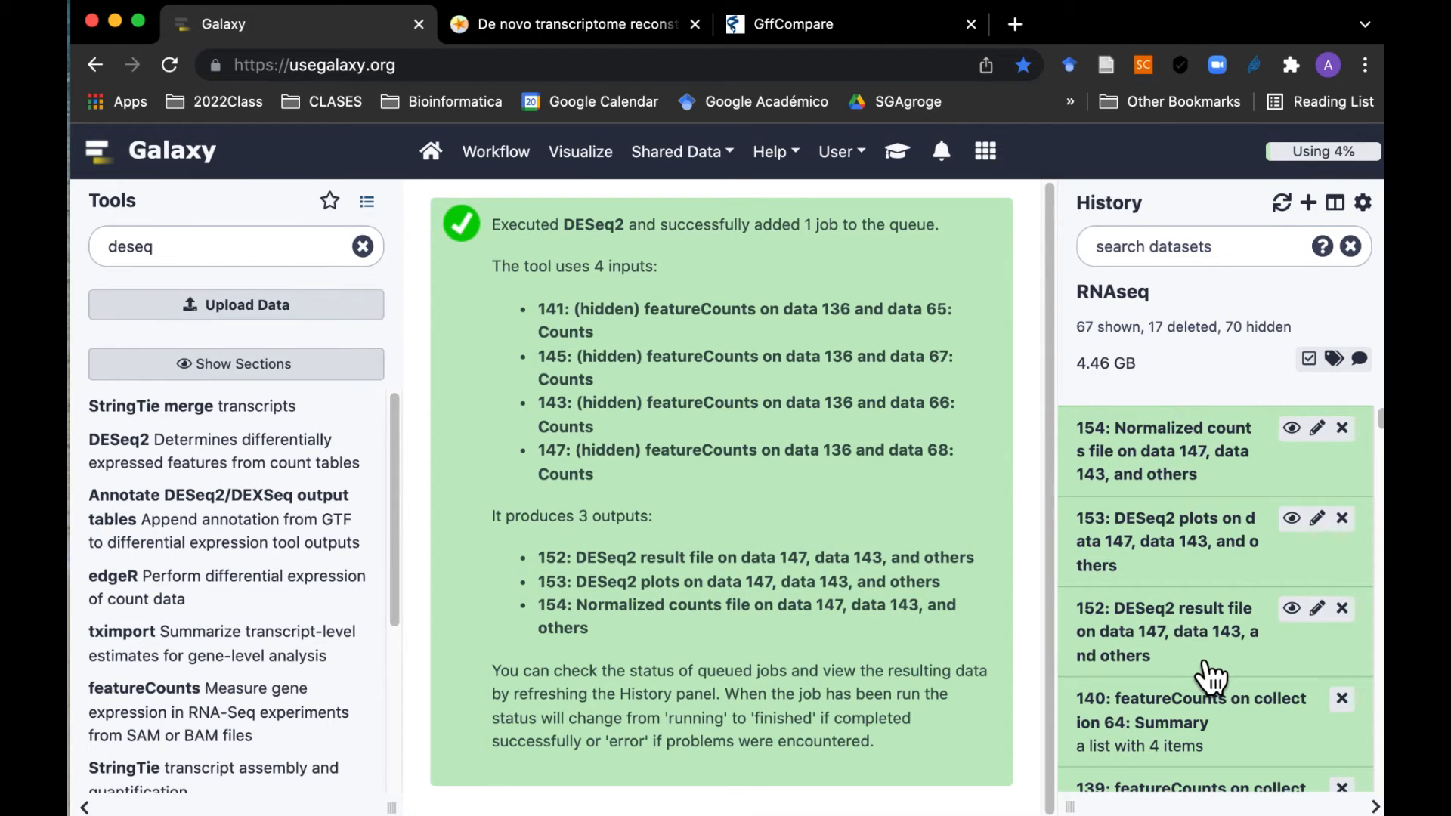
Step: View the DESeq2 result file and examine its columns from GeneID and log2(FC) through to P-value and P-adj
scroll(1211, 674, "down", 1)
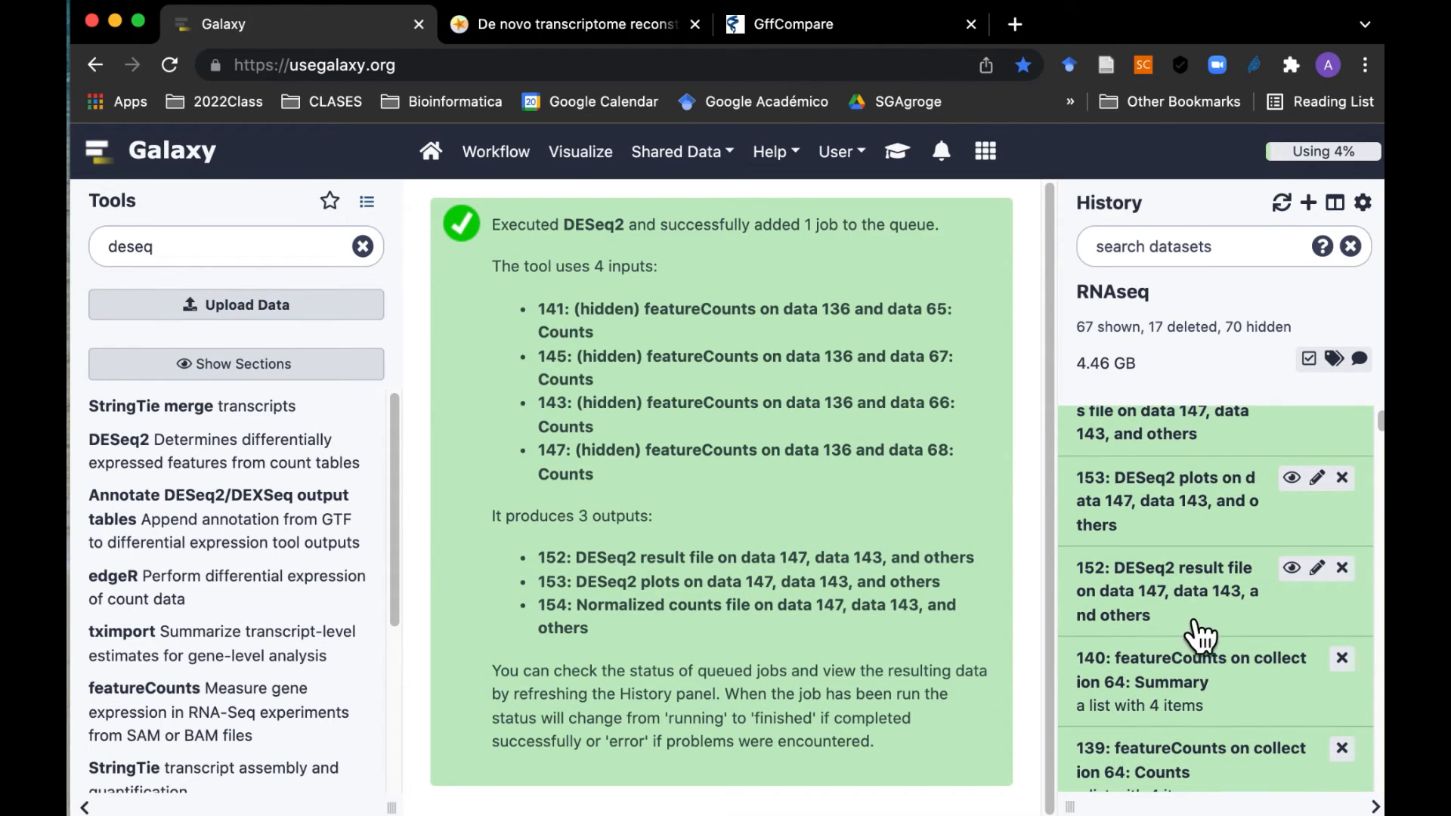
scroll(1201, 634, "up", 1)
left_click(1293, 609)
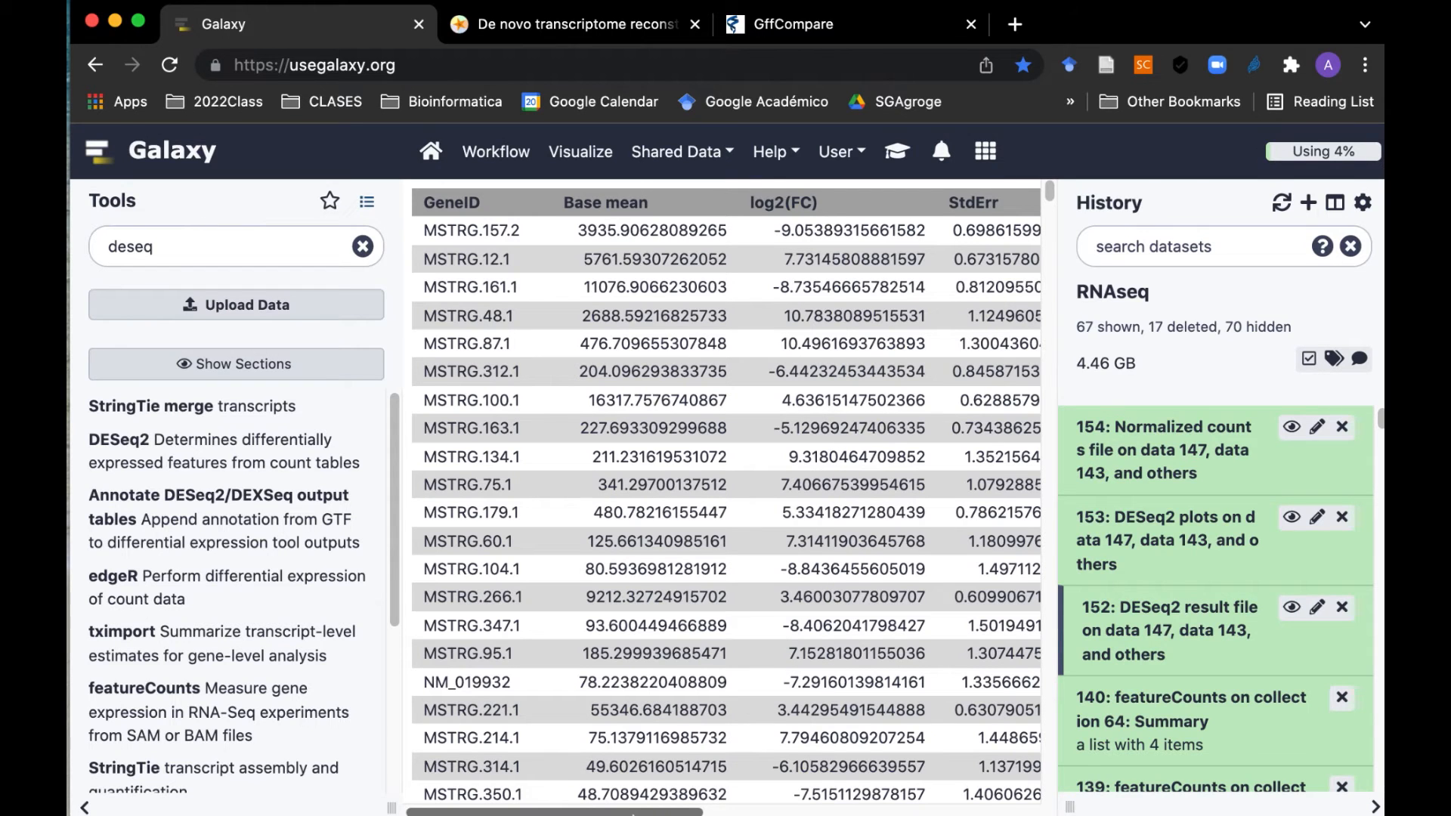
scroll(721, 499, "right", 5)
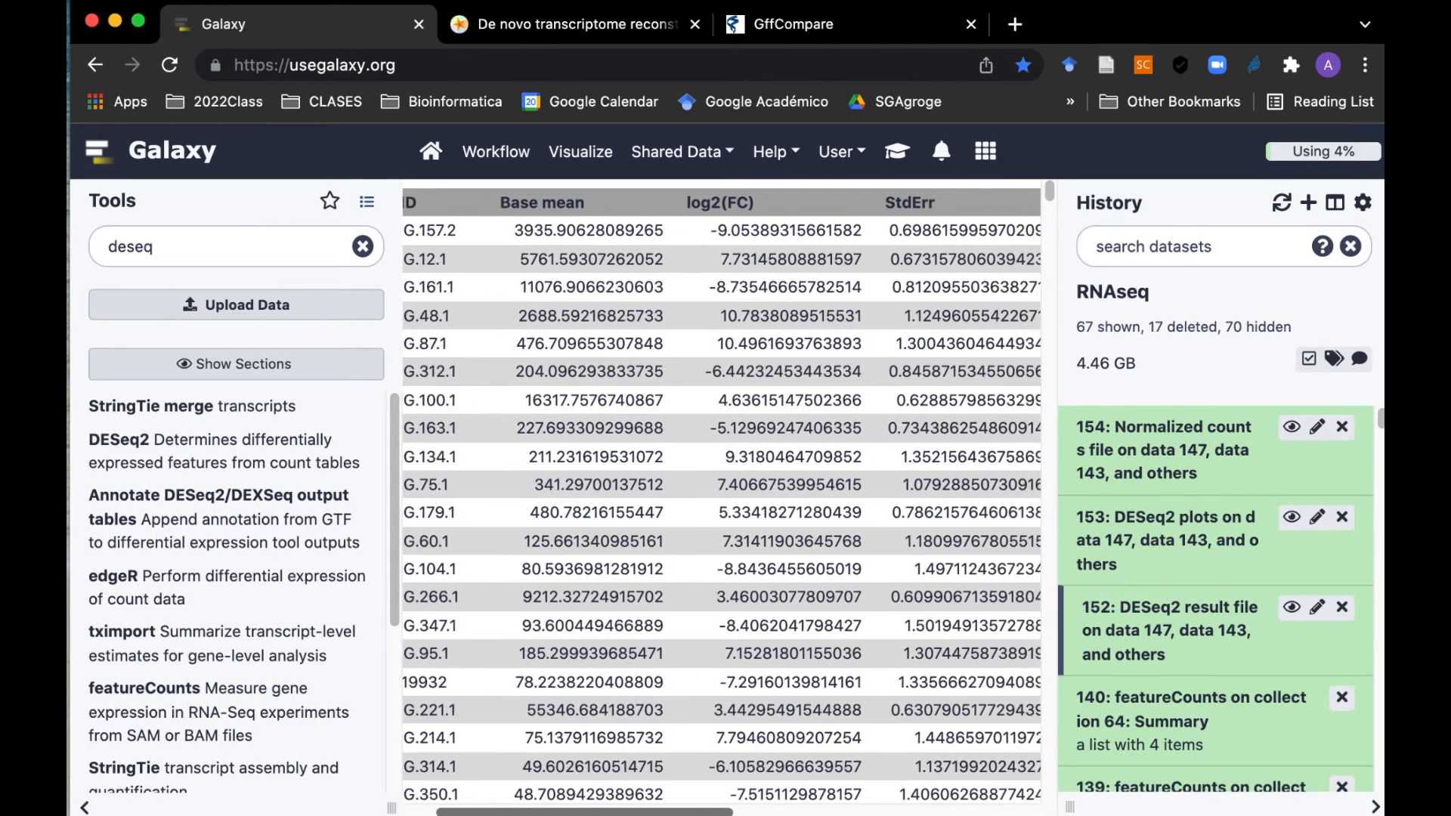
scroll(722, 499, "right", 3)
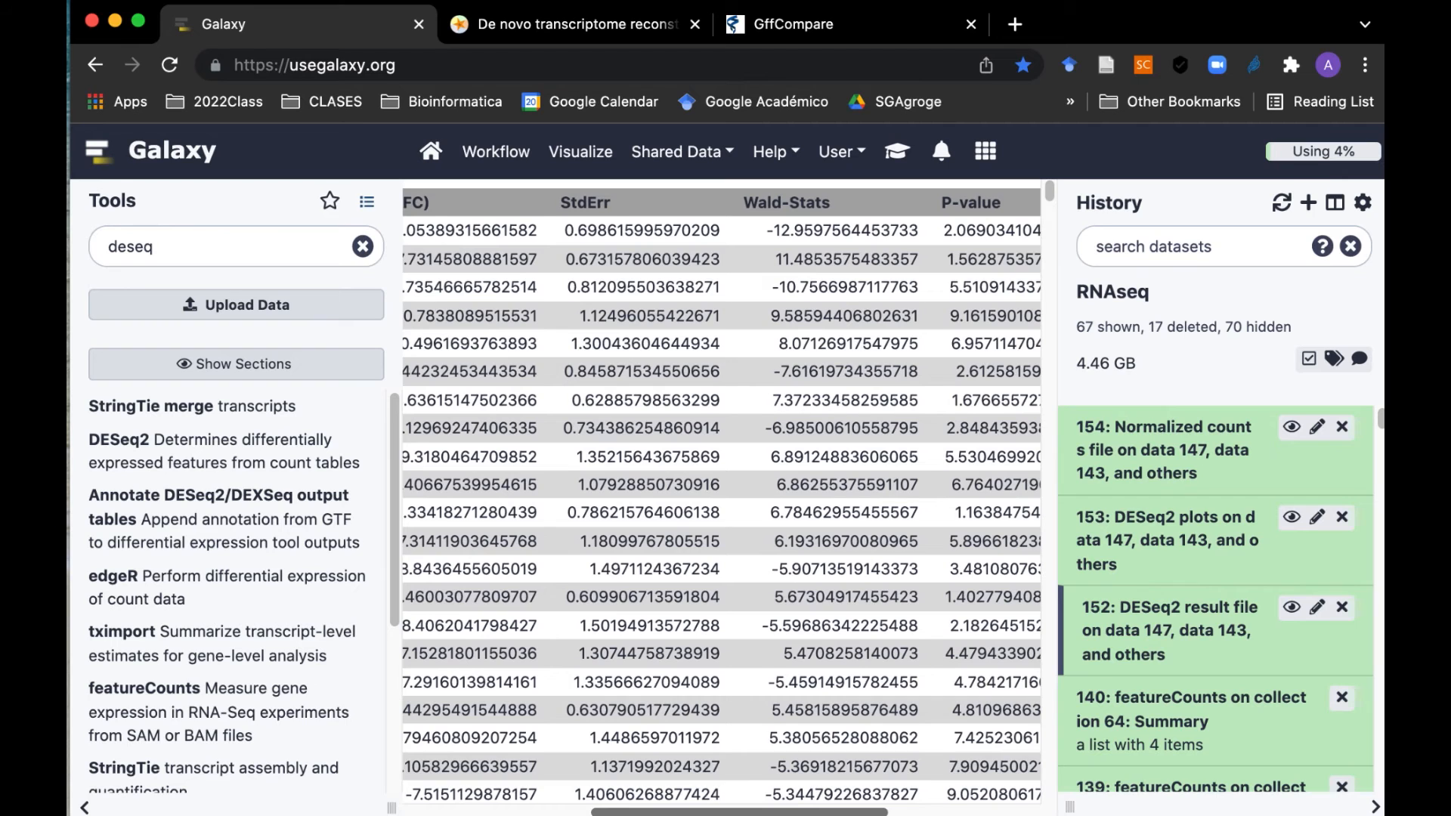
scroll(722, 498, "right", 1)
scroll(721, 499, "right", 2)
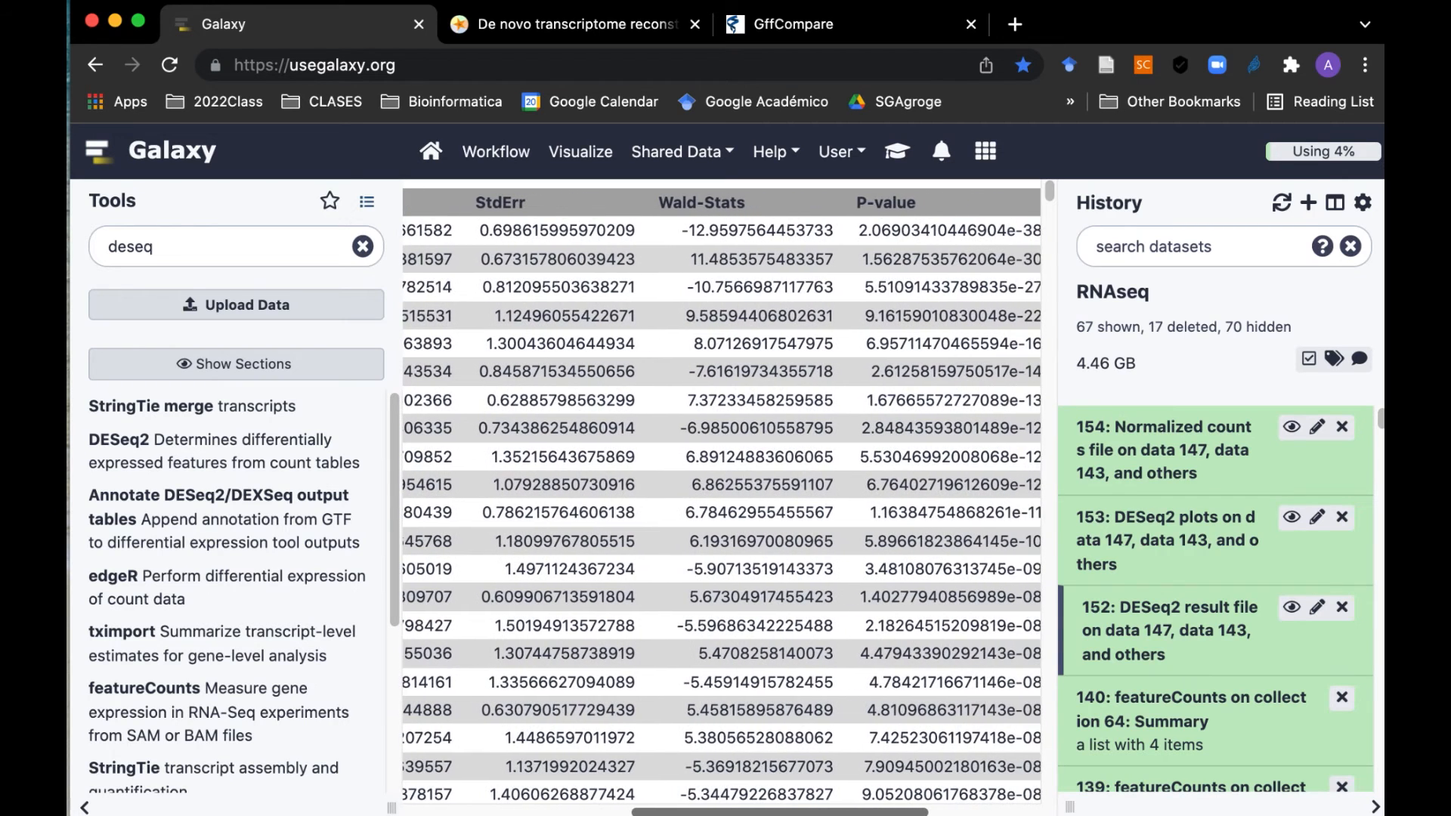
scroll(721, 499, "right", 3)
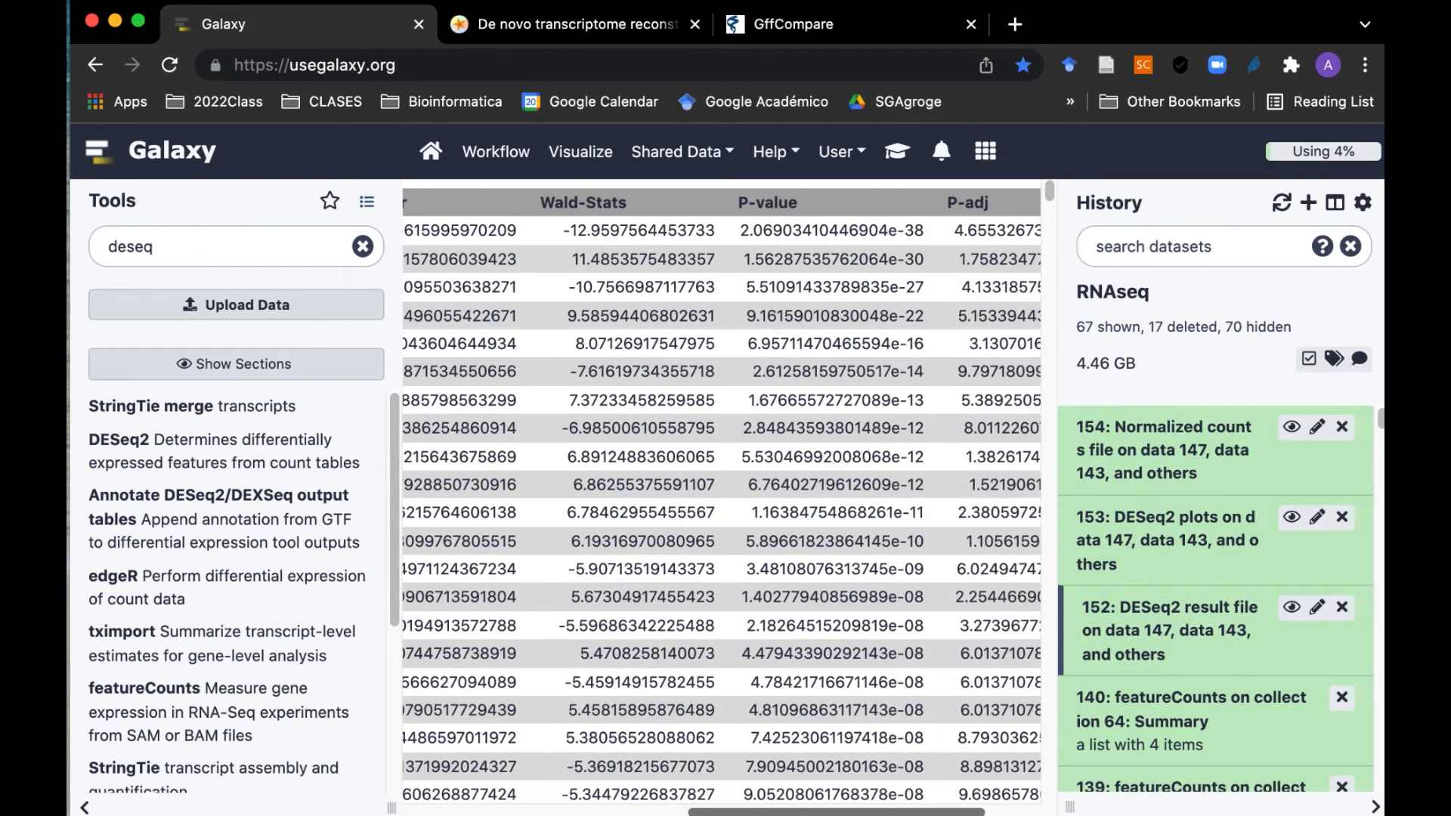
scroll(975, 273, "right", 2)
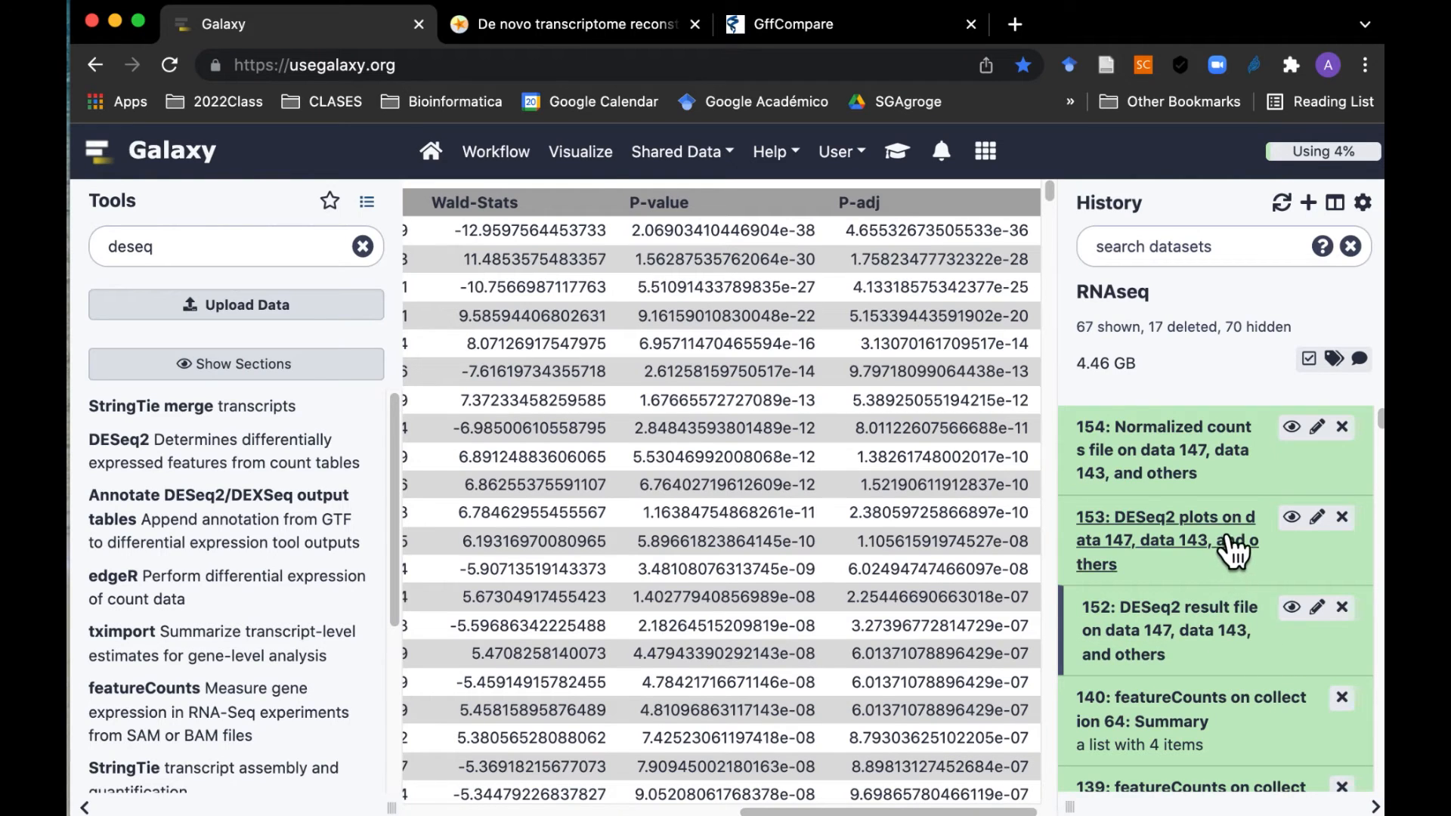
Step: View the DESeq2 plots file and examine the PCA plot and the sample-to-sample distances heatmap
left_click(1291, 518)
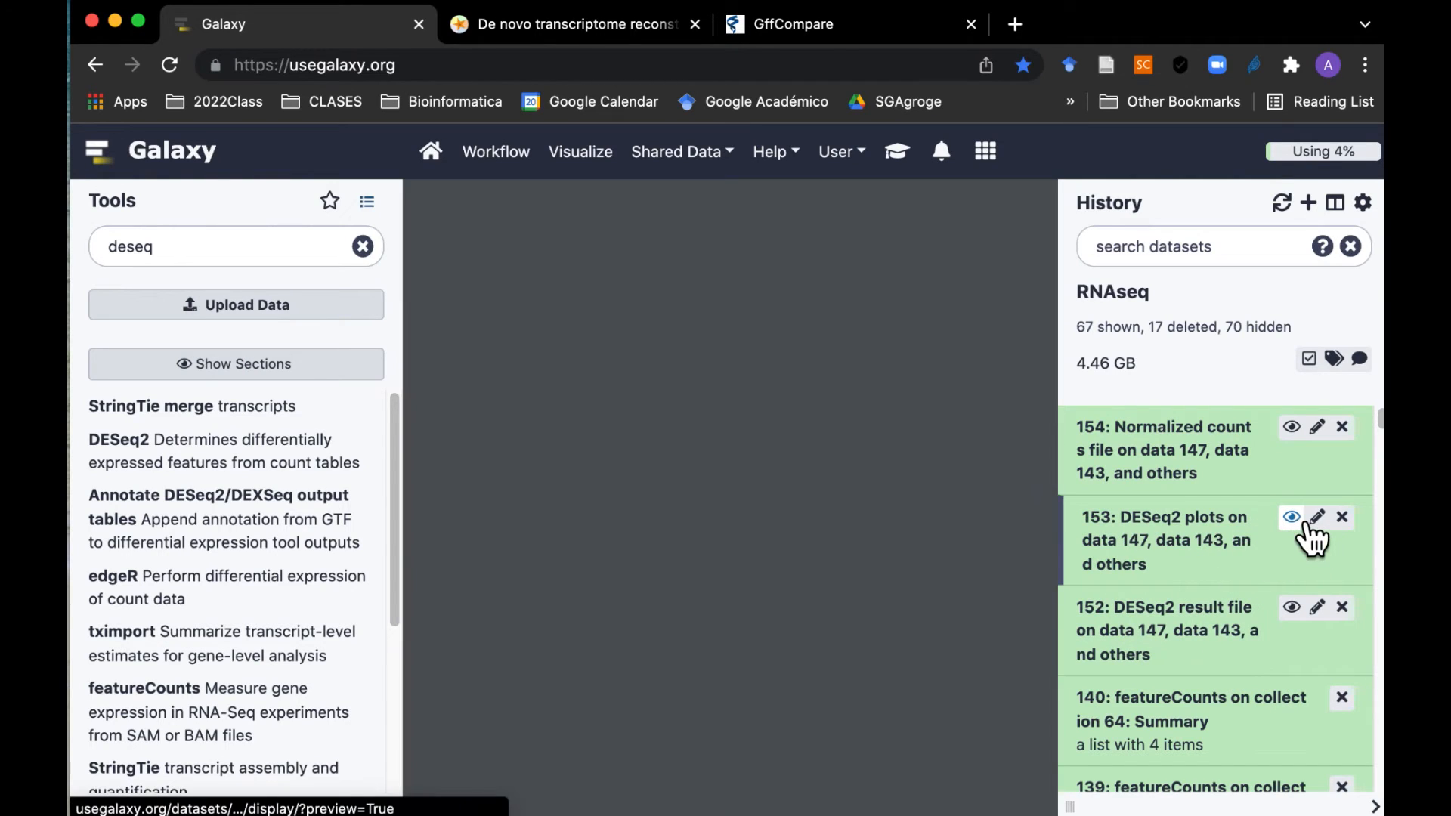
scroll(769, 739, "down", 2)
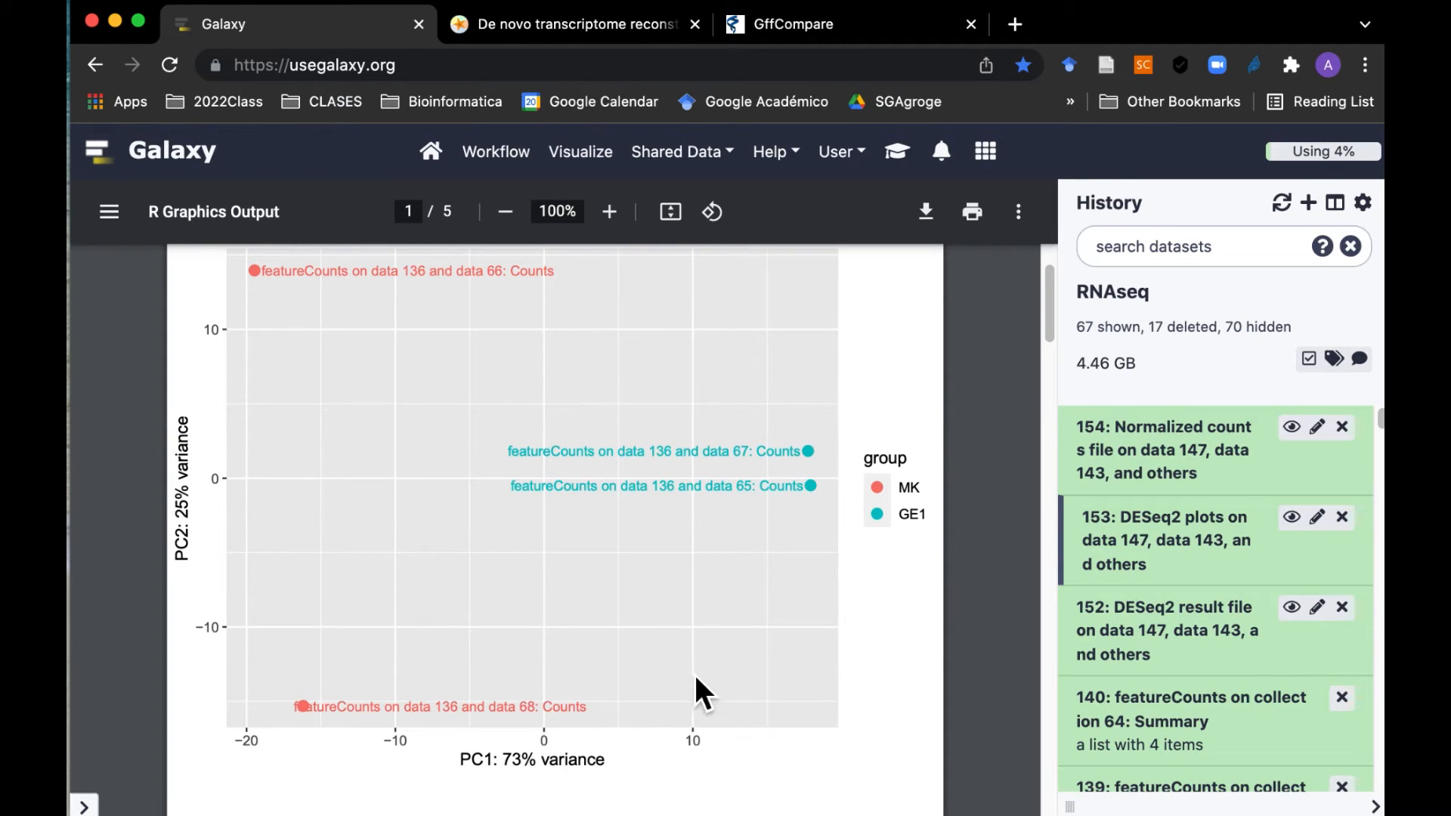
scroll(938, 687, "up", 2)
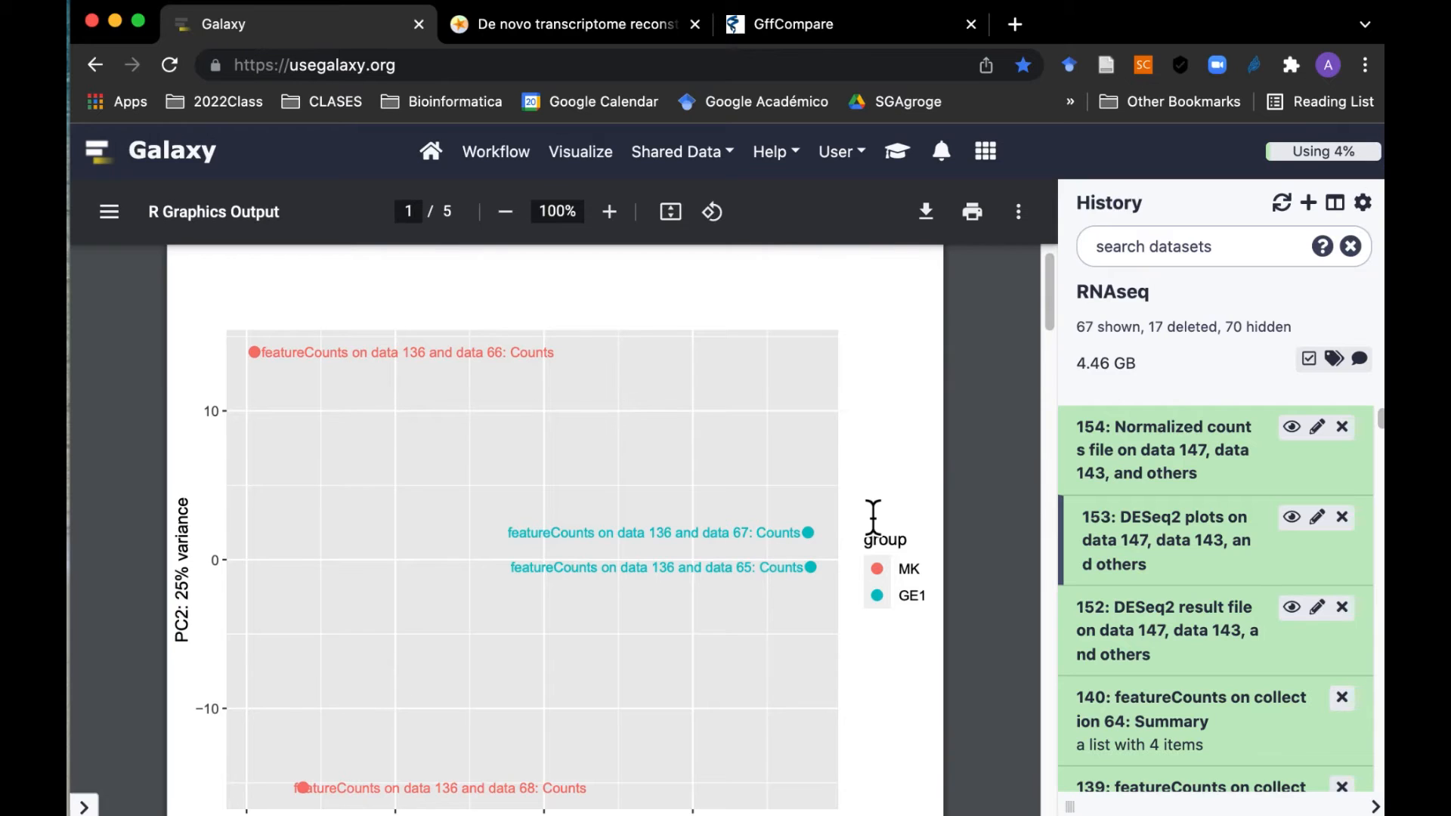
scroll(886, 746, "down", 5)
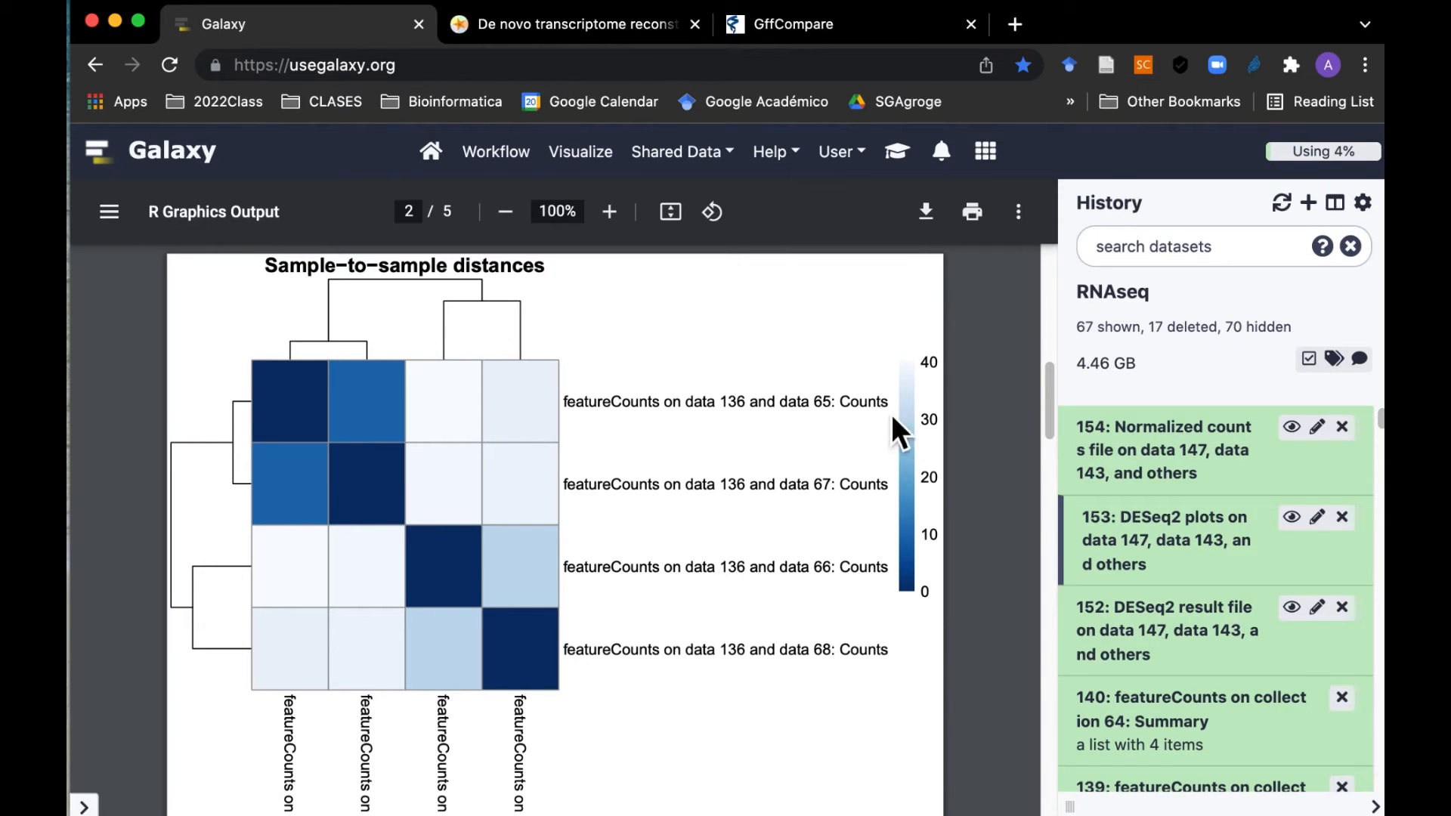
scroll(795, 679, "down", 3)
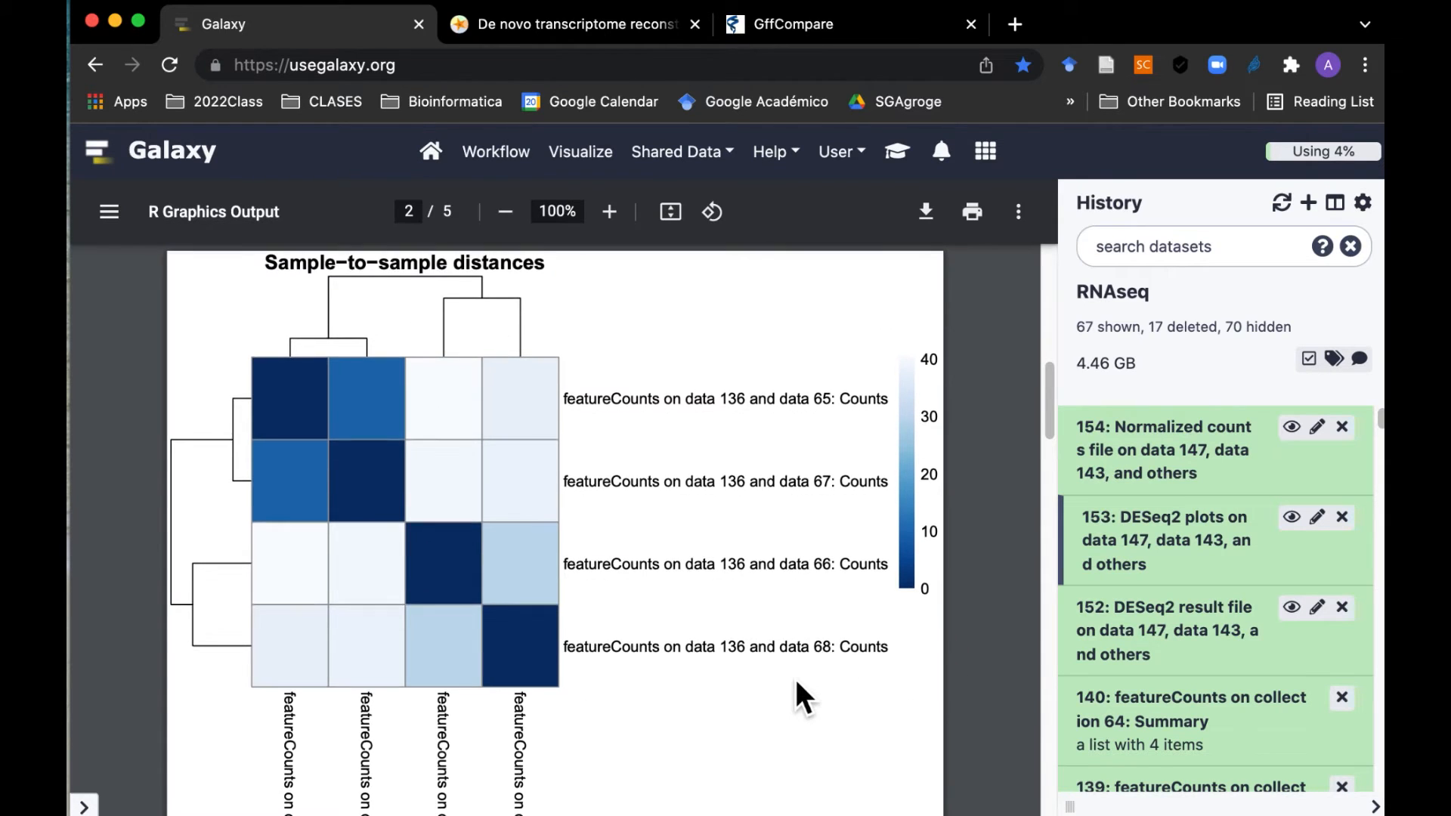
Step: Examine the dispersion estimates plot and the p-value histogram in the DESeq2 plots
scroll(797, 683, "down", 5)
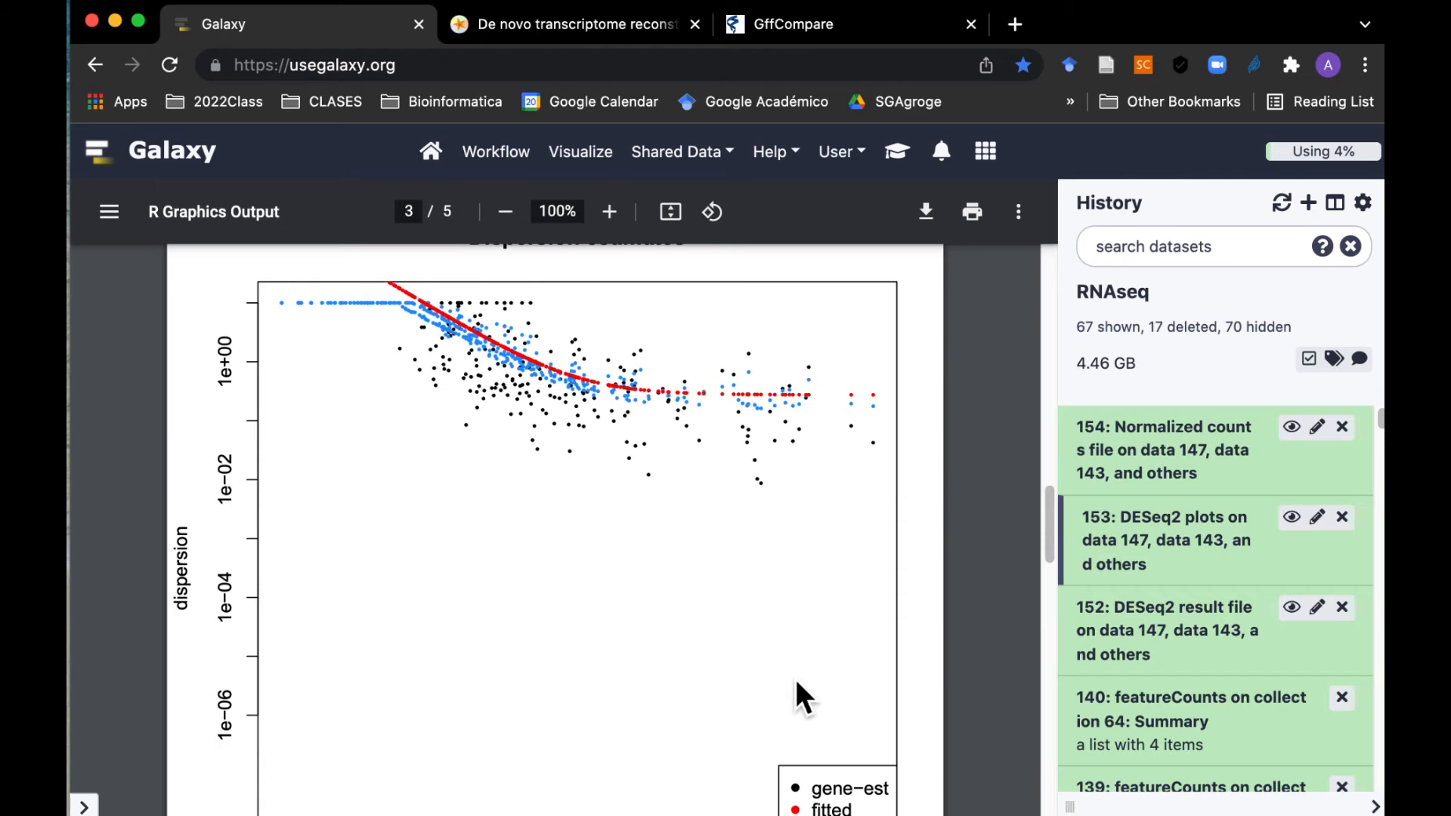
scroll(787, 619, "down", 5)
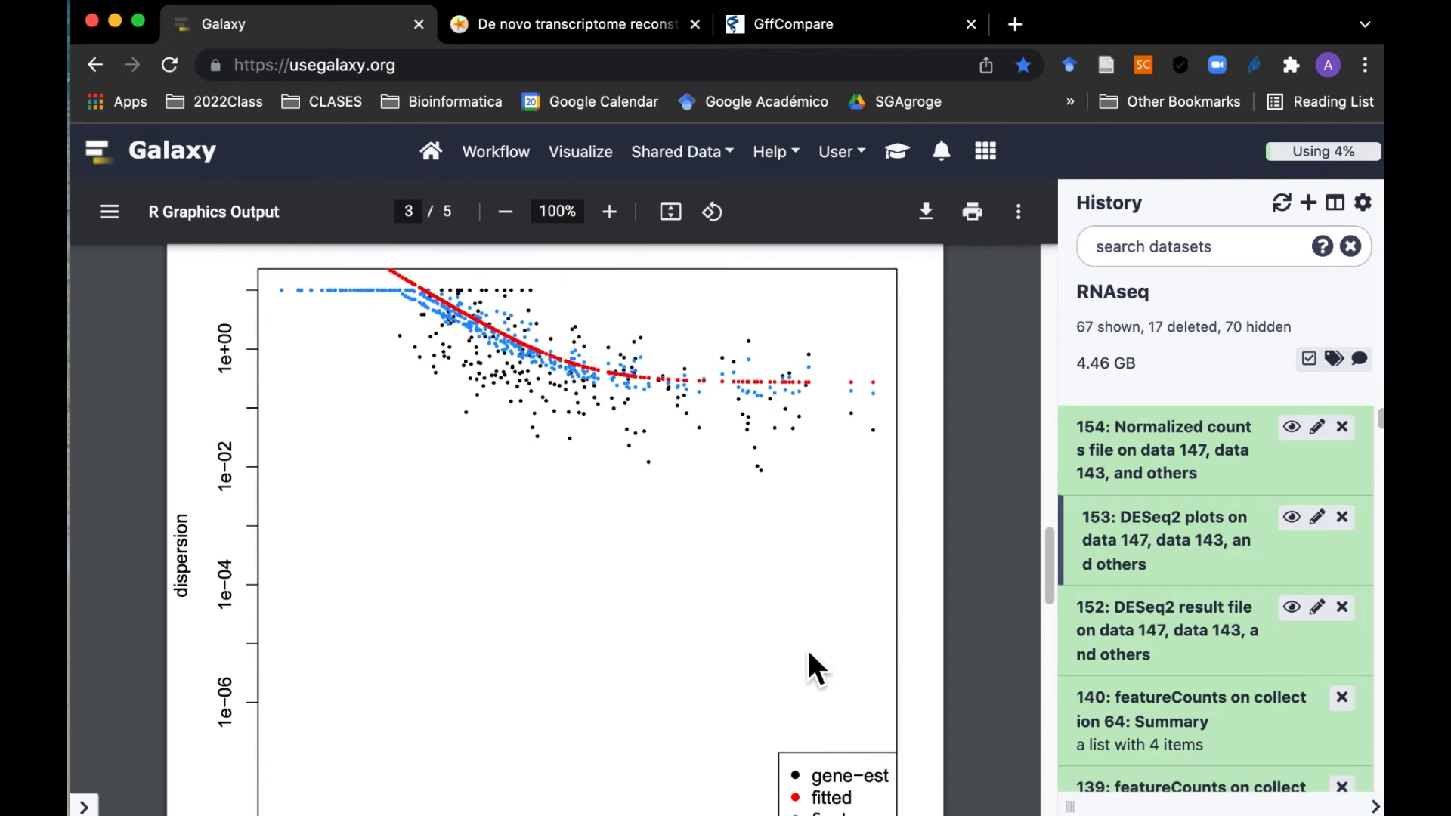
scroll(869, 695, "down", 6)
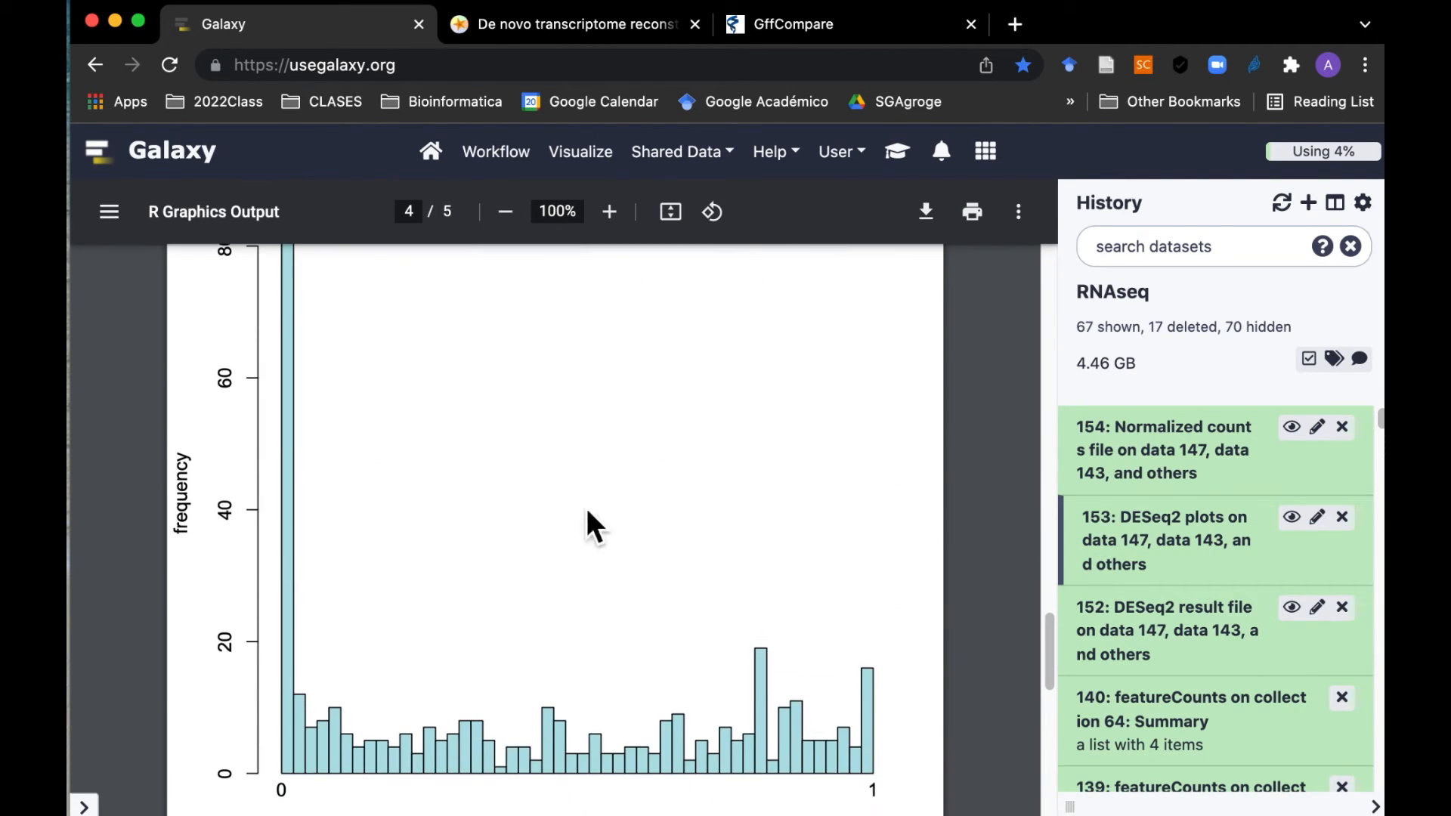
scroll(903, 722, "down", 3)
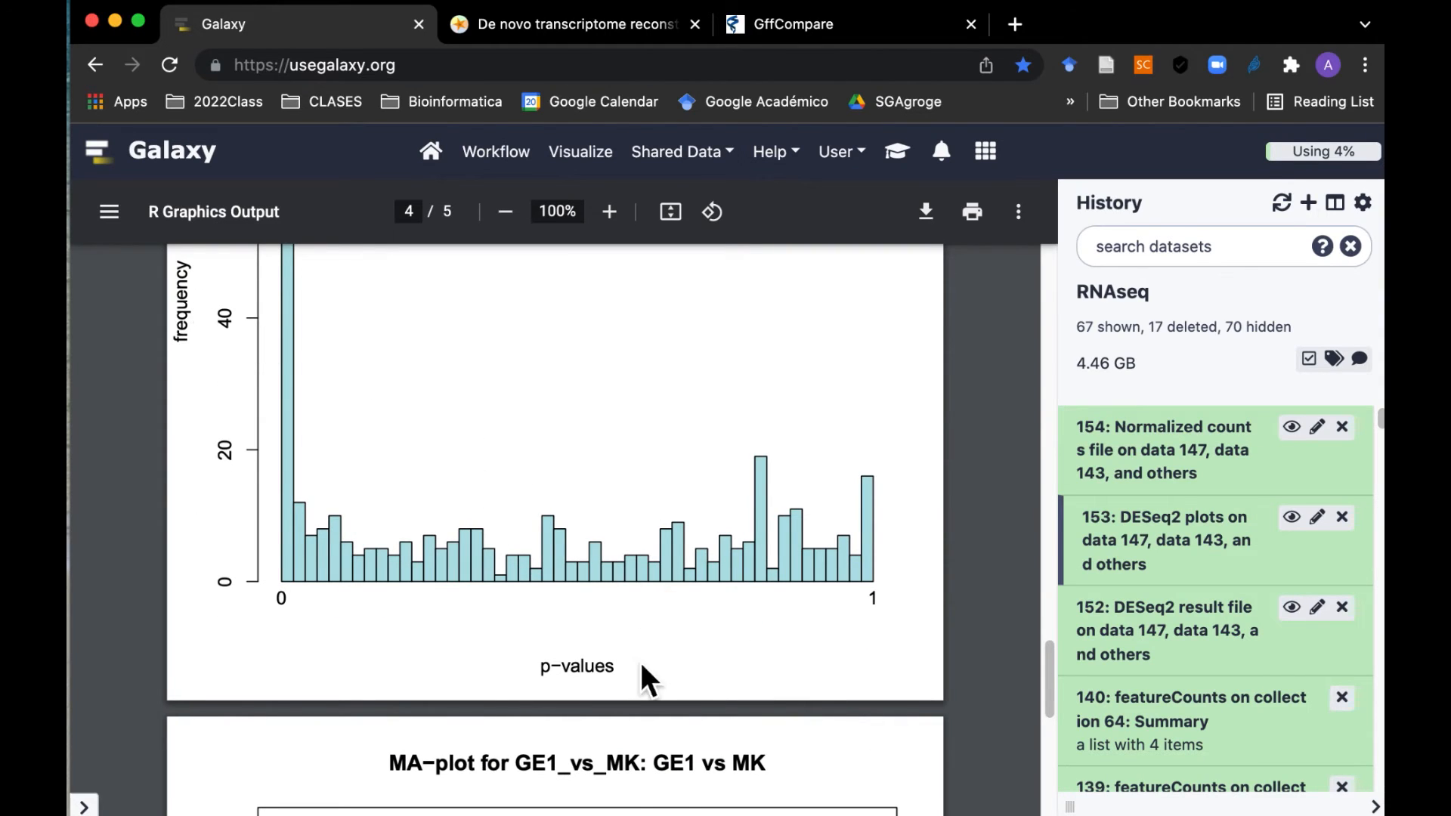
Step: Examine the GE1 vs MK MA-plot of log fold change against mean of normalized counts
scroll(700, 669, "down", 8)
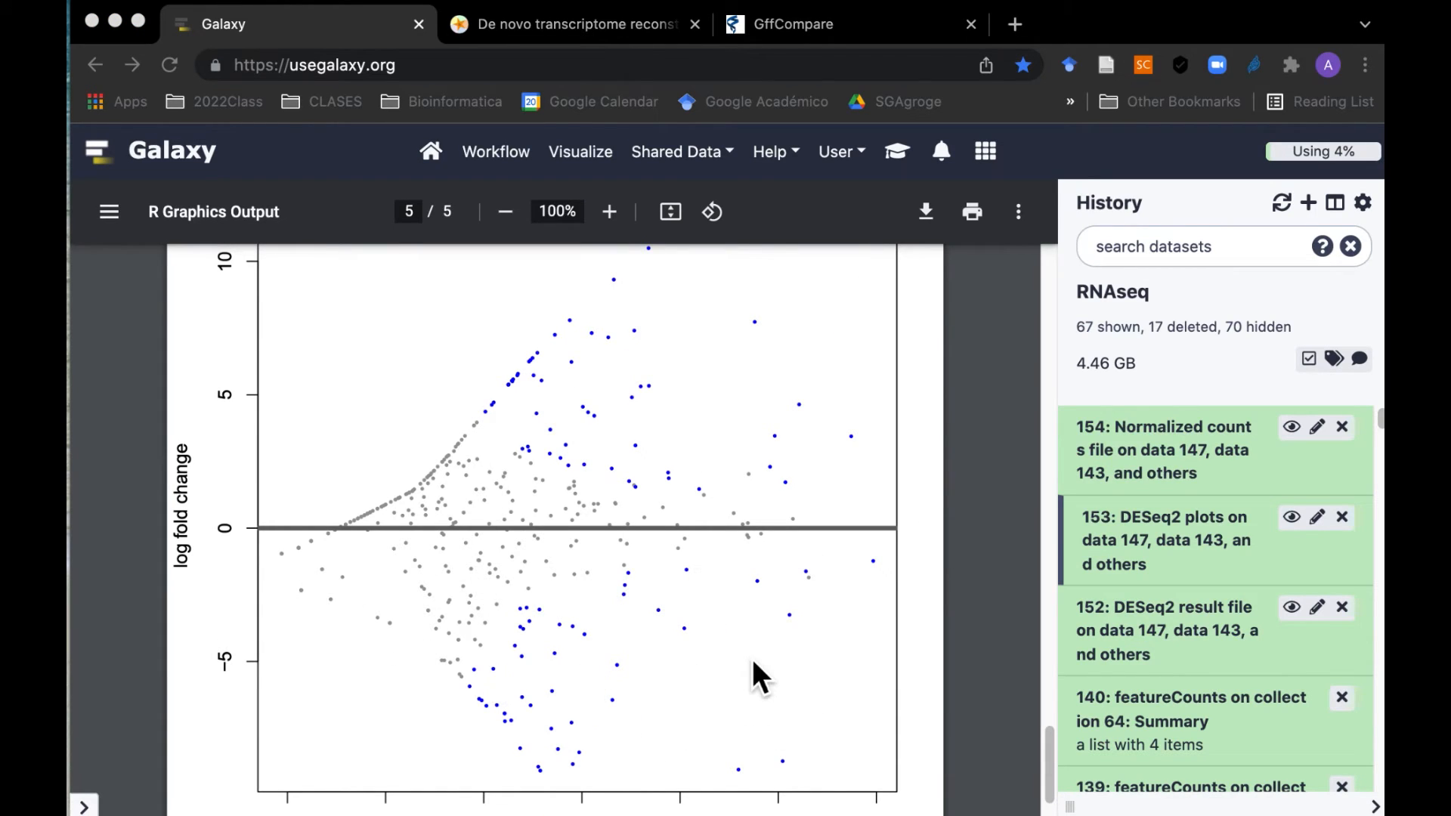
scroll(752, 635, "down", 2)
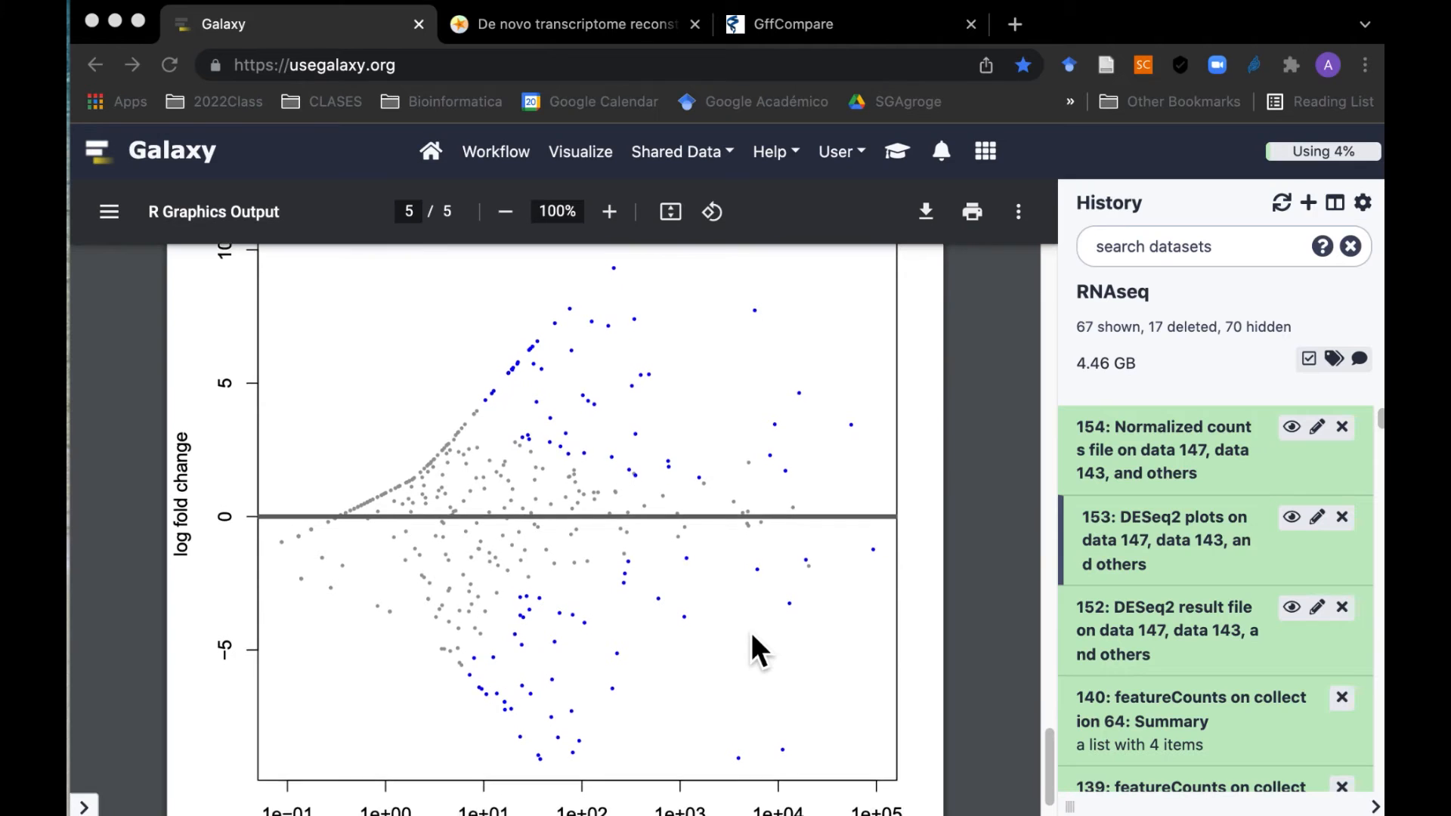
scroll(751, 631, "down", 1)
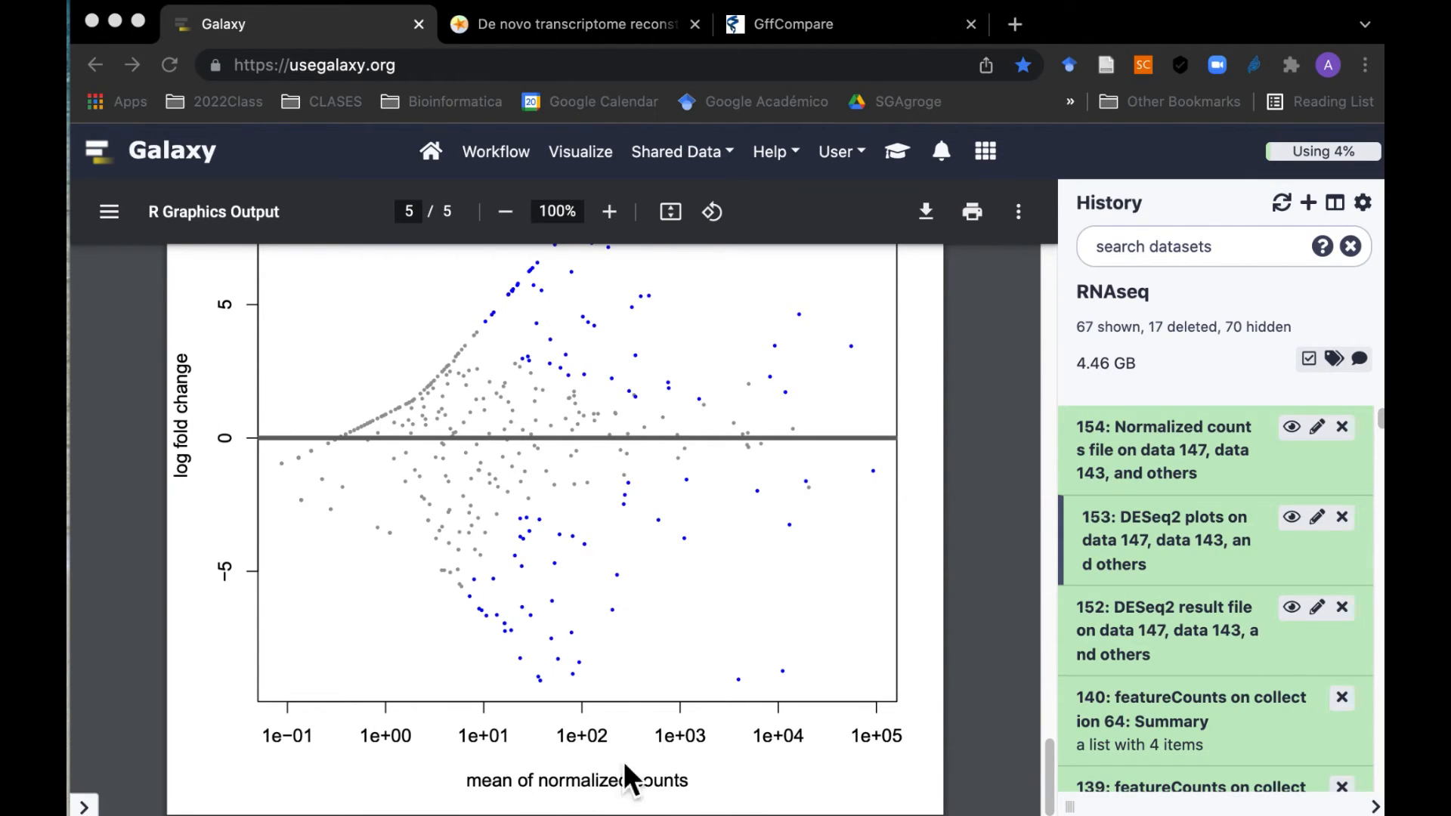
scroll(900, 804, "down", 1)
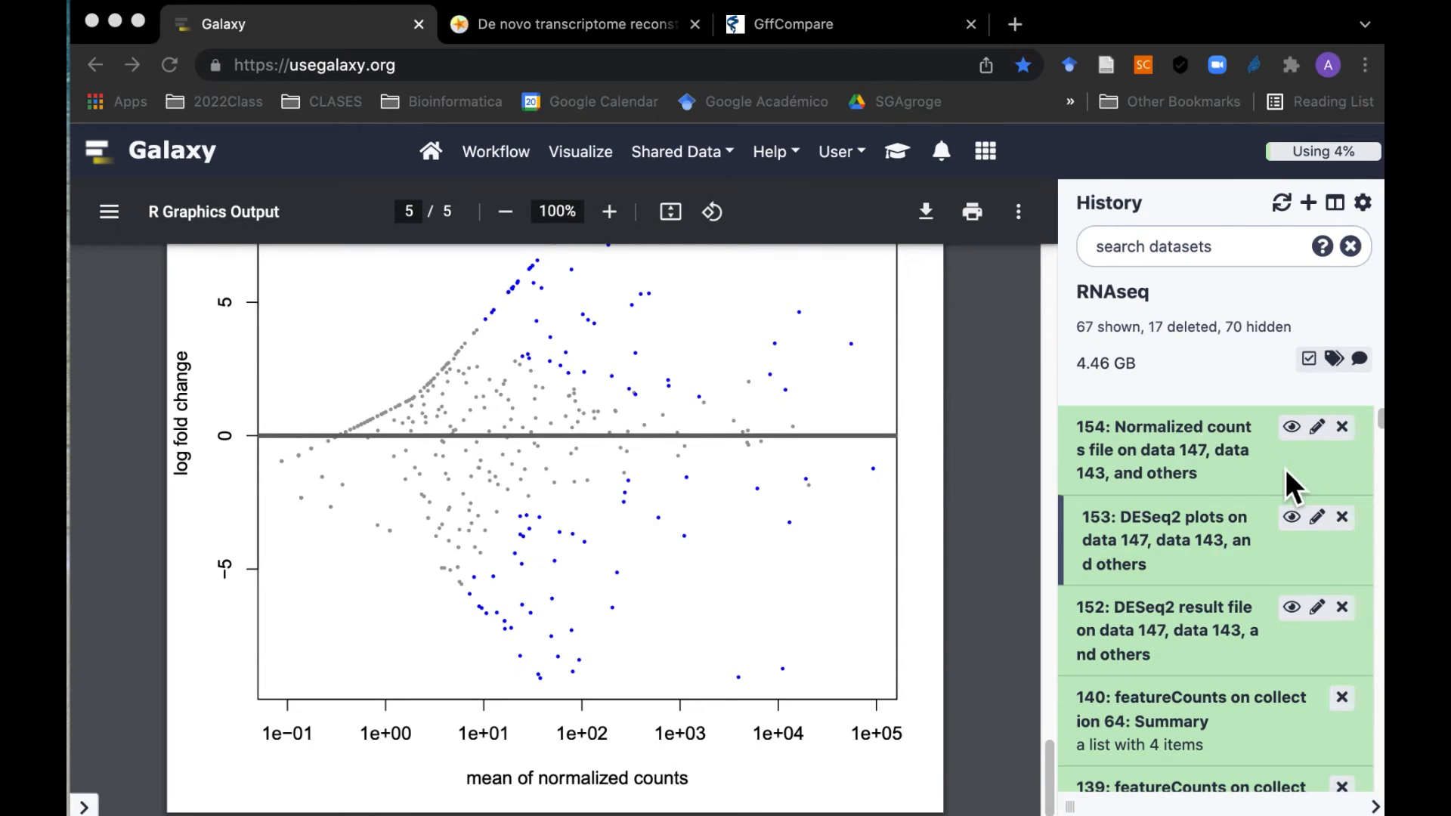
Step: Review the DESeq2 result table again across to its Wald-Stats, P-value and P-adj columns
left_click(1292, 432)
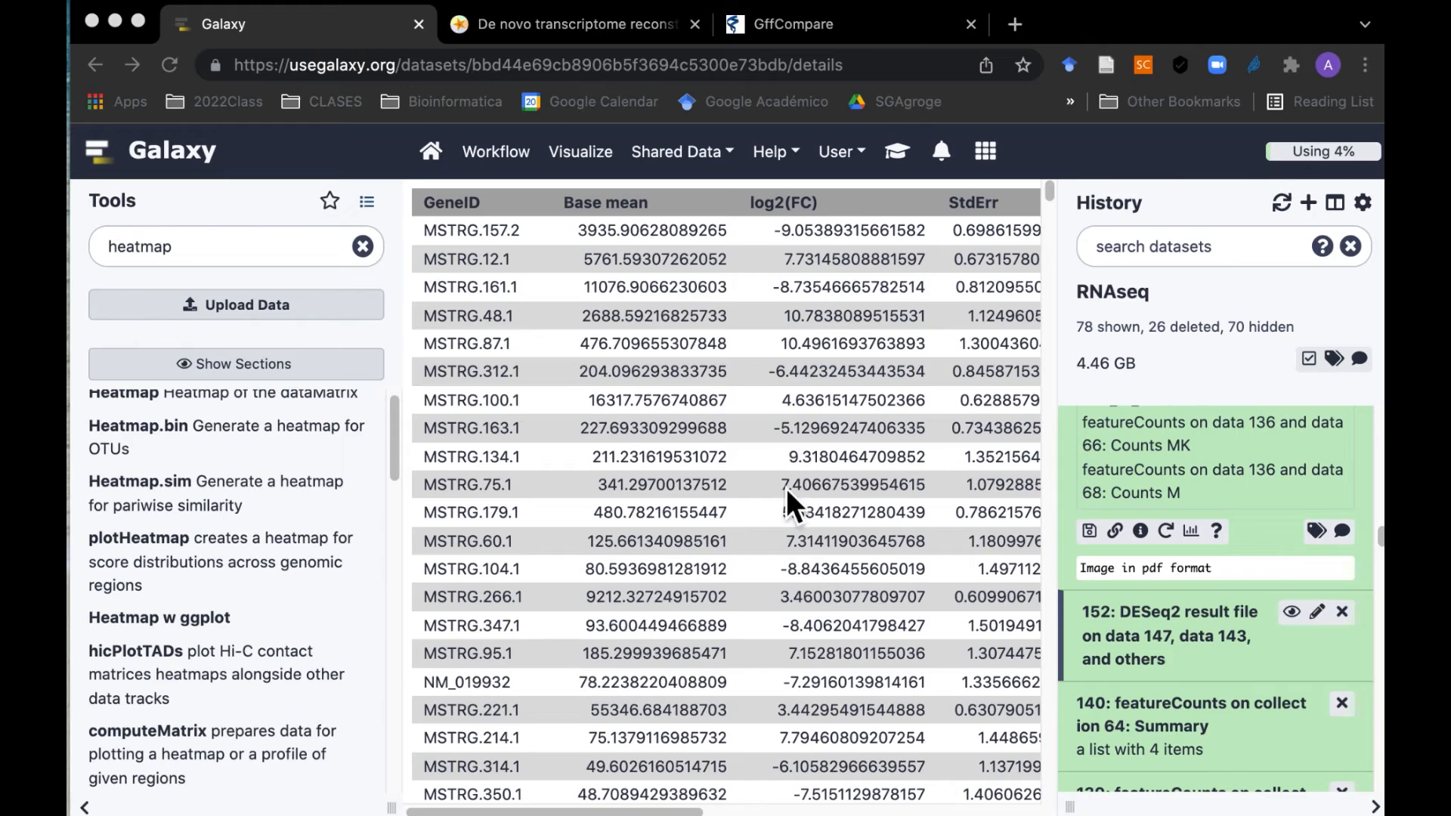
left_click(644, 812)
left_click_drag(673, 813, 1007, 813)
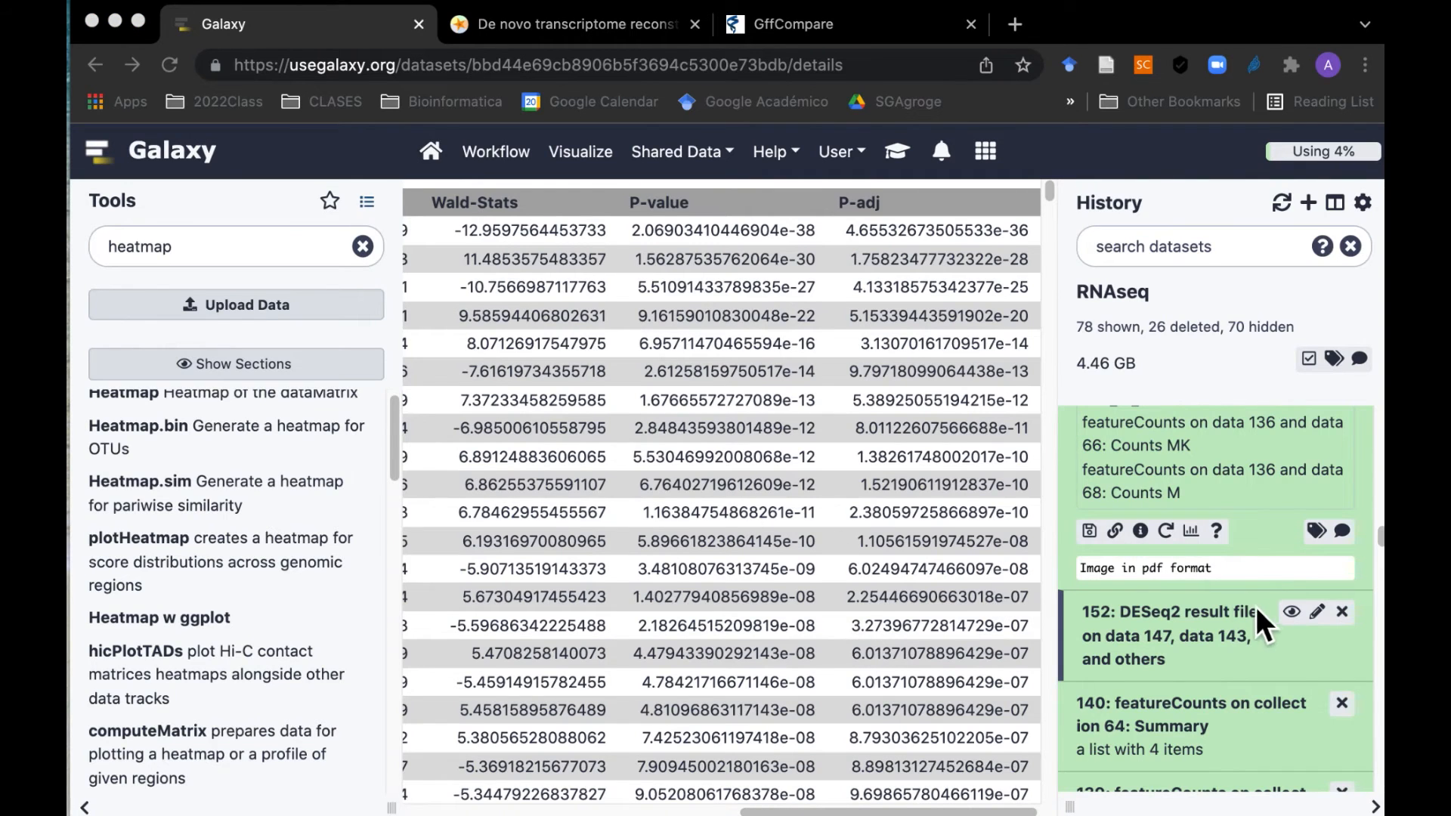
Step: View the DESeq2 normalized counts file and compare the counts across the sample columns with the run's sample table
scroll(1240, 623, "up", 3)
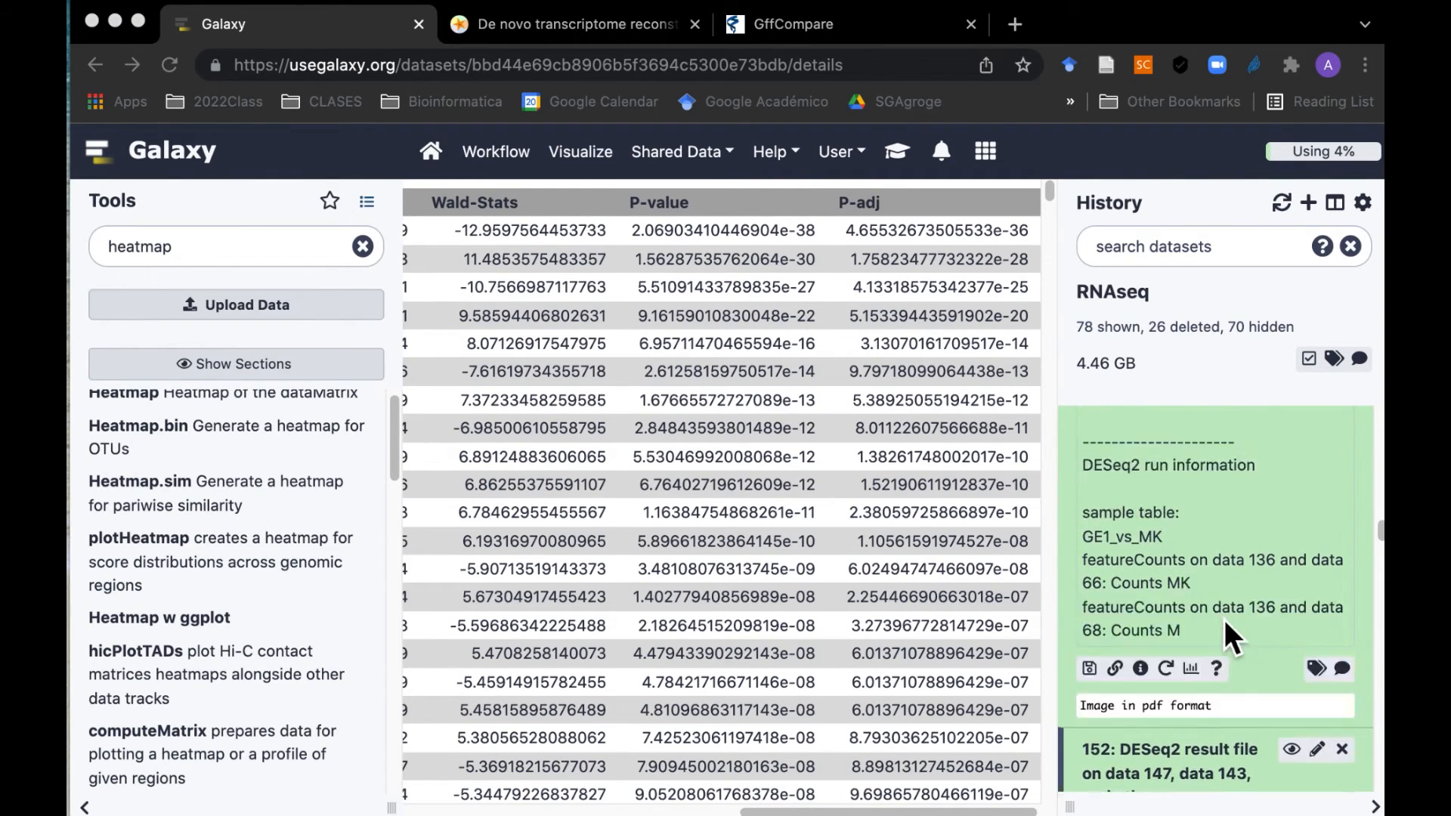
scroll(1224, 637, "up", 5)
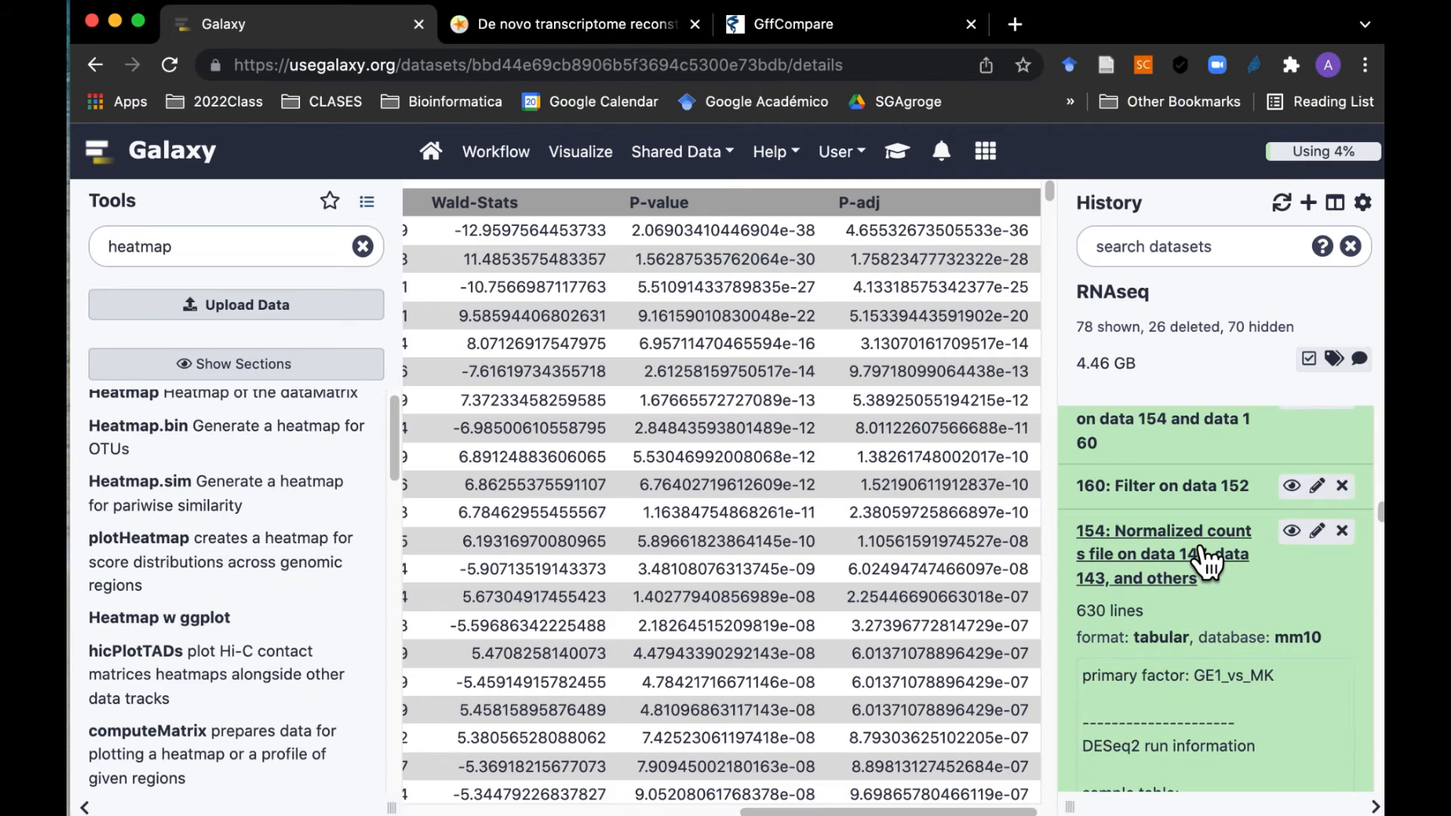
left_click(1296, 535)
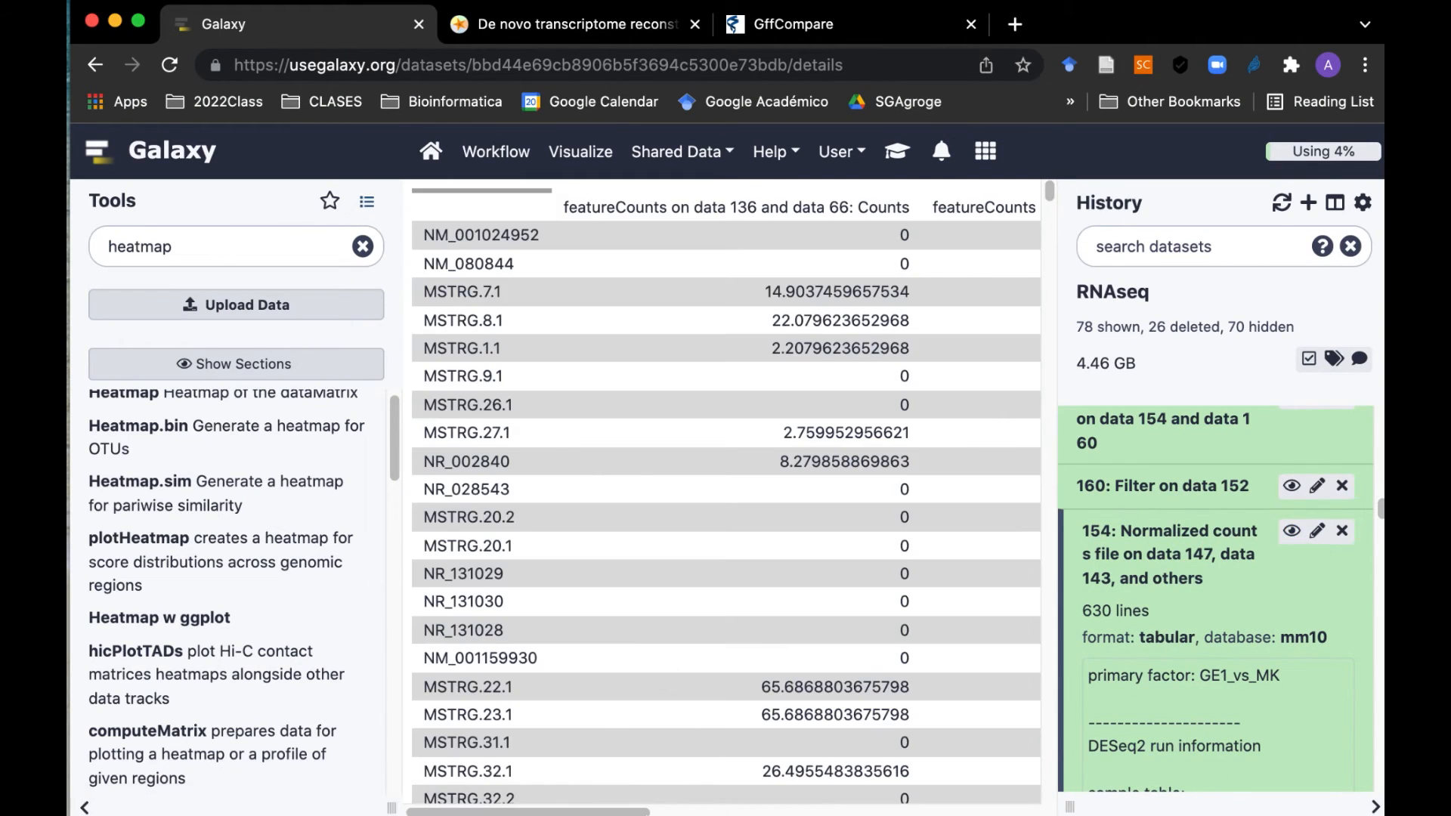
scroll(537, 279, "right", 3)
scroll(537, 280, "left", 3)
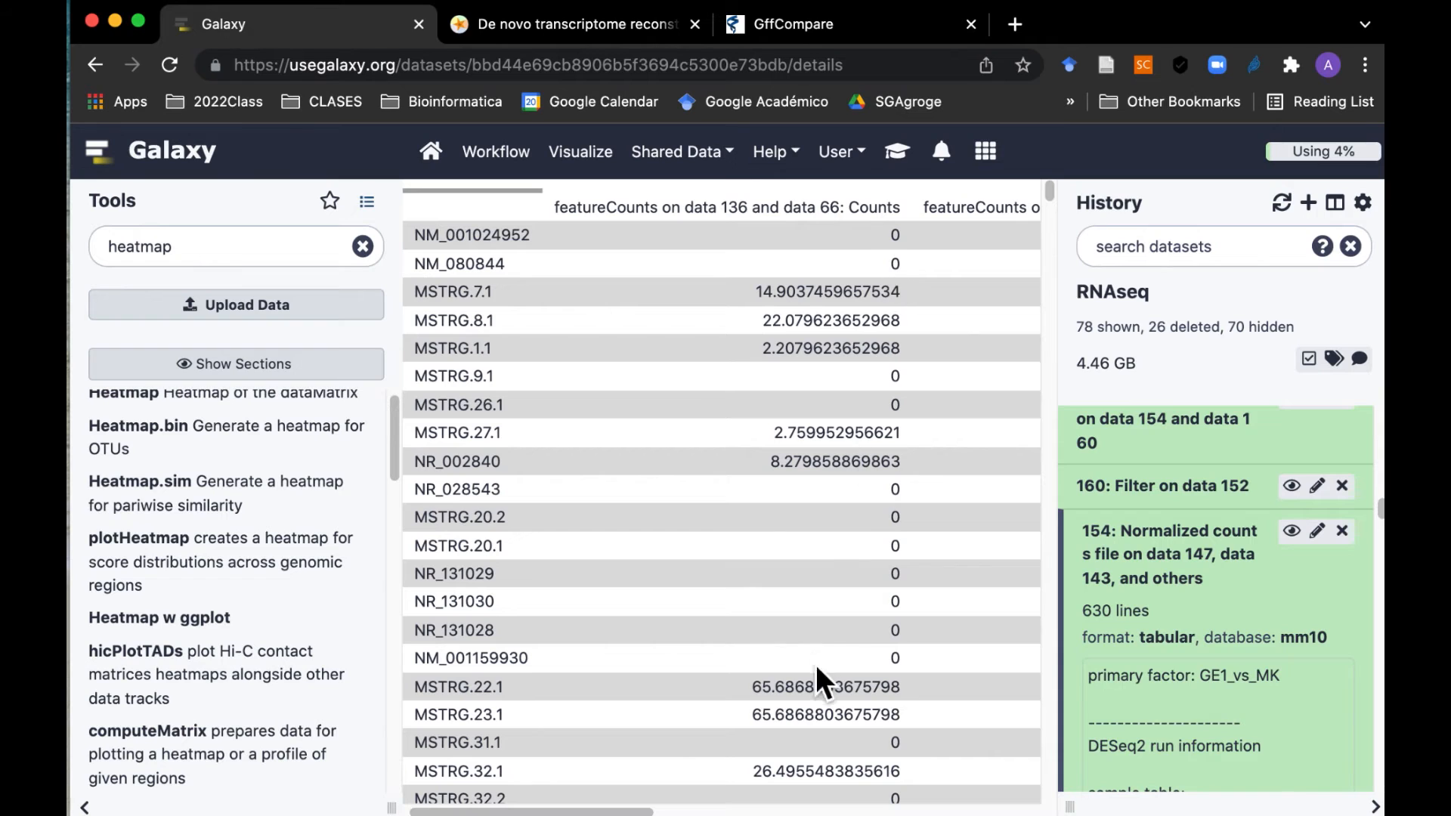
left_click_drag(648, 812, 1009, 805)
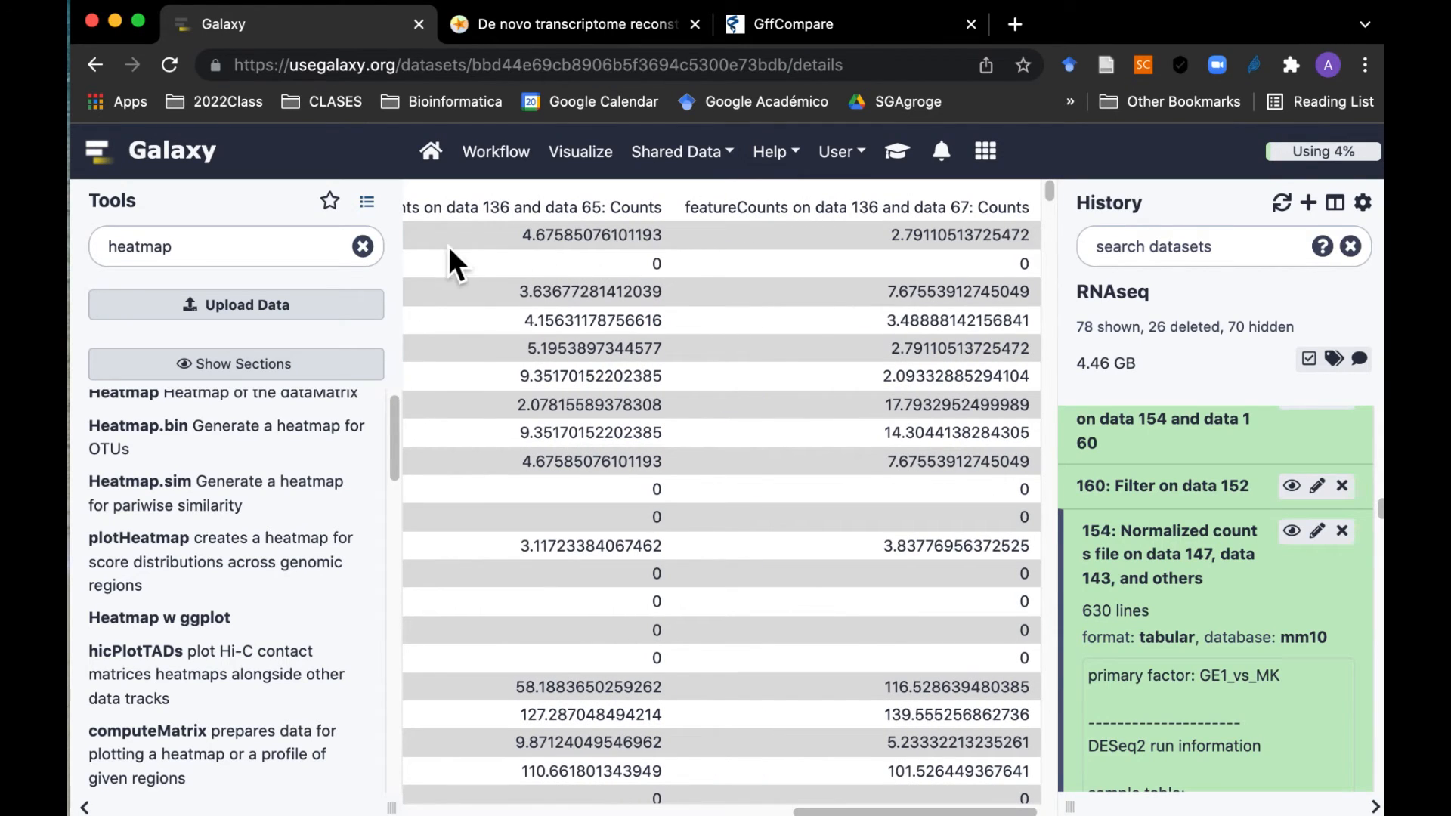
left_click_drag(825, 809, 438, 807)
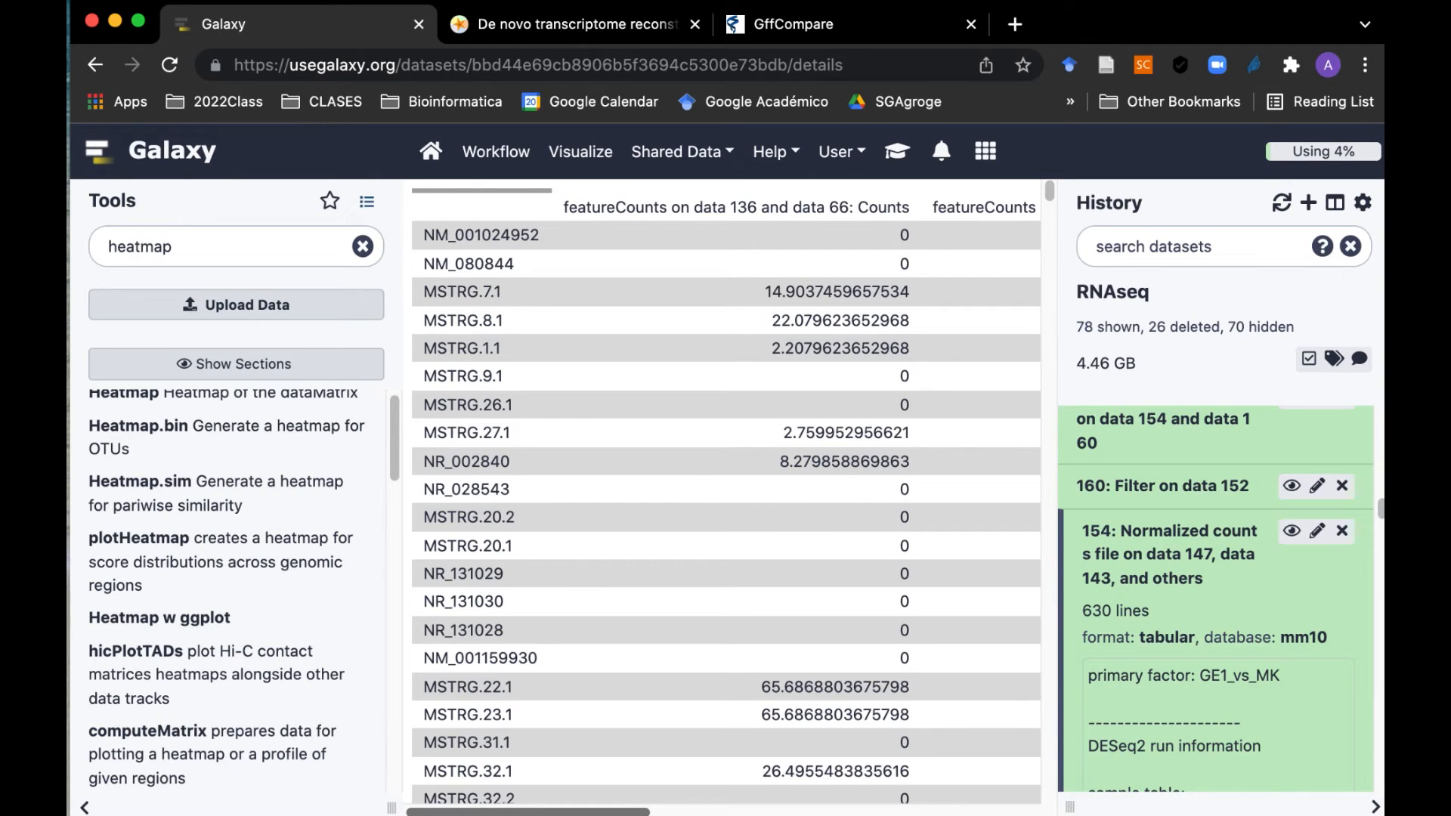
scroll(725, 491, "right", 10)
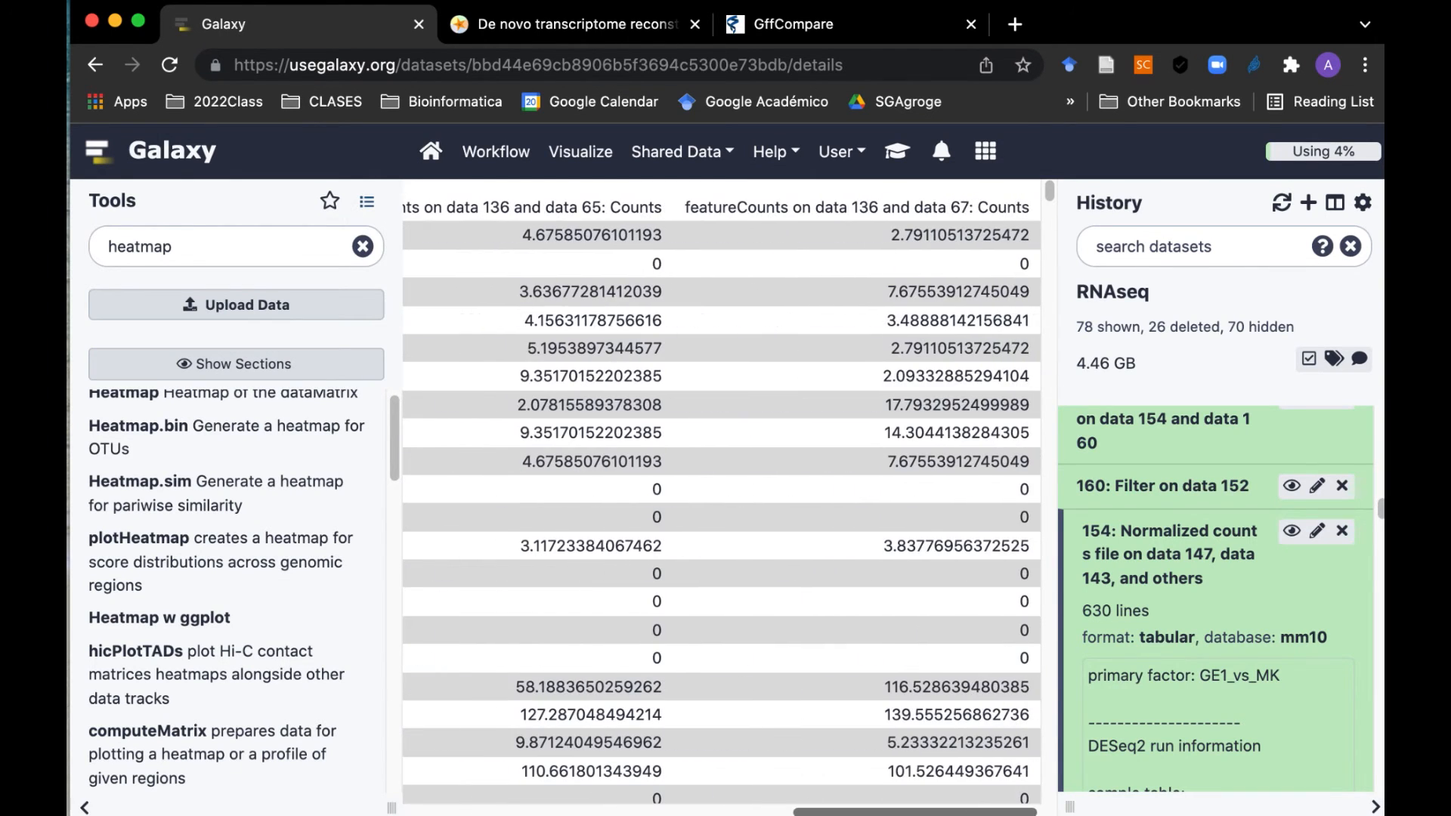
scroll(1227, 726, "down", 8)
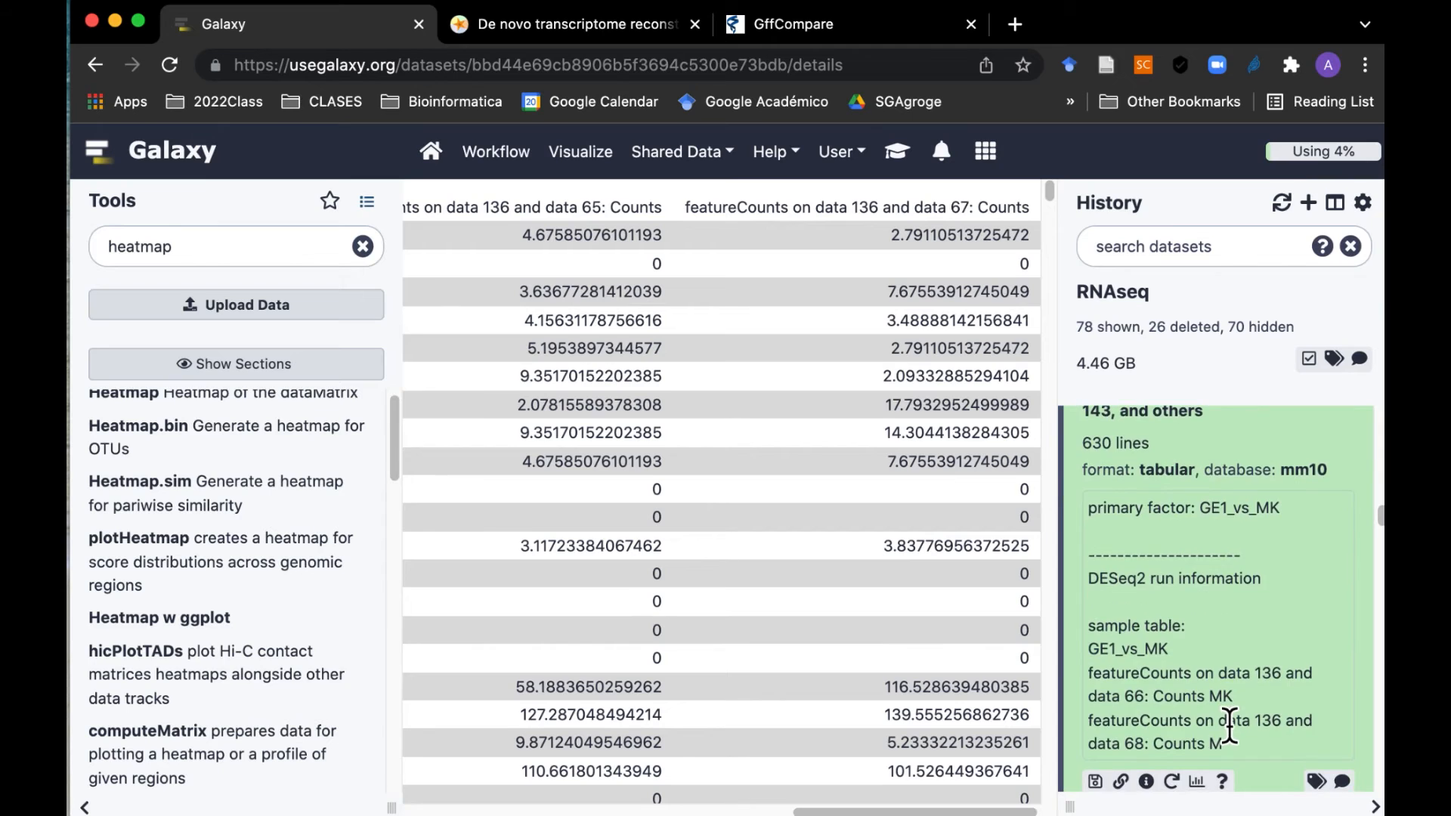
scroll(1229, 727, "down", 5)
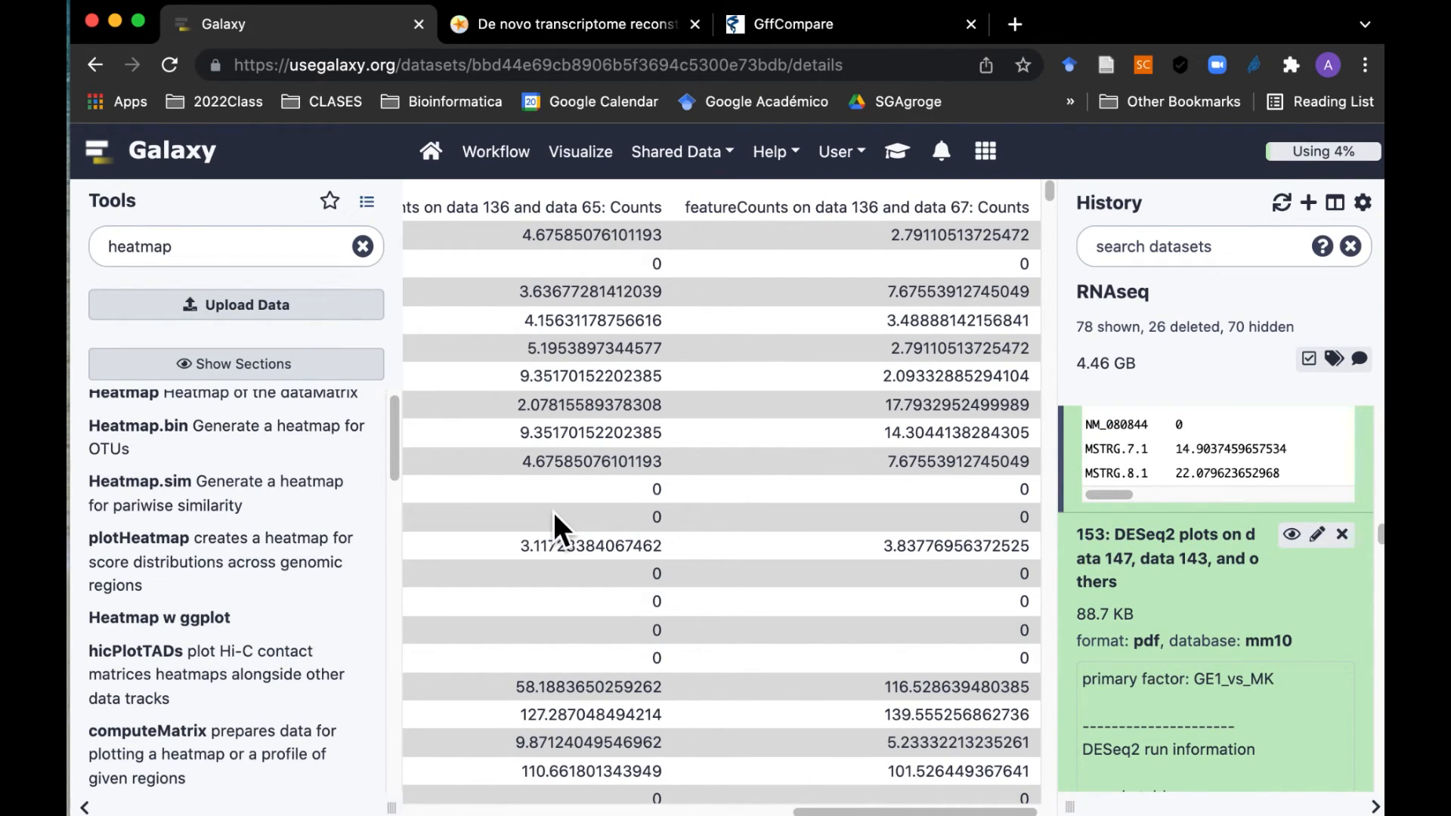
Step: Find the Filter tool for data on any column and choose dataset 152, the DESeq2 result file, as input
left_click(189, 255)
left_click_drag(188, 255, 89, 239)
type("filter")
left_click(178, 588)
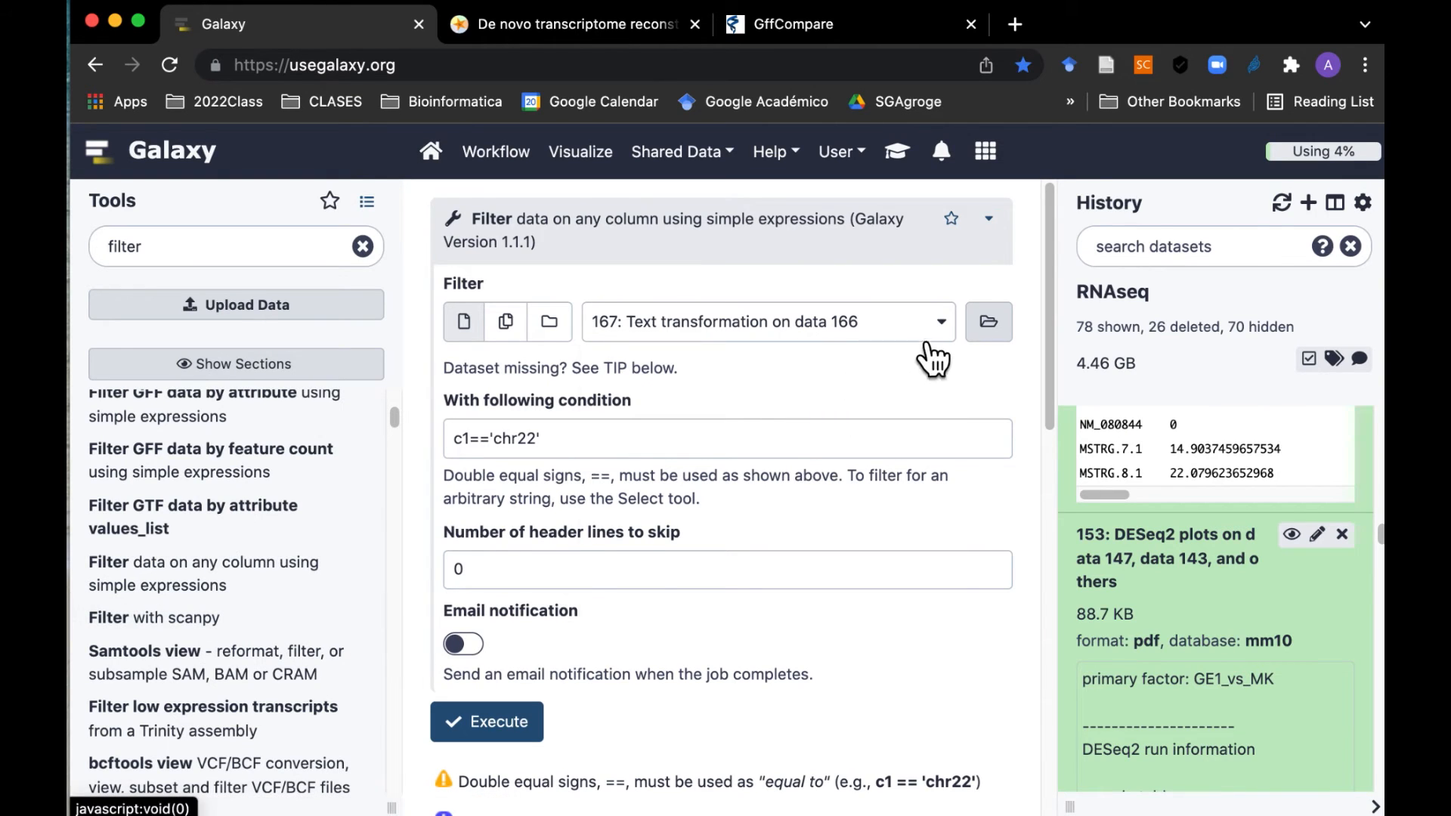
left_click(951, 323)
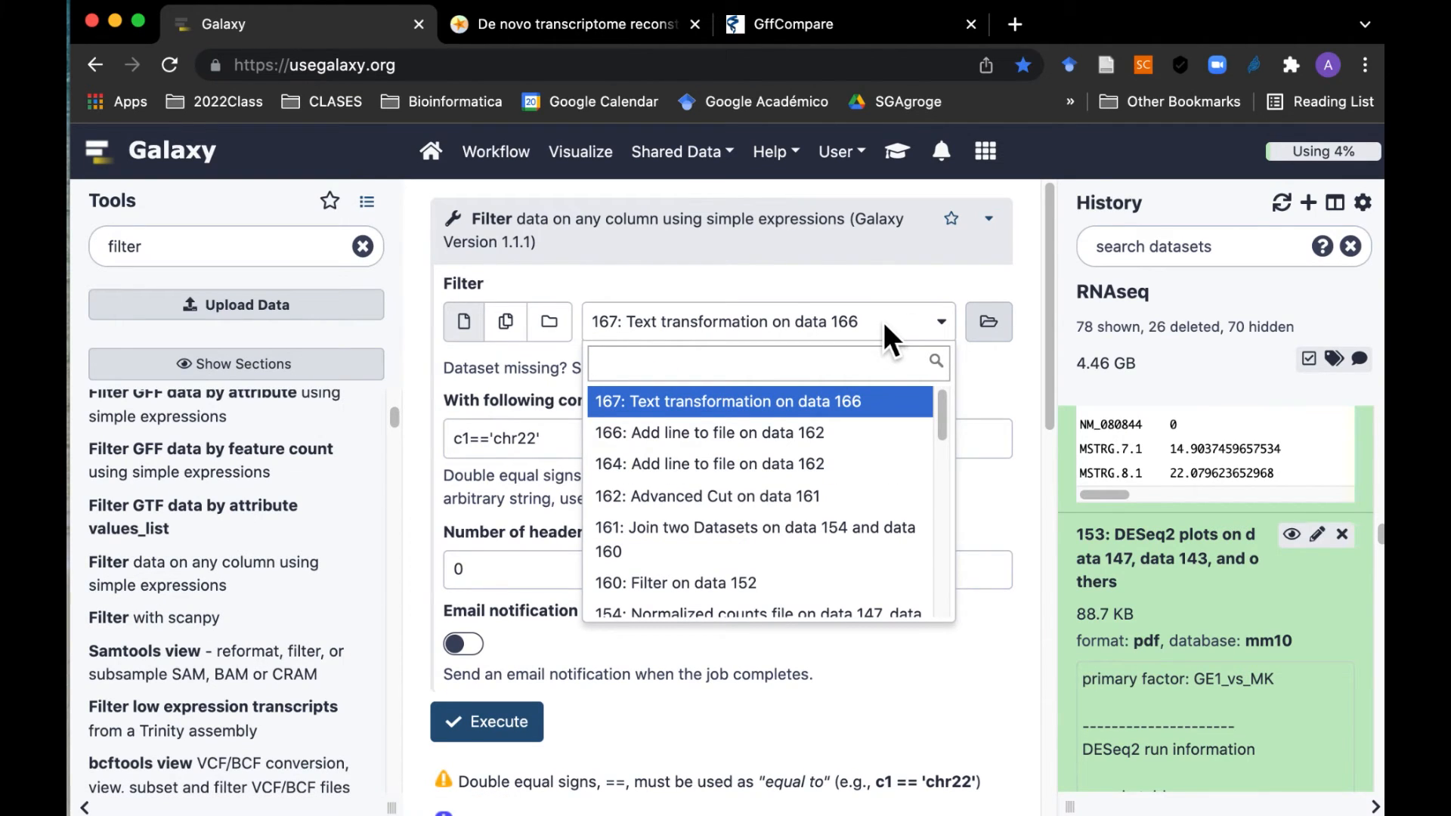
scroll(874, 586, "down", 3)
left_click(816, 508)
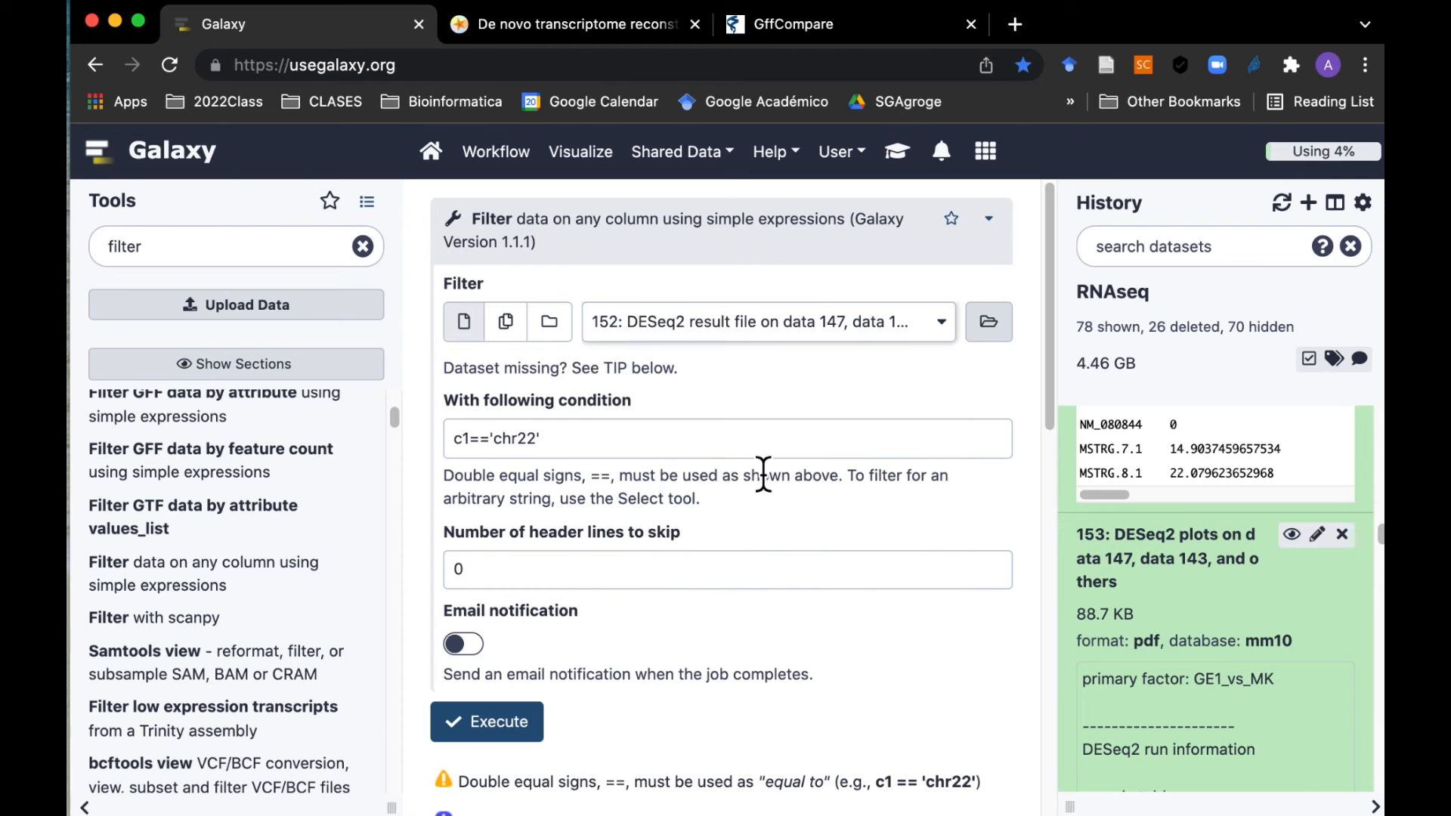
Step: Set the filter condition to c7<0.05 and run the Filter tool on the DESeq2 result file
double_click(459, 439)
type("c7")
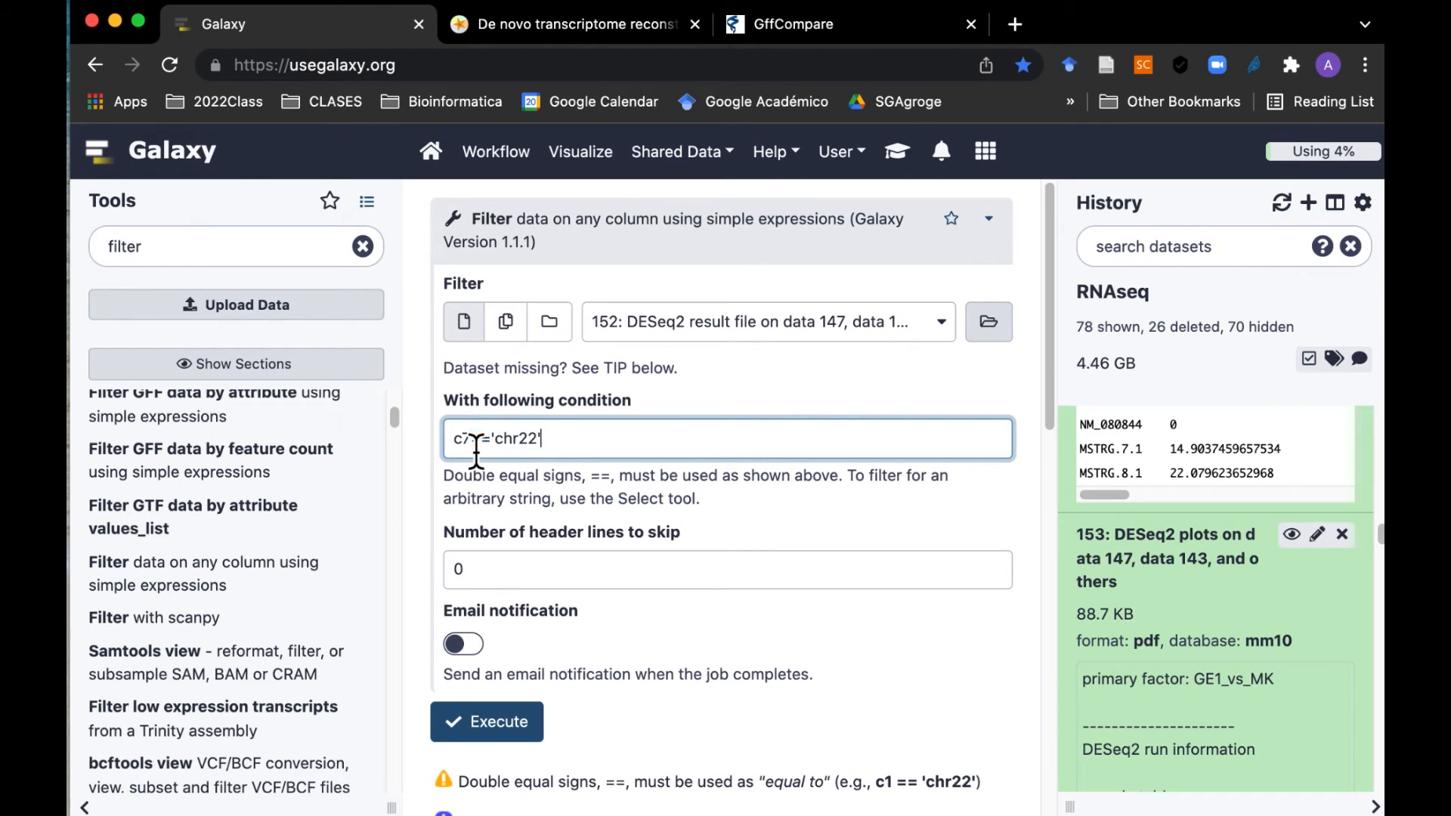
left_click(476, 452, "shift")
type("<0.05")
left_click(533, 722)
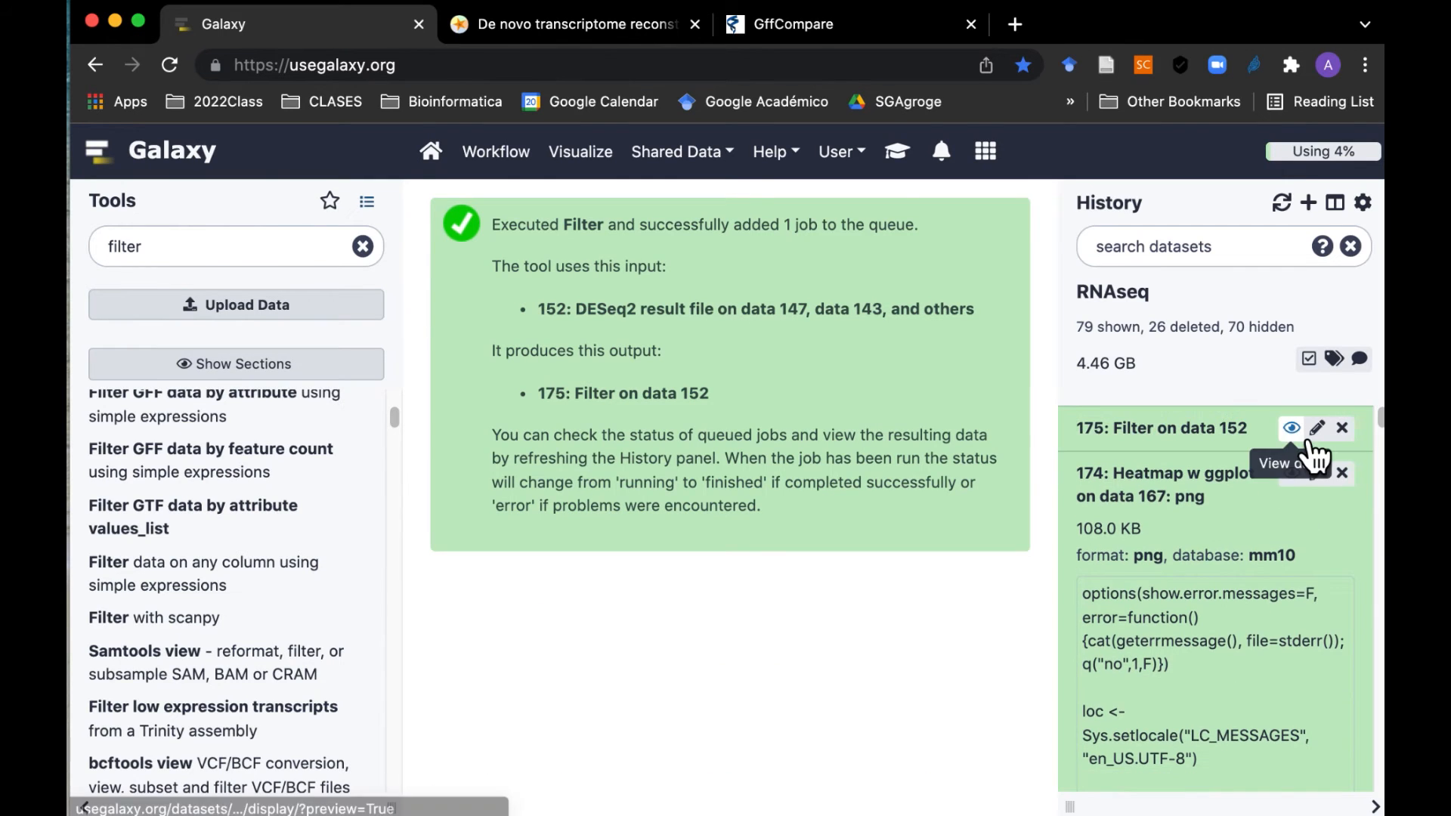
Step: View the filtered DESeq2 results (dataset 175) and the normalized counts file (dataset 154)
left_click(1310, 444)
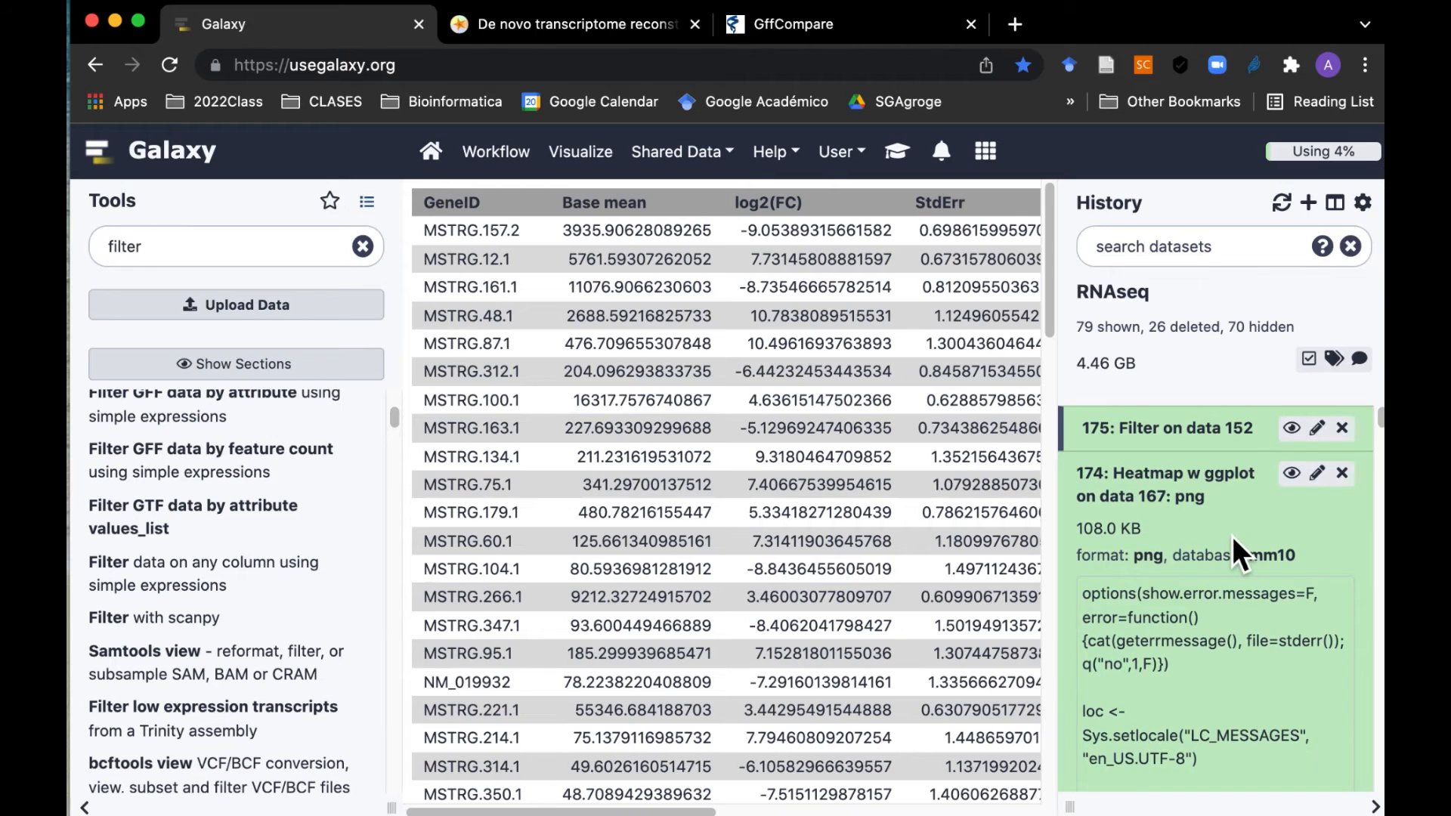
scroll(1231, 536, "down", 1)
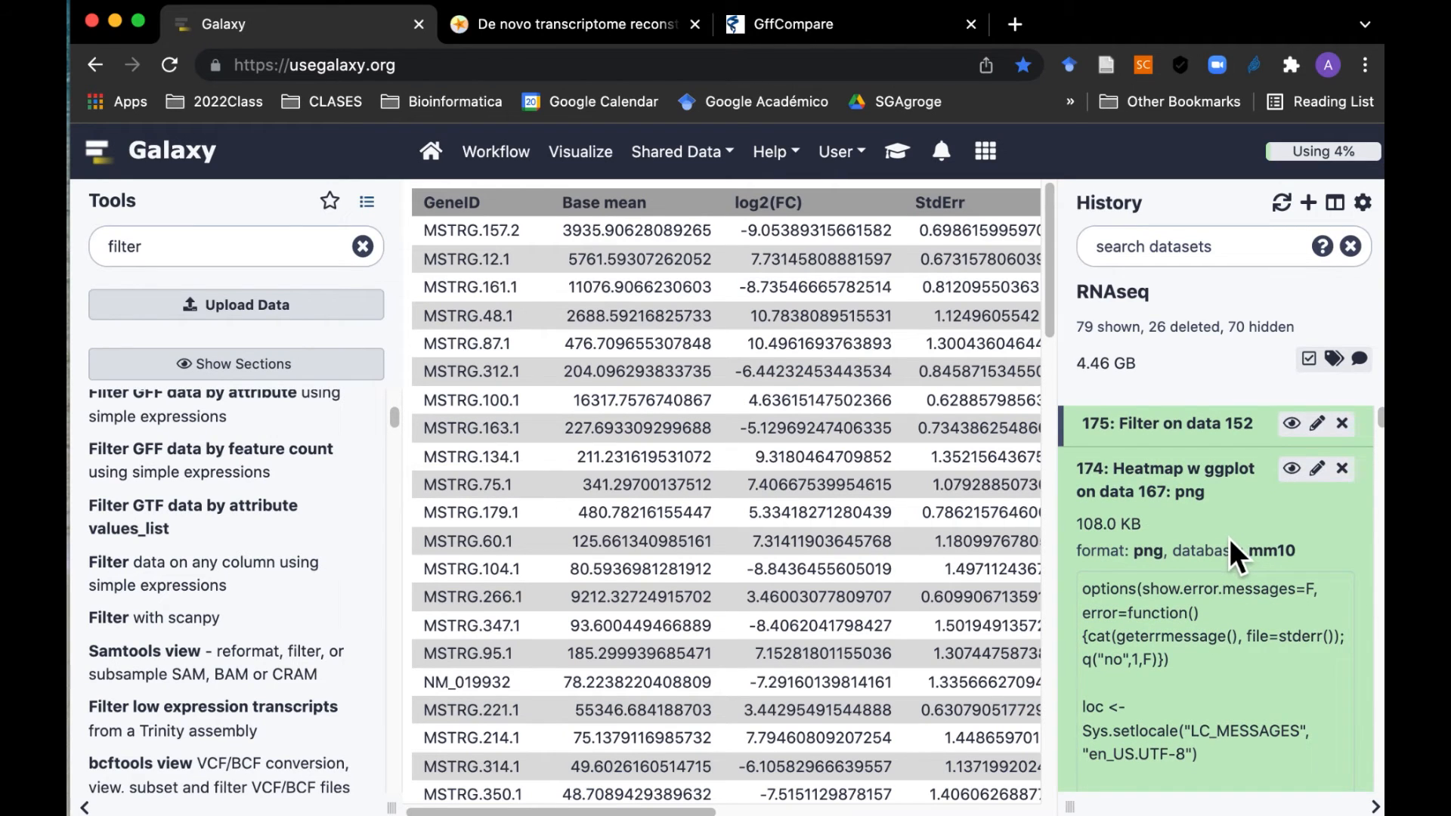
scroll(1229, 537, "down", 10)
scroll(1228, 538, "down", 15)
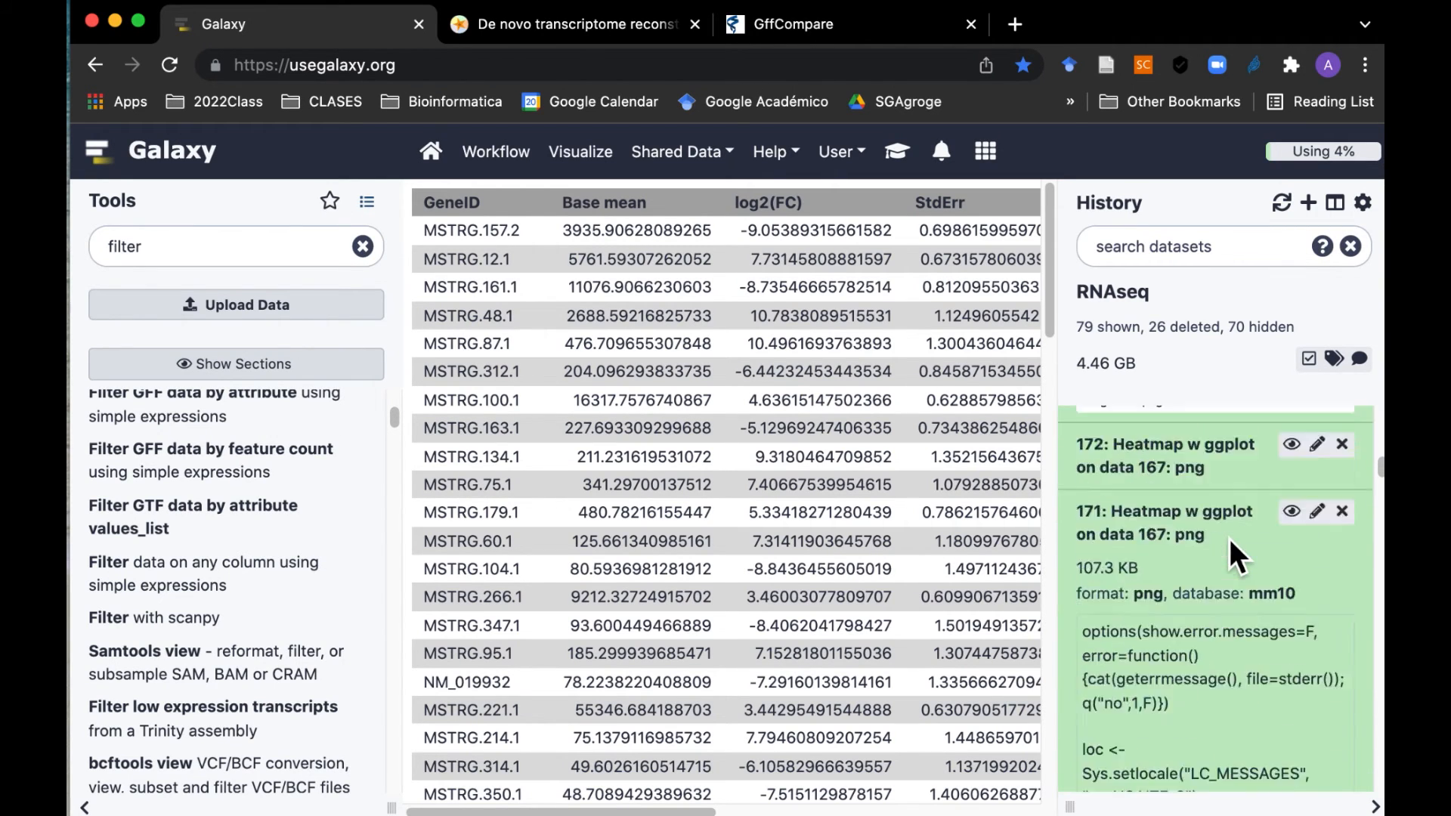
left_click(1291, 448)
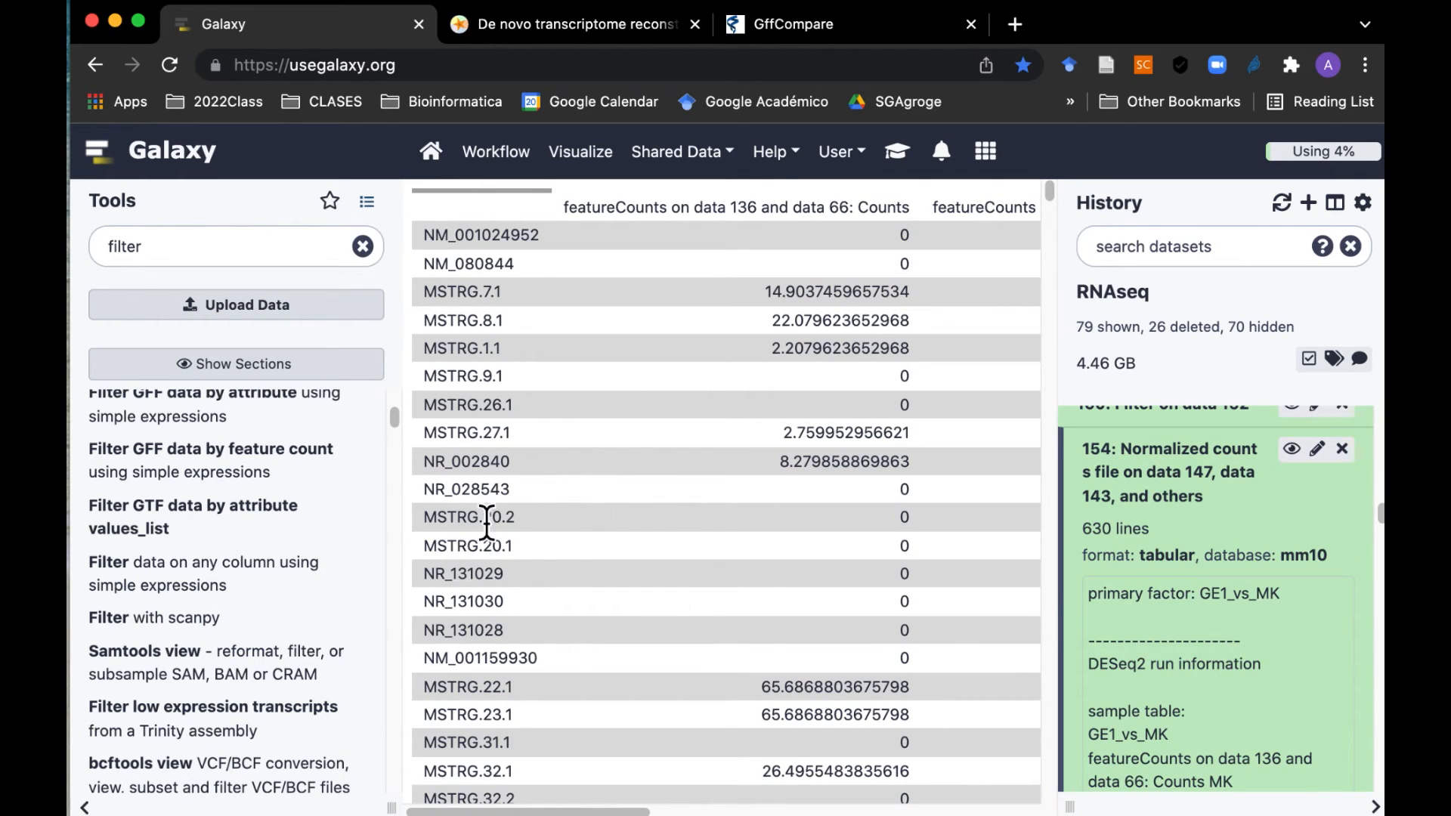
Step: Clear the tool search and open the Join two Datasets tool for joining side by side on a specified field
left_click_drag(190, 254, 93, 256)
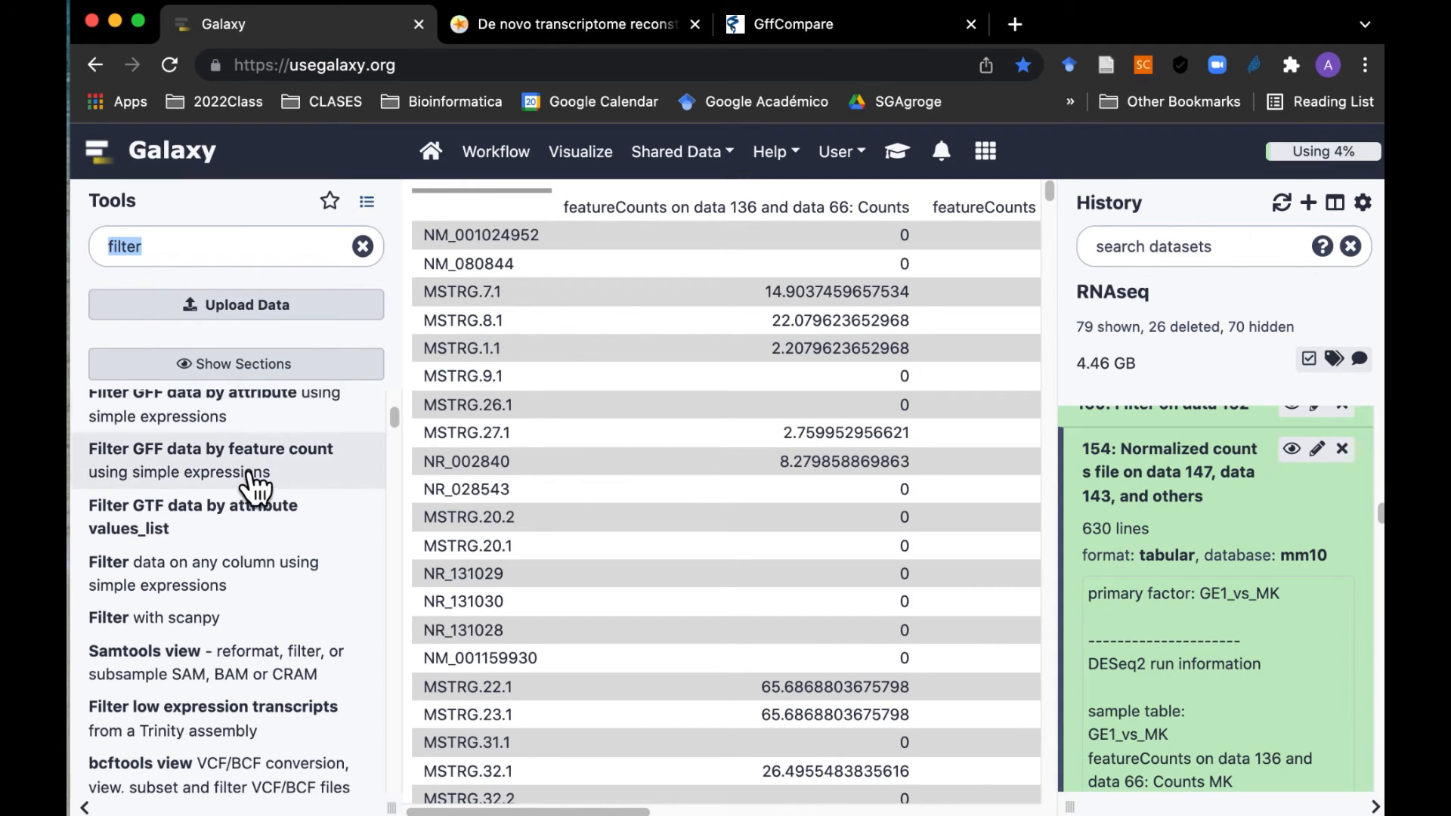
scroll(258, 489, "up", 3)
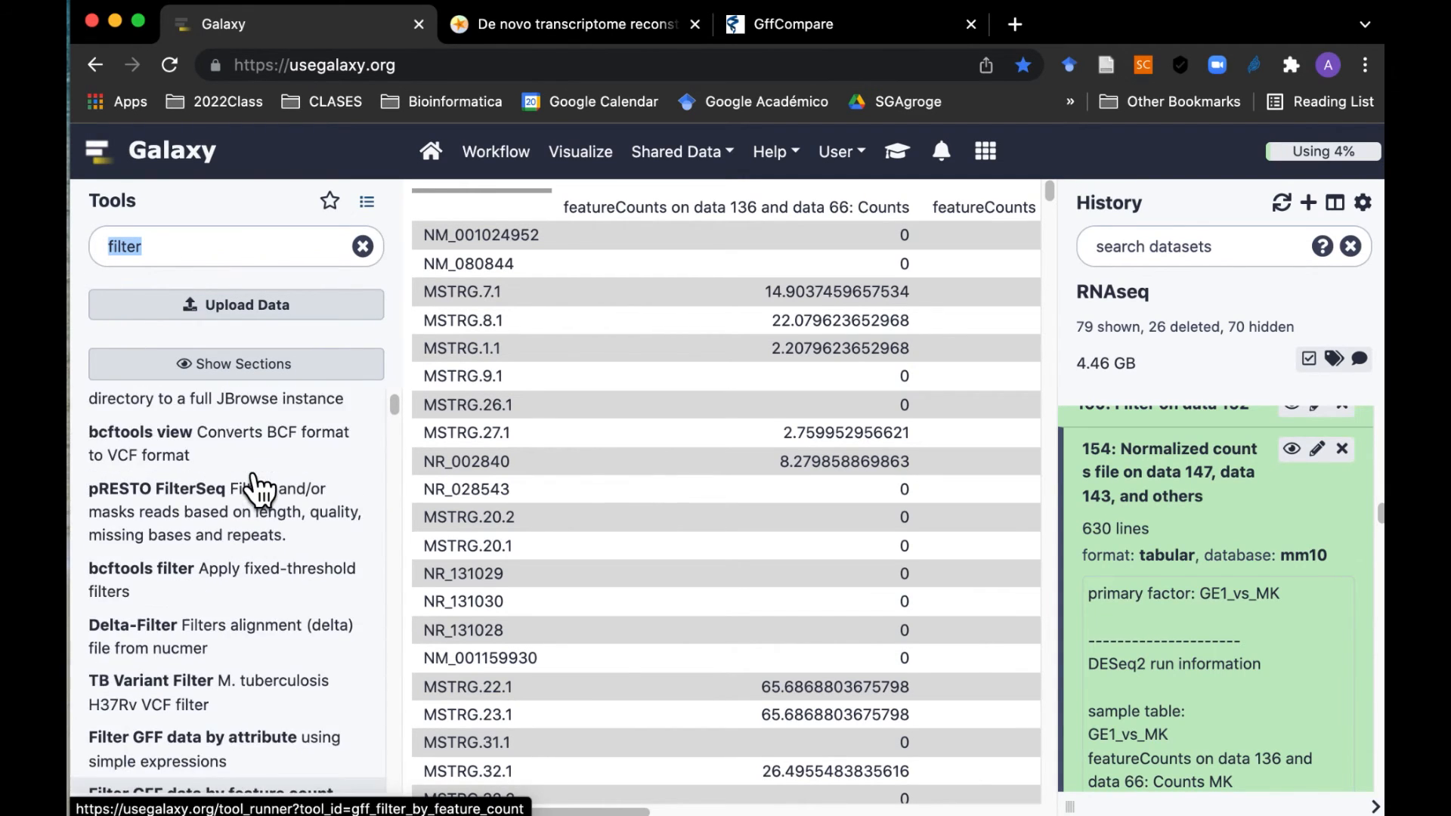
key("BackSpace")
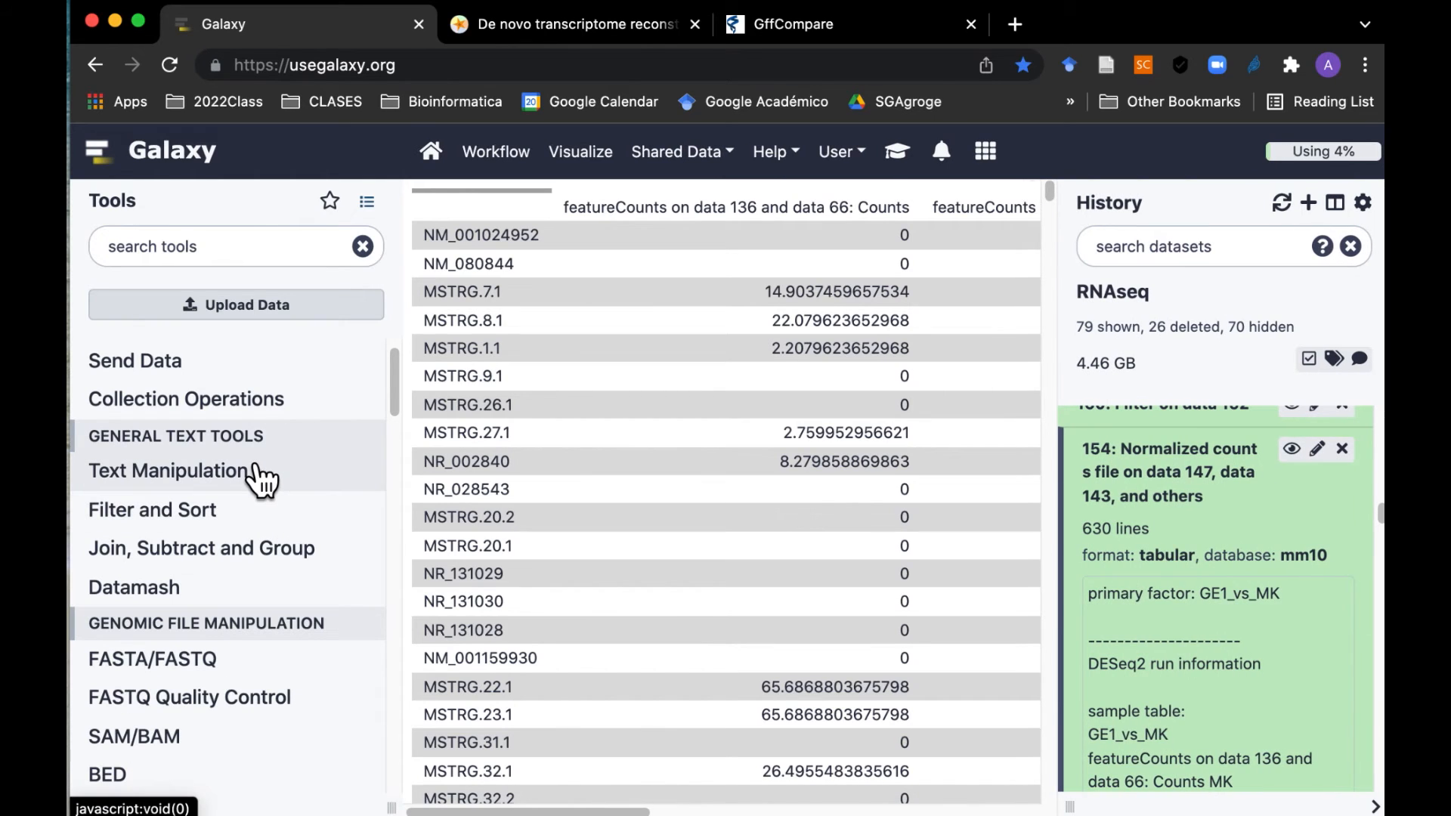
left_click(127, 559)
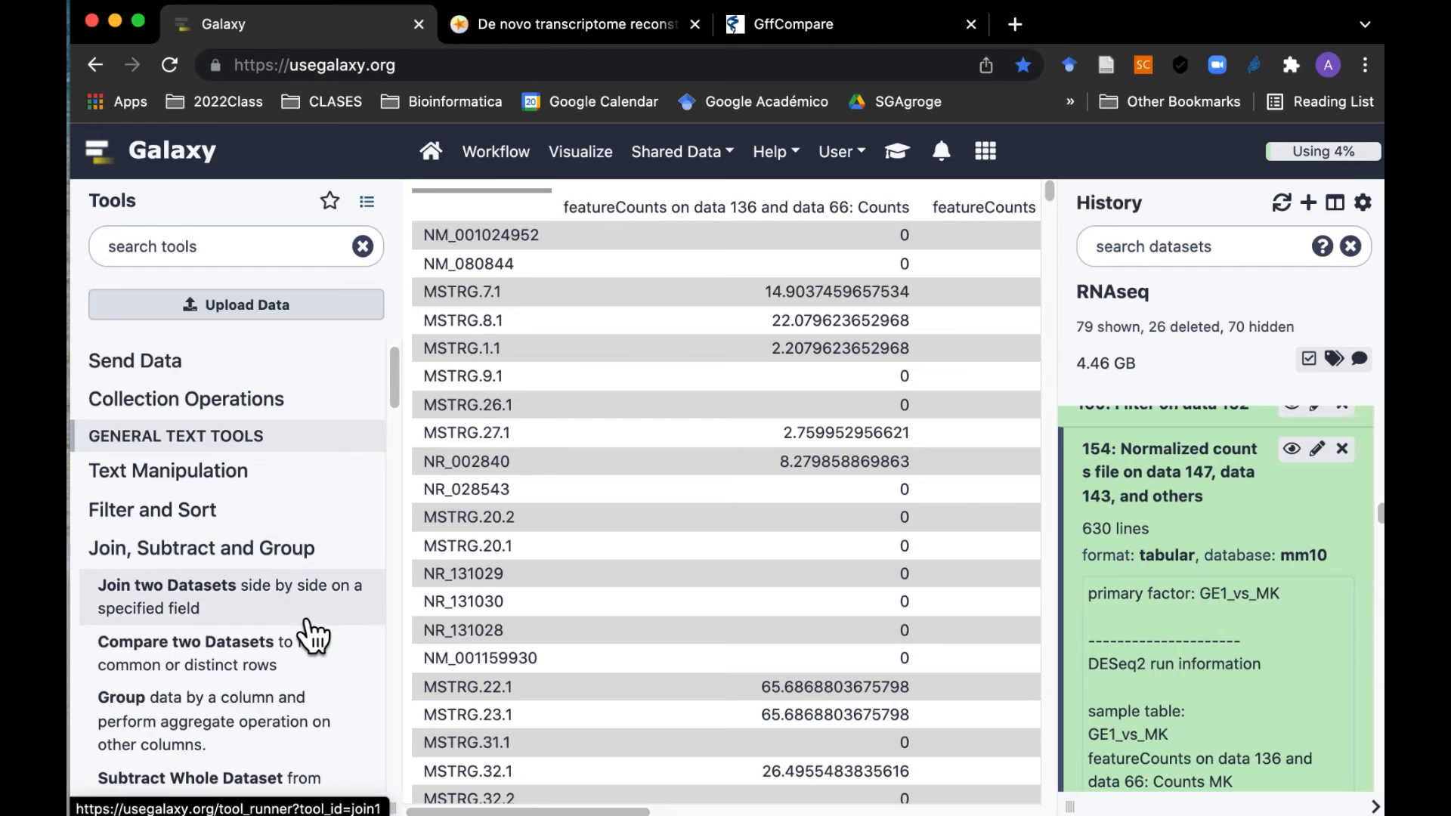
scroll(314, 636, "down", 2)
scroll(313, 636, "down", 1)
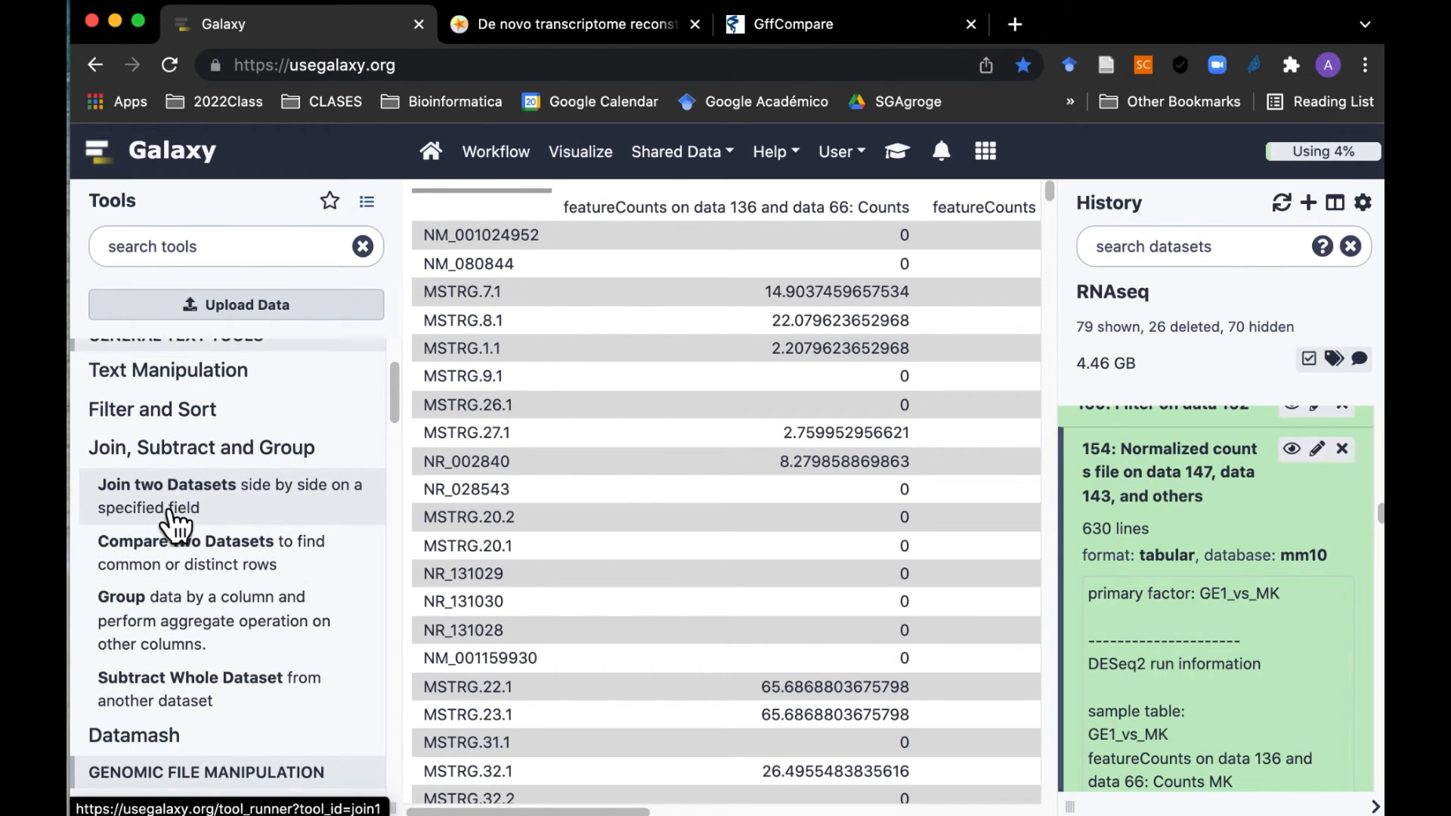
left_click(233, 515)
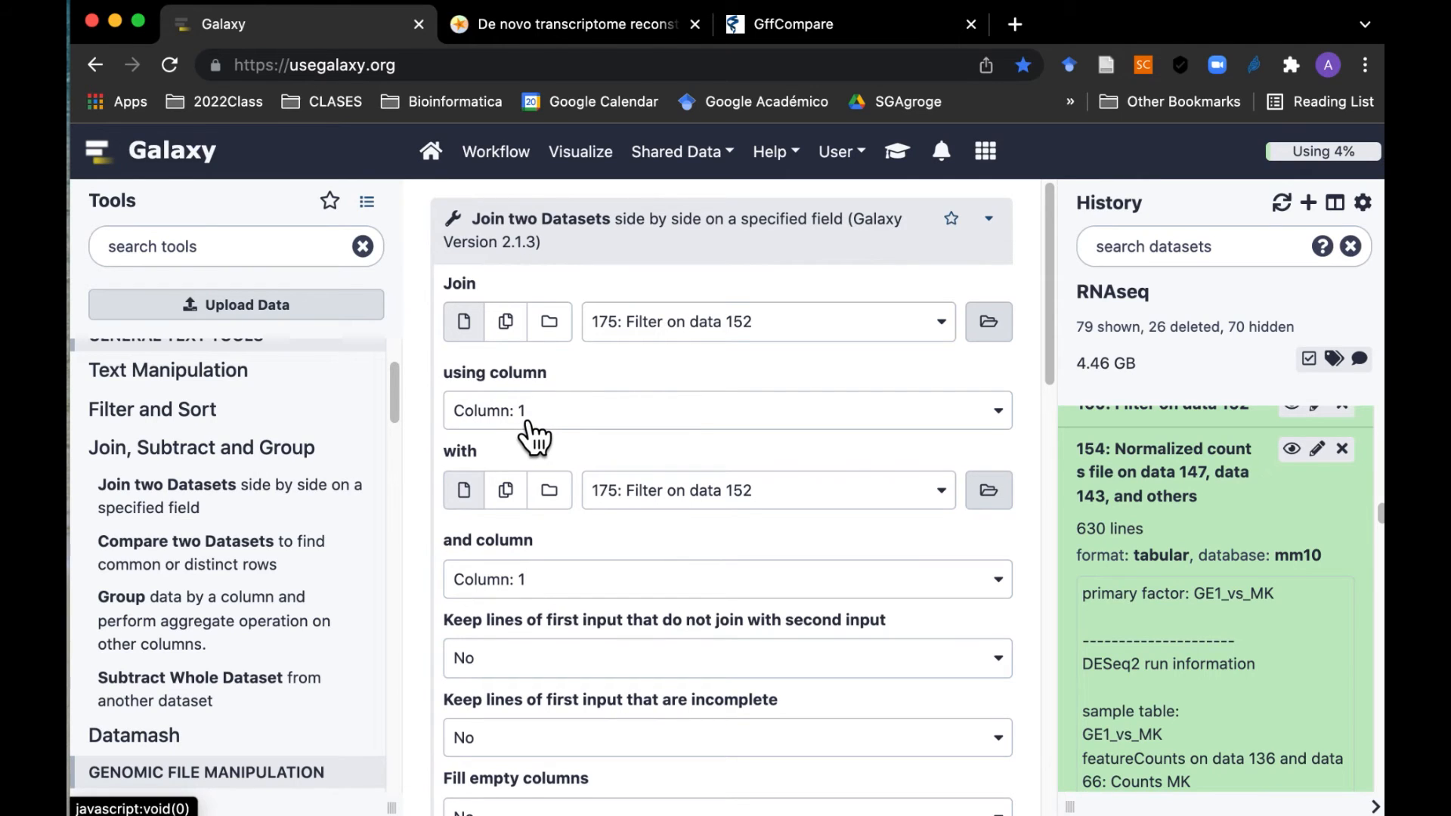
Step: Join filtered dataset 175 with normalized counts dataset 154 on column 1 of each, keeping the remaining options at No
left_click(944, 500)
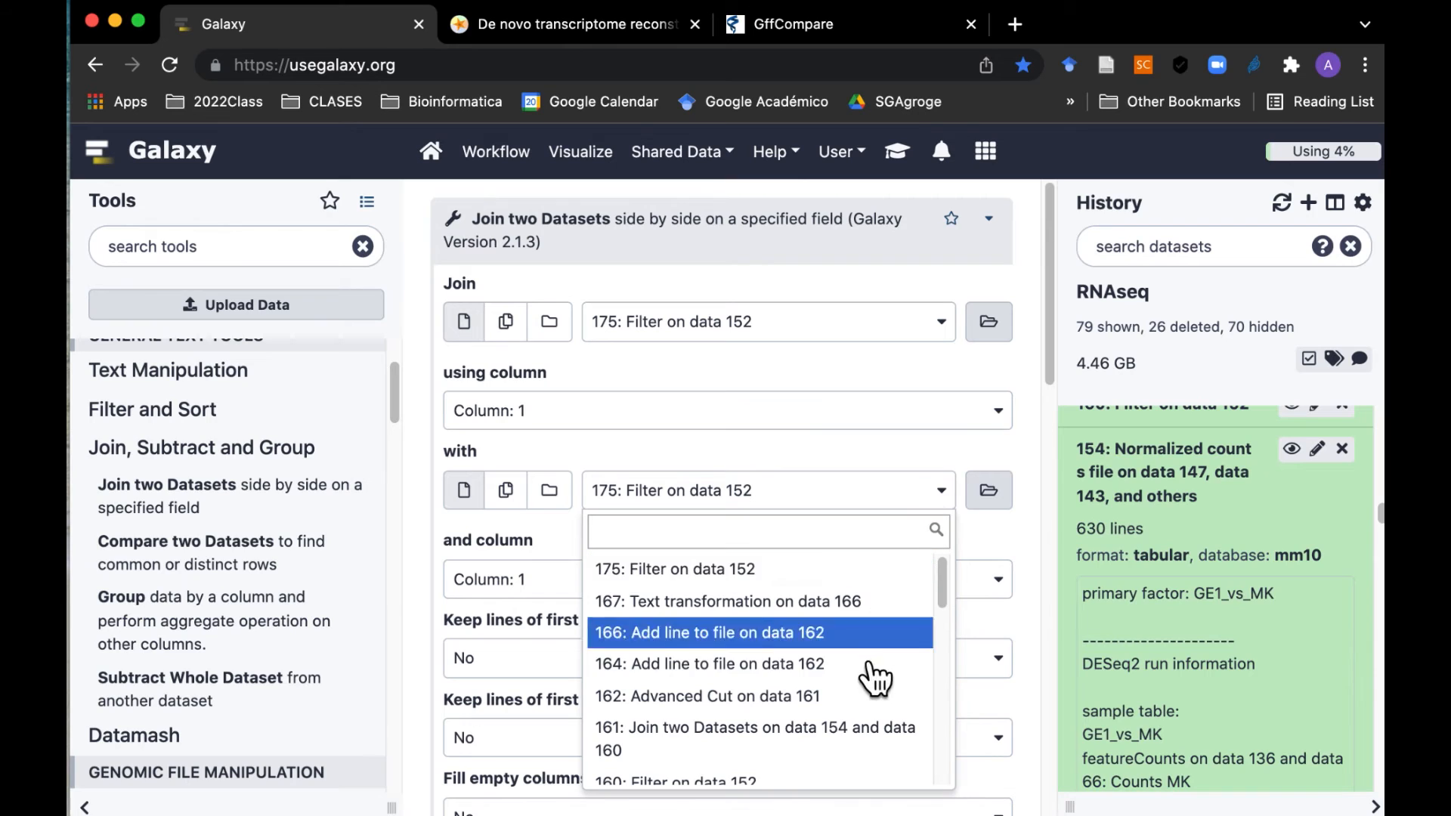
scroll(869, 680, "down", 5)
left_click(748, 638)
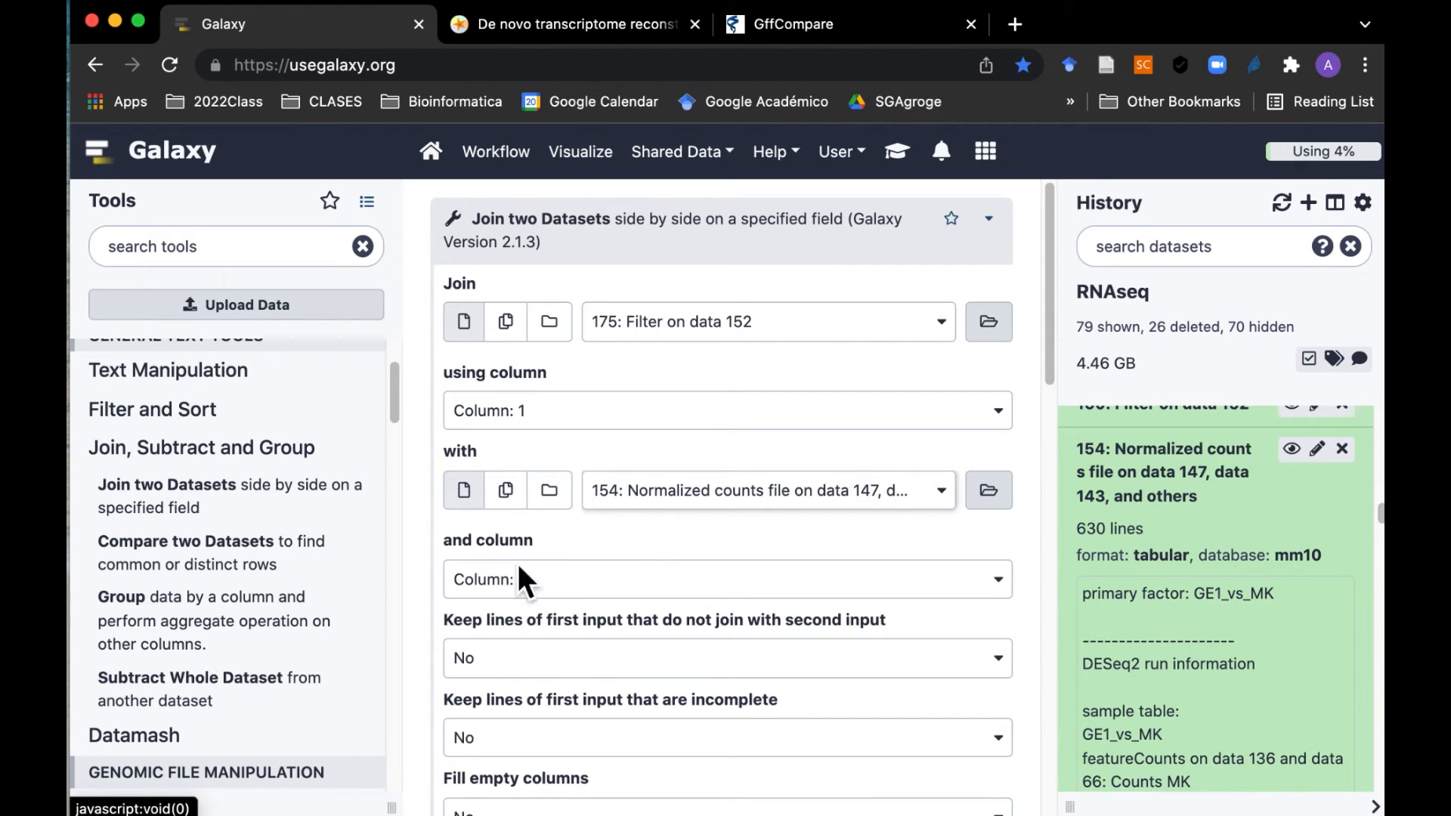
scroll(582, 597, "down", 2)
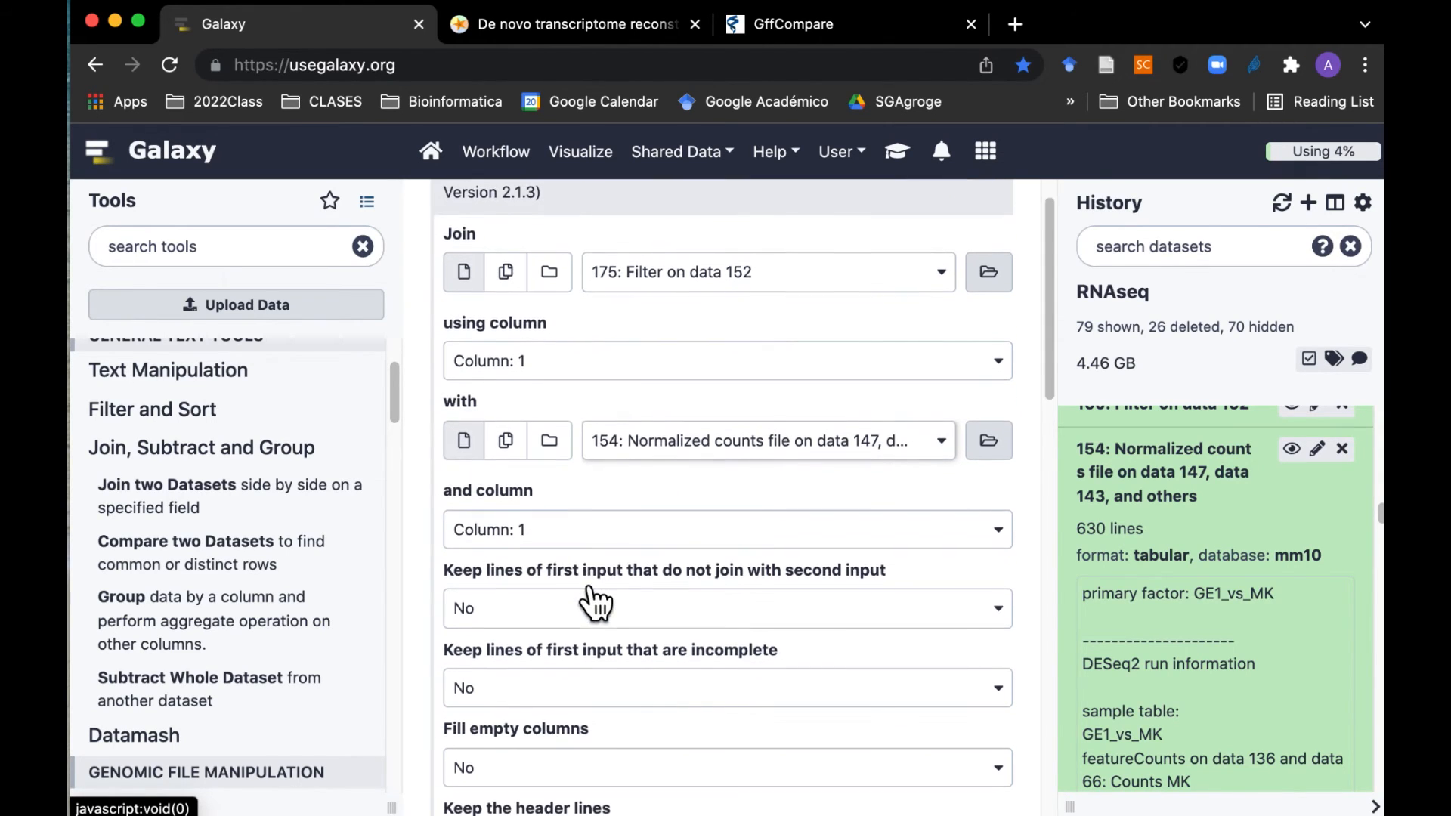
scroll(581, 584, "down", 2)
scroll(550, 473, "down", 1)
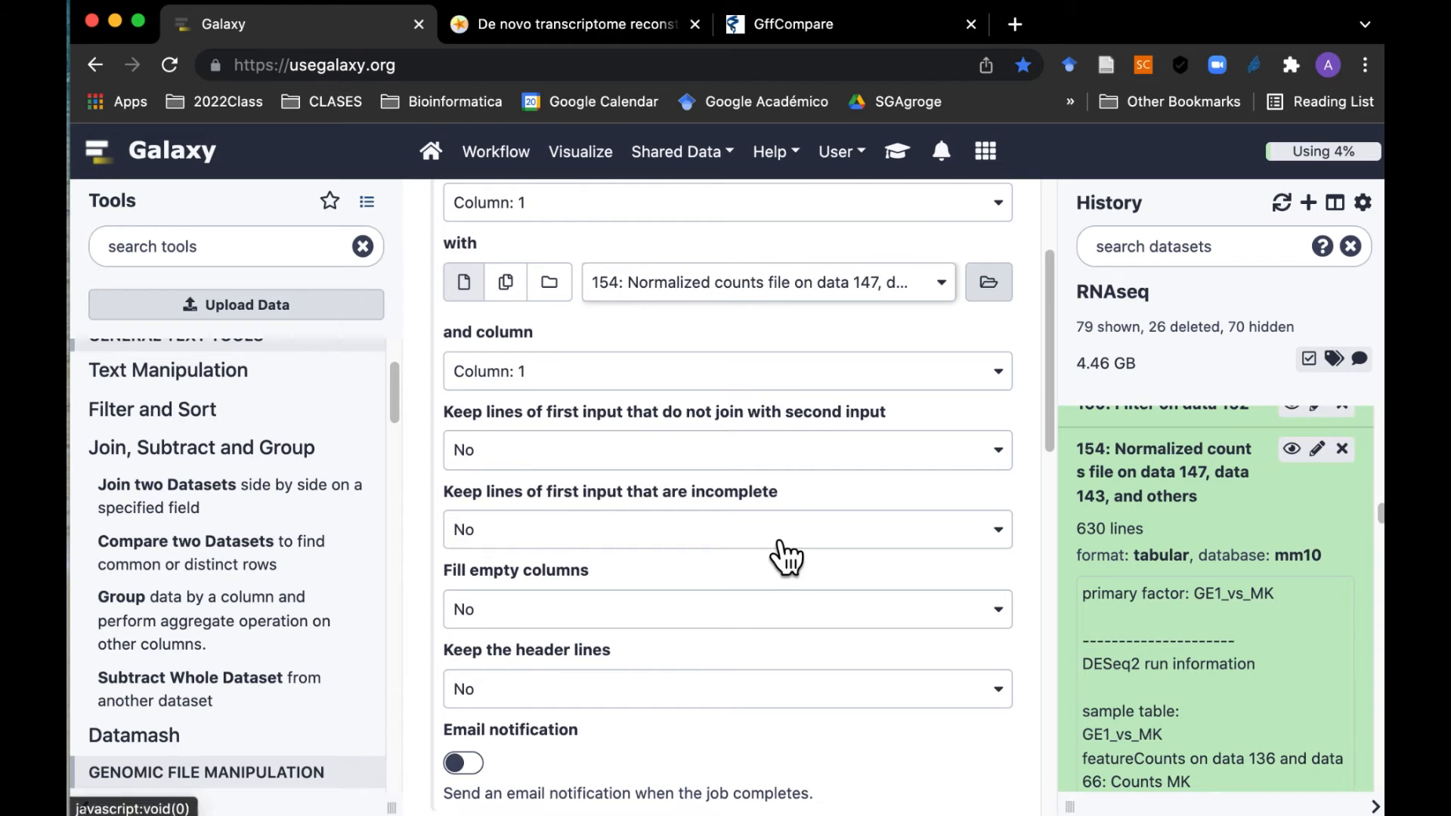
scroll(786, 558, "down", 1)
scroll(778, 555, "down", 4)
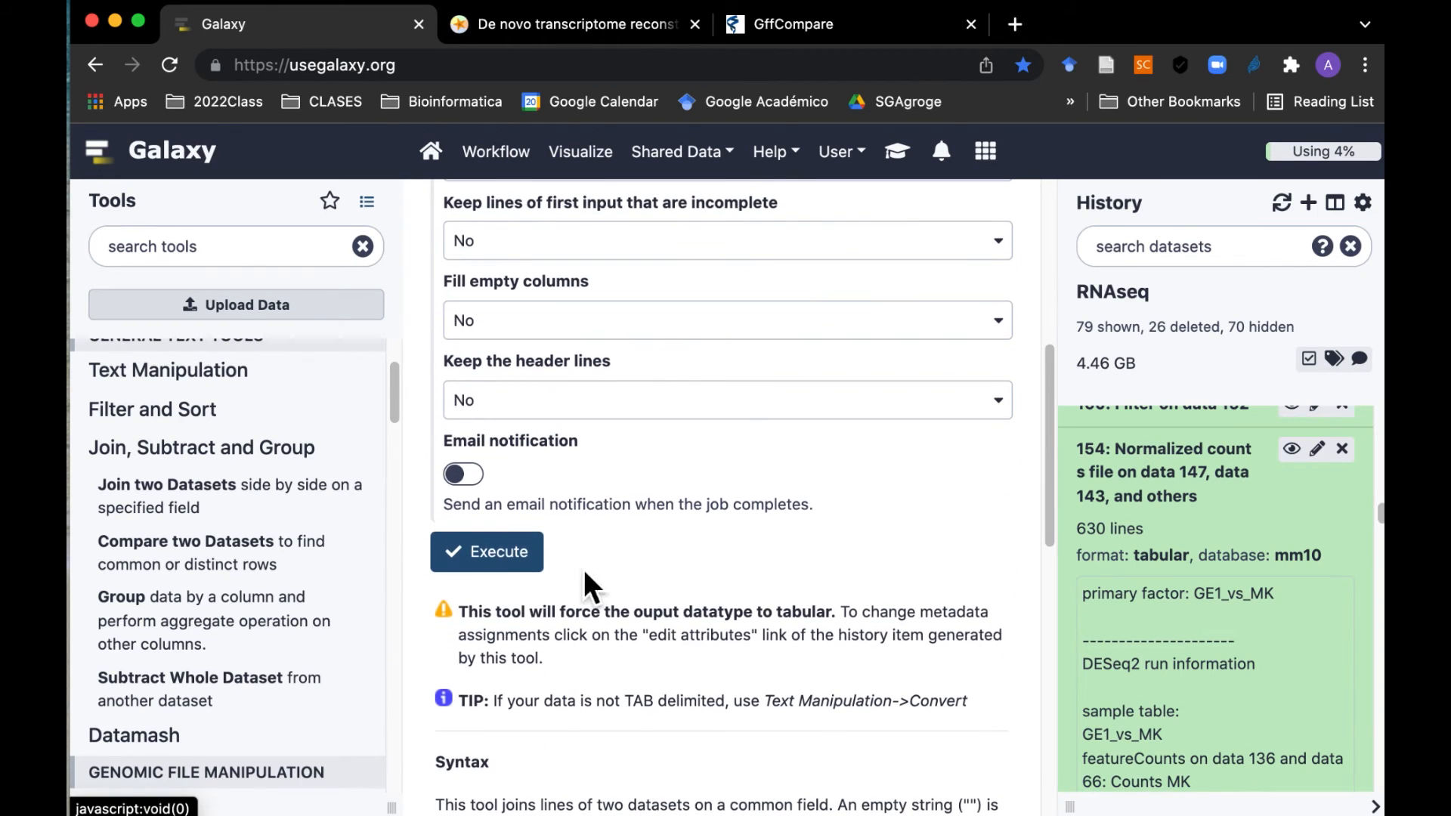
left_click(532, 567)
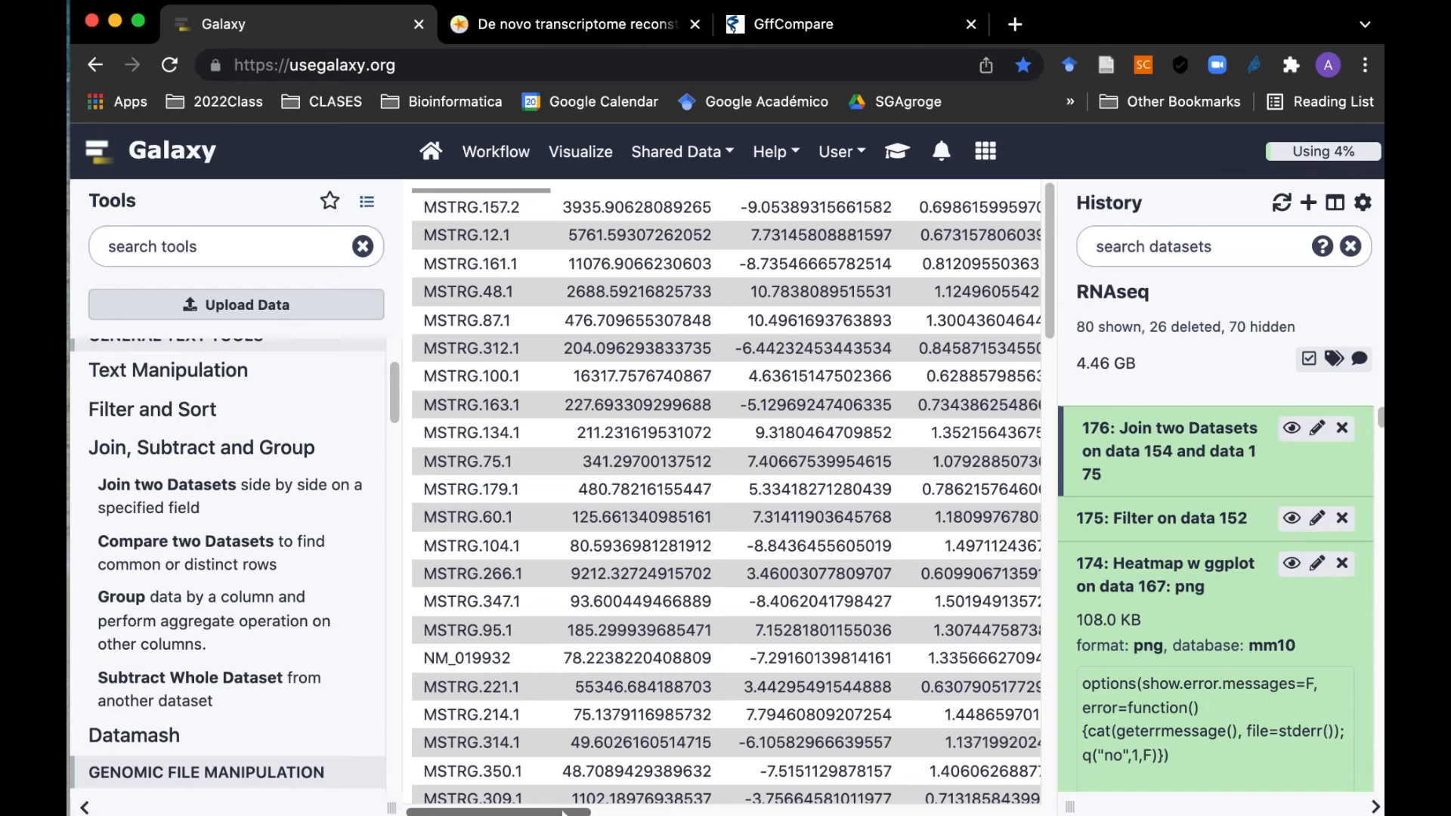
Step: Review the joined dataset 176 across its columns, from the DESeq2 statistics to the normalized counts
left_click_drag(563, 812, 877, 813)
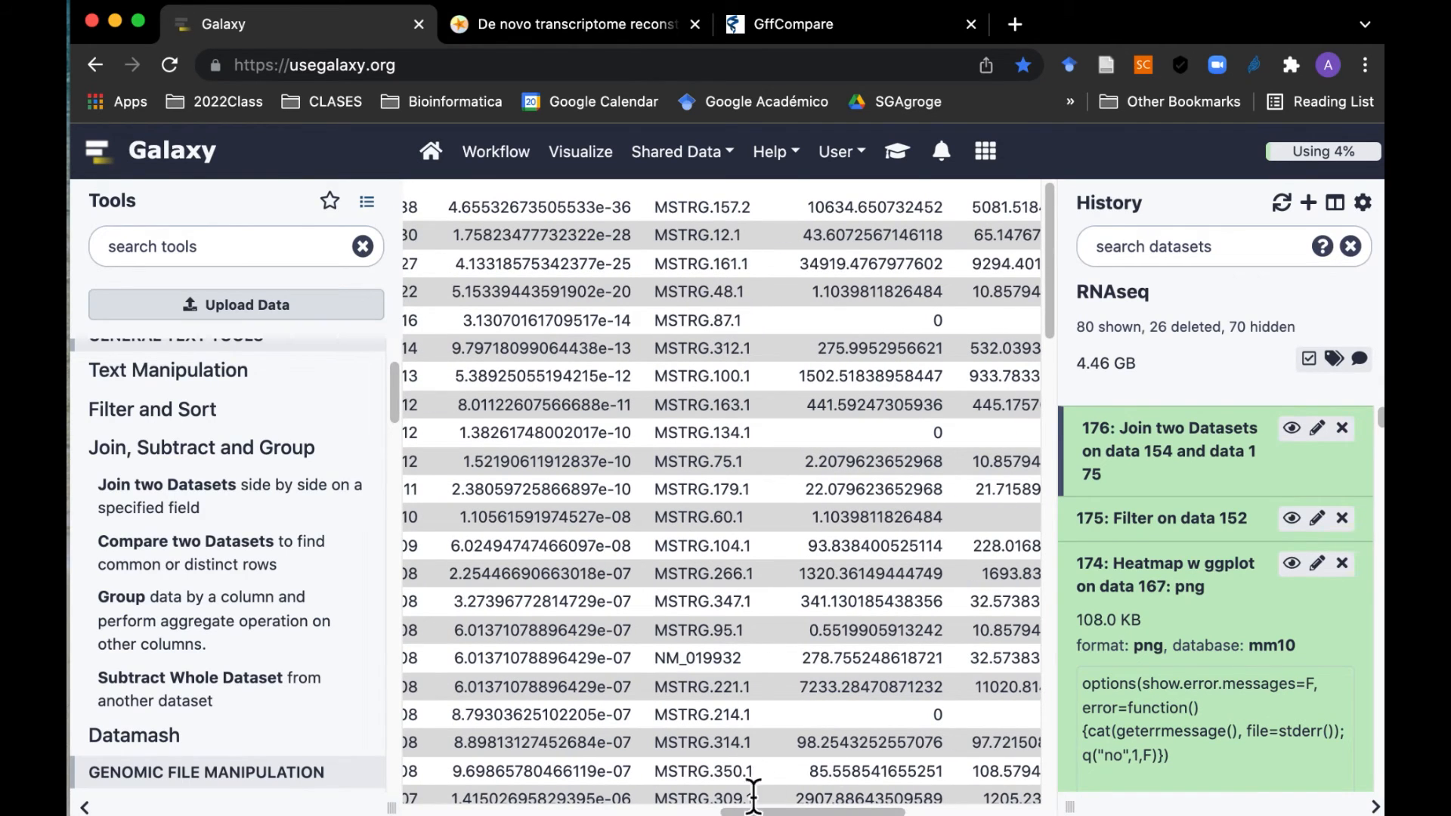
left_click_drag(800, 812, 893, 813)
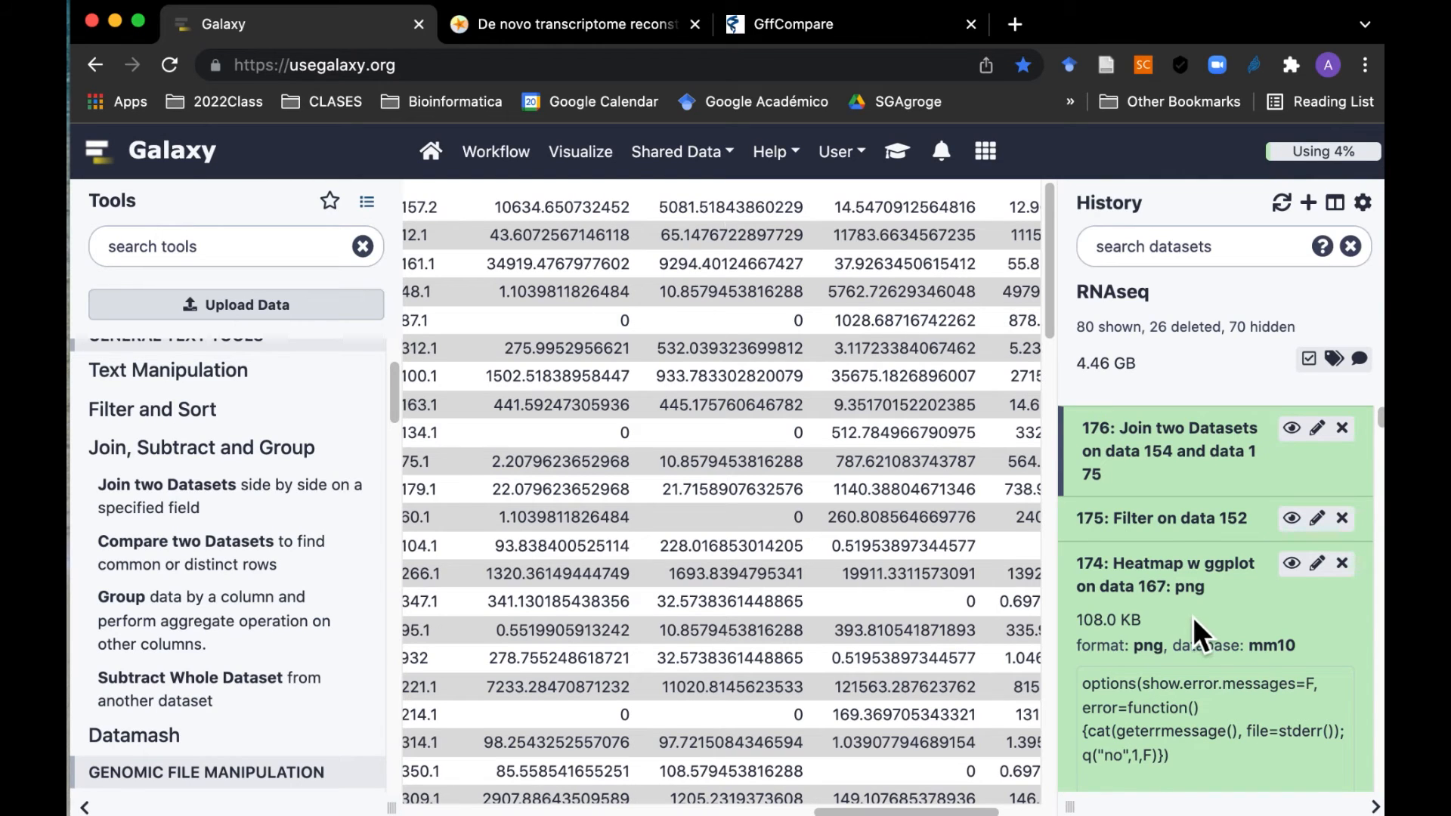
mouse_move(975, 813)
left_mouse_down()
mouse_move(1017, 813)
mouse_move(970, 813)
left_mouse_up()
Step: View the normalized counts file (dataset 154) again and check the sample headers across all its count columns
scroll(1236, 697, "down", 1)
scroll(1236, 695, "down", 10)
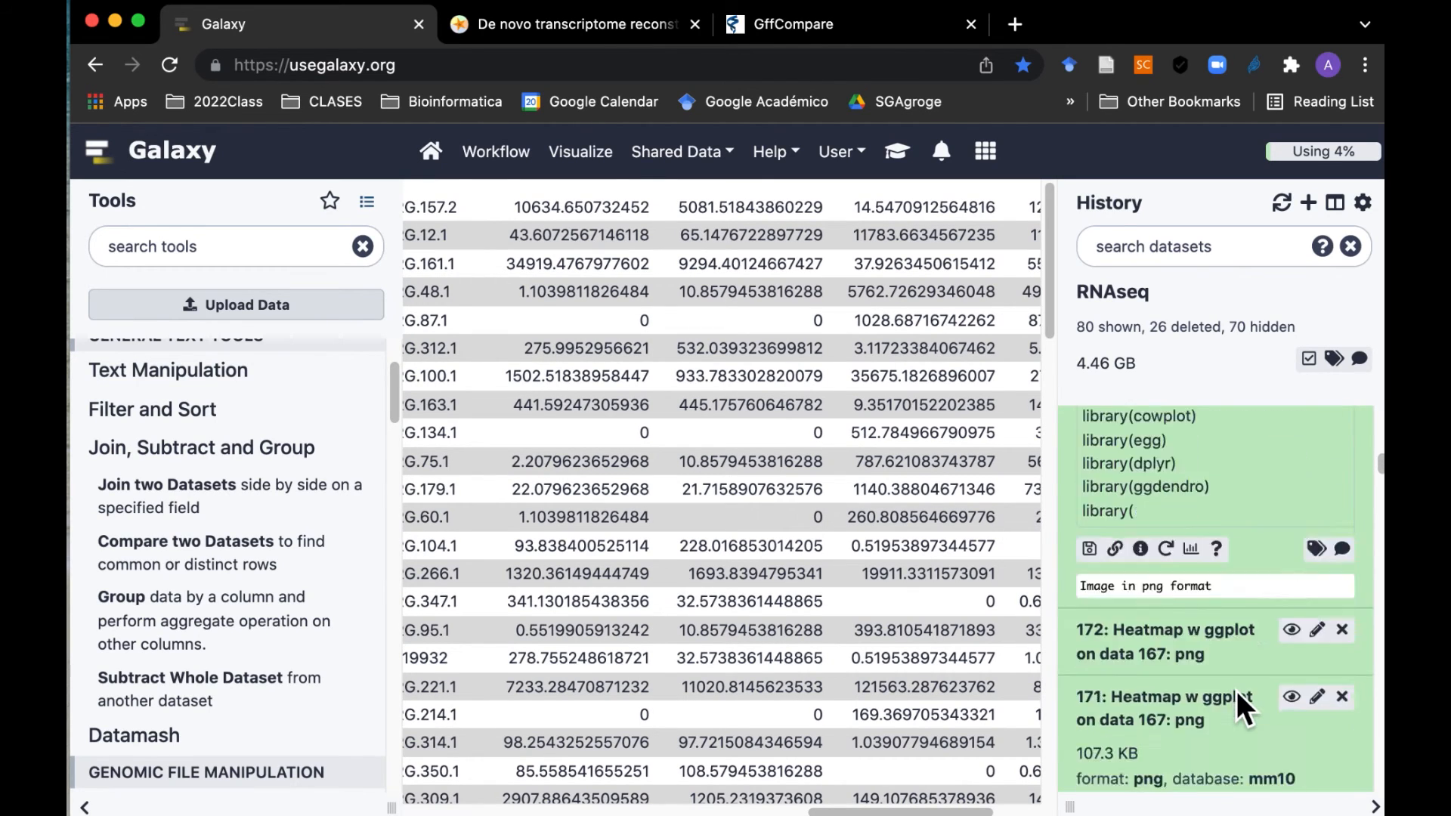
scroll(1236, 691, "down", 10)
scroll(1236, 691, "down", 1)
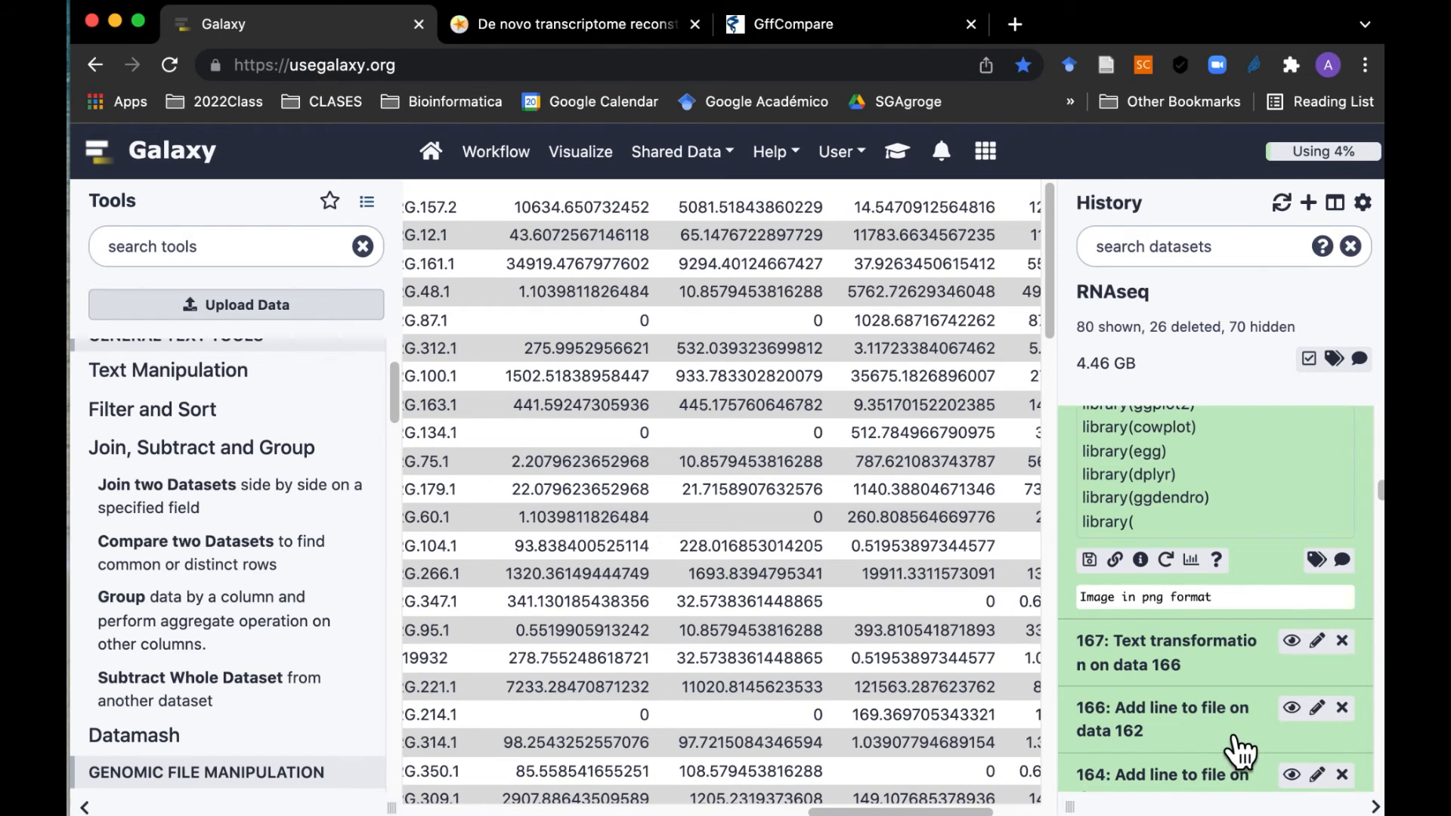
scroll(1239, 748, "down", 8)
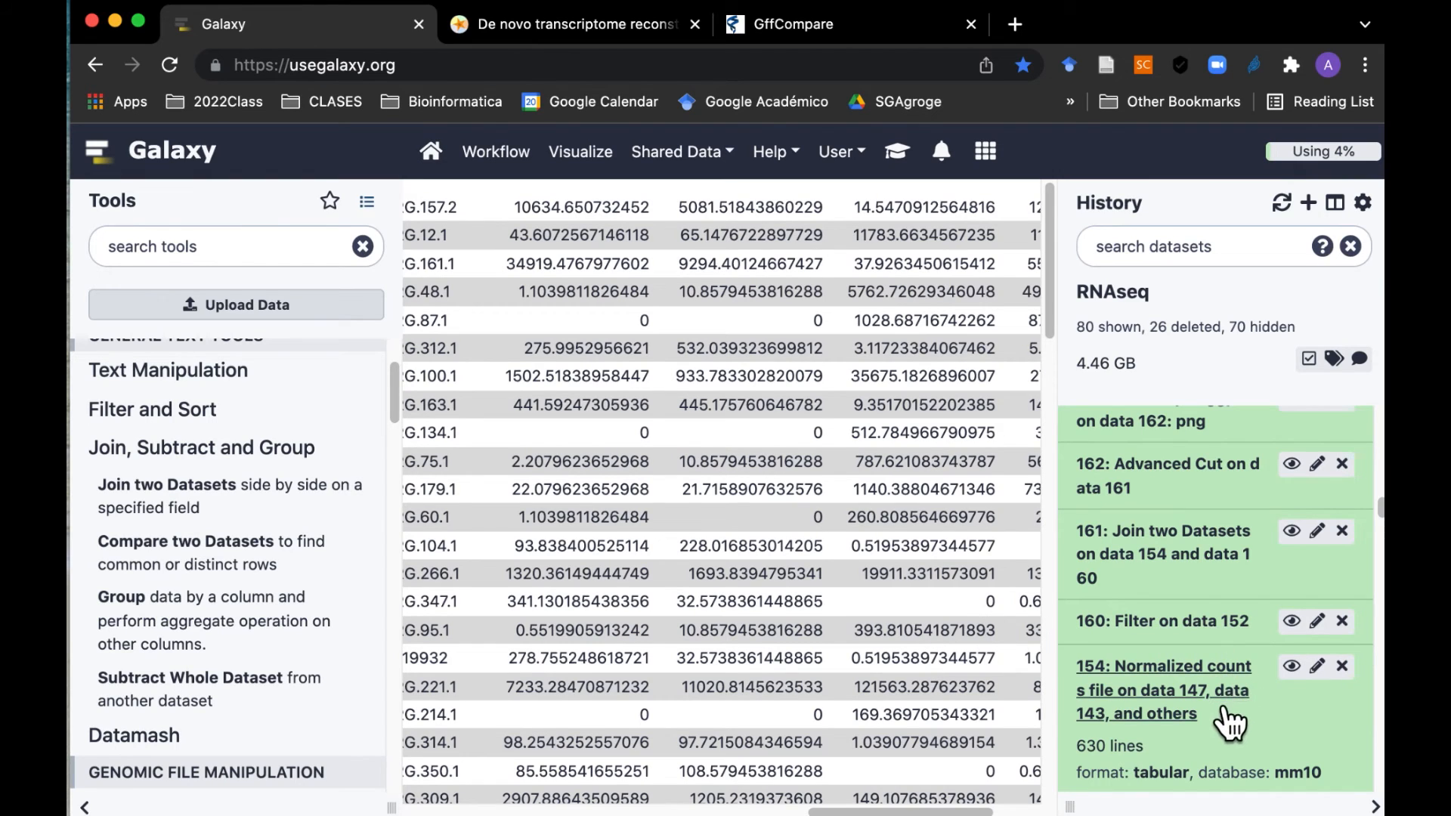
left_click(1302, 674)
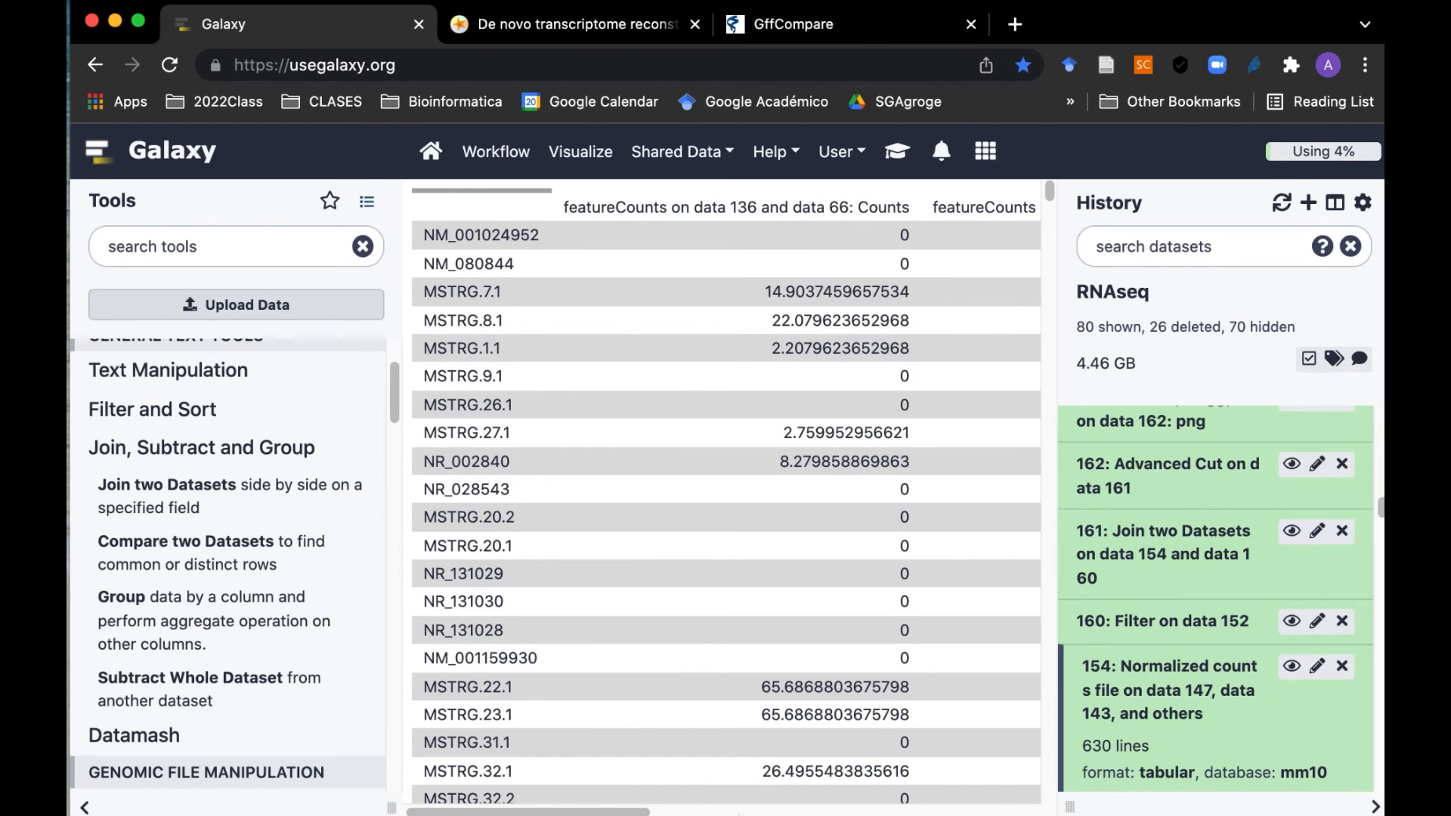
left_click_drag(636, 813, 792, 813)
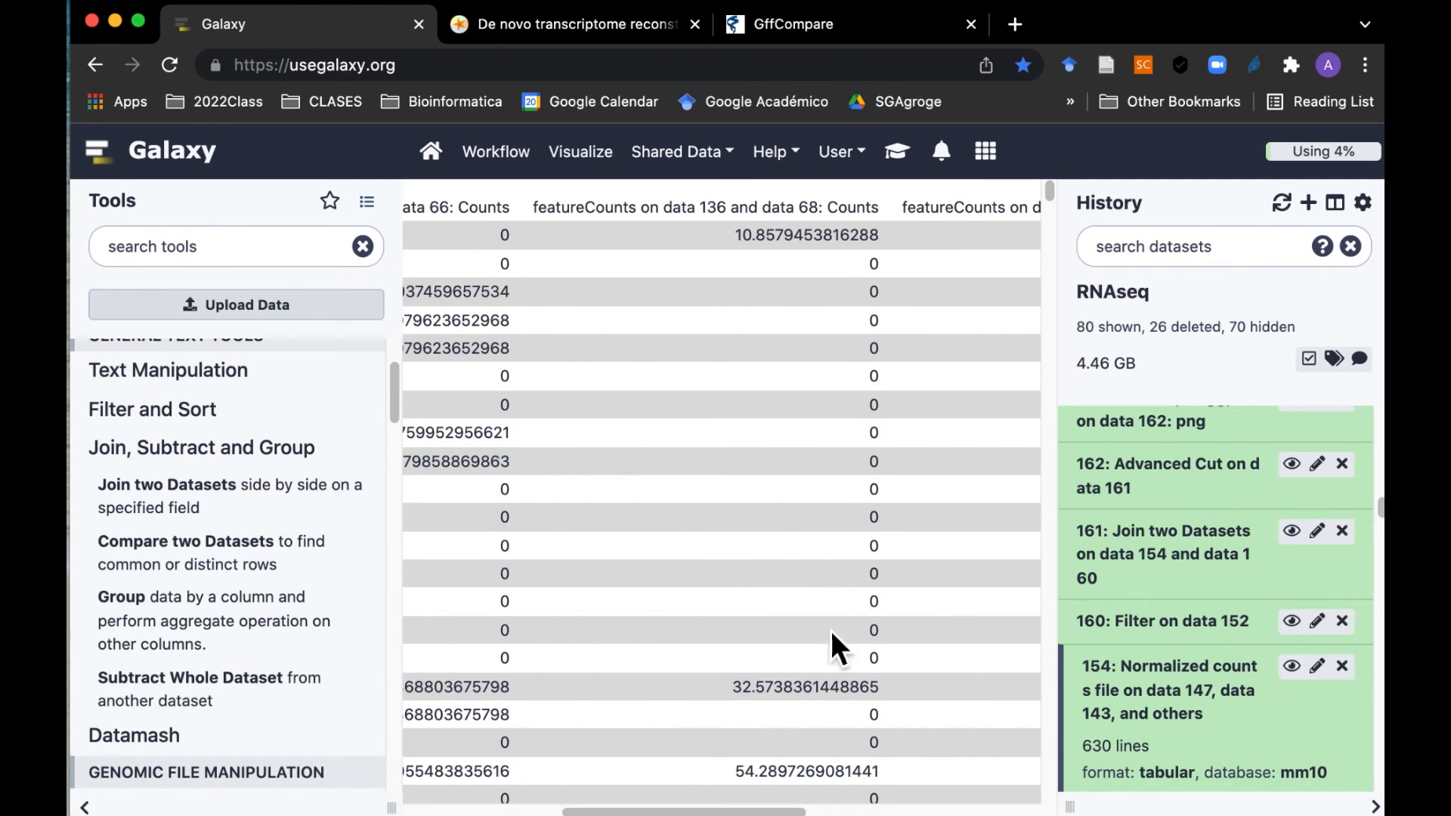
left_click_drag(802, 811, 934, 807)
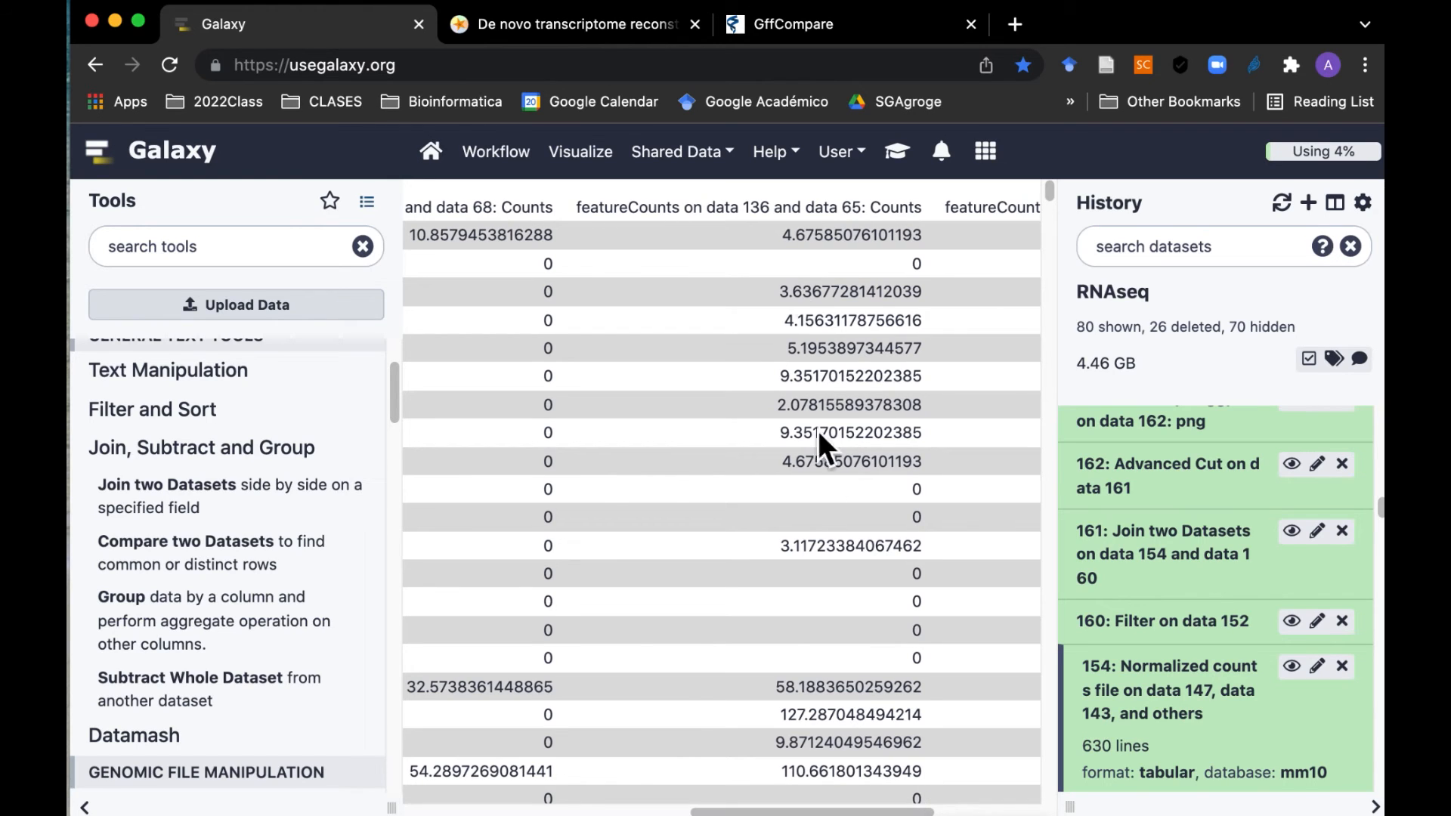
left_click_drag(887, 810, 990, 808)
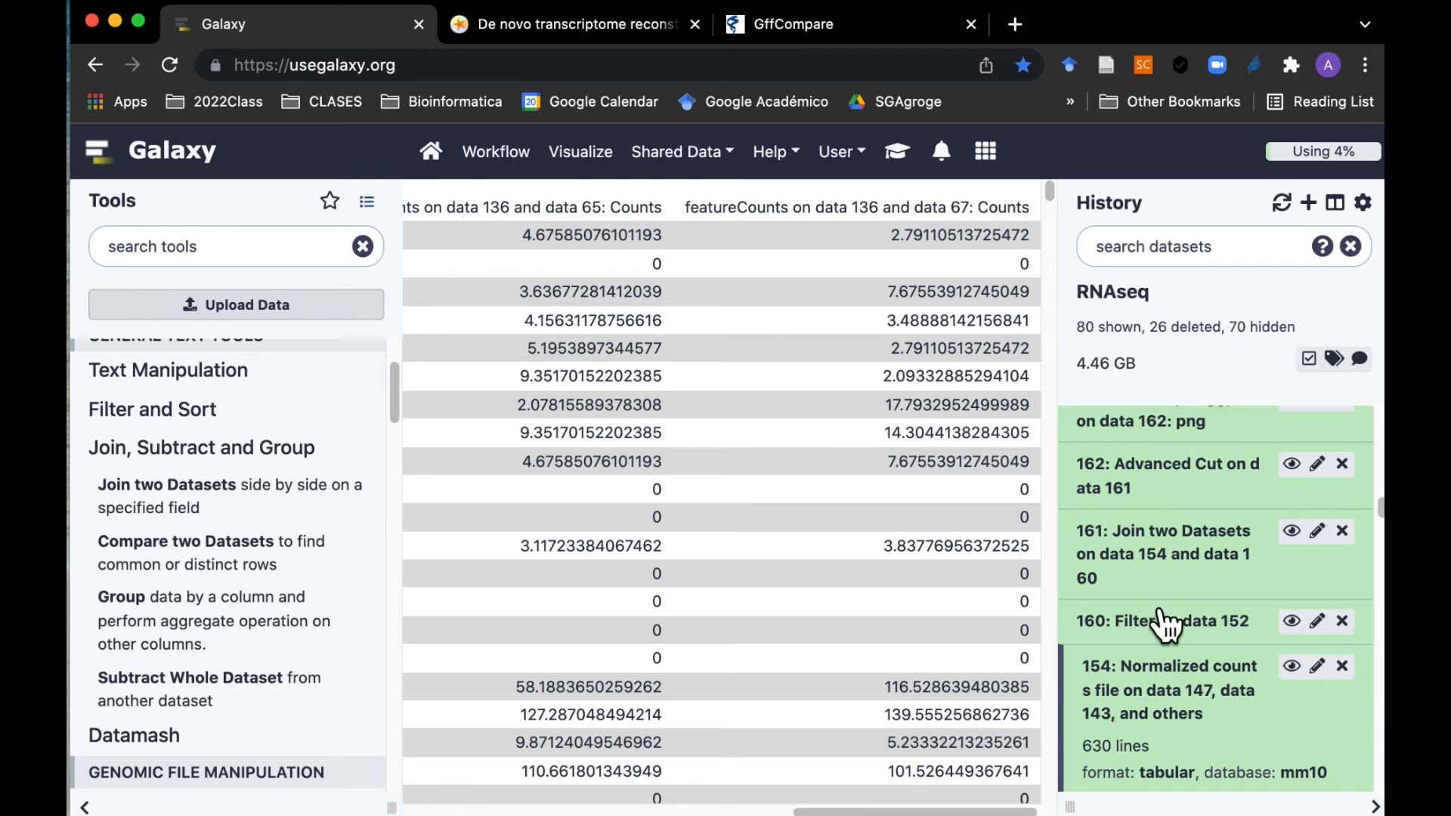
left_click_drag(1021, 810, 636, 810)
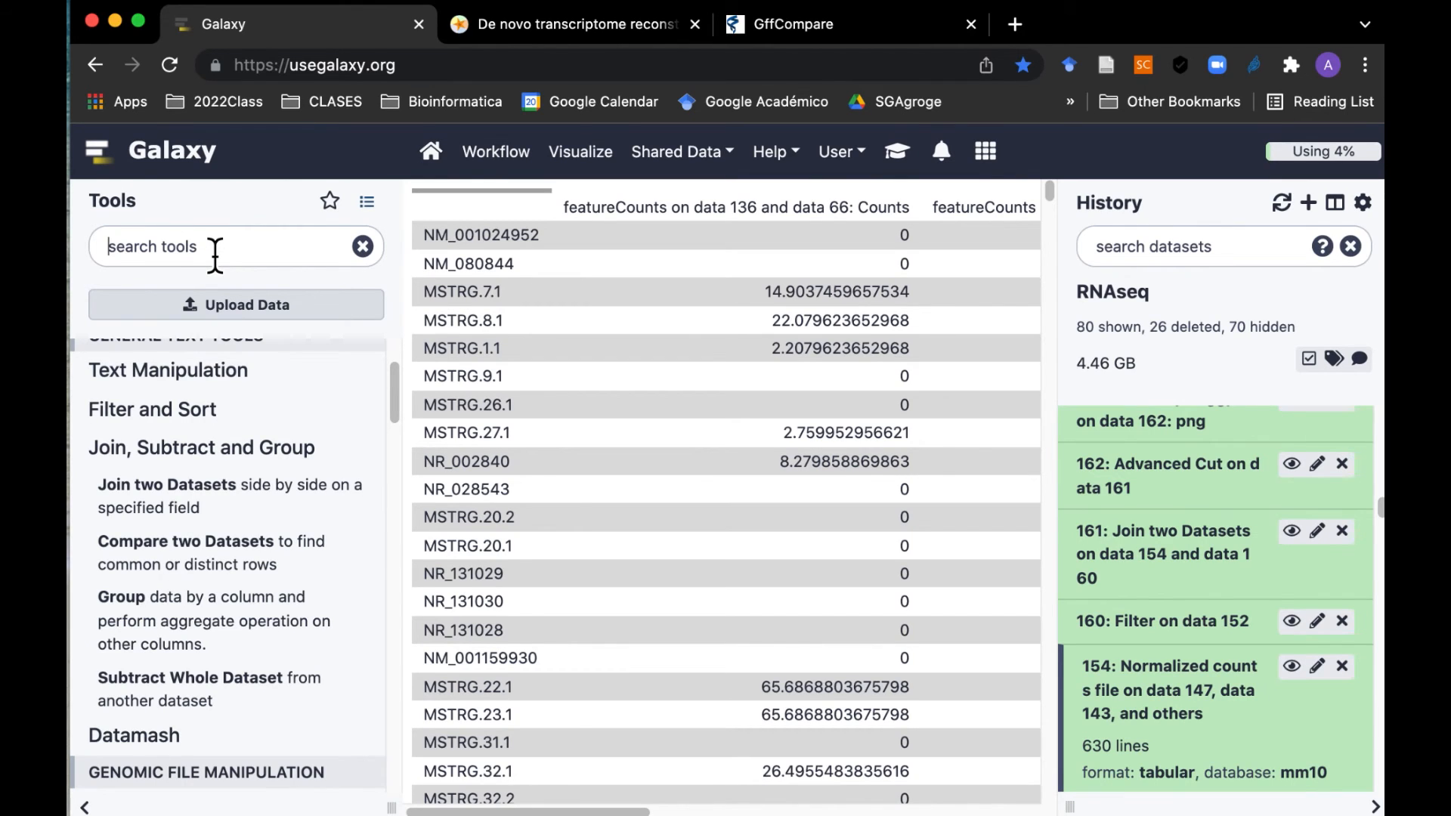
Step: Open the Cut columns from a table tool for joined dataset 176 and set the operation to Discard
scroll(264, 514, "up", 1)
scroll(263, 510, "up", 4)
left_click(255, 512)
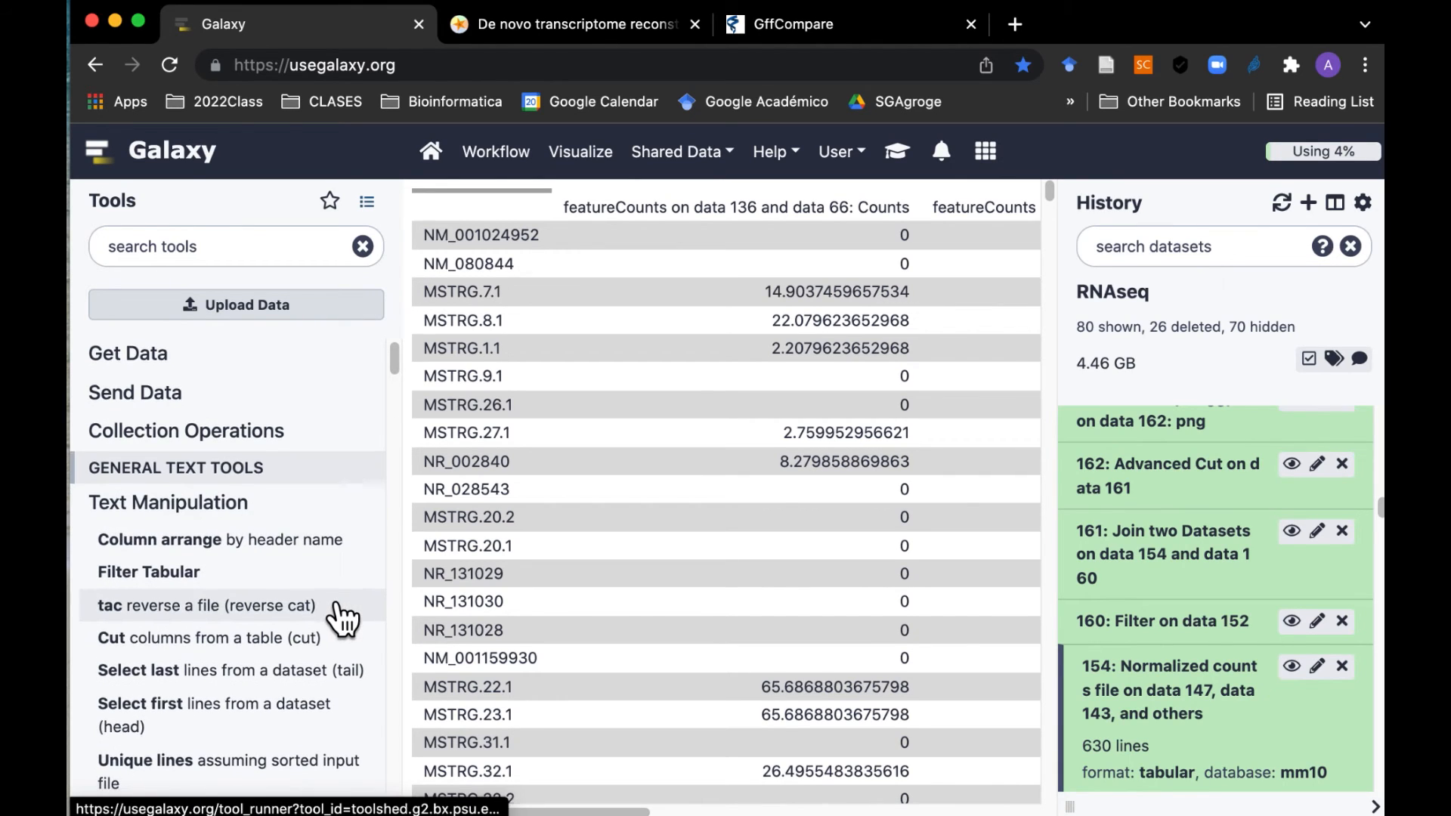
scroll(340, 616, "down", 2)
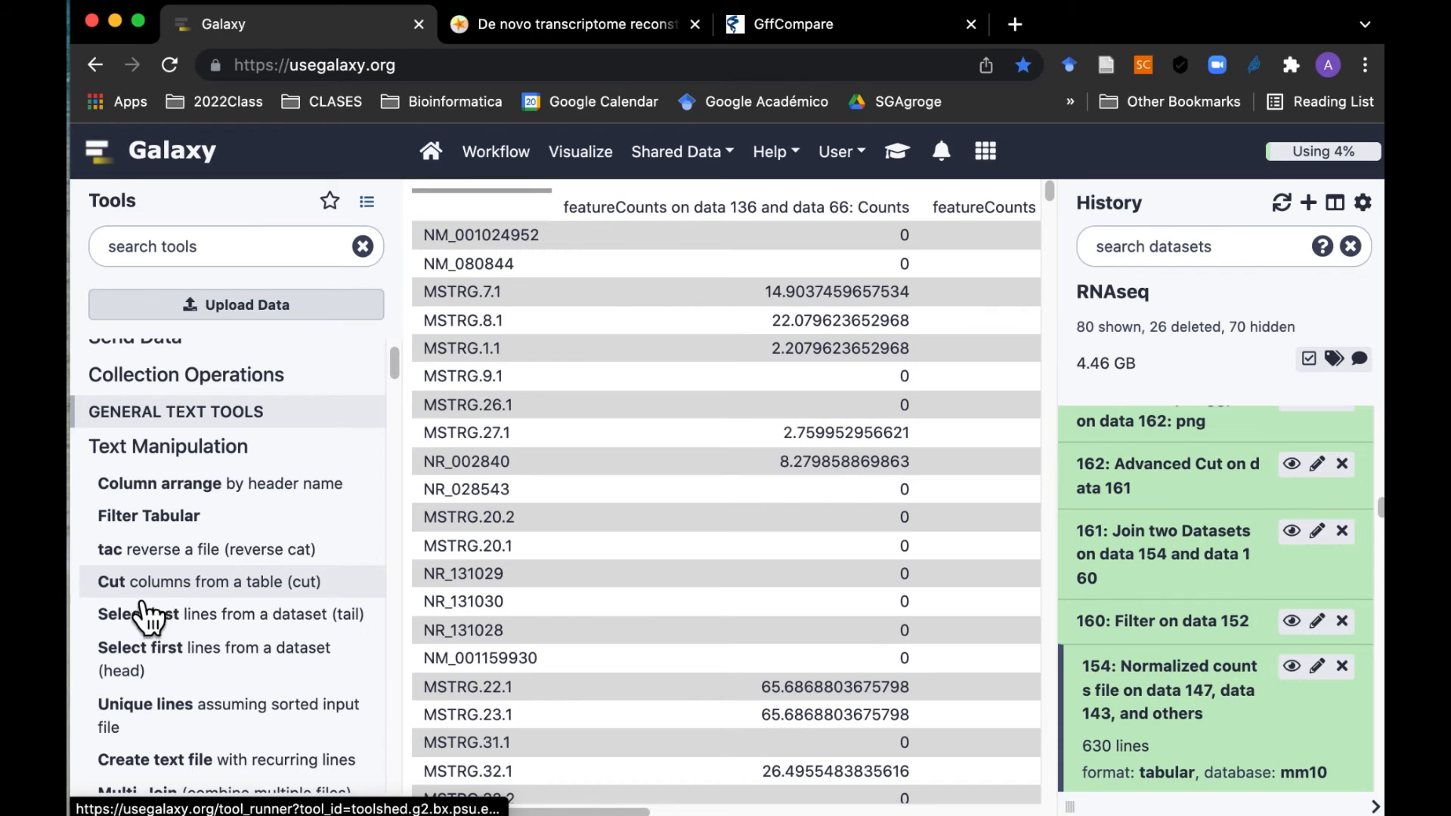
left_click(237, 597)
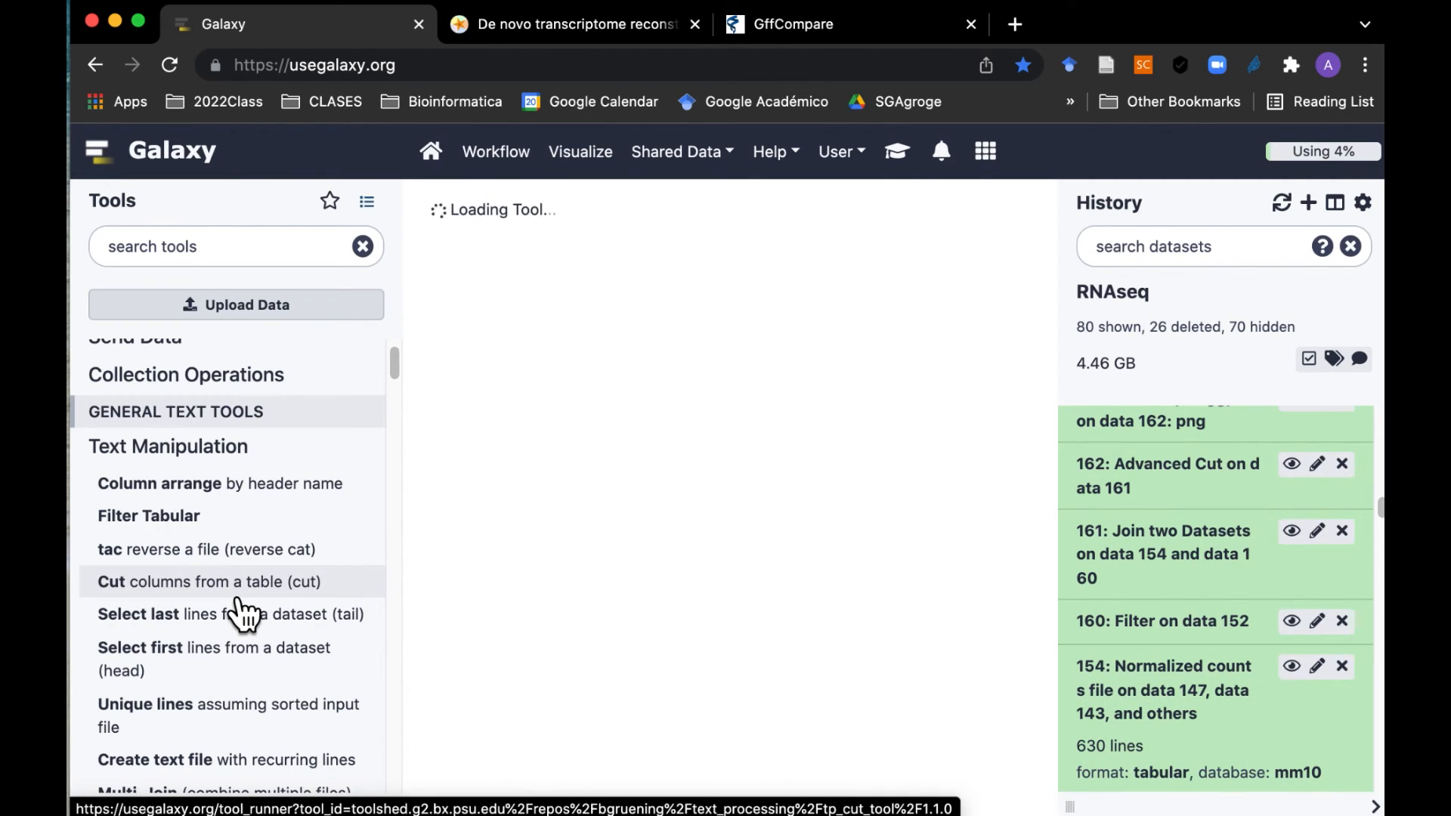
left_click(944, 324)
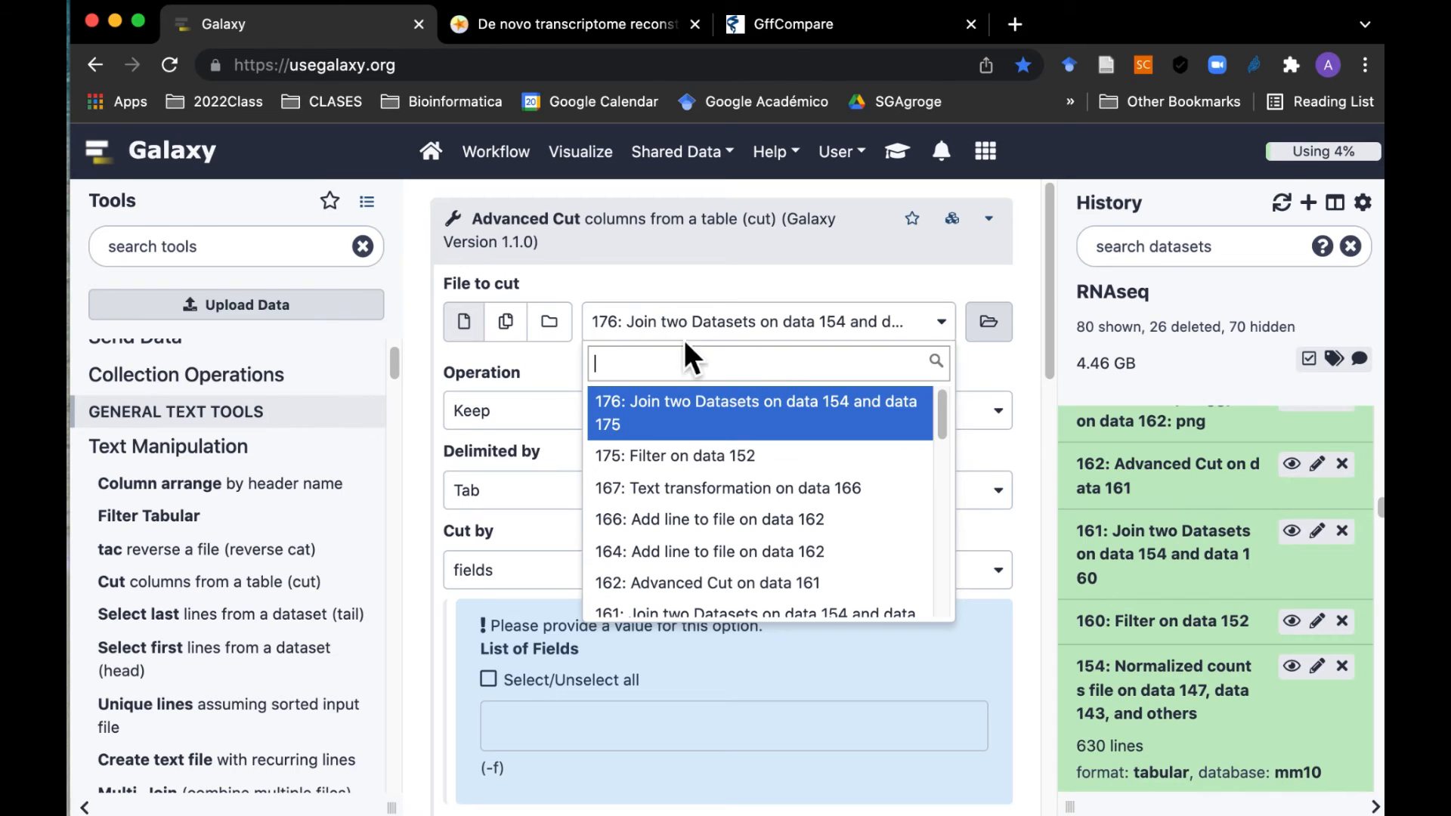
left_click(730, 401)
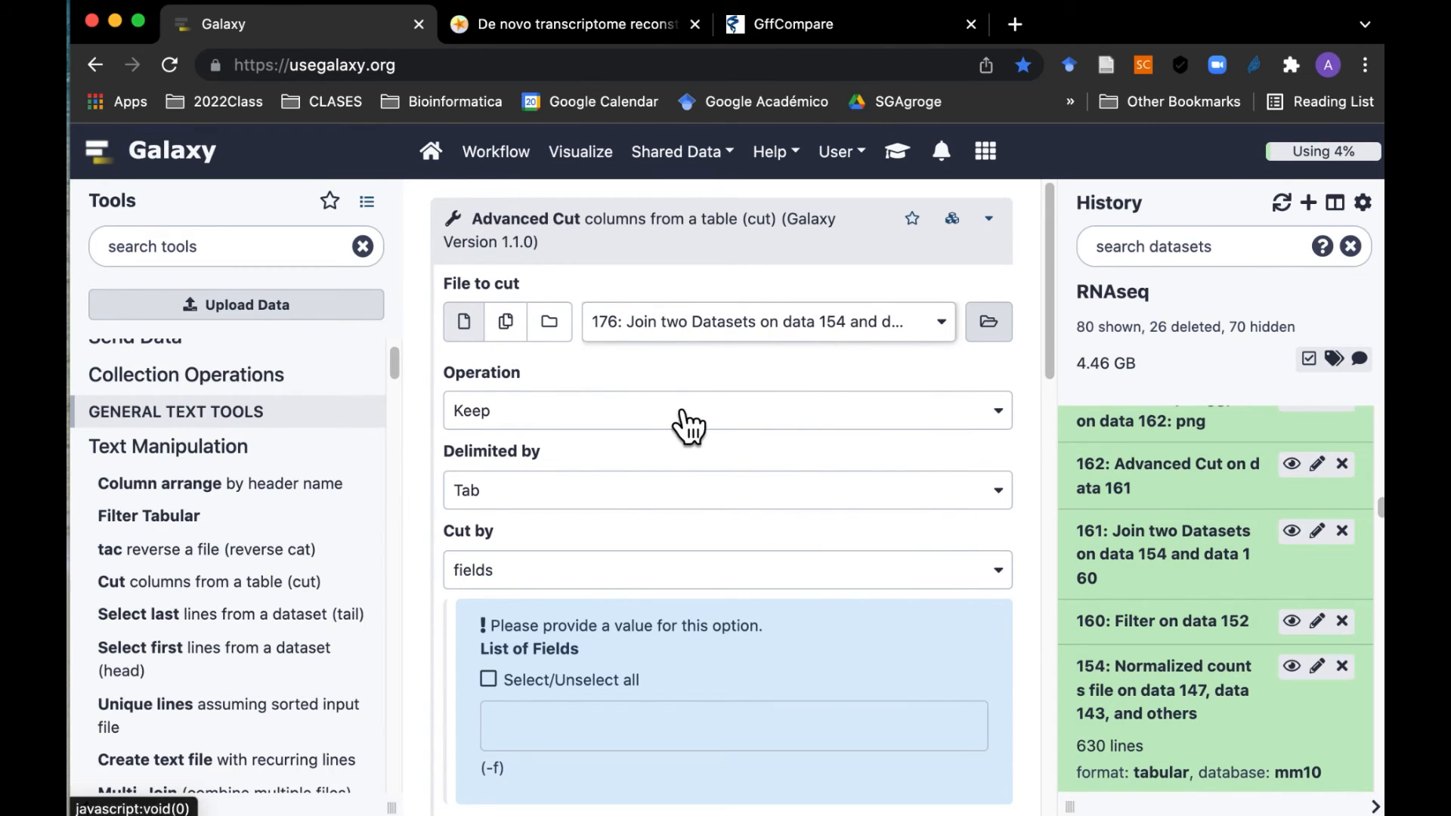
left_click(587, 416)
left_click(529, 521)
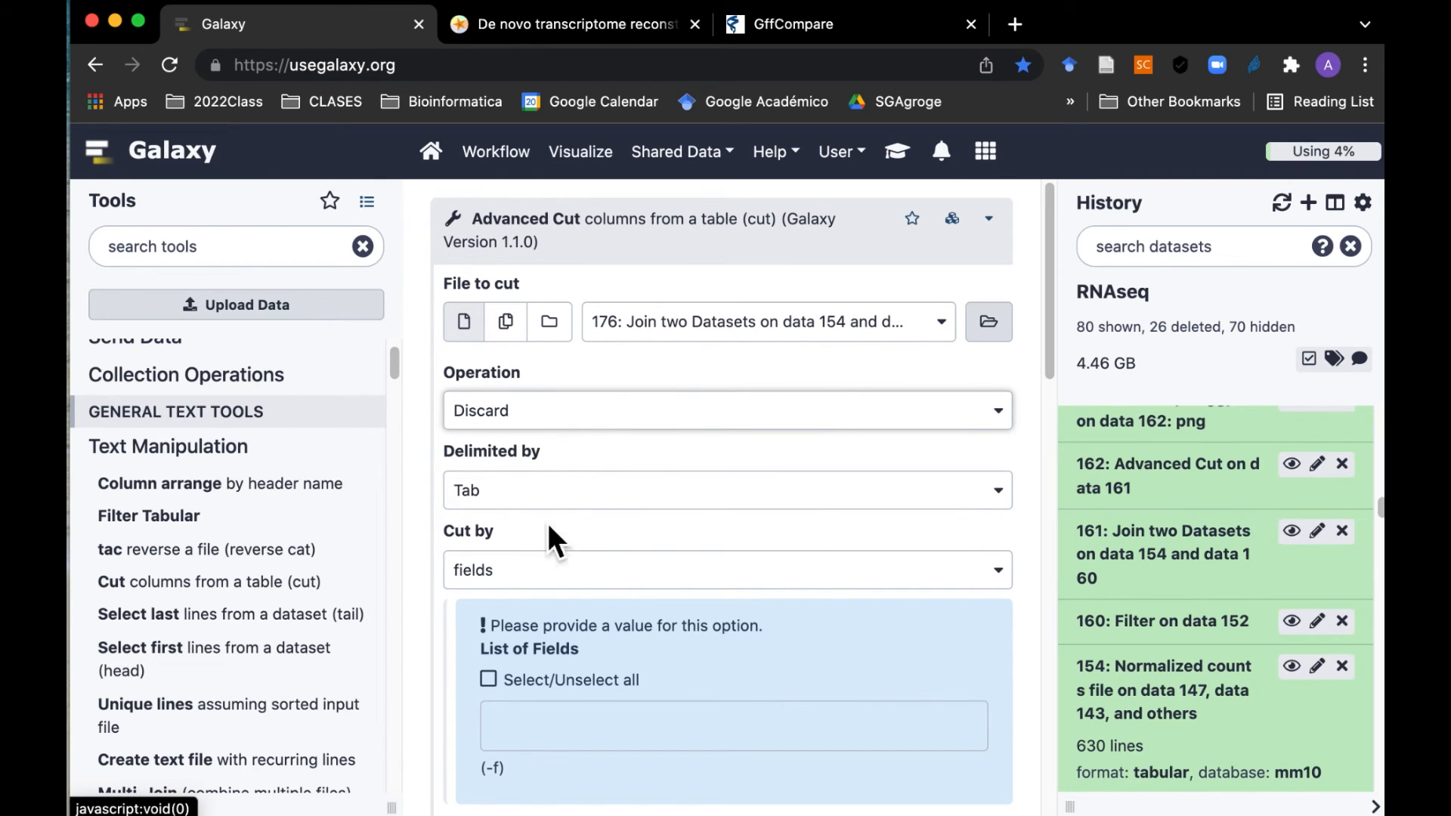
Step: Select columns 1 through 7 as the tab-delimited fields to discard and run Advanced Cut
scroll(586, 589, "down", 3)
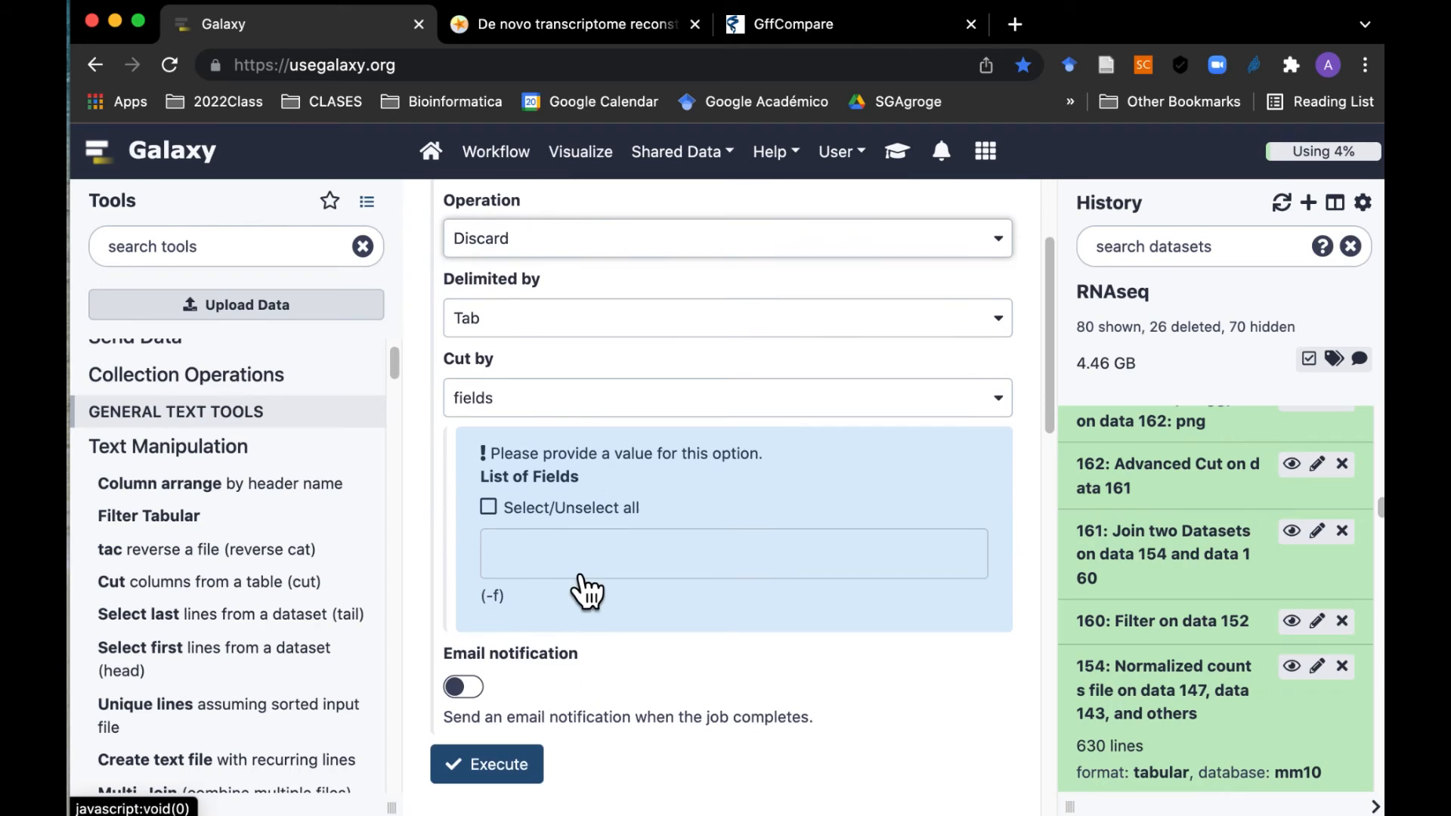
left_click(571, 568)
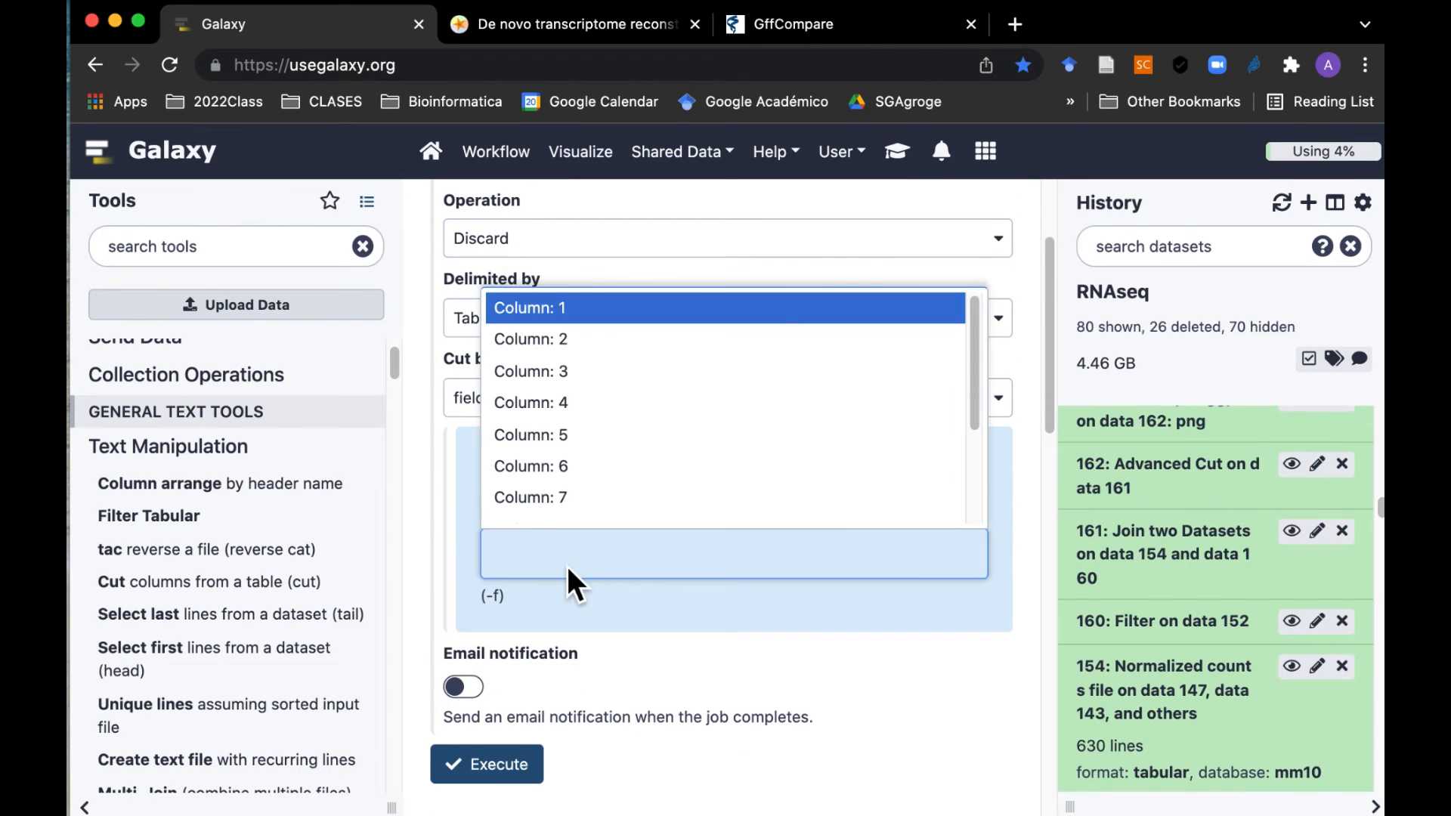
left_click(572, 320)
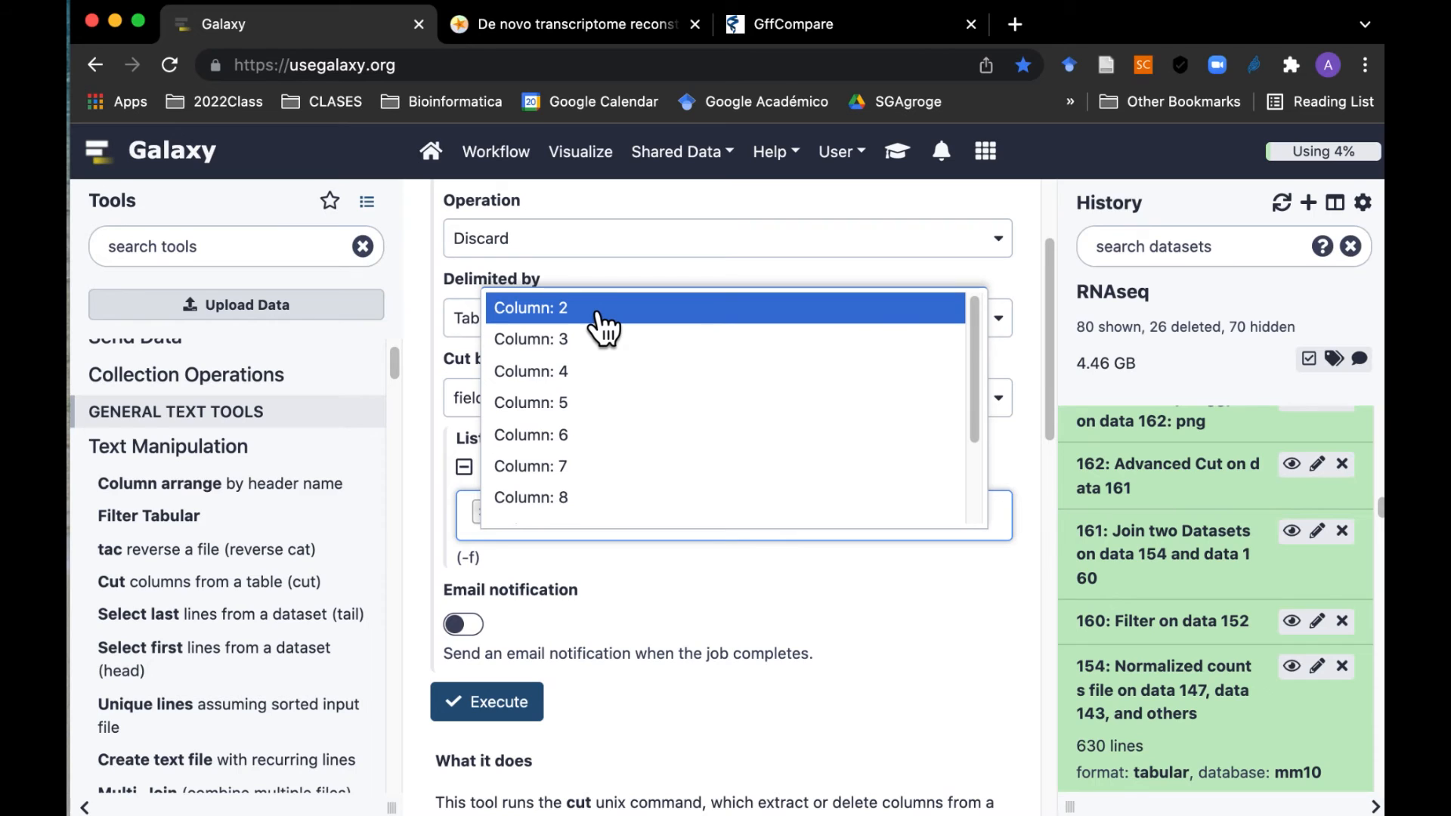
left_click(598, 314)
left_click(571, 281)
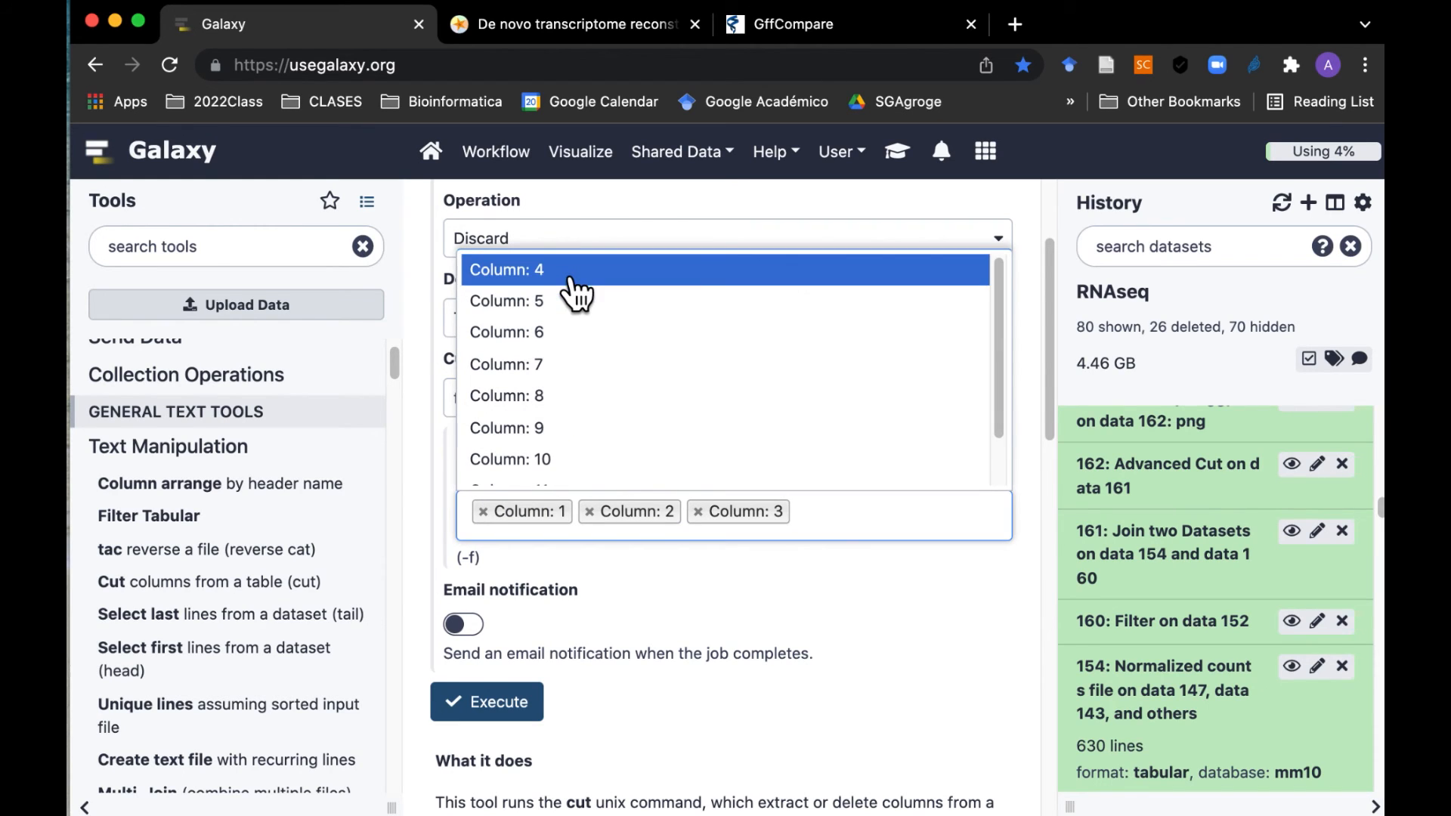
left_click(572, 281)
left_click(573, 285)
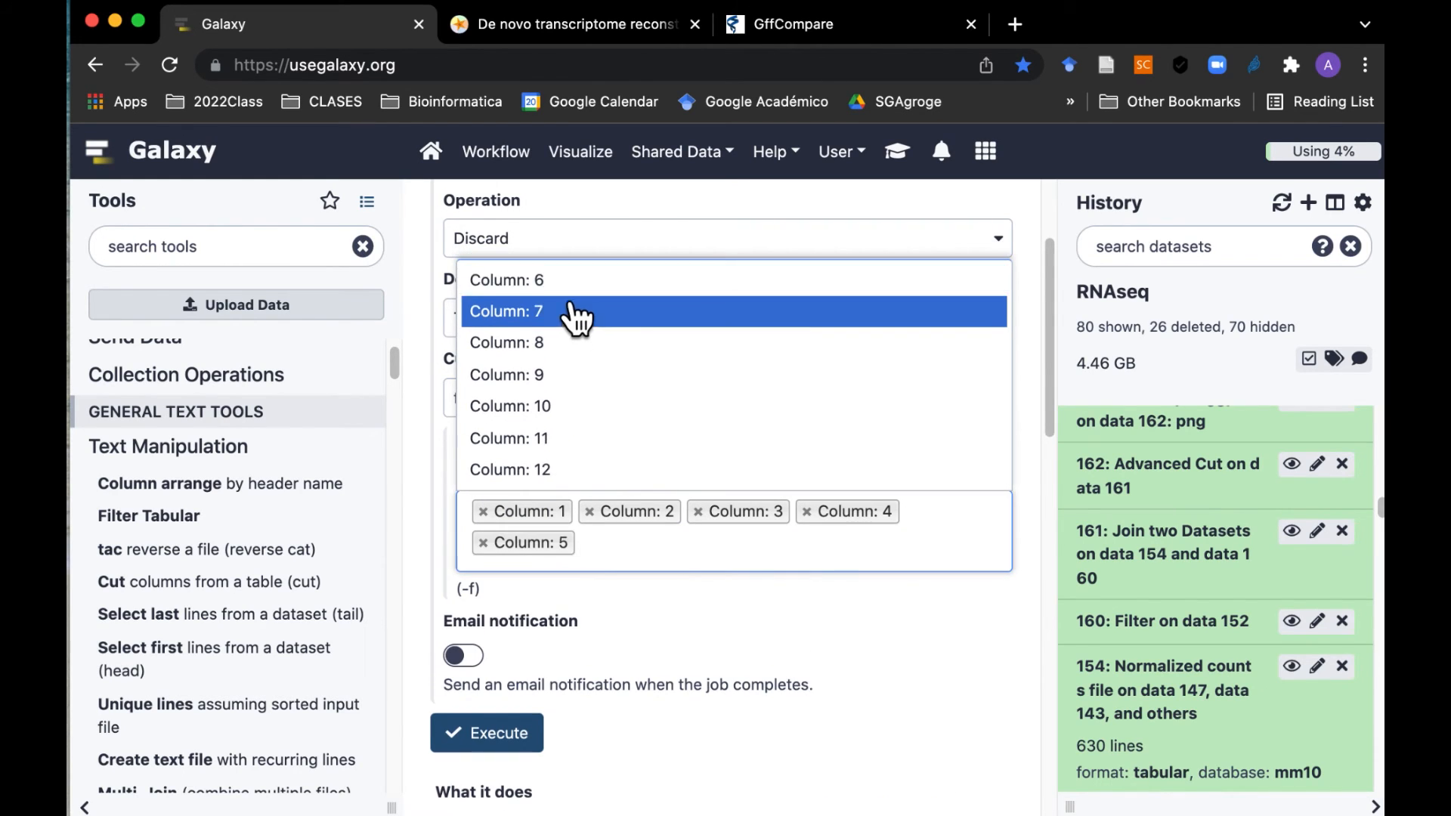
left_click(576, 290)
left_click(583, 323)
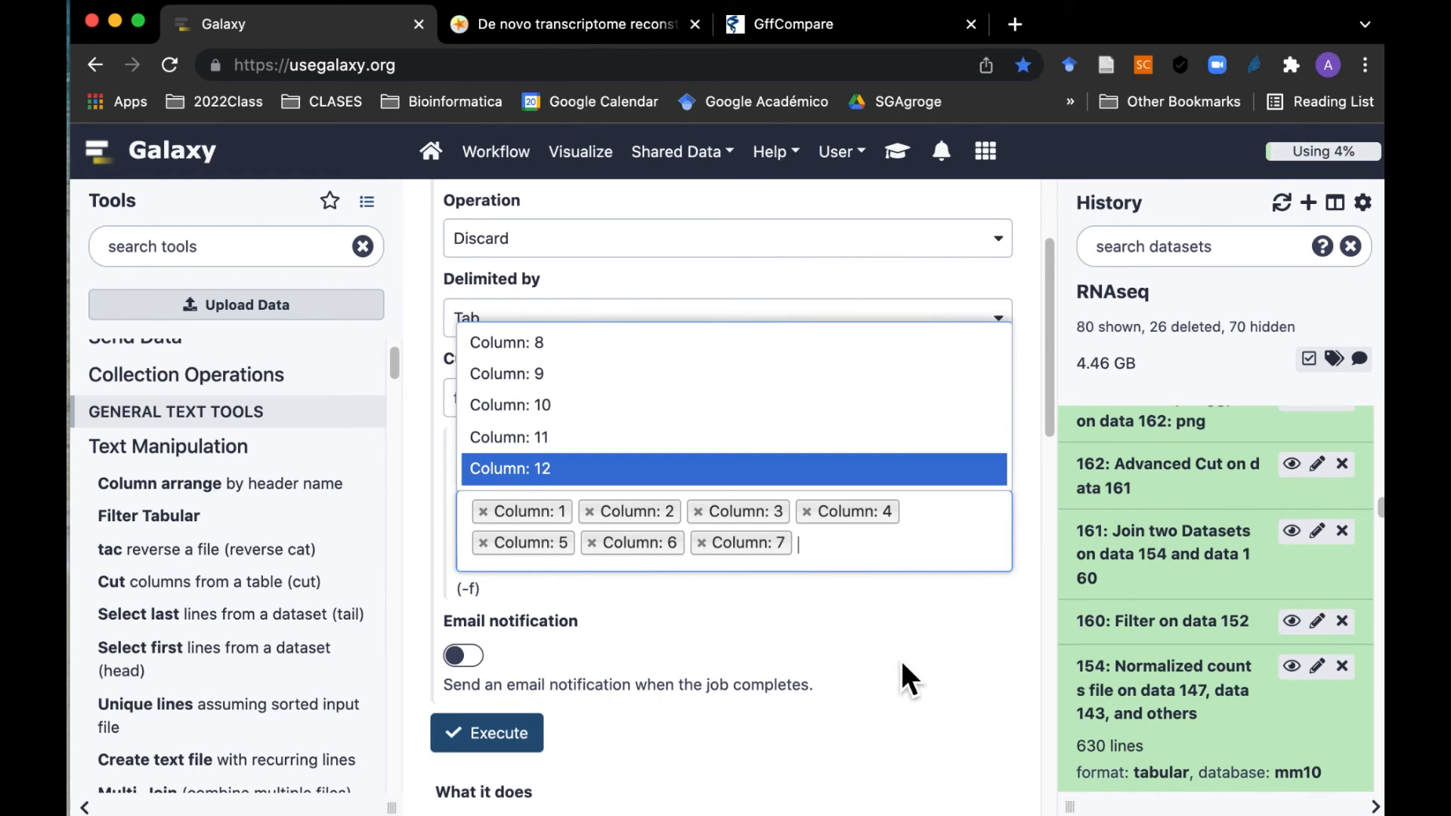
left_click(515, 737)
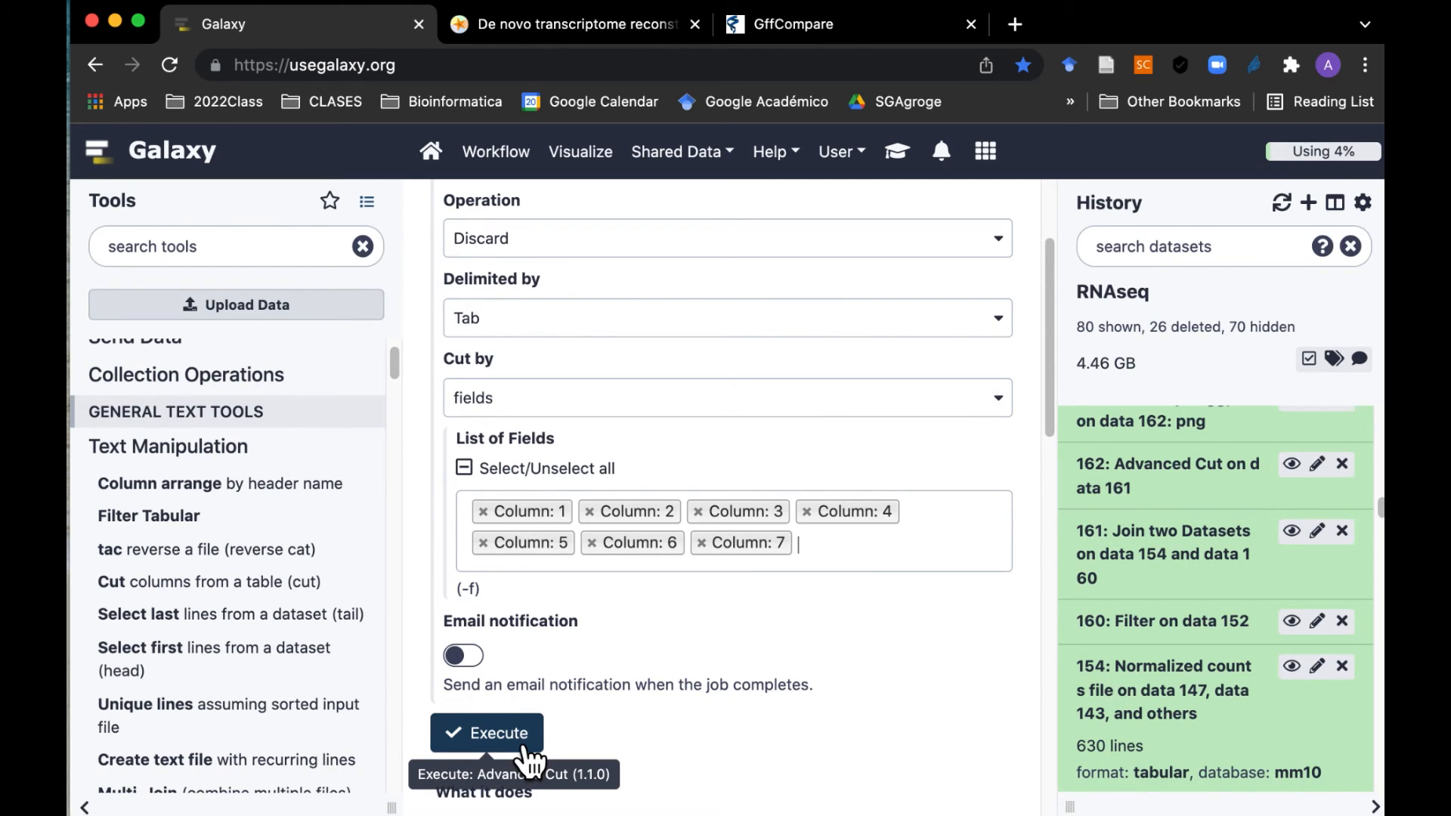
left_click(525, 750)
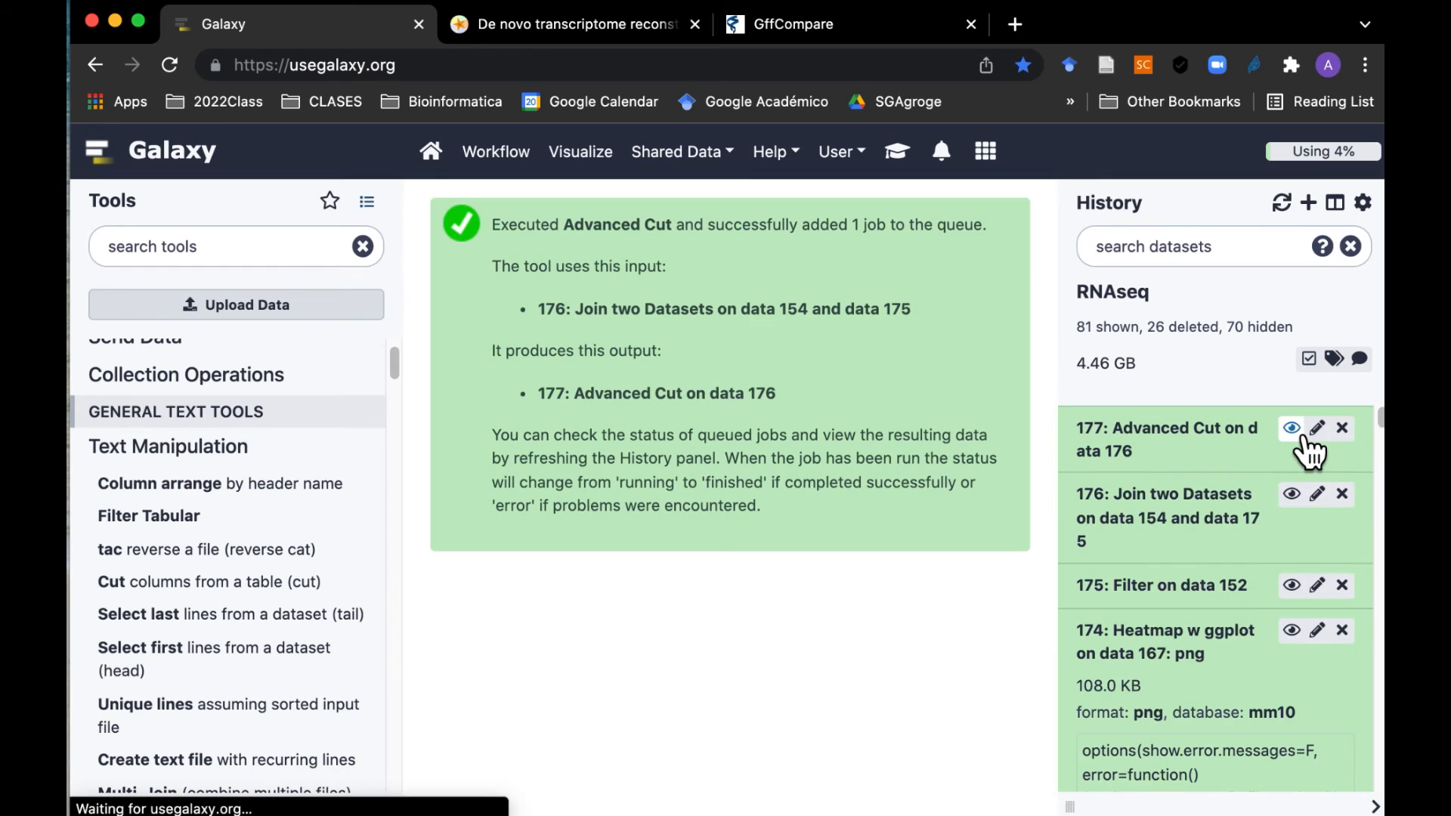
Step: View the cut dataset 177 and check its transcript IDs and all count columns
left_click(1291, 428)
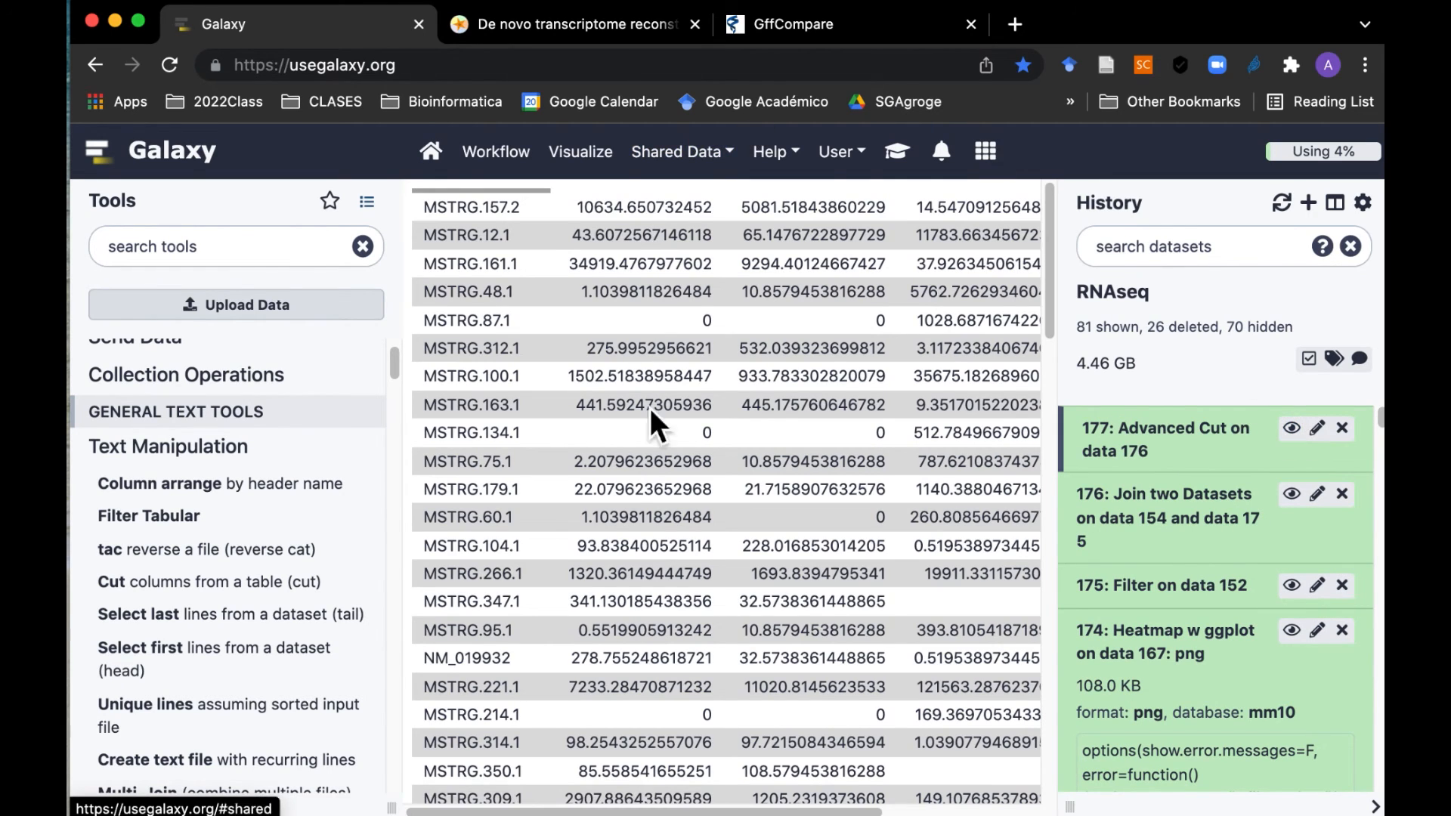
scroll(651, 812, "right", 3)
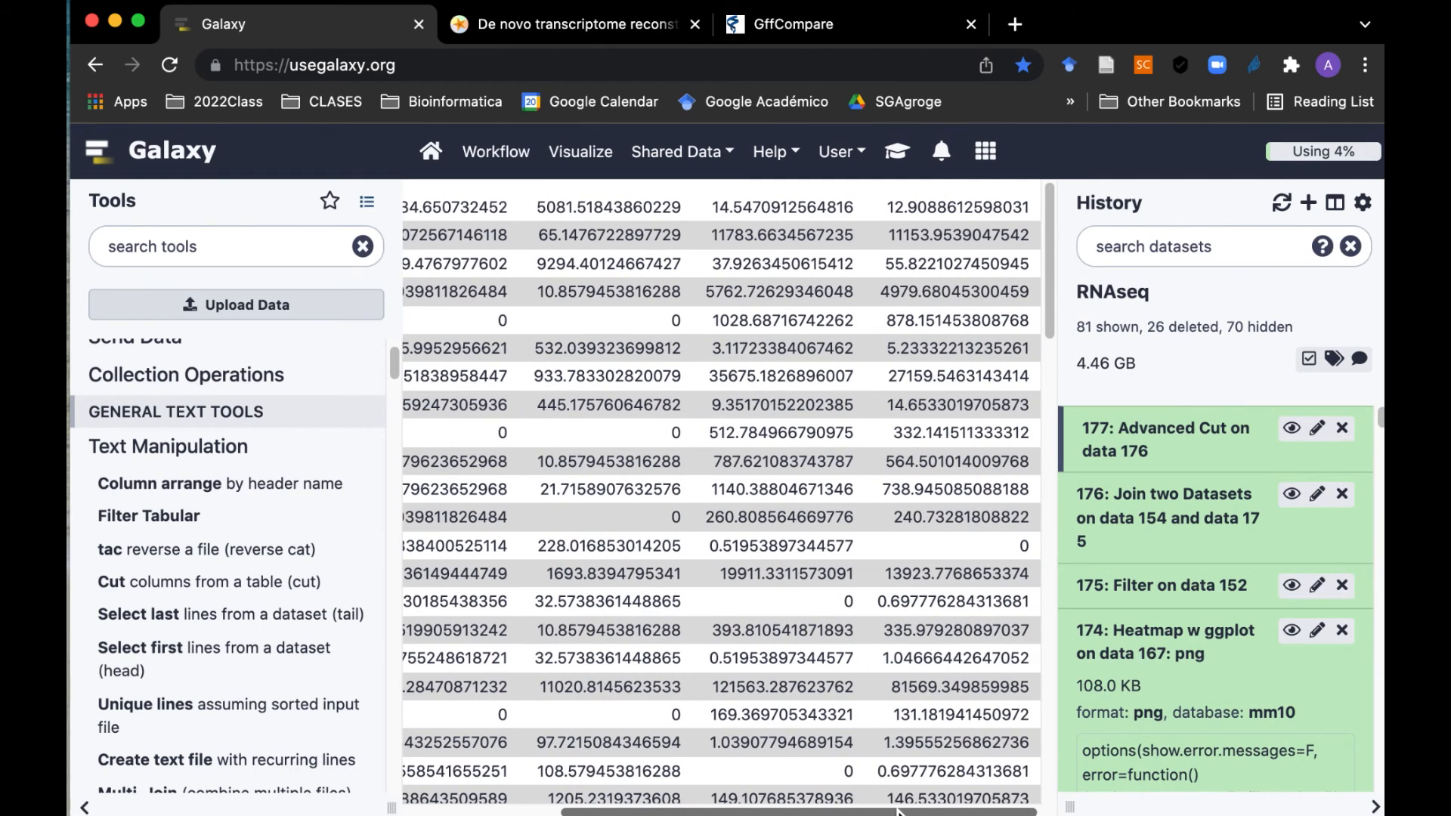
left_click_drag(671, 813, 616, 812)
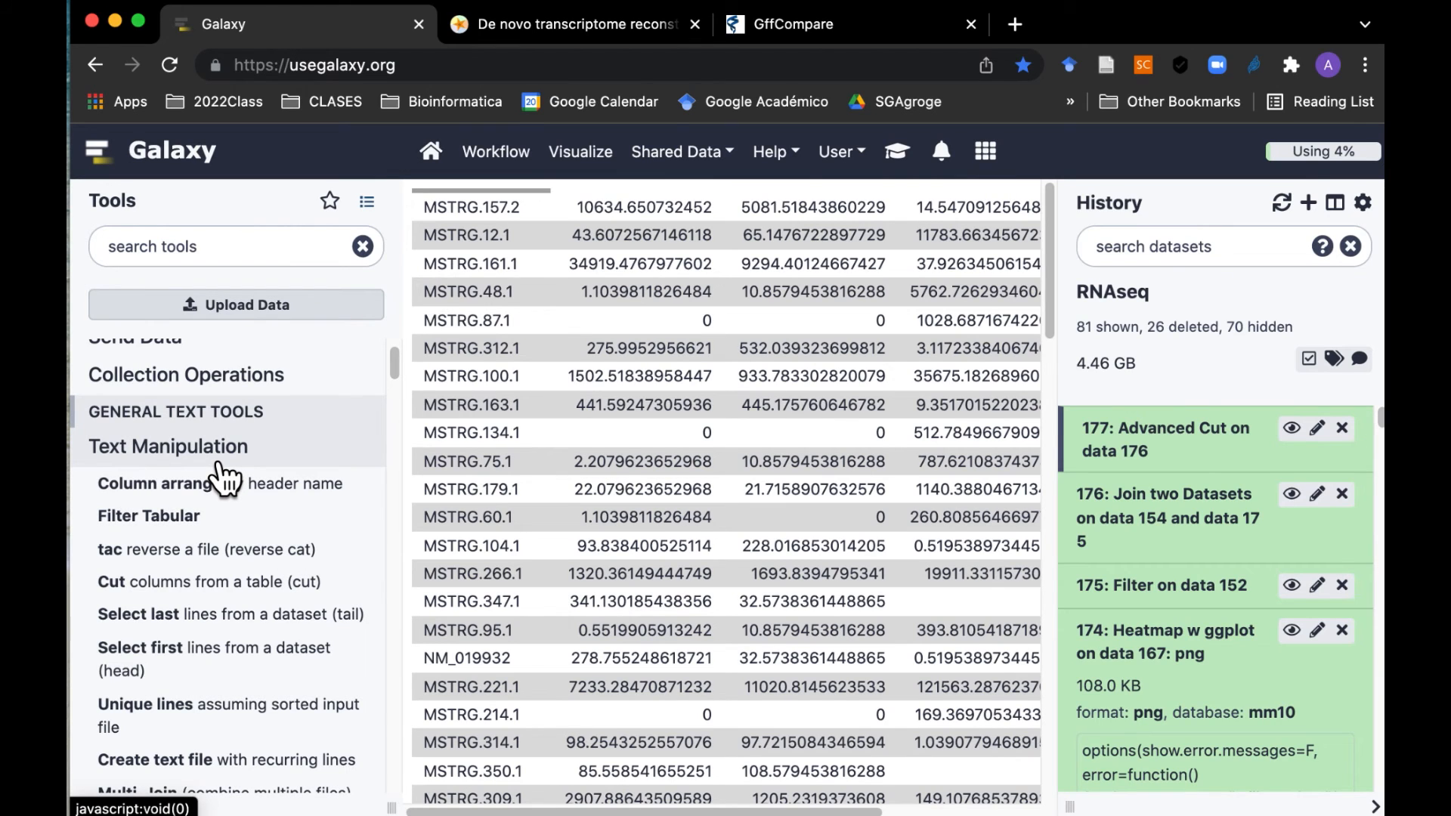
Step: Add the line ADD_HEADER as a header to dataset 177 with Add line to file and view the output
scroll(240, 559, "down", 3)
scroll(241, 574, "down", 3)
scroll(241, 574, "down", 3)
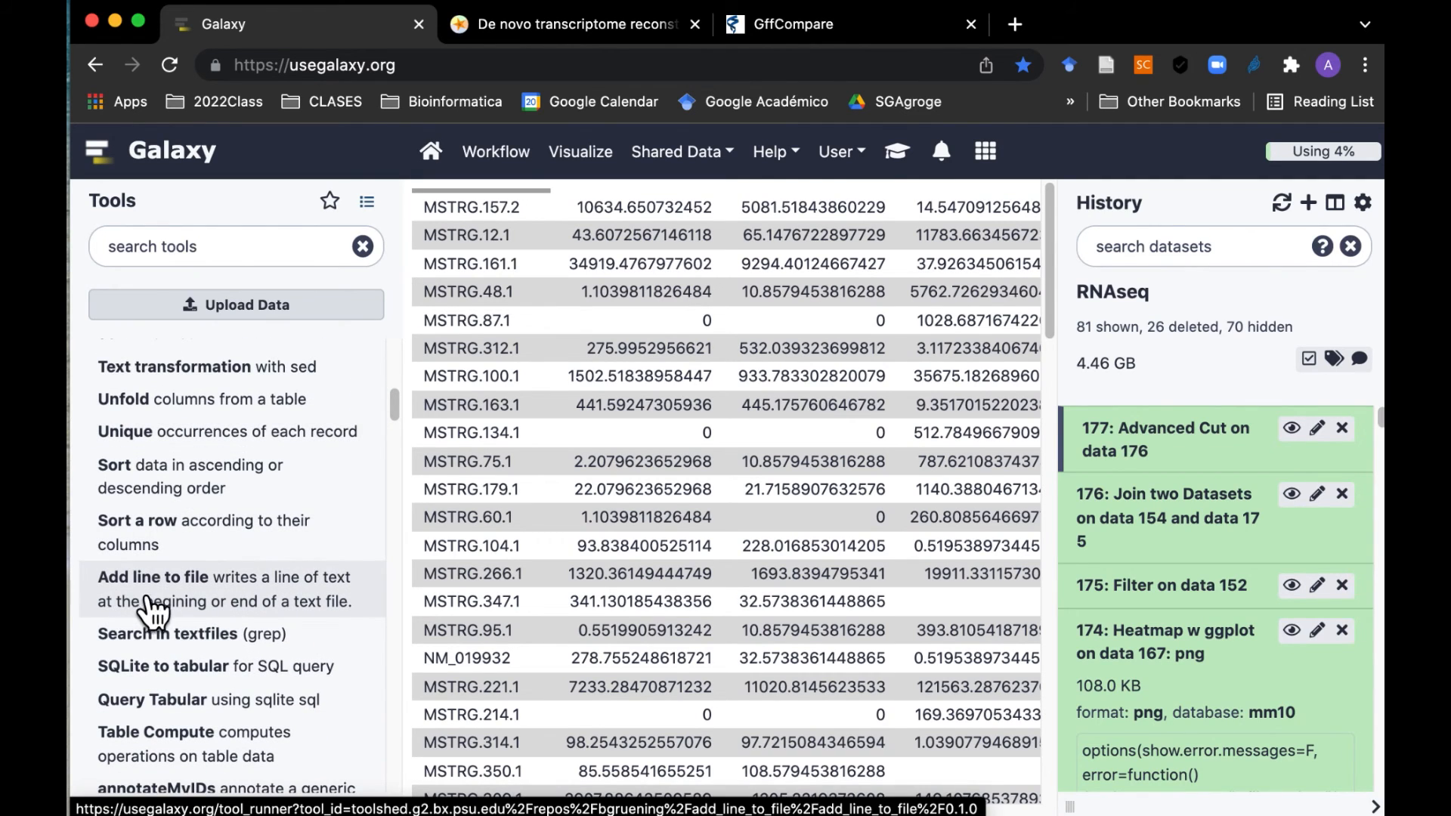
left_click(202, 603)
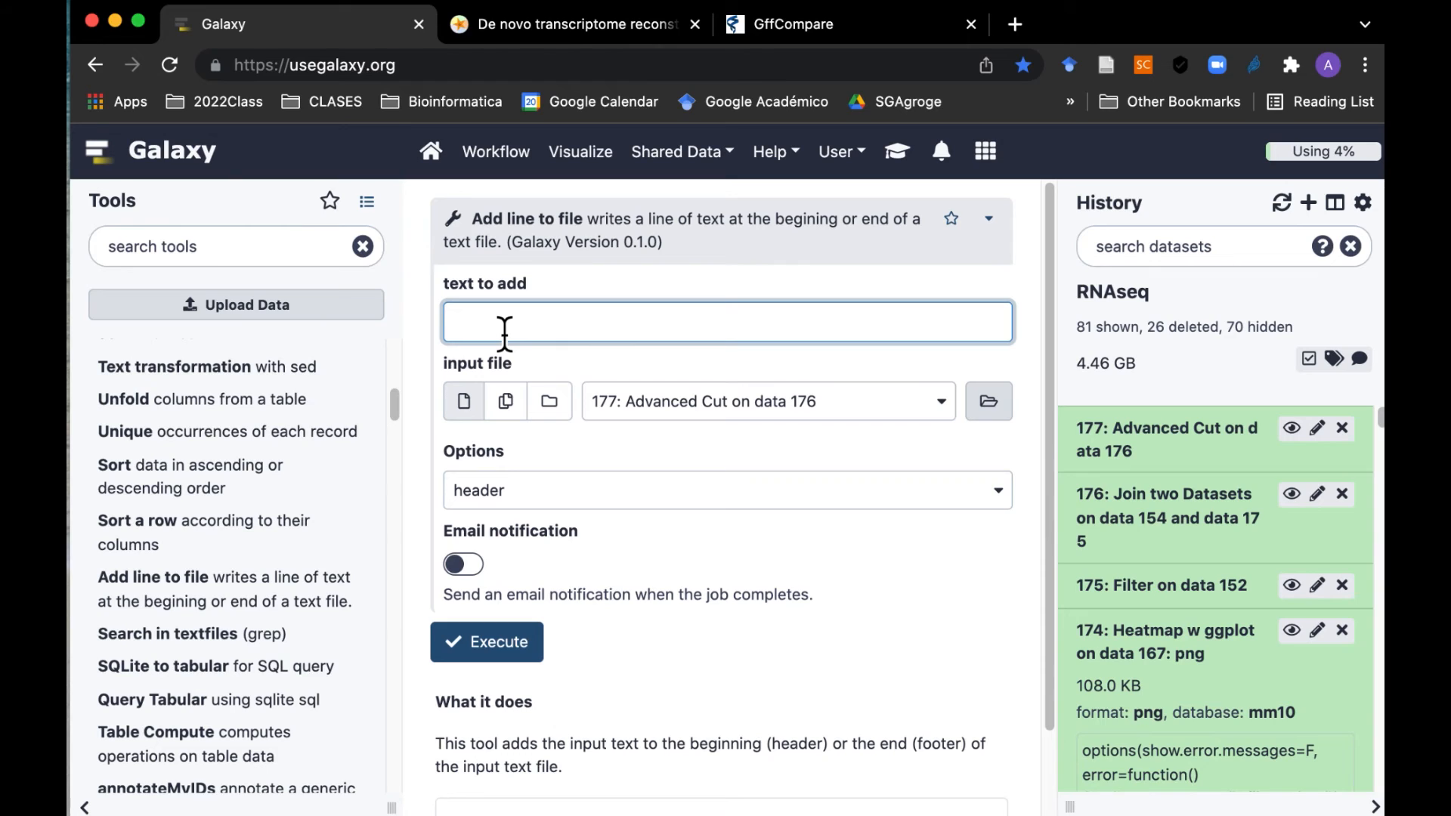
type("ADD_HEADER")
scroll(670, 609, "down", 2)
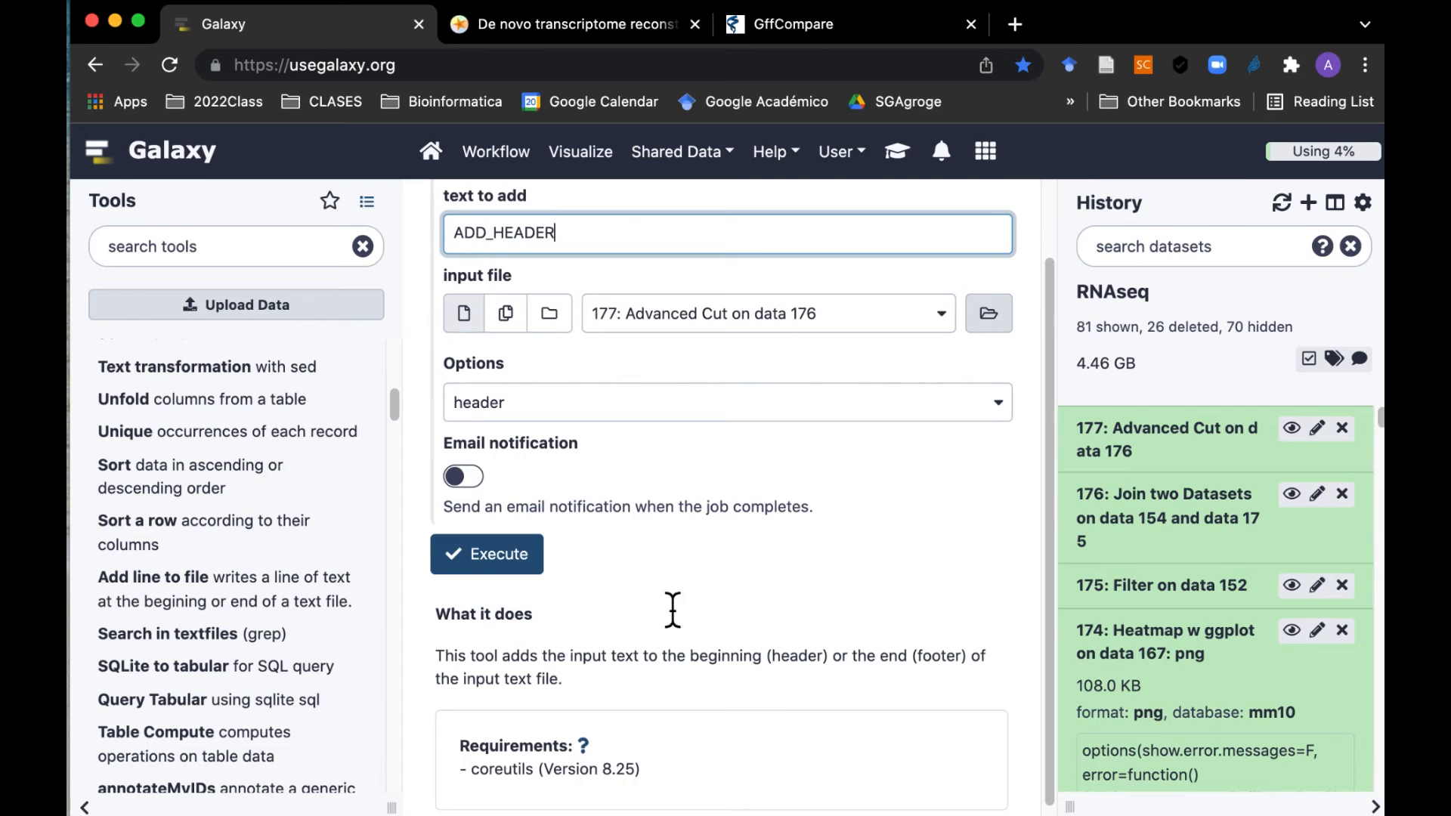
scroll(606, 466, "up", 2)
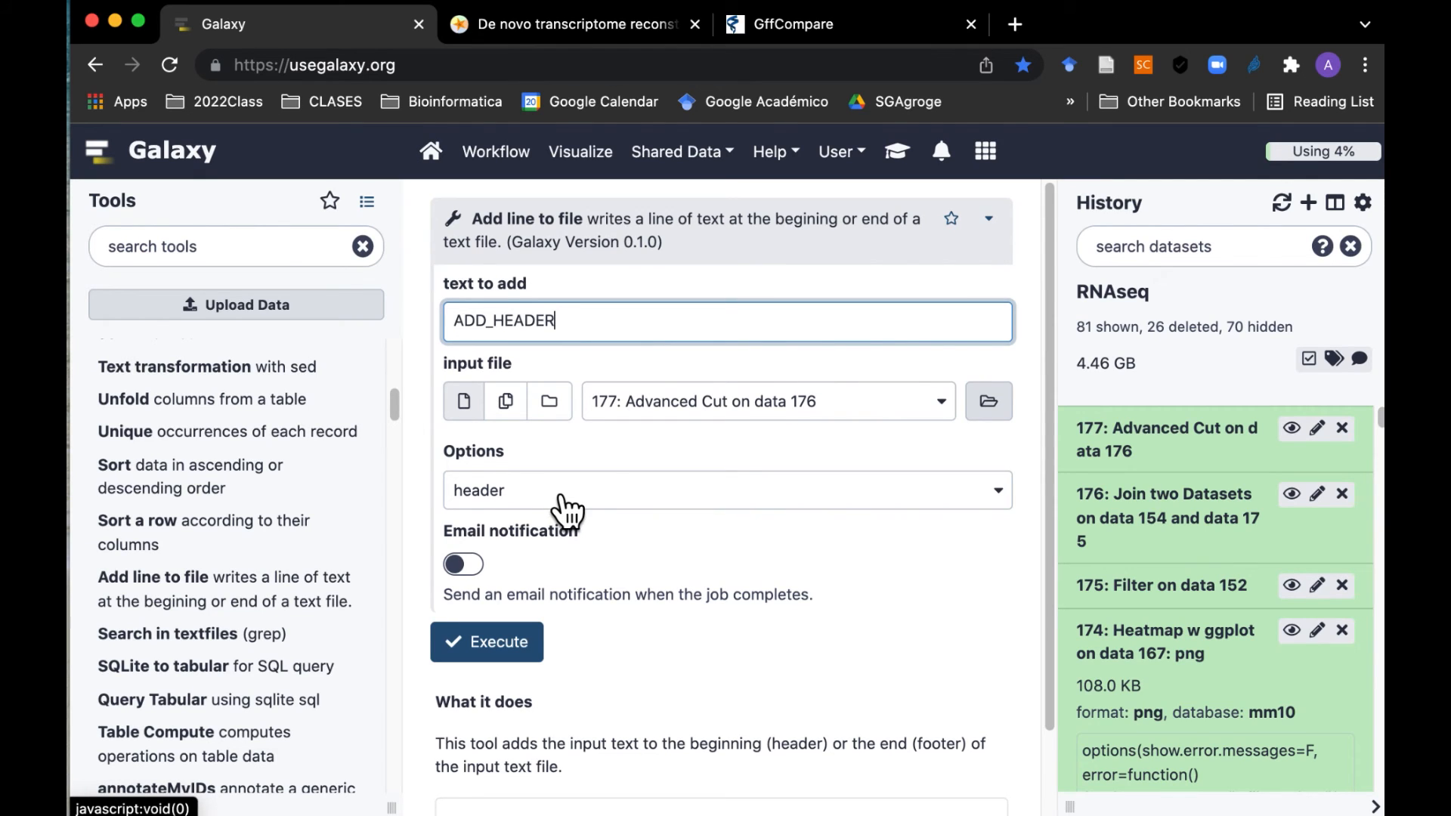
left_click(535, 667)
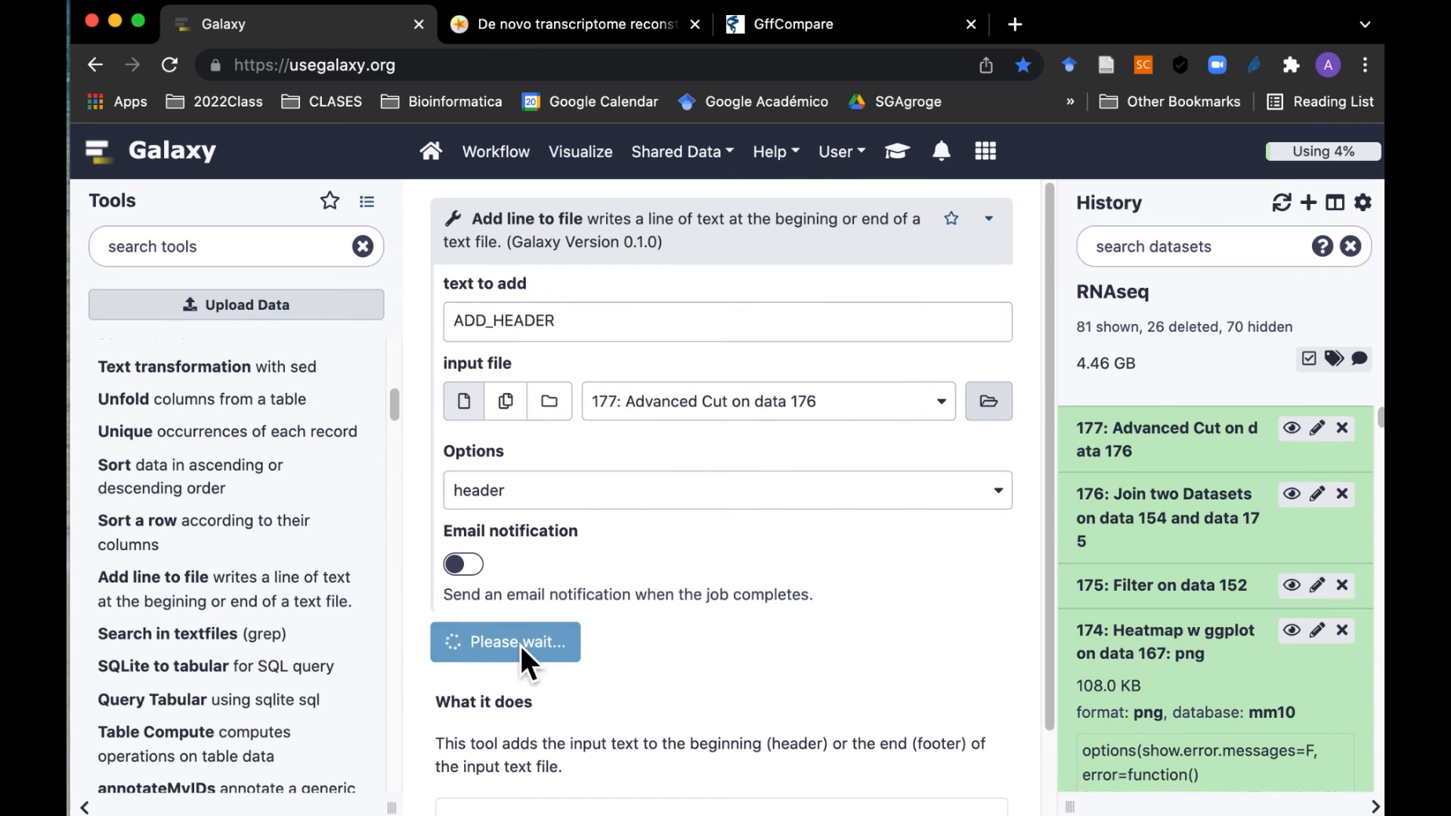
left_click(1291, 427)
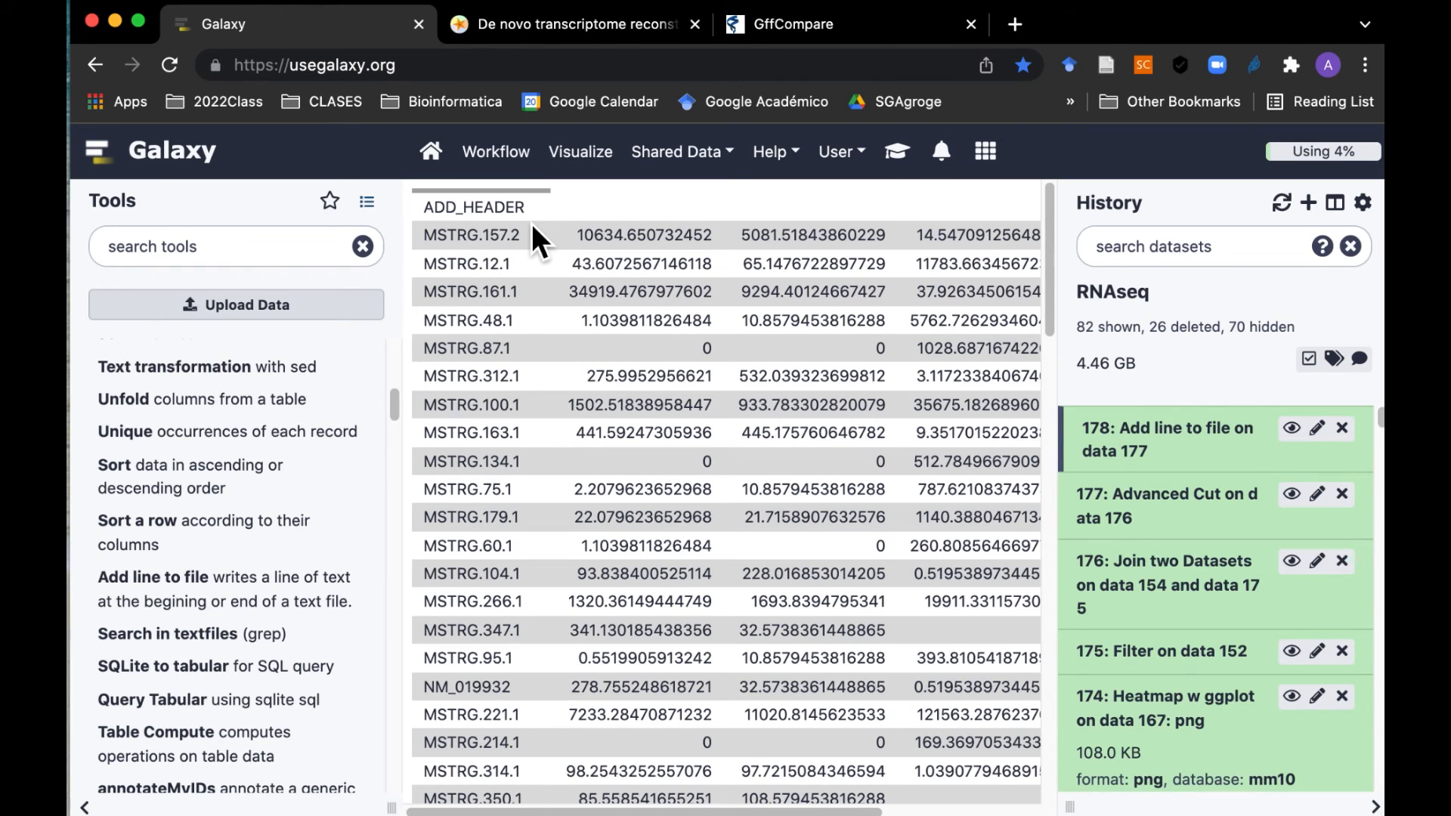
Step: Open the Text transformation with sed tool for dataset 178, ready to enter the SED program
scroll(280, 559, "up", 10)
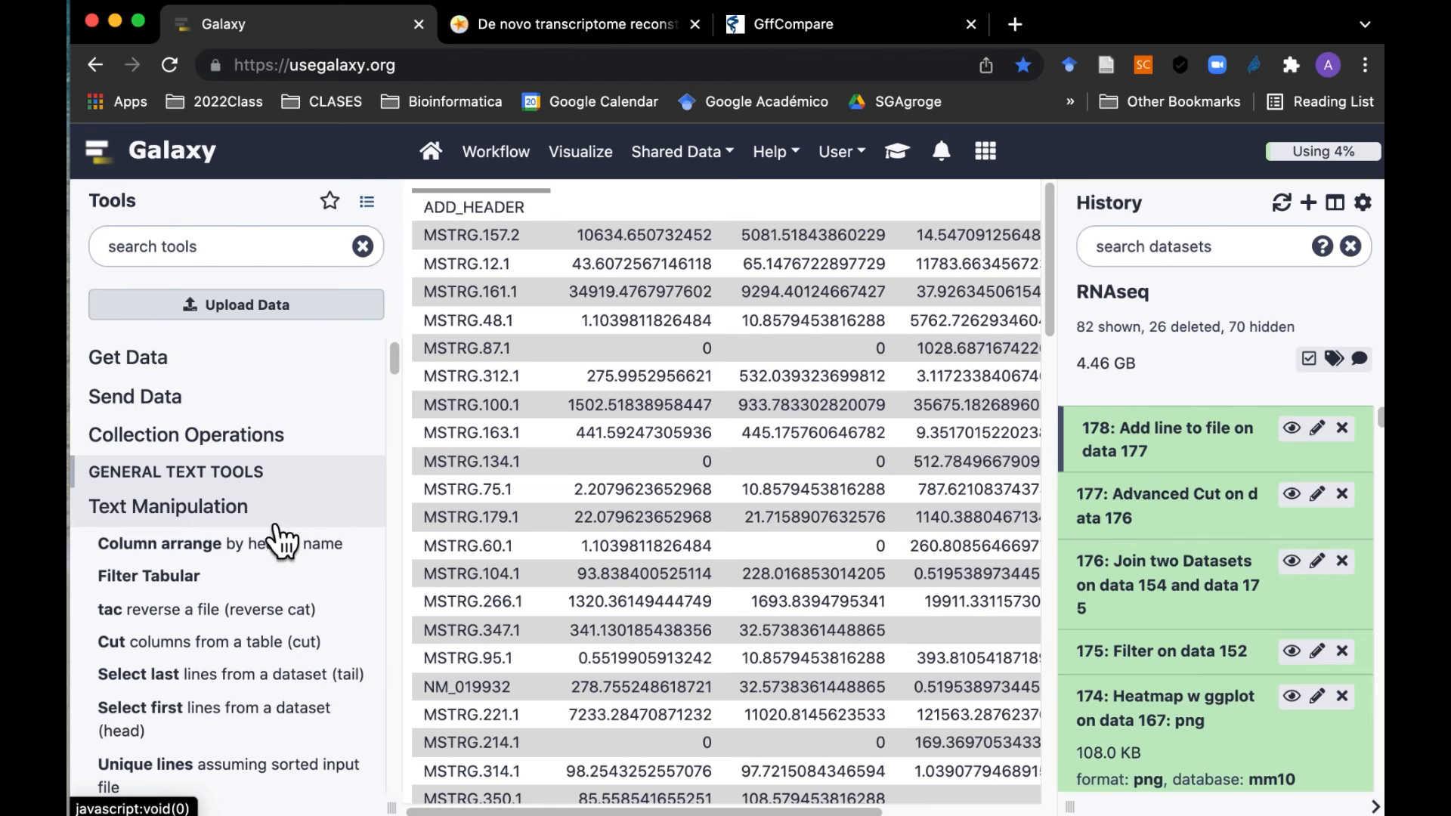
scroll(303, 544, "down", 5)
scroll(306, 544, "down", 2)
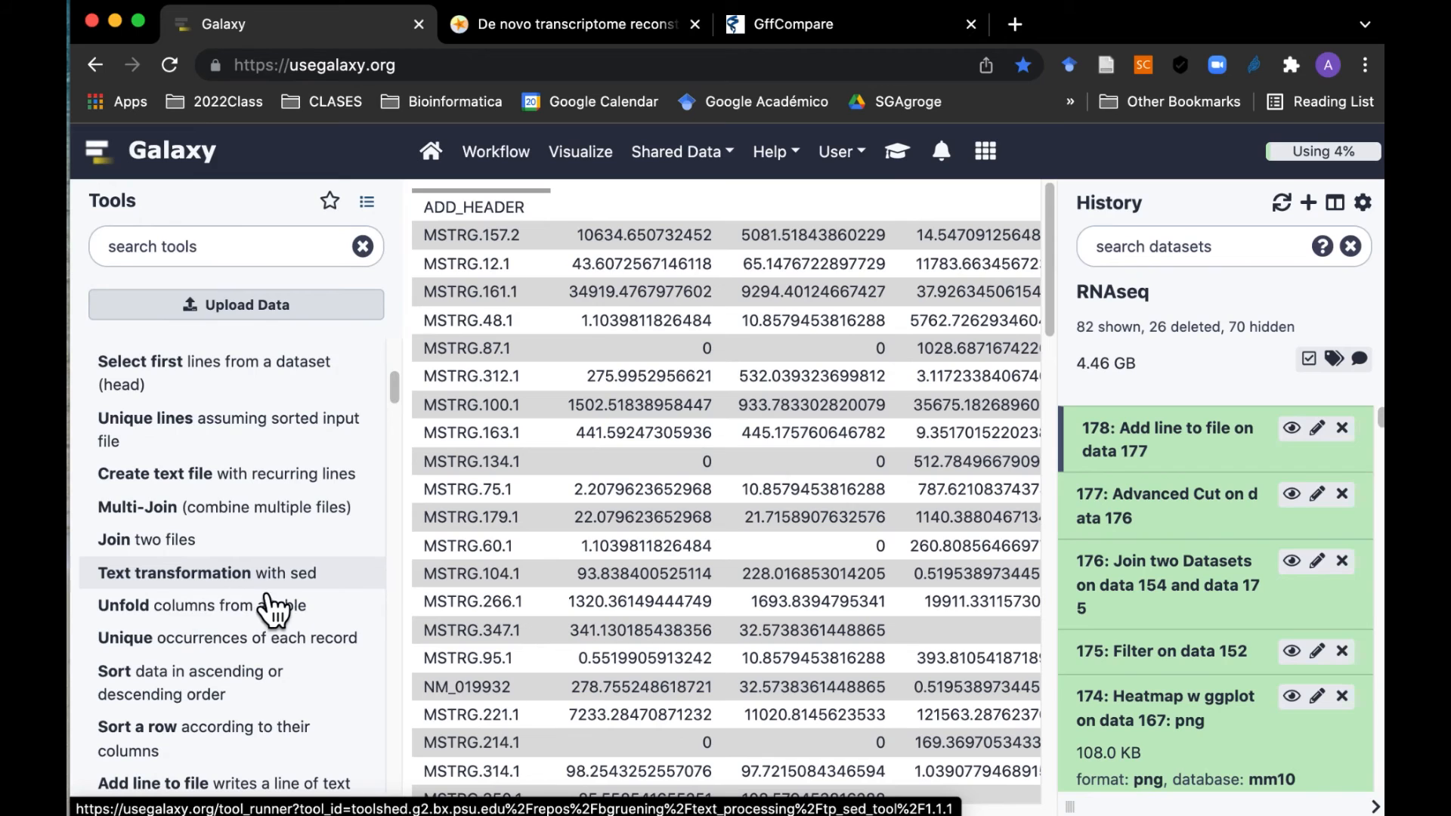
left_click(322, 586)
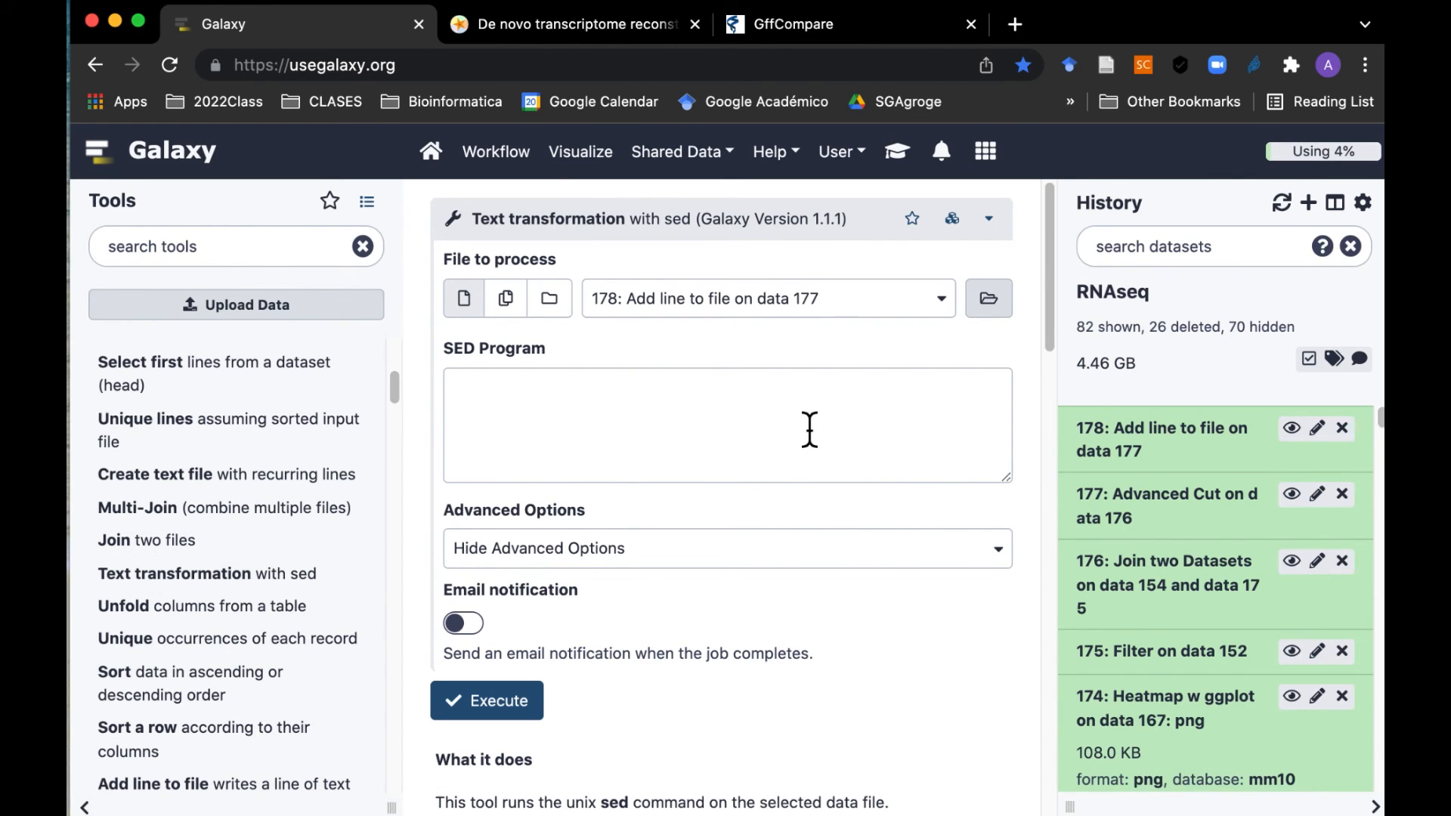
left_click(724, 402)
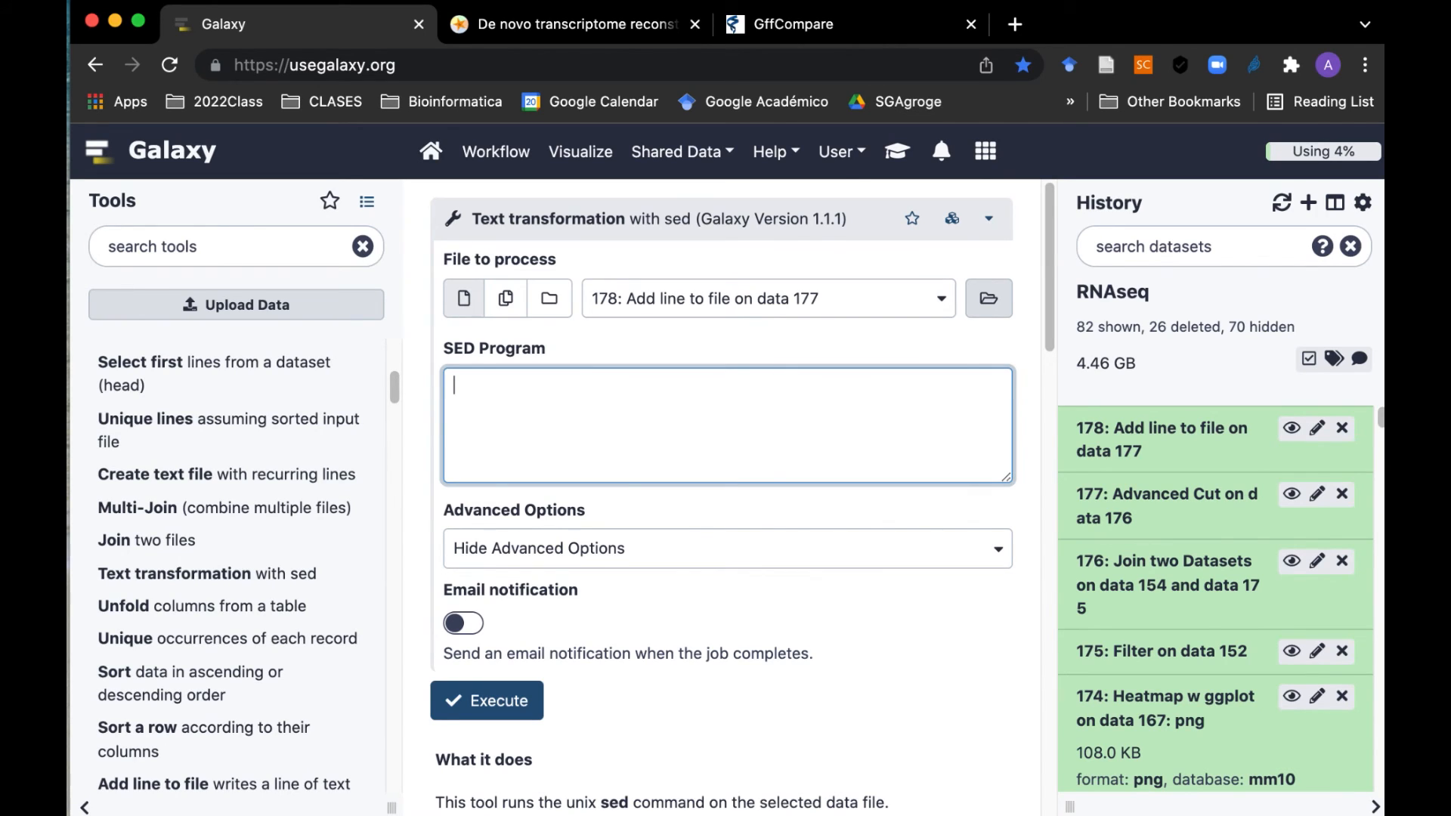
Step: Run the SED program s/ADD_HEADER/ID\tMK_1\tMK_2\tGE1_1\tGE1_2/ on dataset 178
type("s/")
type("ADD_HEADER")
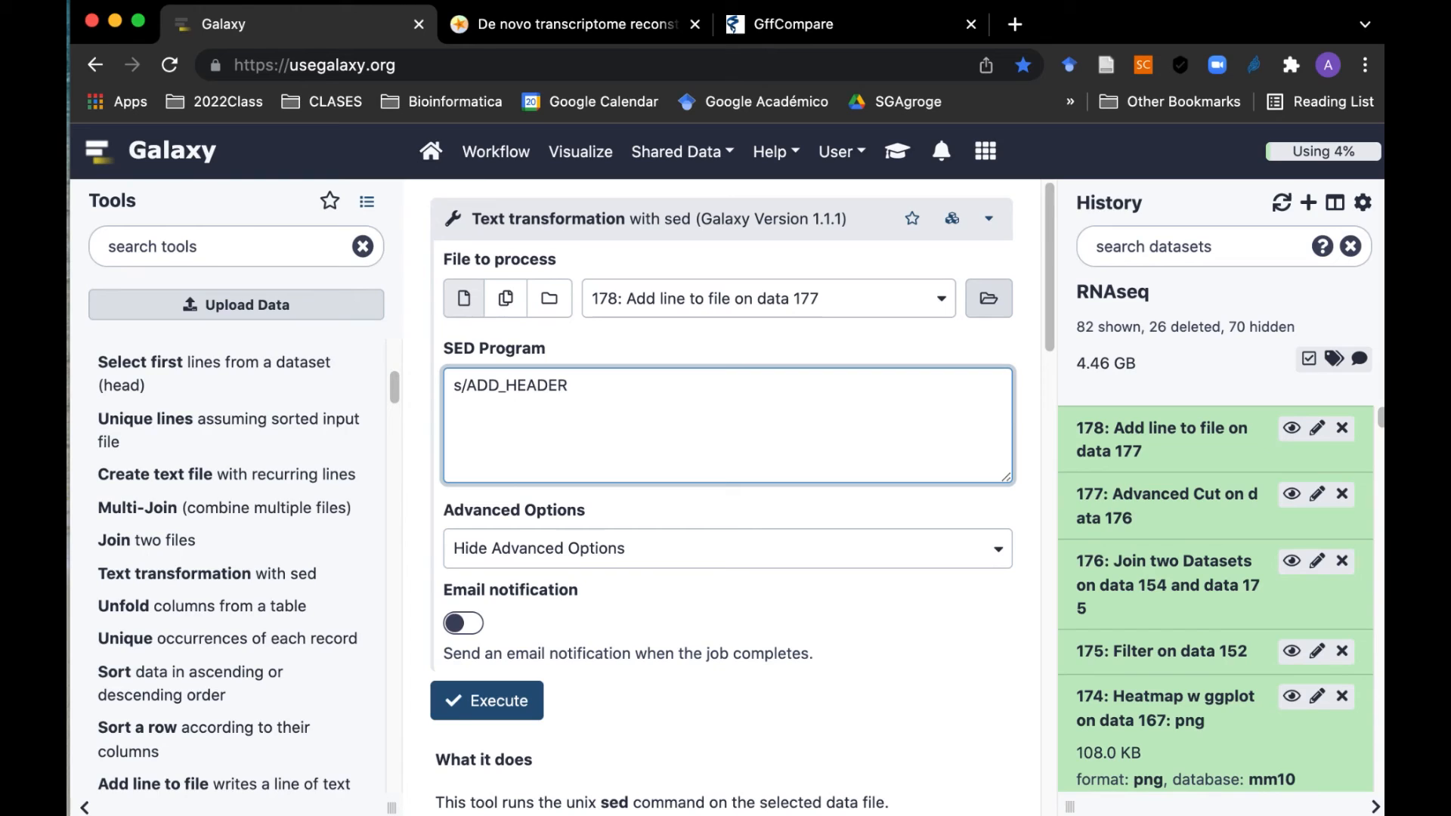
type("/")
type("l")
type("D")
type("\\")
type("t")
type("M")
type("K")
type("_1\\t")
type("\tMK")
type("_2")
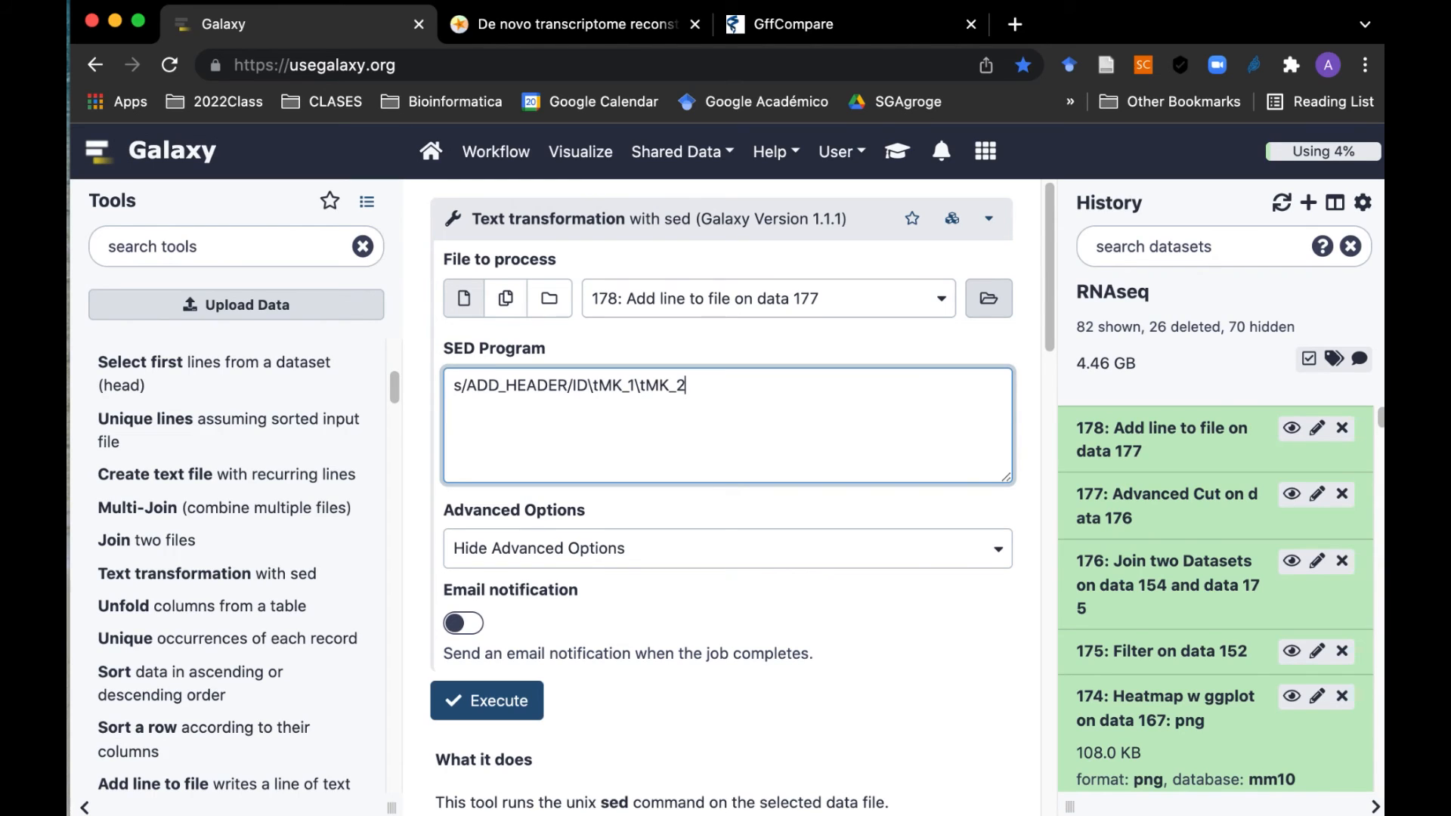
type("\\tGE1_1\\tGE1_2")
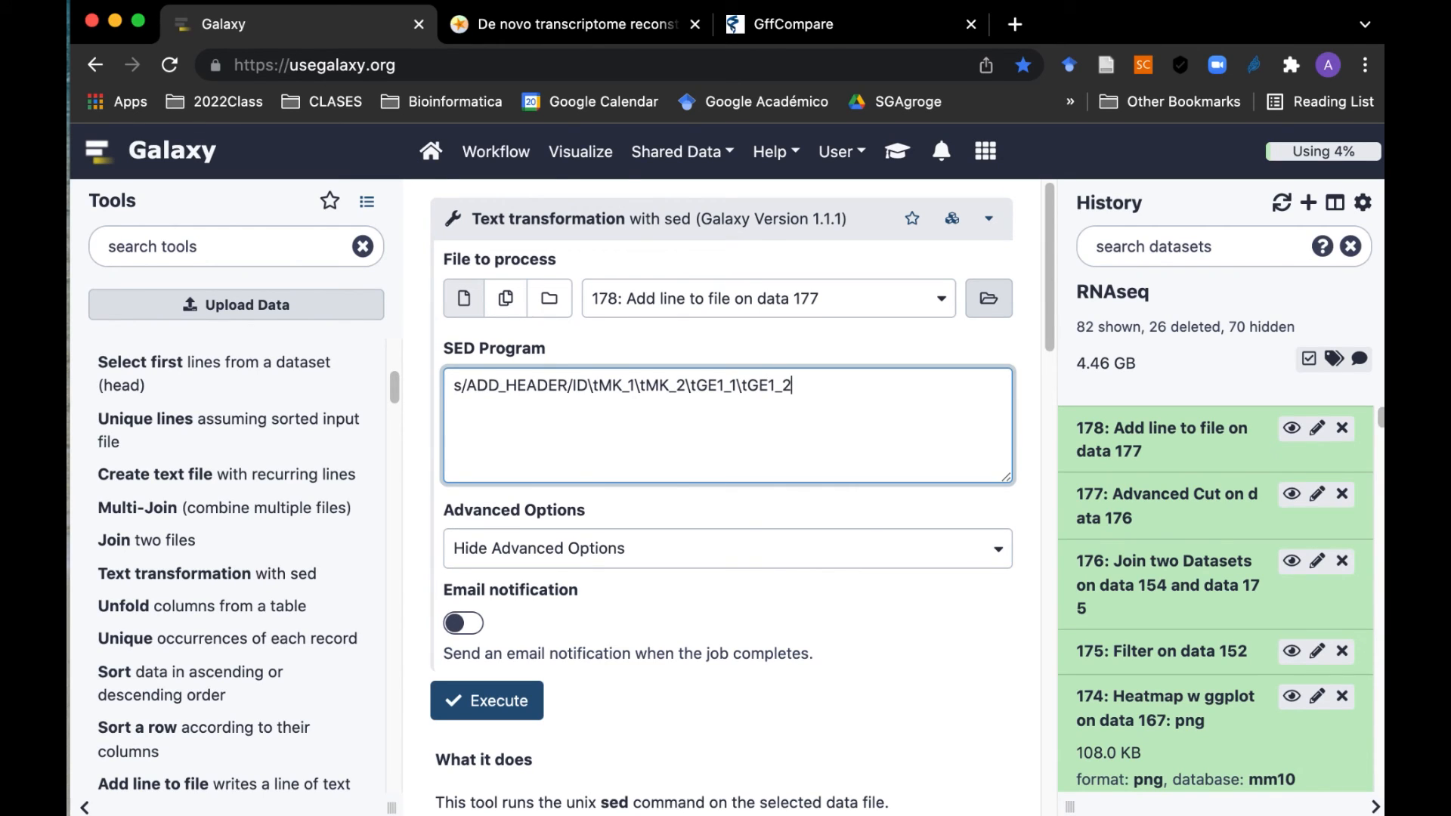
type("/")
scroll(574, 385, "down", 1)
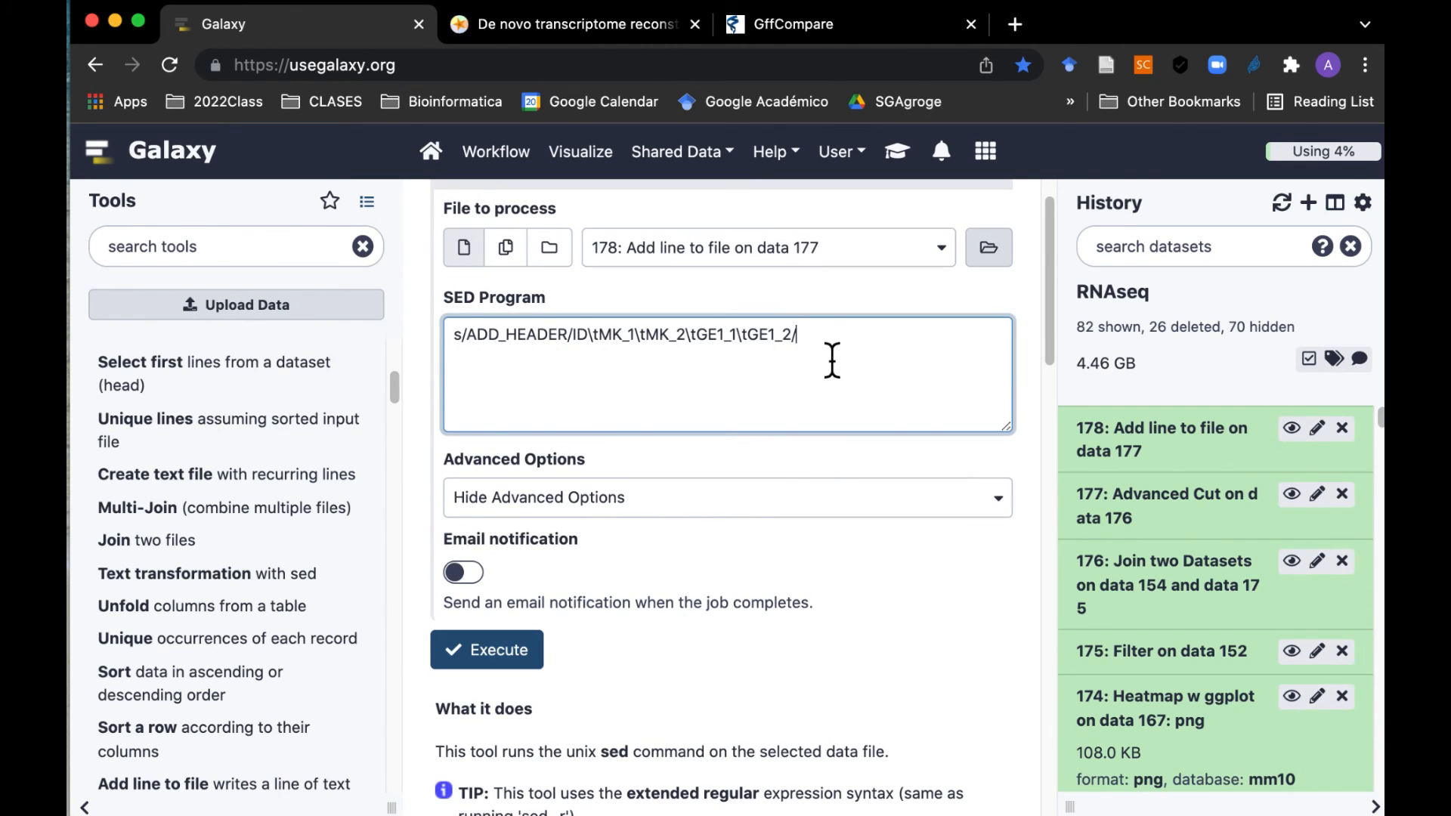
scroll(859, 597, "down", 3)
scroll(858, 597, "down", 3)
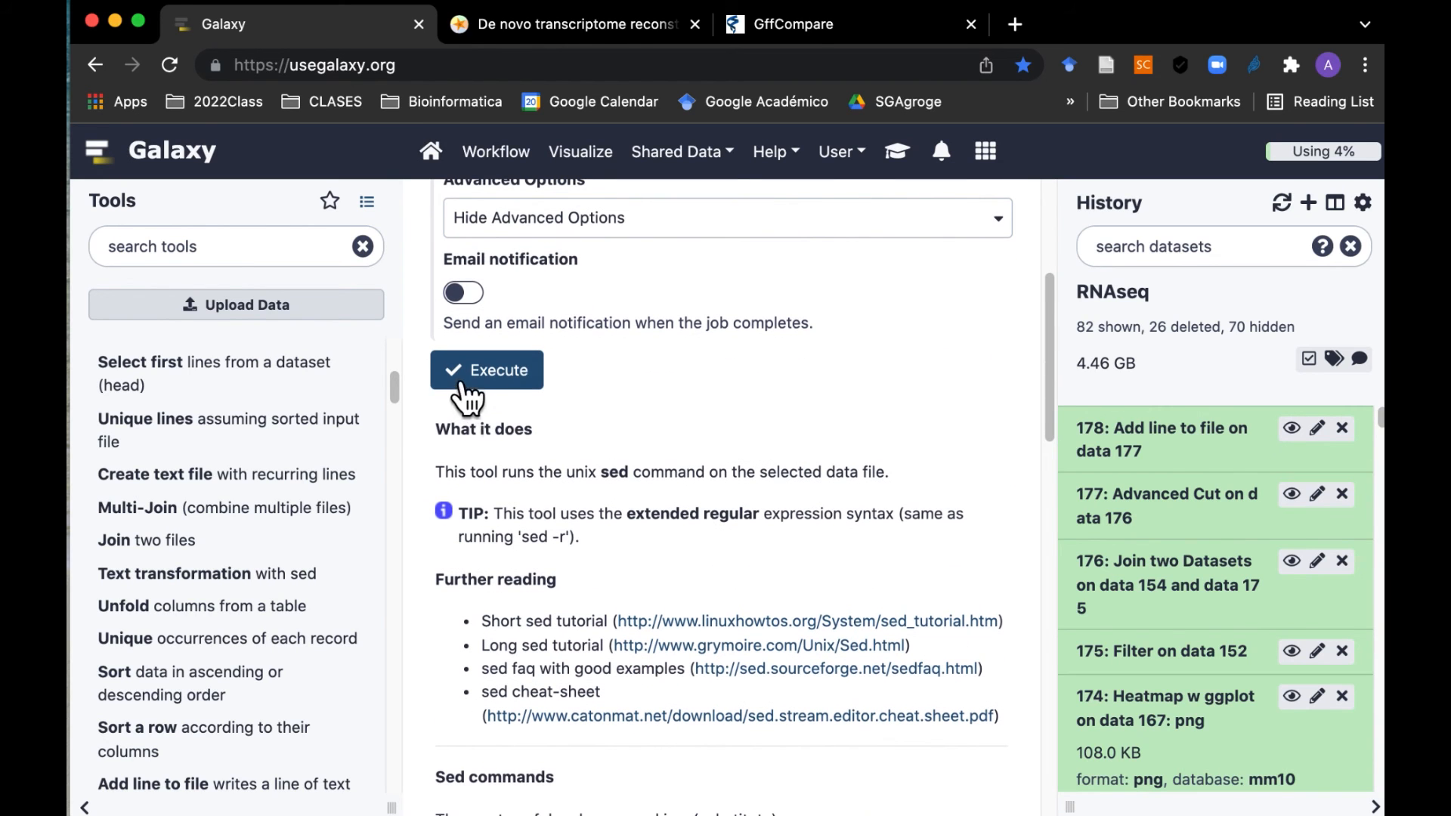
left_click(525, 378)
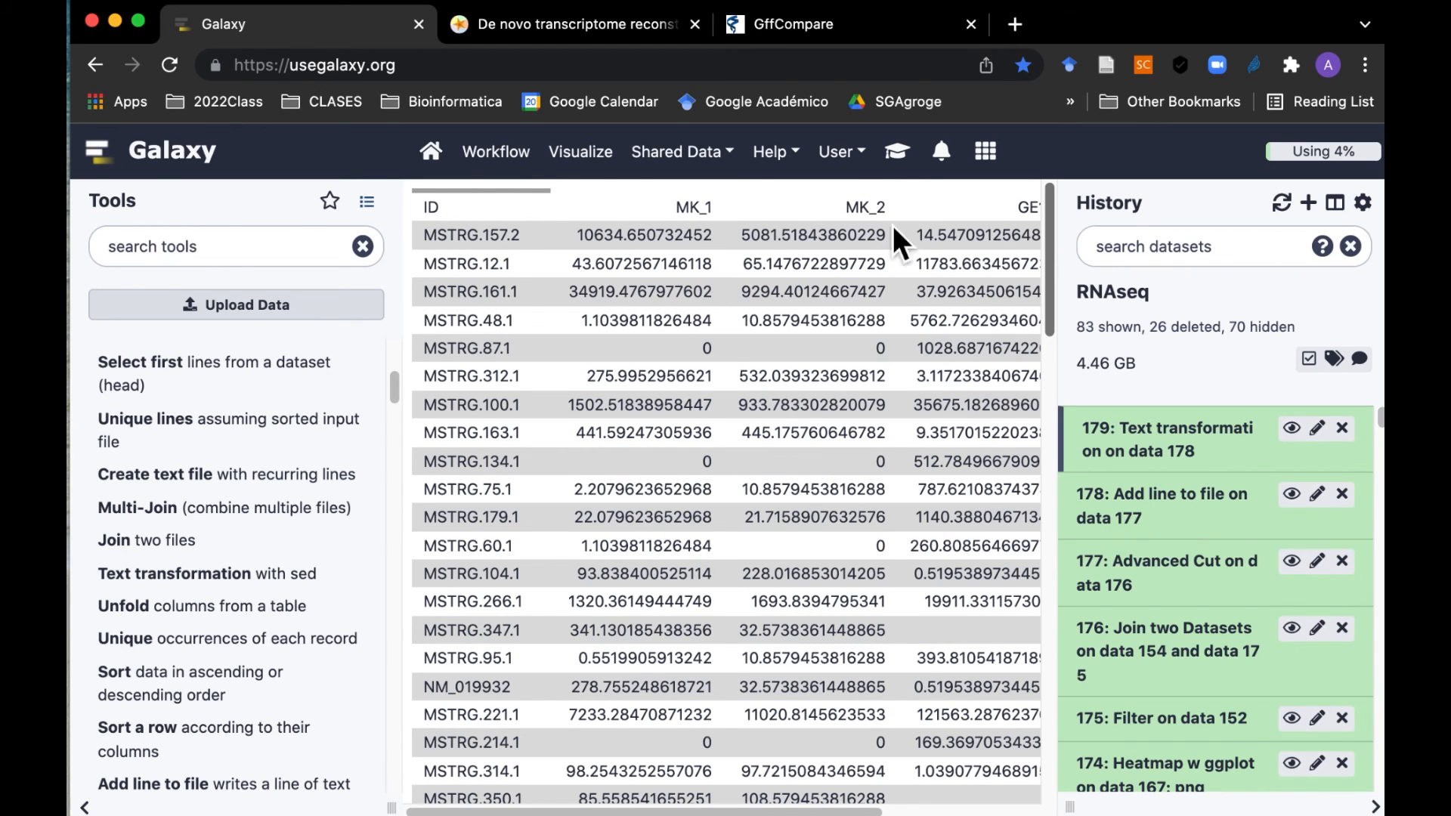
Step: Search the tools for heatmap and open Heatmap w ggplot
left_click_drag(787, 810, 942, 810)
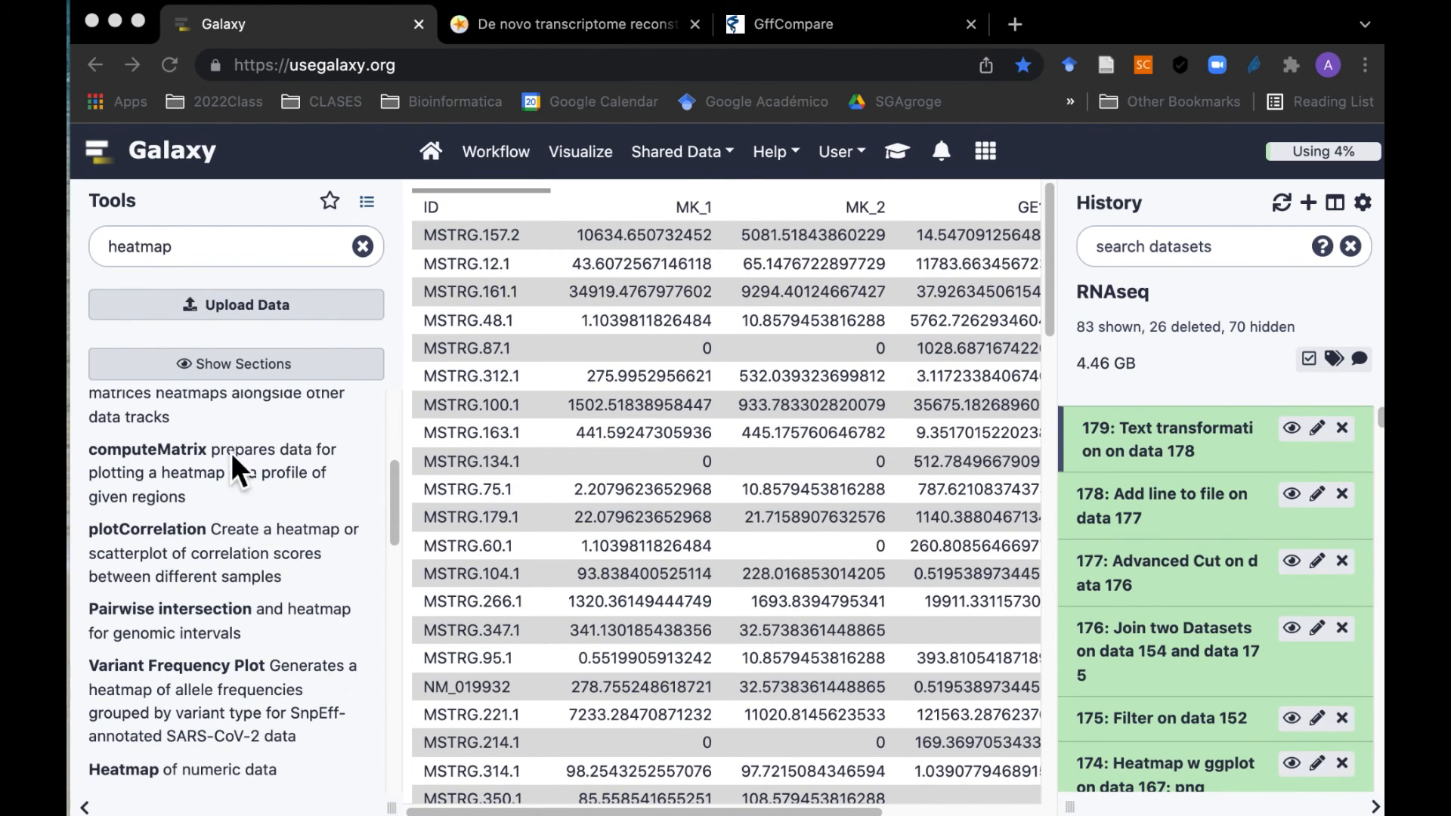
left_click(186, 247)
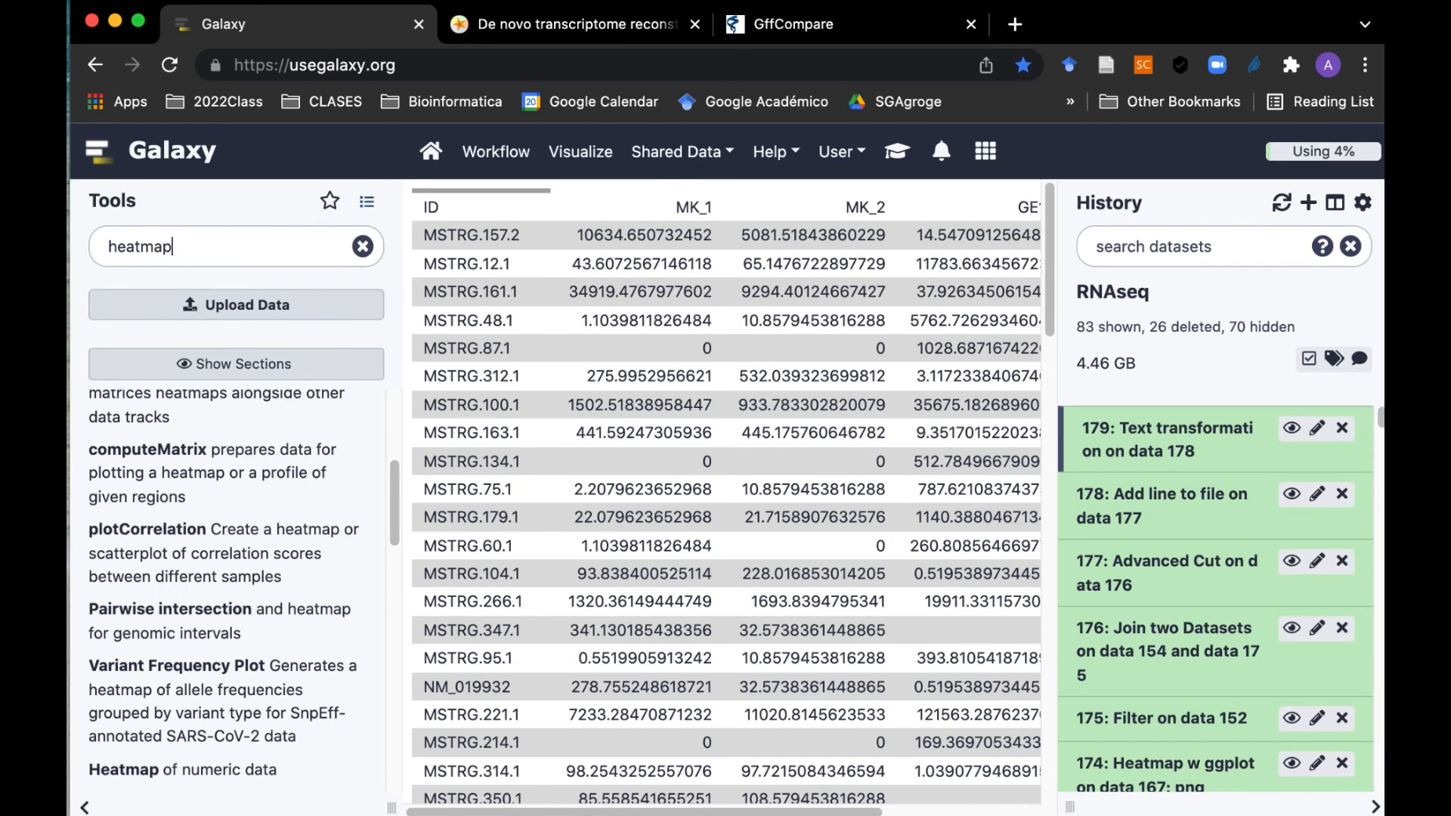
scroll(324, 650, "up", 3)
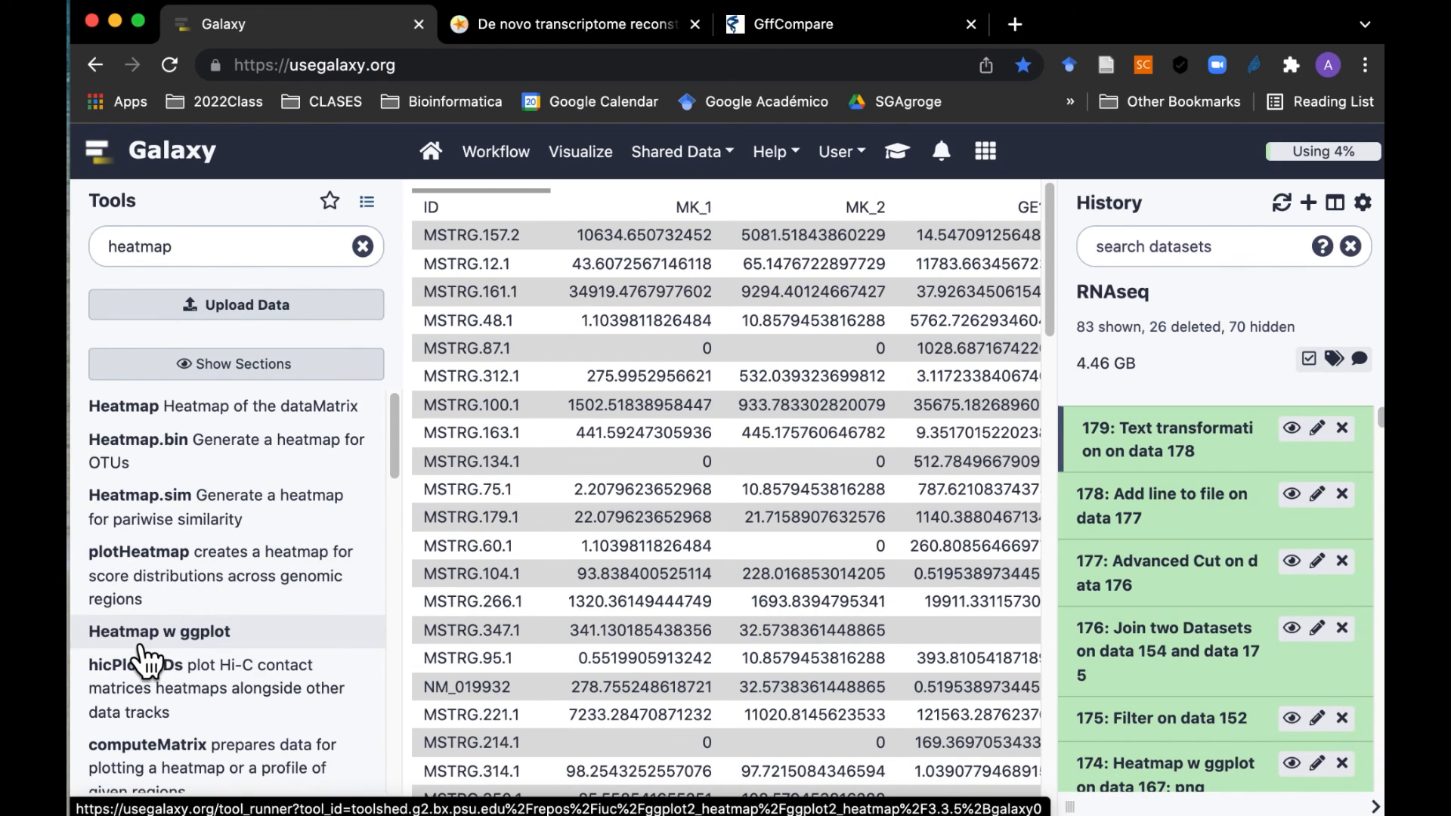
left_click(234, 643)
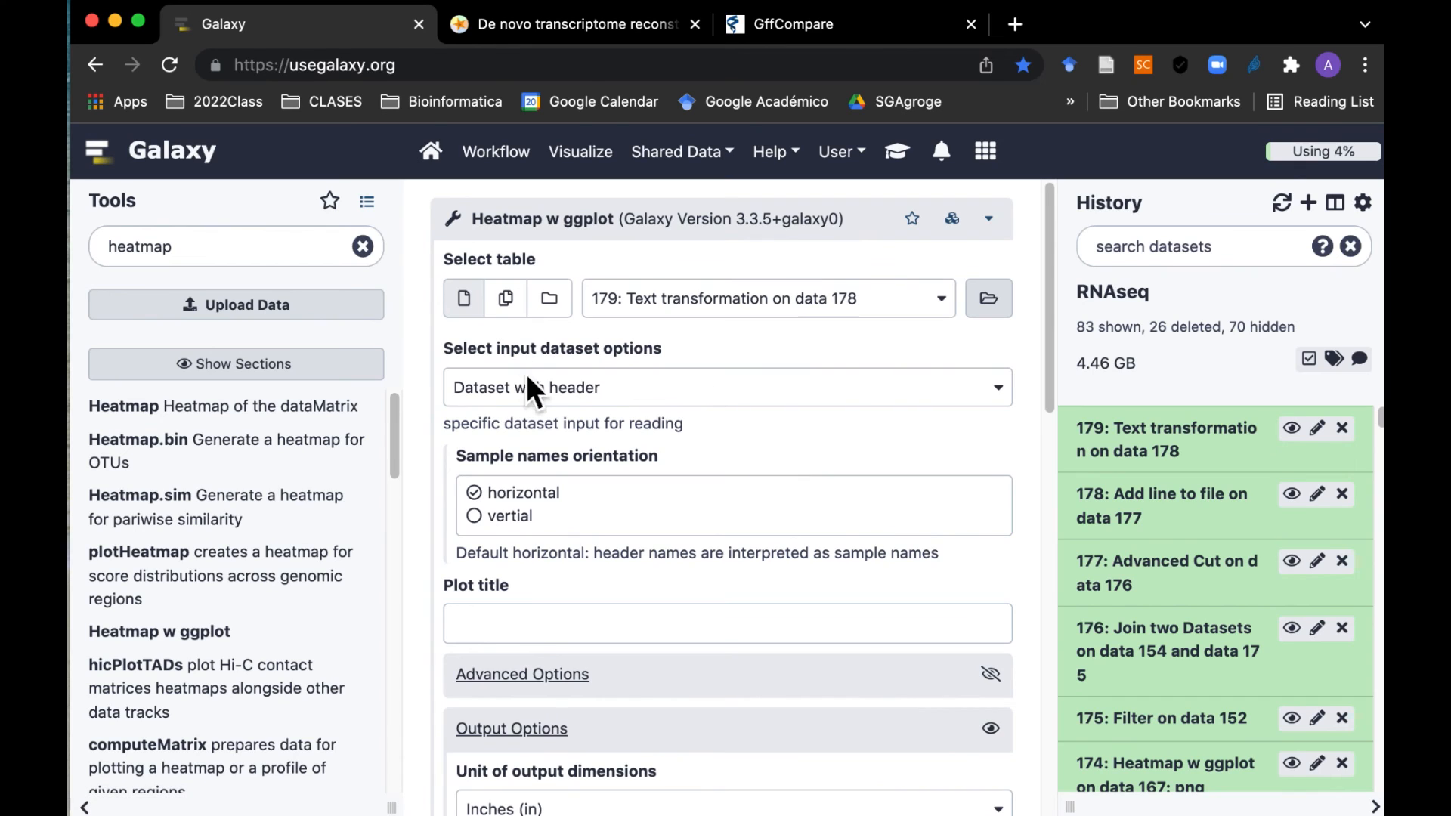
Step: Set the heatmap input to Dataset with header and row names and the sample names orientation to vertial
left_click(691, 393)
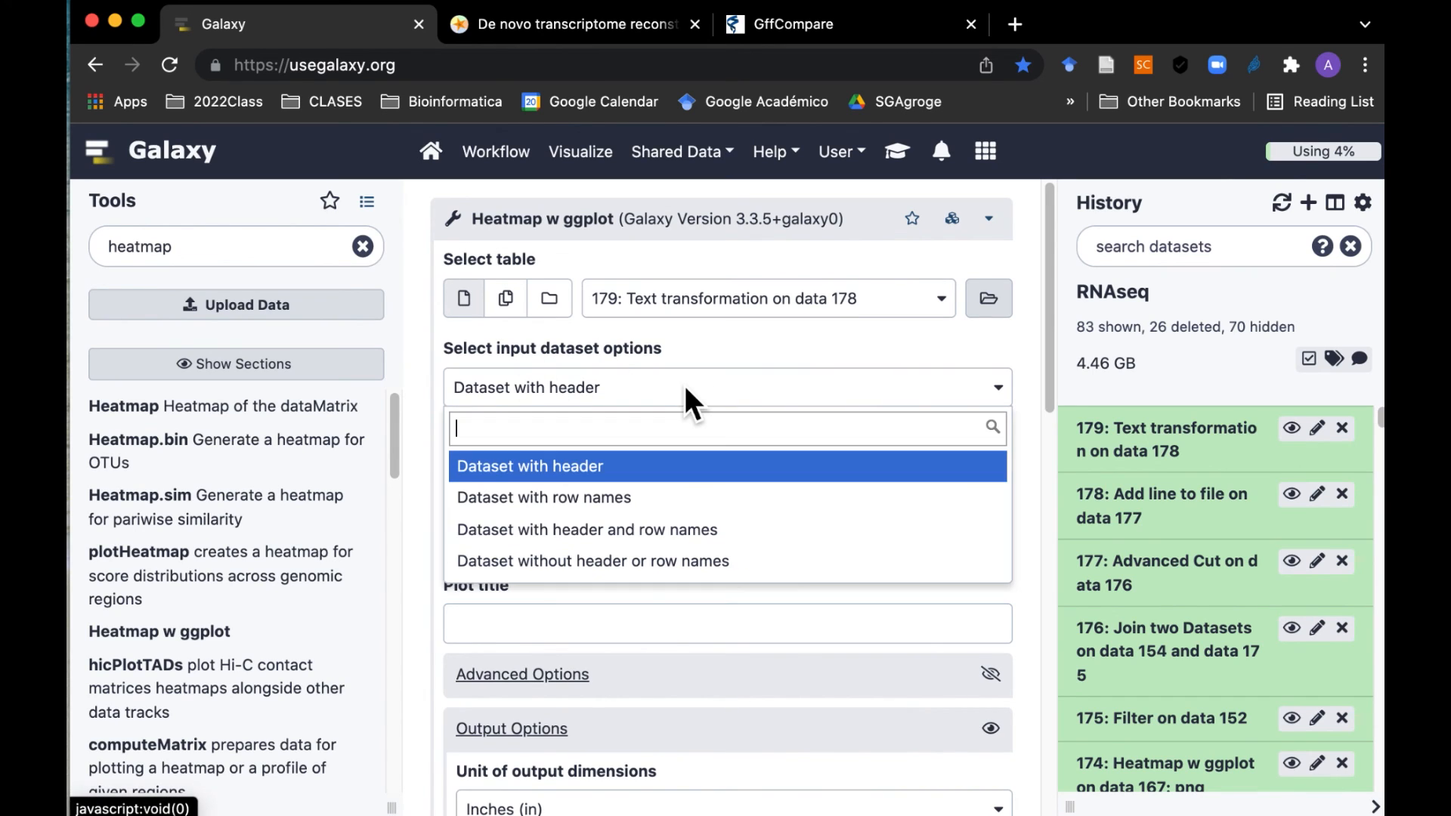
left_click(707, 536)
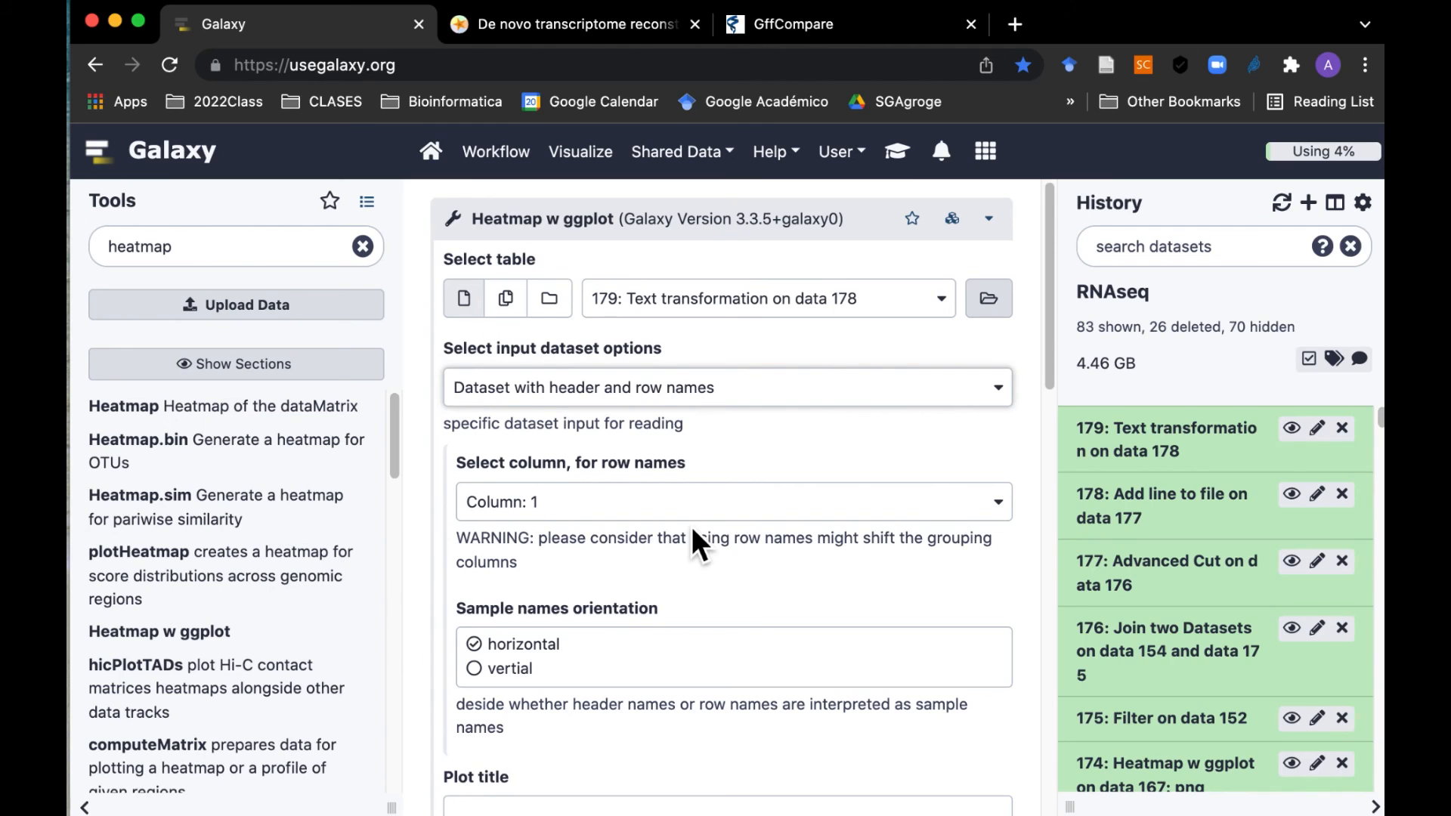
scroll(691, 526, "down", 2)
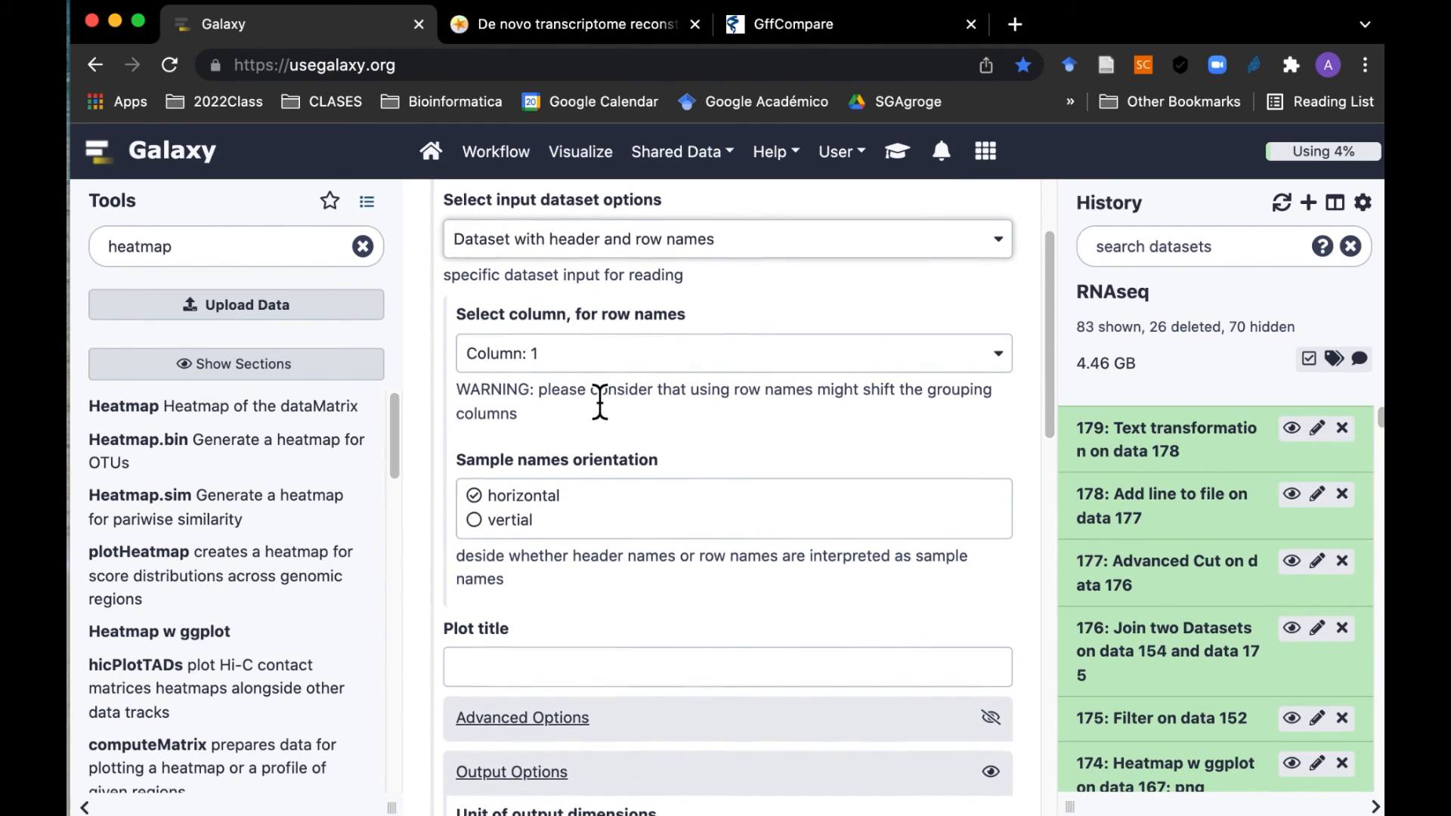
scroll(593, 397, "down", 2)
left_click(476, 370)
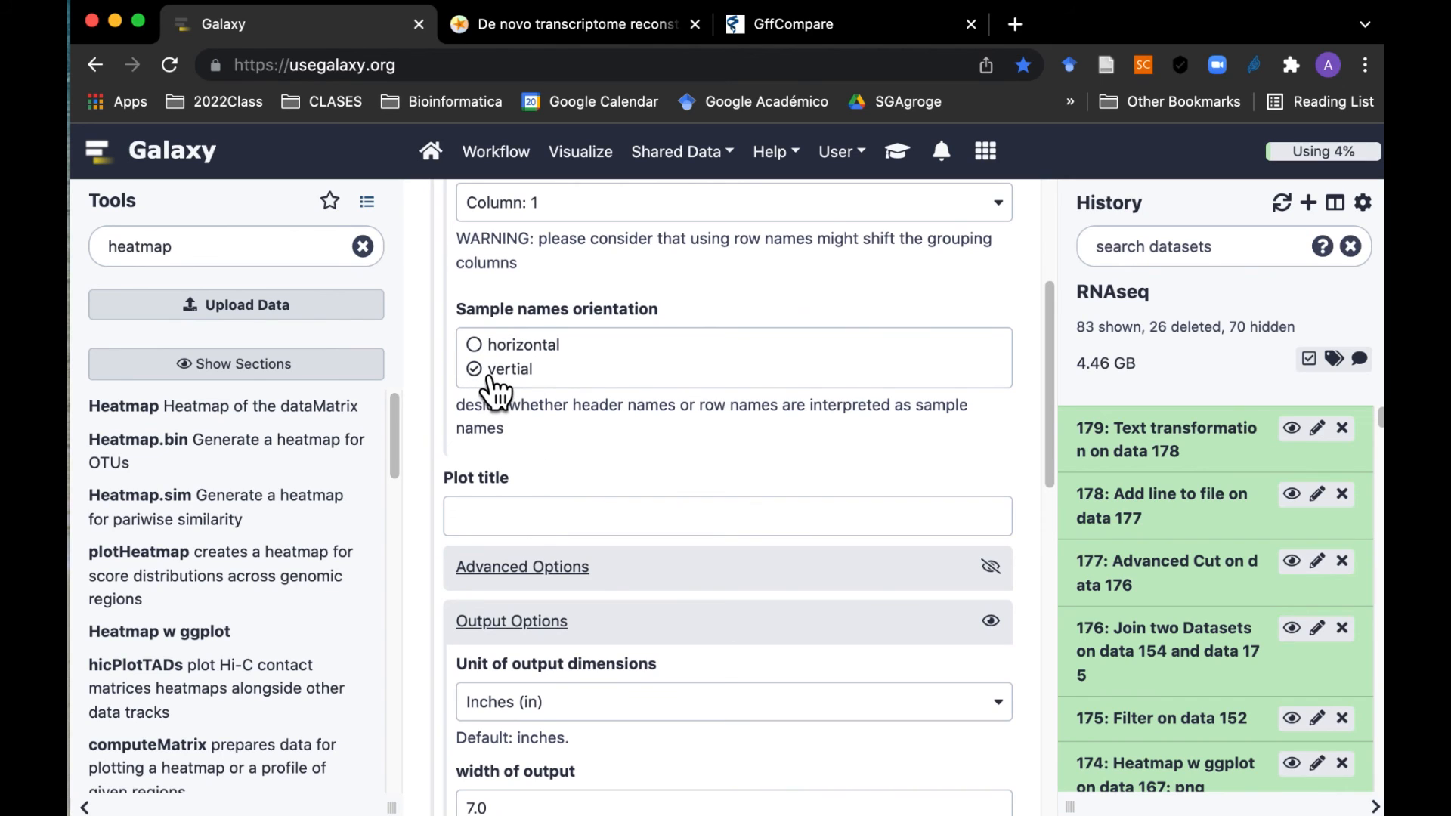
Step: In the advanced heatmap options, choose the Log2(value) data transformation and the Blue to white to red colorscheme
scroll(748, 483, "down", 3)
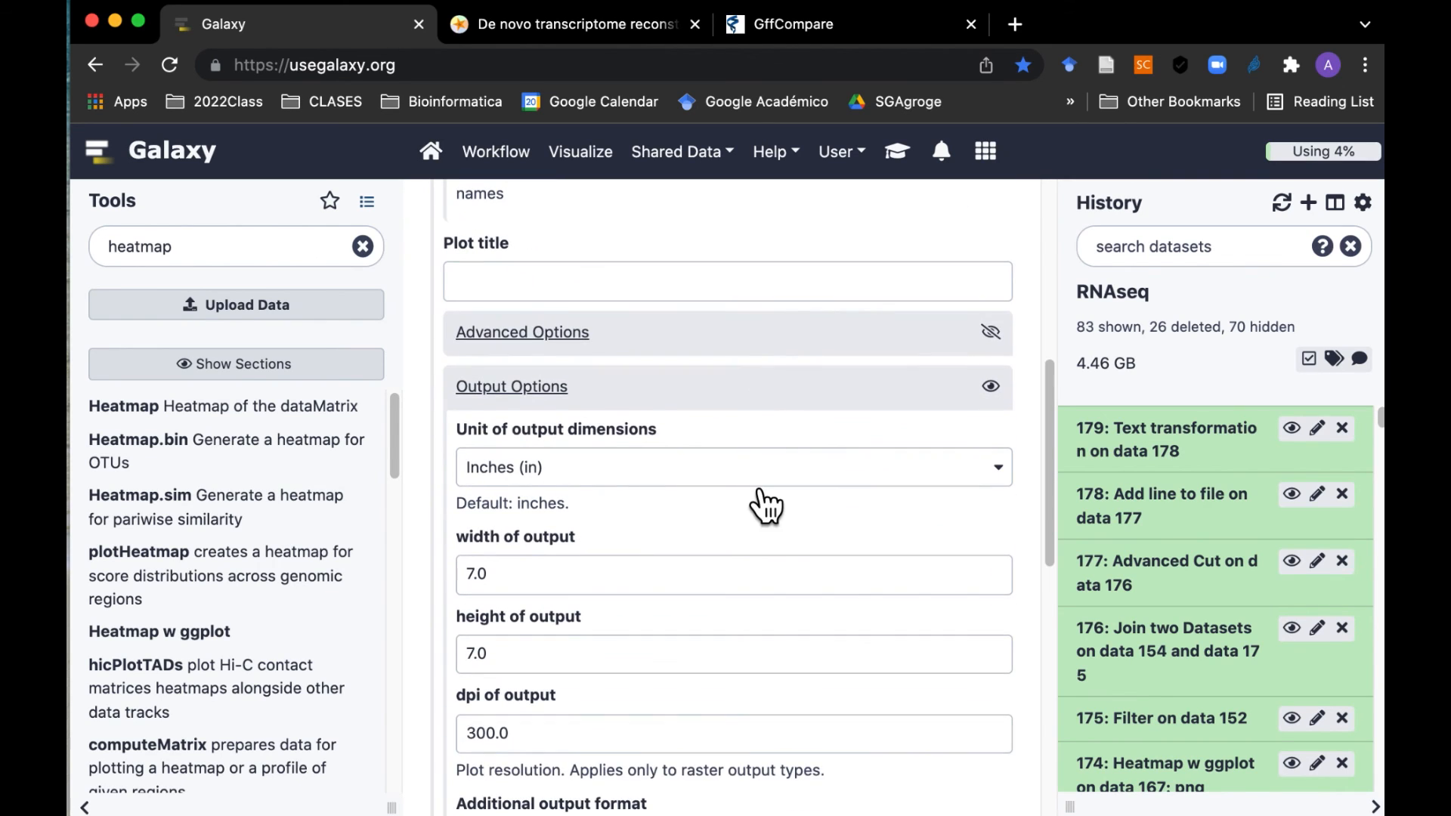
left_click(572, 338)
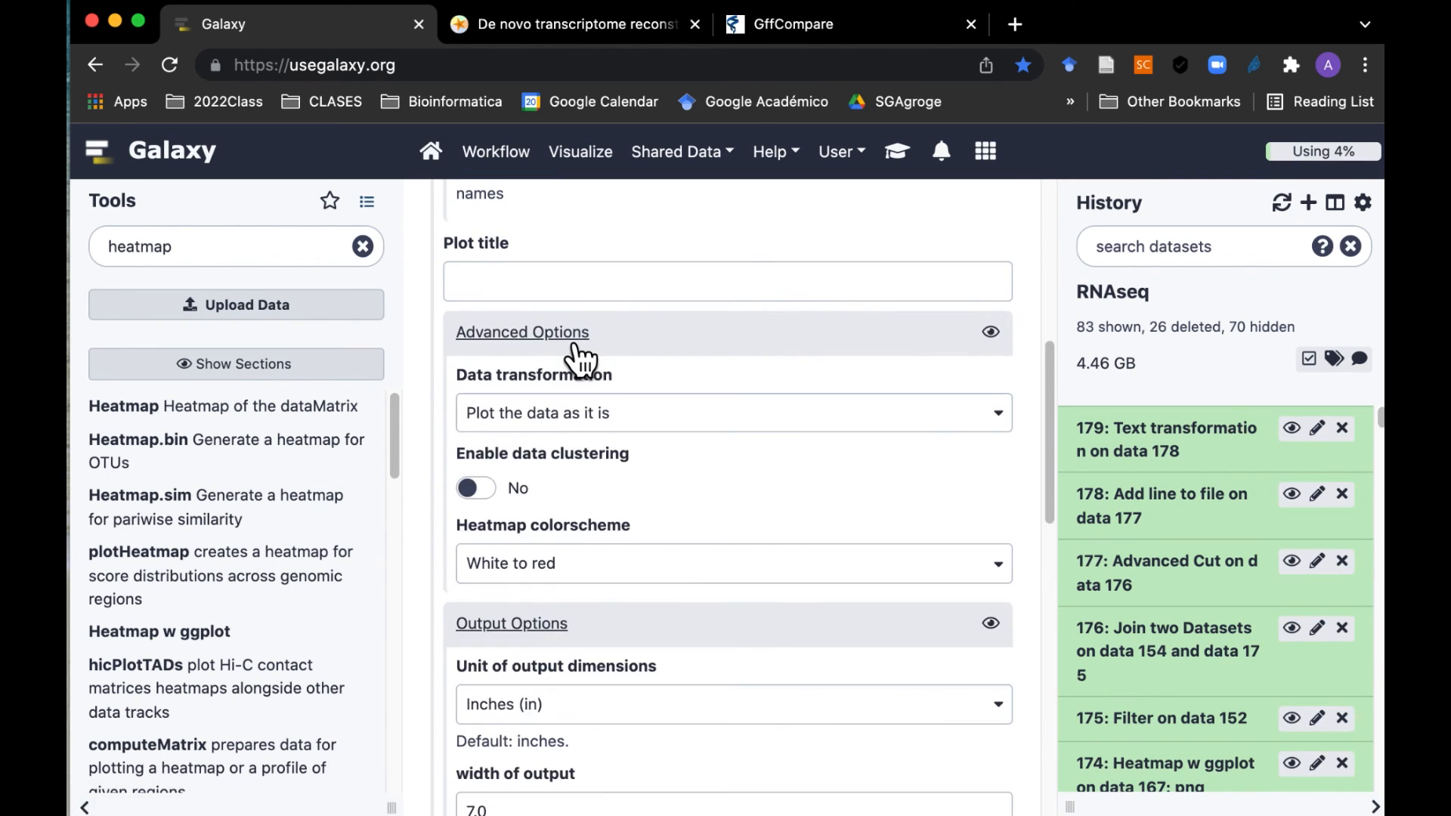
left_click(746, 417)
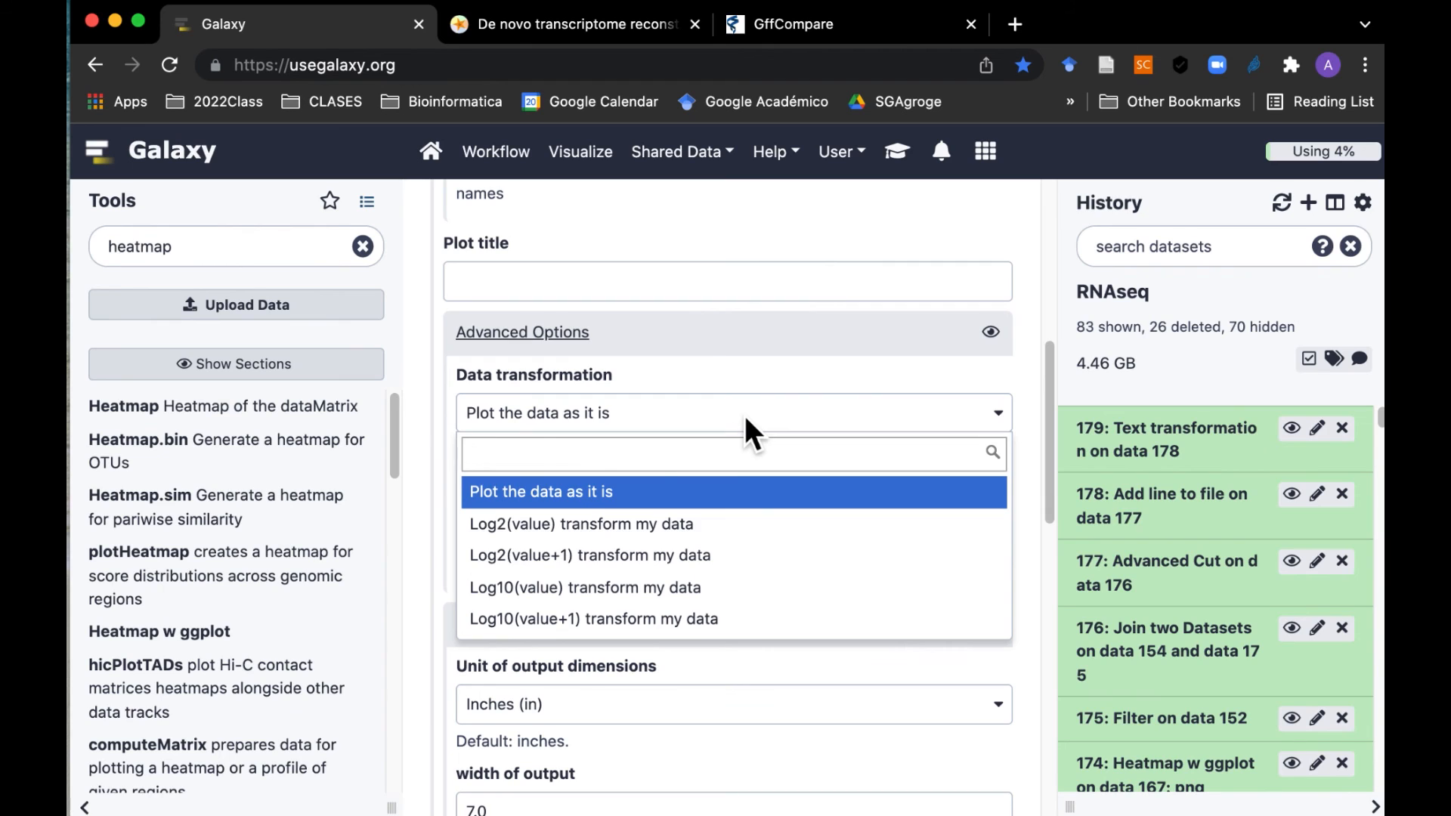
left_click(535, 538)
scroll(700, 602, "down", 2)
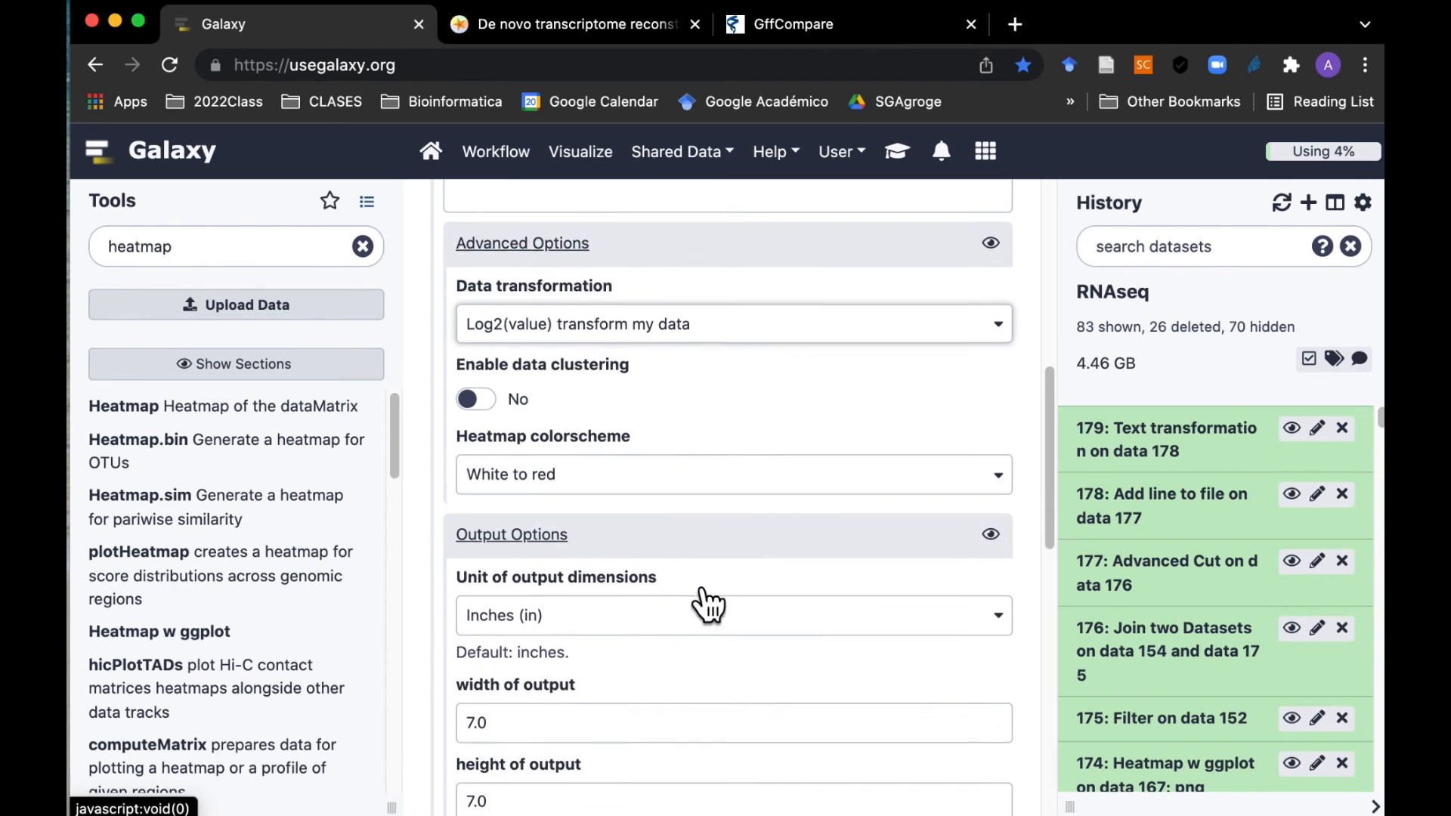
left_click(693, 476)
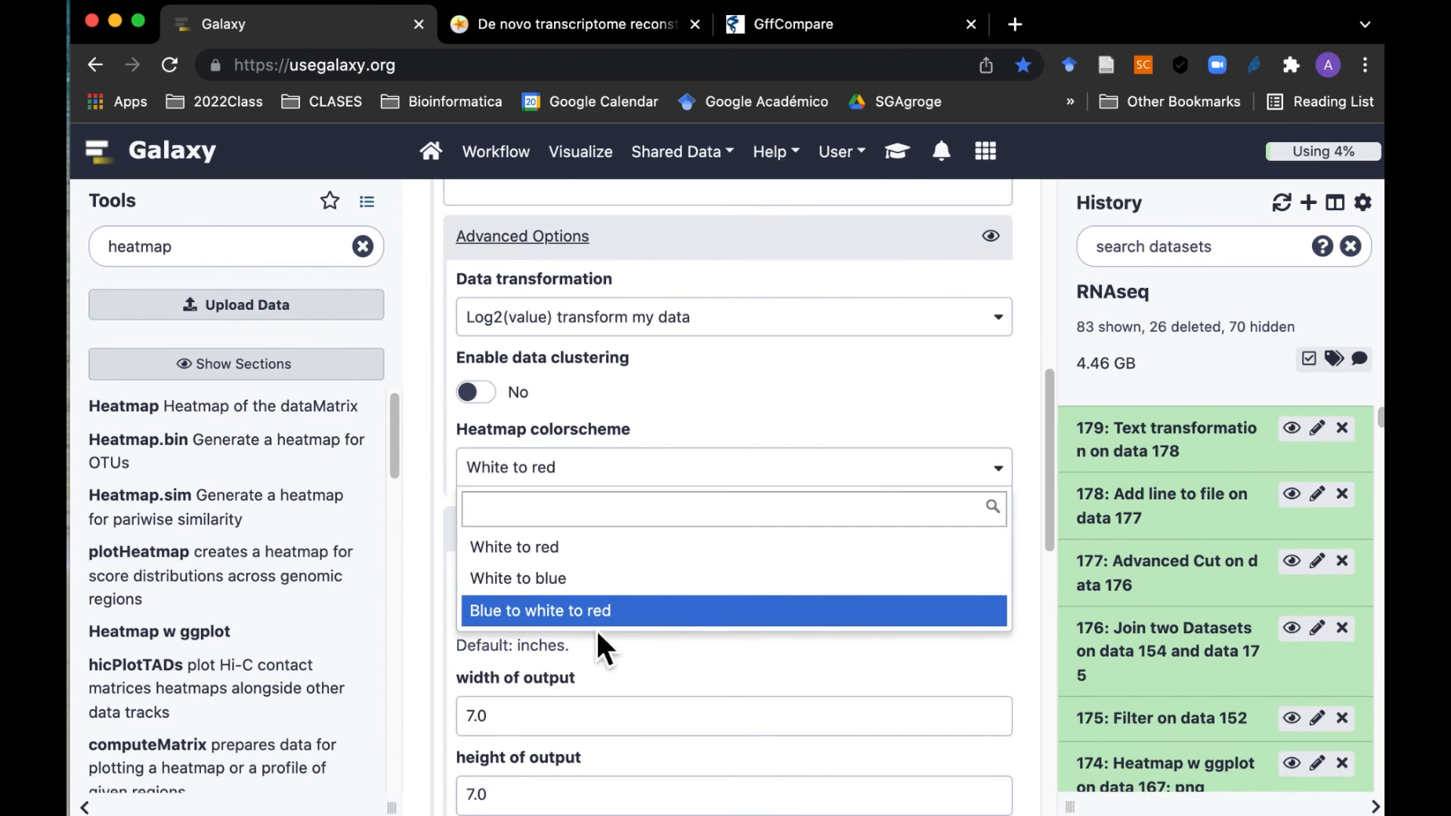
left_click(702, 627)
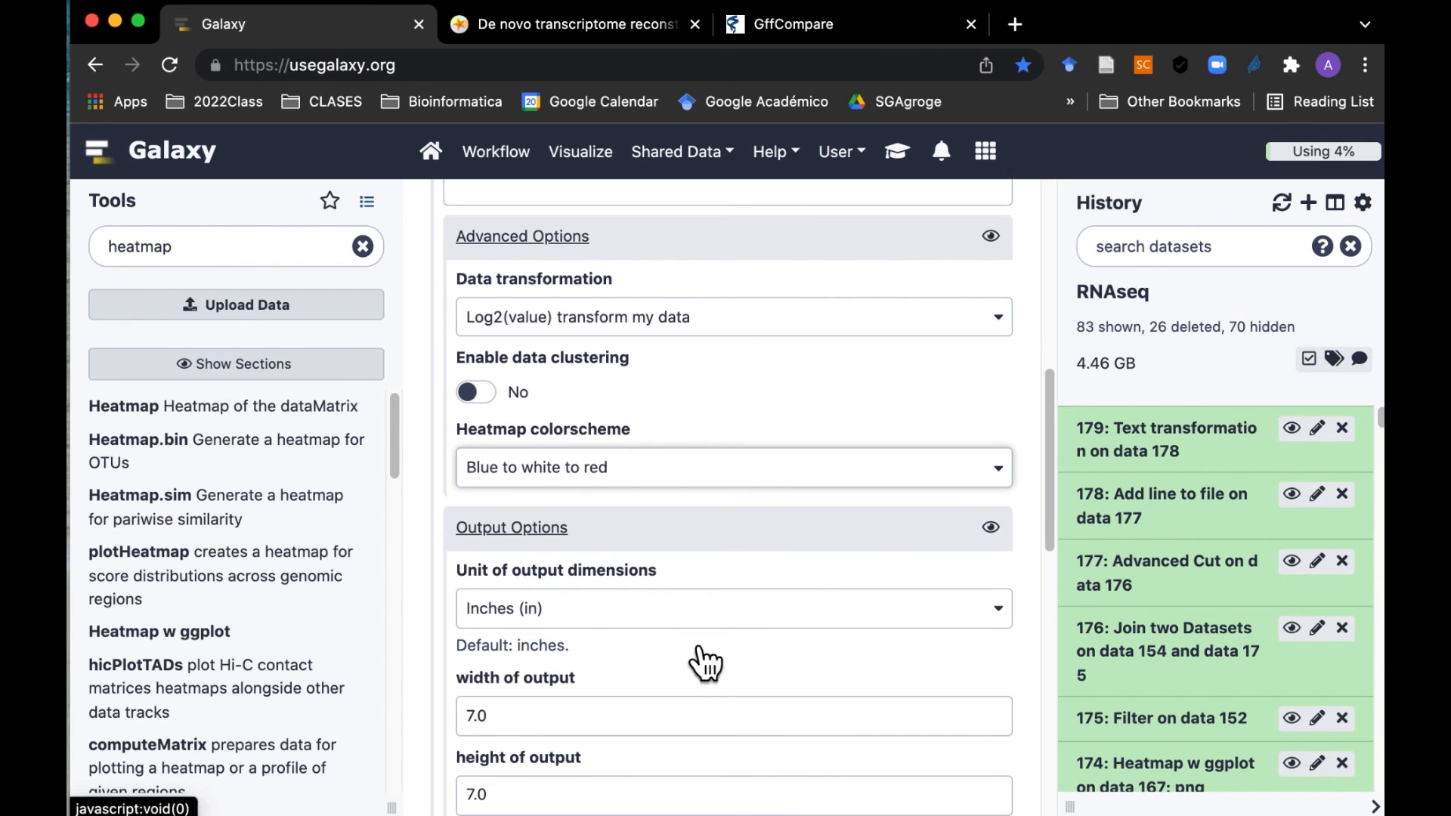
Step: Execute Heatmap w ggplot on dataset 179 and view the PNG output, dataset 180
scroll(795, 615, "down", 3)
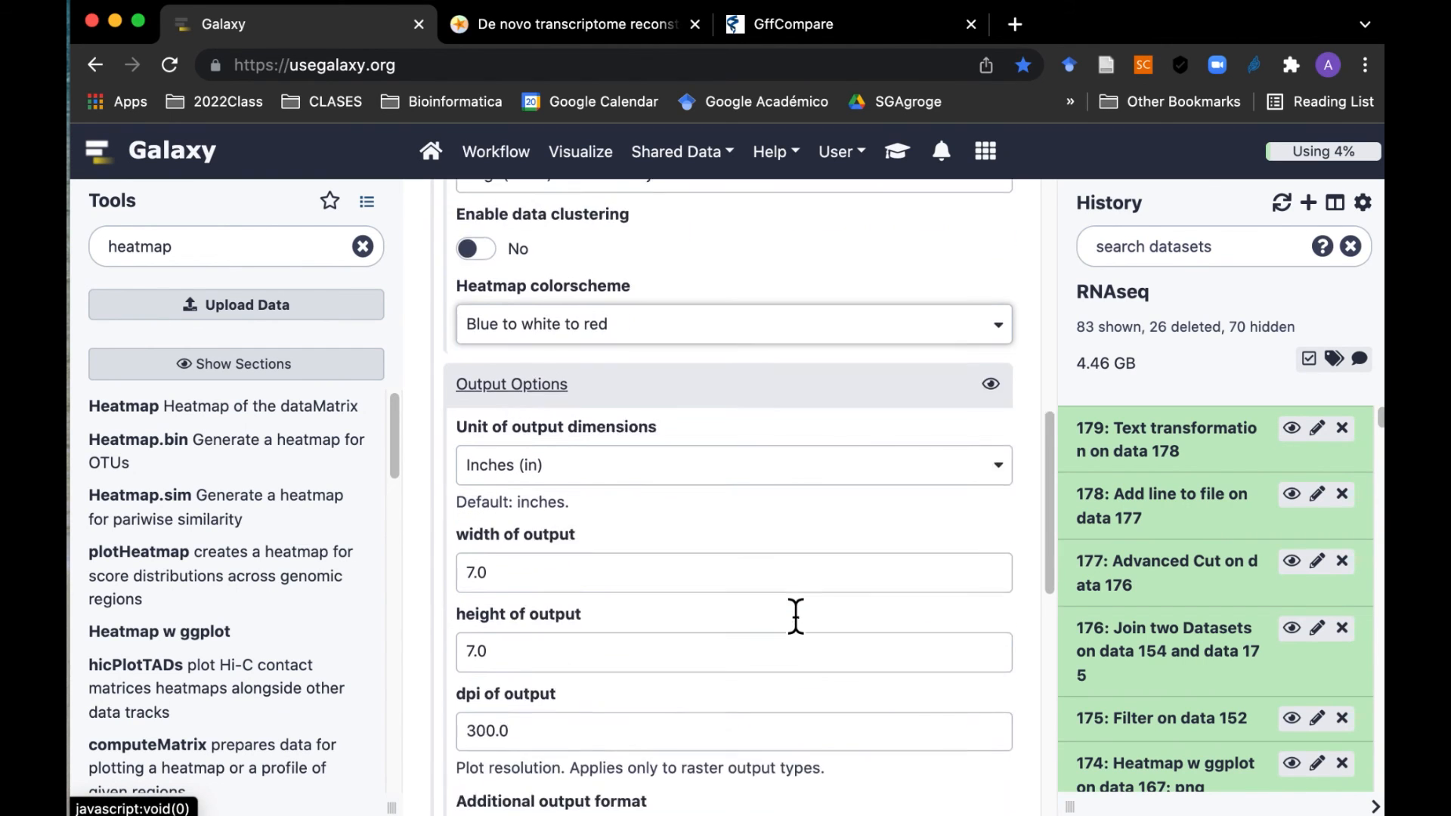
scroll(795, 616, "down", 7)
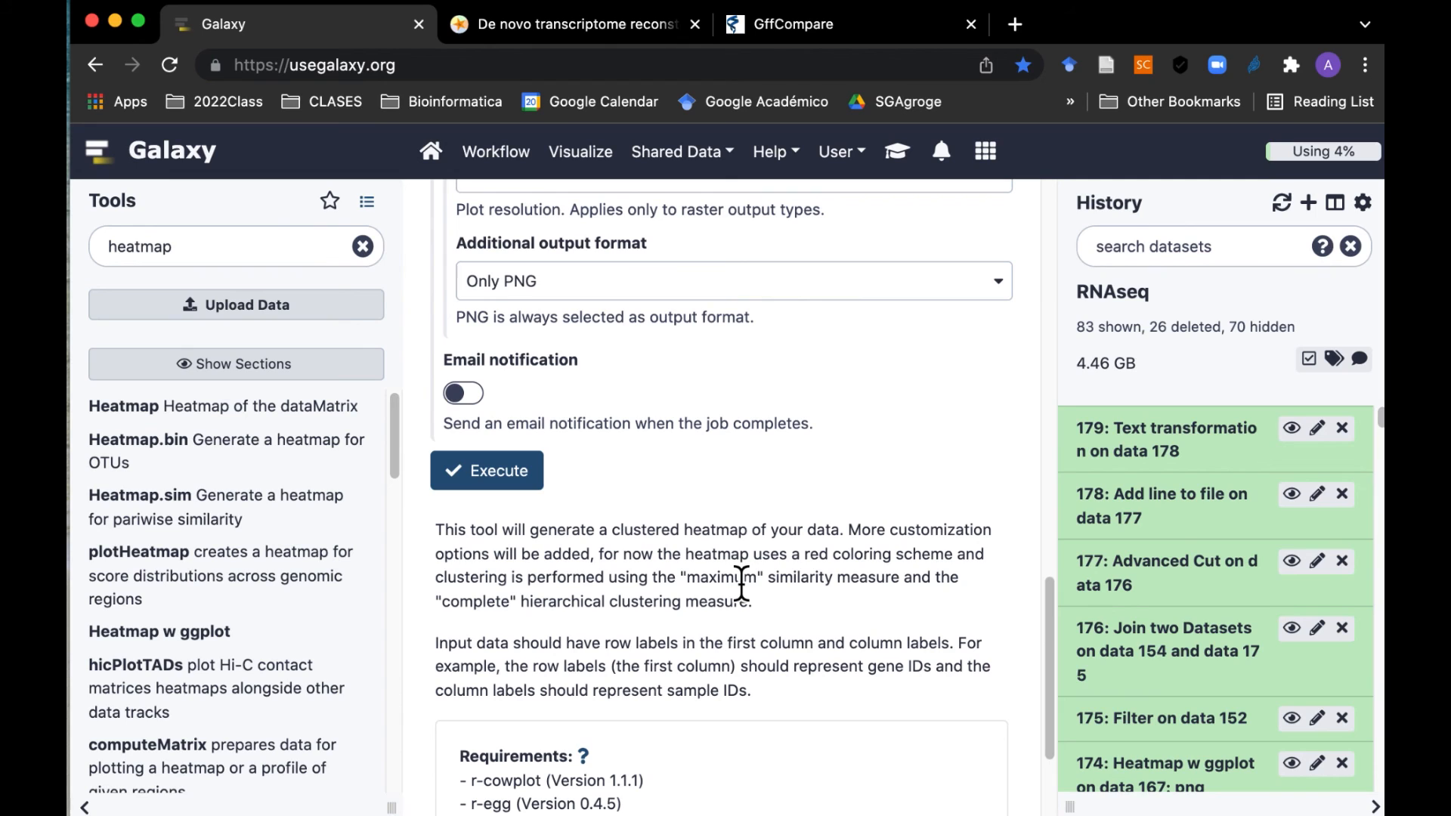
left_click(511, 474)
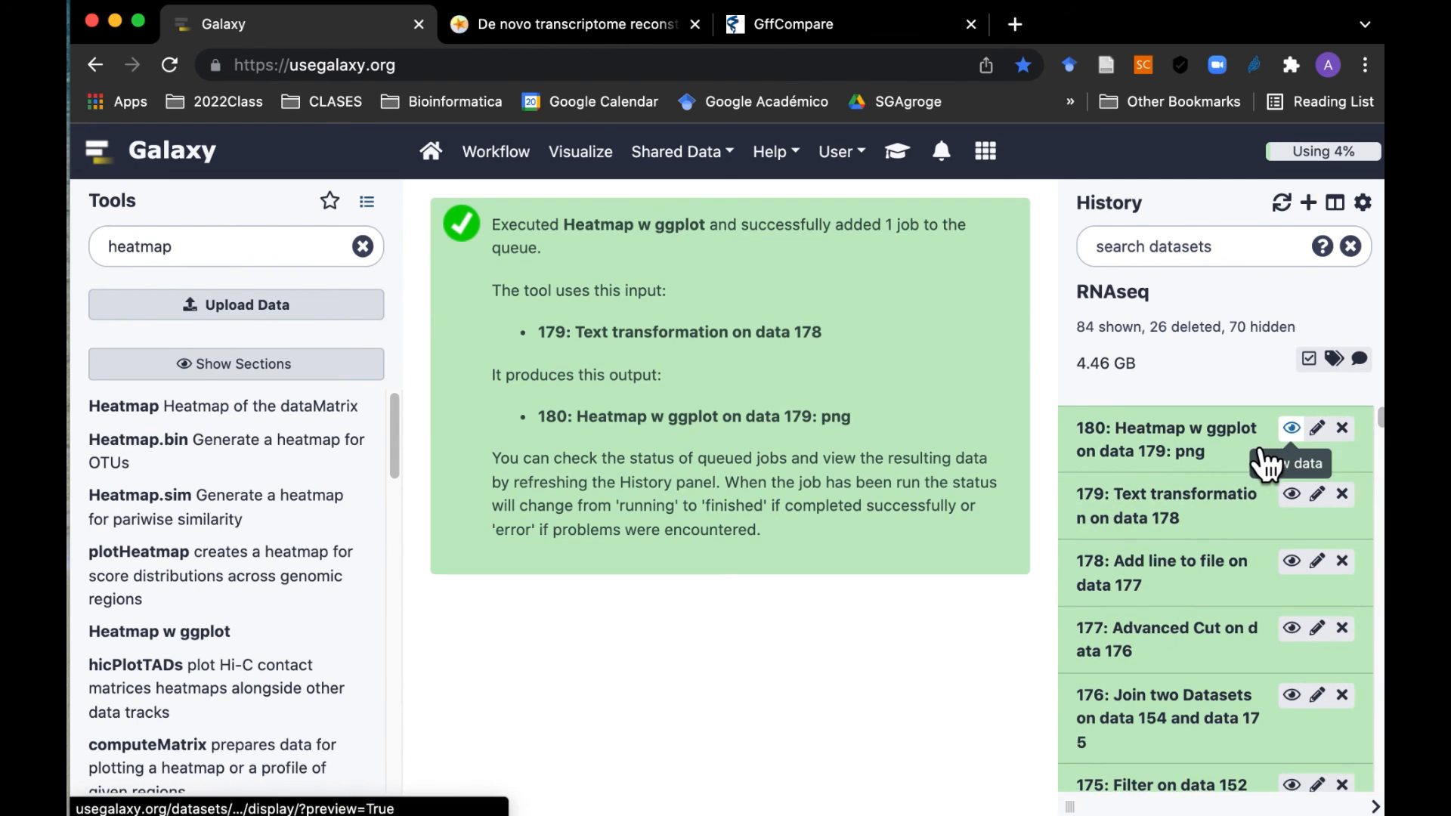
left_click(1301, 443)
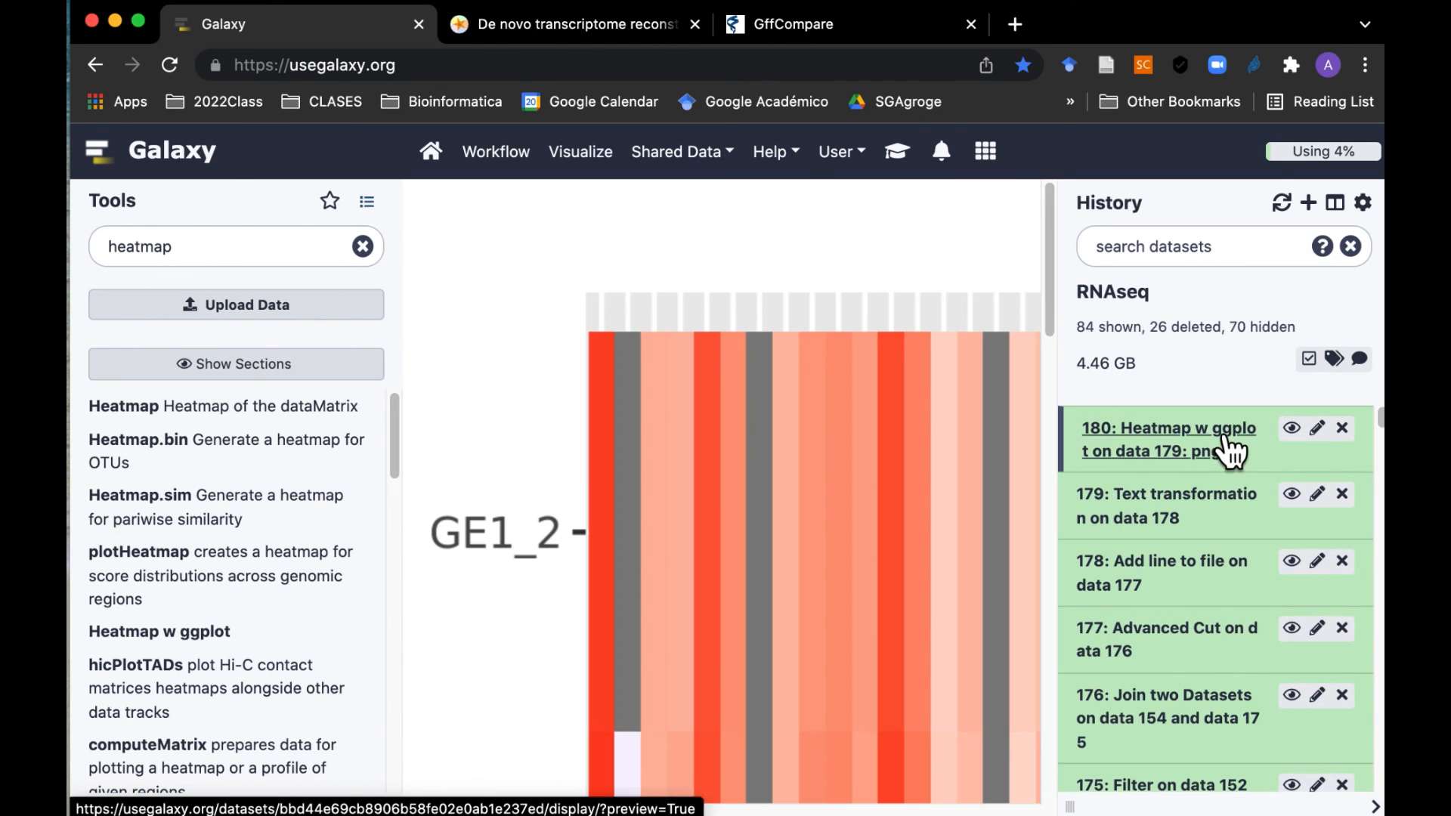
Step: Expand dataset 180 and download its heatmap PNG, accepting the default save settings
left_click(1228, 452)
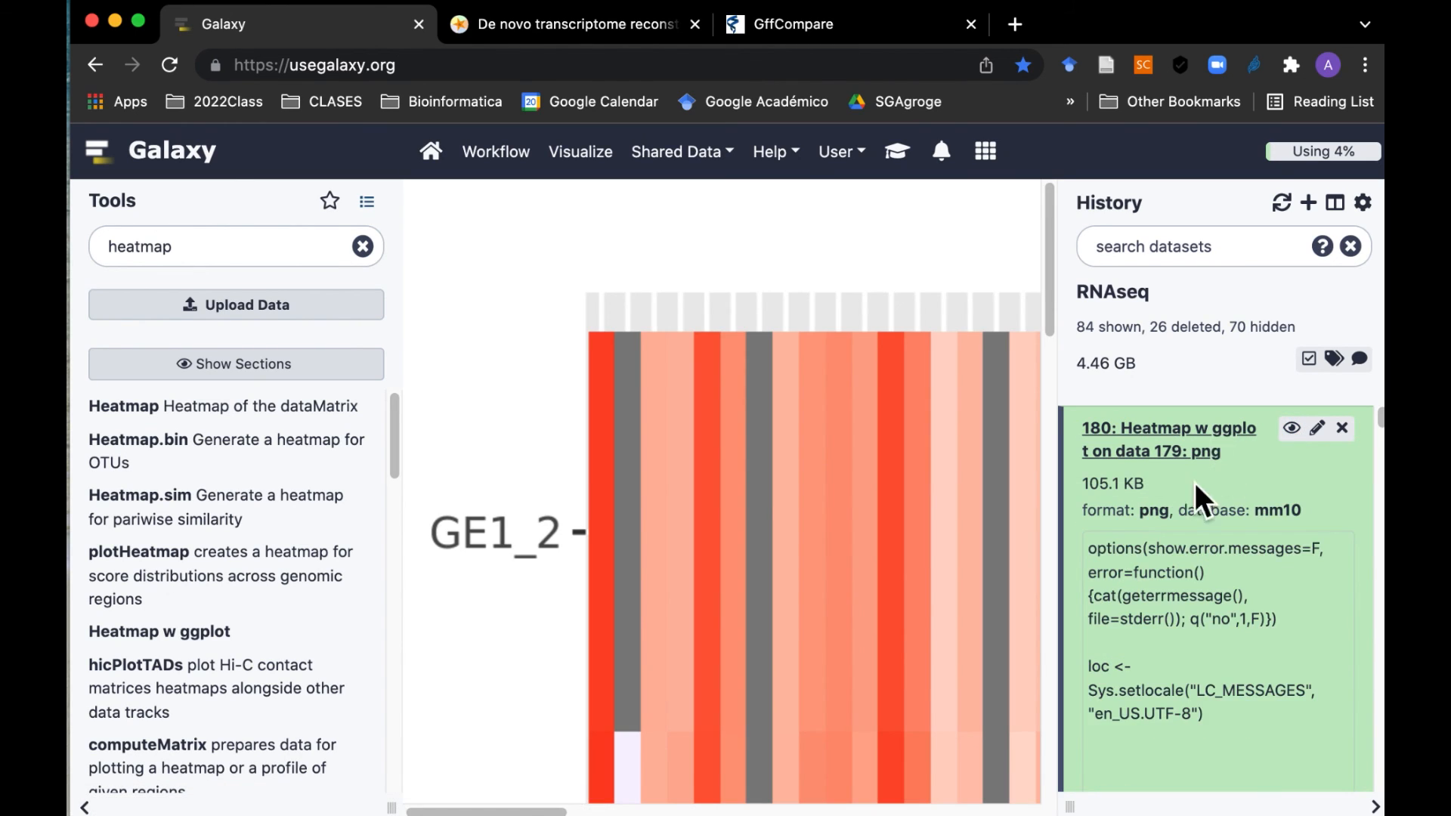
scroll(1248, 677, "down", 5)
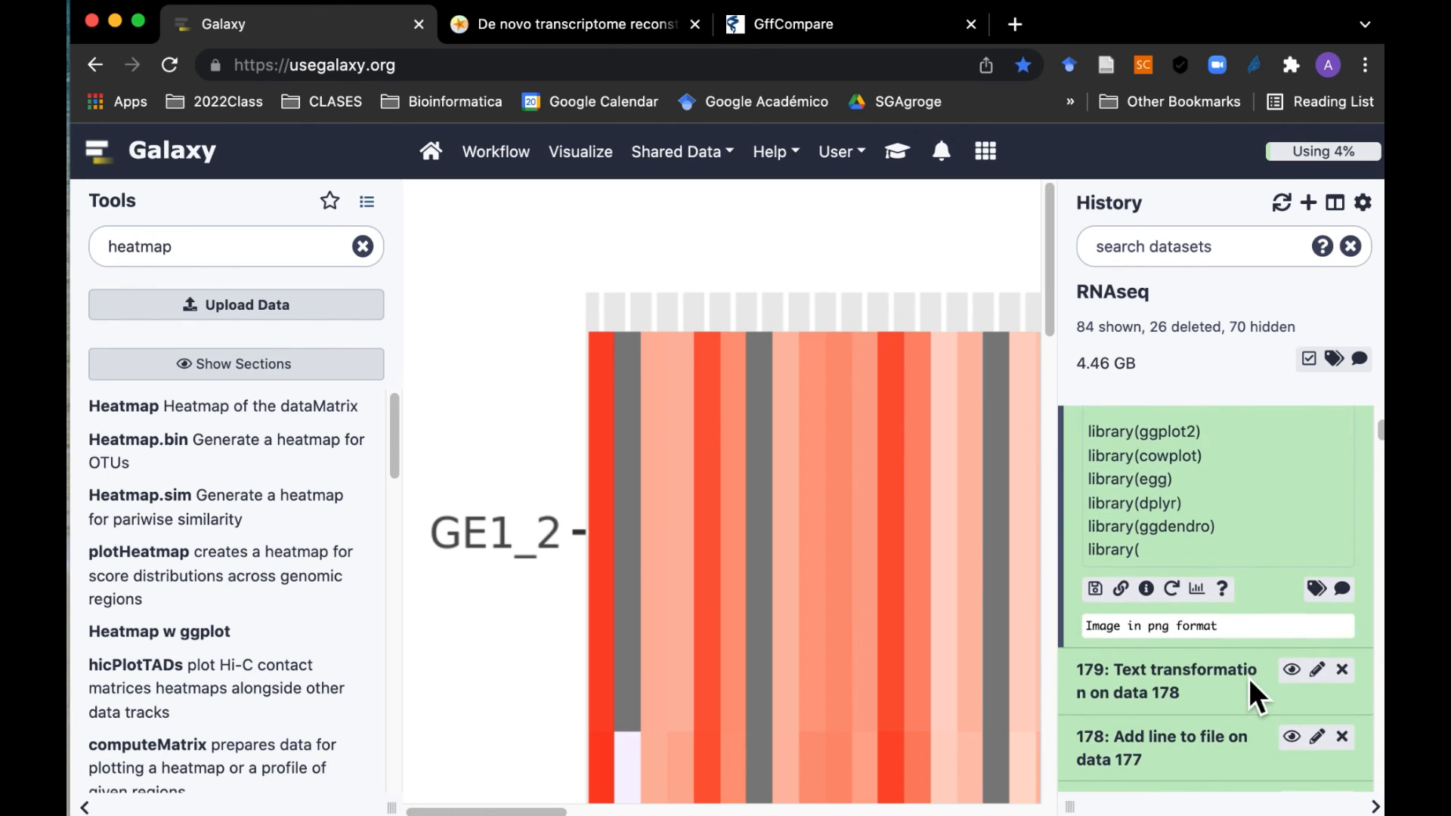
left_click(1105, 598)
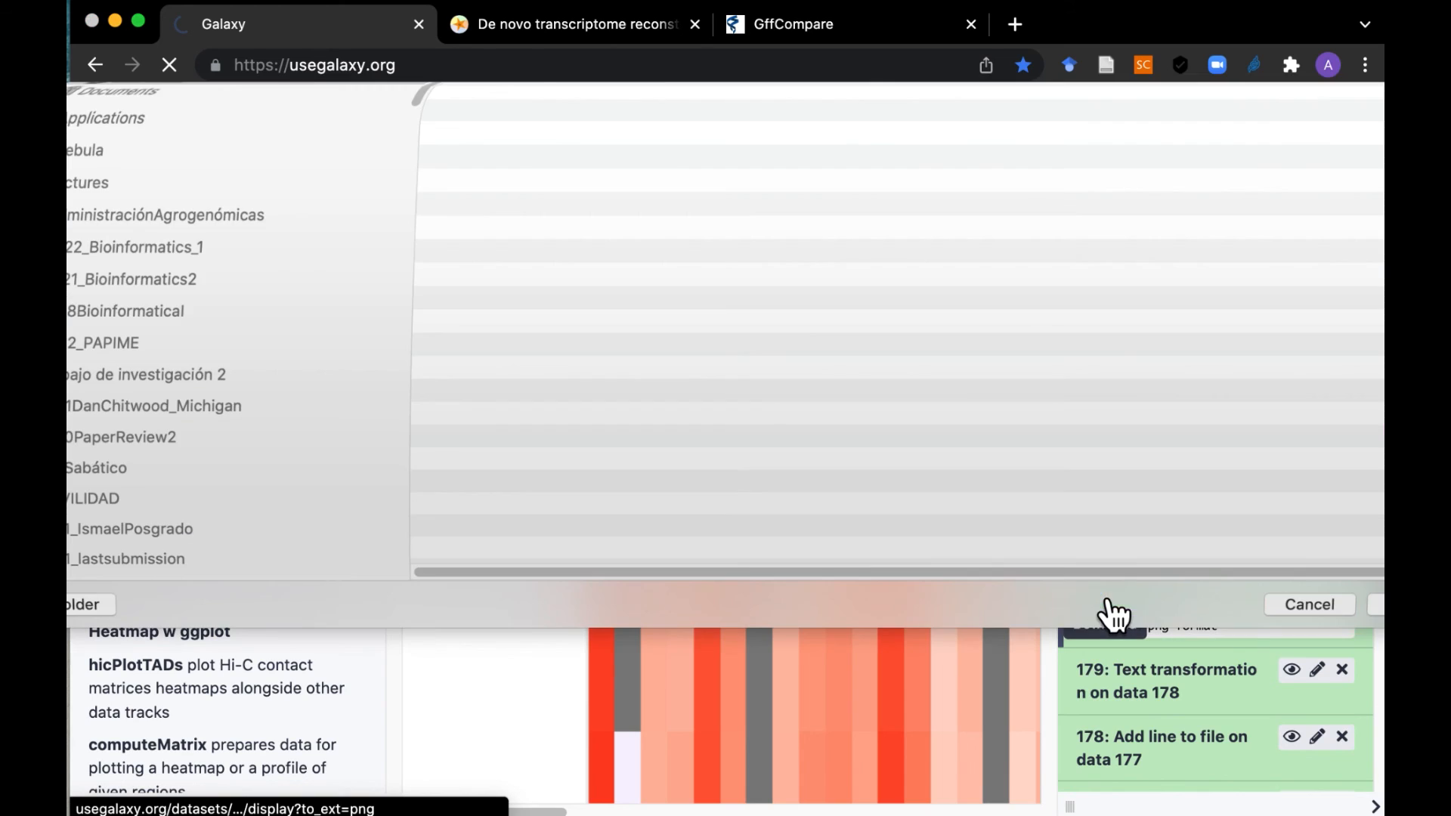
key("Return")
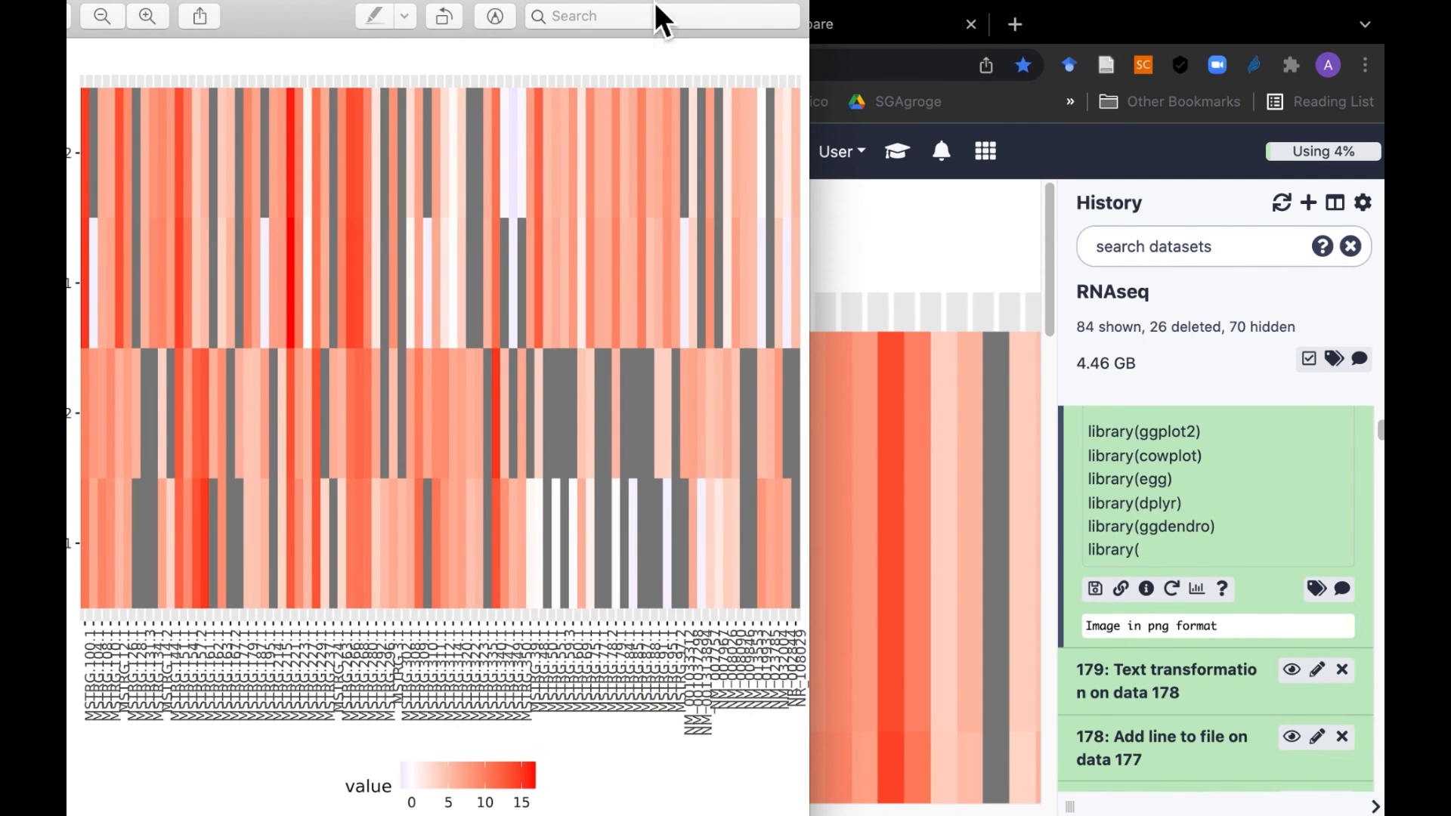
Step: Move and widen the downloaded heatmap's image window to examine all MK and GE1 sample rows and transcript labels
left_click_drag(654, 2, 852, 20)
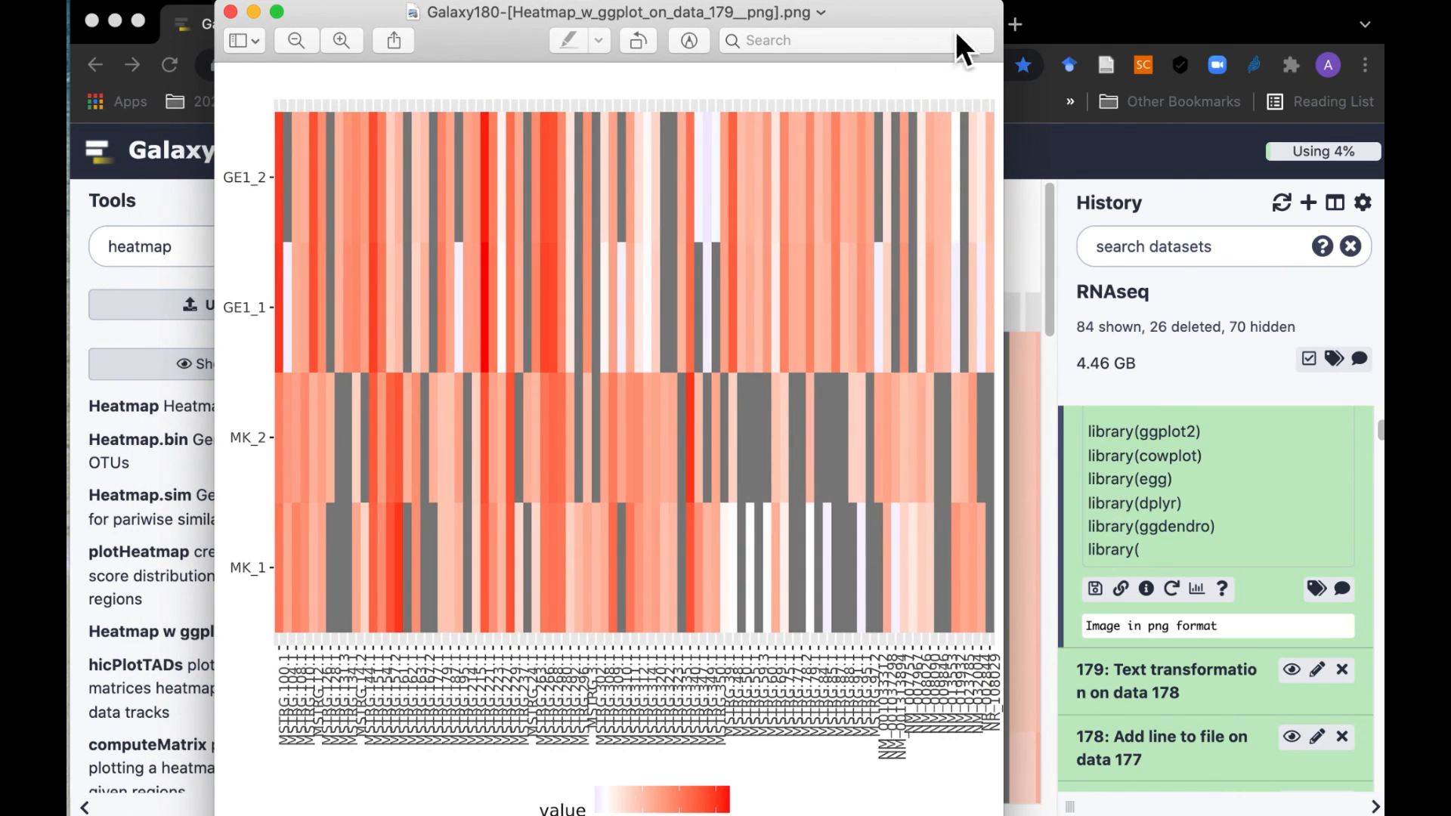
left_click_drag(1008, 17, 913, 64)
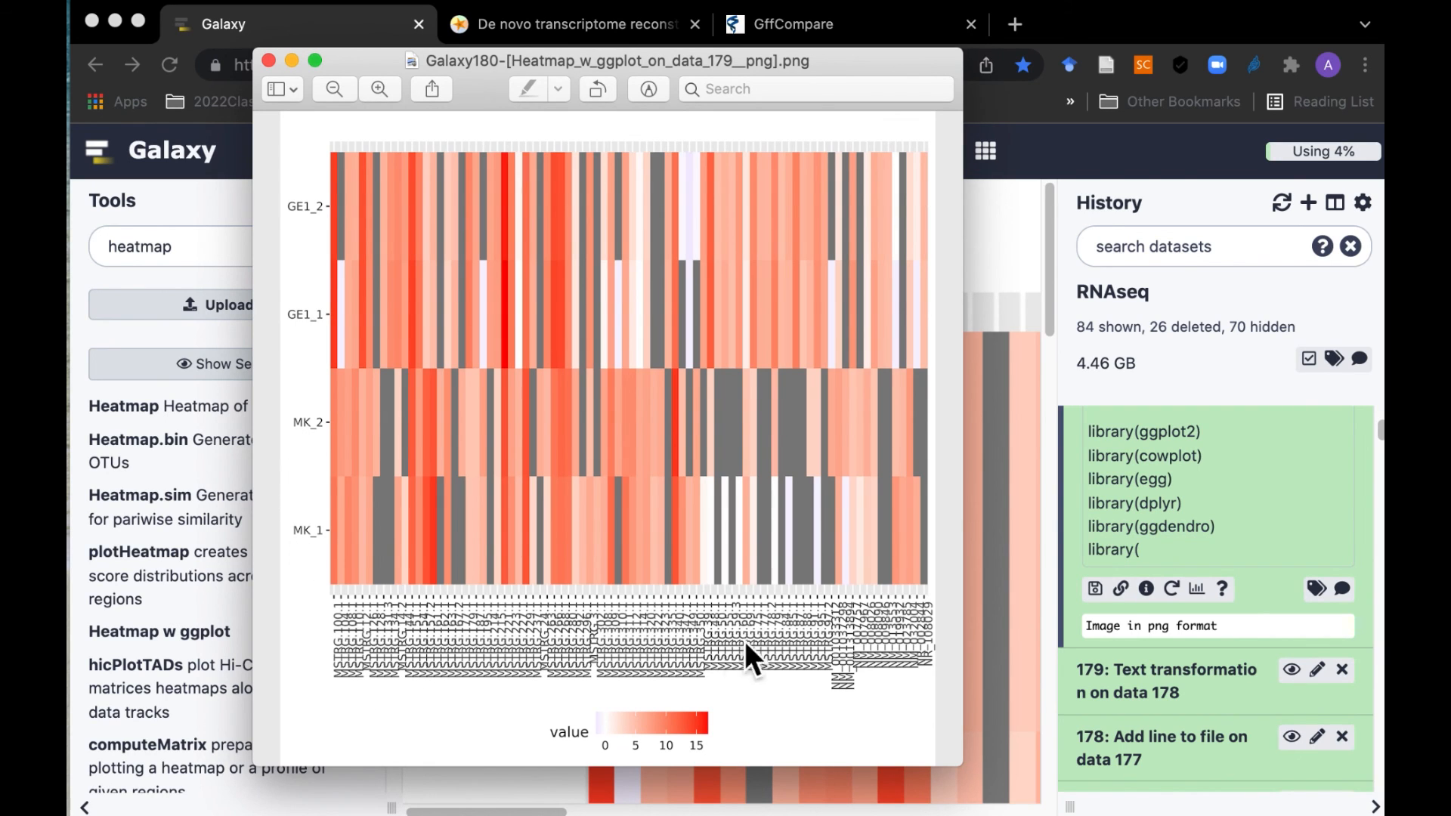
left_click_drag(962, 528, 1082, 517)
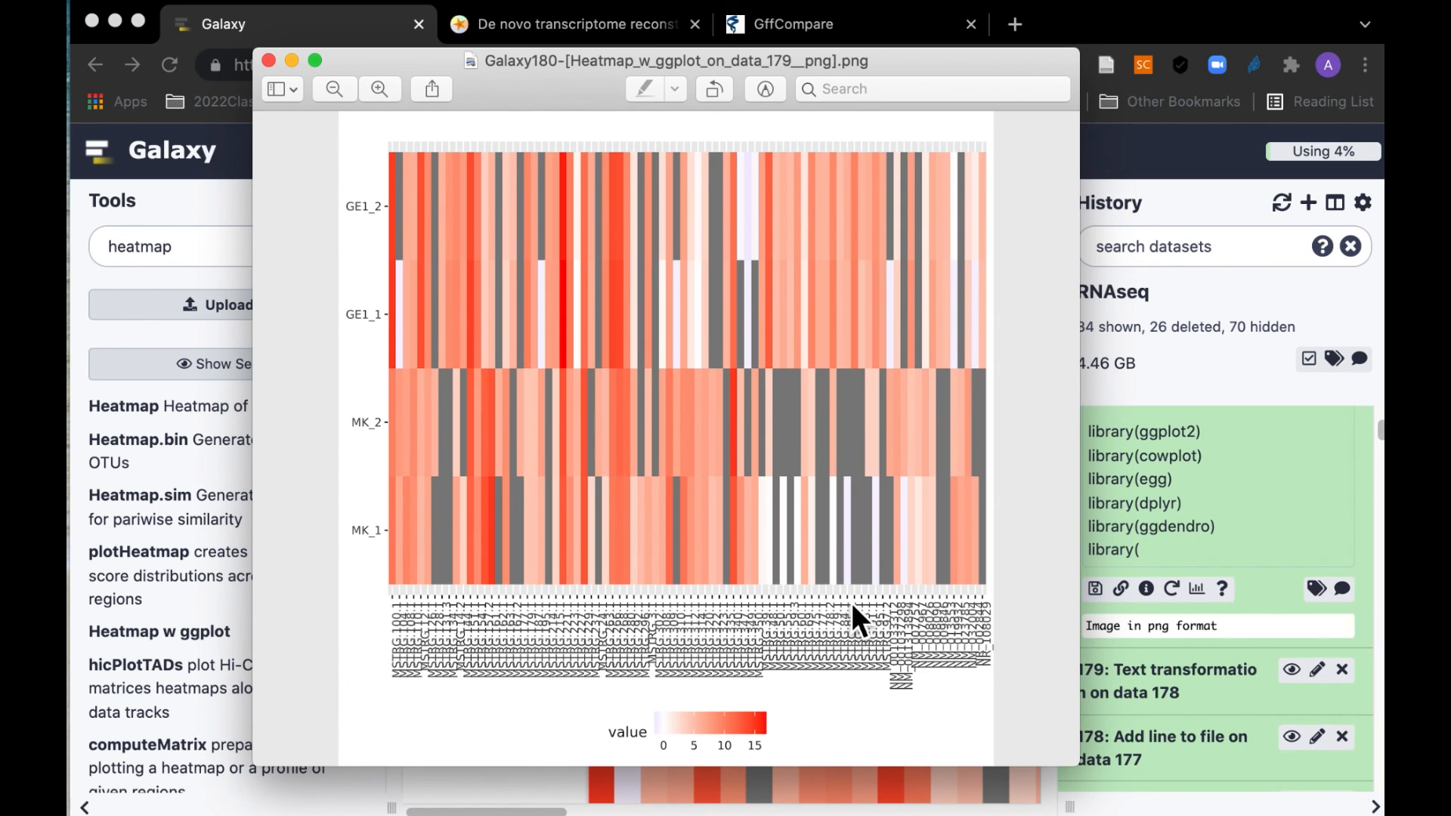
left_click_drag(253, 85, 177, 84)
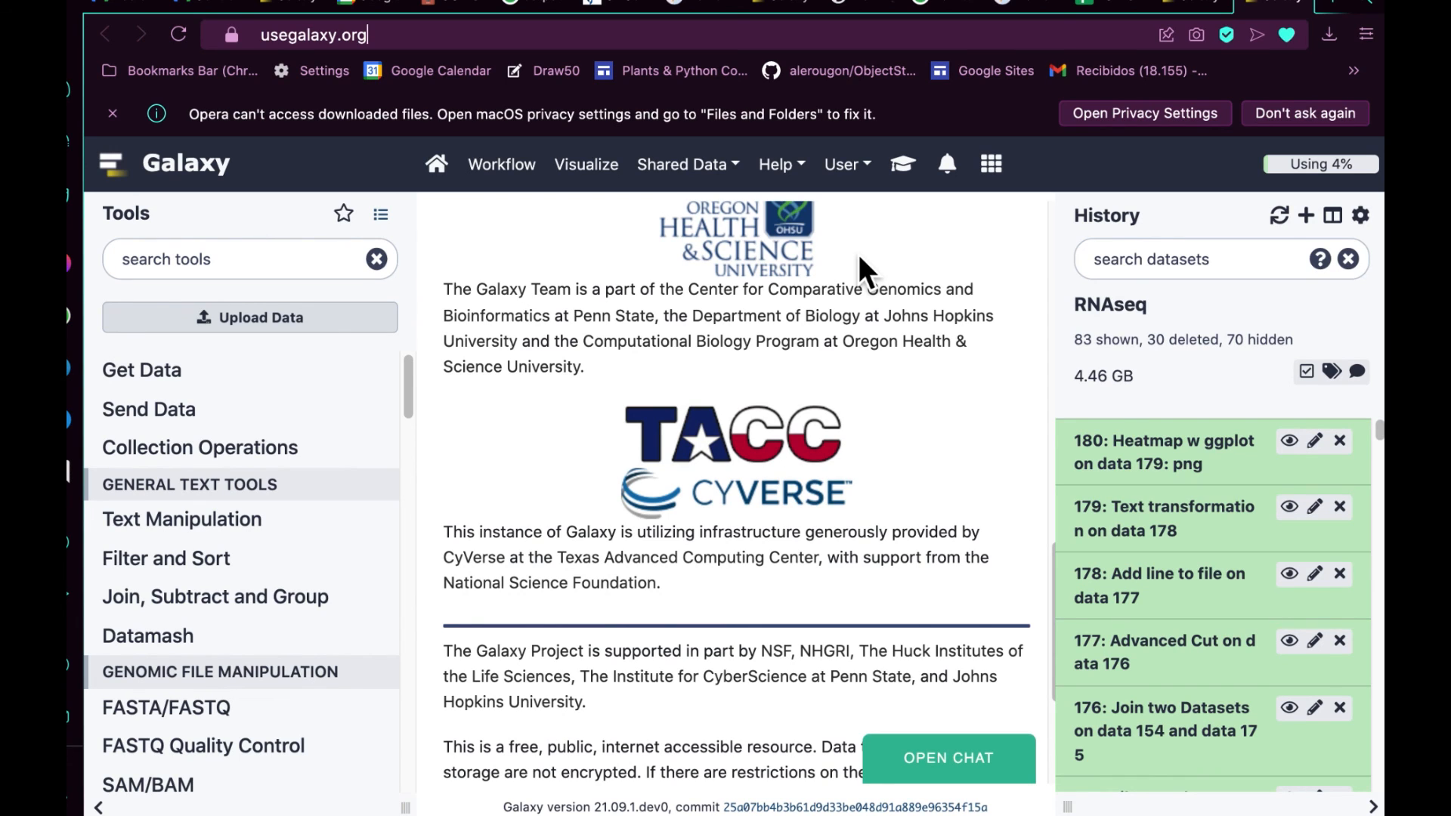
Step: Find the tool Filter data on any column using simple expressions and enter the condition c3>0
left_click(279, 269)
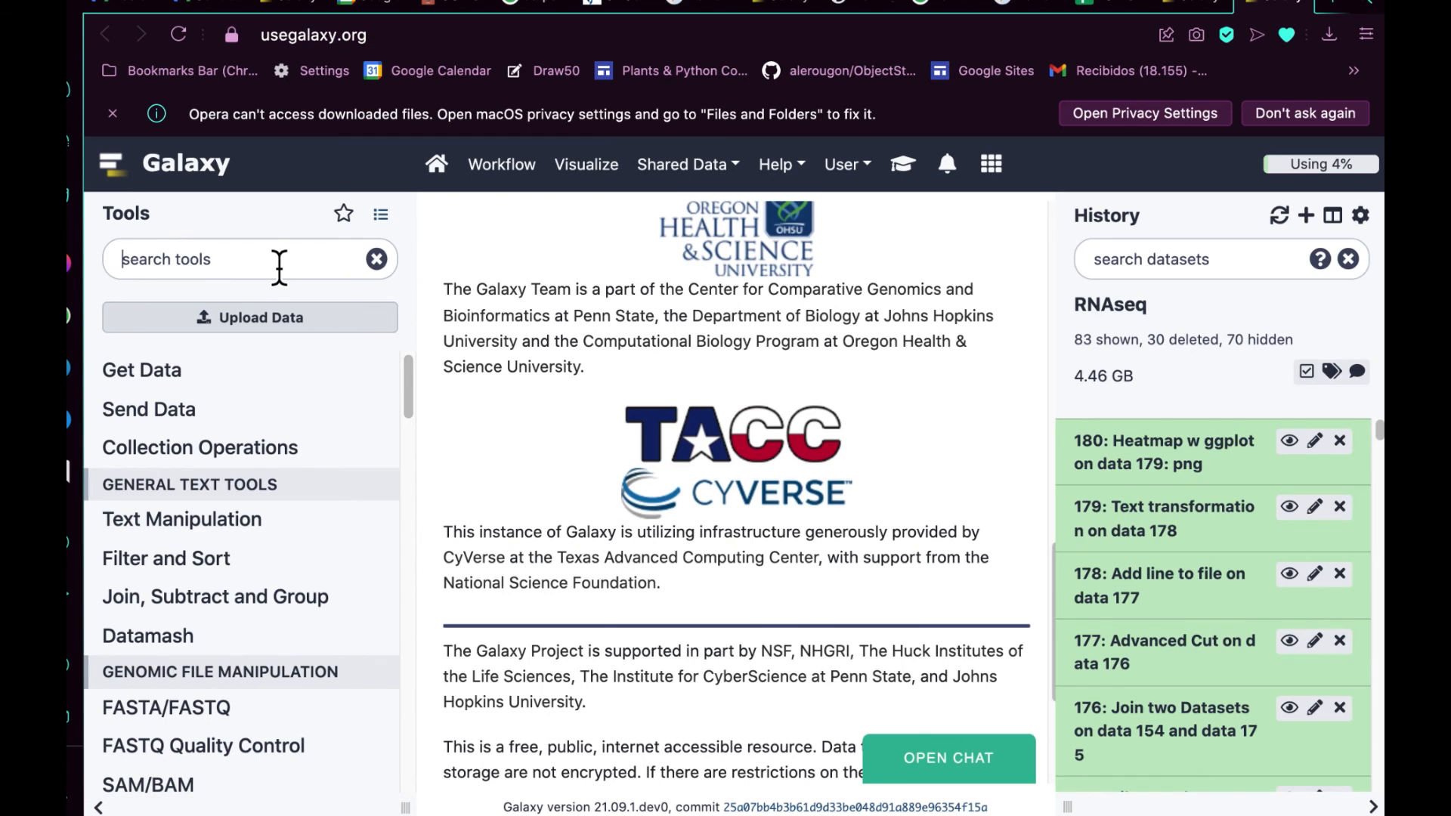
type("filter")
left_click(250, 608)
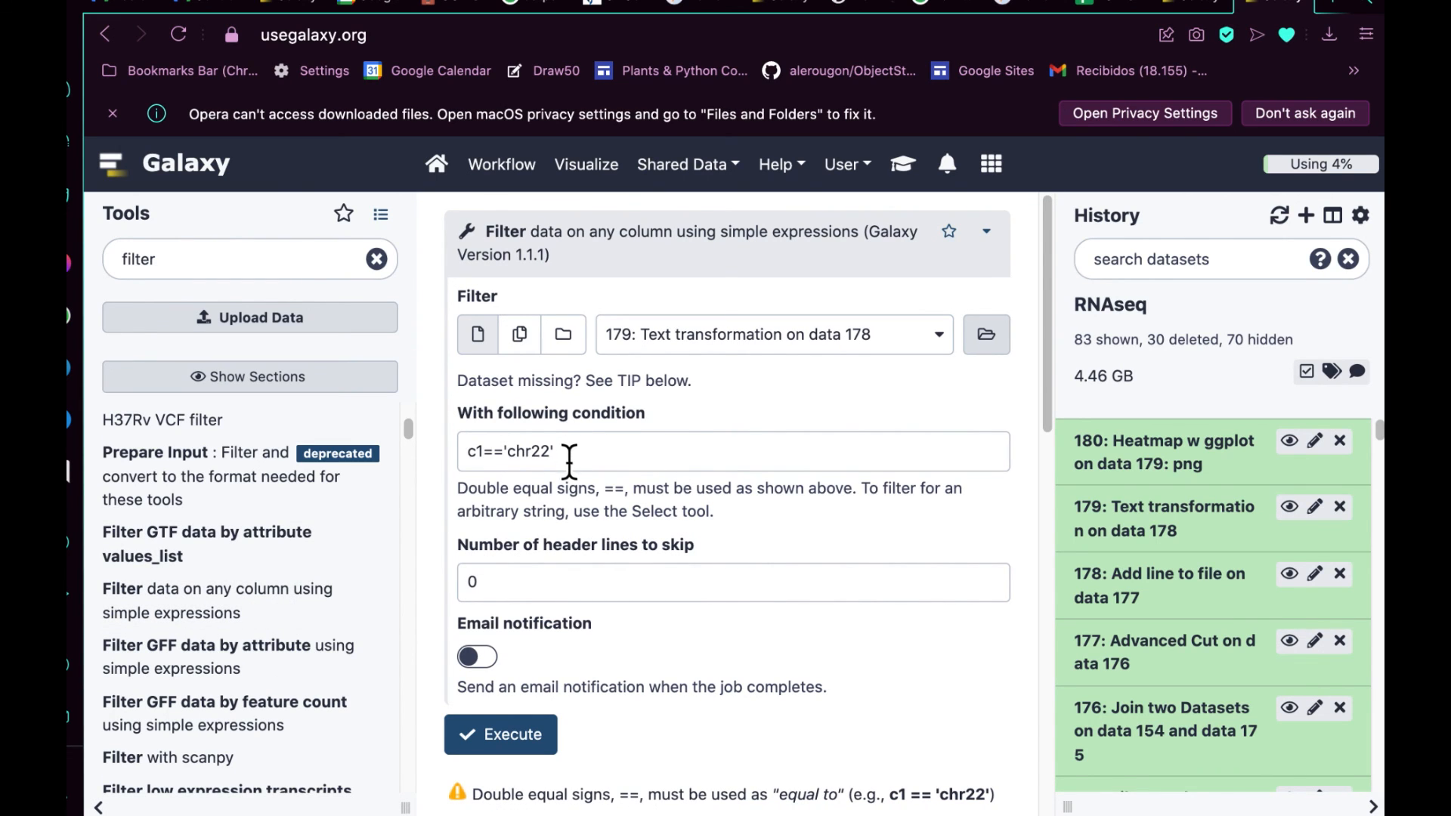
left_click_drag(568, 457, 462, 466)
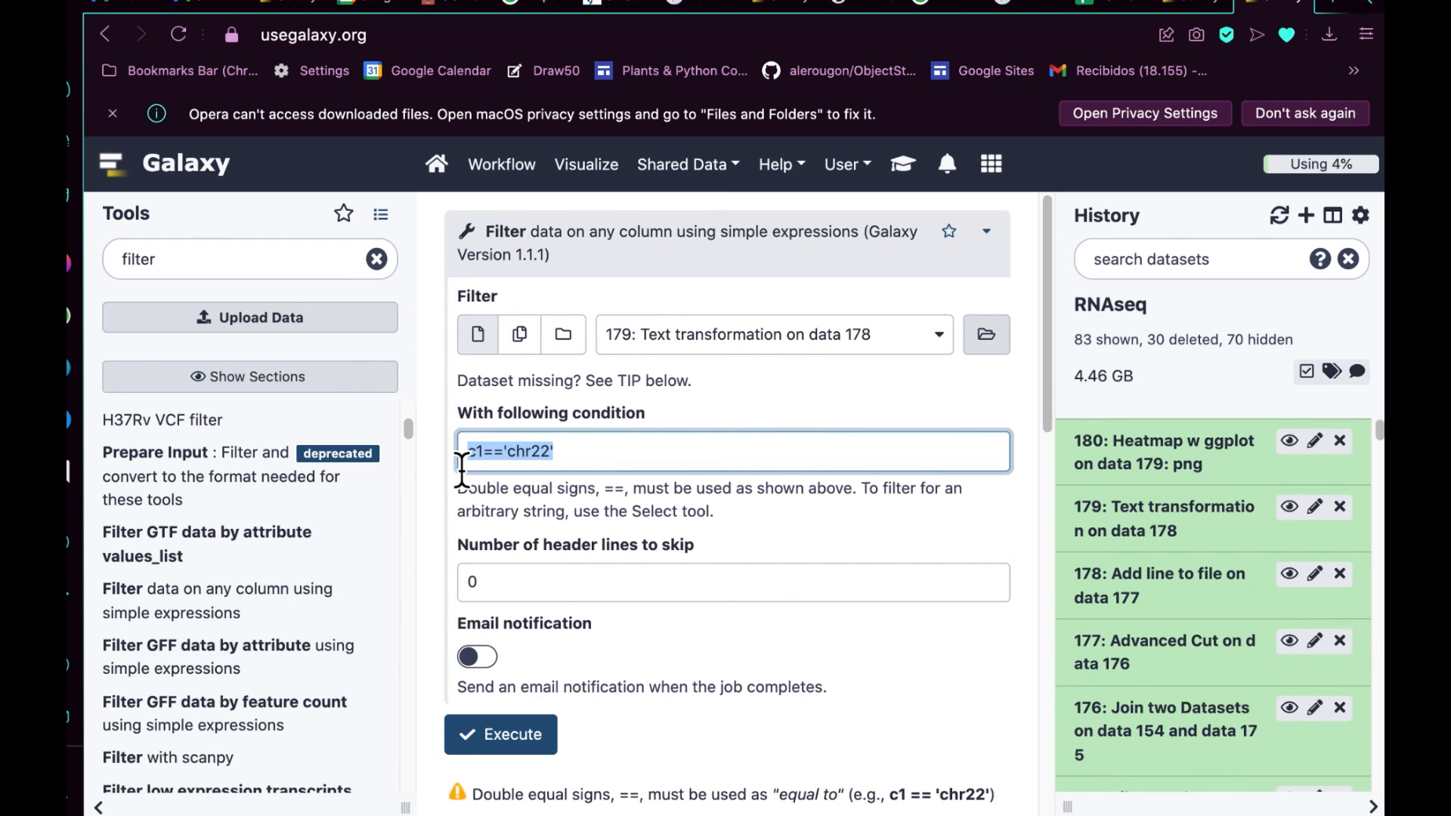
type("c3>0")
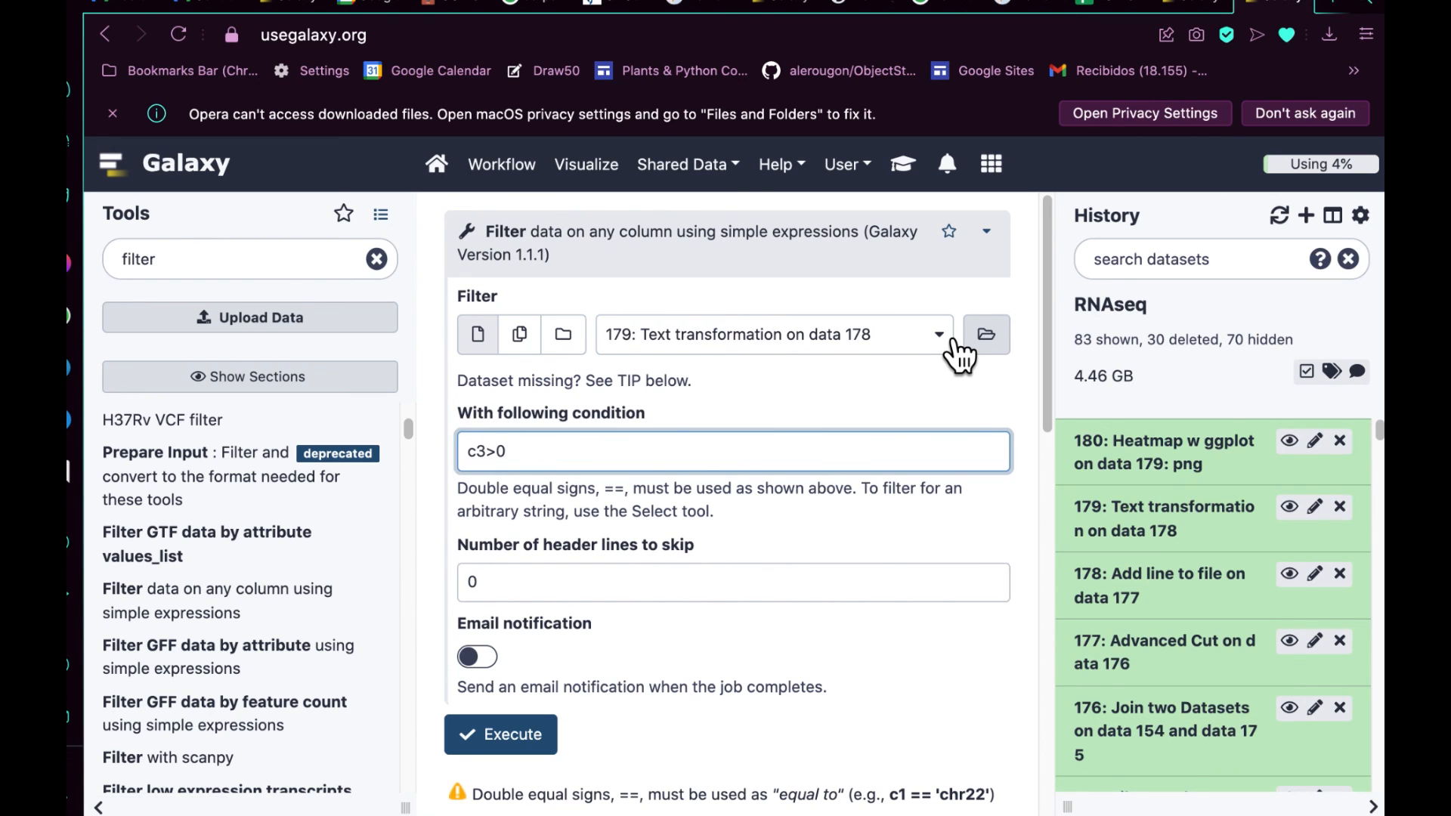
Step: Run Filter on dataset 160 (Filter on data 152) with the condition c3>0
left_click(944, 333)
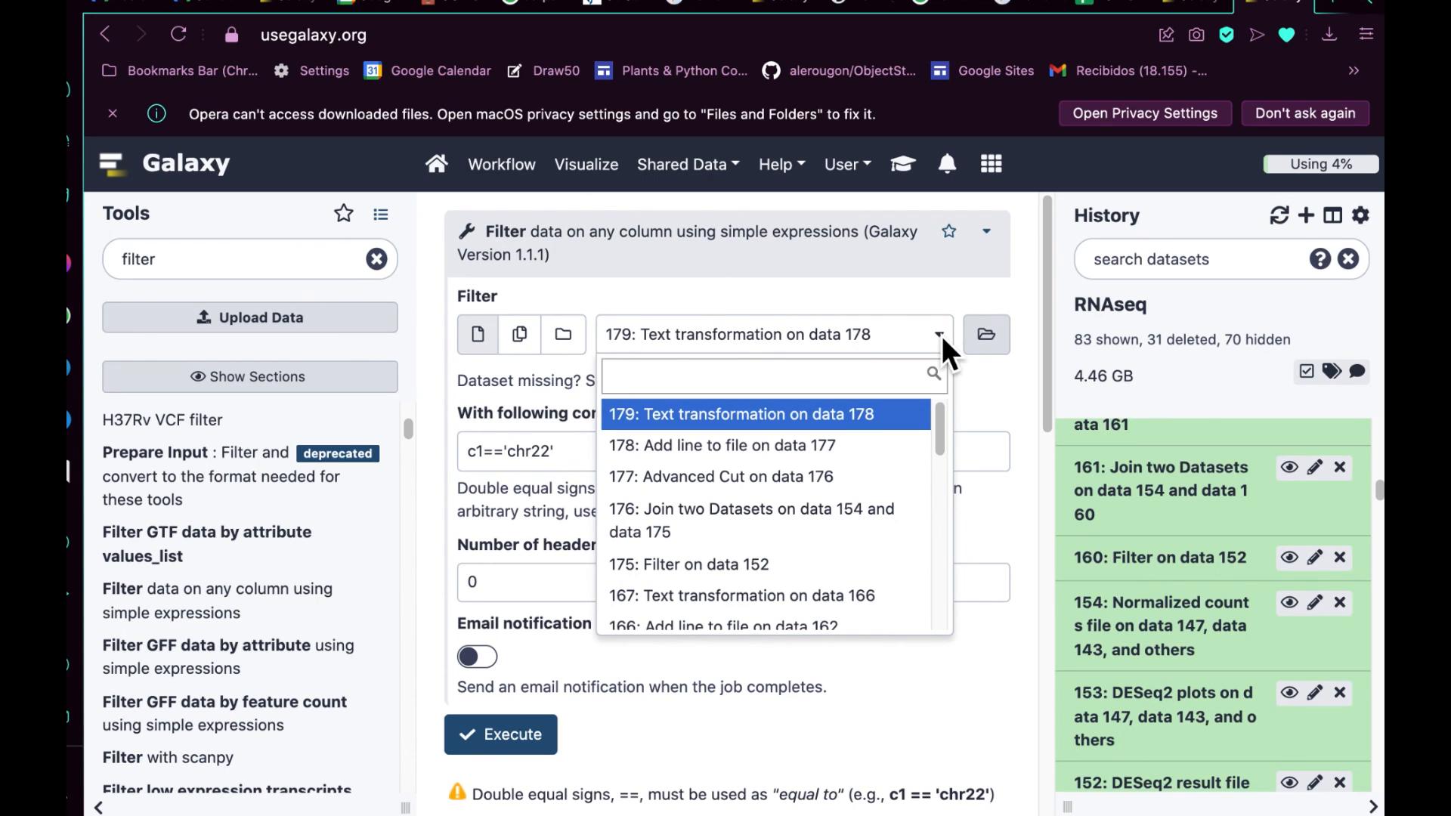
scroll(846, 581, "down", 5)
left_click(755, 486)
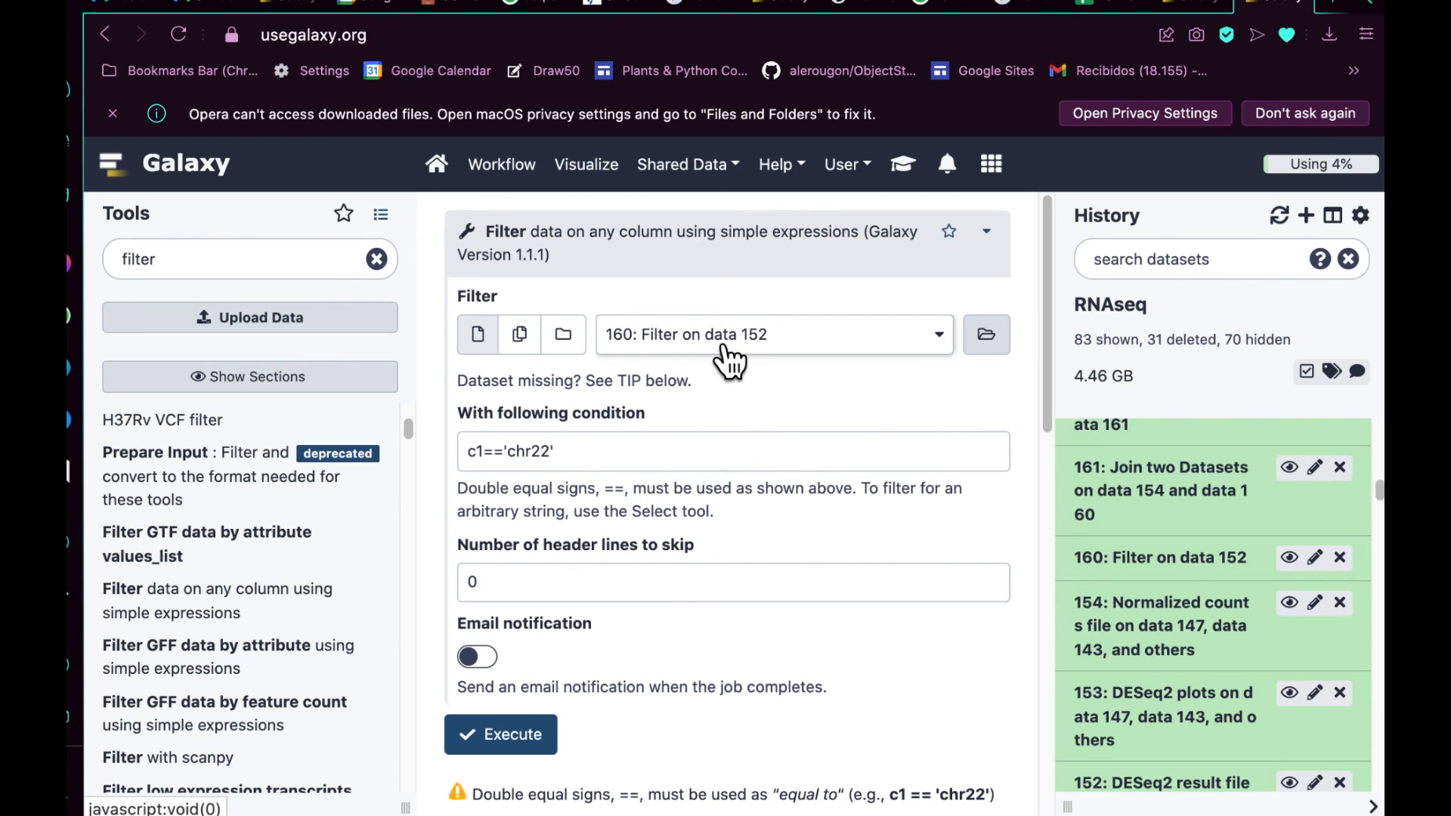
triple_click(625, 451)
type("c3")
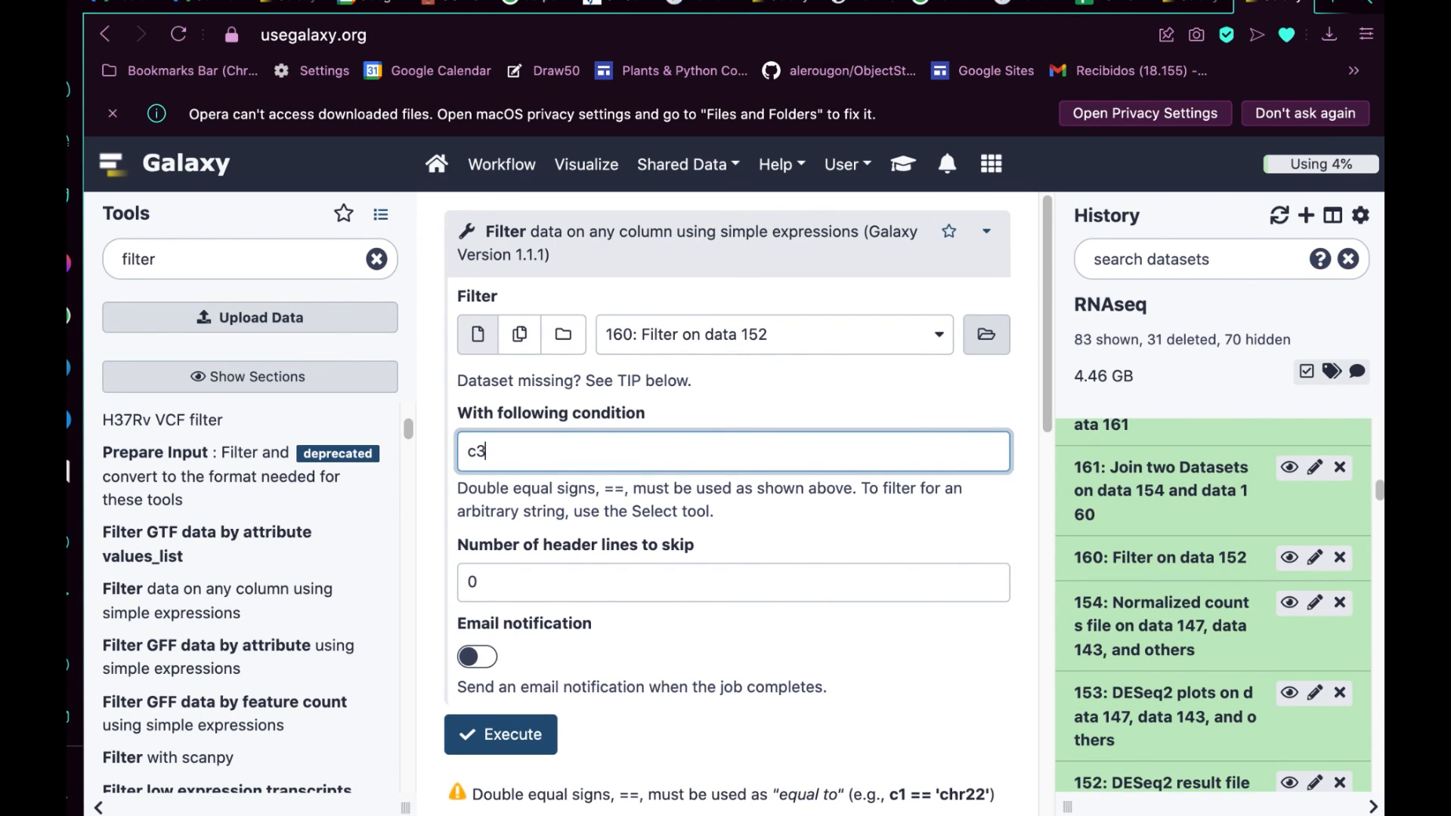
type(">0")
left_click(556, 750)
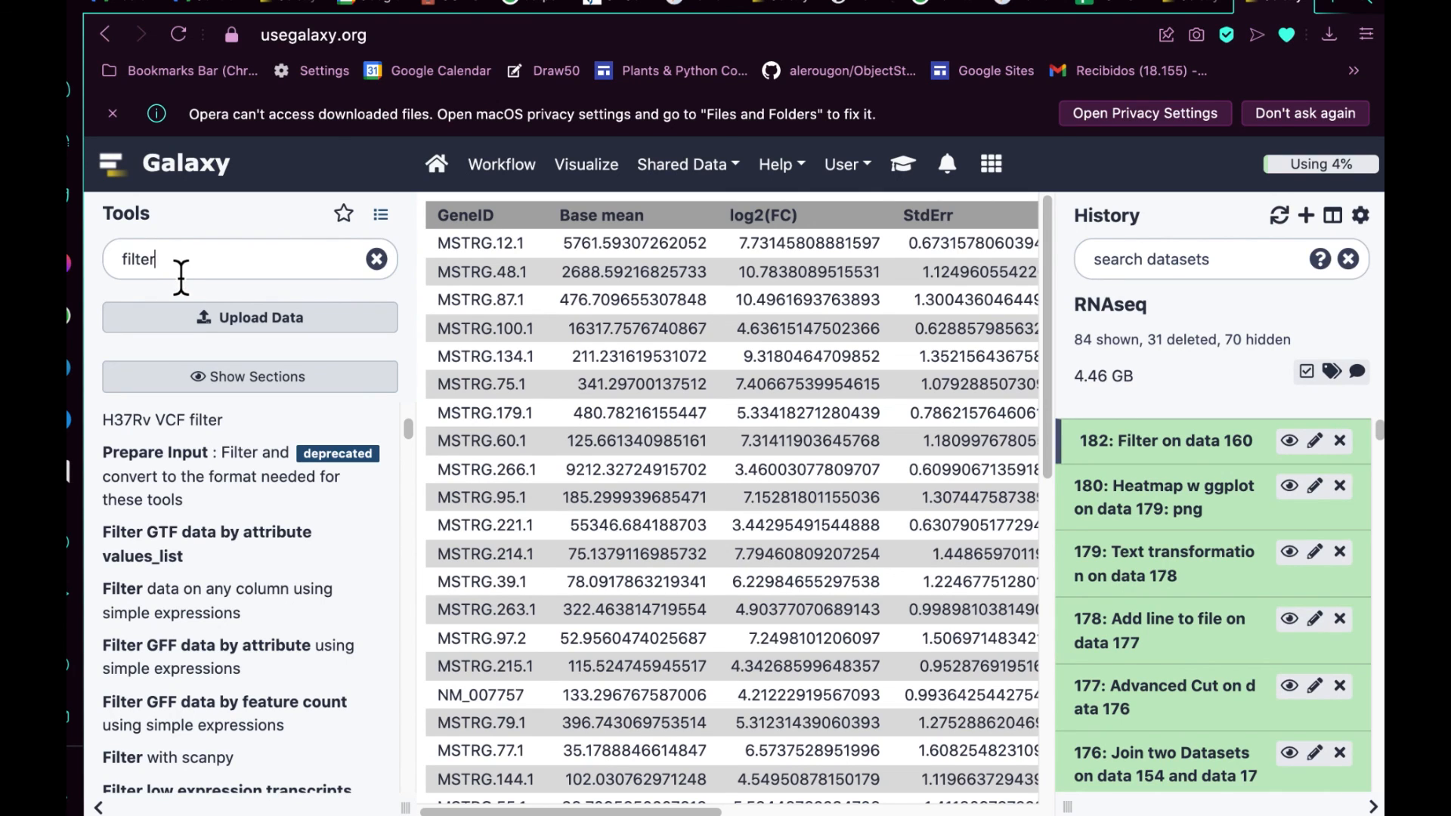
Step: Run Filter again on dataset 160 (Filter on data 152) with the condition c3<0
left_click(272, 614)
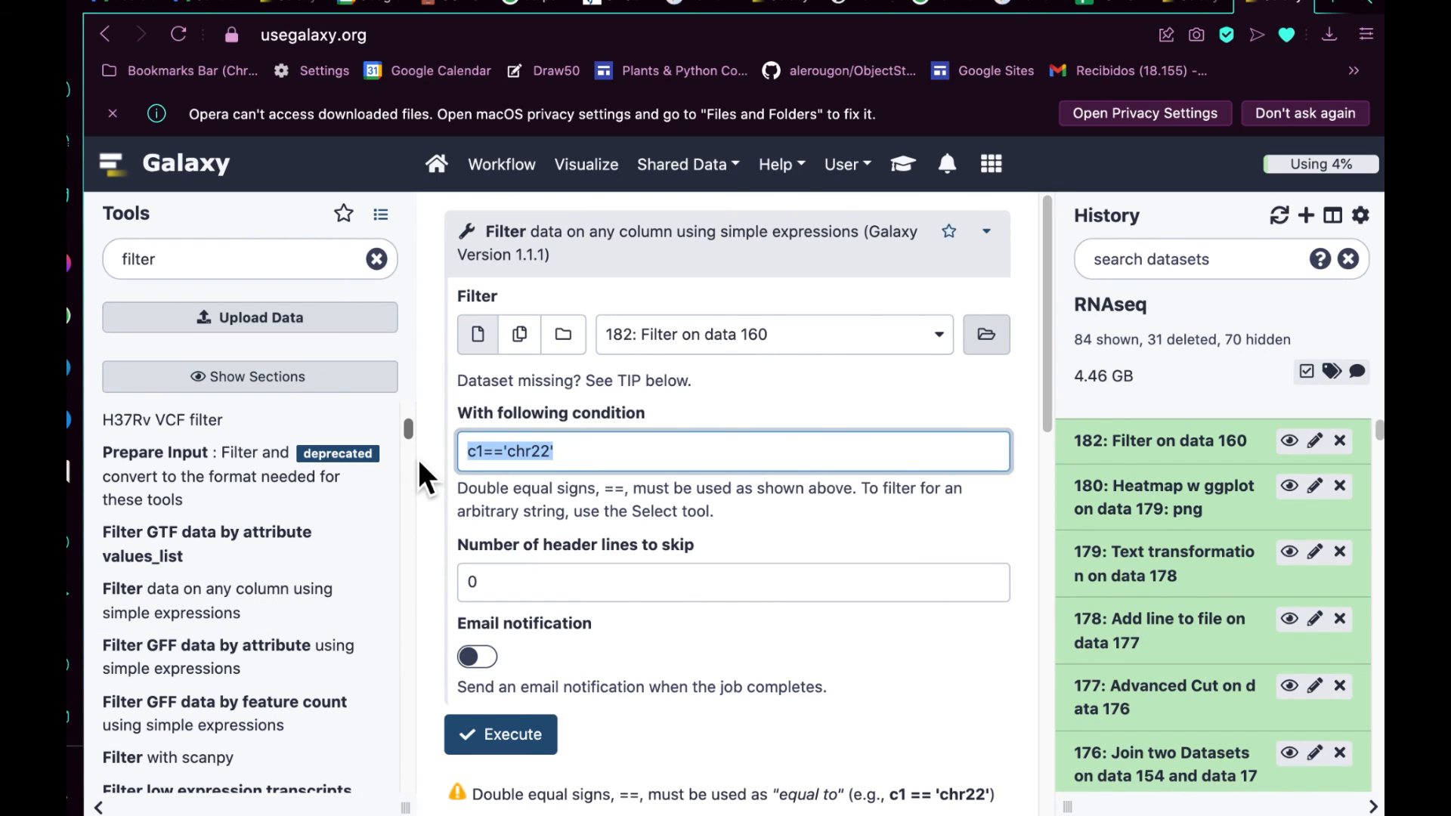
type("c3<")
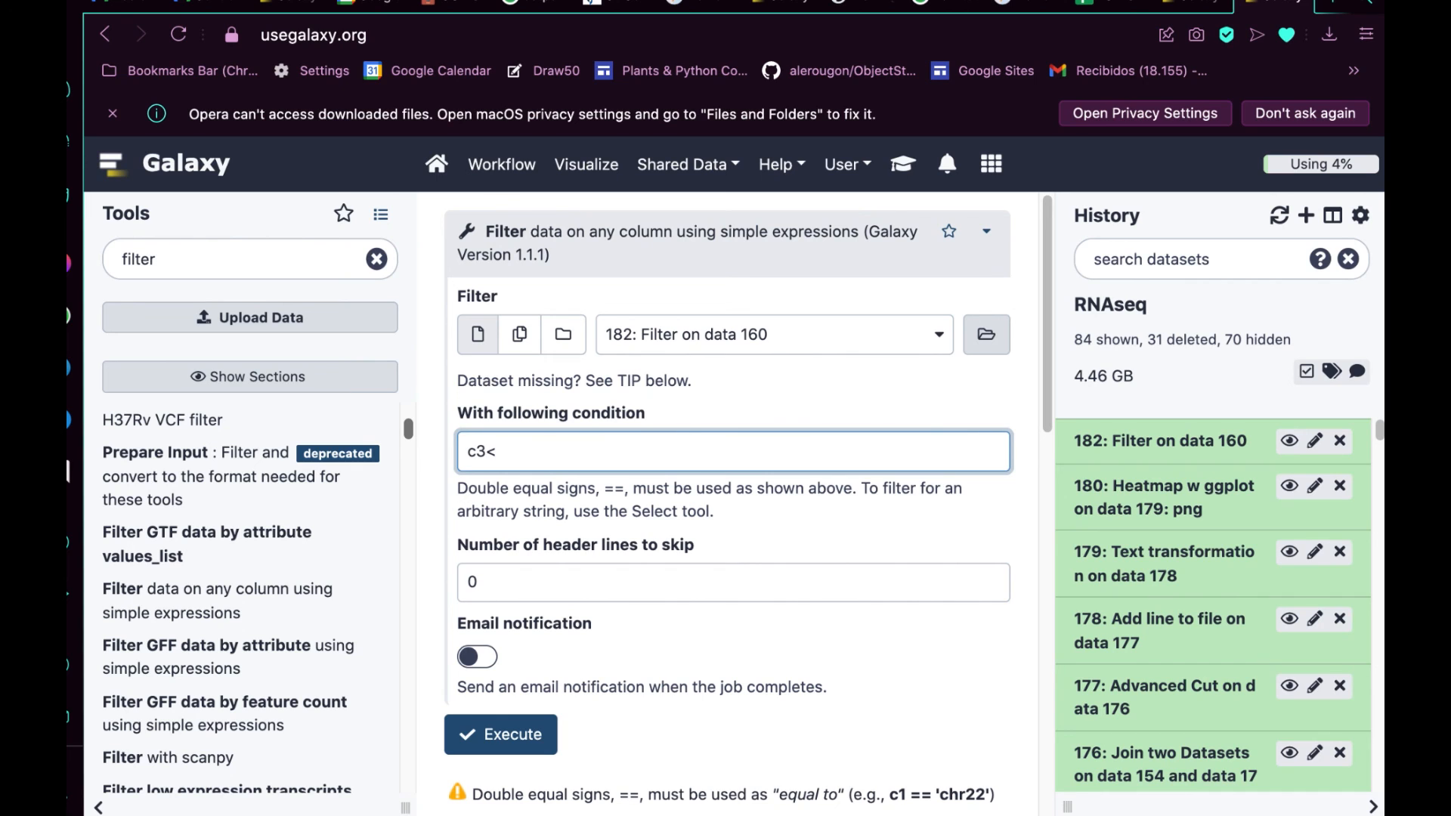
type("0")
left_click(939, 334)
scroll(906, 524, "down", 5)
left_click(900, 563)
left_click(529, 740)
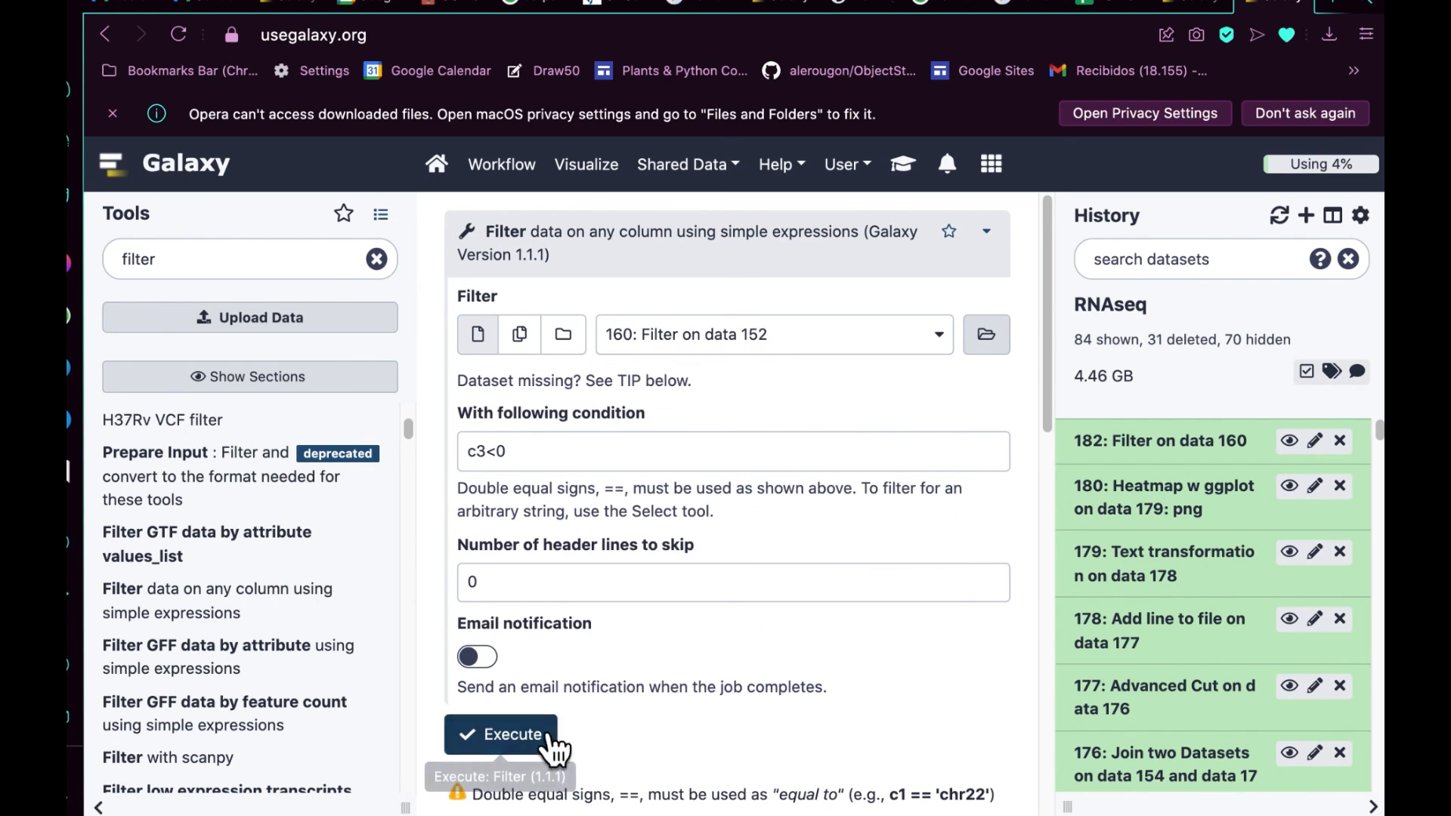